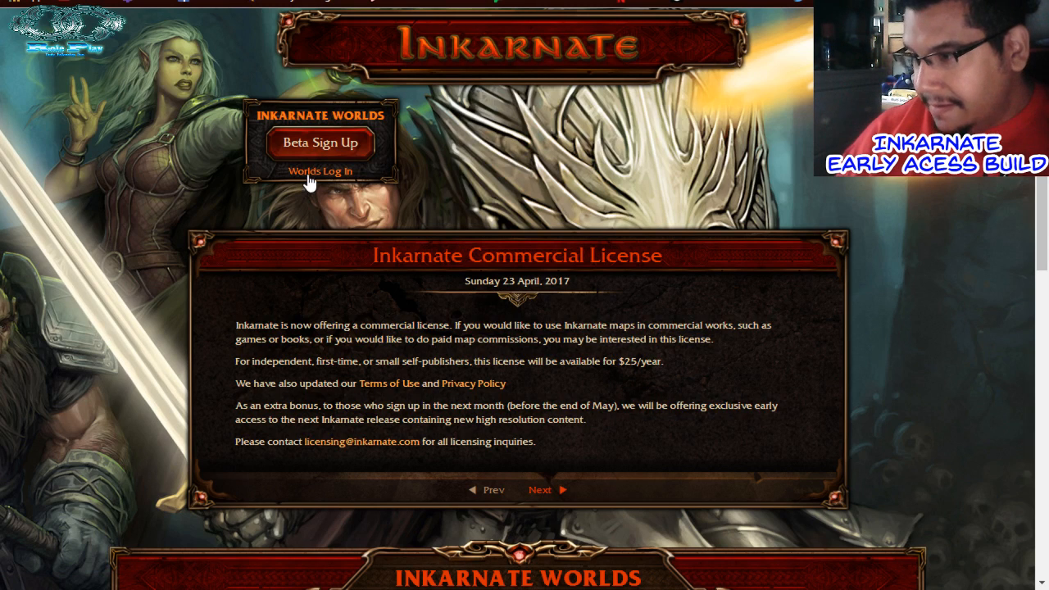
# Open the Inkarnate Worlds login and sign in with Facebook
pyautogui.click(308, 174)
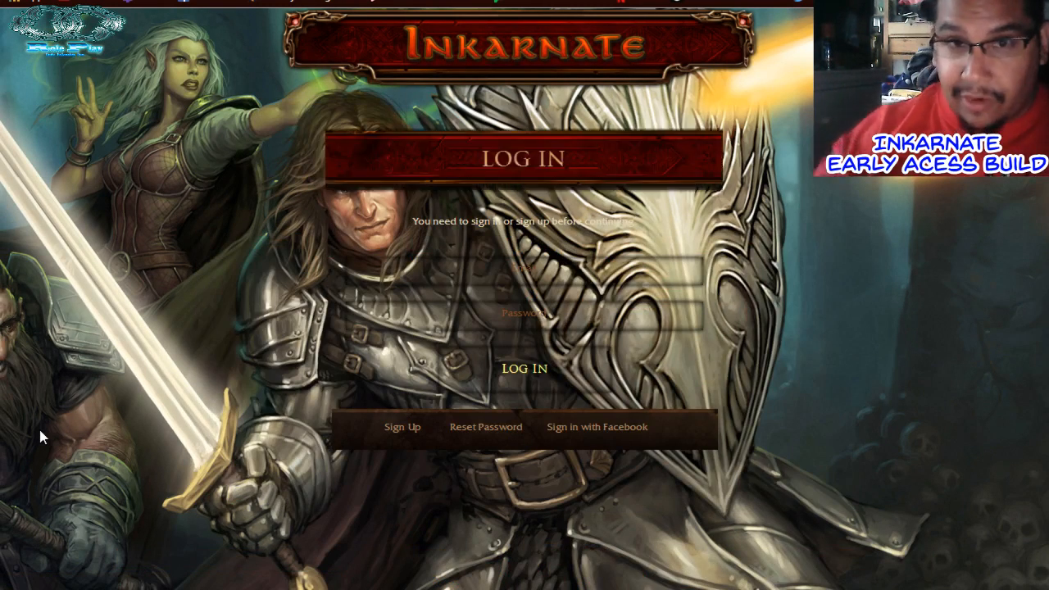
pyautogui.click(572, 428)
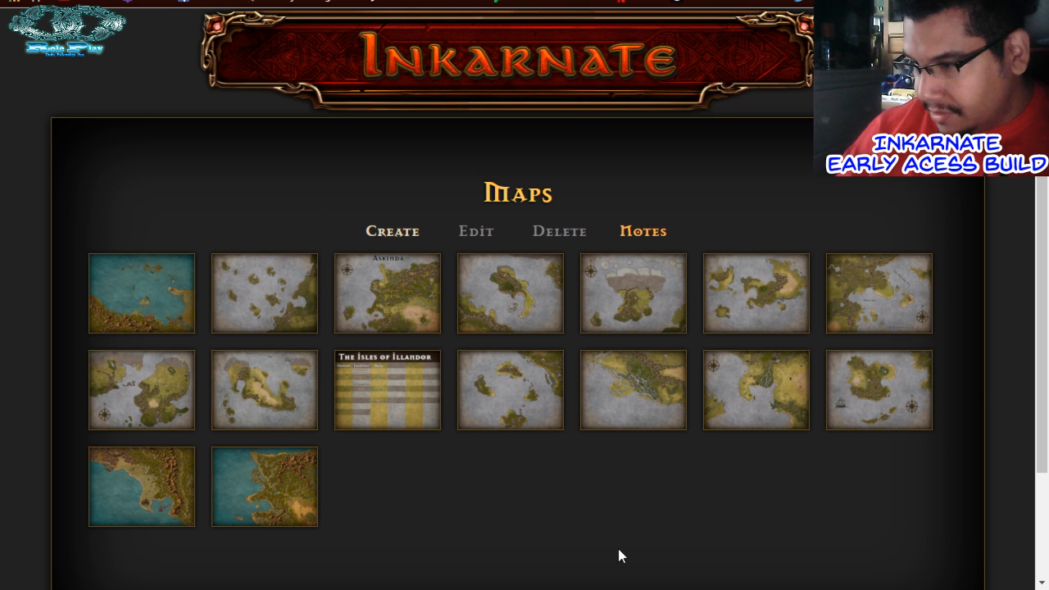
# Open the existing Askinda map, view it up close, and return to the maps list
pyautogui.click(394, 301)
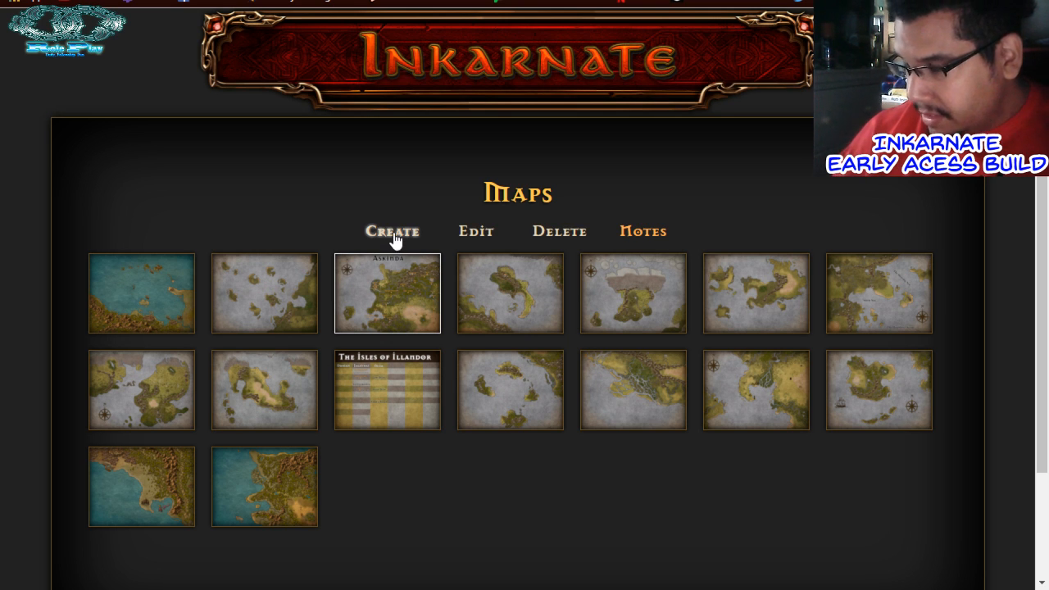
pyautogui.click(475, 232)
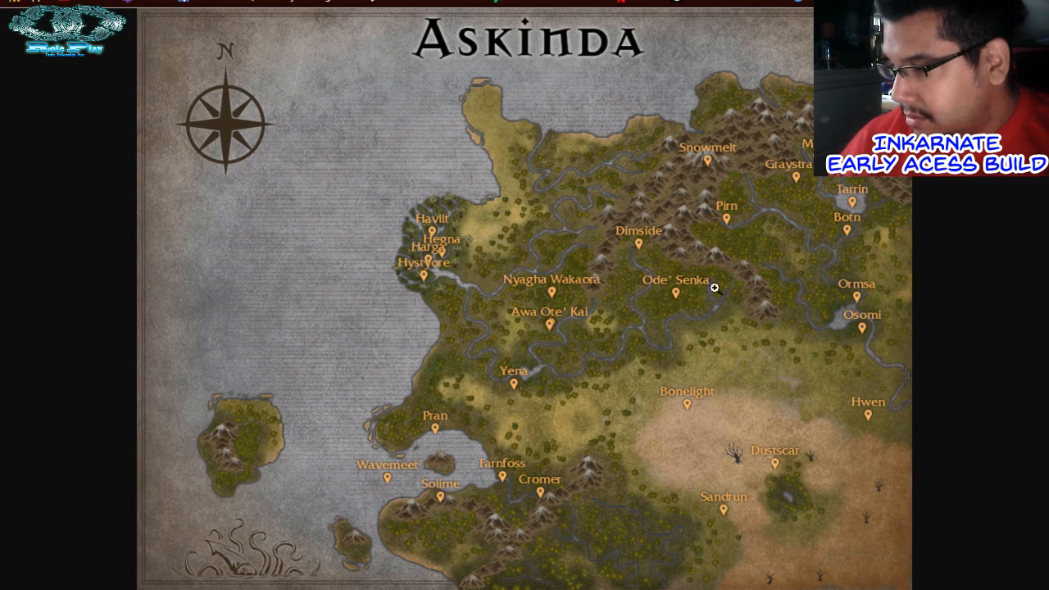
pyautogui.click(477, 327)
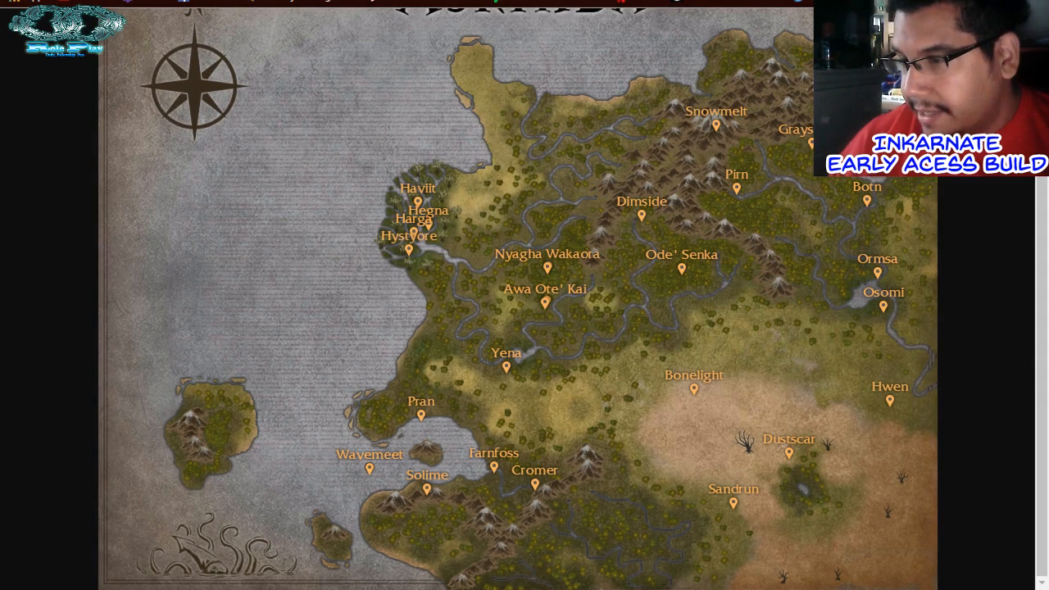
pyautogui.click(196, 2)
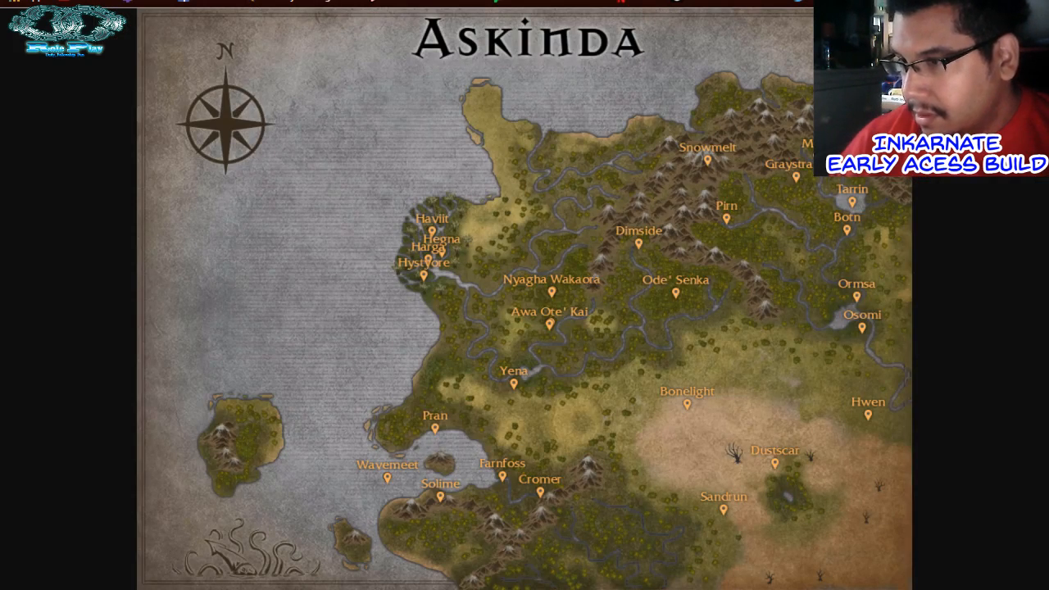
pyautogui.click(246, 2)
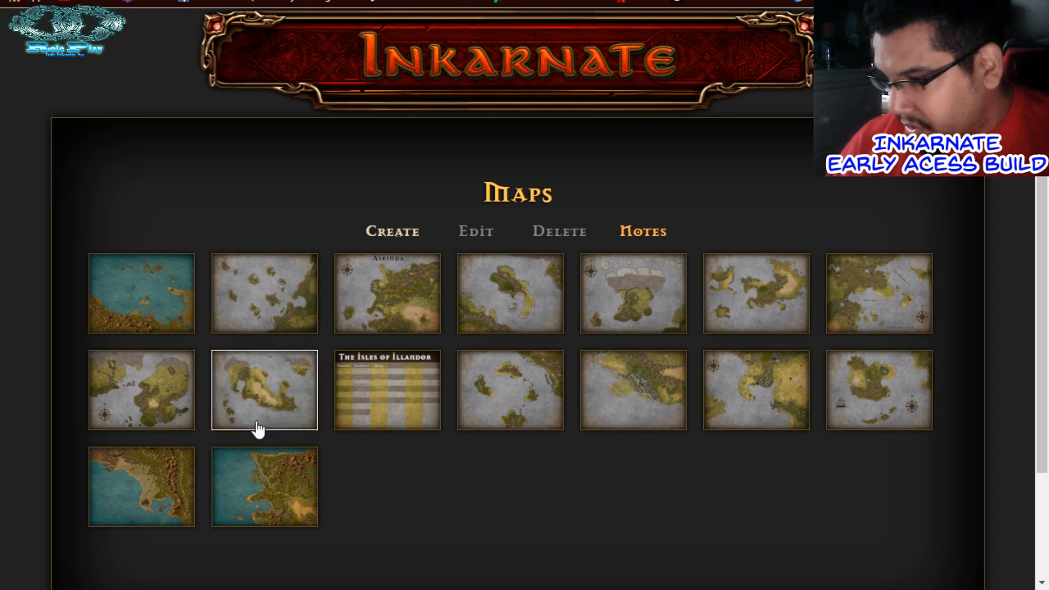
# Open the first map in the bottom row, with the teal sea and western coastline, for editing
pyautogui.click(171, 498)
pyautogui.click(476, 236)
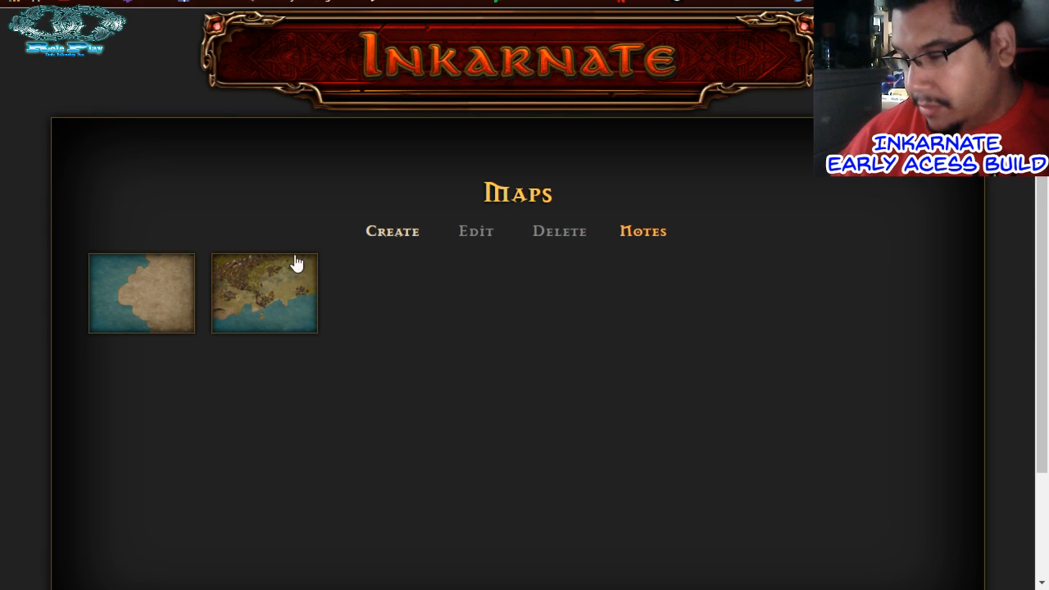
# Create a new blank map from the early access maps list
pyautogui.click(151, 318)
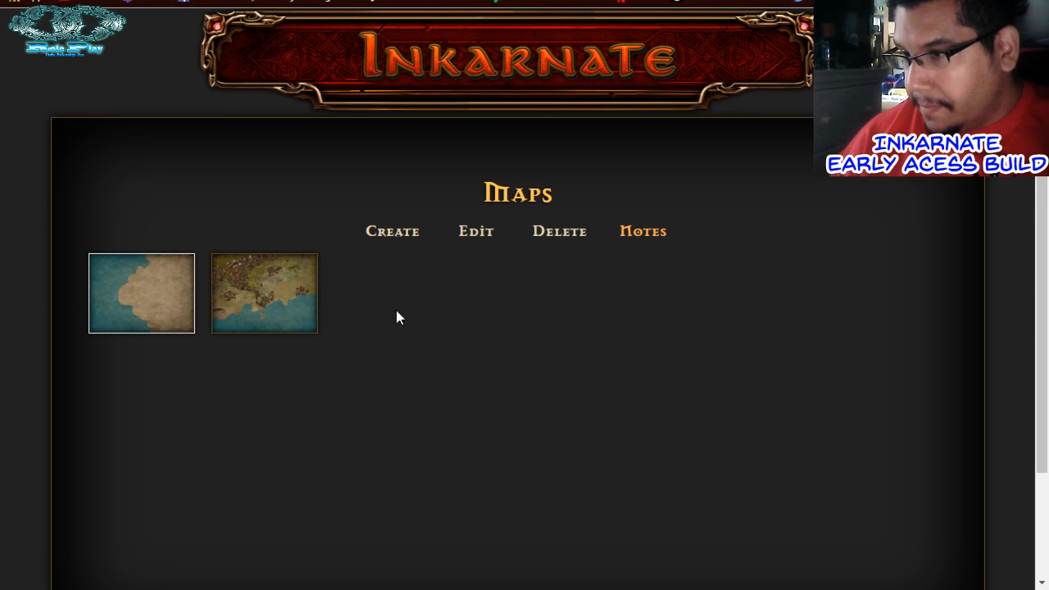
pyautogui.click(415, 240)
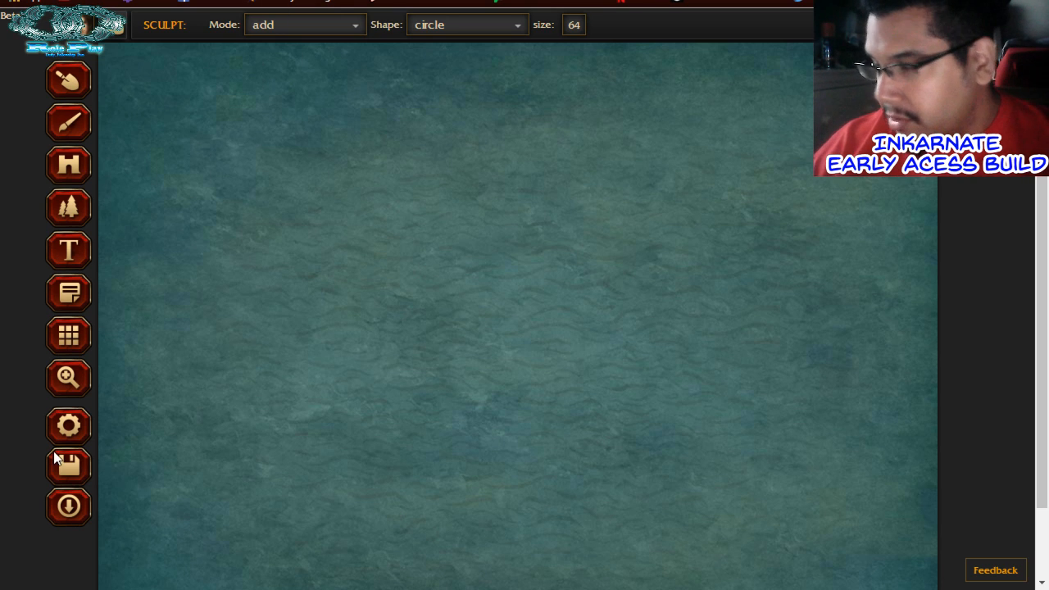
# Sculpt the first land patches east of the map's centre with the size 64 circle brush in add mode
pyautogui.click(660, 254)
pyautogui.click(673, 236)
pyautogui.click(615, 306)
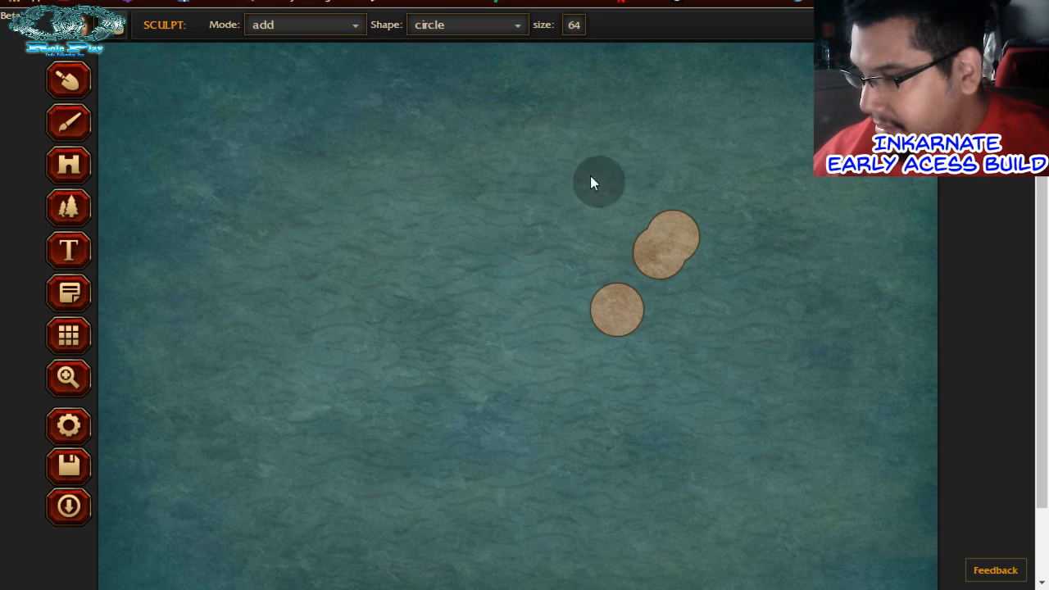
pyautogui.click(529, 290)
pyautogui.moveTo(565, 344)
pyautogui.mouseDown()
pyautogui.moveTo(604, 364)
pyautogui.moveTo(647, 318)
pyautogui.mouseUp()
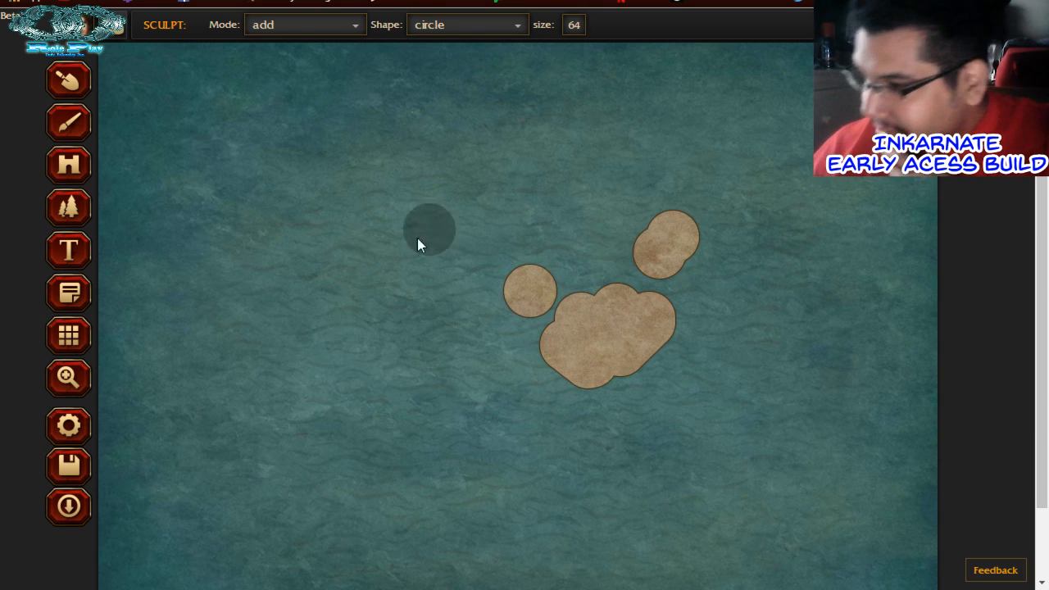
# Add and join land patches into one large central continent, and sculpt a small separate island to its northwest
pyautogui.click(428, 229)
pyautogui.moveTo(399, 334); pyautogui.dragTo(391, 388)
pyautogui.moveTo(466, 409); pyautogui.dragTo(529, 434)
pyautogui.moveTo(677, 341); pyautogui.dragTo(752, 244)
pyautogui.moveTo(745, 287); pyautogui.dragTo(679, 363)
pyautogui.moveTo(658, 412); pyautogui.dragTo(560, 385)
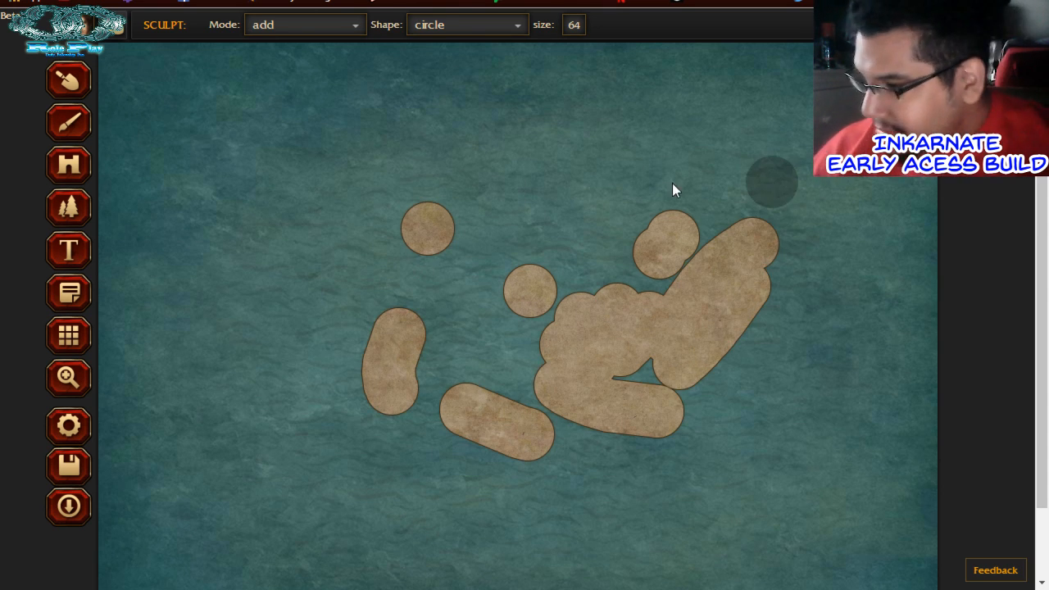
pyautogui.moveTo(760, 230)
pyautogui.mouseDown()
pyautogui.moveTo(695, 250)
pyautogui.moveTo(584, 316)
pyautogui.moveTo(549, 282)
pyautogui.moveTo(520, 284)
pyautogui.moveTo(530, 328)
pyautogui.moveTo(510, 370)
pyautogui.moveTo(457, 395)
pyautogui.moveTo(422, 384)
pyautogui.moveTo(411, 337)
pyautogui.moveTo(411, 388)
pyautogui.moveTo(534, 438)
pyautogui.moveTo(544, 394)
pyautogui.moveTo(520, 381)
pyautogui.moveTo(664, 361)
pyautogui.moveTo(648, 435)
pyautogui.moveTo(700, 396)
pyautogui.mouseUp()
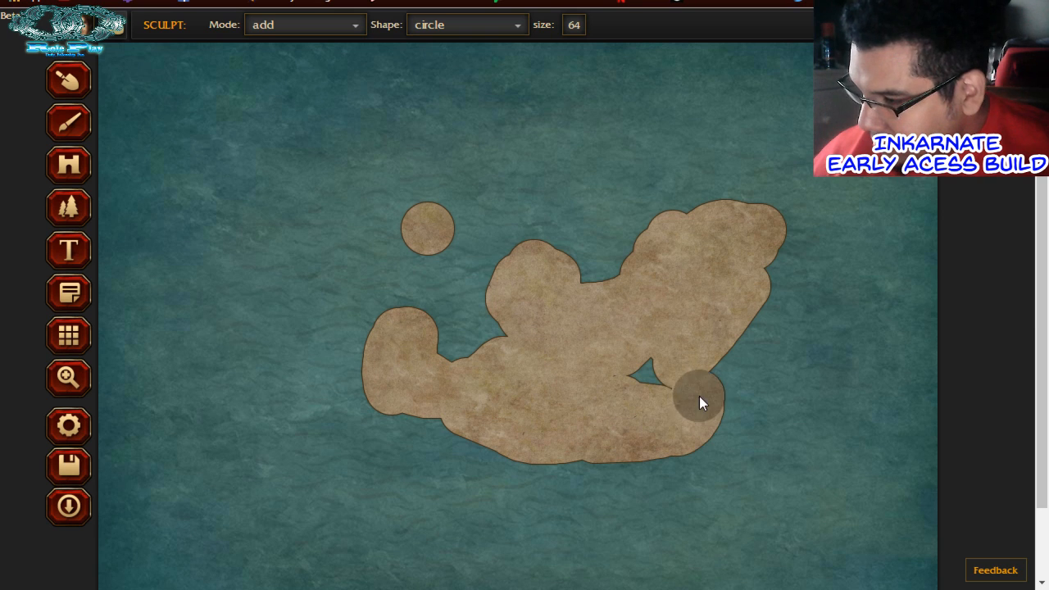
pyautogui.moveTo(408, 206); pyautogui.dragTo(421, 195)
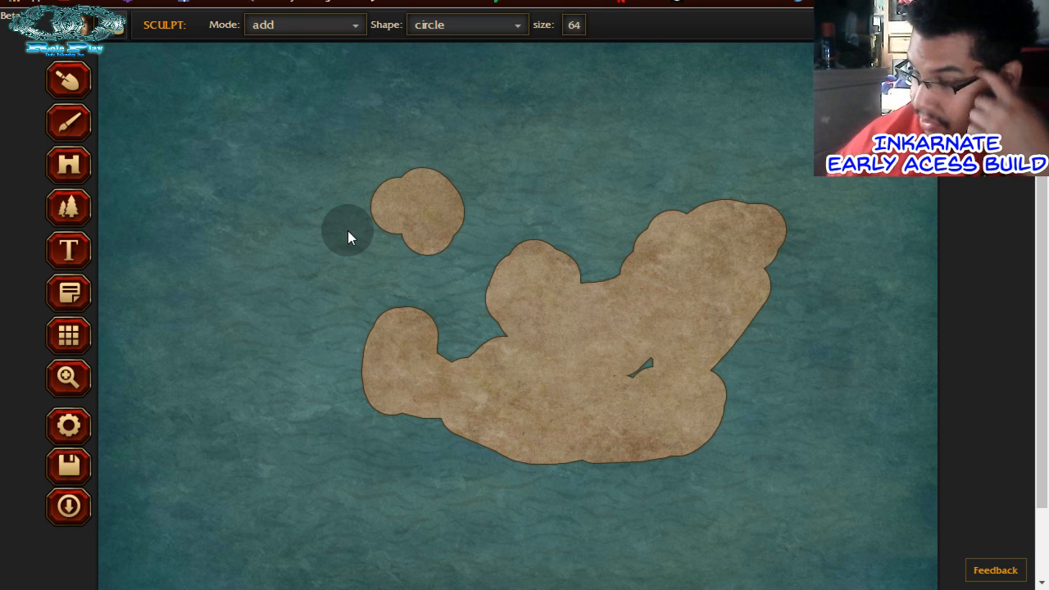
# Sculpt two islands in the map's southwest, one elongated near the corner and a rounder one to its east
pyautogui.scroll(-1, 1047, 432)
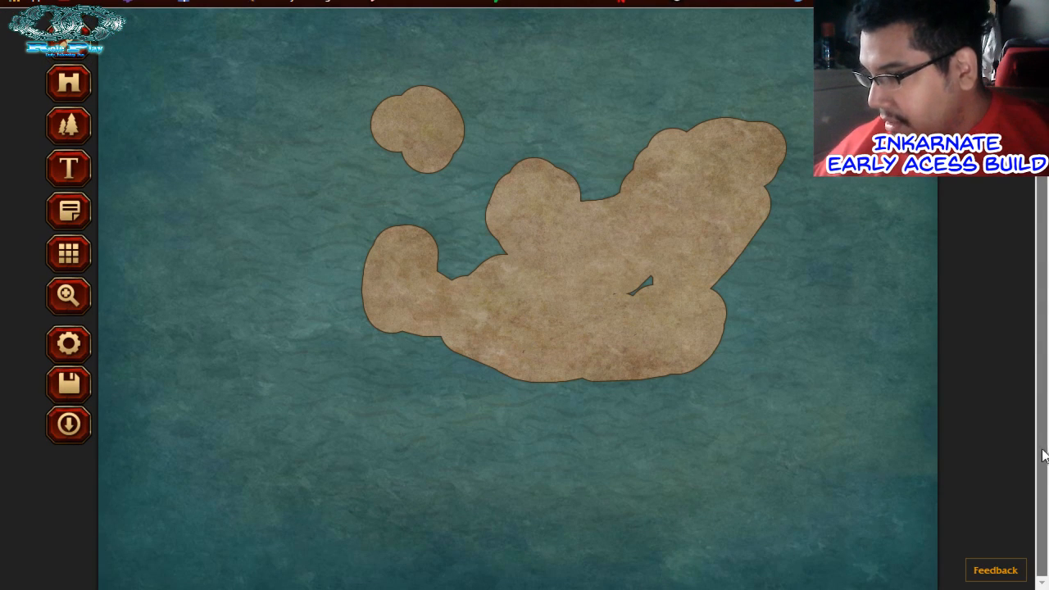
pyautogui.scroll(1, 1042, 320)
pyautogui.scroll(-1, 1042, 320)
pyautogui.moveTo(231, 501)
pyautogui.mouseDown()
pyautogui.moveTo(172, 529)
pyautogui.moveTo(162, 506)
pyautogui.moveTo(240, 528)
pyautogui.mouseUp()
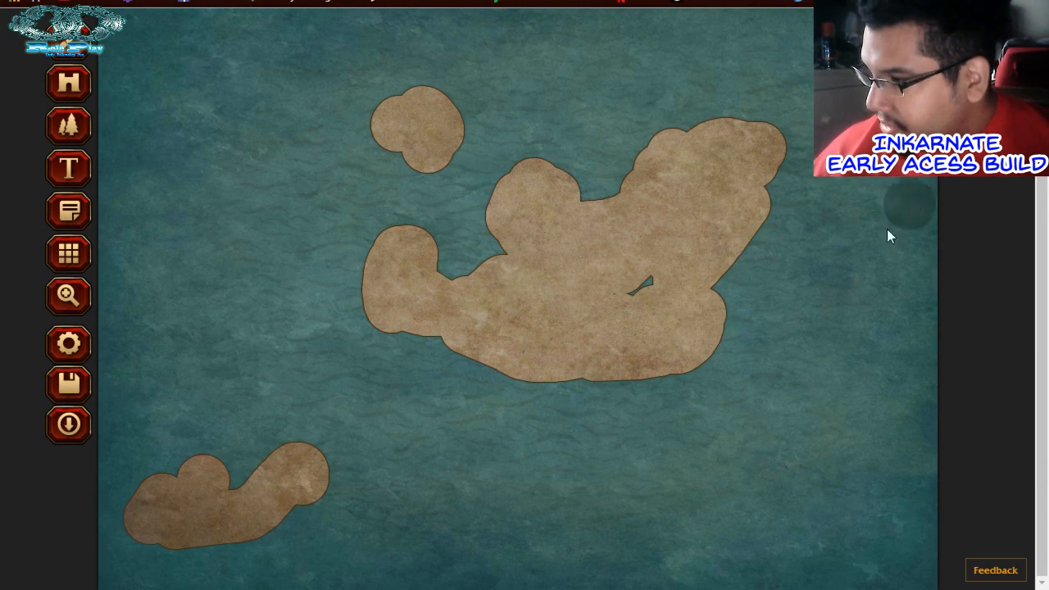
pyautogui.moveTo(379, 482); pyautogui.dragTo(387, 542)
pyautogui.moveTo(418, 488); pyautogui.dragTo(411, 517)
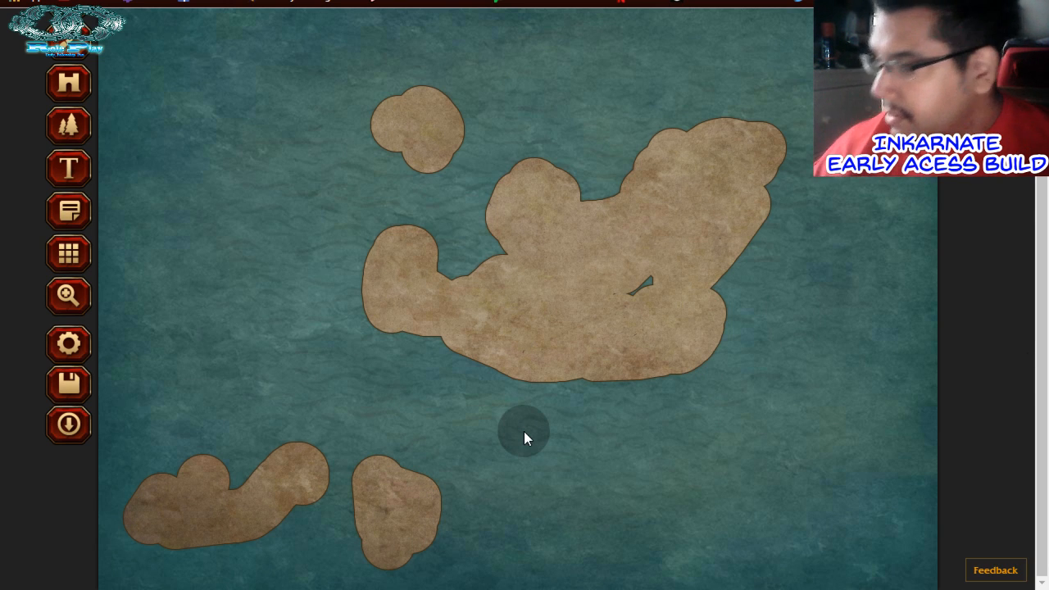
pyautogui.scroll(1, 1037, 369)
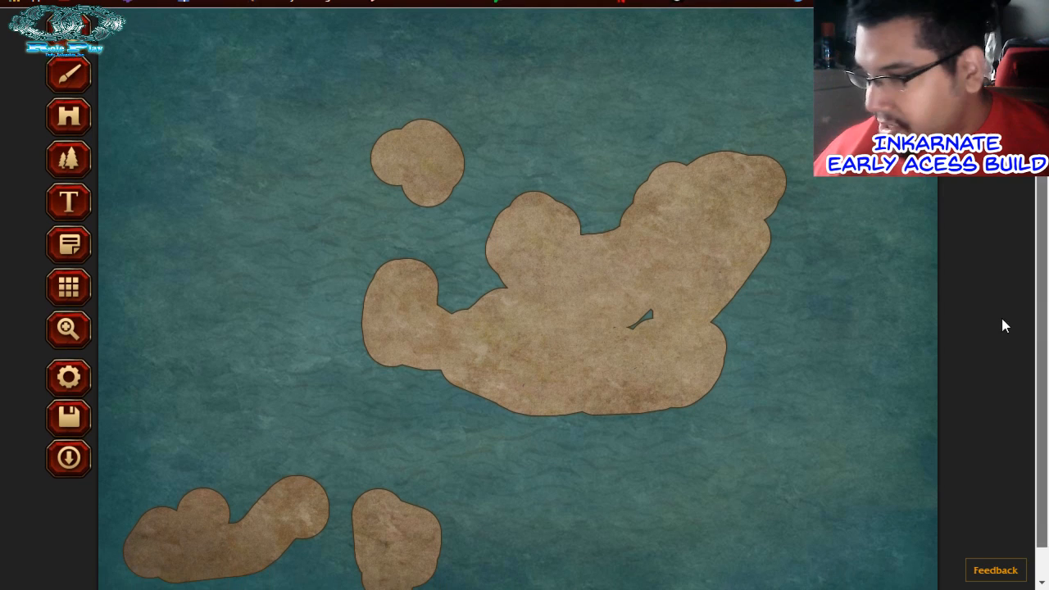
# Zoom in on the continent with the Zoom tool, then zoom back out to the full map
pyautogui.click(69, 330)
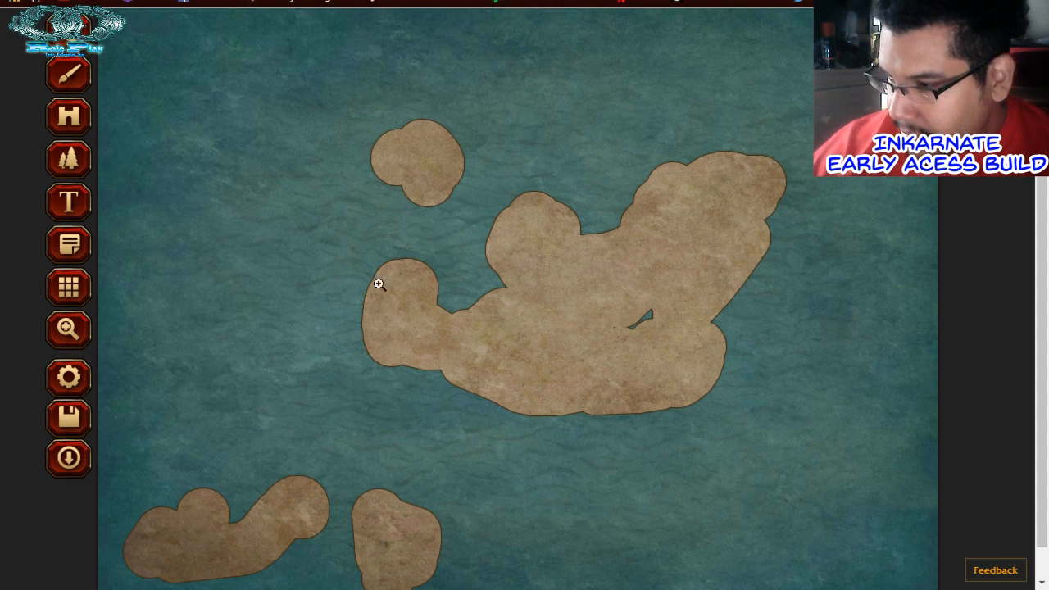
pyautogui.click(726, 317)
pyautogui.press('alt')
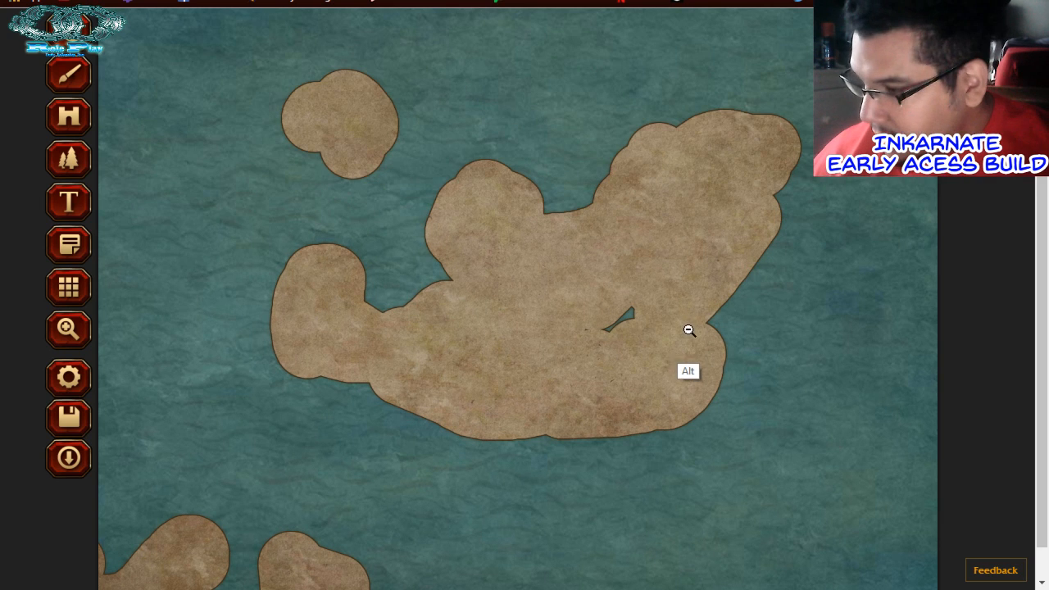
pyautogui.keyDown('alt'); pyautogui.click(689, 329); pyautogui.keyUp('alt')
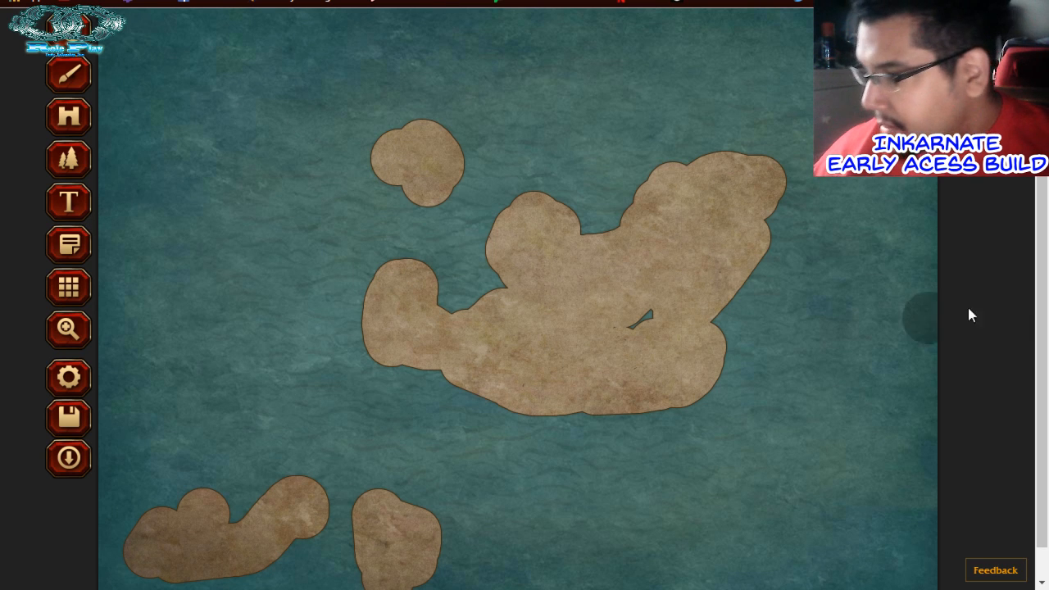
# Fill the continent's inland gap using sculpt size 16, and add fine land detail to the western coasts at size 8
pyautogui.scroll(2, 1035, 348)
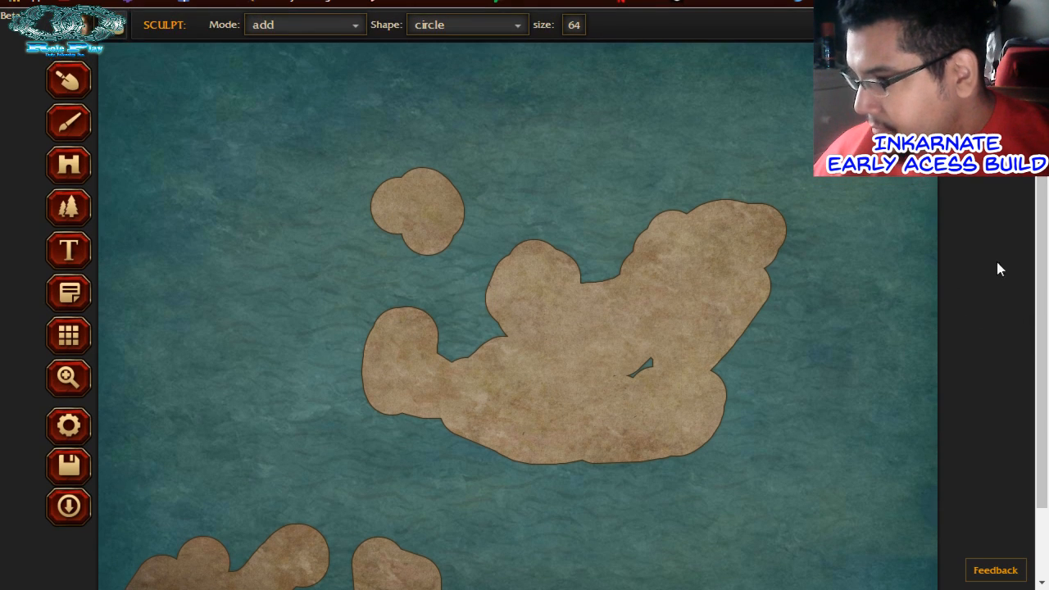
pyautogui.click(575, 27)
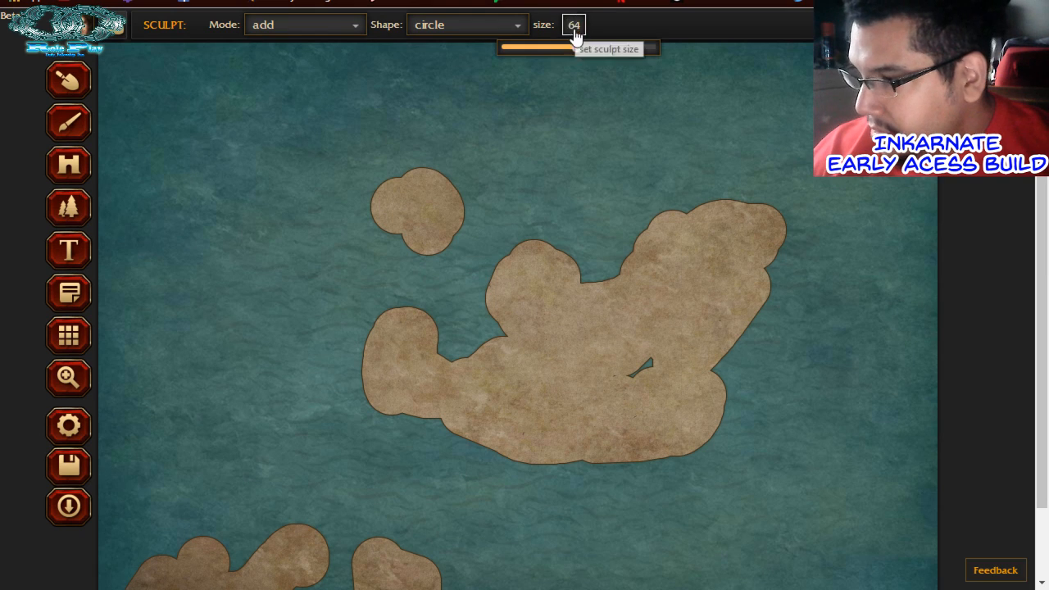
pyautogui.click(539, 47)
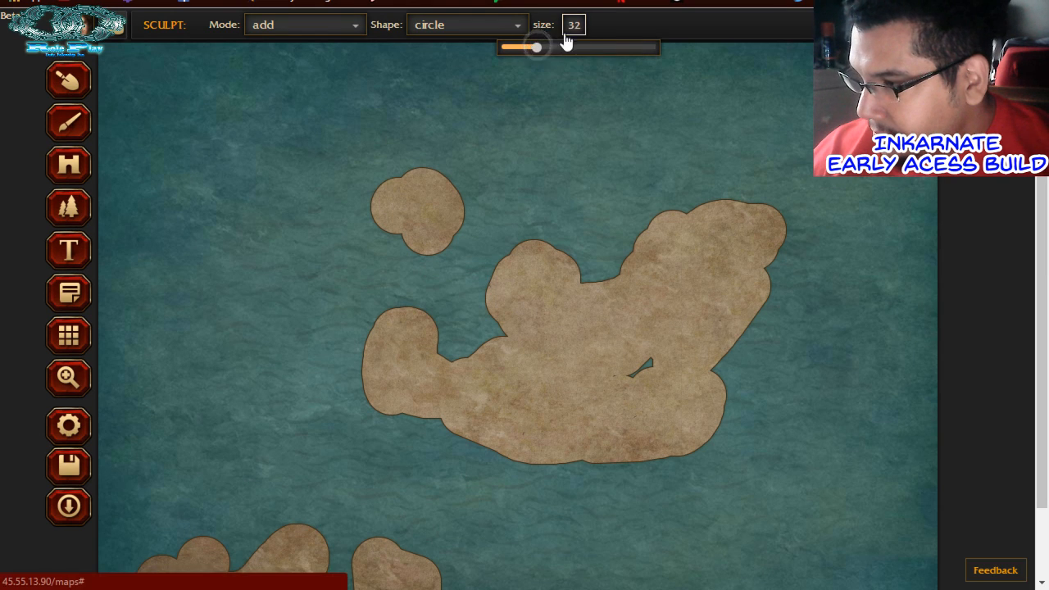
pyautogui.click(518, 49)
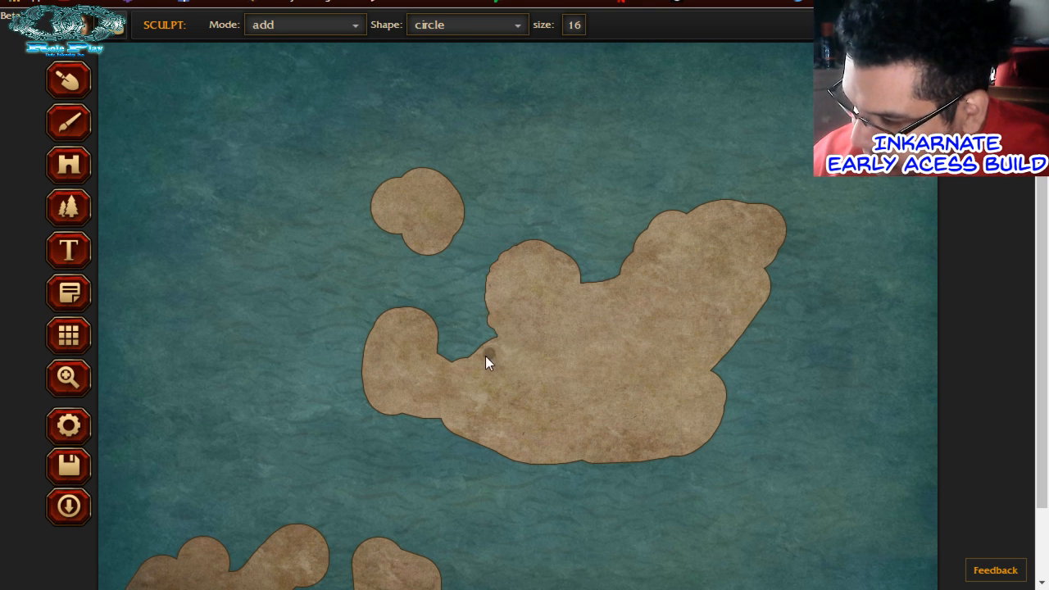
pyautogui.click(574, 28)
pyautogui.click(508, 48)
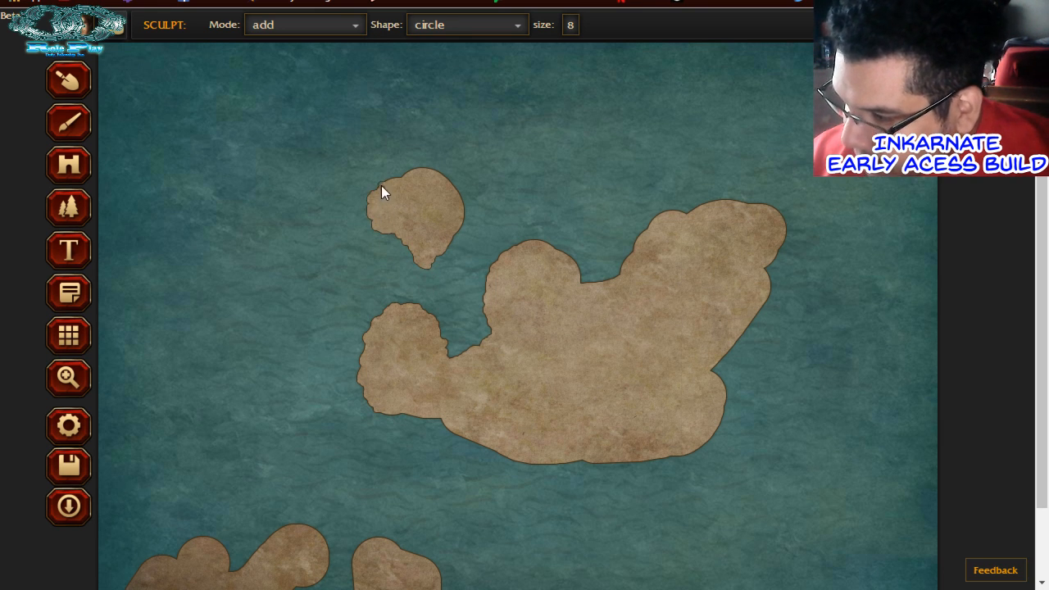
# Switch sculpting to subtract mode and carve a jagged coastline around the small northwestern island at size 8
pyautogui.click(348, 26)
pyautogui.click(341, 75)
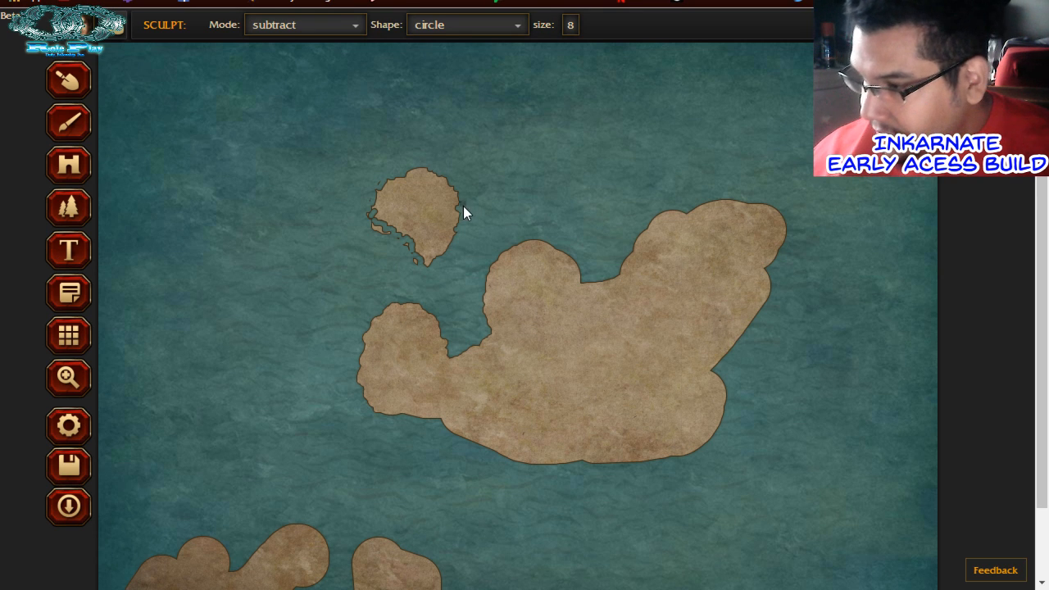
pyautogui.click(400, 303)
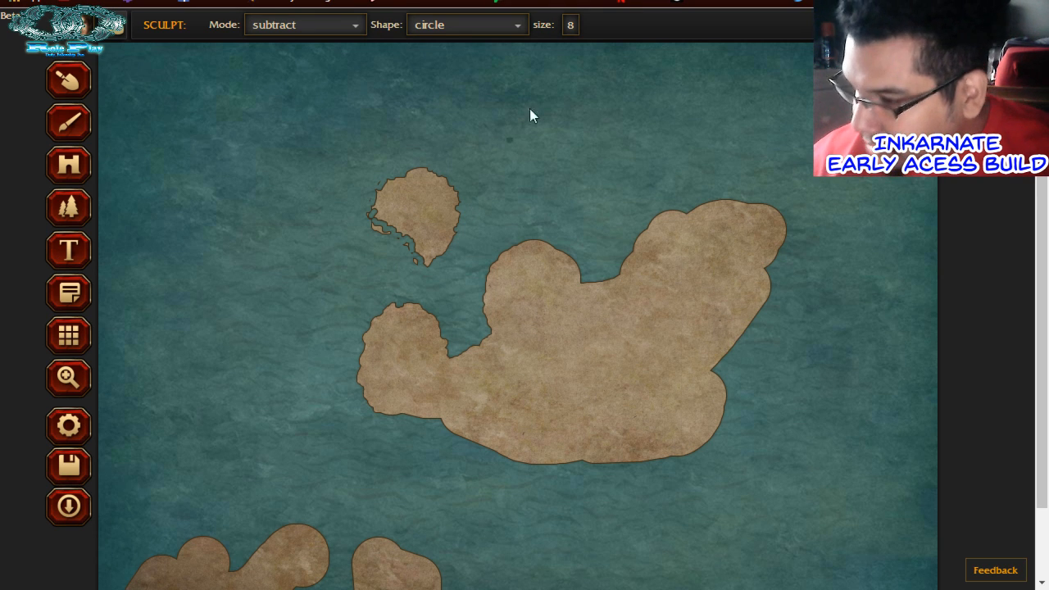
# Set the sculpt size to 14 and carve irregular inlets along the continent's western peninsula
pyautogui.click(572, 27)
pyautogui.moveTo(512, 48); pyautogui.dragTo(520, 45)
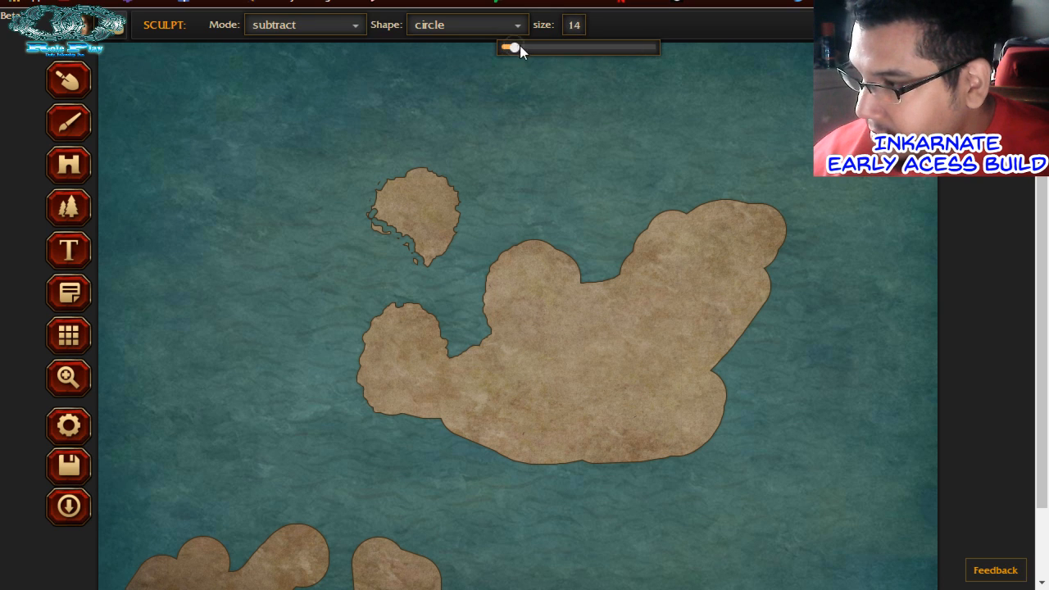
pyautogui.click(373, 322)
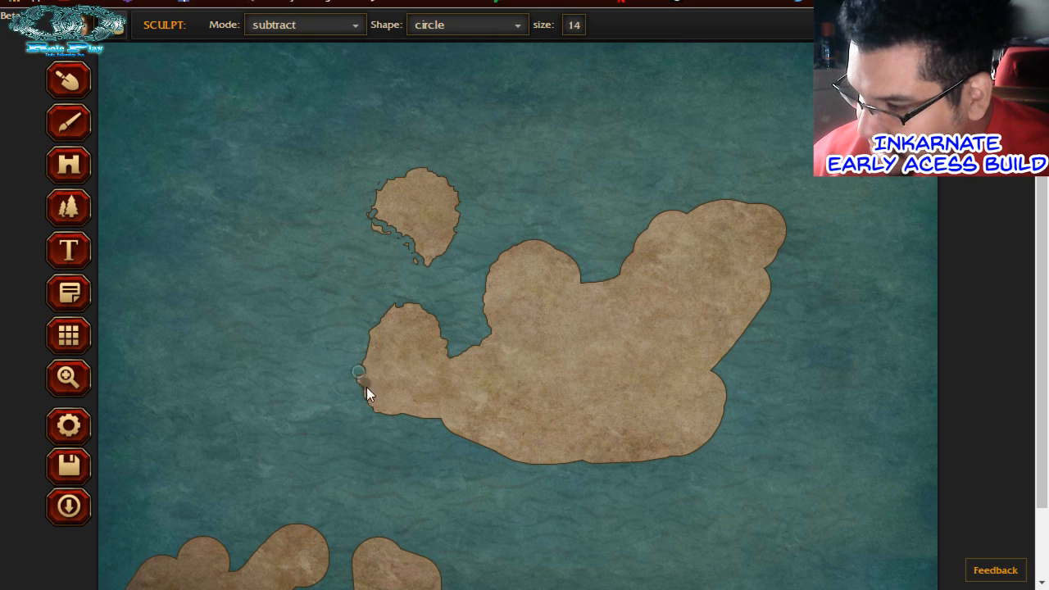
pyautogui.moveTo(403, 414)
pyautogui.mouseDown()
pyautogui.moveTo(451, 424)
pyautogui.moveTo(438, 413)
pyautogui.moveTo(445, 408)
pyautogui.moveTo(471, 432)
pyautogui.mouseUp()
pyautogui.moveTo(426, 304); pyautogui.dragTo(446, 350)
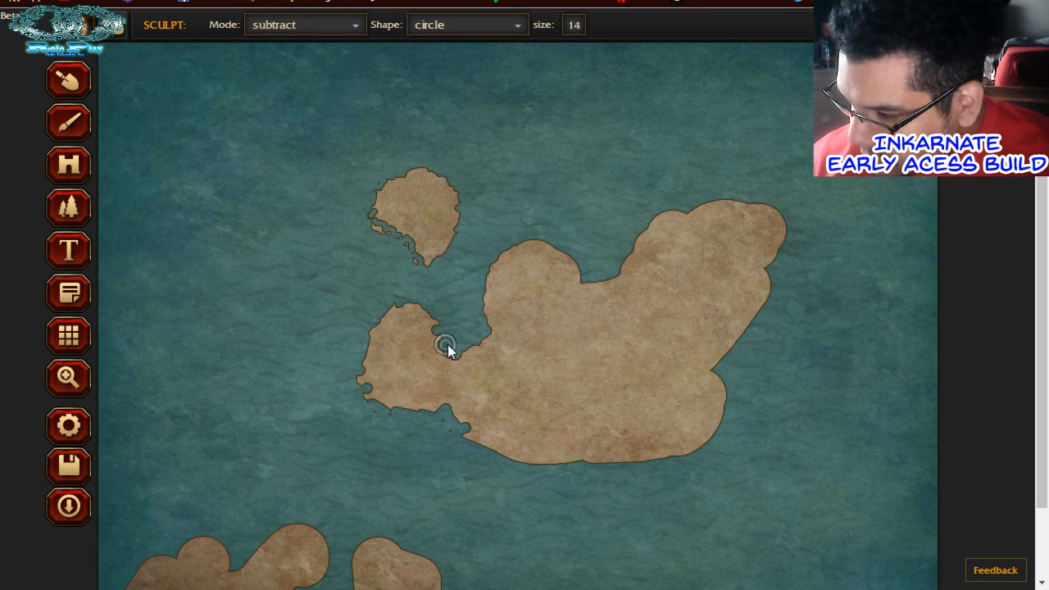
# Subtract land along the continent's northern, eastern and southern coasts to form ragged edges and small offshore islets
pyautogui.moveTo(505, 255)
pyautogui.mouseDown()
pyautogui.moveTo(543, 214)
pyautogui.moveTo(531, 247)
pyautogui.moveTo(566, 253)
pyautogui.moveTo(527, 243)
pyautogui.moveTo(586, 206)
pyautogui.moveTo(571, 259)
pyautogui.moveTo(591, 280)
pyautogui.moveTo(616, 277)
pyautogui.moveTo(656, 223)
pyautogui.mouseUp()
pyautogui.click(527, 241)
pyautogui.moveTo(721, 210)
pyautogui.mouseDown()
pyautogui.moveTo(782, 203)
pyautogui.moveTo(781, 258)
pyautogui.moveTo(767, 265)
pyautogui.moveTo(743, 335)
pyautogui.moveTo(733, 327)
pyautogui.moveTo(717, 355)
pyautogui.moveTo(722, 391)
pyautogui.moveTo(712, 416)
pyautogui.moveTo(690, 422)
pyautogui.moveTo(683, 448)
pyautogui.moveTo(667, 405)
pyautogui.moveTo(692, 447)
pyautogui.moveTo(705, 436)
pyautogui.moveTo(715, 442)
pyautogui.moveTo(737, 406)
pyautogui.mouseUp()
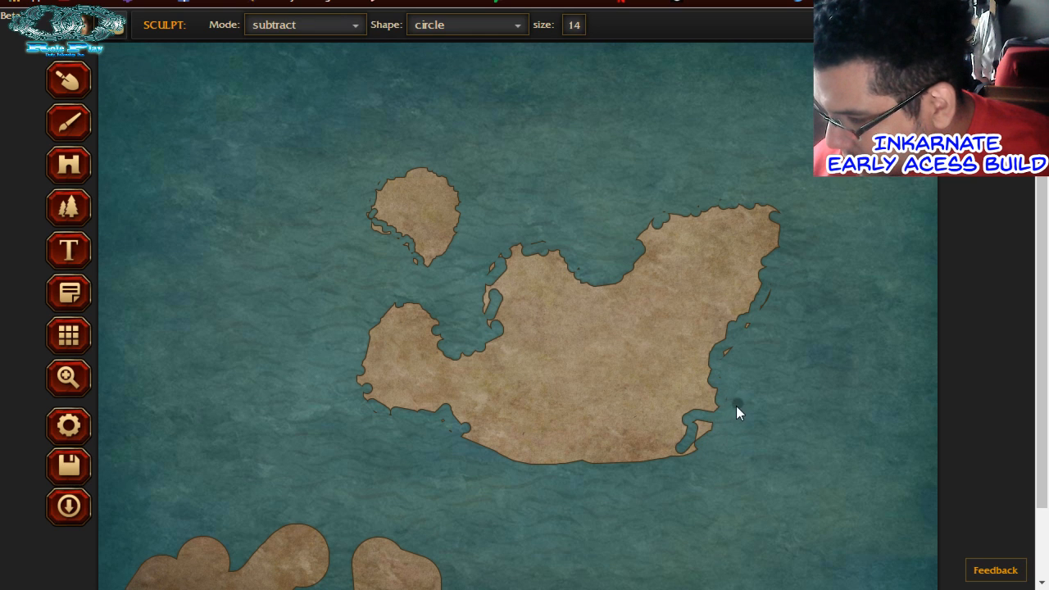
pyautogui.moveTo(699, 456); pyautogui.dragTo(644, 462)
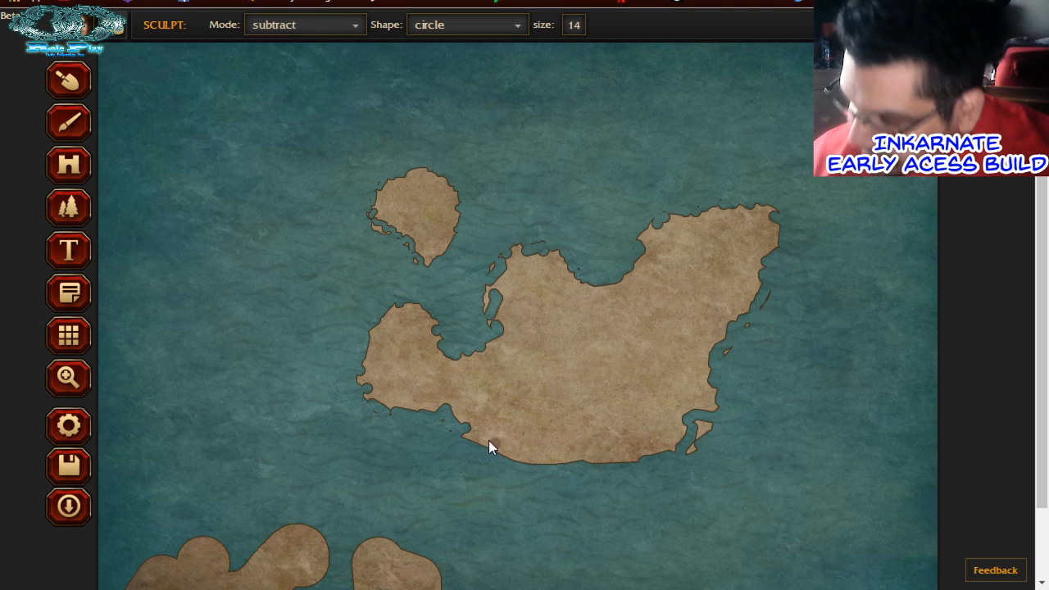
pyautogui.moveTo(489, 440)
pyautogui.mouseDown()
pyautogui.moveTo(512, 461)
pyautogui.moveTo(589, 472)
pyautogui.moveTo(596, 464)
pyautogui.moveTo(632, 476)
pyautogui.moveTo(628, 461)
pyautogui.moveTo(641, 456)
pyautogui.mouseUp()
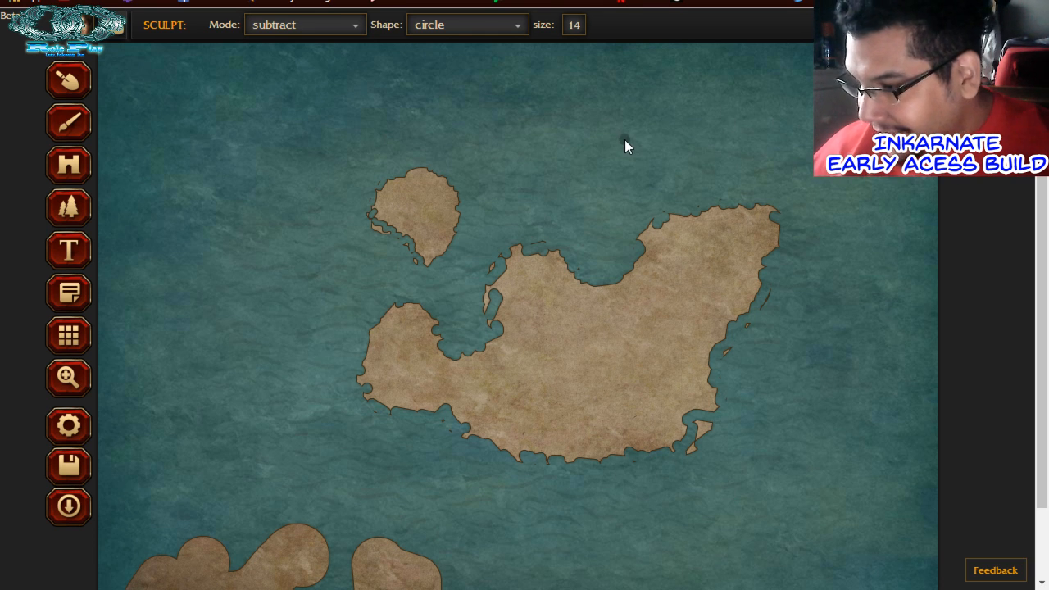
# Carve ragged coastlines around the two southern islands at size 14, breaking the western one's eastern end into small islets
pyautogui.scroll(-1, 705, 572)
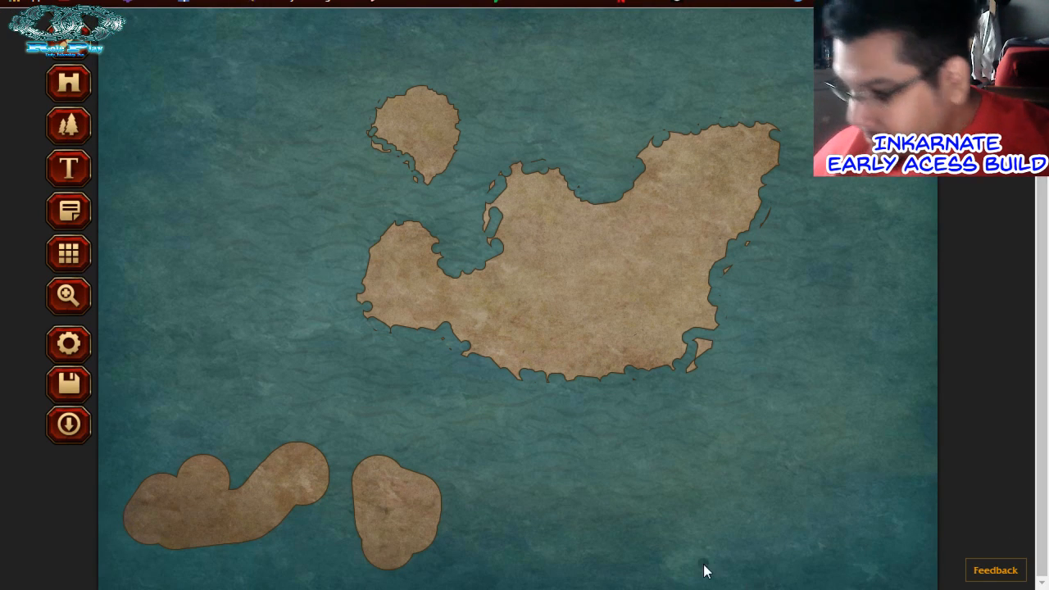
pyautogui.moveTo(383, 460)
pyautogui.mouseDown()
pyautogui.moveTo(370, 456)
pyautogui.moveTo(353, 472)
pyautogui.moveTo(352, 503)
pyautogui.moveTo(370, 510)
pyautogui.moveTo(360, 523)
pyautogui.moveTo(375, 573)
pyautogui.moveTo(410, 572)
pyautogui.moveTo(415, 551)
pyautogui.moveTo(434, 542)
pyautogui.moveTo(439, 498)
pyautogui.moveTo(415, 469)
pyautogui.mouseUp()
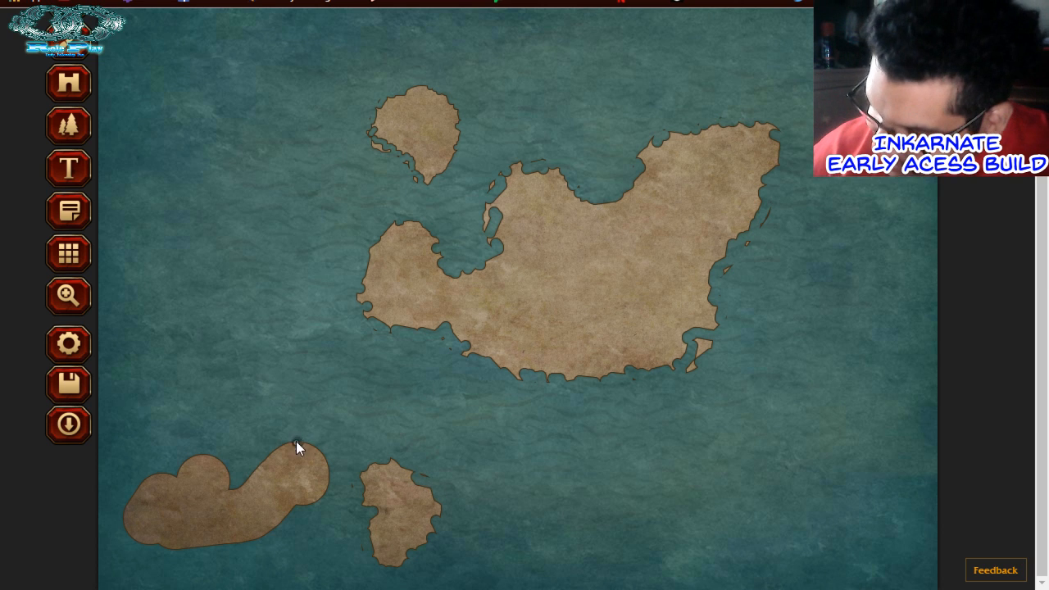
pyautogui.moveTo(296, 441)
pyautogui.mouseDown()
pyautogui.moveTo(233, 490)
pyautogui.moveTo(226, 474)
pyautogui.moveTo(192, 461)
pyautogui.moveTo(183, 480)
pyautogui.moveTo(184, 466)
pyautogui.mouseUp()
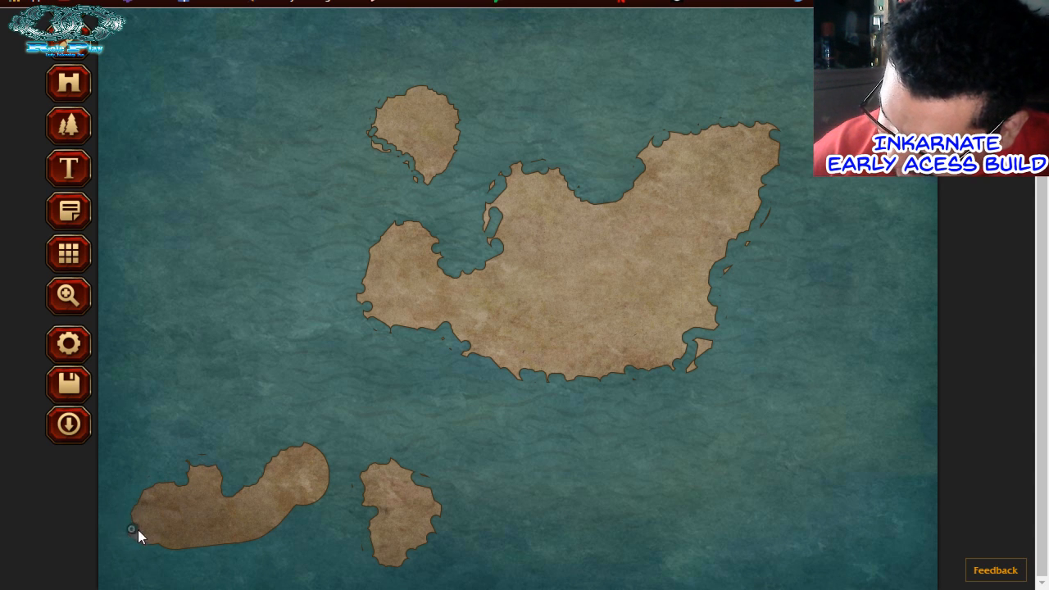
pyautogui.click(183, 546)
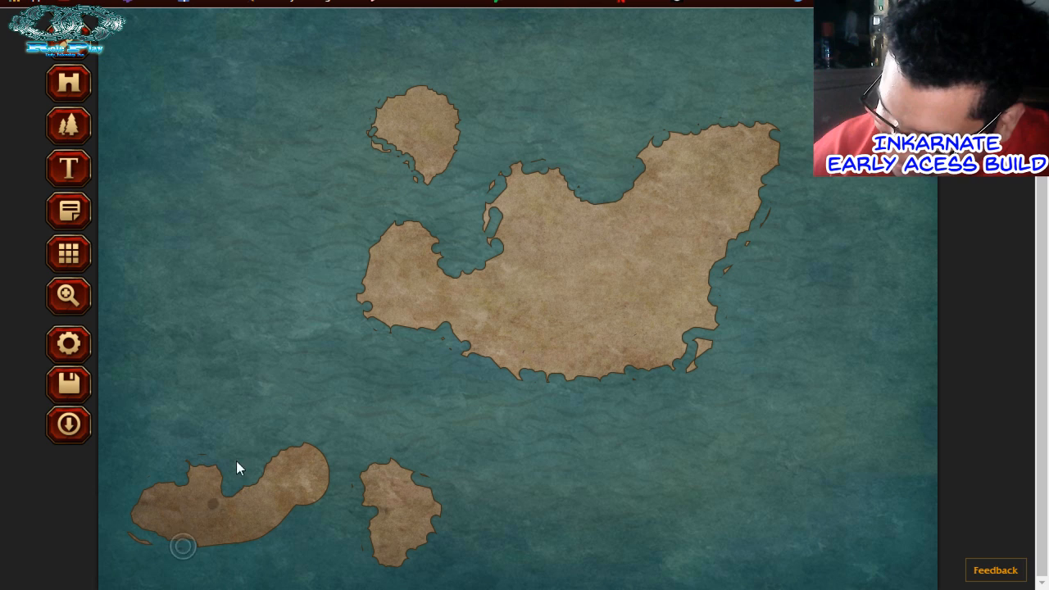
pyautogui.click(207, 543)
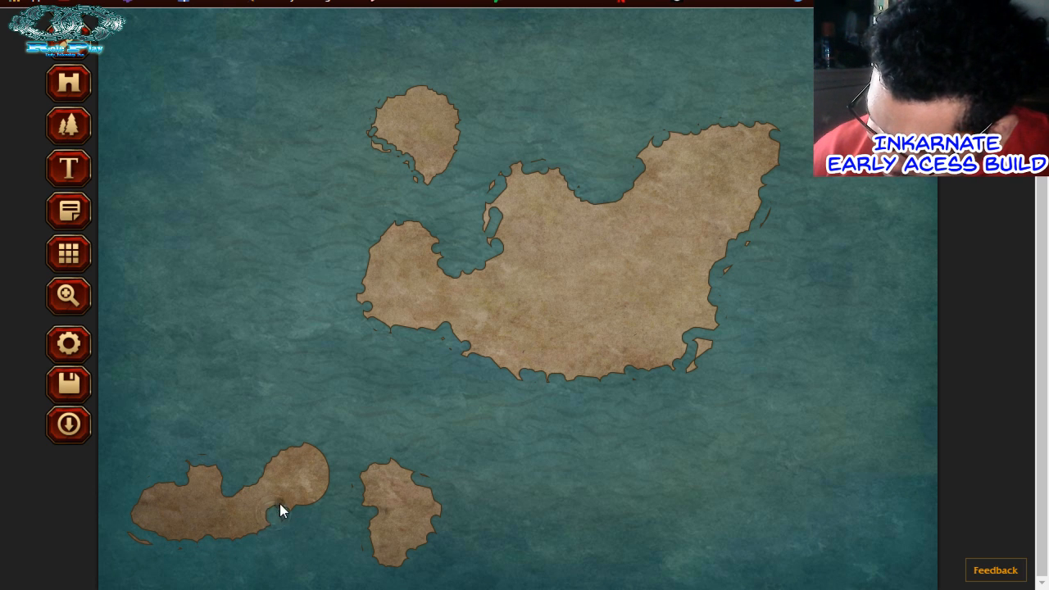
pyautogui.moveTo(319, 496)
pyautogui.mouseDown()
pyautogui.moveTo(326, 467)
pyautogui.moveTo(306, 451)
pyautogui.moveTo(290, 498)
pyautogui.mouseUp()
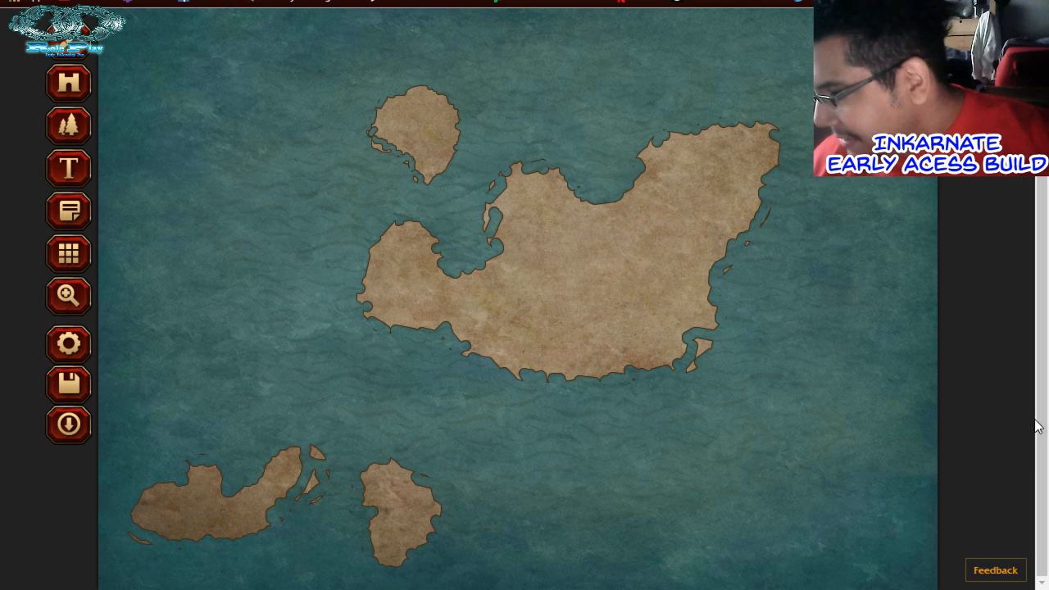
# Switch sculpting to add mode at size 5 and add small land details to the northwestern island and the continent's northern coast
pyautogui.scroll(1, 1019, 426)
pyautogui.click(572, 28)
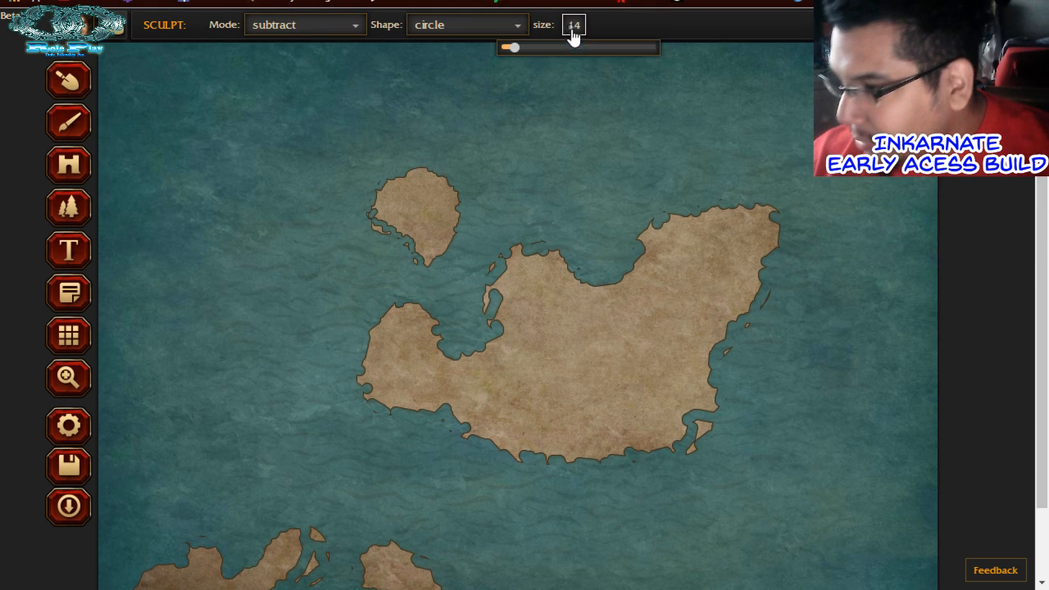
pyautogui.click(503, 48)
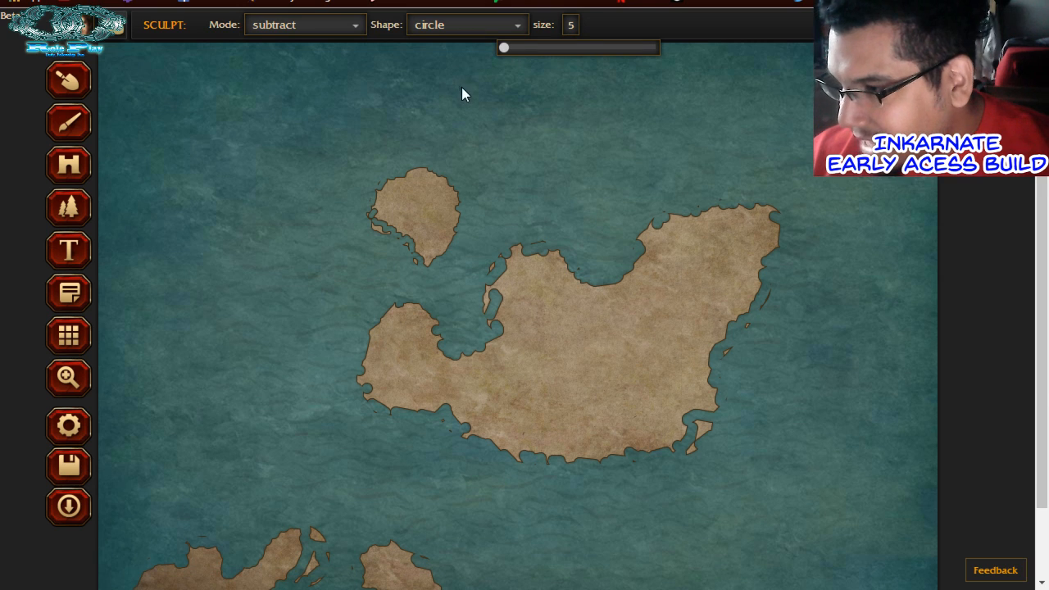
pyautogui.click(309, 27)
pyautogui.click(317, 51)
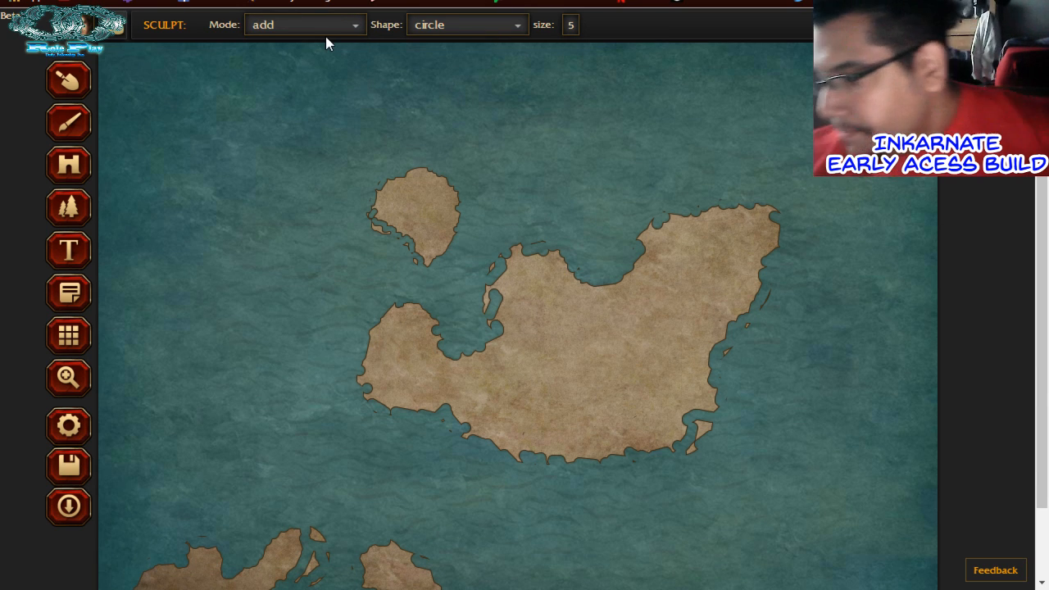
pyautogui.click(409, 172)
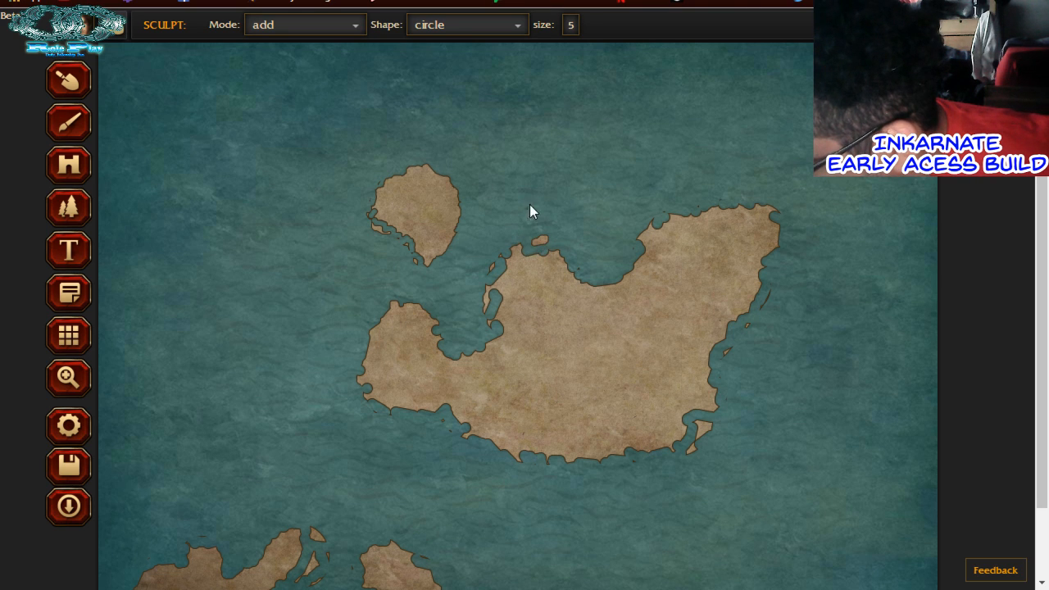
pyautogui.rightClick(511, 273)
pyautogui.click(528, 387)
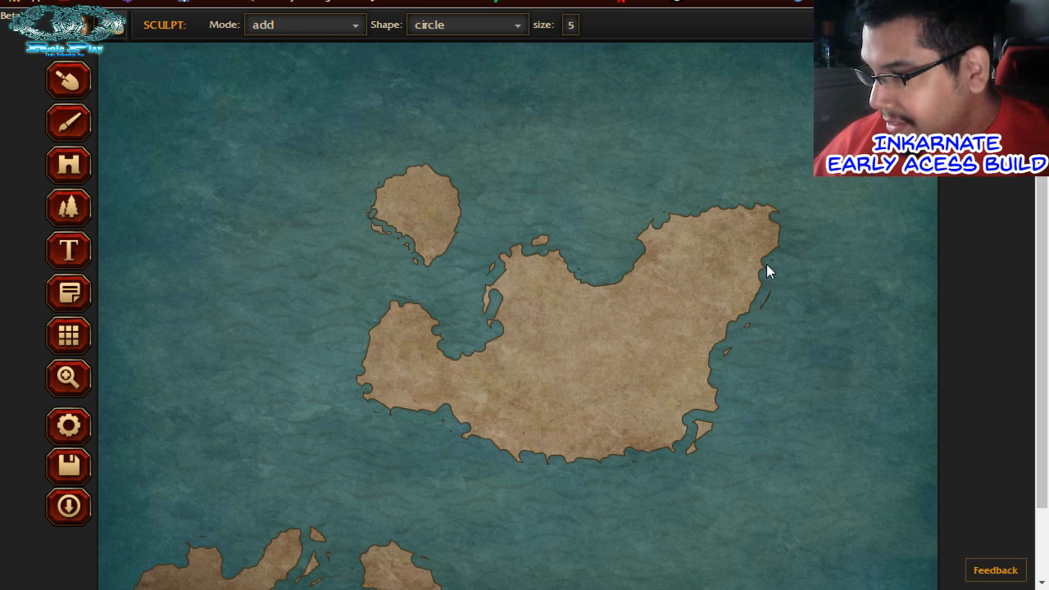
# Outline a new landmass coast across the map's southeastern corner, from the eastern edge to the southern edge, at size 5
pyautogui.scroll(-1, 1035, 426)
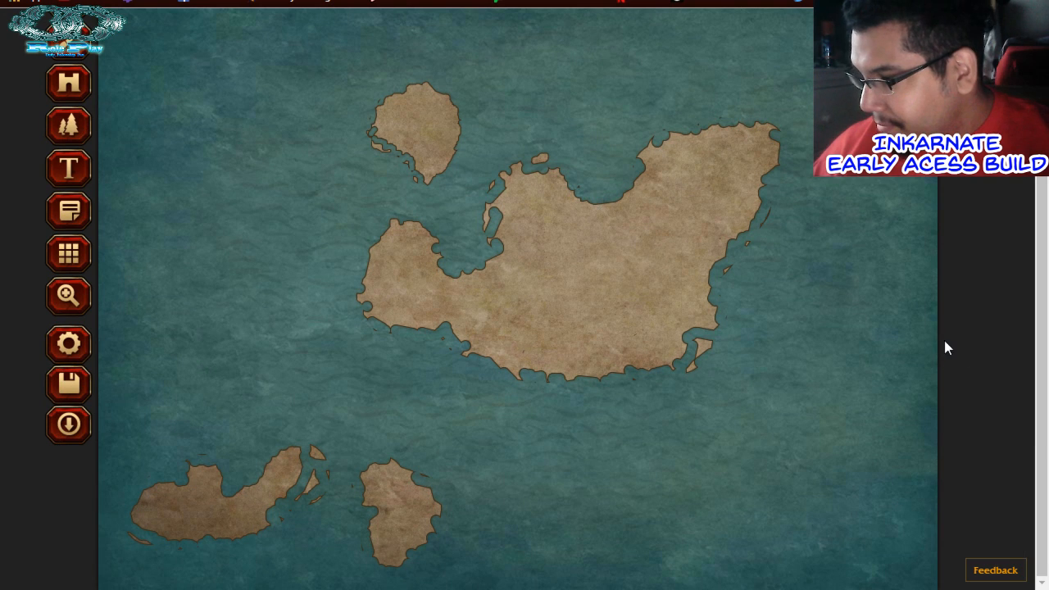
pyautogui.moveTo(904, 403); pyautogui.dragTo(864, 429)
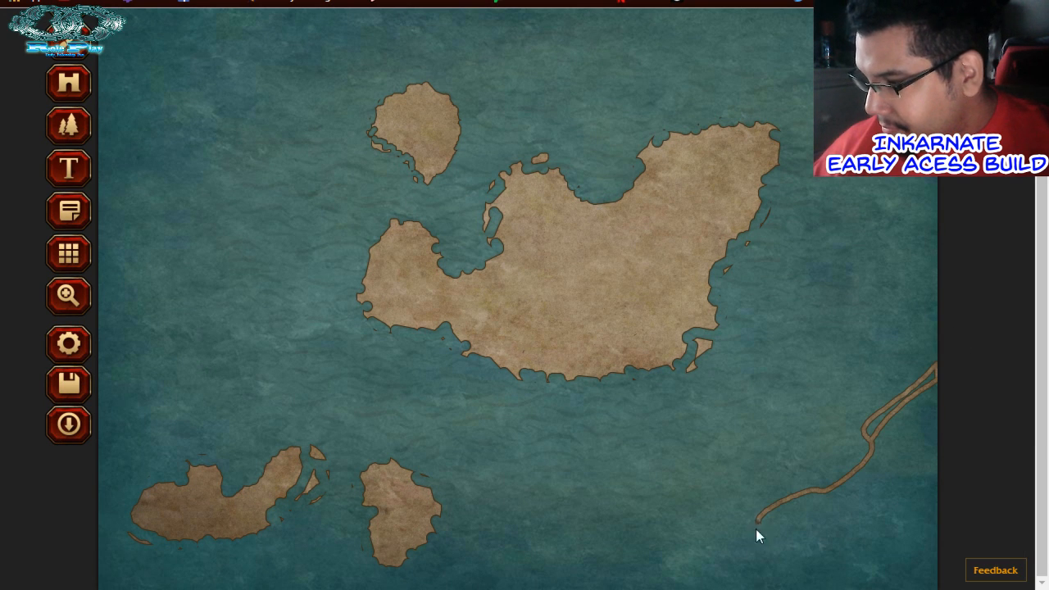
pyautogui.moveTo(756, 529); pyautogui.dragTo(611, 589)
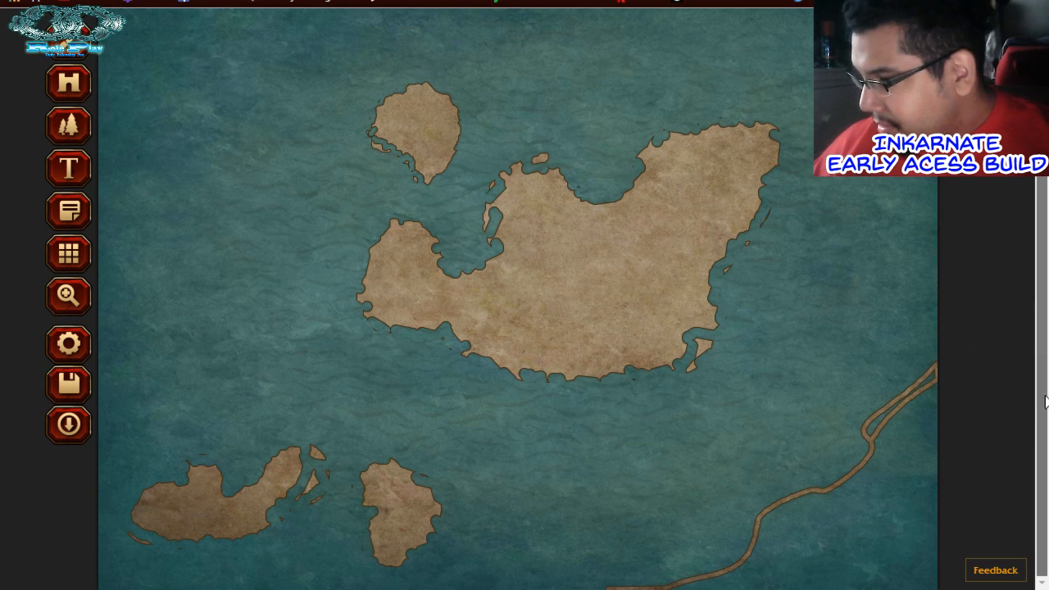
pyautogui.scroll(1, 1034, 321)
pyautogui.scroll(-1, 1034, 321)
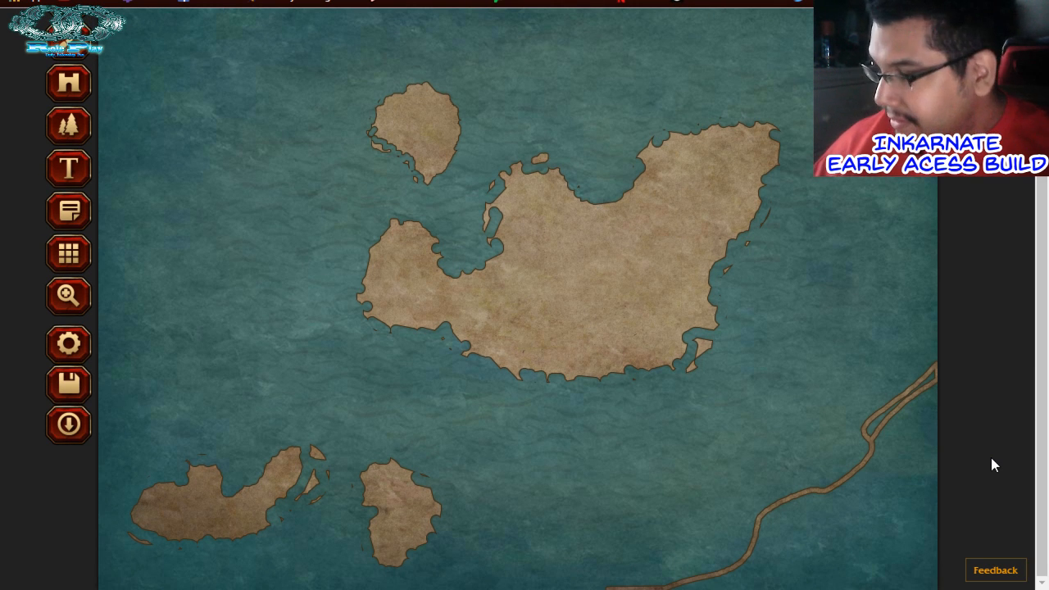
# Set the sculpt size to 26, fill the southeastern landmass, and extend its coast westward along the map's southern edge
pyautogui.scroll(3, 560, 300)
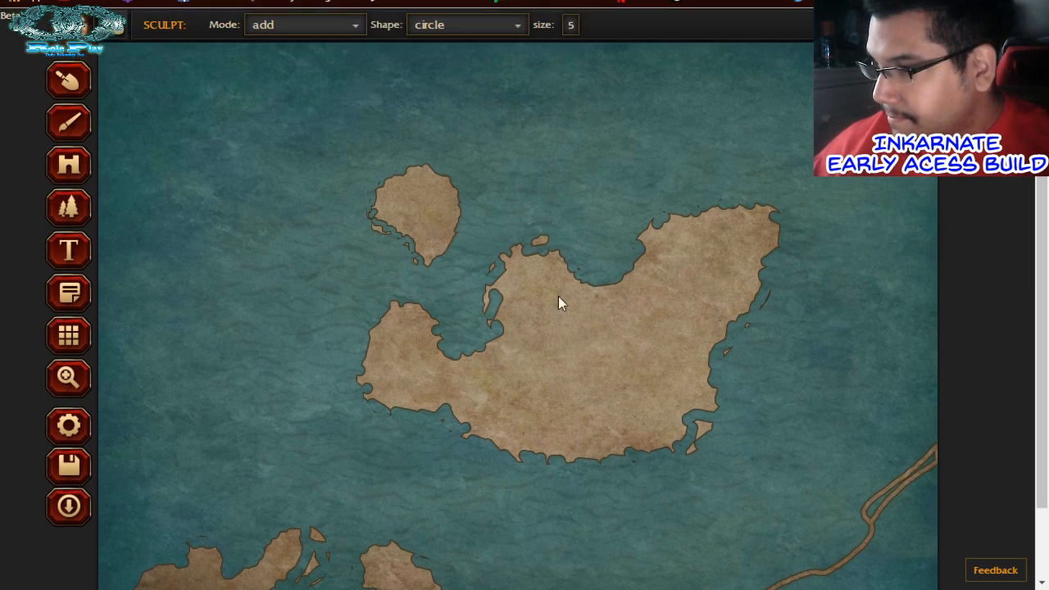
pyautogui.click(322, 31)
pyautogui.click(568, 29)
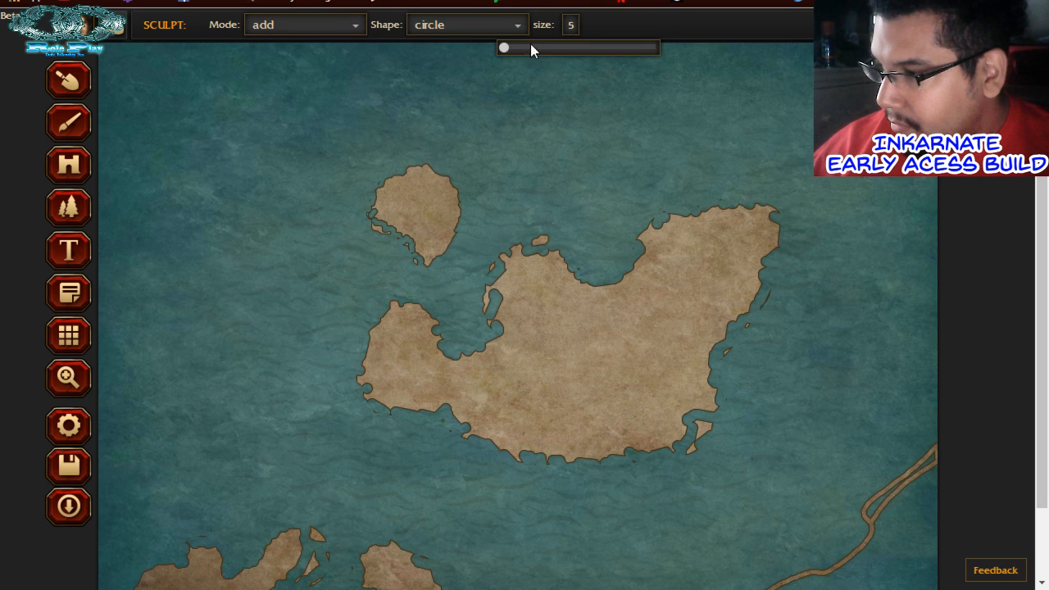
pyautogui.click(530, 47)
pyautogui.scroll(-3, 923, 440)
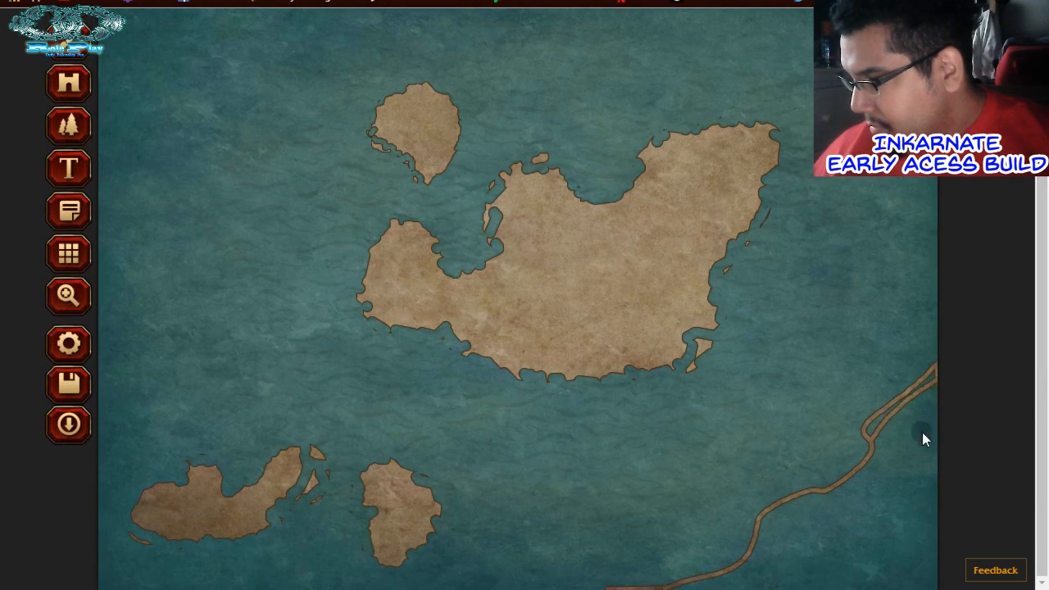
pyautogui.moveTo(924, 387)
pyautogui.mouseDown()
pyautogui.moveTo(825, 491)
pyautogui.moveTo(765, 526)
pyautogui.moveTo(733, 584)
pyautogui.moveTo(755, 583)
pyautogui.moveTo(828, 518)
pyautogui.moveTo(796, 587)
pyautogui.moveTo(854, 524)
pyautogui.moveTo(879, 554)
pyautogui.moveTo(937, 561)
pyautogui.moveTo(934, 447)
pyautogui.moveTo(905, 502)
pyautogui.moveTo(903, 426)
pyautogui.moveTo(902, 466)
pyautogui.moveTo(937, 378)
pyautogui.mouseUp()
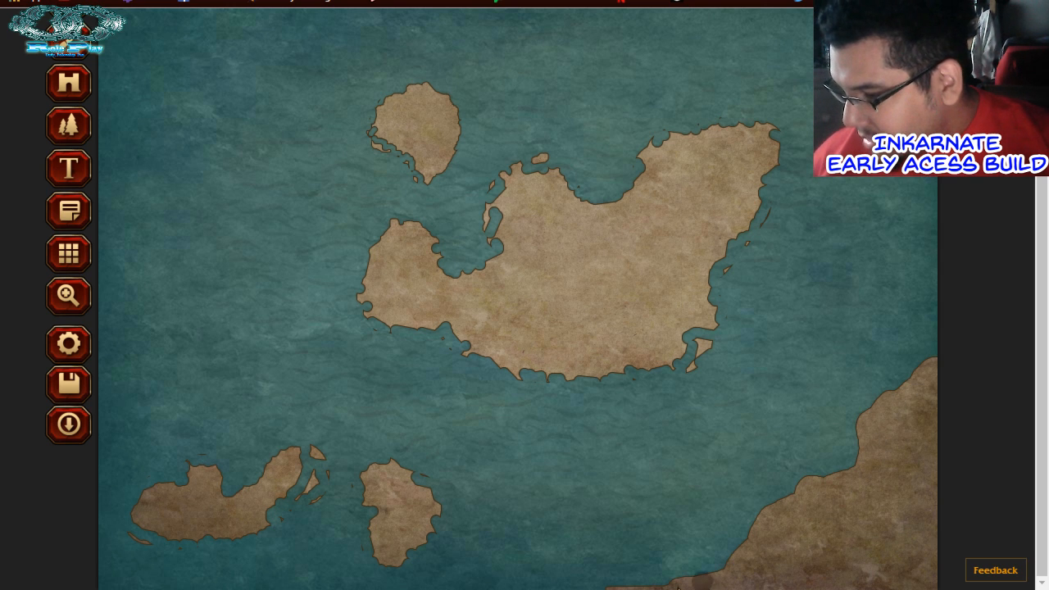
pyautogui.moveTo(702, 583)
pyautogui.mouseDown()
pyautogui.moveTo(565, 571)
pyautogui.moveTo(557, 583)
pyautogui.moveTo(581, 581)
pyautogui.mouseUp()
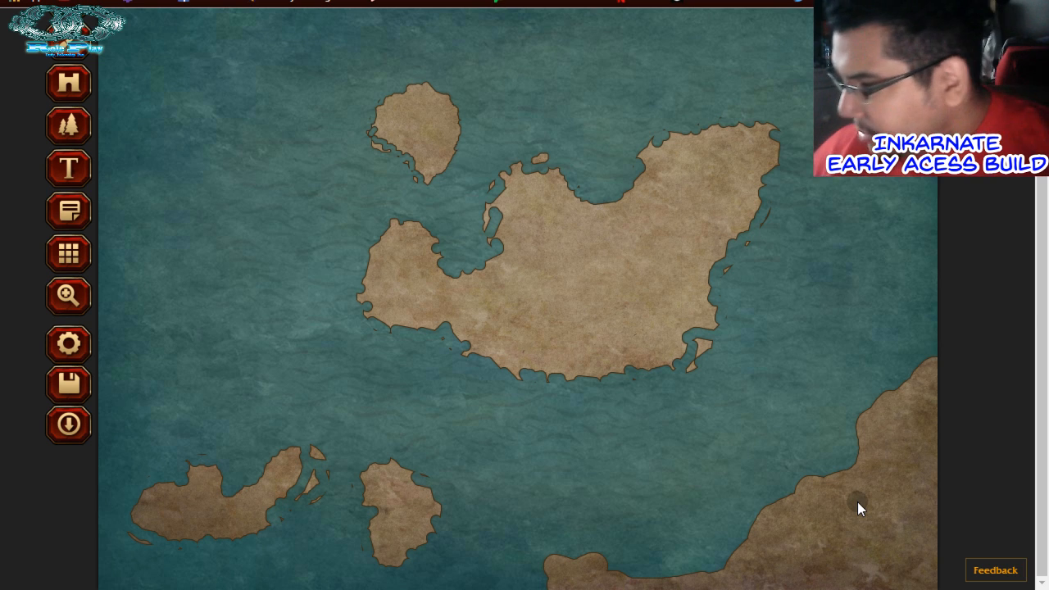
# Switch to the terrain brush and add a custom red rock texture to the brush textures
pyautogui.scroll(1, 1042, 304)
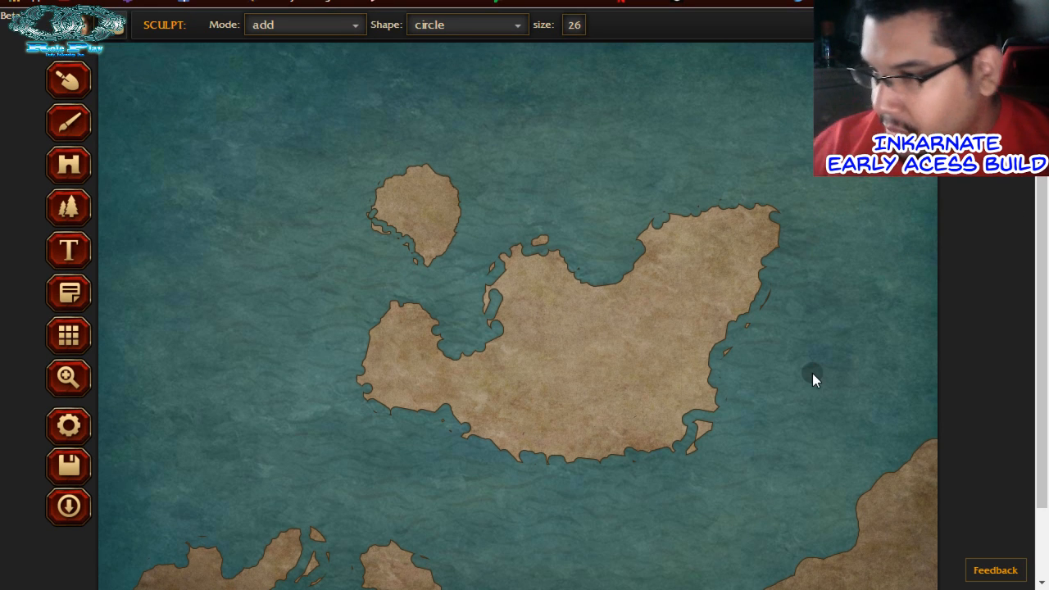
pyautogui.click(51, 136)
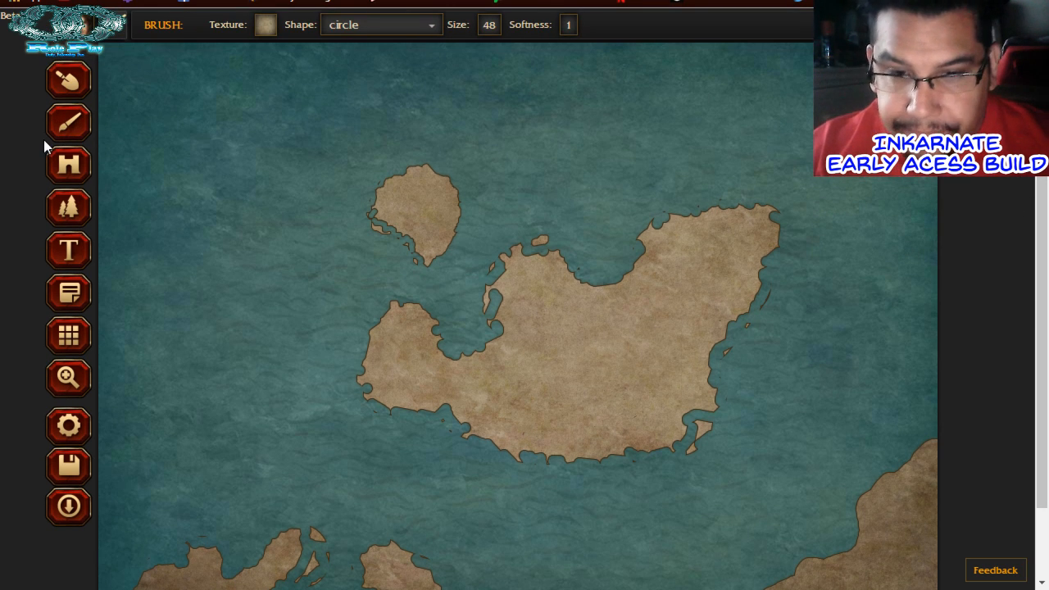
pyautogui.click(265, 25)
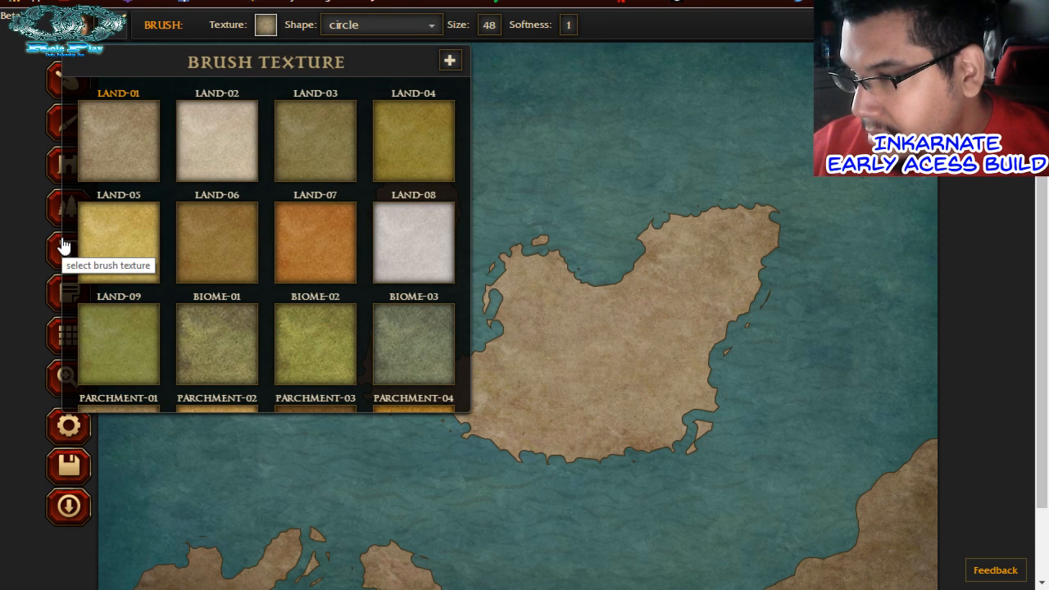
pyautogui.click(450, 60)
pyautogui.moveTo(487, 0)
pyautogui.mouseDown()
pyautogui.moveTo(460, 0)
pyautogui.moveTo(227, 131)
pyautogui.moveTo(32, 171)
pyautogui.mouseUp()
pyautogui.press('Escape')
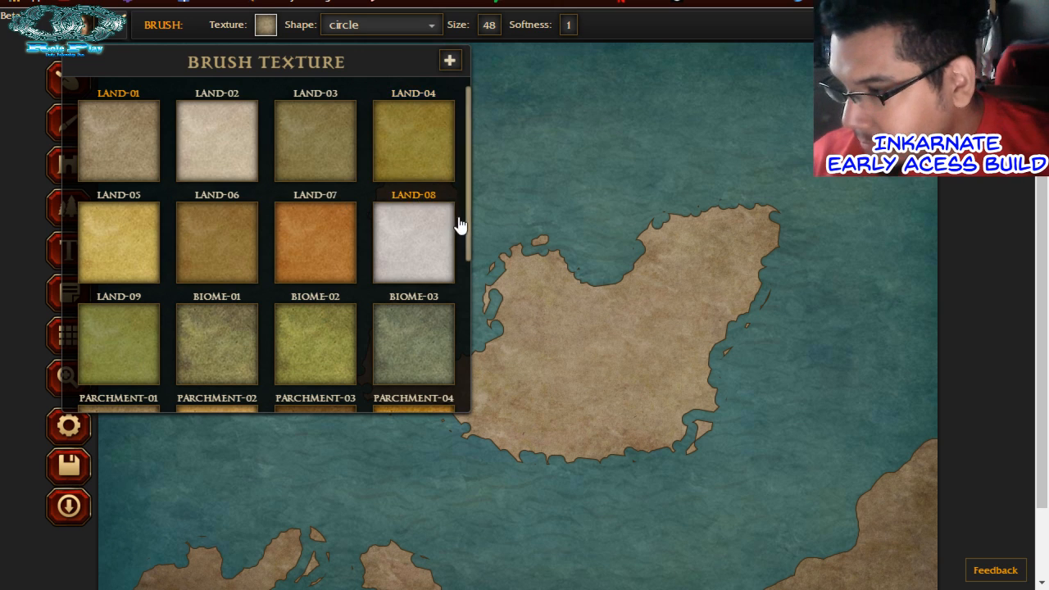
pyautogui.moveTo(466, 219); pyautogui.dragTo(463, 134)
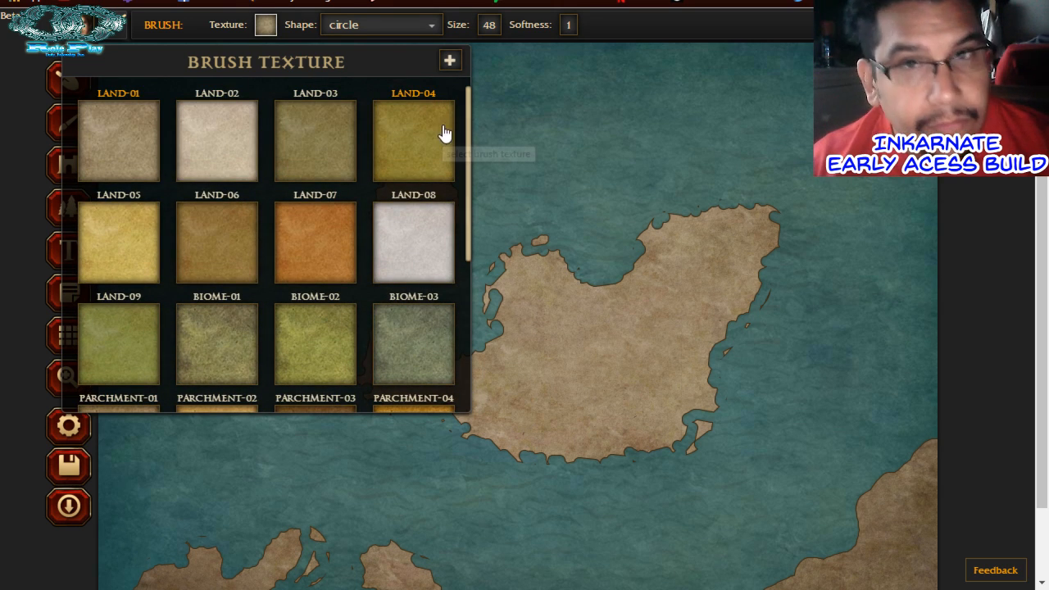
pyautogui.click(626, 363)
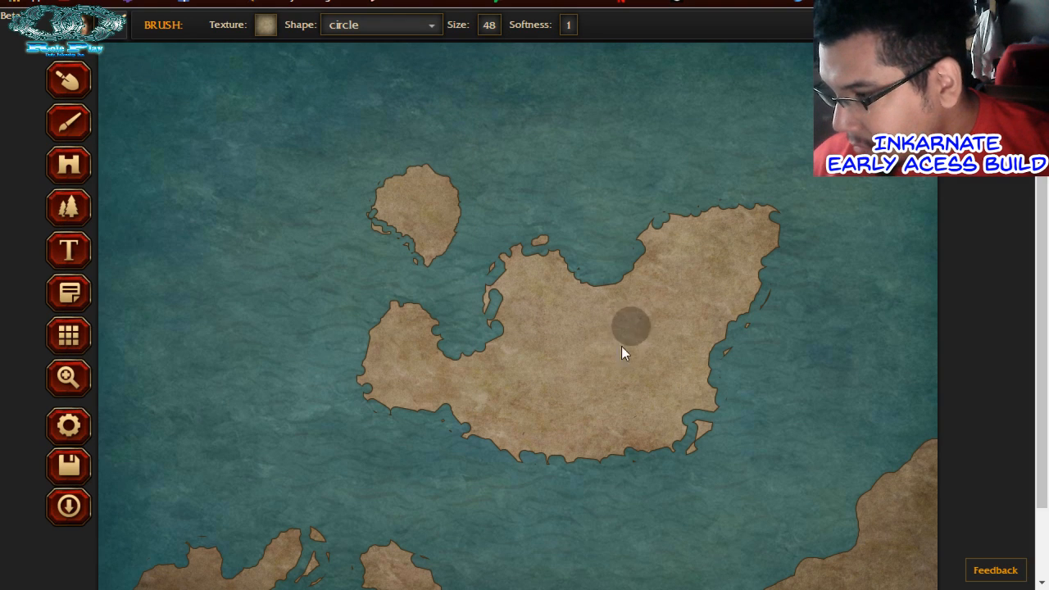
# Paint the whole continent with the custom red rock texture at brush size 48
pyautogui.click(266, 27)
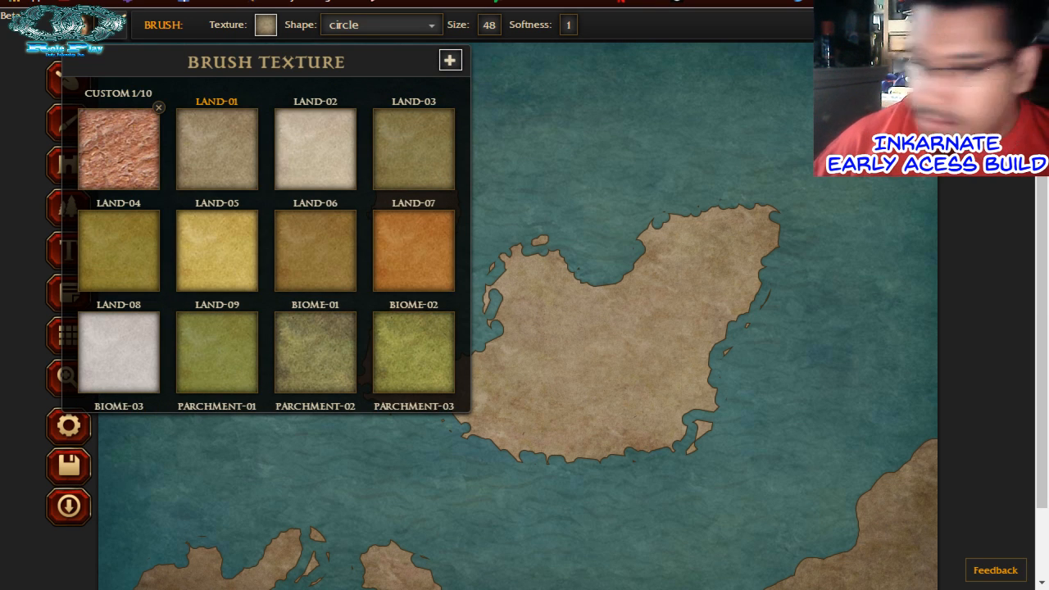
pyautogui.click(118, 150)
pyautogui.moveTo(566, 348); pyautogui.dragTo(601, 390)
pyautogui.moveTo(611, 324)
pyautogui.mouseDown()
pyautogui.moveTo(648, 319)
pyautogui.moveTo(619, 363)
pyautogui.mouseUp()
pyautogui.moveTo(577, 326)
pyautogui.mouseDown()
pyautogui.moveTo(507, 330)
pyautogui.moveTo(521, 268)
pyautogui.moveTo(541, 330)
pyautogui.moveTo(549, 287)
pyautogui.moveTo(575, 328)
pyautogui.moveTo(450, 361)
pyautogui.moveTo(403, 321)
pyautogui.moveTo(384, 402)
pyautogui.moveTo(414, 420)
pyautogui.moveTo(465, 344)
pyautogui.moveTo(511, 332)
pyautogui.moveTo(506, 456)
pyautogui.moveTo(548, 425)
pyautogui.moveTo(557, 326)
pyautogui.moveTo(593, 411)
pyautogui.moveTo(656, 427)
pyautogui.moveTo(692, 330)
pyautogui.moveTo(690, 408)
pyautogui.moveTo(721, 388)
pyautogui.moveTo(752, 293)
pyautogui.moveTo(749, 207)
pyautogui.moveTo(681, 221)
pyautogui.moveTo(542, 376)
pyautogui.mouseUp()
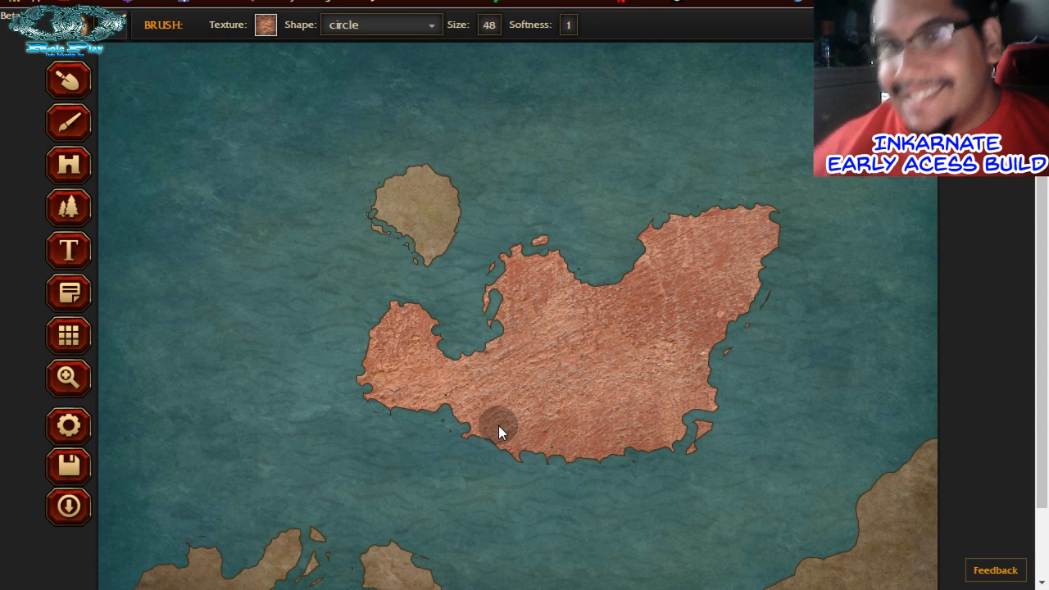
# Choose the Biome-02 brush texture and paint it over the whole continent and the northwestern island
pyautogui.click(266, 25)
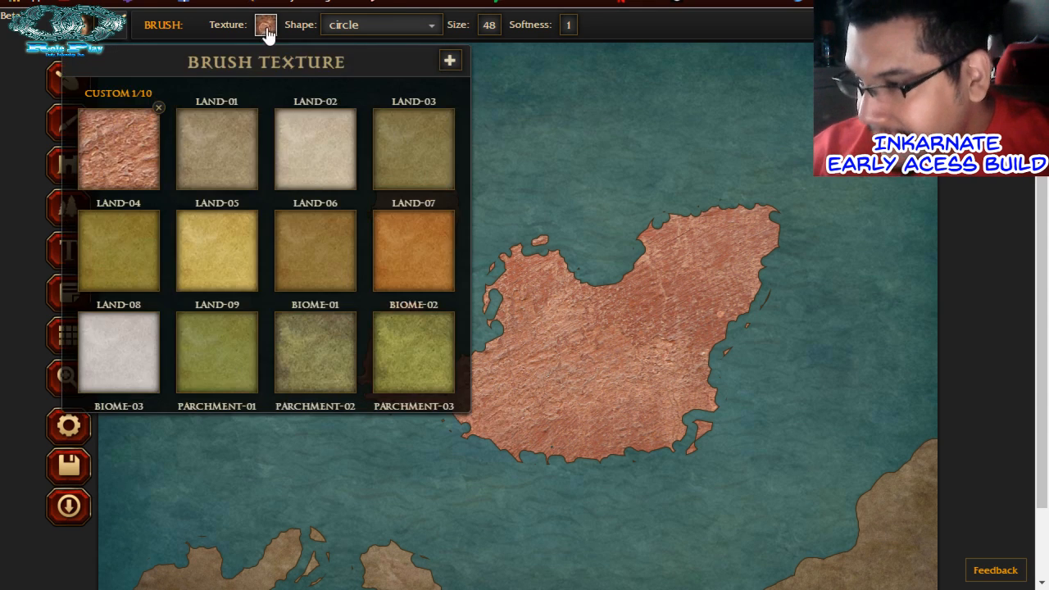
pyautogui.click(414, 344)
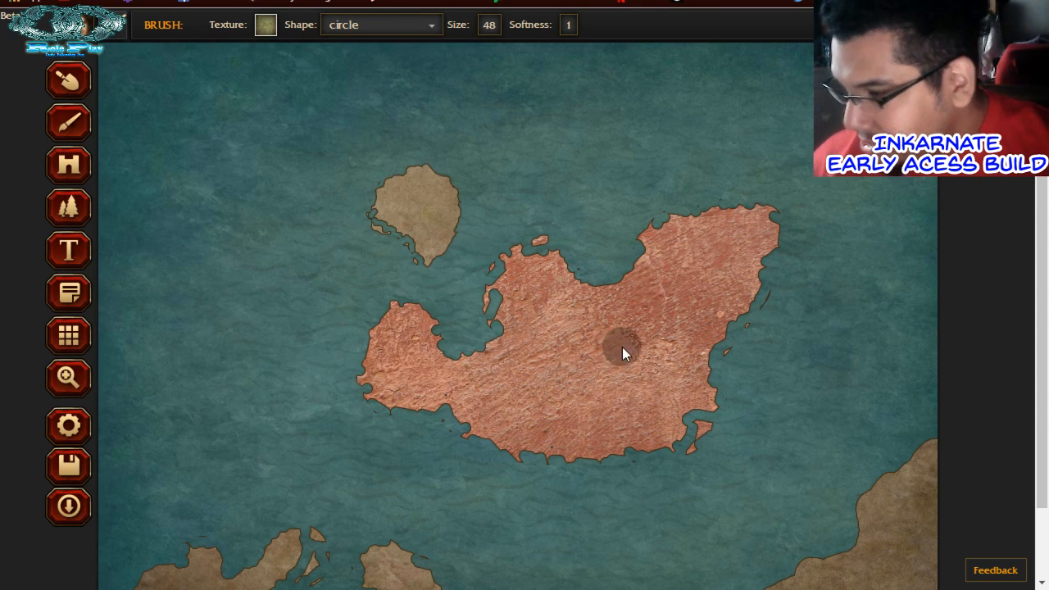
pyautogui.moveTo(622, 347)
pyautogui.mouseDown()
pyautogui.moveTo(522, 339)
pyautogui.moveTo(575, 253)
pyautogui.moveTo(375, 365)
pyautogui.moveTo(336, 419)
pyautogui.moveTo(612, 244)
pyautogui.moveTo(504, 258)
pyautogui.moveTo(355, 353)
pyautogui.moveTo(610, 270)
pyautogui.moveTo(760, 198)
pyautogui.moveTo(768, 228)
pyautogui.moveTo(617, 449)
pyautogui.moveTo(645, 461)
pyautogui.moveTo(784, 363)
pyautogui.mouseUp()
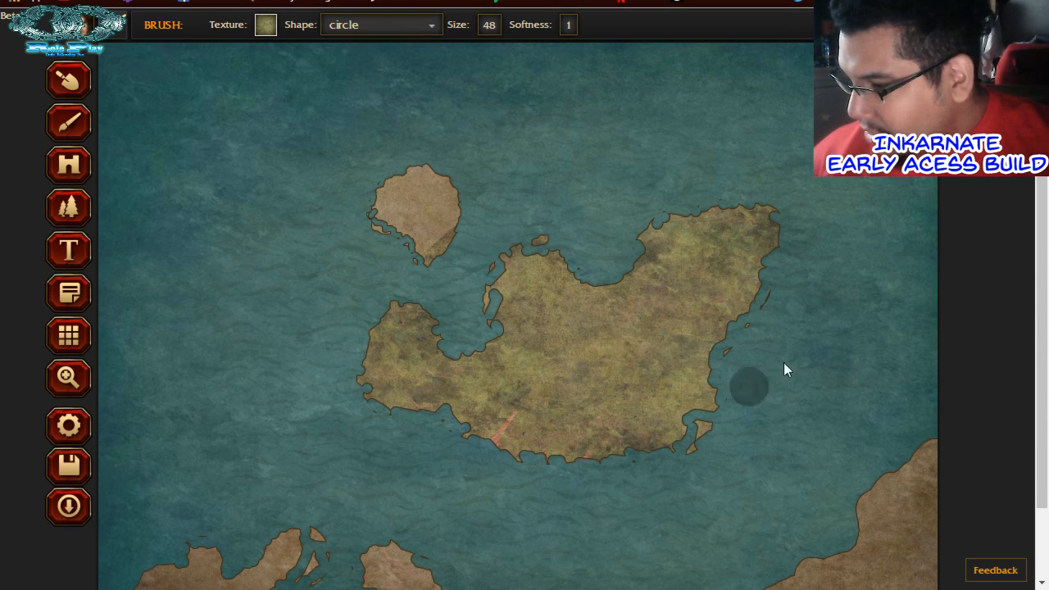
pyautogui.moveTo(603, 360)
pyautogui.mouseDown()
pyautogui.moveTo(560, 388)
pyautogui.moveTo(541, 368)
pyautogui.moveTo(490, 446)
pyautogui.moveTo(441, 195)
pyautogui.moveTo(452, 153)
pyautogui.moveTo(388, 253)
pyautogui.mouseUp()
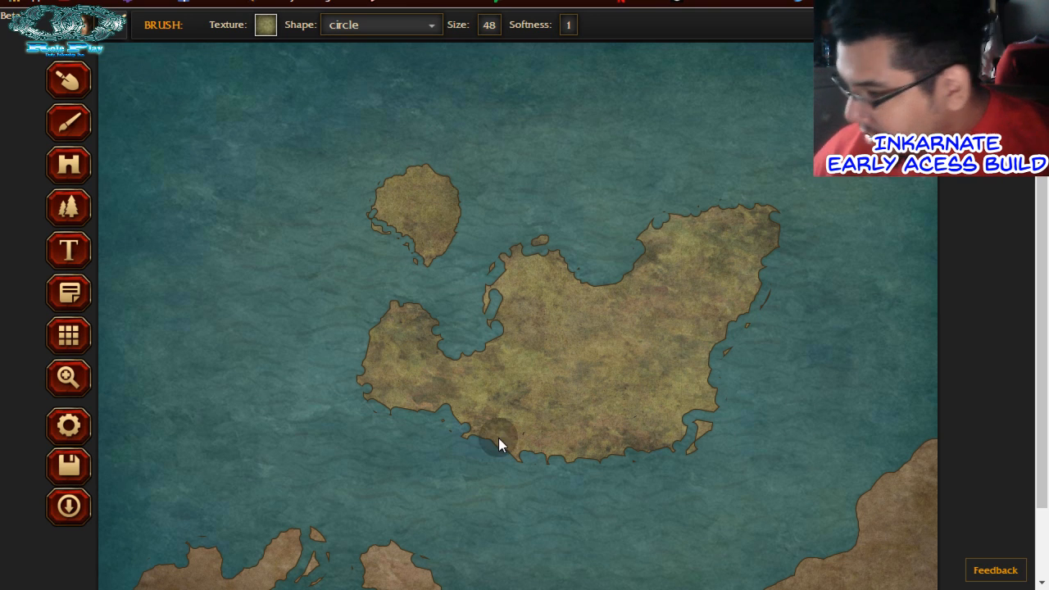
# Paint the southeastern landmass and both southern islands with the same Biome-02 texture
pyautogui.scroll(-1, 1033, 413)
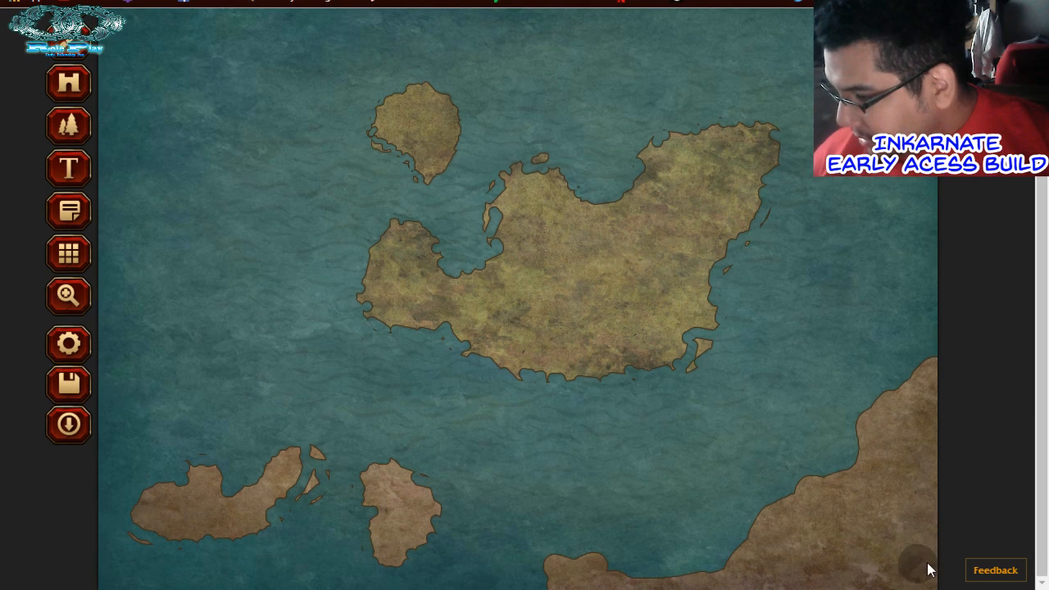
pyautogui.moveTo(914, 554)
pyautogui.mouseDown()
pyautogui.moveTo(910, 587)
pyautogui.moveTo(938, 540)
pyautogui.moveTo(912, 571)
pyautogui.moveTo(885, 532)
pyautogui.moveTo(943, 444)
pyautogui.moveTo(892, 499)
pyautogui.moveTo(850, 502)
pyautogui.moveTo(962, 327)
pyautogui.moveTo(841, 455)
pyautogui.moveTo(771, 567)
pyautogui.moveTo(574, 552)
pyautogui.moveTo(547, 572)
pyautogui.moveTo(569, 588)
pyautogui.moveTo(791, 585)
pyautogui.moveTo(927, 526)
pyautogui.moveTo(740, 583)
pyautogui.mouseUp()
pyautogui.moveTo(394, 565)
pyautogui.mouseDown()
pyautogui.moveTo(432, 528)
pyautogui.moveTo(396, 575)
pyautogui.moveTo(373, 455)
pyautogui.moveTo(361, 503)
pyautogui.moveTo(306, 518)
pyautogui.moveTo(315, 437)
pyautogui.moveTo(281, 573)
pyautogui.moveTo(260, 452)
pyautogui.moveTo(209, 528)
pyautogui.moveTo(225, 526)
pyautogui.moveTo(179, 504)
pyautogui.mouseUp()
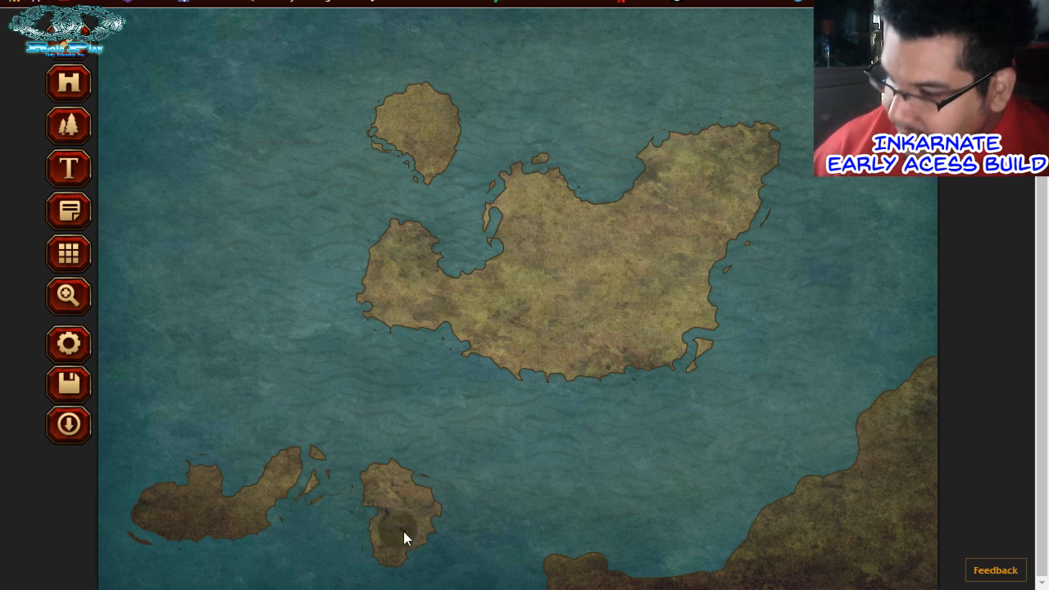
pyautogui.moveTo(1041, 378); pyautogui.dragTo(1038, 402)
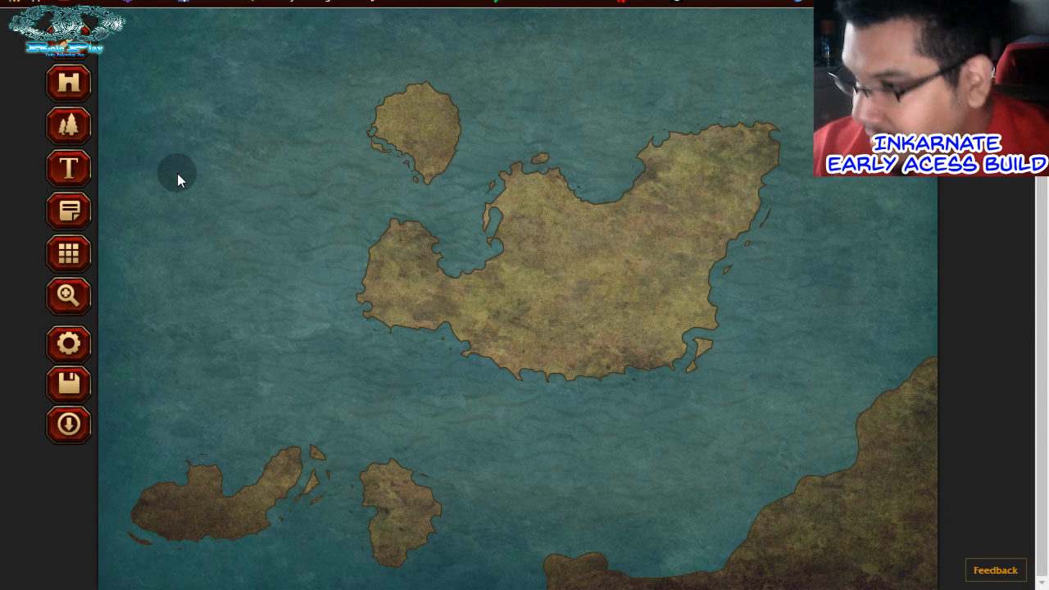
# Choose the Land-02 brush texture and paint it along the northern coasts of the northwestern island and the continent
pyautogui.moveTo(1038, 220); pyautogui.dragTo(1038, 140)
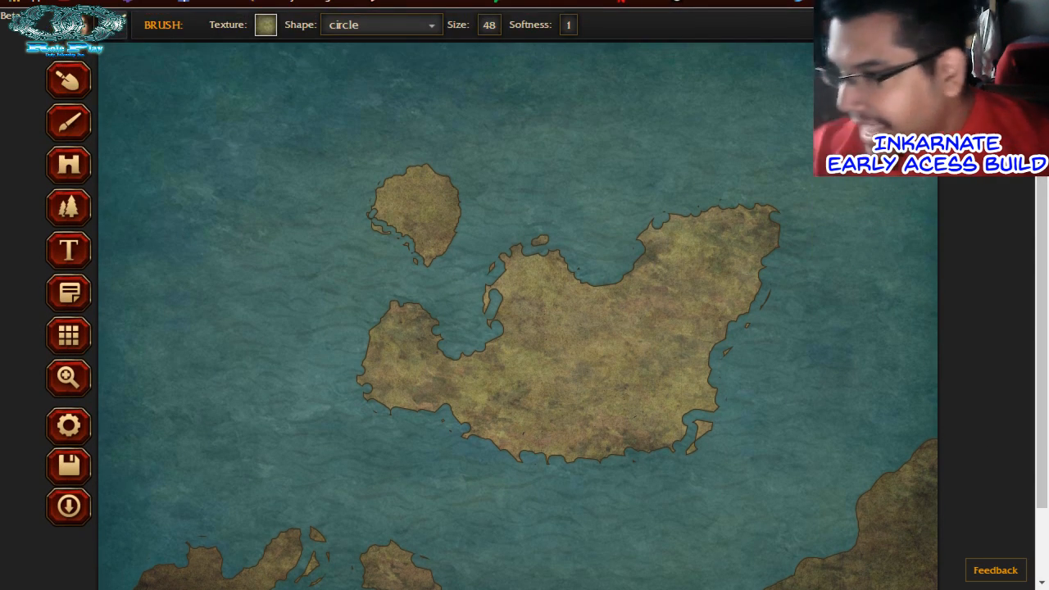
pyautogui.click(264, 41)
pyautogui.click(310, 153)
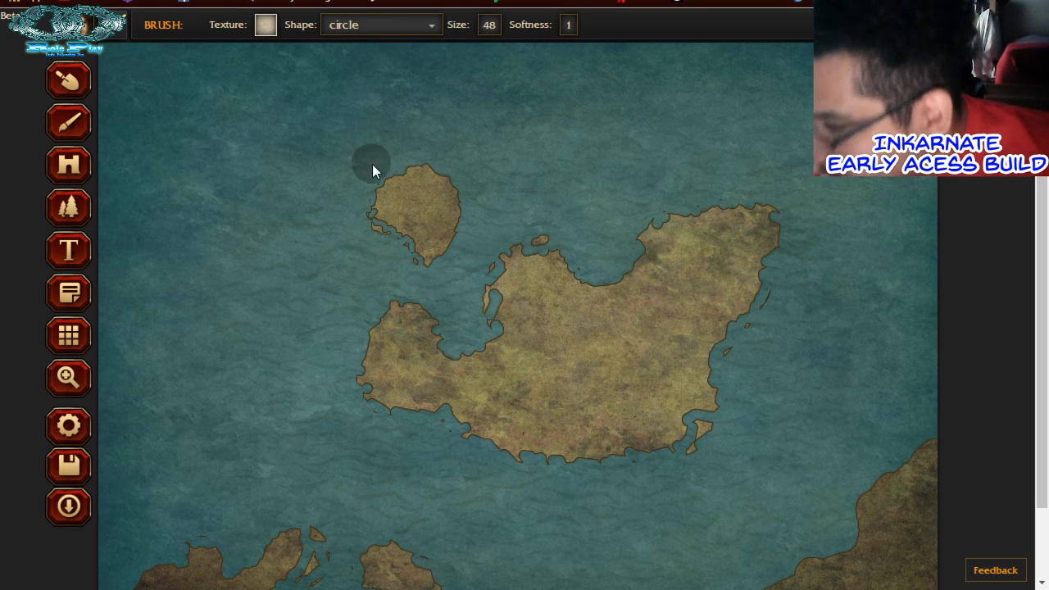
pyautogui.moveTo(373, 165); pyautogui.dragTo(401, 146)
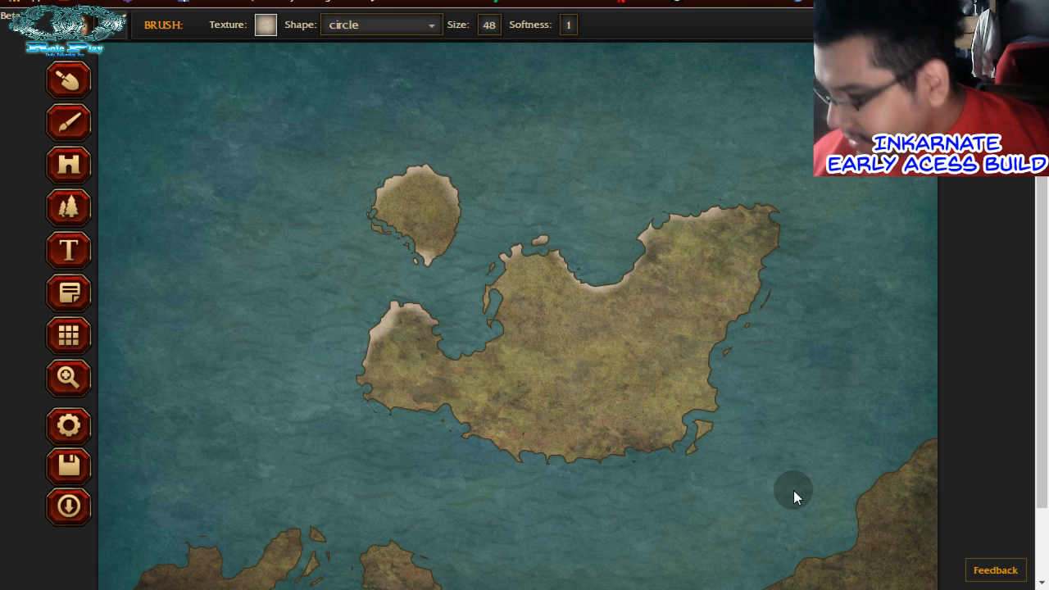
# Paint the northern coasts of the southeastern landmass and the southwestern island with the same Land-02 texture
pyautogui.scroll(-1, 1039, 401)
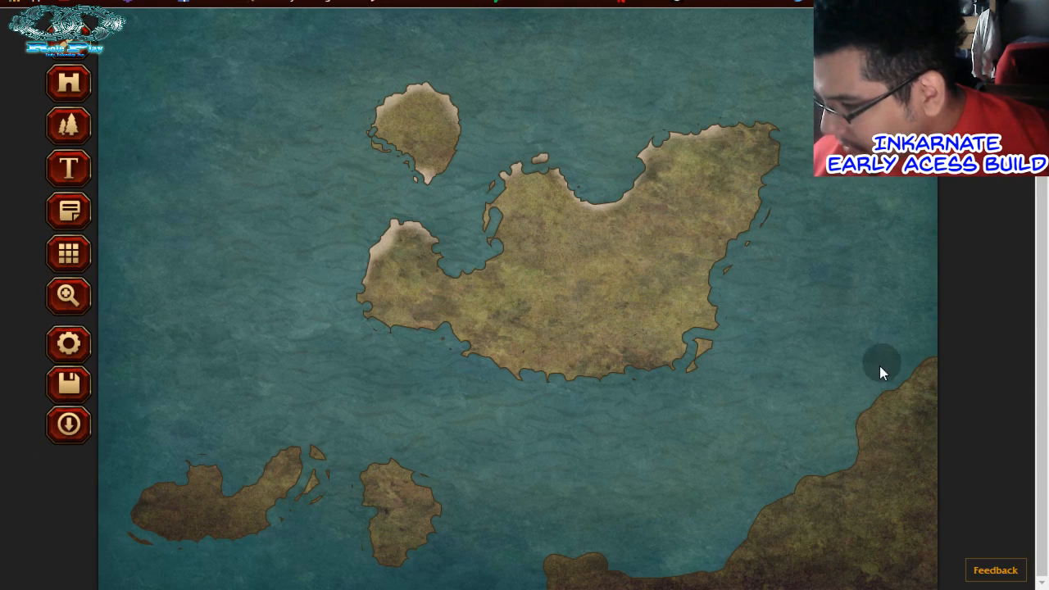
pyautogui.moveTo(868, 396)
pyautogui.mouseDown()
pyautogui.moveTo(925, 343)
pyautogui.moveTo(866, 386)
pyautogui.moveTo(840, 447)
pyautogui.mouseUp()
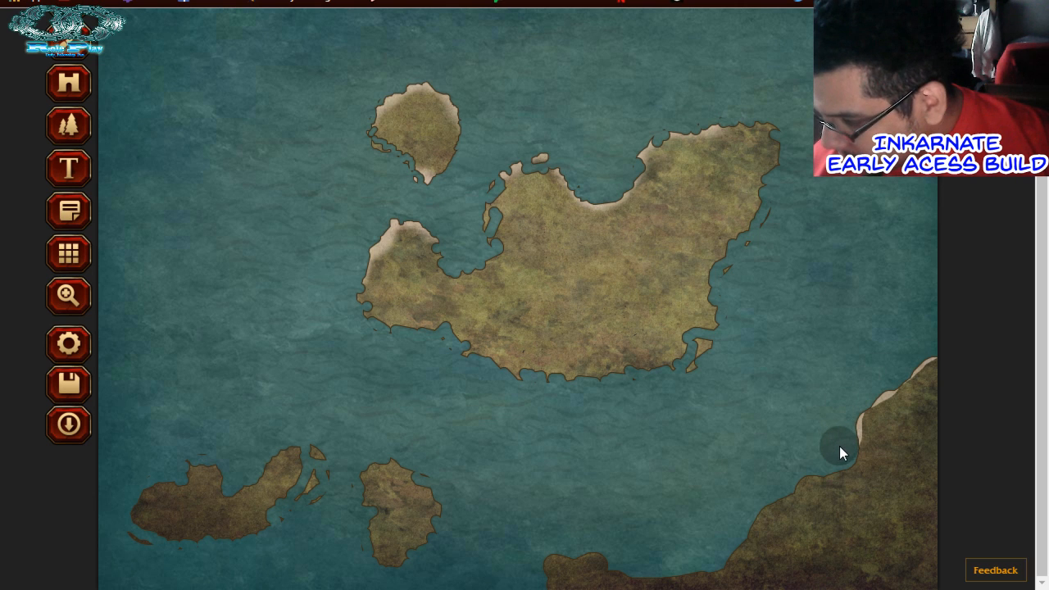
pyautogui.moveTo(772, 483)
pyautogui.mouseDown()
pyautogui.moveTo(688, 561)
pyautogui.moveTo(644, 559)
pyautogui.moveTo(586, 536)
pyautogui.moveTo(529, 551)
pyautogui.mouseUp()
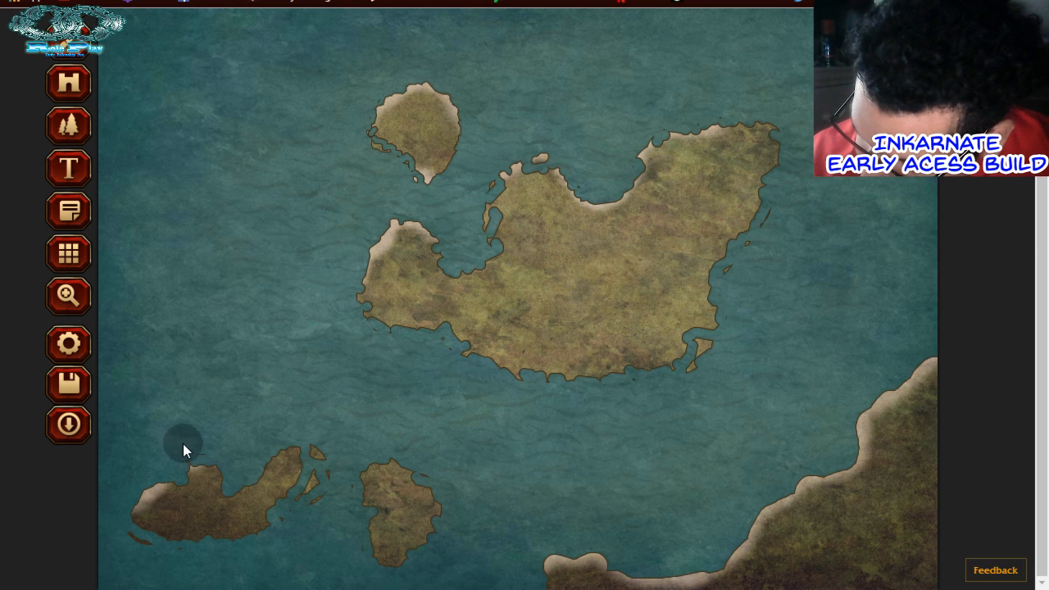
pyautogui.moveTo(183, 445)
pyautogui.mouseDown()
pyautogui.moveTo(243, 440)
pyautogui.moveTo(239, 450)
pyautogui.mouseUp()
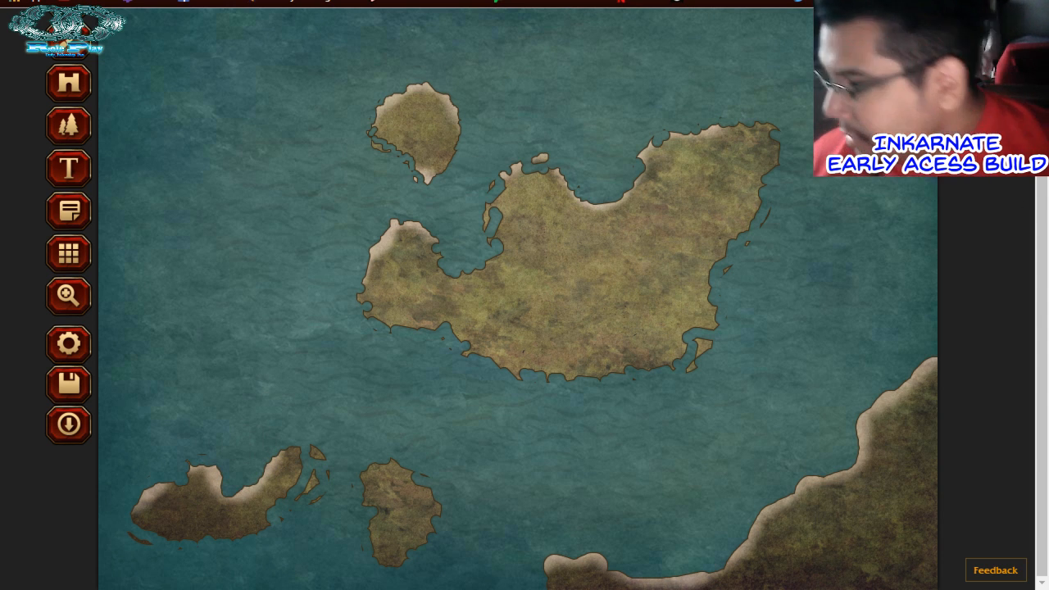
# Choose the Biome-01 brush texture and set the brush size to 25
pyautogui.scroll(1, 524, 328)
pyautogui.click(268, 29)
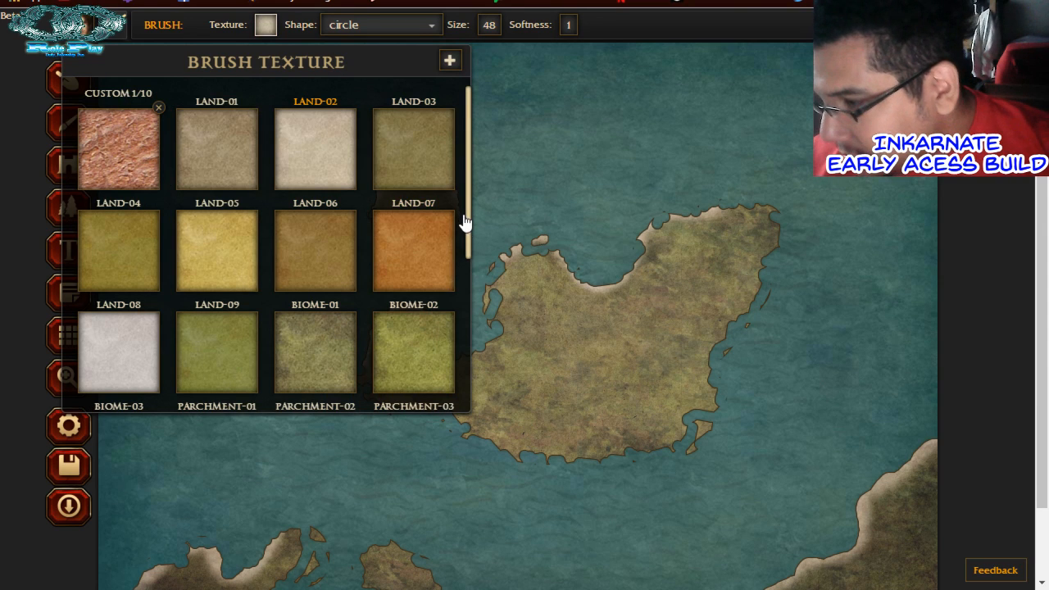
pyautogui.moveTo(466, 194)
pyautogui.mouseDown()
pyautogui.moveTo(467, 357)
pyautogui.moveTo(476, 145)
pyautogui.mouseUp()
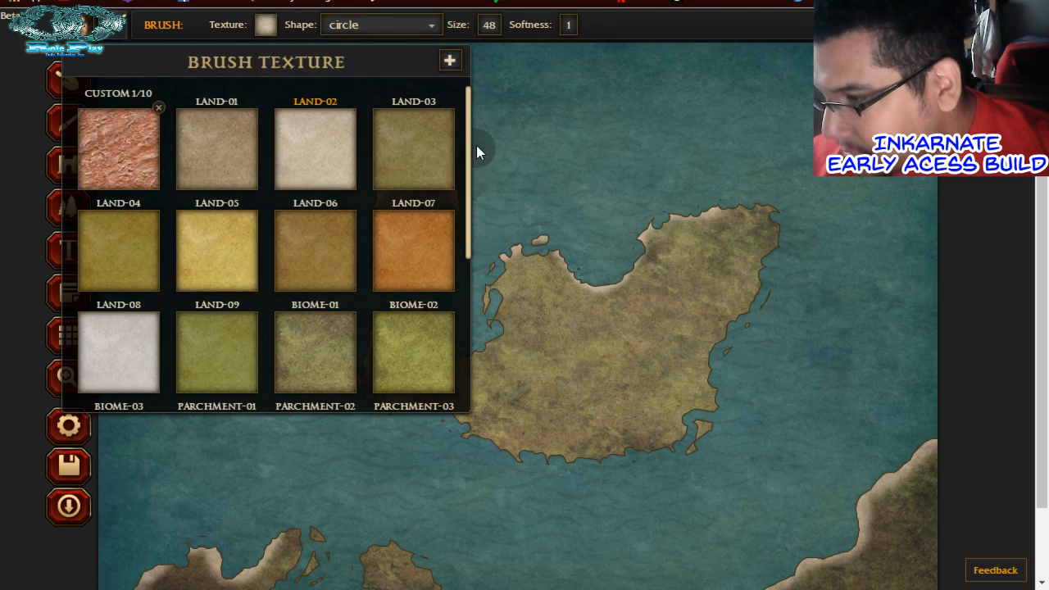
pyautogui.click(474, 142)
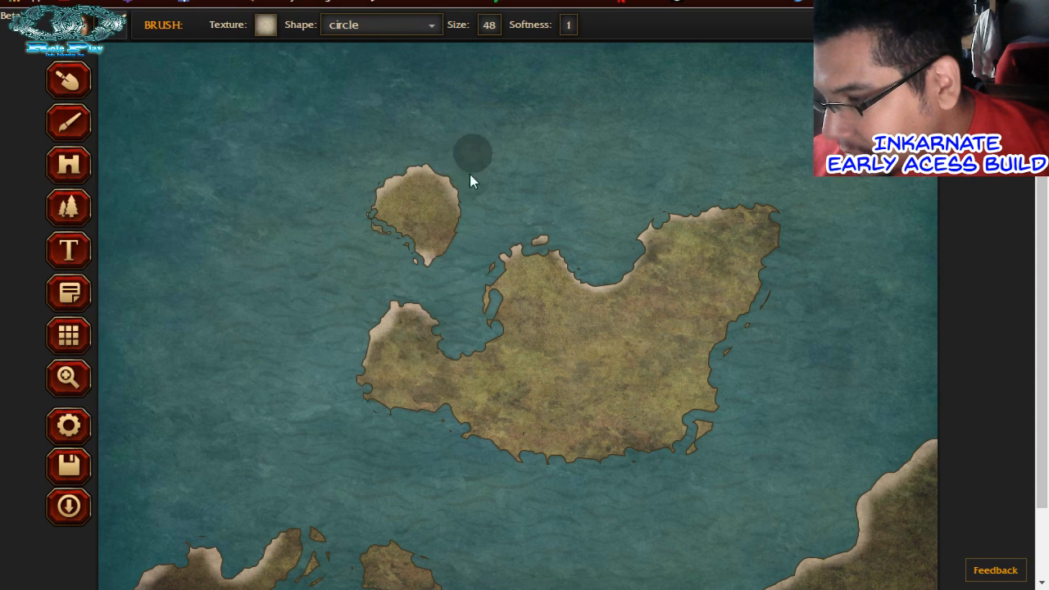
pyautogui.click(266, 25)
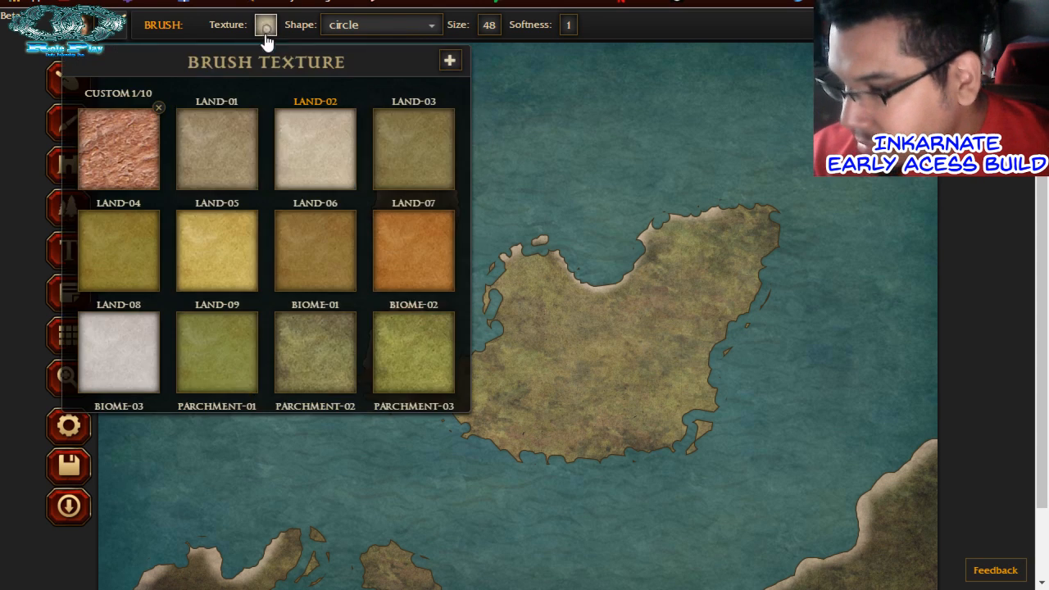
pyautogui.click(319, 375)
pyautogui.scroll(-1, 1033, 265)
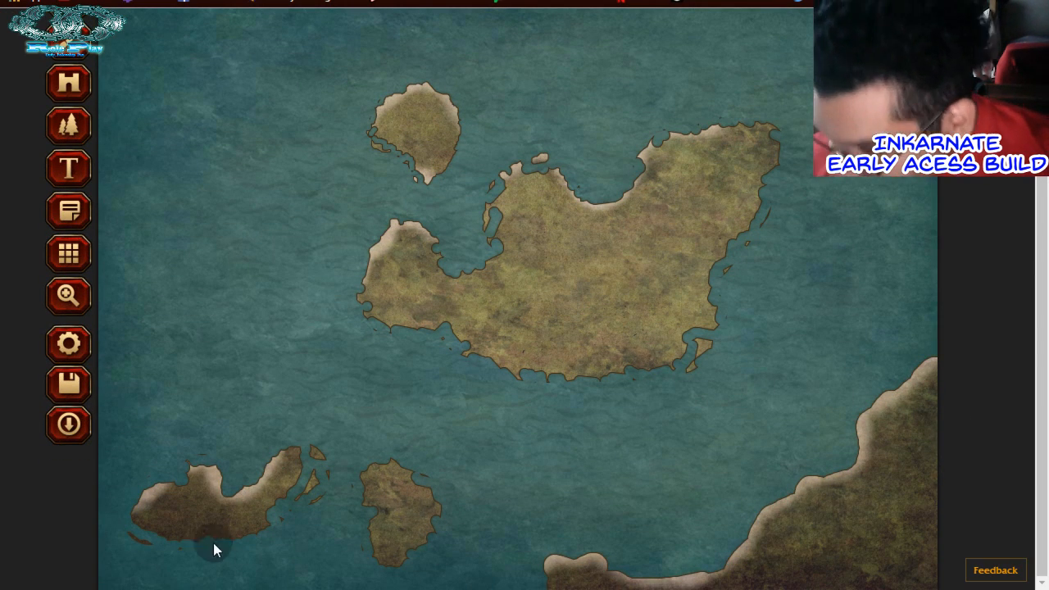
pyautogui.scroll(1, 1033, 328)
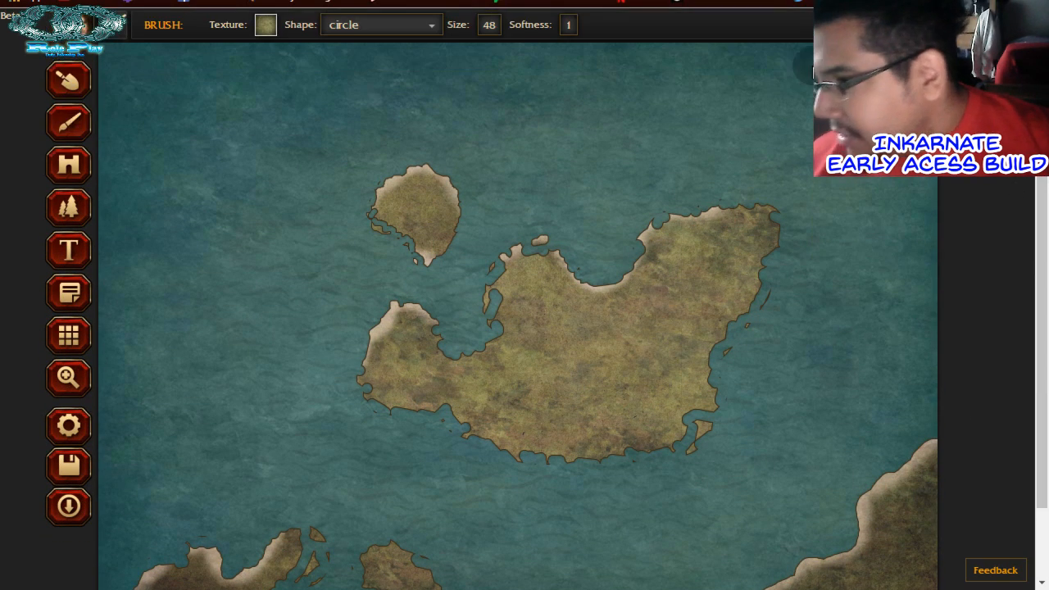
pyautogui.click(489, 33)
pyautogui.click(446, 49)
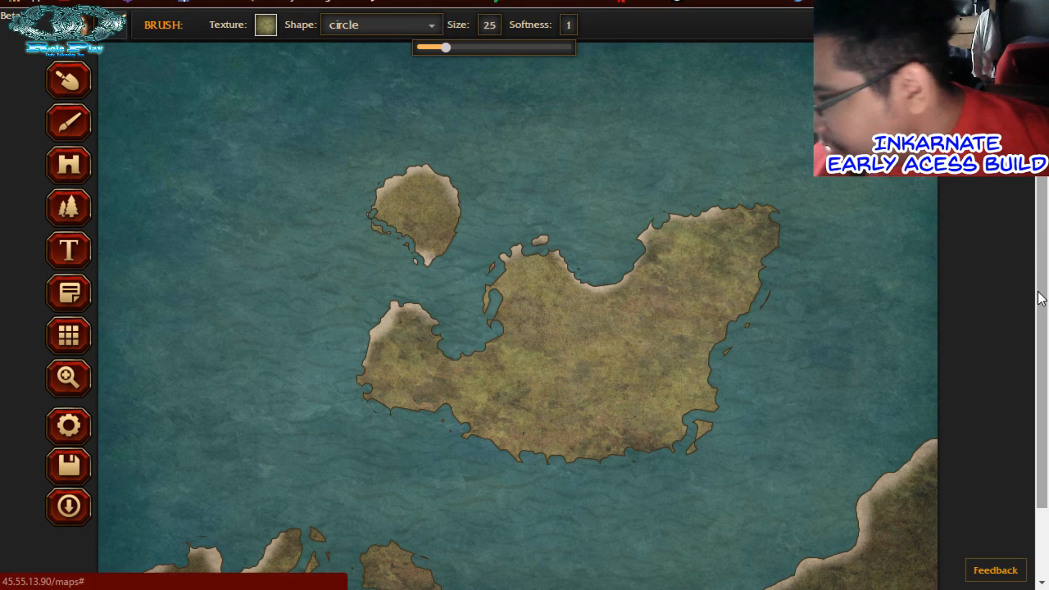
pyautogui.moveTo(1040, 299); pyautogui.dragTo(1031, 397)
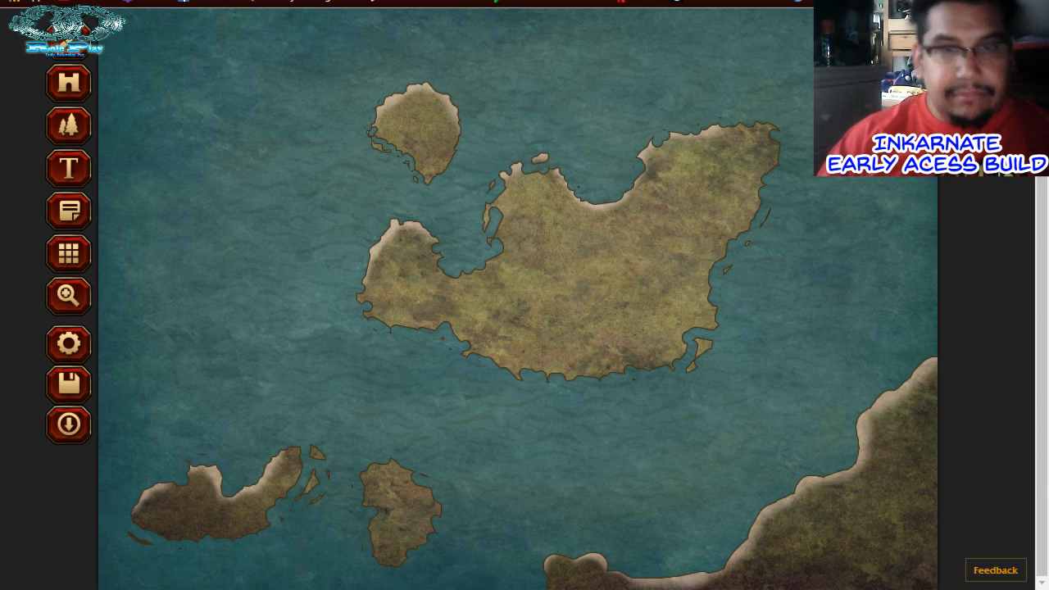
# Switch to the pattern tool and look through its available patterns, such as mountains, trees and buildings
pyautogui.scroll(1, 758, 473)
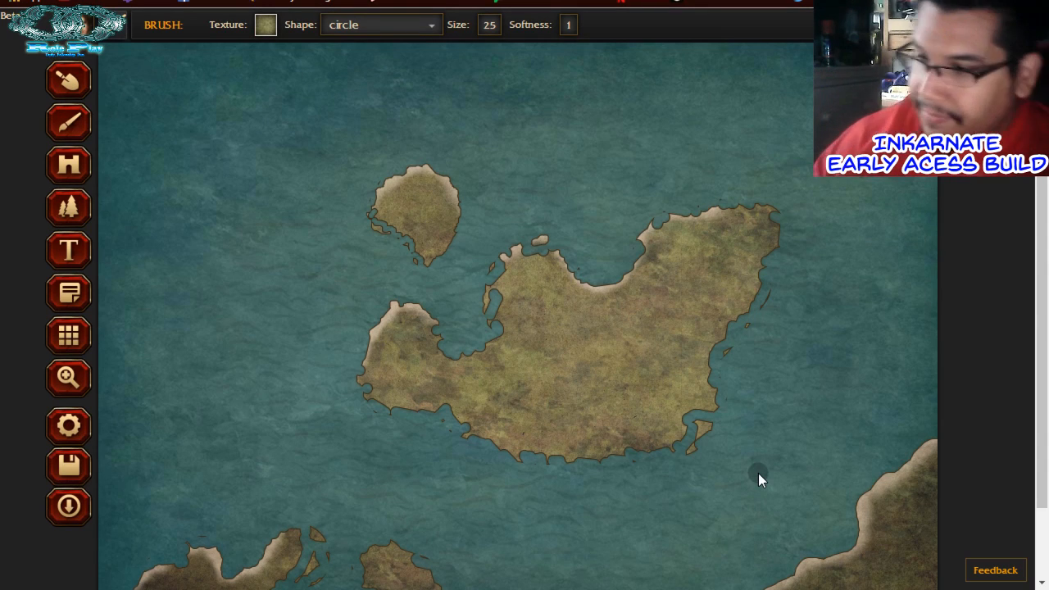
pyautogui.click(72, 170)
pyautogui.click(69, 209)
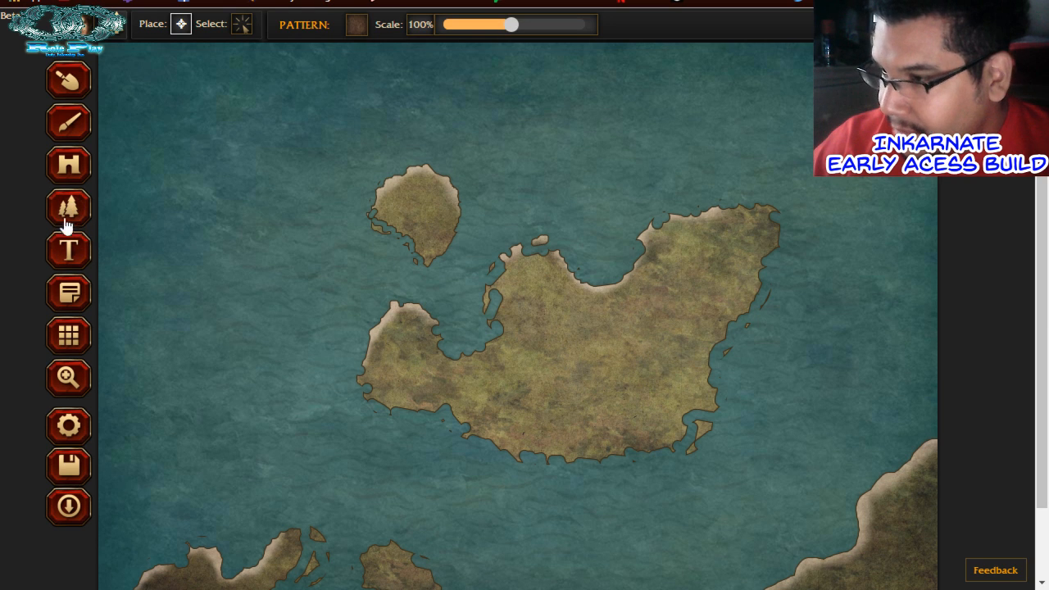
pyautogui.click(357, 25)
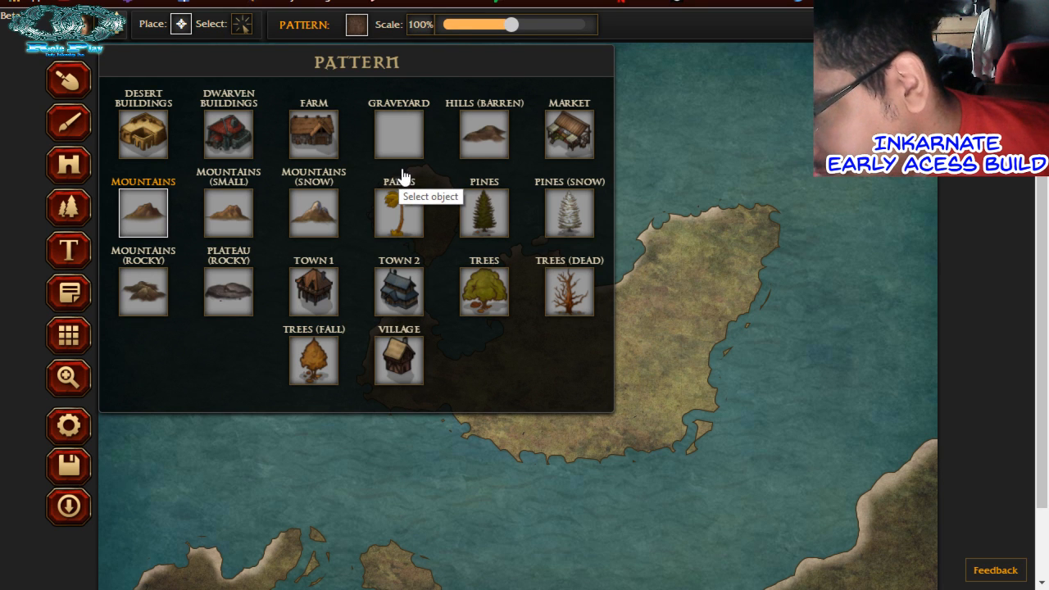
# Switch to the object tool and browse its library of map objects from anchors and camps to towers and waterfalls
pyautogui.click(75, 164)
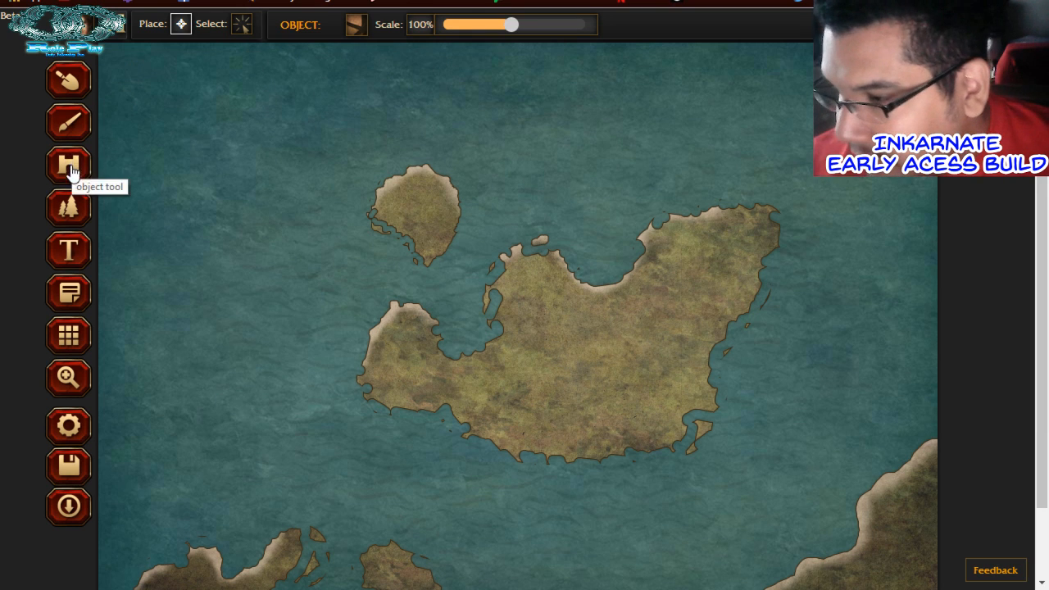
pyautogui.click(356, 27)
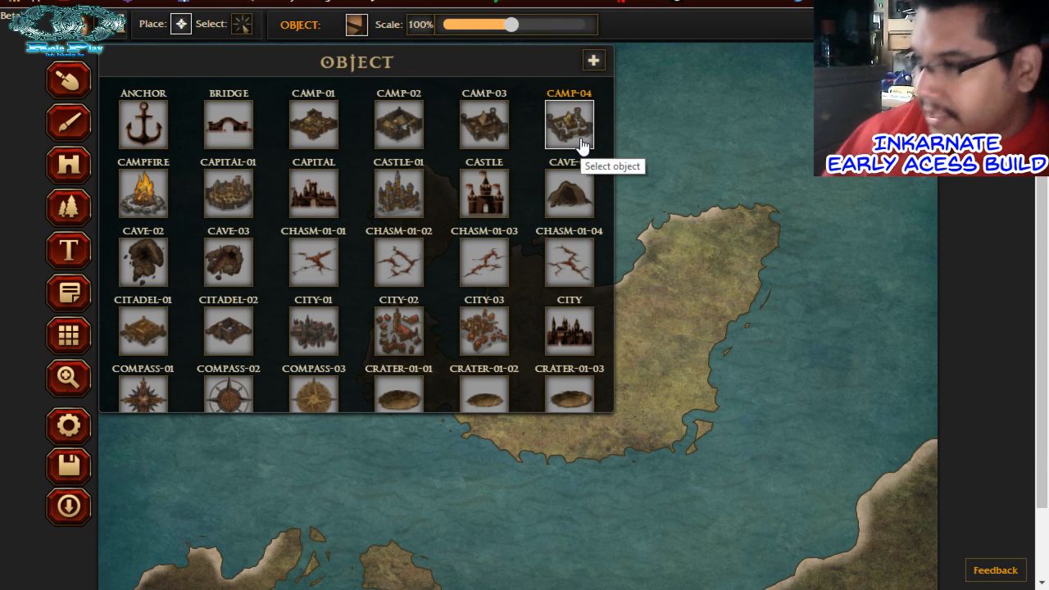
pyautogui.scroll(-2, 490, 211)
pyautogui.scroll(3, 489, 213)
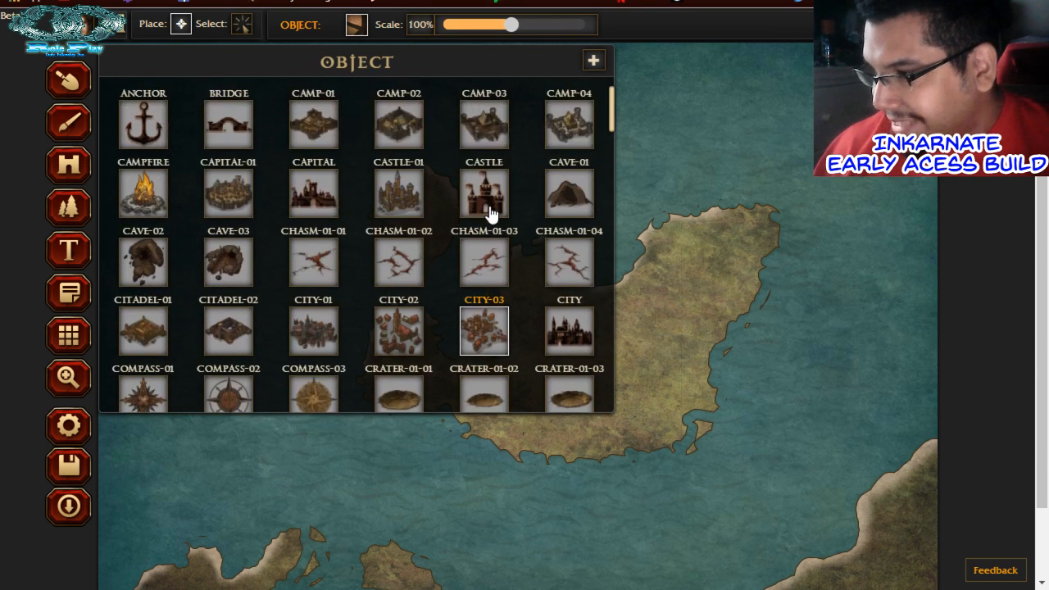
pyautogui.scroll(-2, 489, 214)
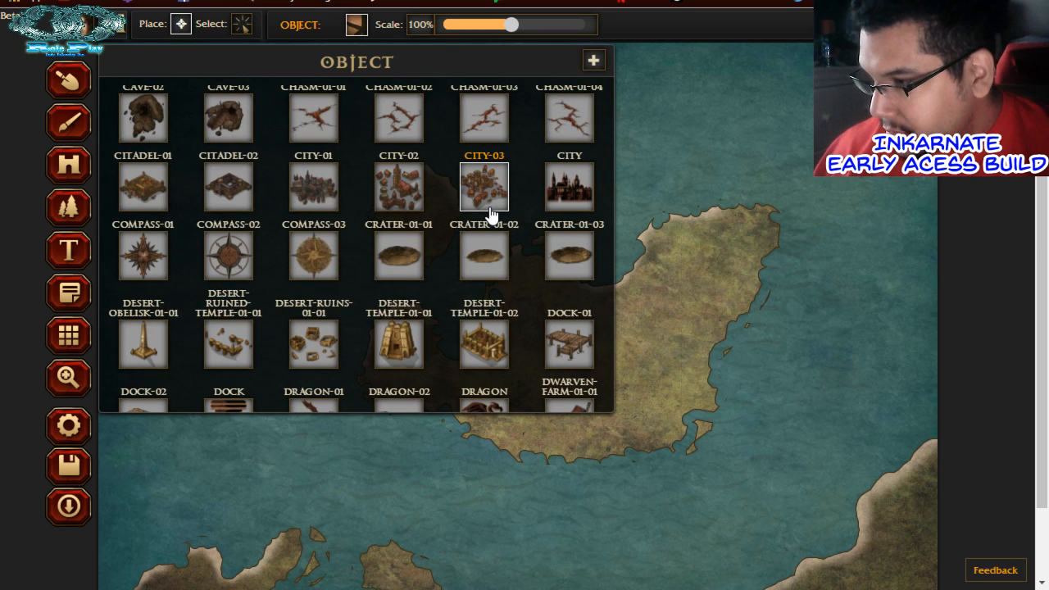
pyautogui.scroll(-1, 490, 215)
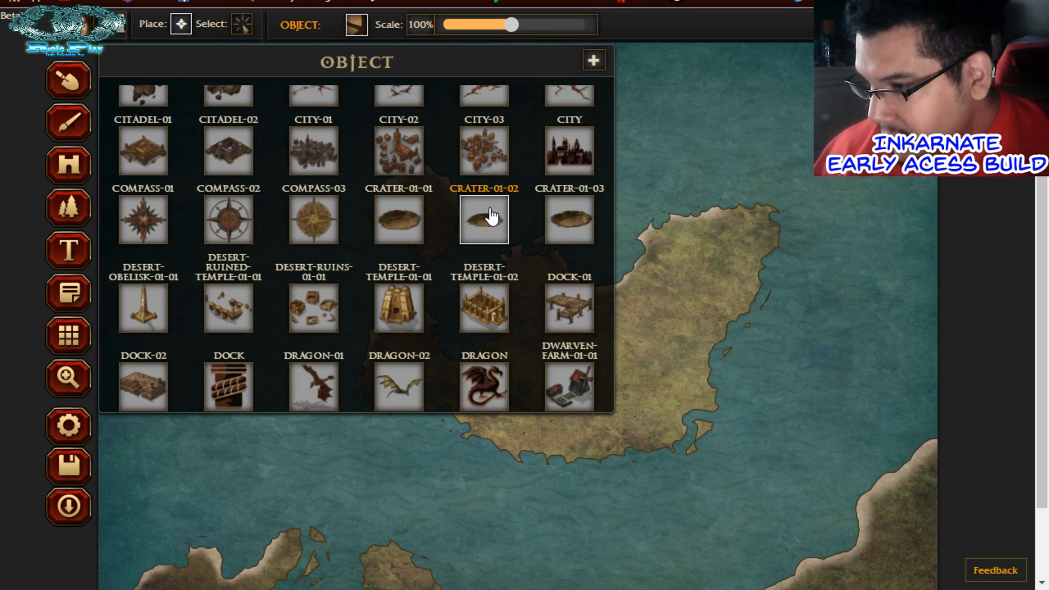
pyautogui.scroll(-2, 490, 215)
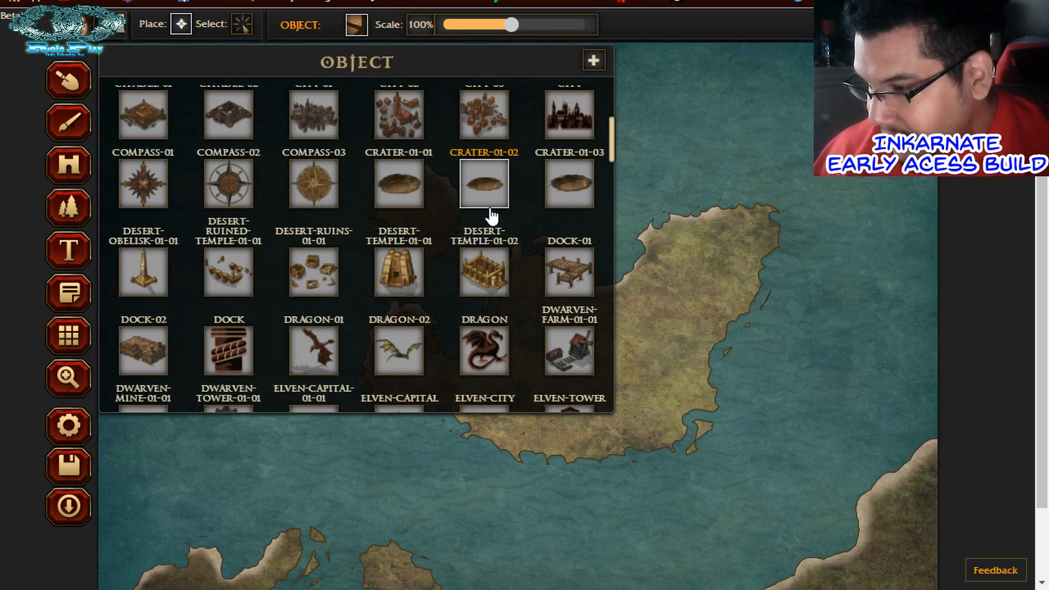
pyautogui.scroll(-1, 490, 215)
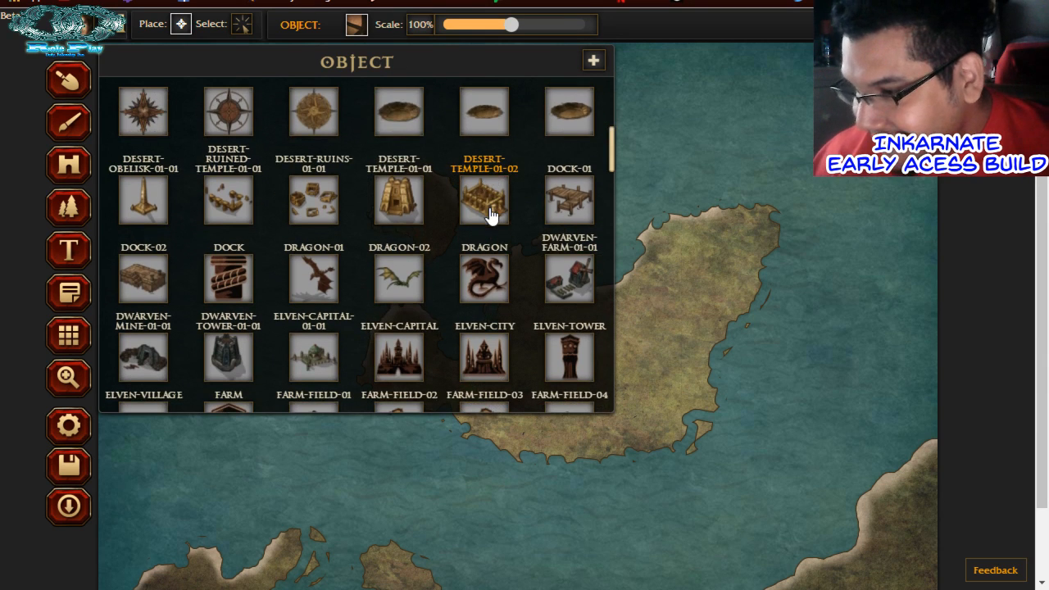
pyautogui.scroll(-2, 490, 215)
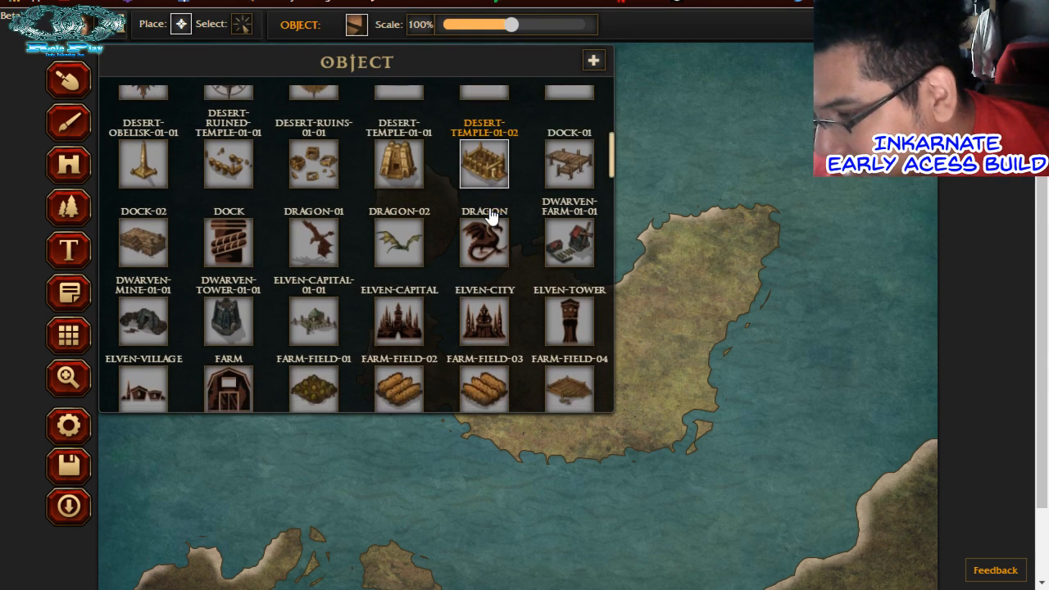
pyautogui.scroll(-2, 491, 215)
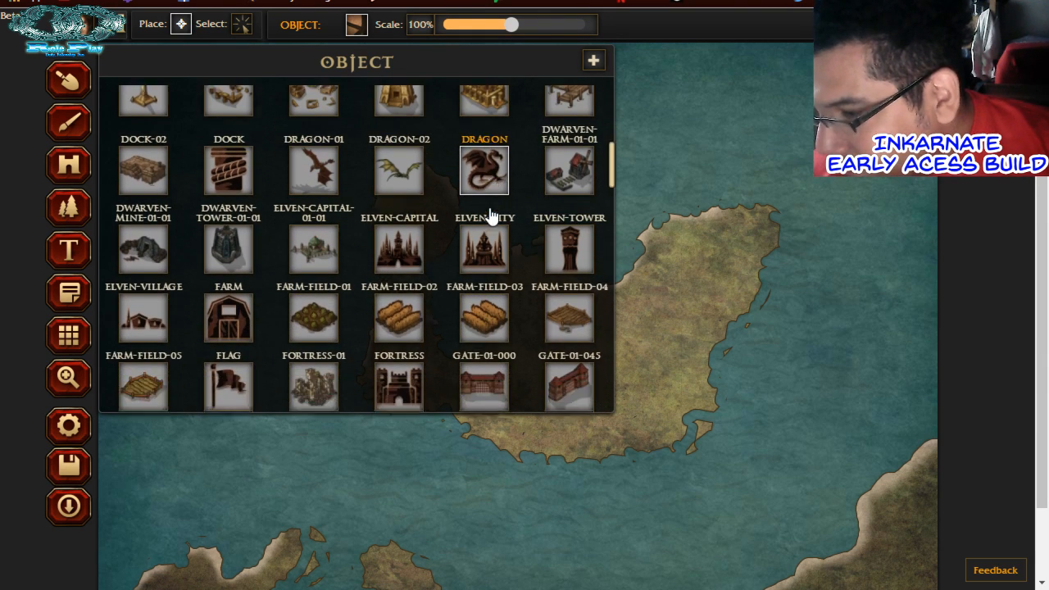
pyautogui.scroll(-2, 490, 215)
pyautogui.scroll(-5, 491, 215)
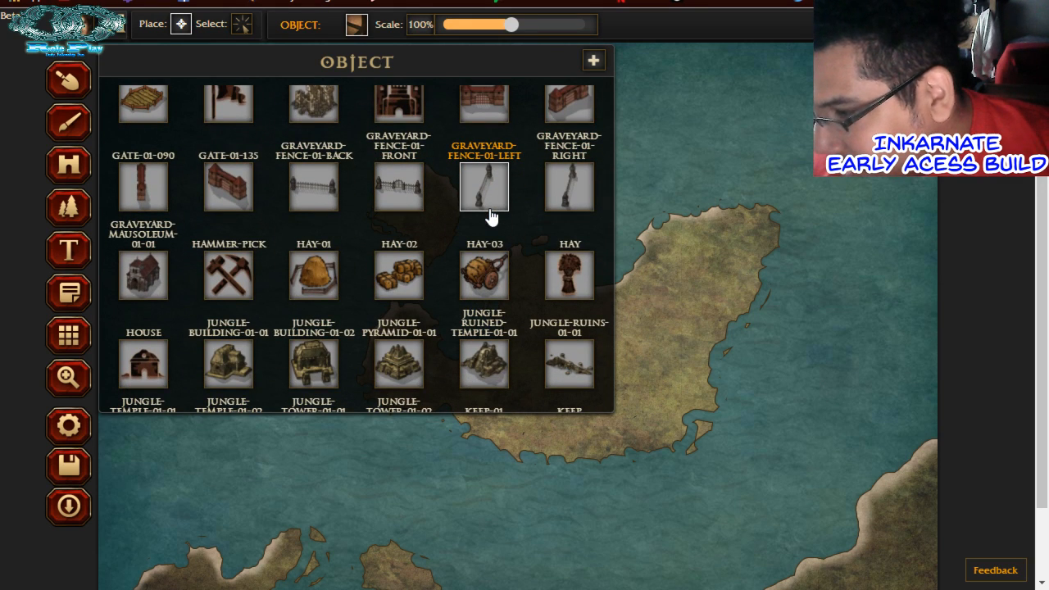
pyautogui.scroll(-1, 490, 215)
pyautogui.scroll(-6, 490, 215)
pyautogui.scroll(-7, 491, 215)
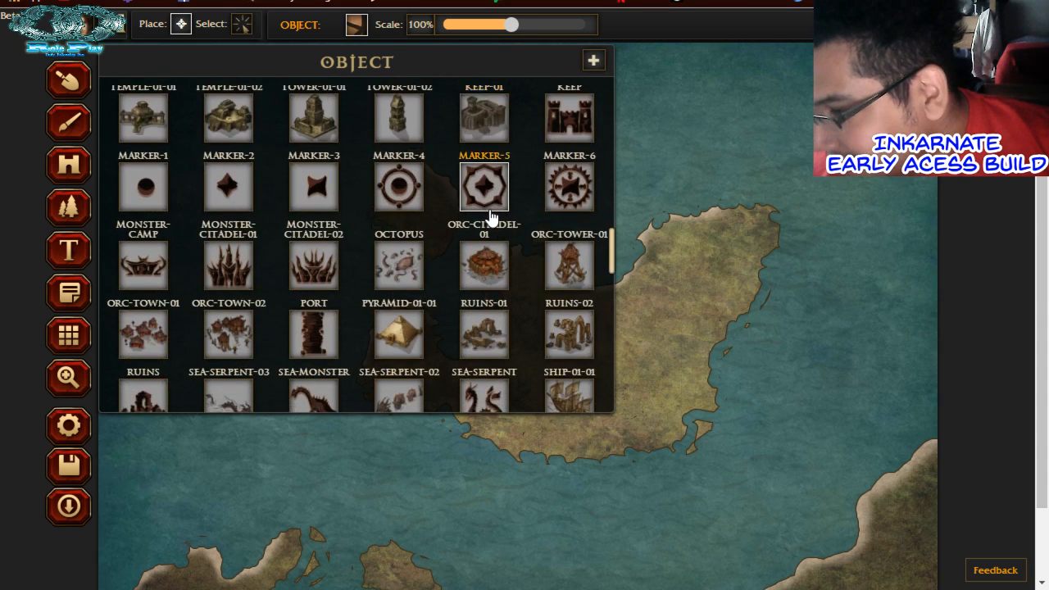
pyautogui.scroll(-6, 490, 215)
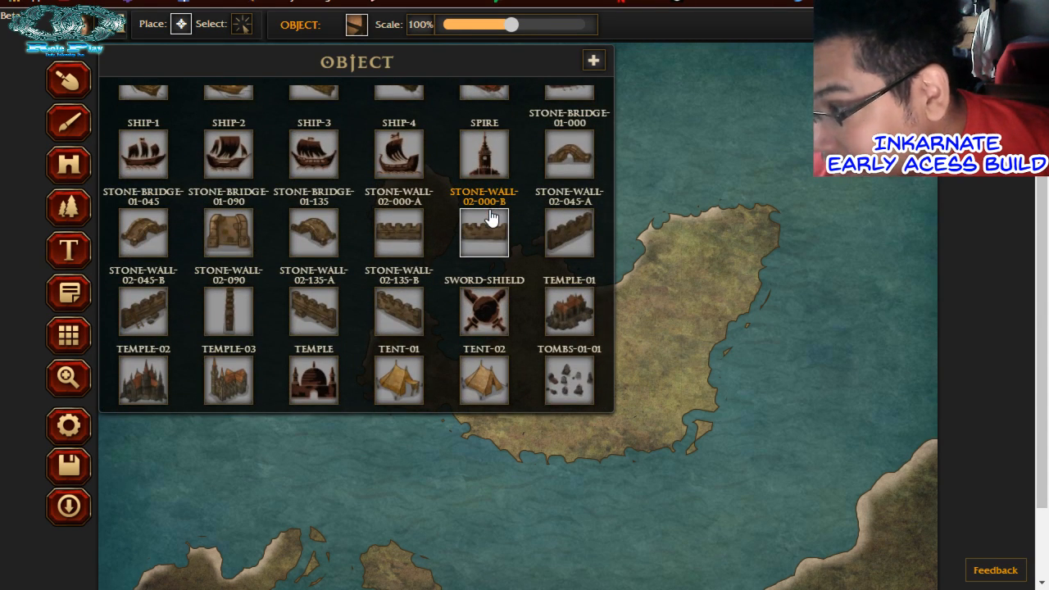
pyautogui.scroll(-7, 490, 214)
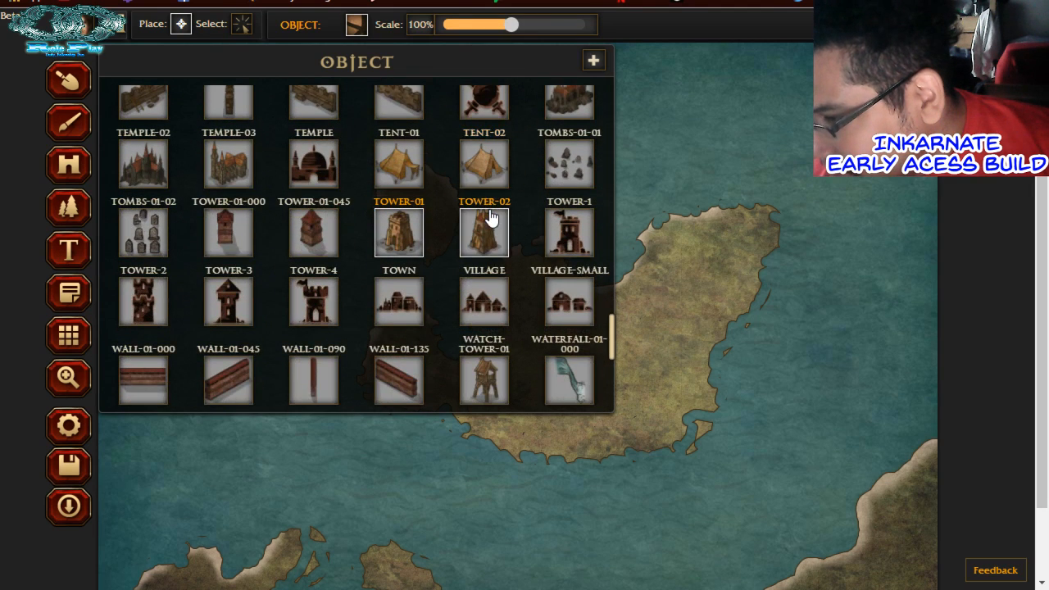
pyautogui.scroll(-3, 490, 215)
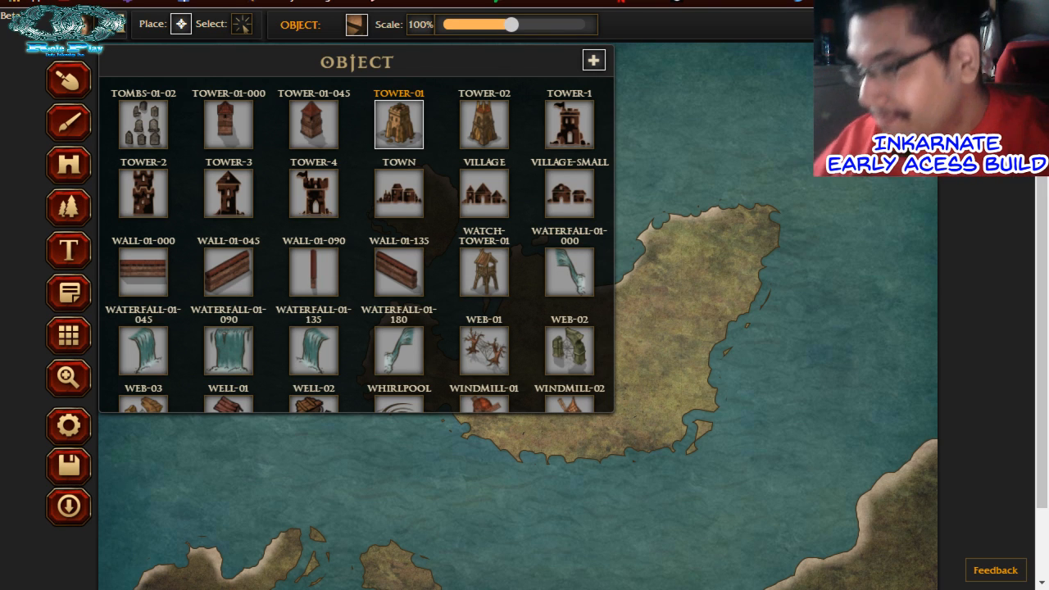
# Add the custom logo image to the object library and select it for placement on the map
pyautogui.scroll(-1, 443, 274)
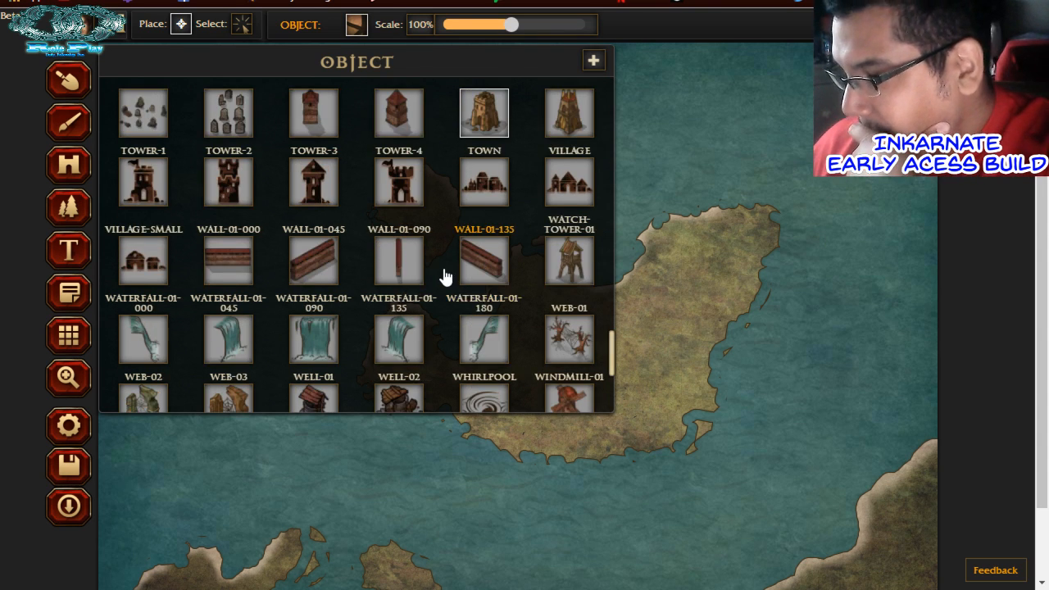
pyautogui.scroll(15, 443, 273)
pyautogui.scroll(5, 445, 277)
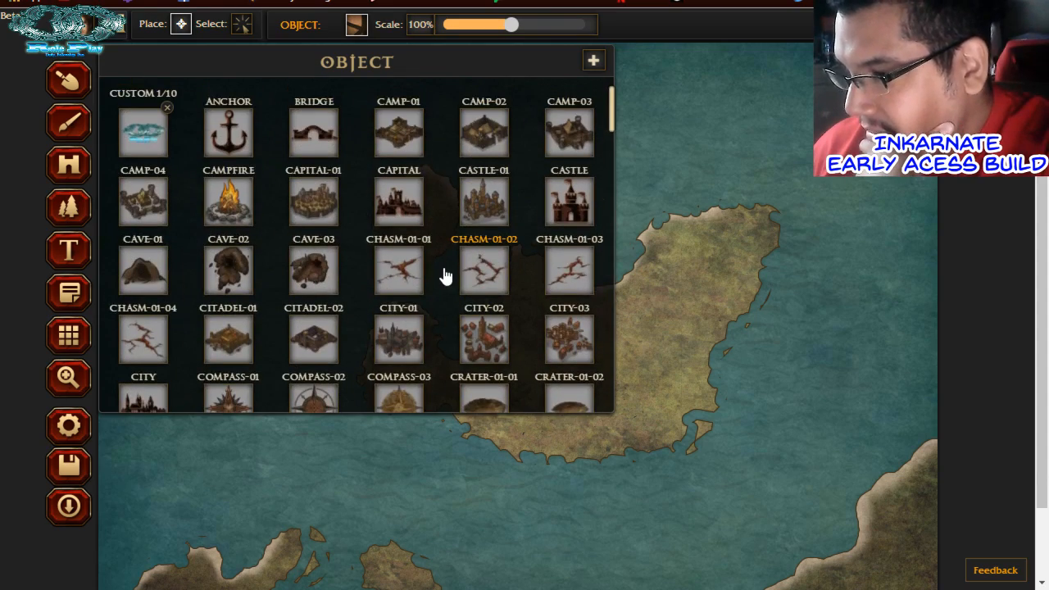
pyautogui.click(143, 129)
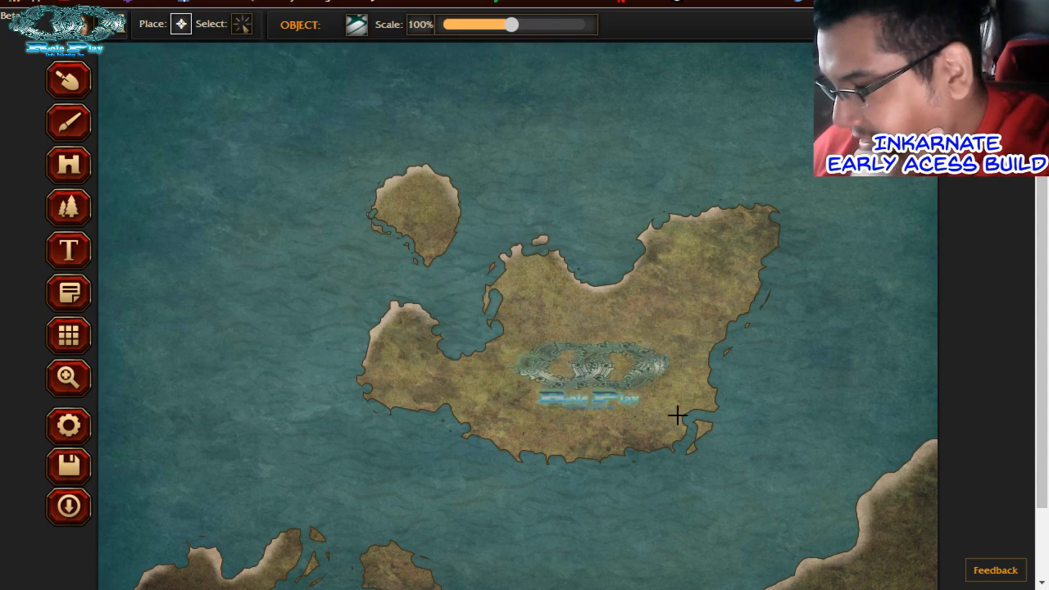
# Place the custom logo west of the main island, move it further north, and delete it from the map
pyautogui.click(366, 310)
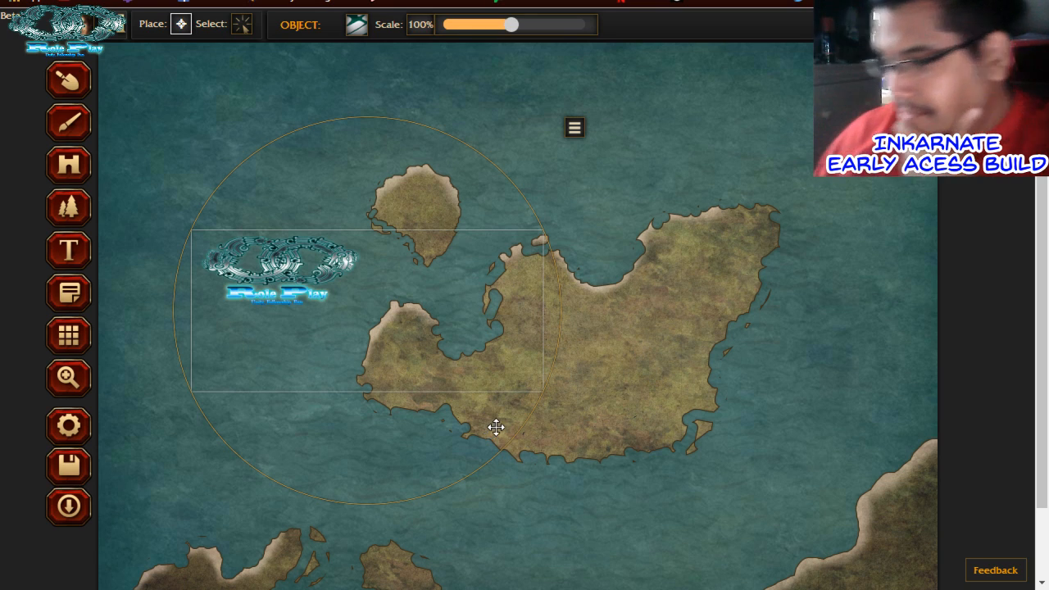
pyautogui.moveTo(399, 344); pyautogui.dragTo(372, 250)
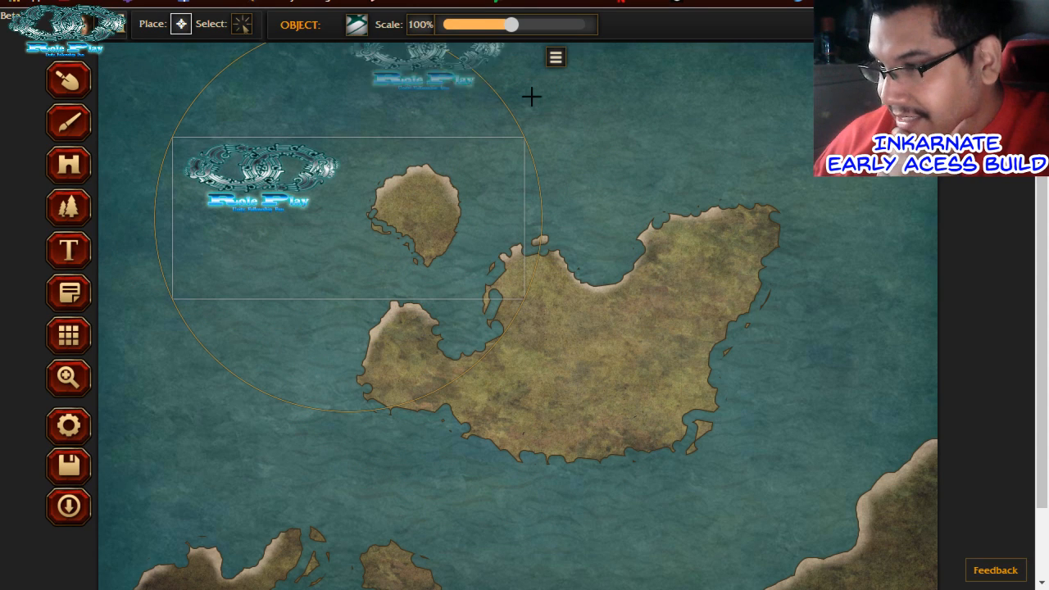
pyautogui.click(556, 58)
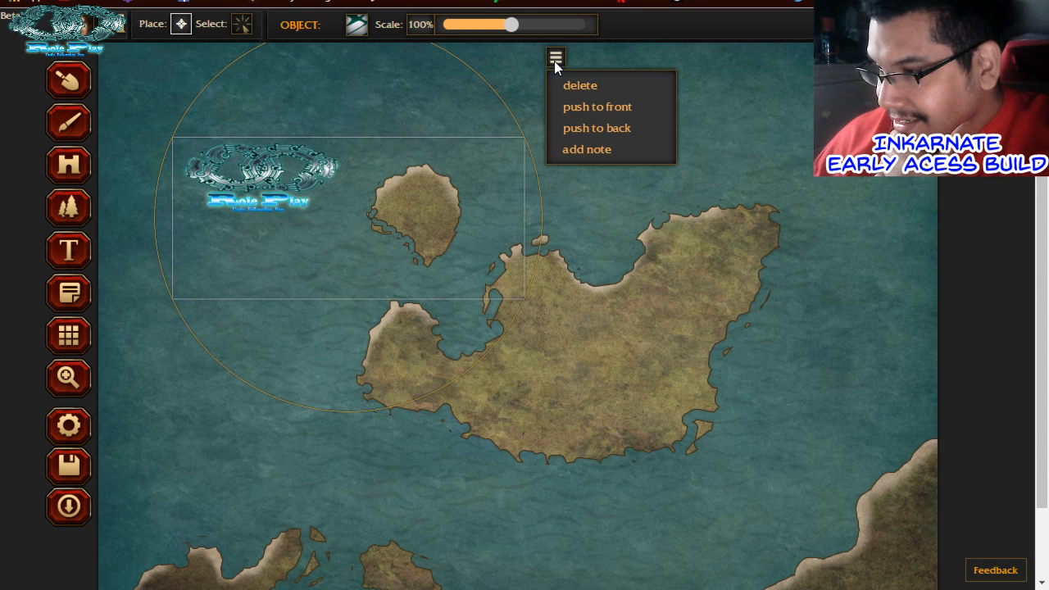
pyautogui.click(625, 90)
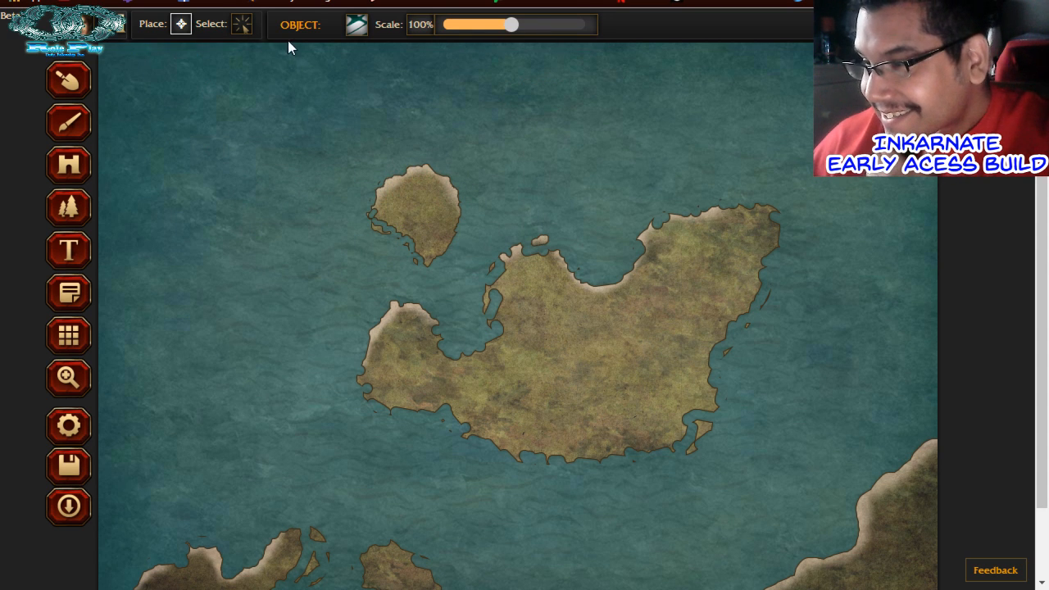
# Look through the object library, from the custom logo and castles to ships, towers, waterfalls, windmills and wood walls
pyautogui.click(355, 27)
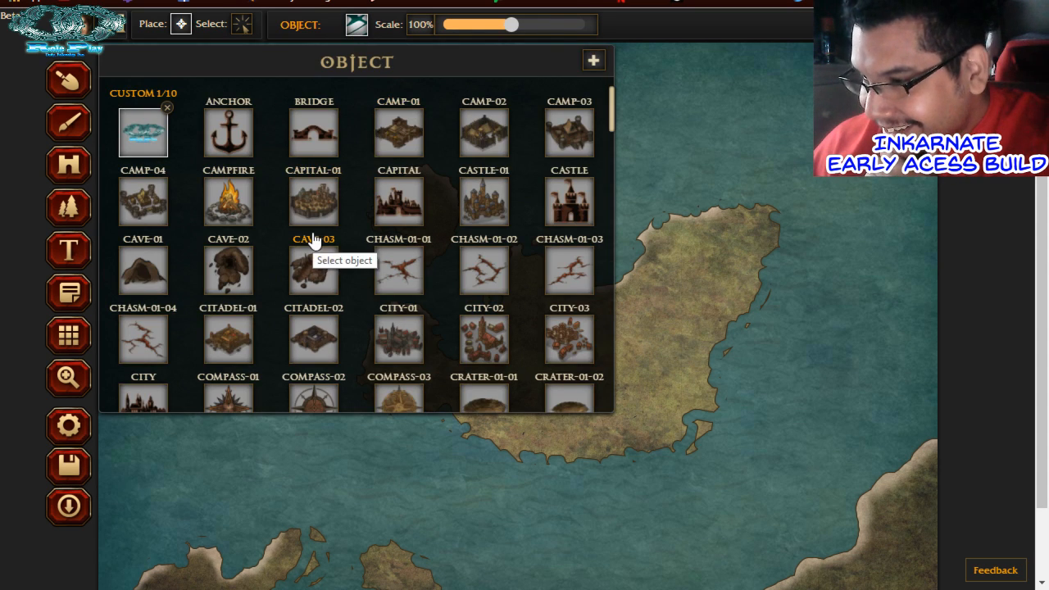
pyautogui.scroll(-7, 314, 237)
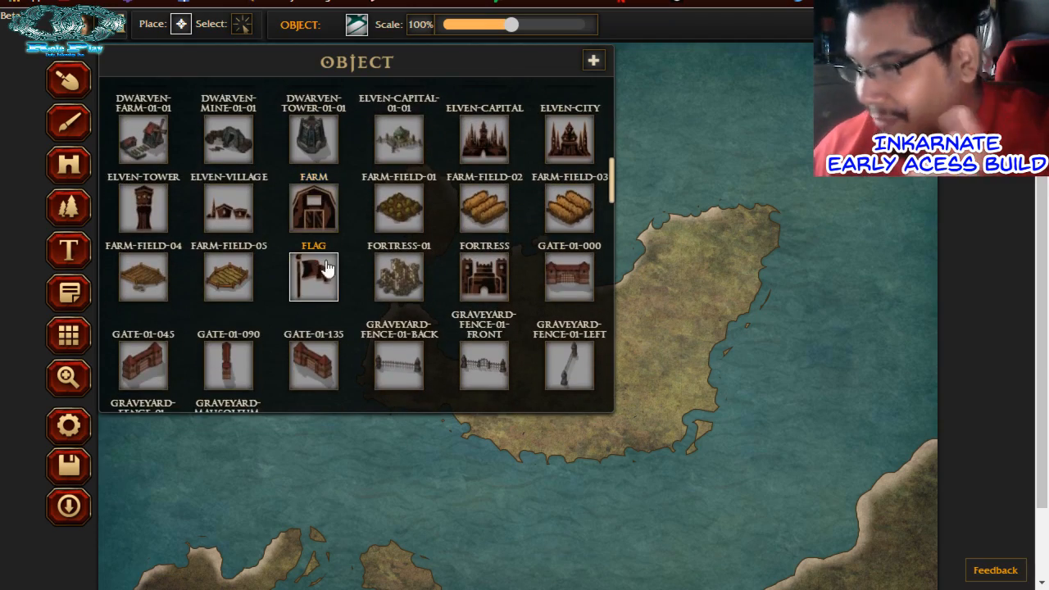
pyautogui.scroll(-10, 326, 270)
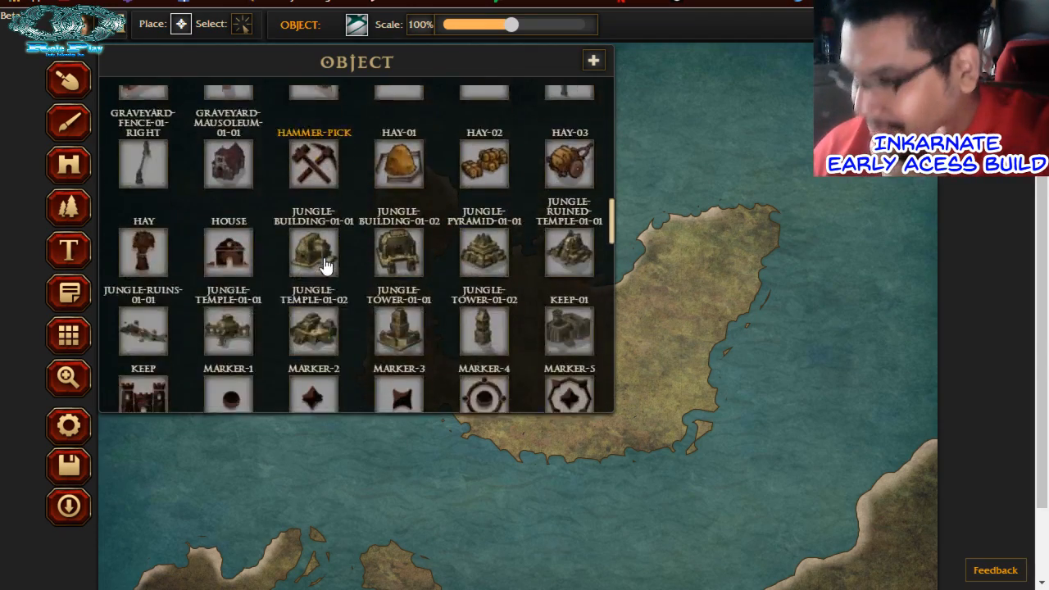
pyautogui.scroll(-5, 326, 267)
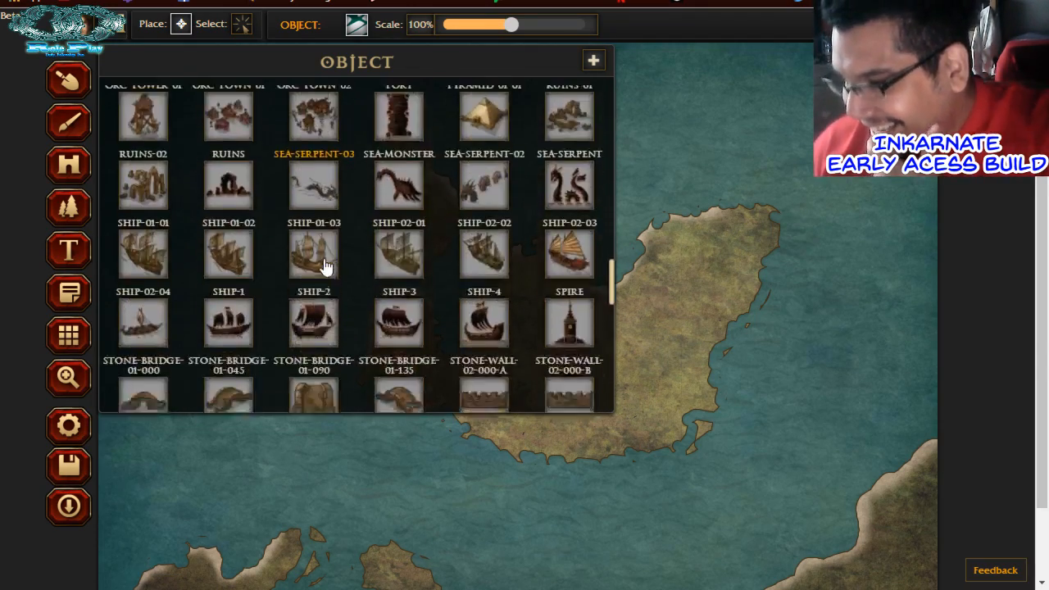
pyautogui.scroll(-5, 326, 267)
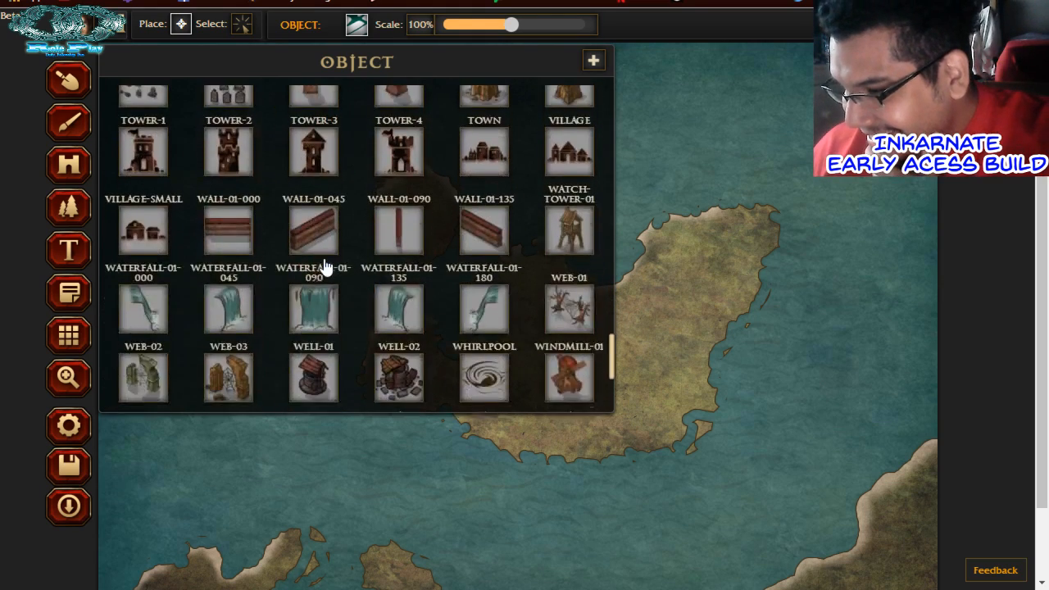
pyautogui.scroll(-2, 326, 267)
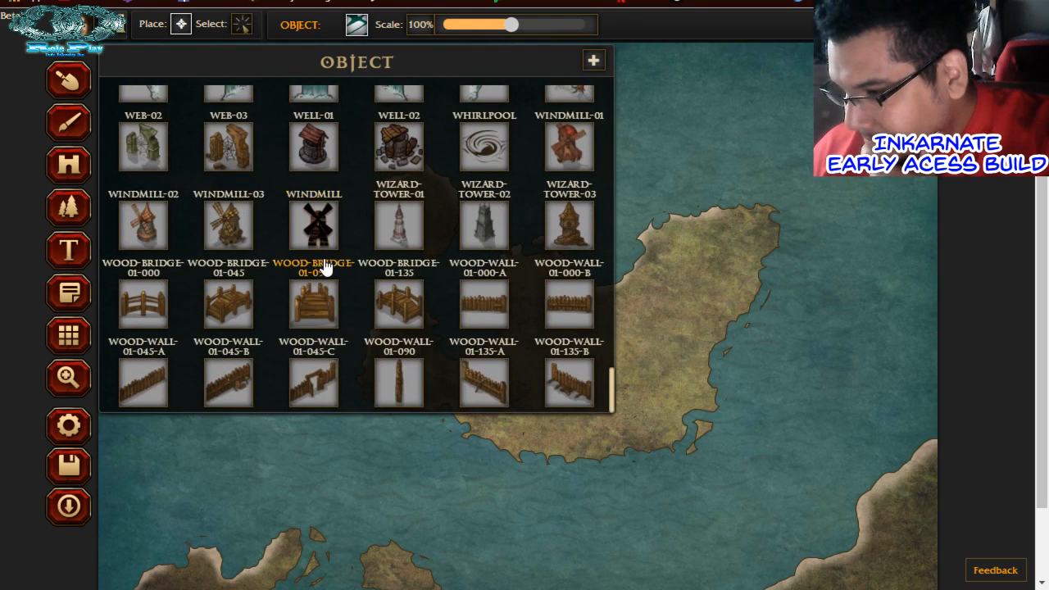
pyautogui.scroll(1, 325, 267)
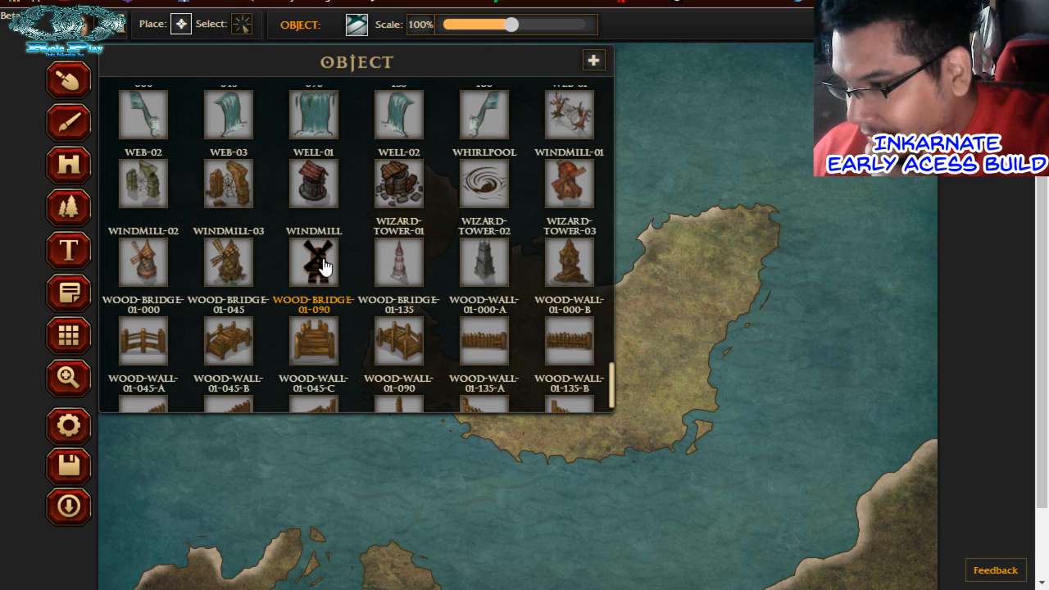
pyautogui.scroll(2, 325, 267)
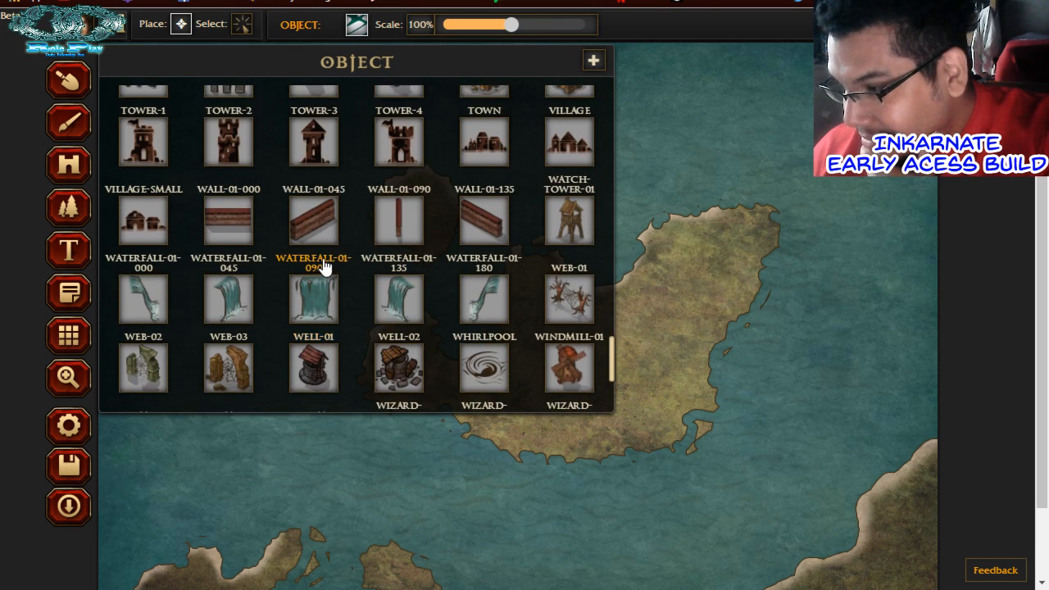
pyautogui.scroll(-3, 326, 267)
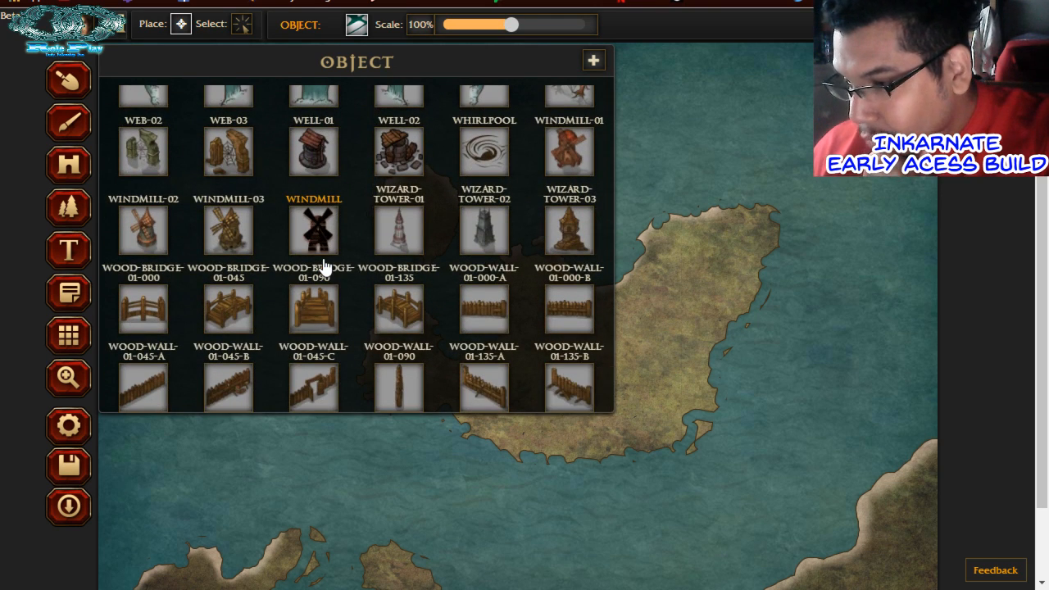
pyautogui.scroll(2, 326, 267)
pyautogui.scroll(3, 326, 267)
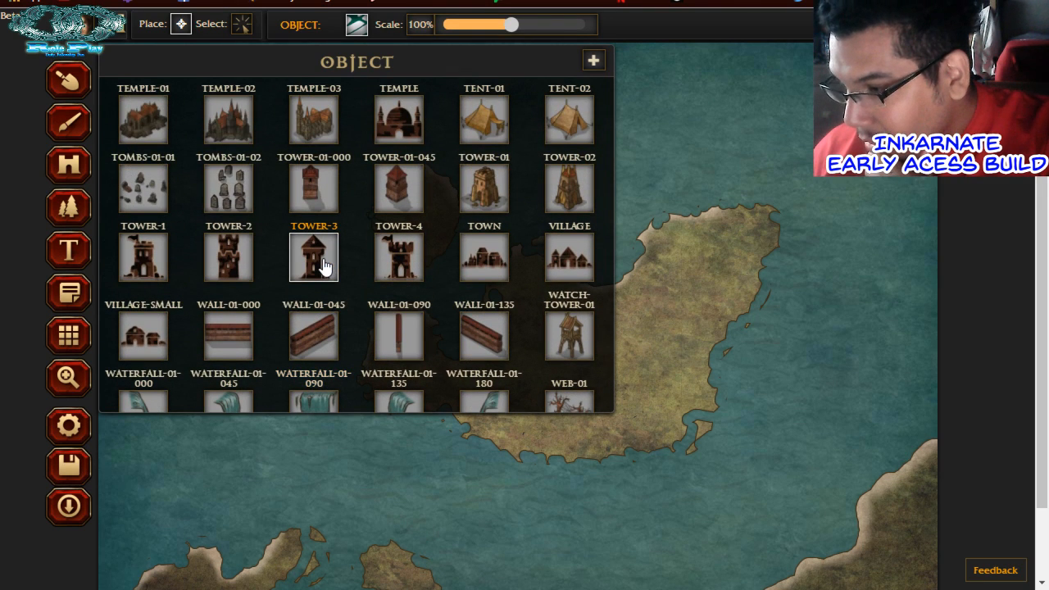
pyautogui.scroll(-5, 325, 268)
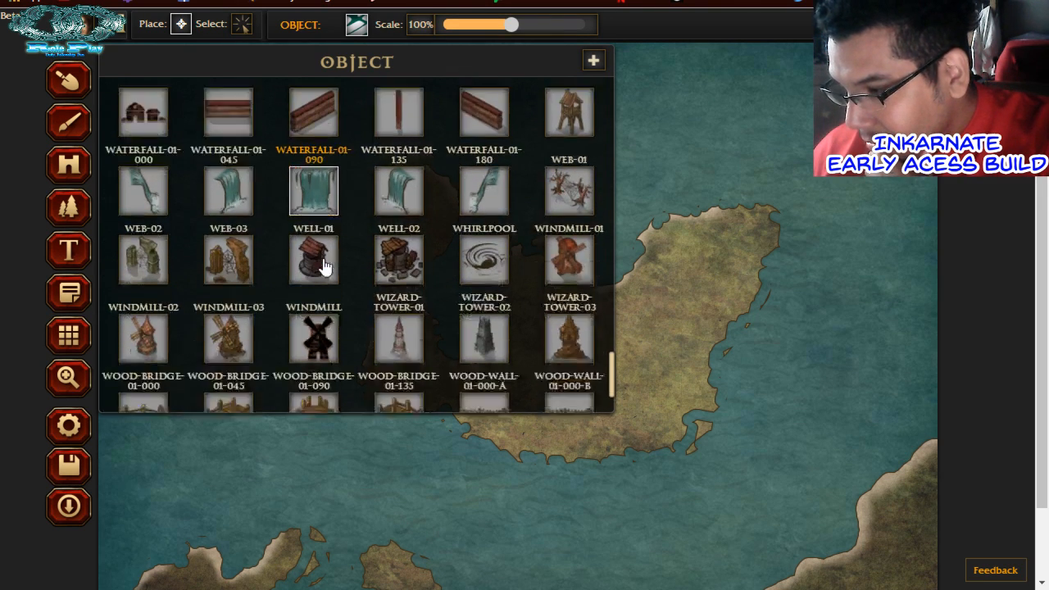
pyautogui.scroll(-2, 325, 267)
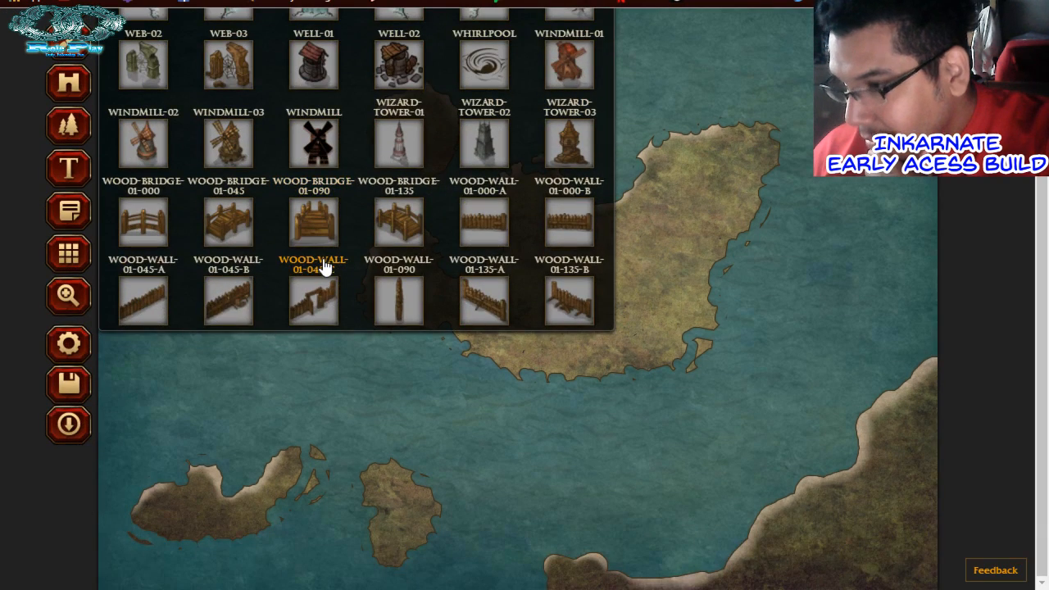
pyautogui.scroll(3, 326, 267)
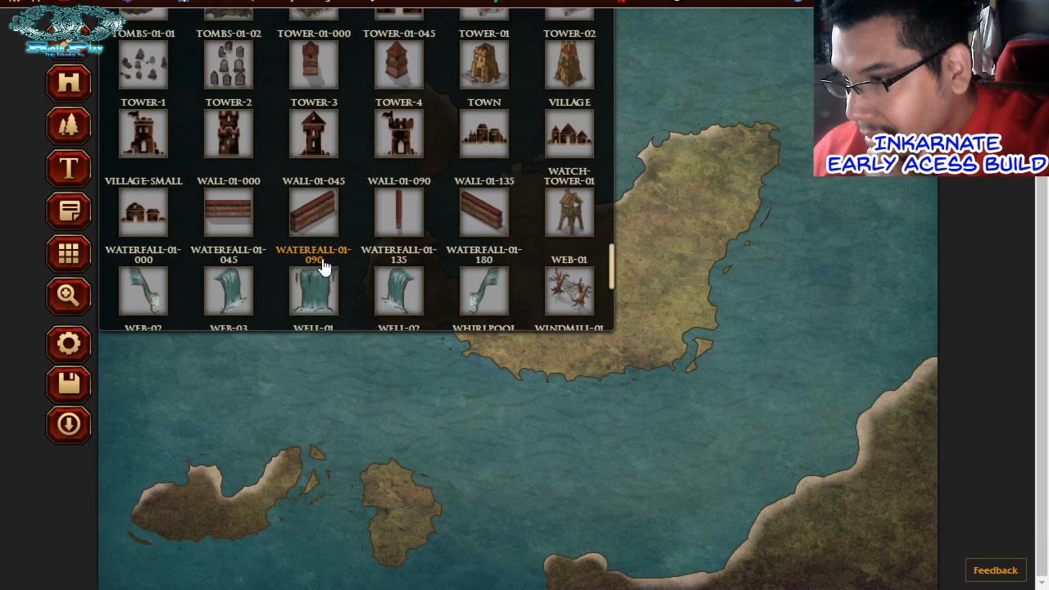
pyautogui.scroll(2, 399, 421)
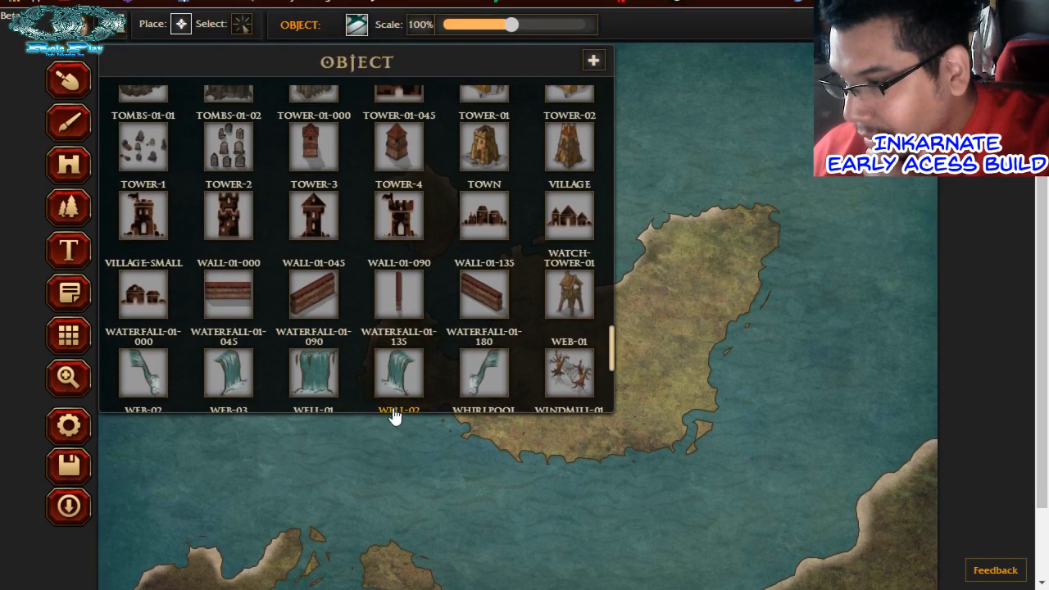
# Switch to the pattern tool, choose the Mountains pattern and place one mountain at 100% scale on the main island's northeast
pyautogui.click(68, 208)
pyautogui.click(356, 26)
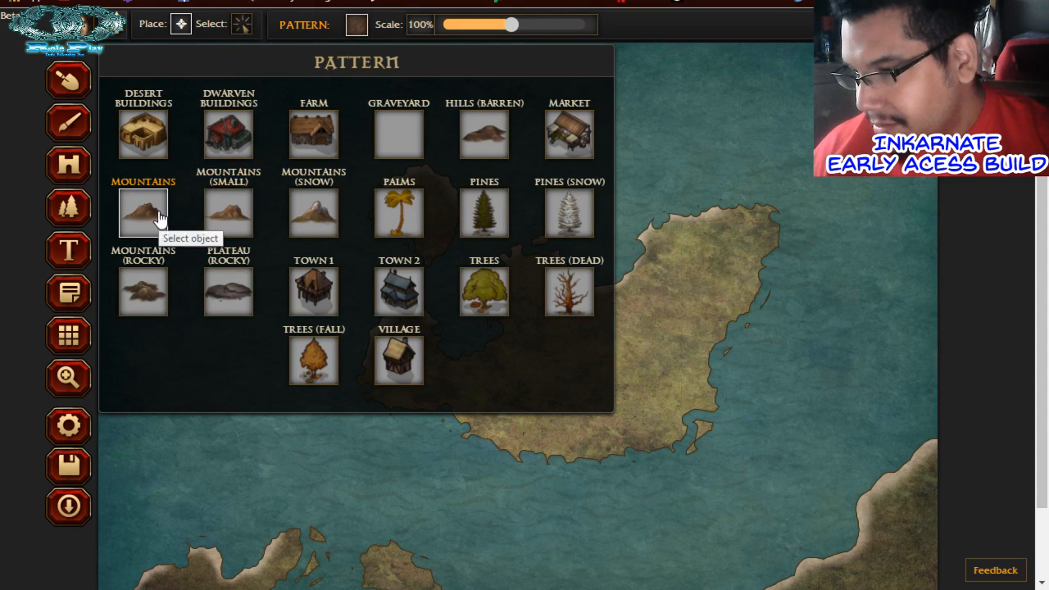
pyautogui.click(721, 257)
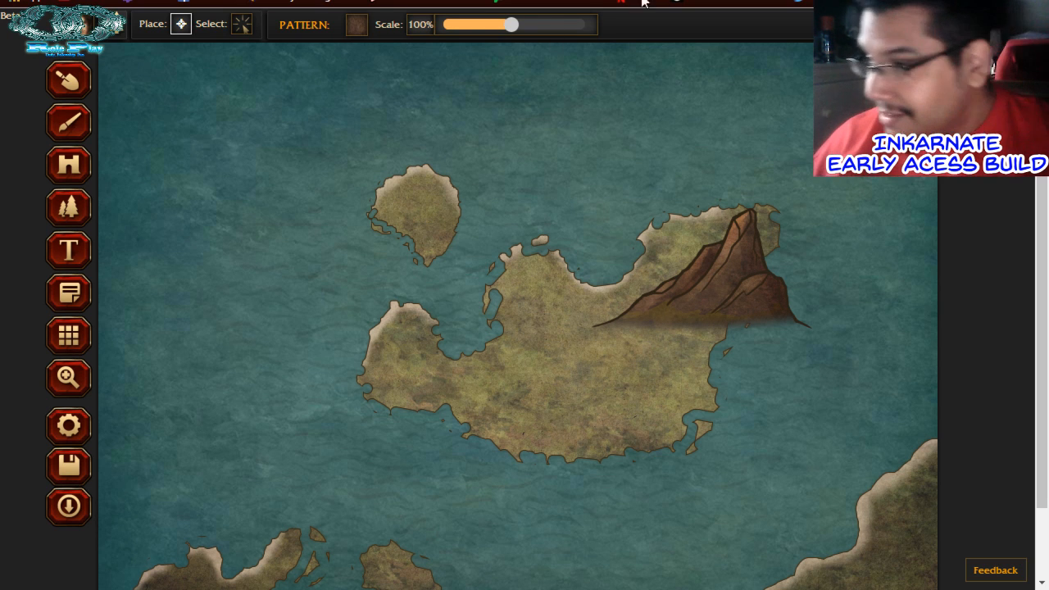
# Reduce the pattern scale to 36% and delete the oversized mountain on the main island's northeast
pyautogui.click(461, 27)
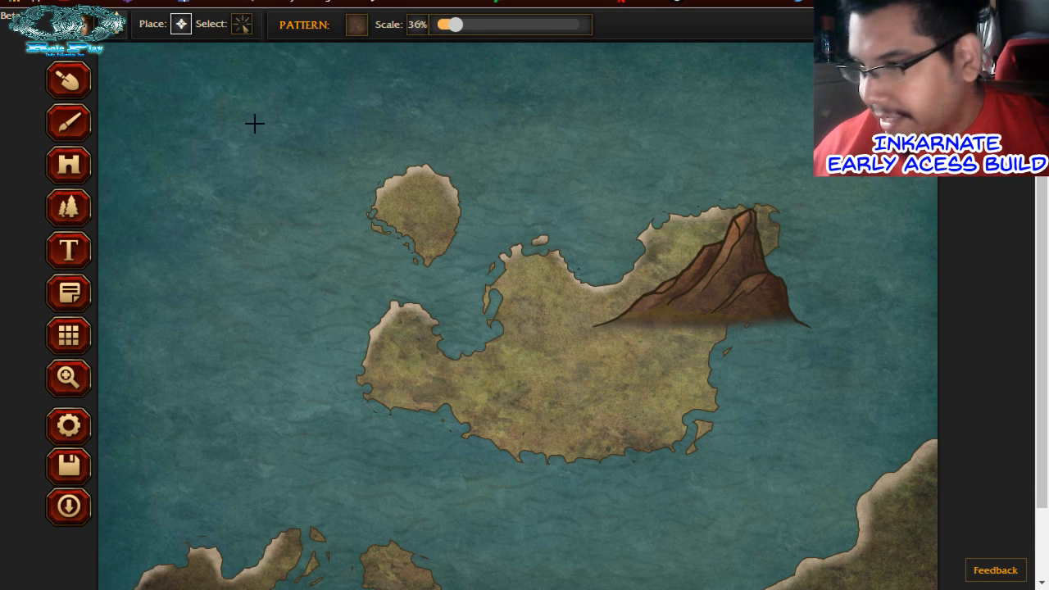
pyautogui.click(240, 24)
pyautogui.click(715, 294)
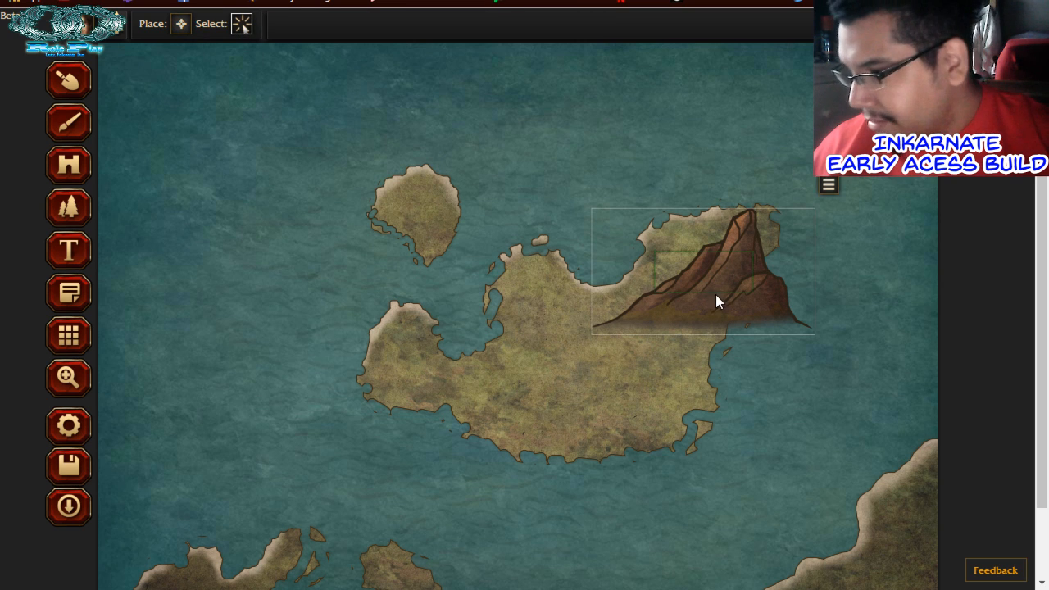
pyautogui.click(829, 185)
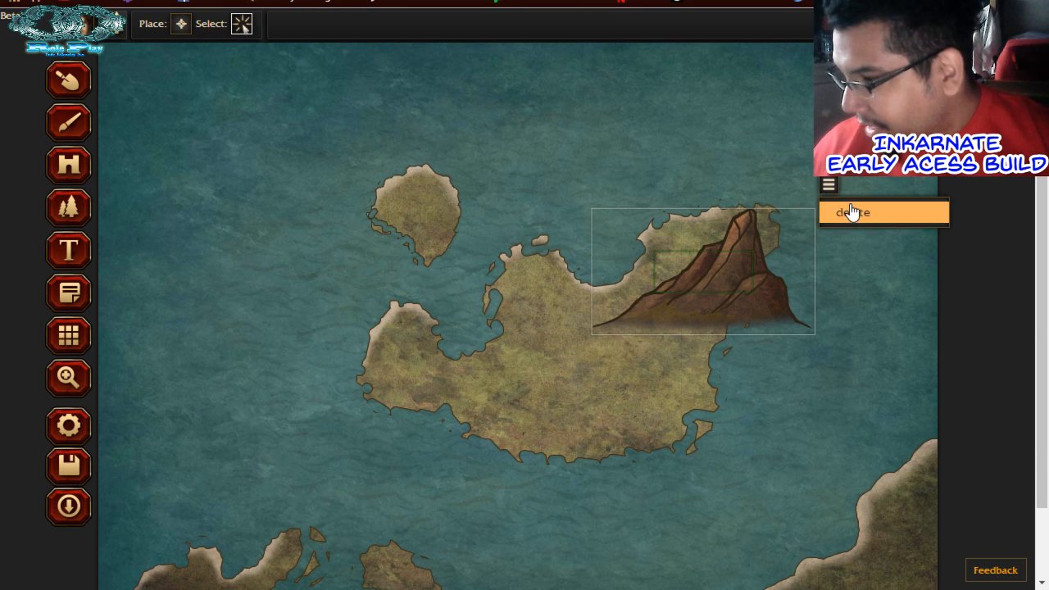
pyautogui.click(846, 210)
# Place a short mountain range at 36% scale across the centre of the main island
pyautogui.click(180, 24)
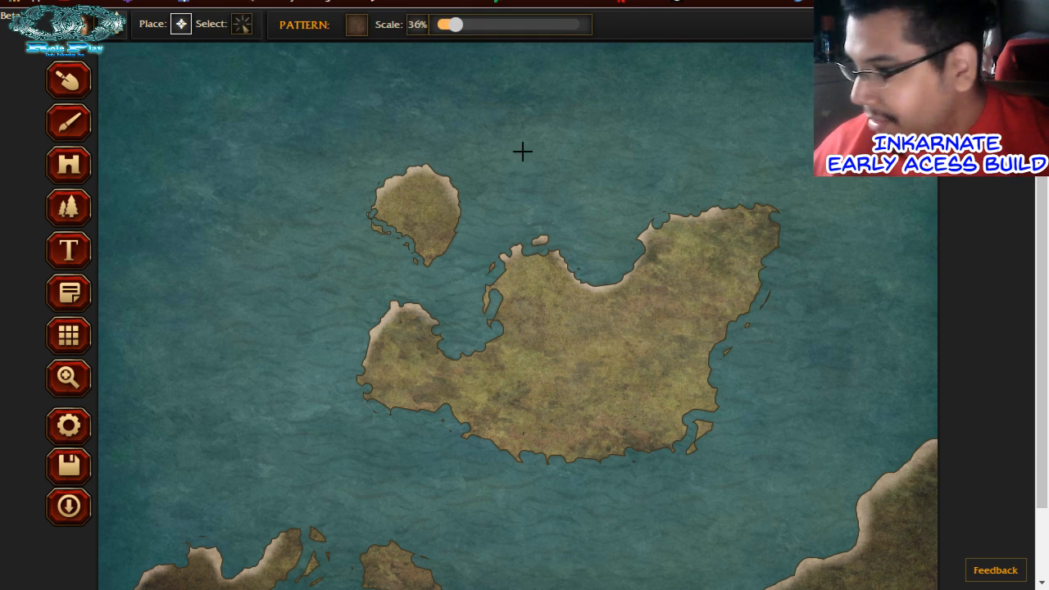
pyautogui.click(627, 333)
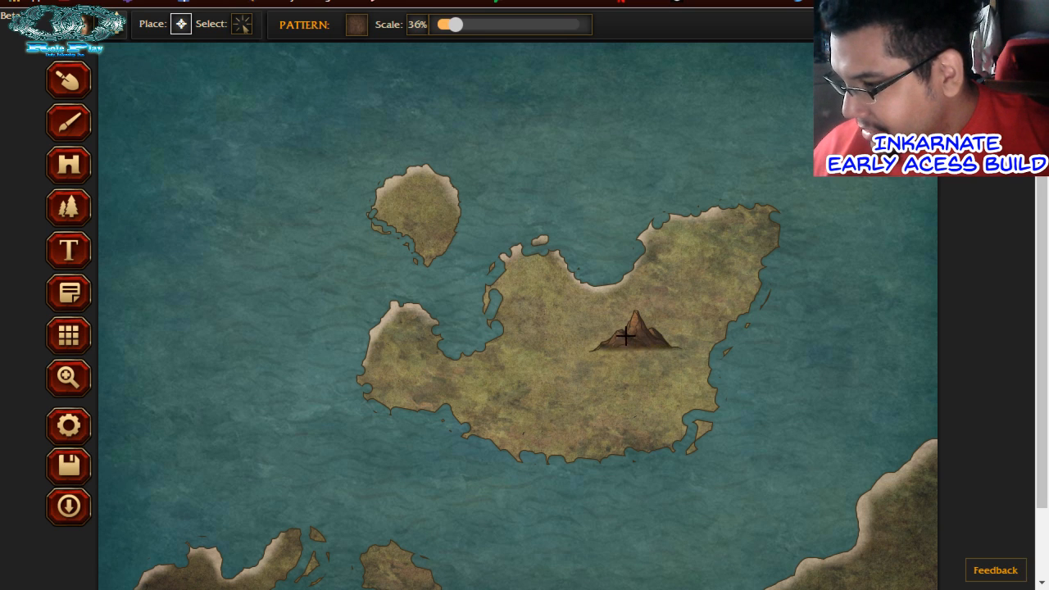
pyautogui.click(661, 314)
pyautogui.click(580, 352)
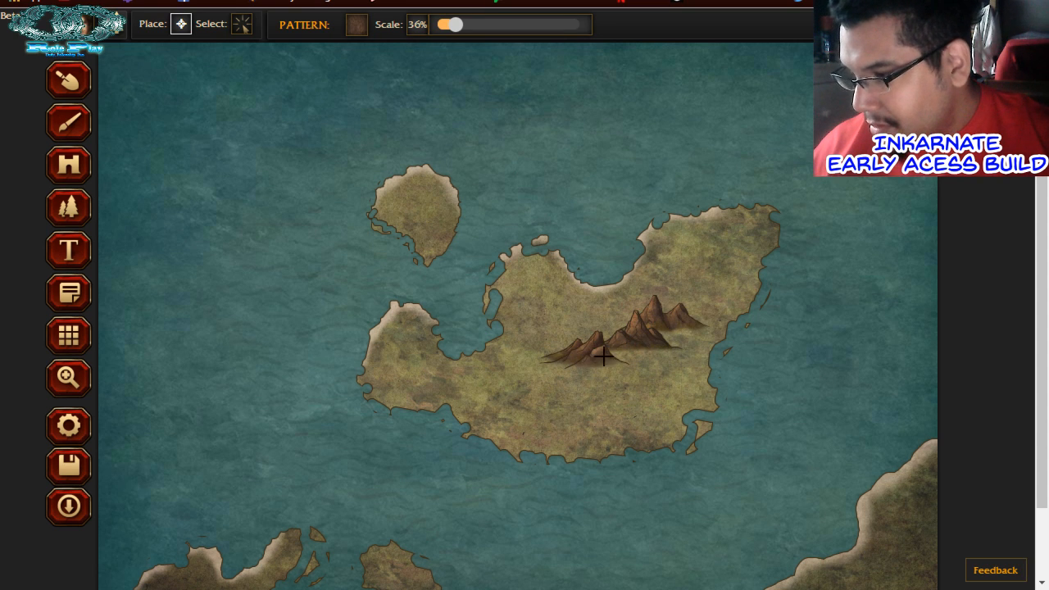
# Set the pattern scale to 43% and add two larger mountains at the western end of the central range
pyautogui.moveTo(454, 25); pyautogui.dragTo(462, 25)
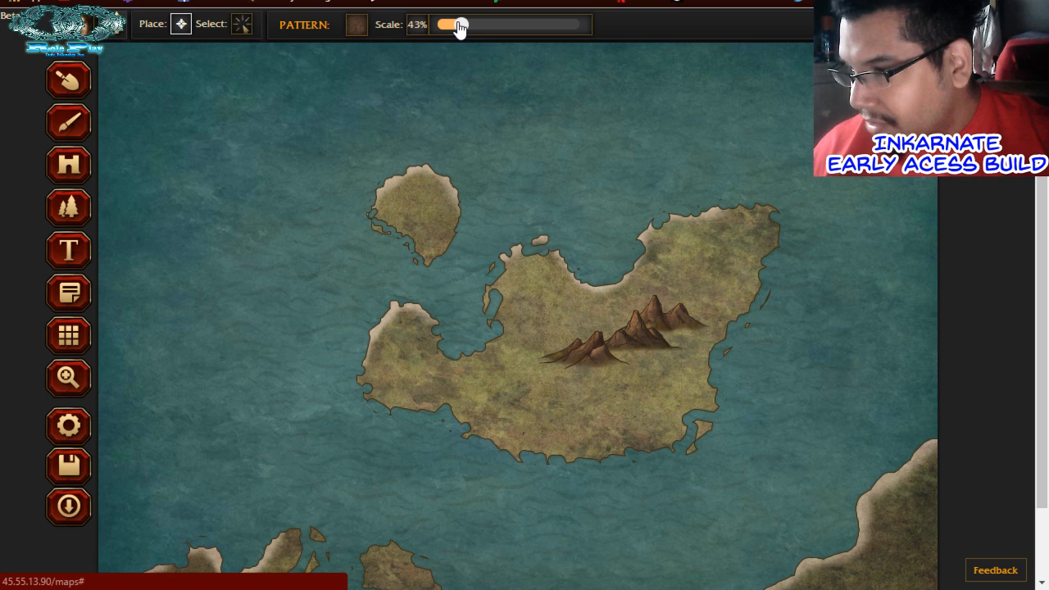
pyautogui.click(556, 369)
pyautogui.click(584, 336)
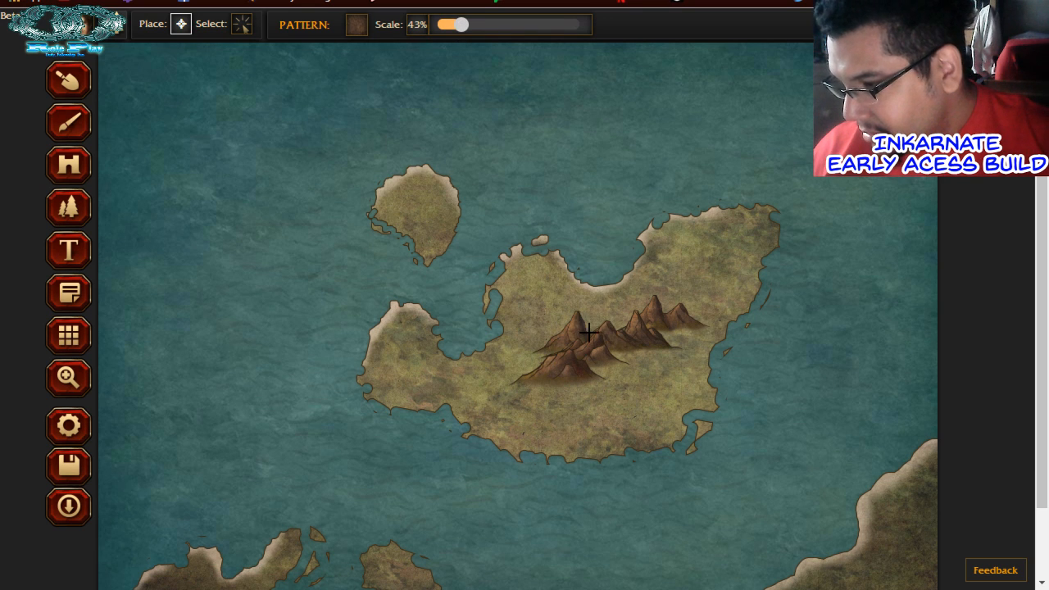
# Set the pattern scale to 24% and extend the range to the main island's northeastern tip and southwestern coast
pyautogui.click(446, 24)
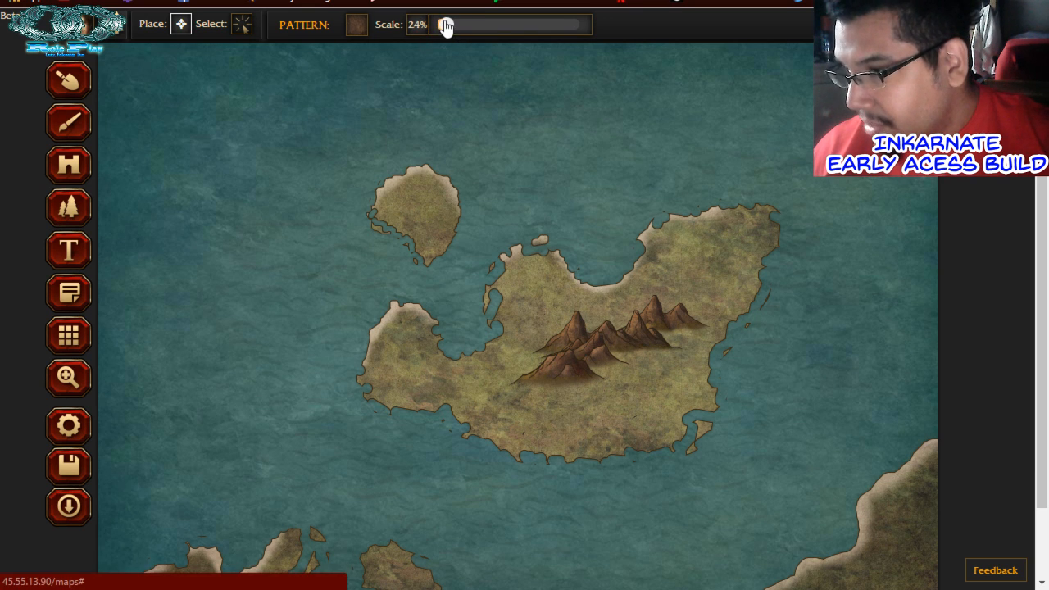
pyautogui.click(687, 282)
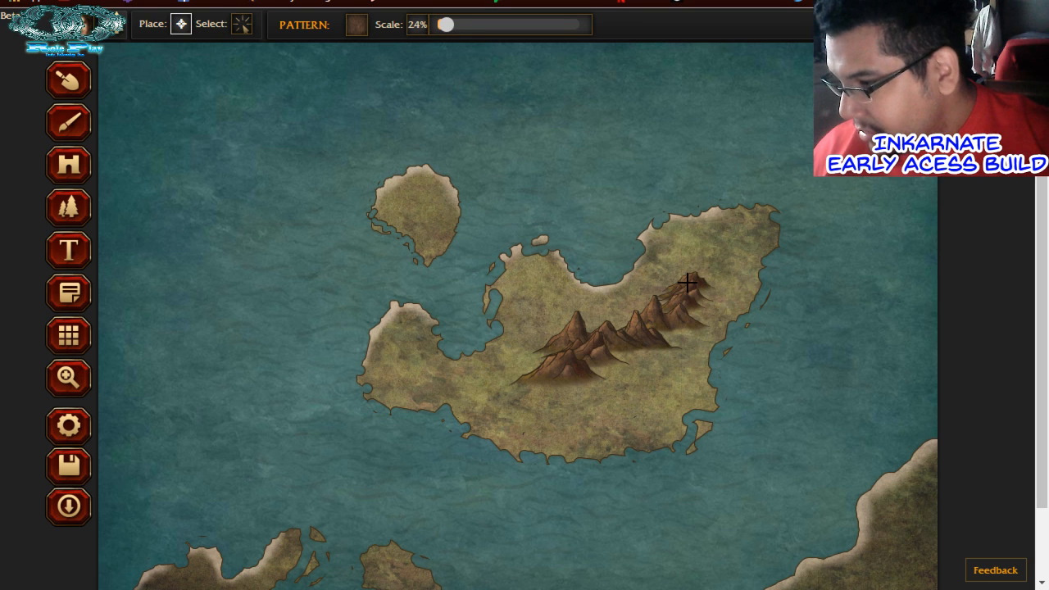
pyautogui.moveTo(687, 282)
pyautogui.mouseDown()
pyautogui.moveTo(741, 255)
pyautogui.moveTo(753, 234)
pyautogui.mouseUp()
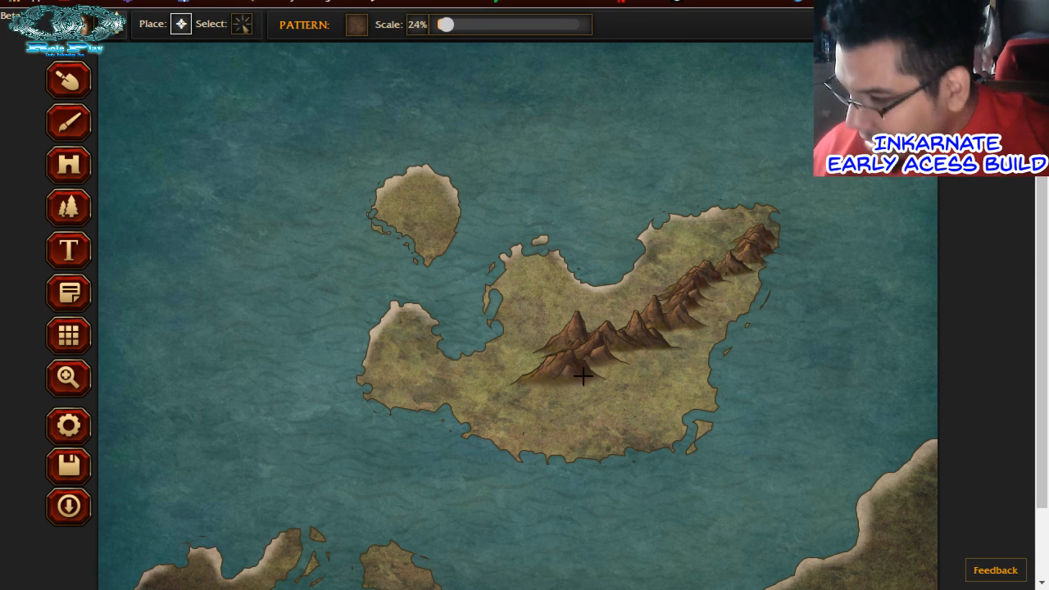
pyautogui.moveTo(583, 375); pyautogui.dragTo(487, 403)
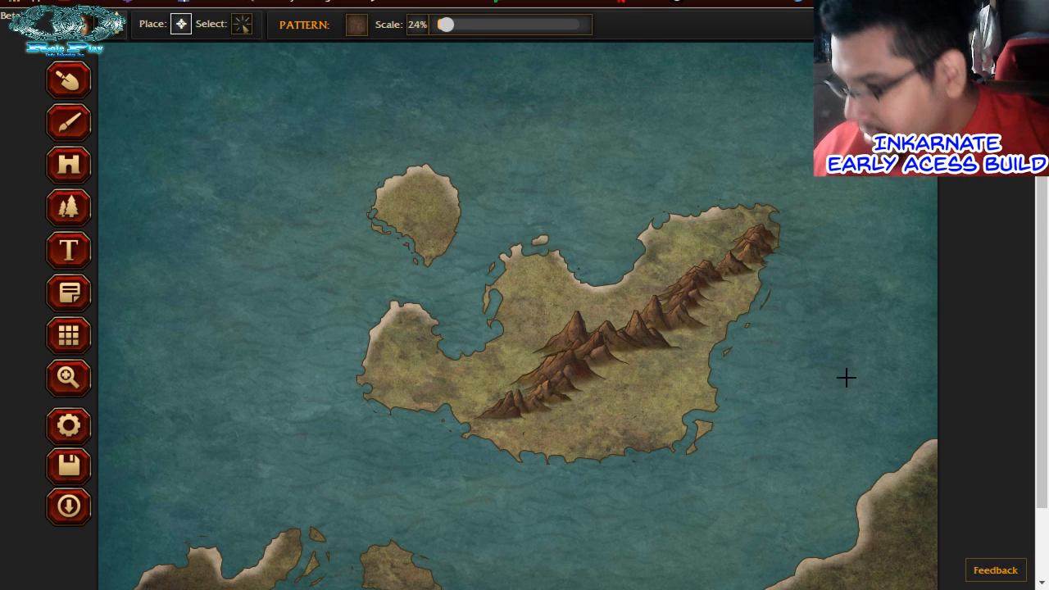
# Place two small mountains side by side on the southern part of the southwestern island
pyautogui.scroll(-1, 684, 501)
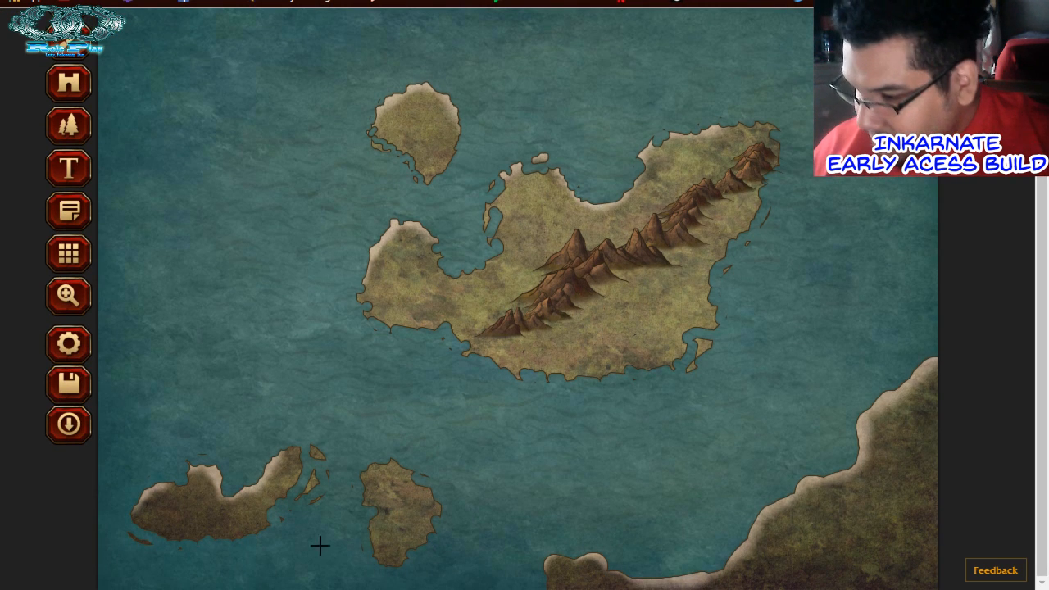
pyautogui.click(236, 520)
pyautogui.click(194, 526)
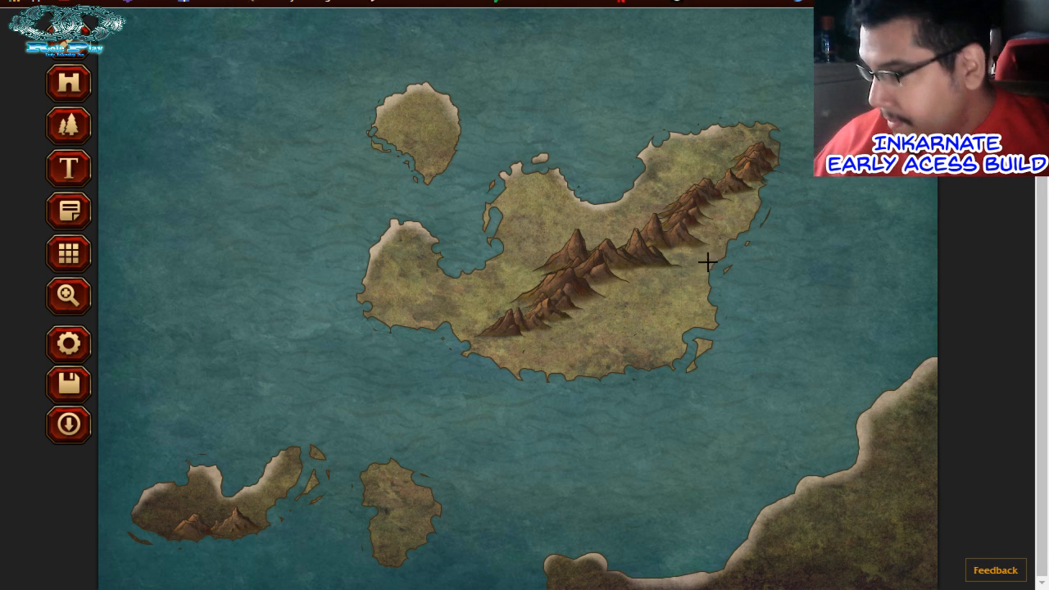
# Paint a long winding mountain chain from the main island's southeast through the sea to the west
pyautogui.moveTo(658, 323)
pyautogui.mouseDown()
pyautogui.moveTo(593, 468)
pyautogui.moveTo(232, 326)
pyautogui.moveTo(193, 324)
pyautogui.mouseUp()
pyautogui.scroll(1, 382, 168)
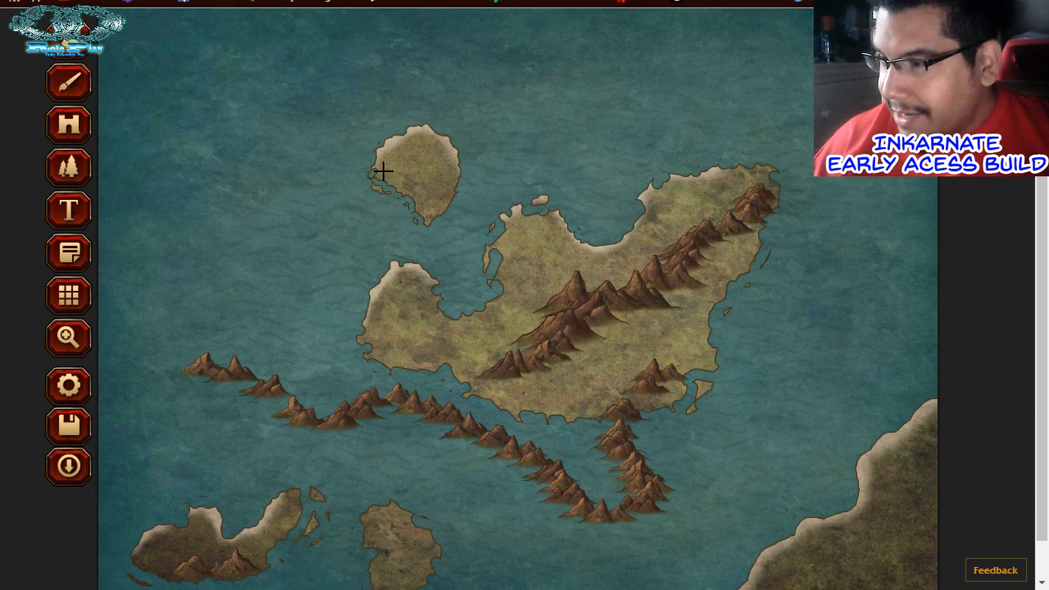
# Delete the western half of the mountain chain in the sea, including its two westernmost mountains
pyautogui.click(238, 33)
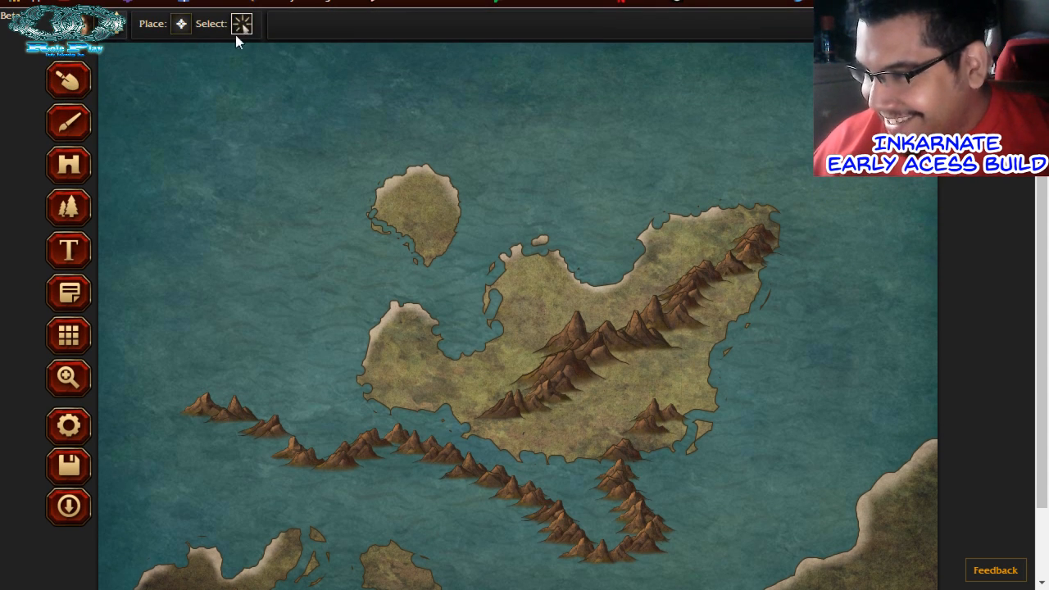
pyautogui.moveTo(241, 427); pyautogui.dragTo(422, 479)
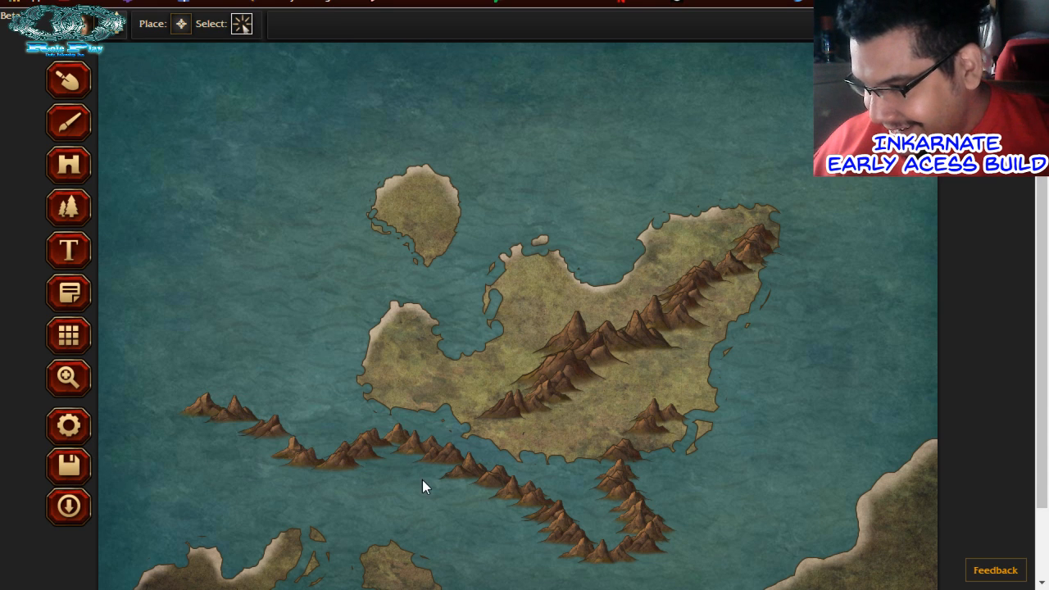
pyautogui.click(488, 392)
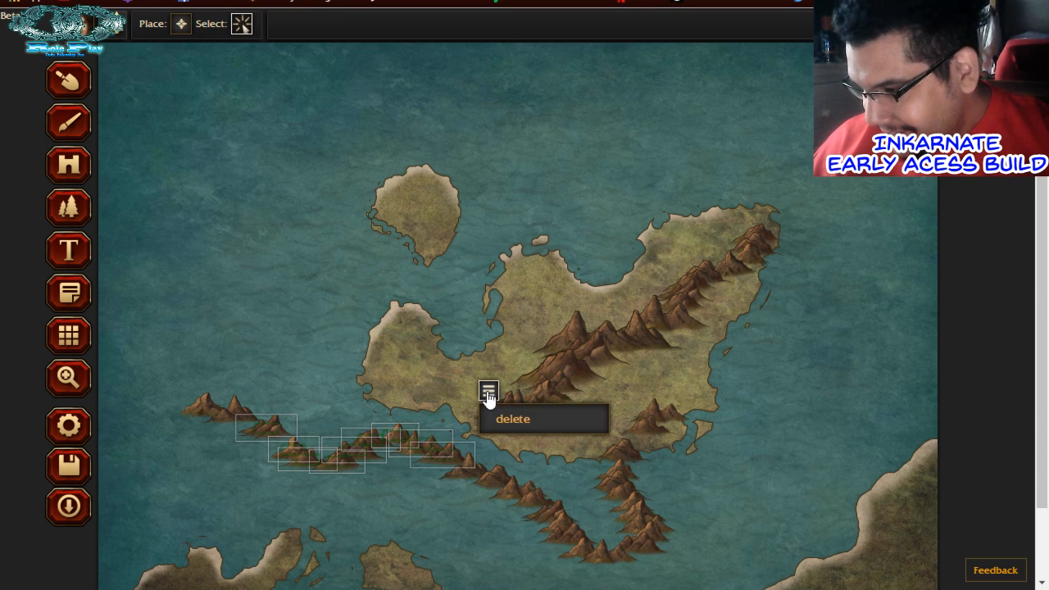
pyautogui.click(510, 425)
pyautogui.click(281, 368)
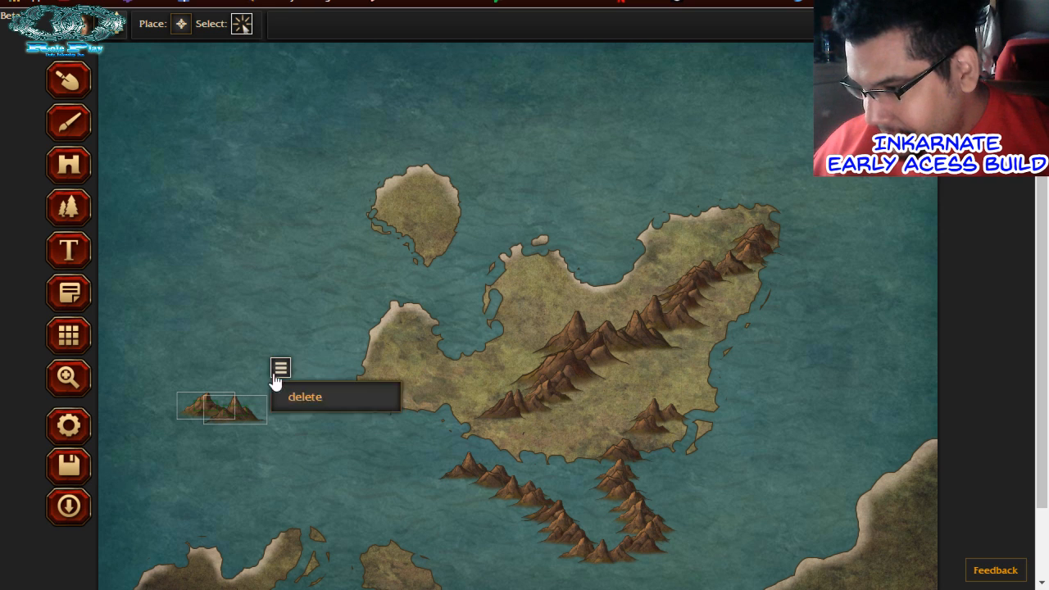
pyautogui.click(307, 400)
# Delete the V-shaped mountain chain in the sea south of the main island and the single mountain at its western end
pyautogui.moveTo(522, 513); pyautogui.dragTo(691, 586)
pyautogui.click(690, 447)
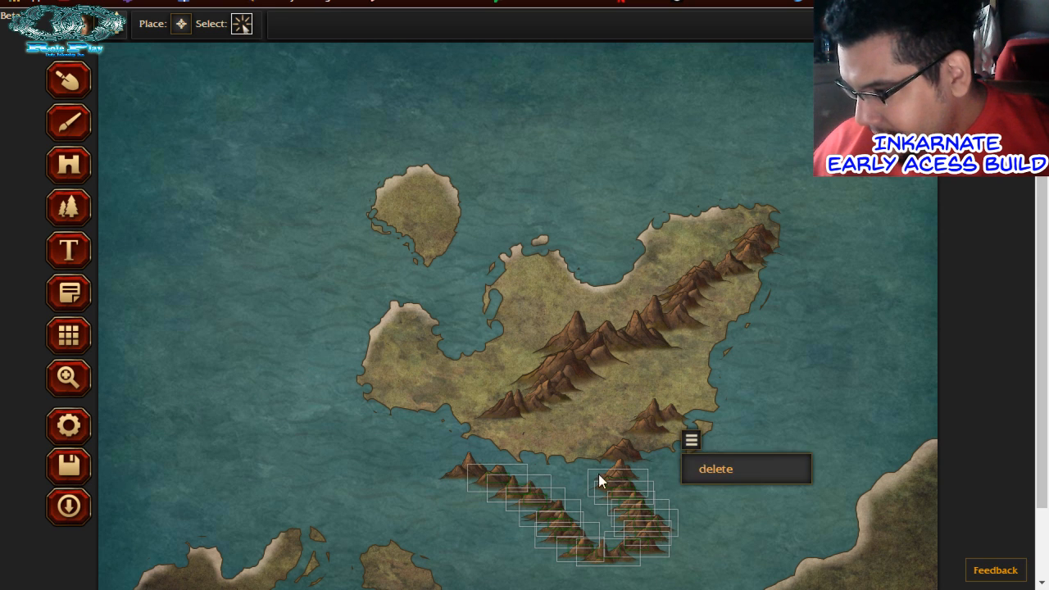
pyautogui.click(715, 473)
pyautogui.click(464, 472)
pyautogui.click(512, 430)
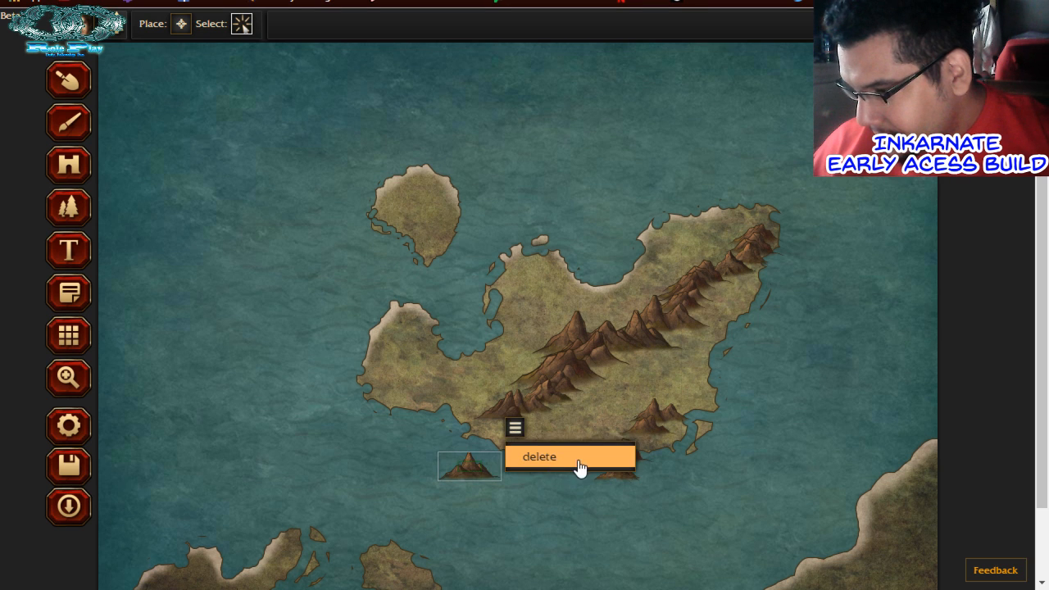
pyautogui.click(578, 460)
# Delete the mountains left on the main island's southern coast and in its southeastern corner
pyautogui.click(617, 474)
pyautogui.click(654, 434)
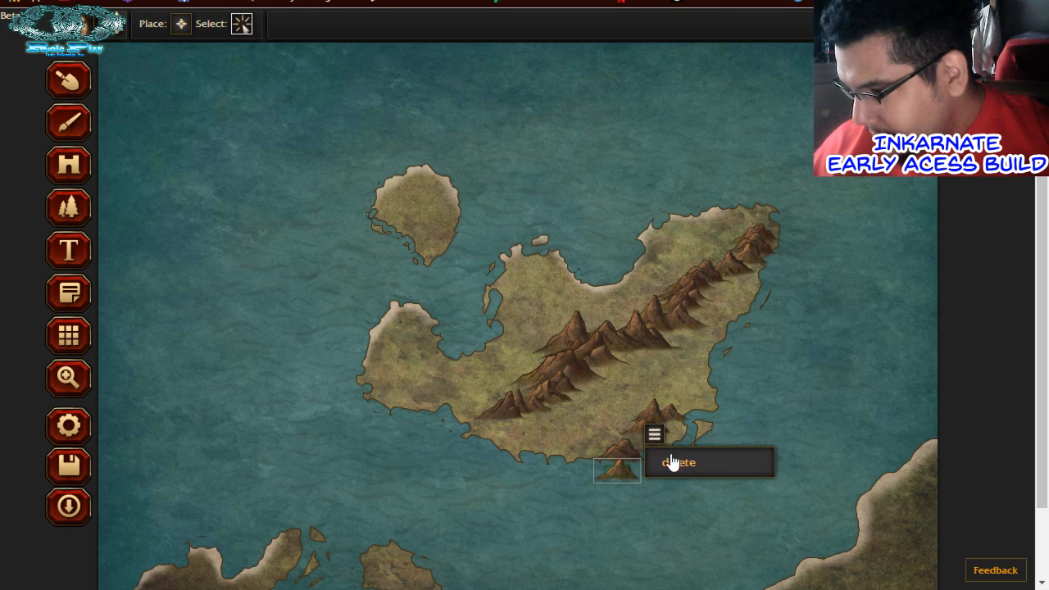
pyautogui.click(679, 462)
pyautogui.click(617, 450)
pyautogui.click(668, 414)
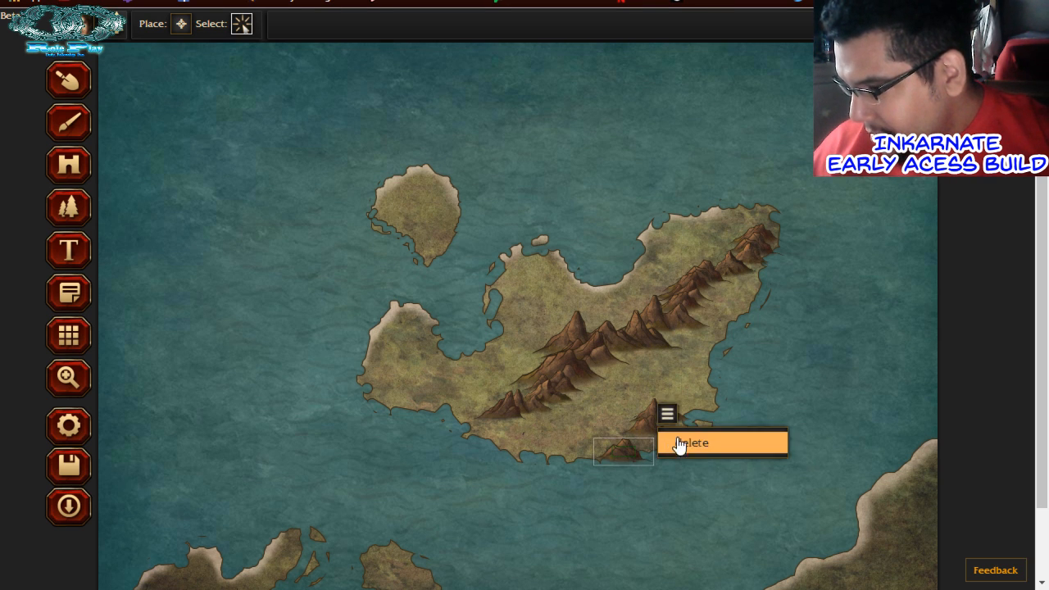
pyautogui.click(678, 440)
pyautogui.click(657, 426)
pyautogui.click(705, 374)
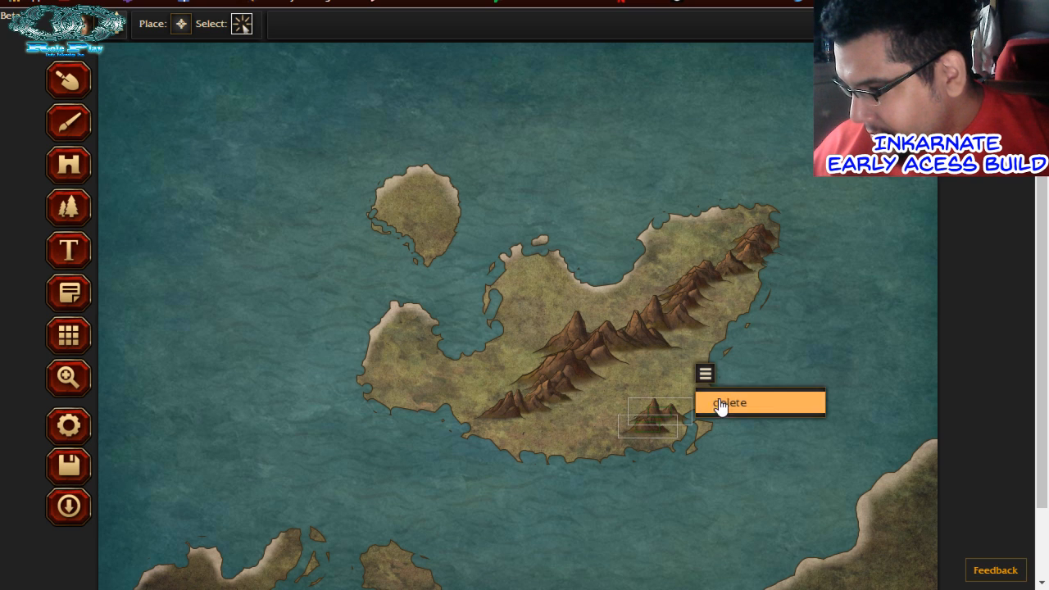
pyautogui.click(720, 404)
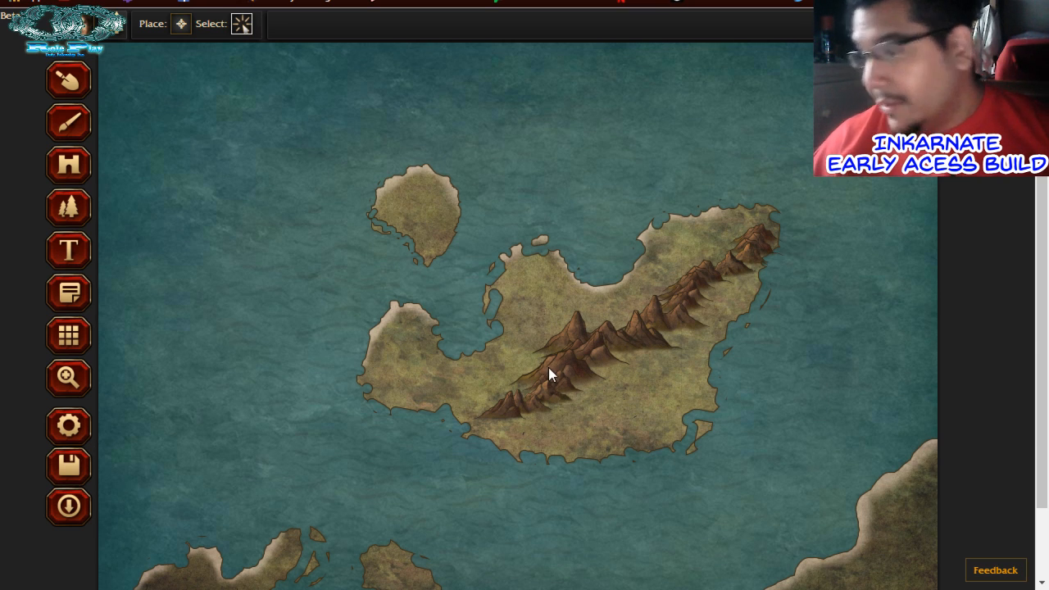
# Paint Mountains (Small) patterns along the edges of the central range and scattered across the main island's south
pyautogui.click(181, 24)
pyautogui.click(356, 27)
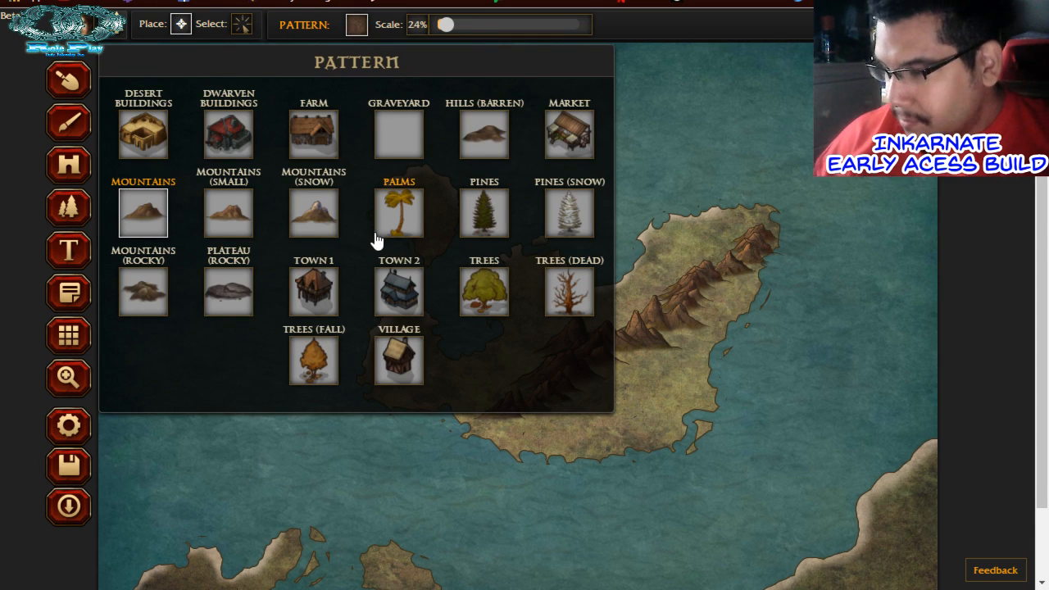
pyautogui.click(229, 213)
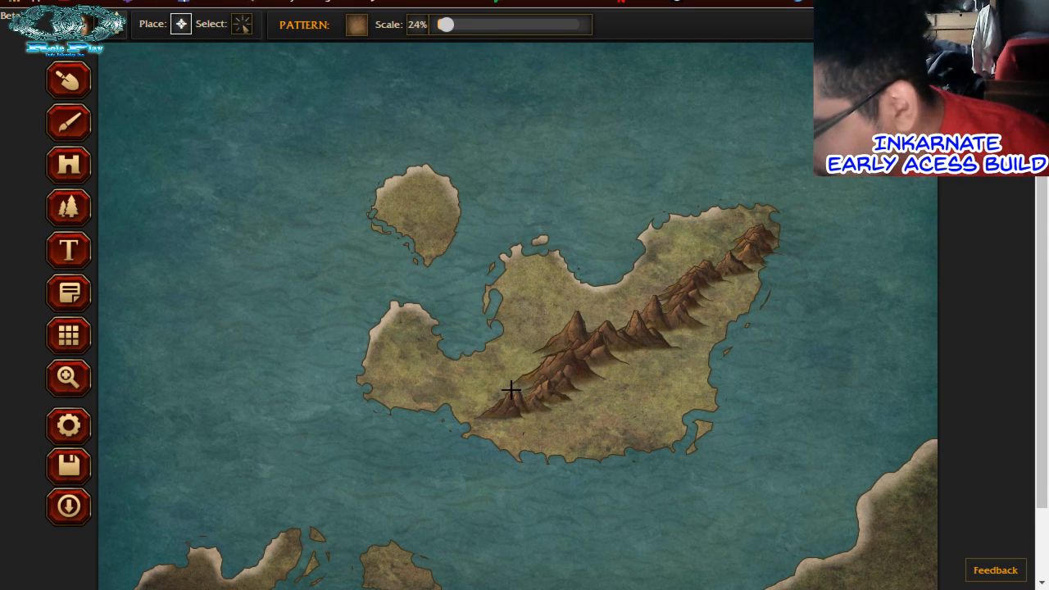
pyautogui.moveTo(481, 402)
pyautogui.mouseDown()
pyautogui.moveTo(614, 386)
pyautogui.moveTo(665, 360)
pyautogui.moveTo(735, 284)
pyautogui.moveTo(751, 238)
pyautogui.mouseUp()
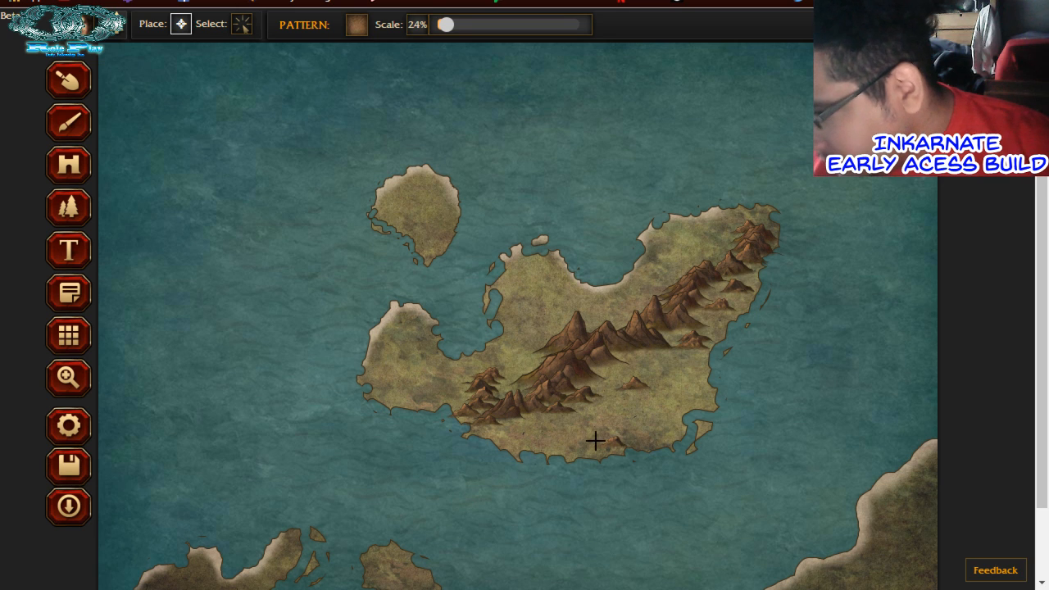
pyautogui.moveTo(595, 441); pyautogui.dragTo(551, 427)
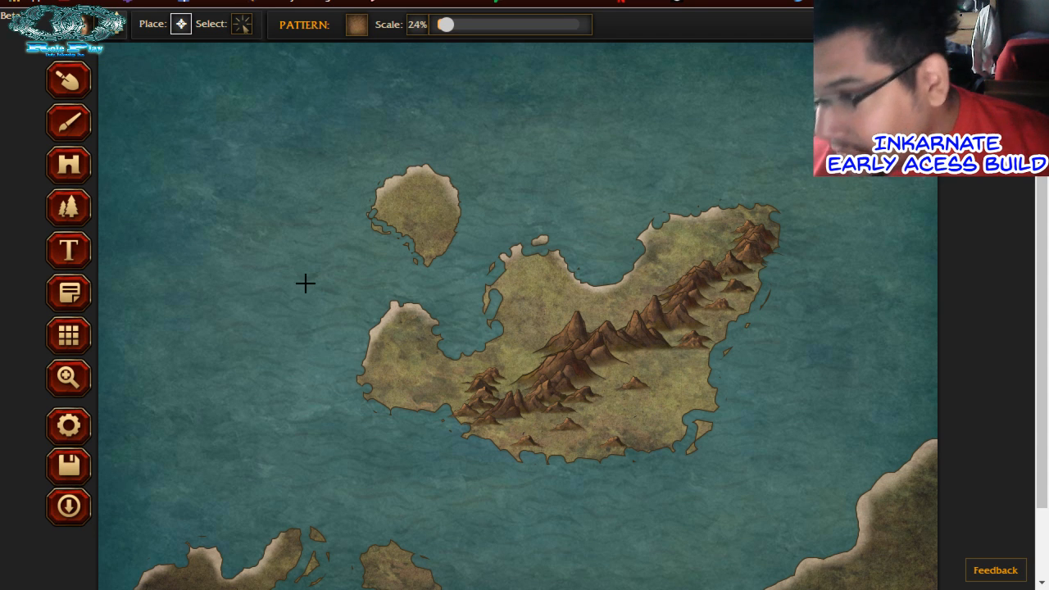
# Delete the stray small mountain on the southwestern coast and those stacked north of the range's western end
pyautogui.click(242, 24)
pyautogui.click(464, 411)
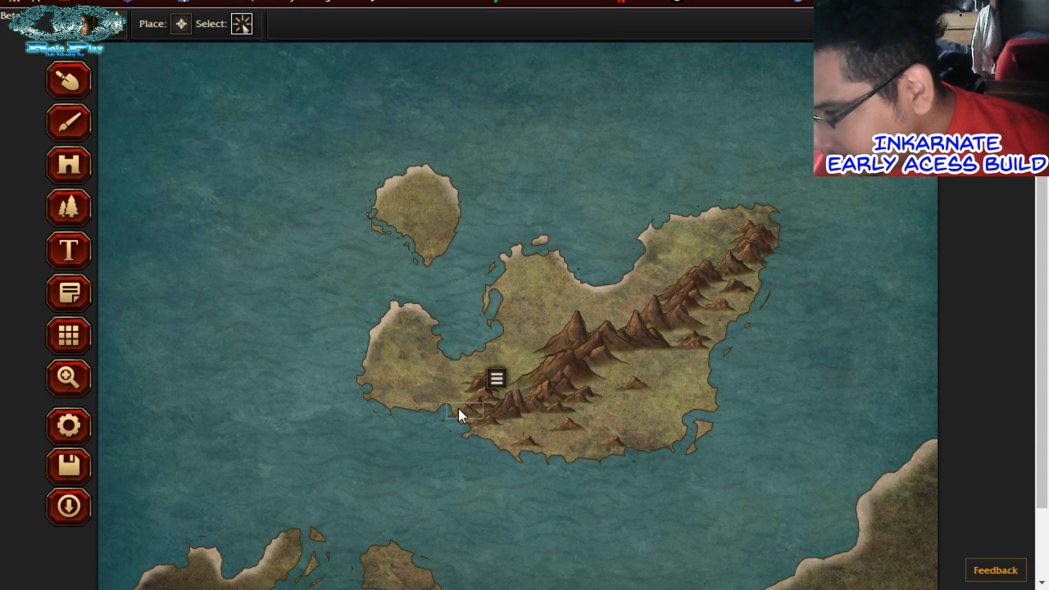
pyautogui.click(498, 380)
pyautogui.click(513, 403)
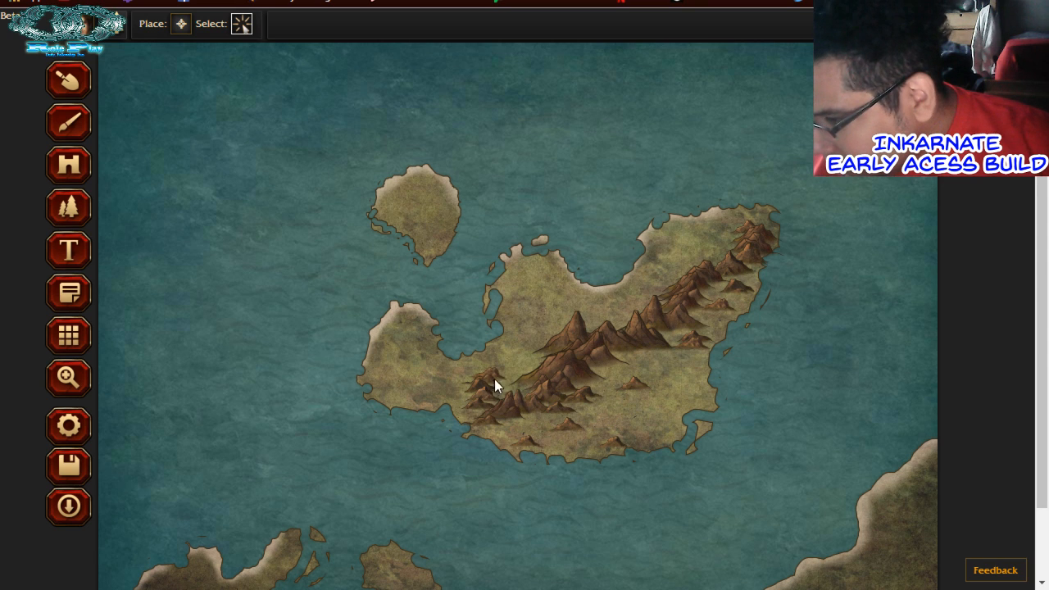
pyautogui.click(521, 344)
pyautogui.click(529, 381)
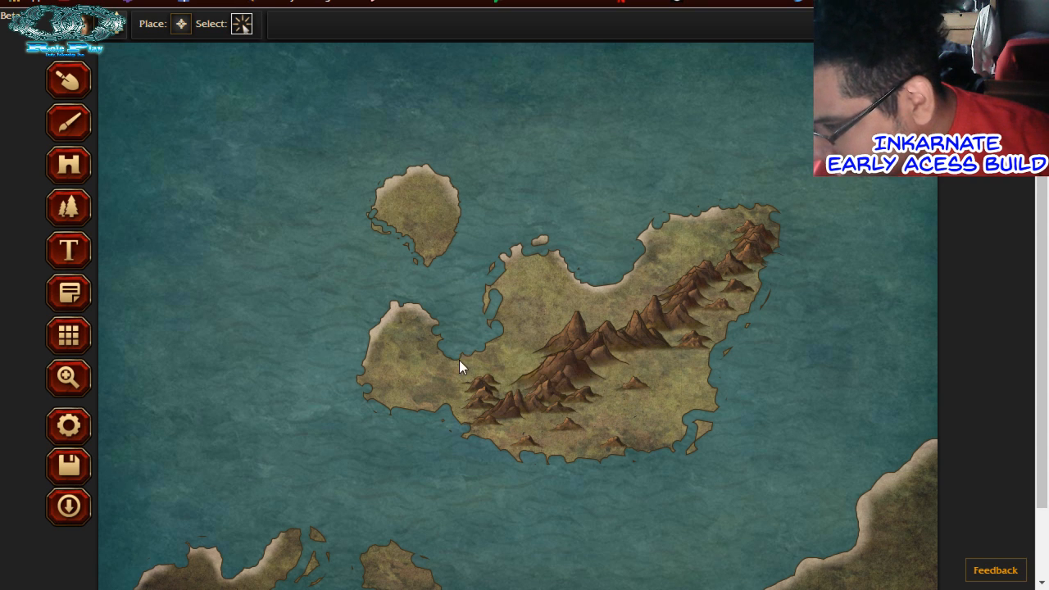
pyautogui.click(483, 392)
pyautogui.click(436, 369)
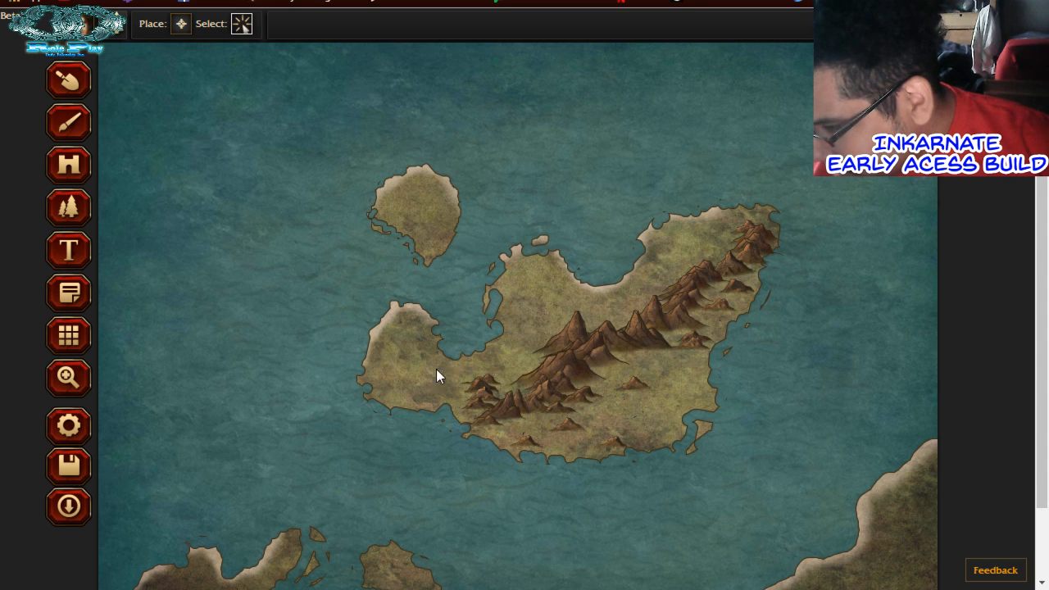
pyautogui.click(474, 390)
pyautogui.click(518, 349)
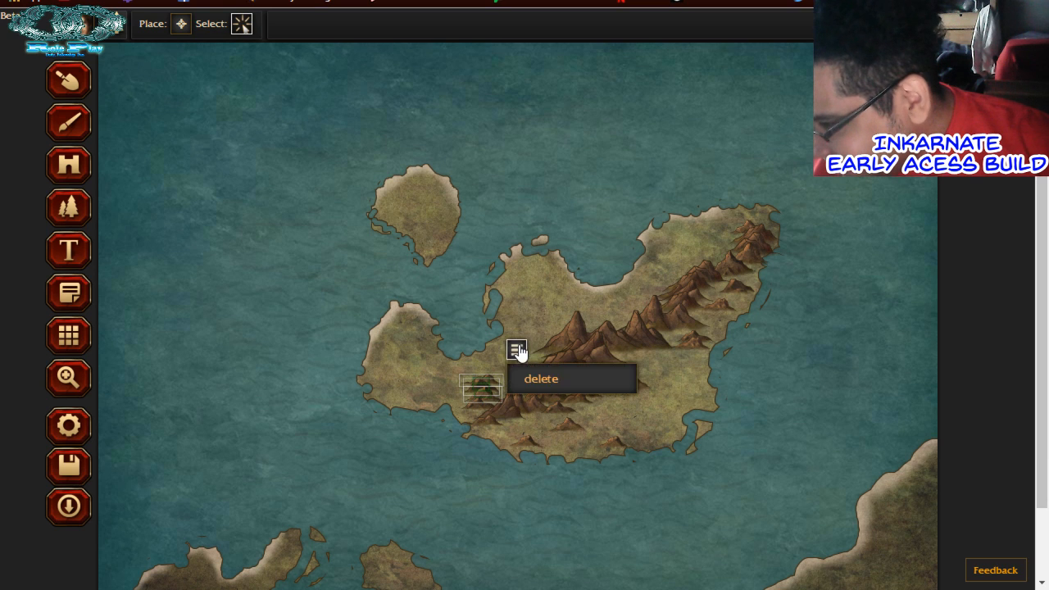
pyautogui.click(534, 381)
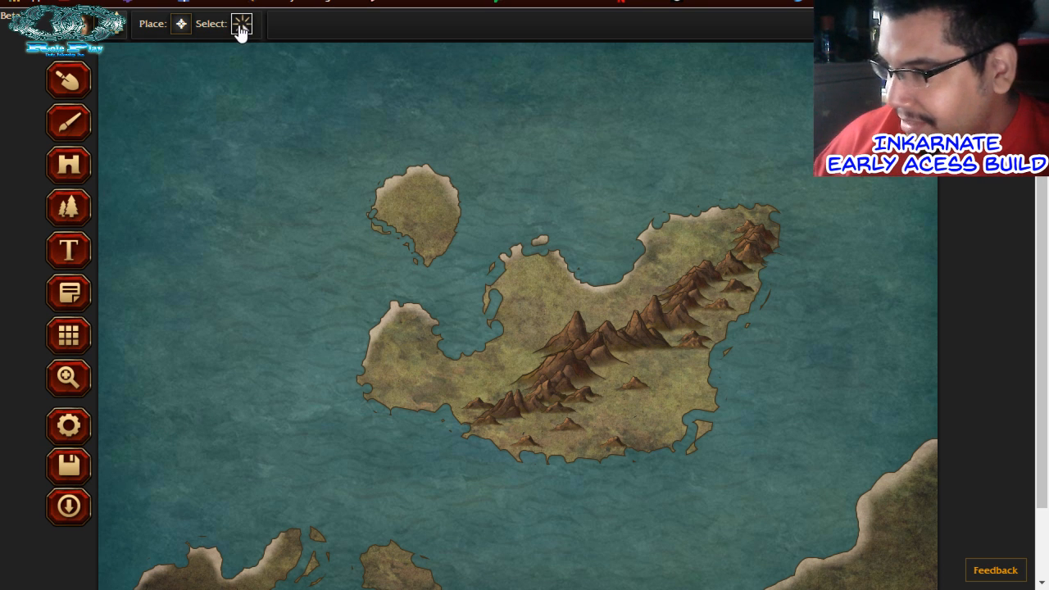
# Place the Jungle-Temple-01-02 object southeast of the main island's central range and set its scale to 27%
pyautogui.click(180, 27)
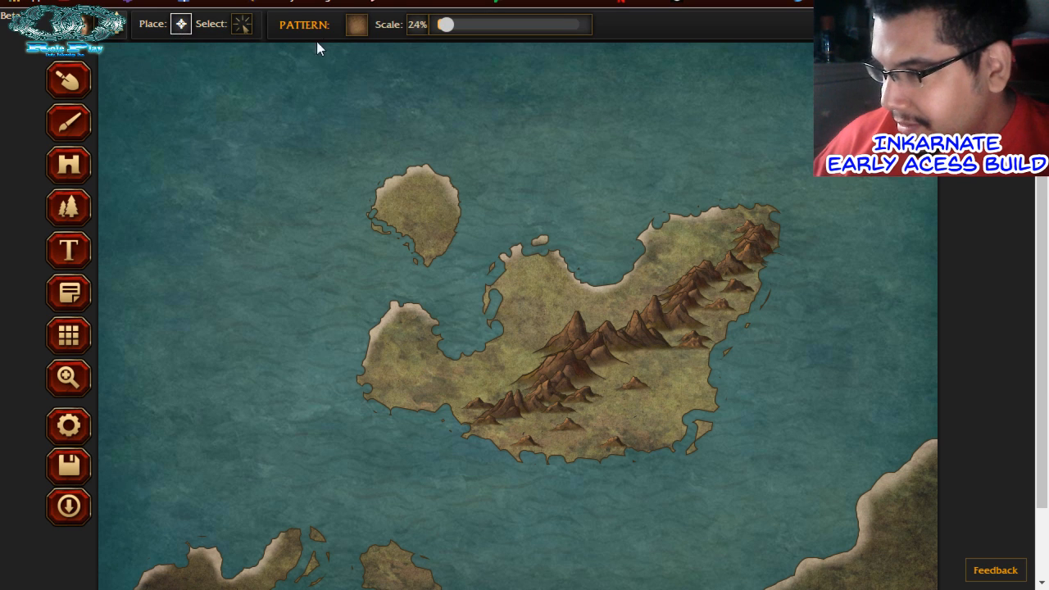
pyautogui.click(358, 27)
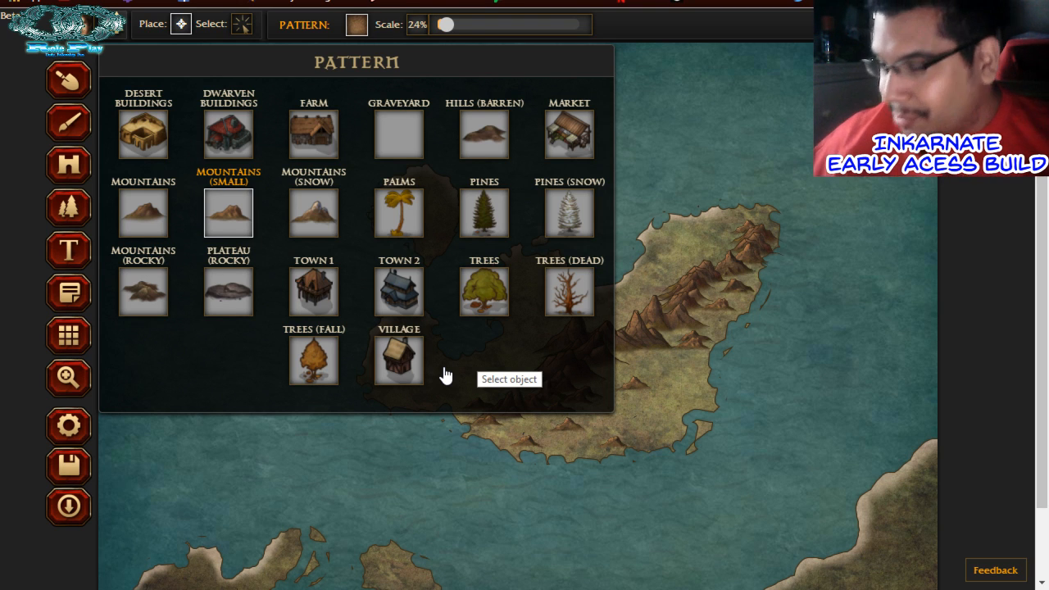
pyautogui.click(67, 172)
pyautogui.click(357, 27)
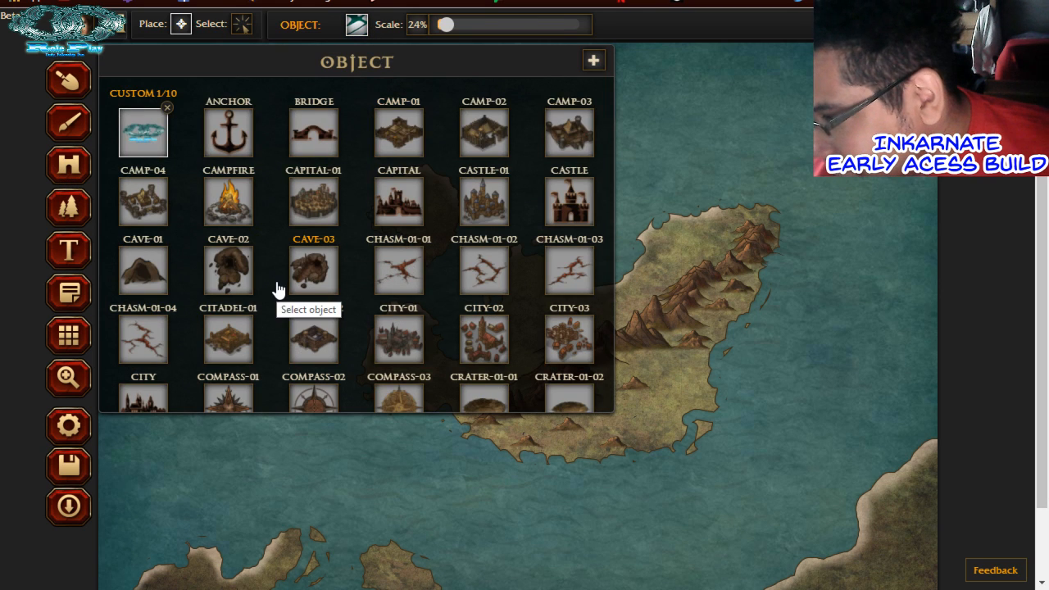
pyautogui.scroll(-1, 276, 289)
pyautogui.scroll(-1, 276, 288)
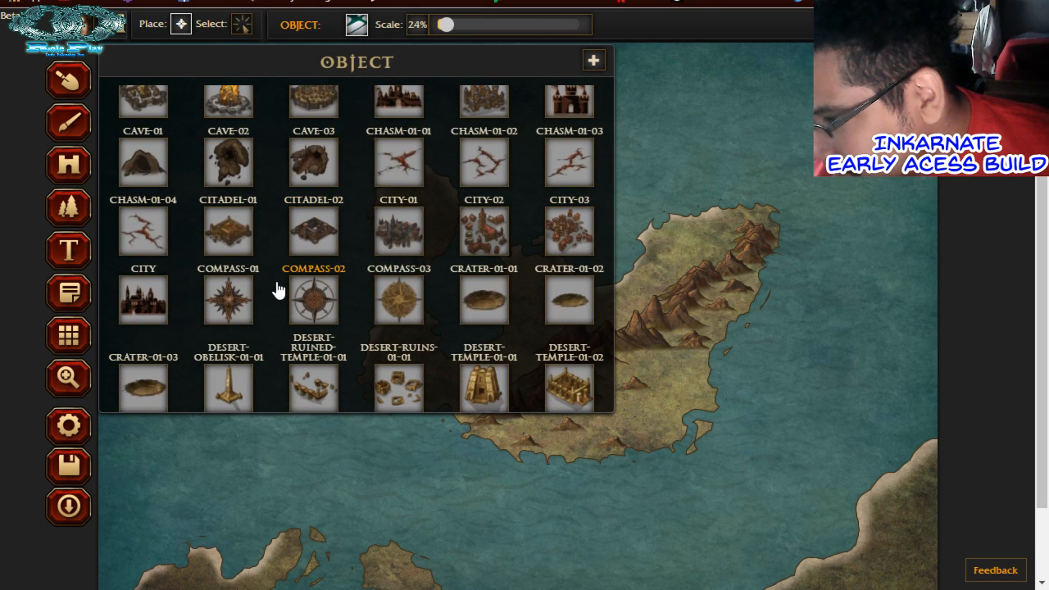
pyautogui.scroll(-3, 276, 289)
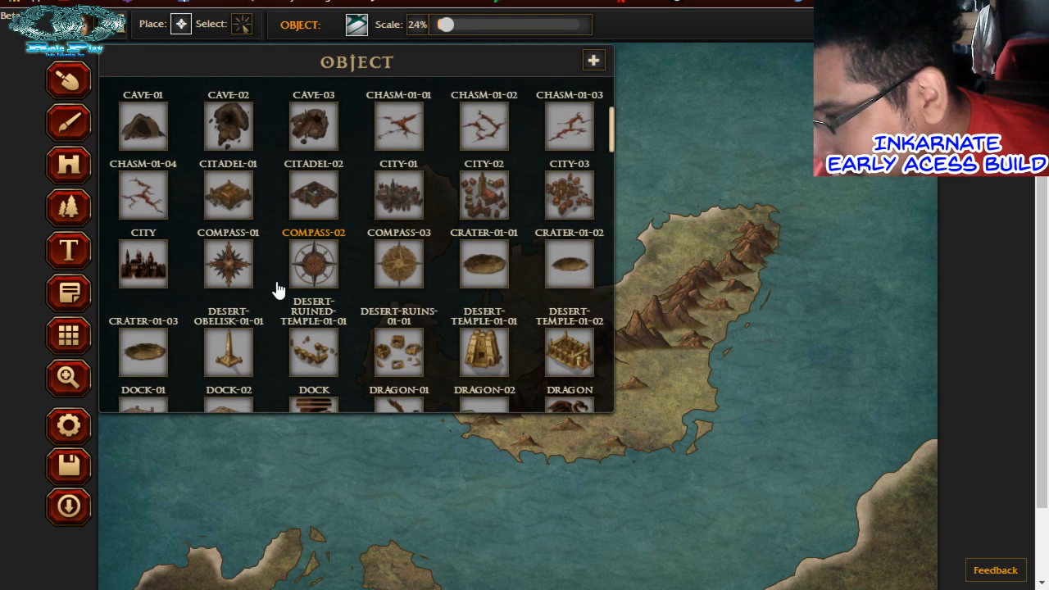
pyautogui.scroll(-3, 276, 289)
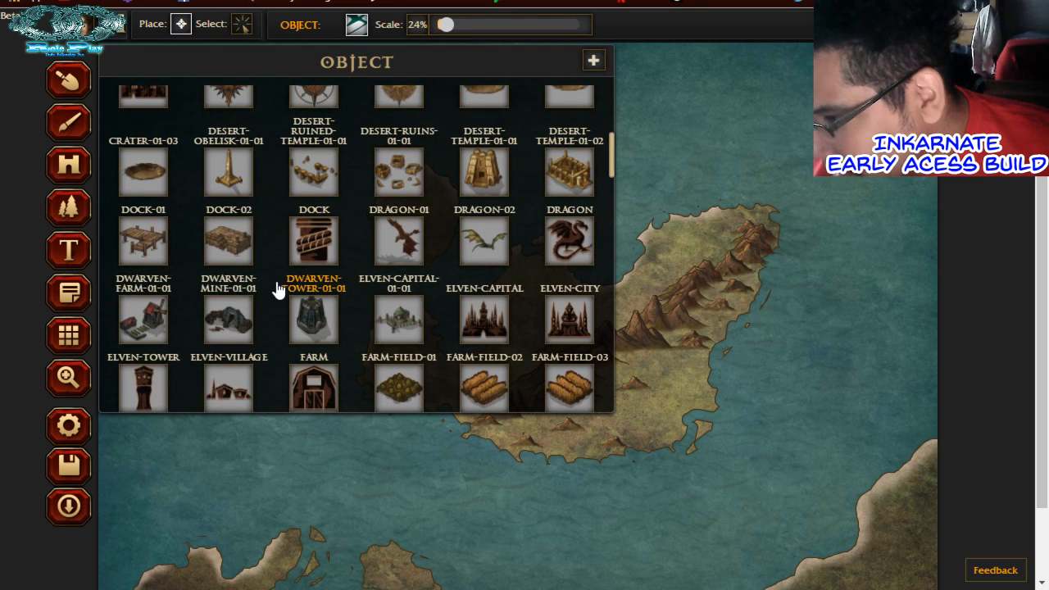
pyautogui.scroll(-1, 276, 289)
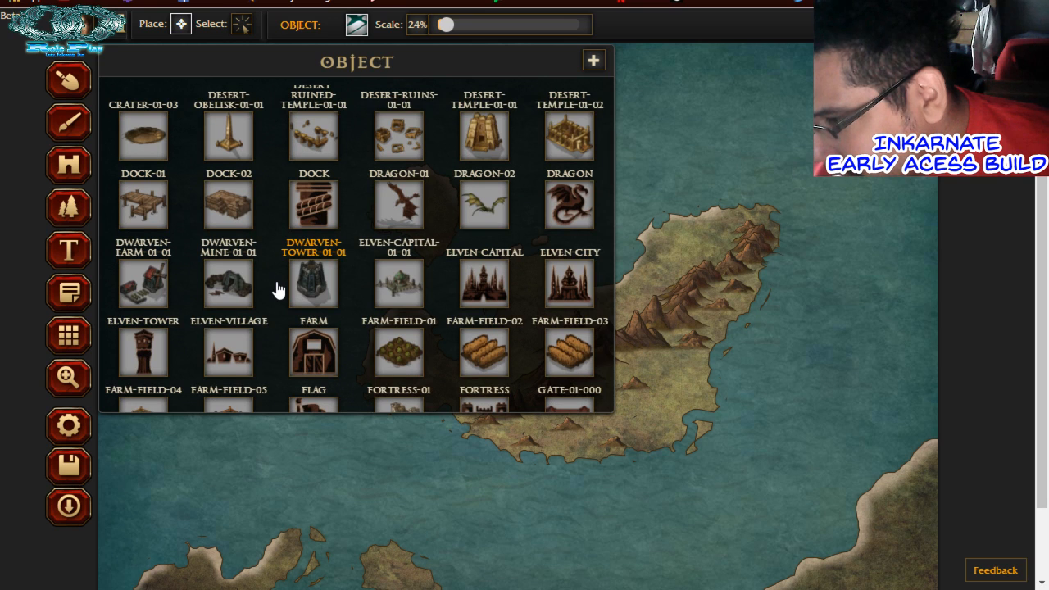
pyautogui.scroll(-1, 276, 289)
pyautogui.scroll(-4, 276, 288)
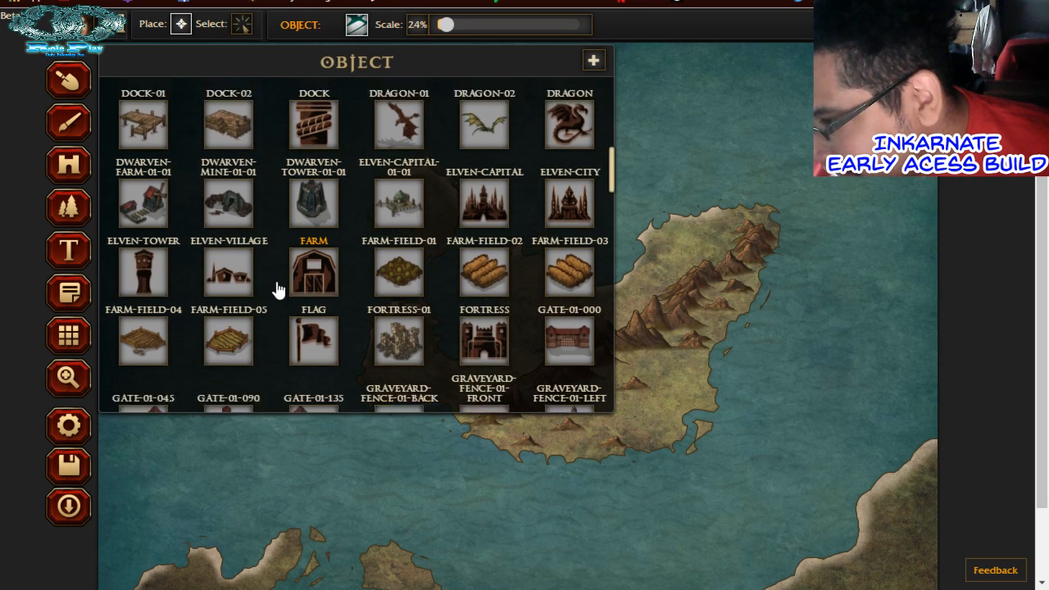
pyautogui.scroll(-2, 276, 289)
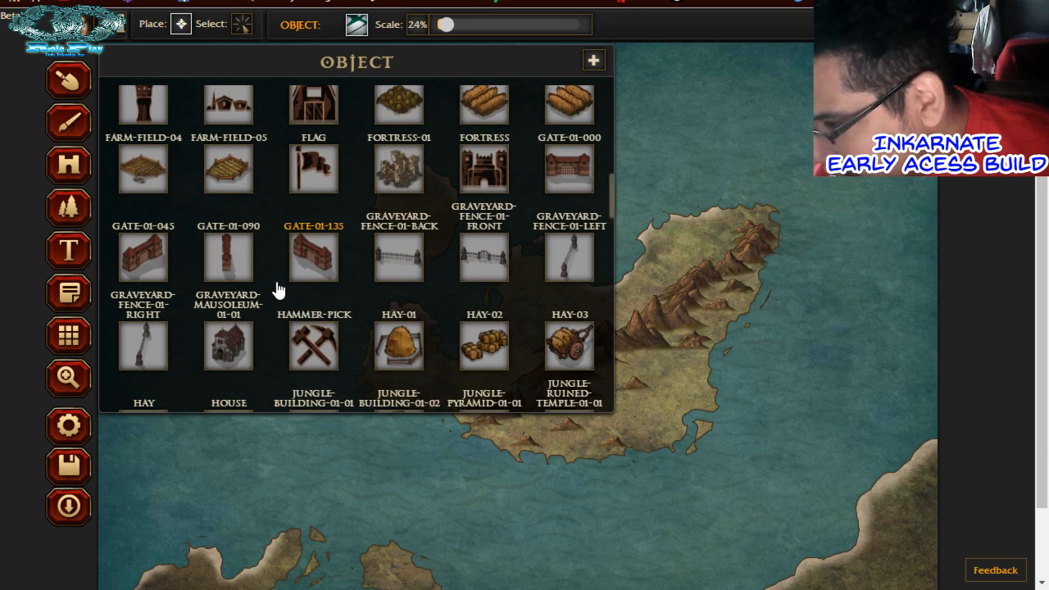
pyautogui.scroll(-2, 276, 289)
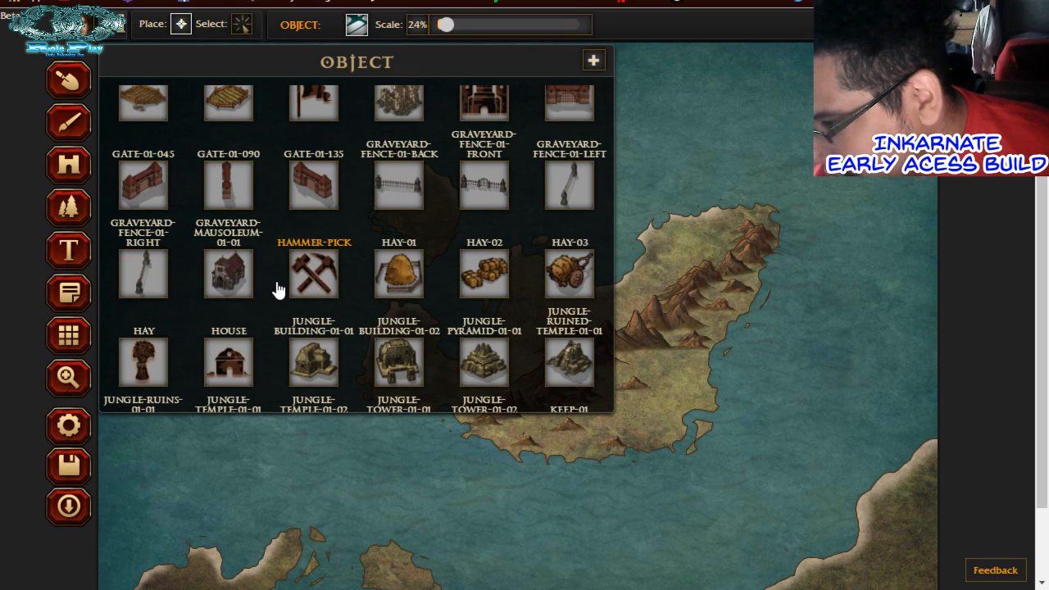
pyautogui.scroll(-2, 277, 288)
pyautogui.scroll(-1, 276, 289)
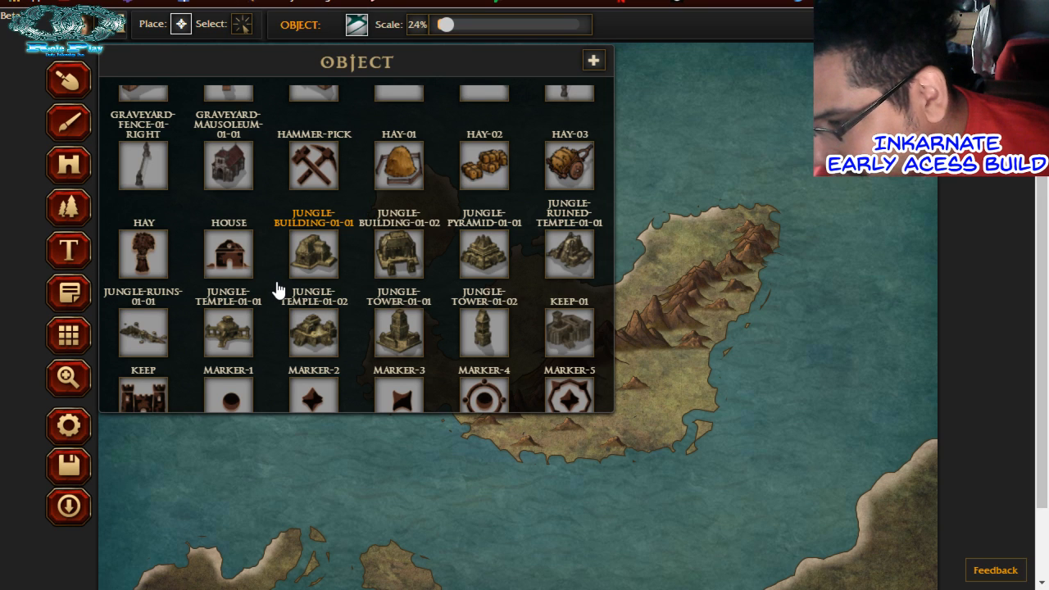
pyautogui.click(314, 333)
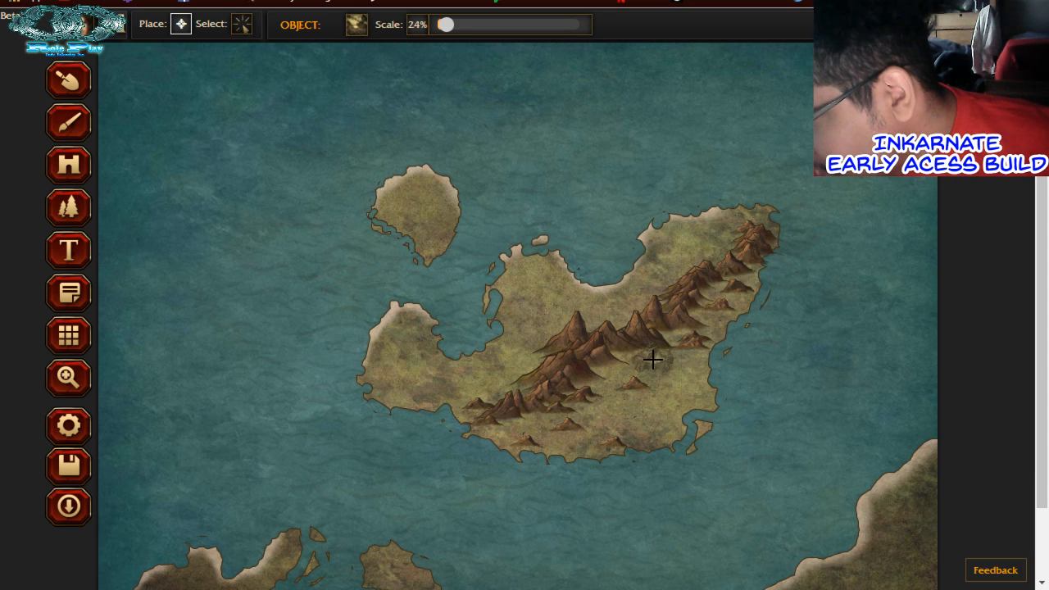
pyautogui.click(652, 359)
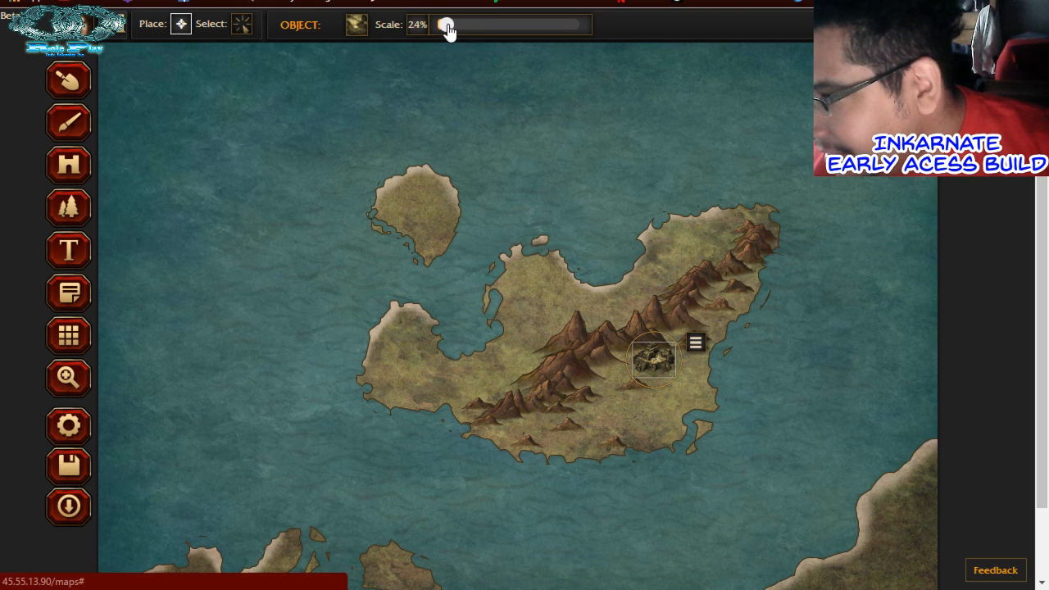
pyautogui.moveTo(447, 28); pyautogui.dragTo(449, 35)
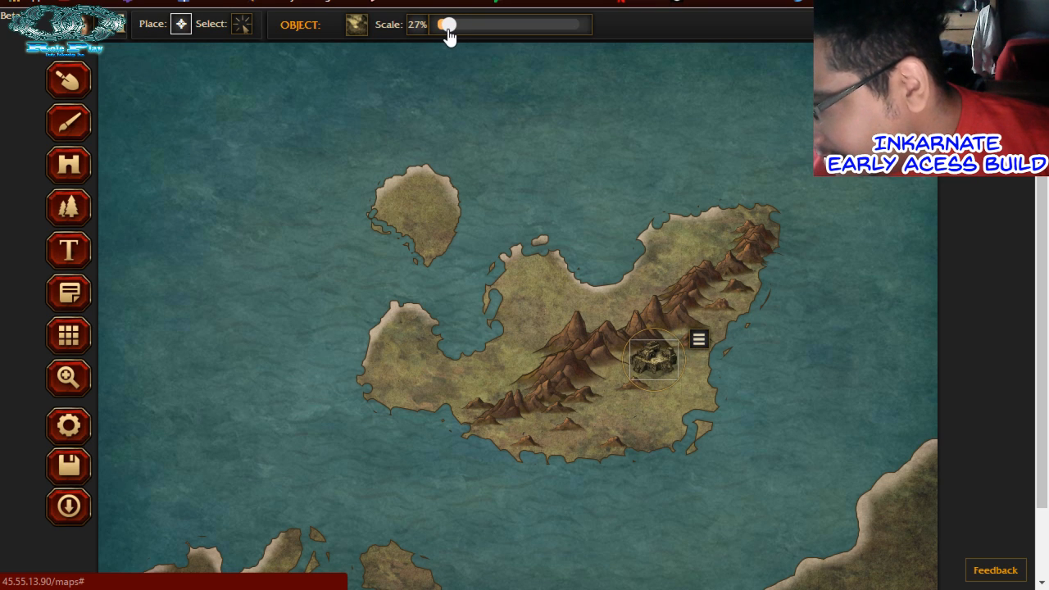
# Place the Jungle-Ruined-Temple-01-01 object at 20% scale on the main island and move it just south of the central mountain range
pyautogui.click(363, 31)
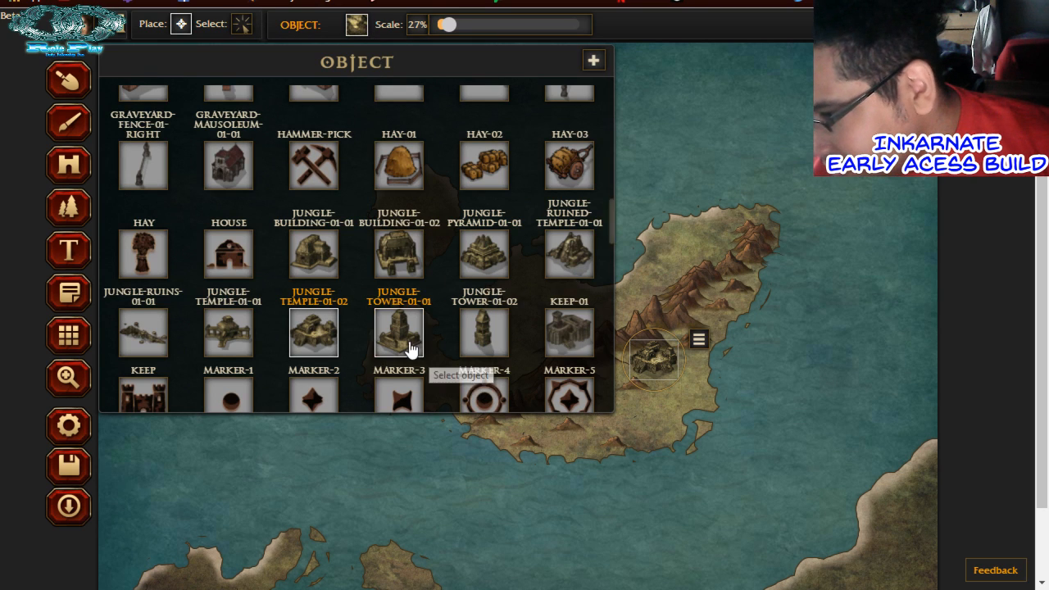
pyautogui.click(574, 271)
pyautogui.moveTo(447, 25); pyautogui.dragTo(449, 35)
pyautogui.click(534, 264)
pyautogui.scroll(-2, 525, 205)
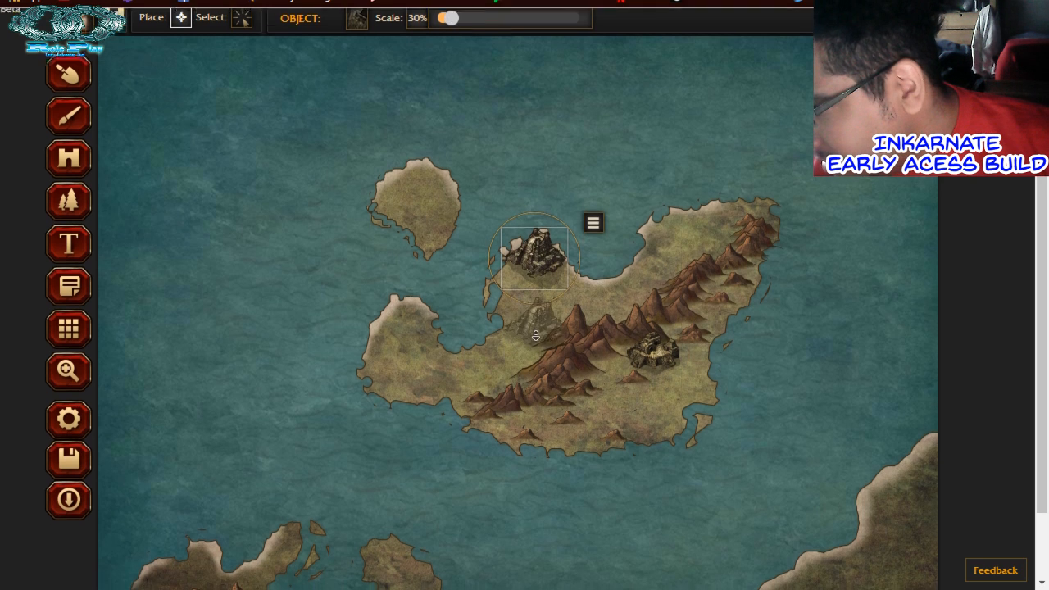
pyautogui.scroll(2, 524, 164)
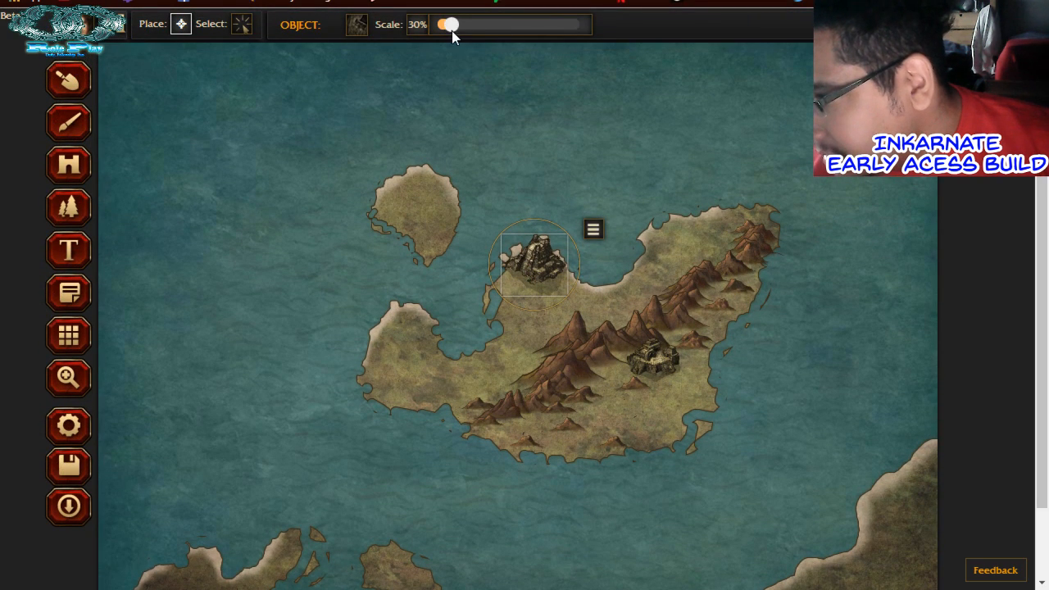
pyautogui.moveTo(450, 27); pyautogui.dragTo(438, 30)
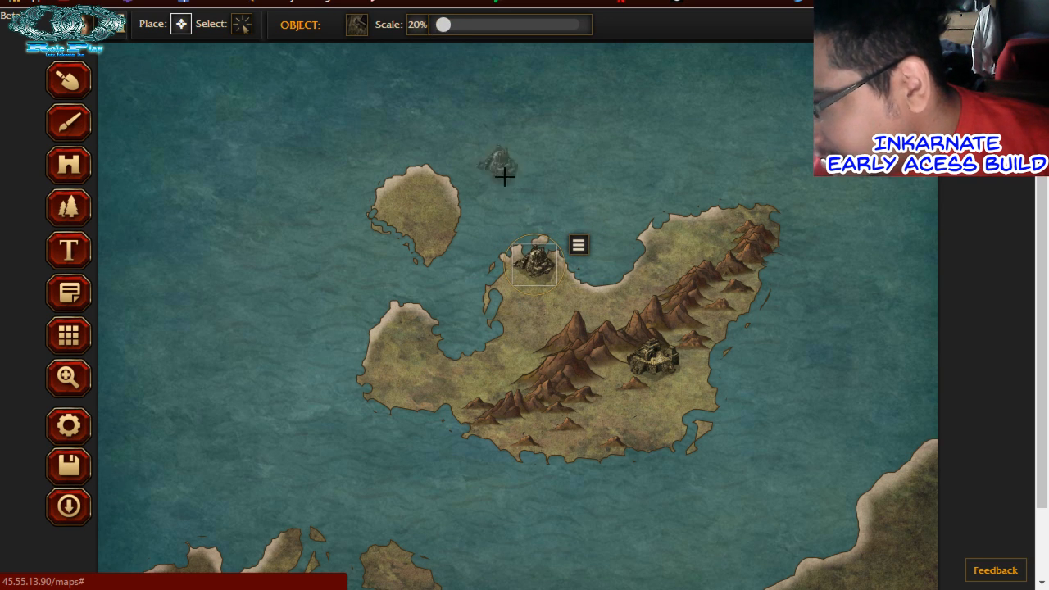
pyautogui.moveTo(538, 259); pyautogui.dragTo(564, 304)
pyautogui.moveTo(606, 375); pyautogui.dragTo(584, 401)
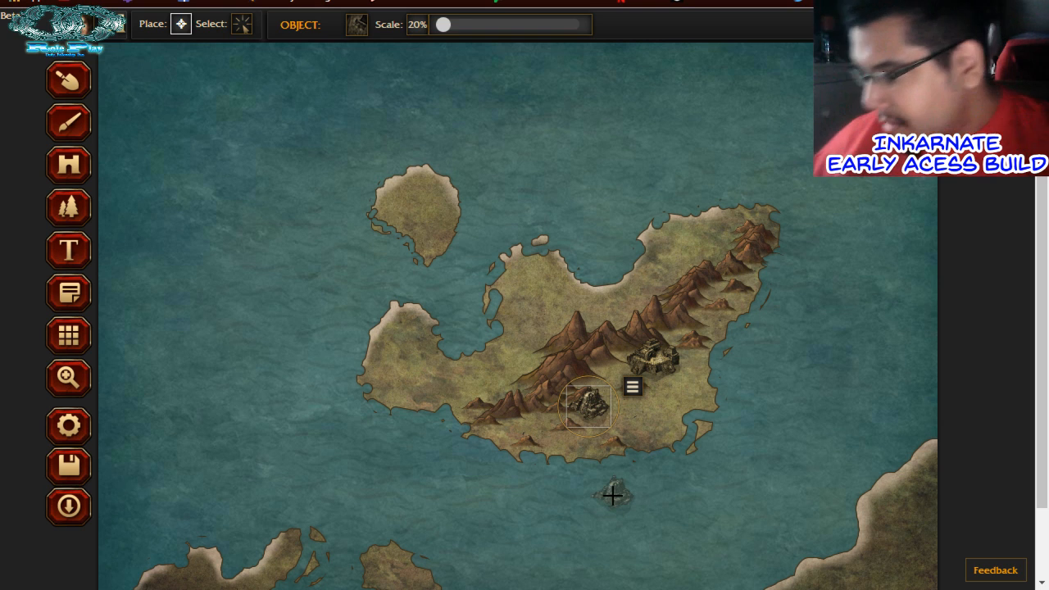
# Place the Jungle-Temple-01-01 object at 20% scale just north of the central range's western end
pyautogui.click(357, 24)
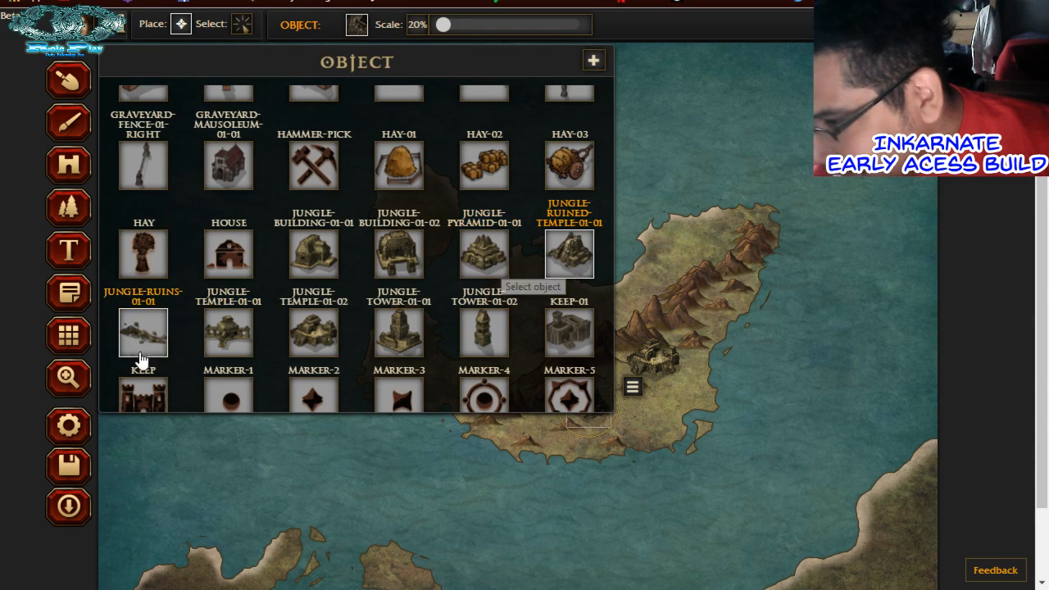
pyautogui.click(221, 336)
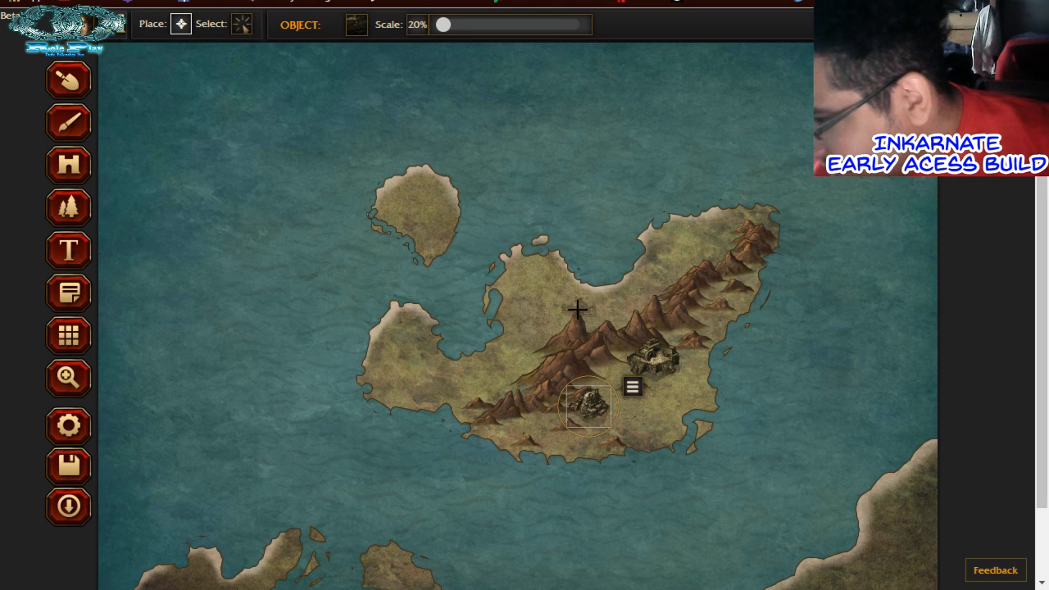
pyautogui.click(474, 383)
# Place the Jungle-Ruins-01-01 object at 20% scale in the main island's northeast, beside the range, and nudge it slightly southwest
pyautogui.click(357, 29)
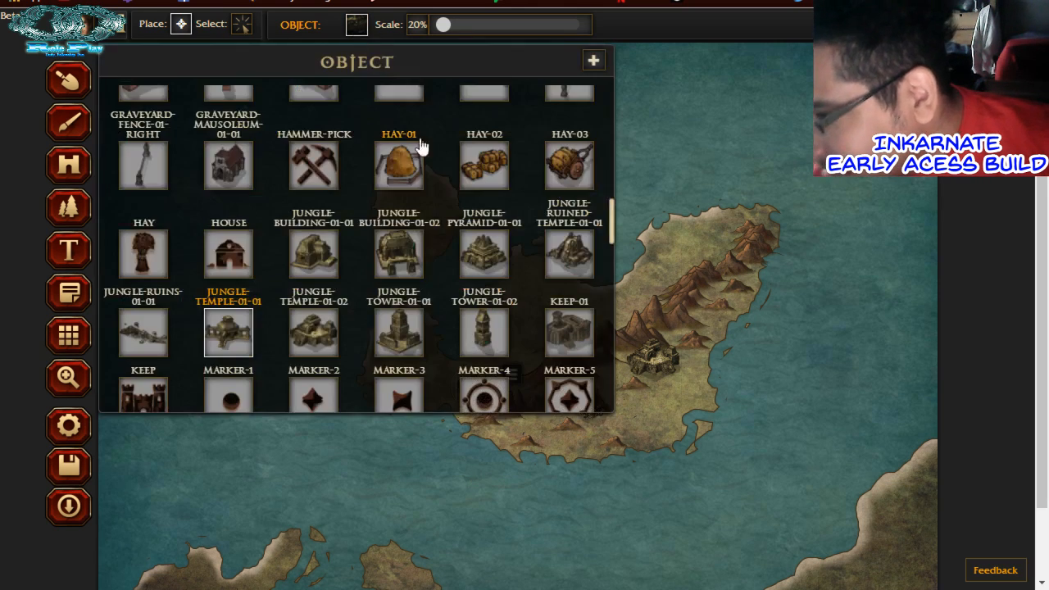
pyautogui.click(180, 332)
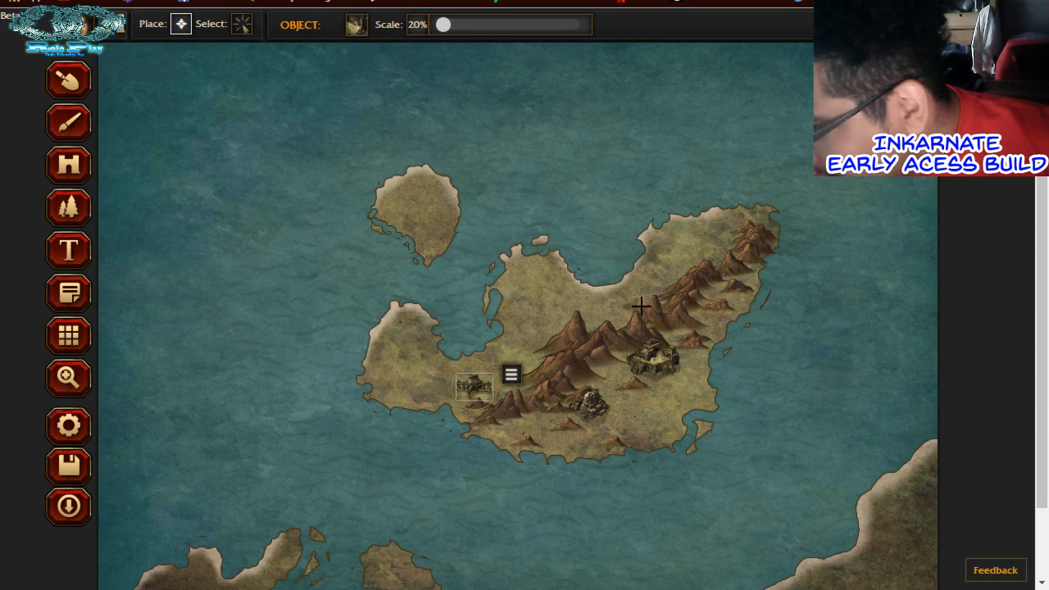
pyautogui.click(709, 242)
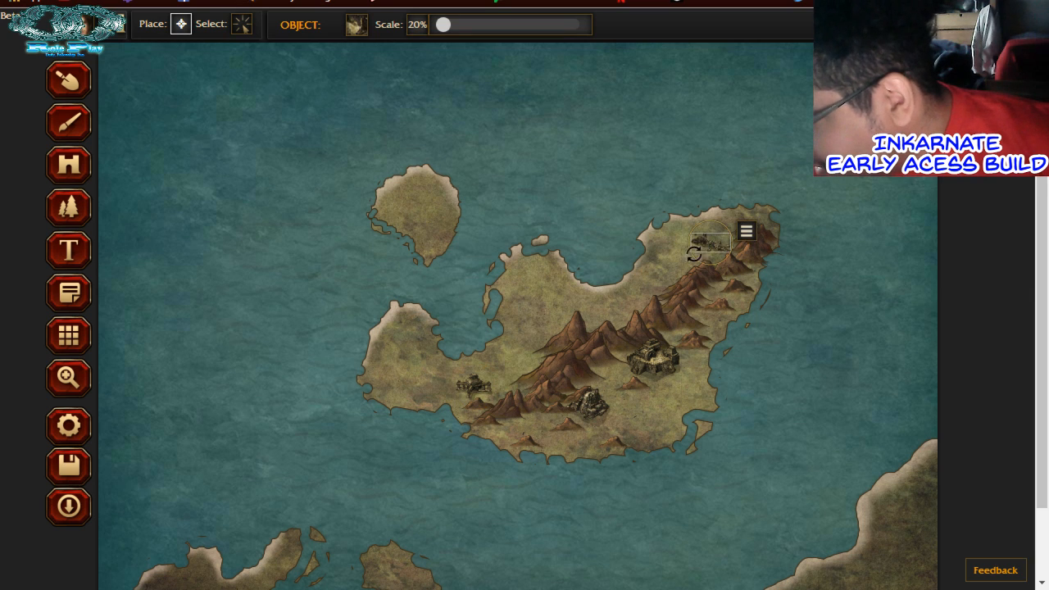
pyautogui.moveTo(704, 244)
pyautogui.mouseDown()
pyautogui.moveTo(685, 247)
pyautogui.moveTo(698, 250)
pyautogui.mouseUp()
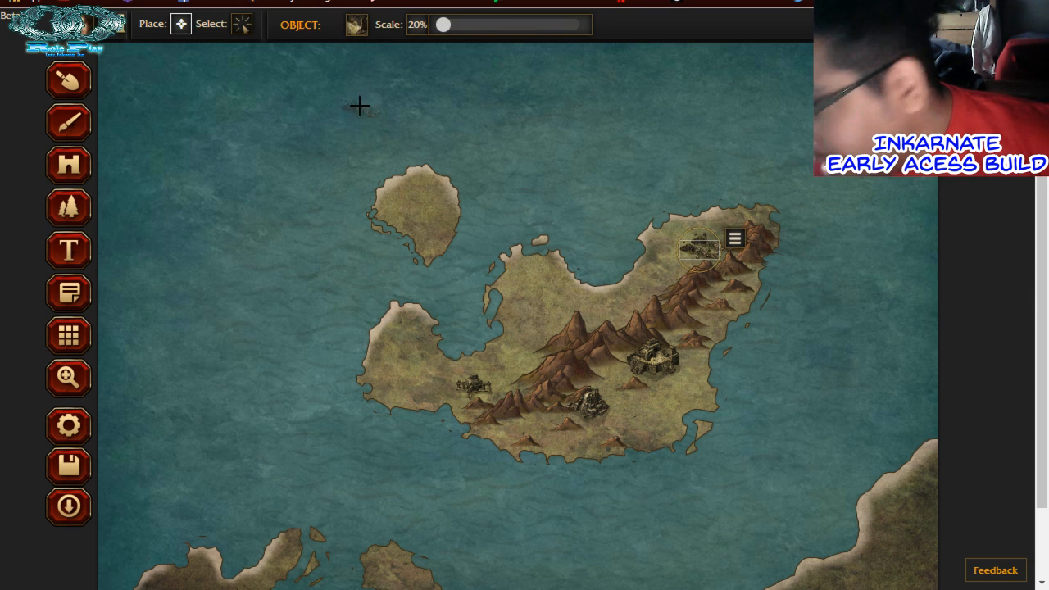
# Place the Jungle-Building-01-01 object at 20% scale near the northeastern ruins and move it onto them
pyautogui.click(360, 28)
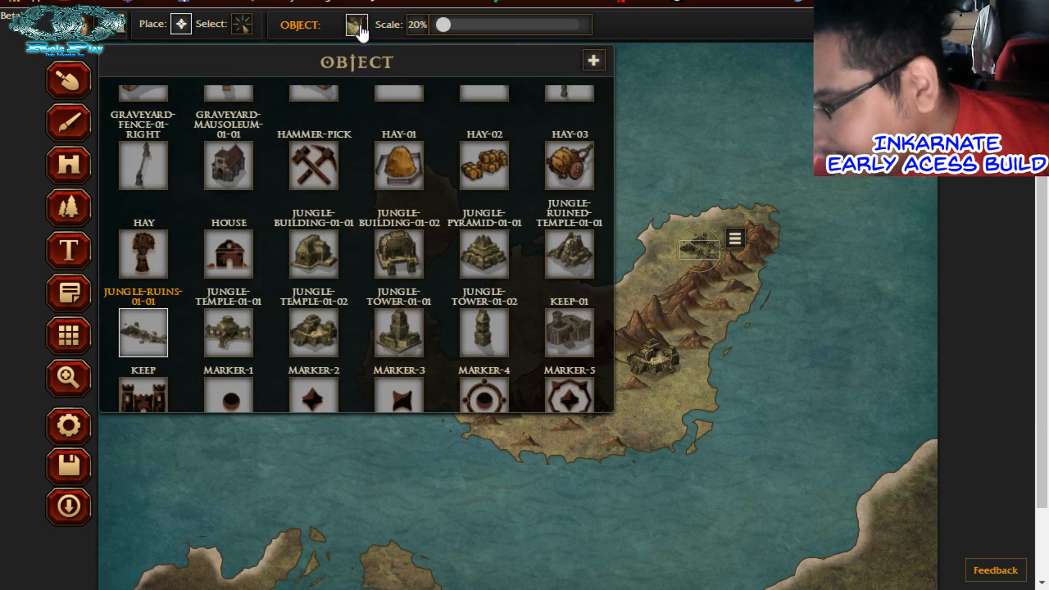
pyautogui.click(319, 256)
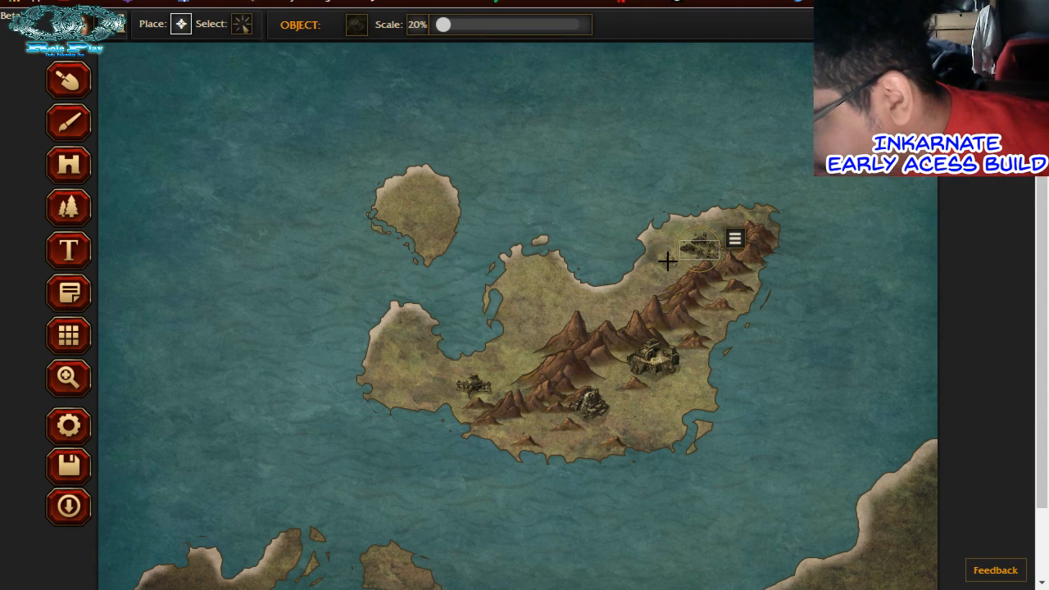
pyautogui.click(667, 261)
pyautogui.moveTo(669, 262); pyautogui.dragTo(707, 243)
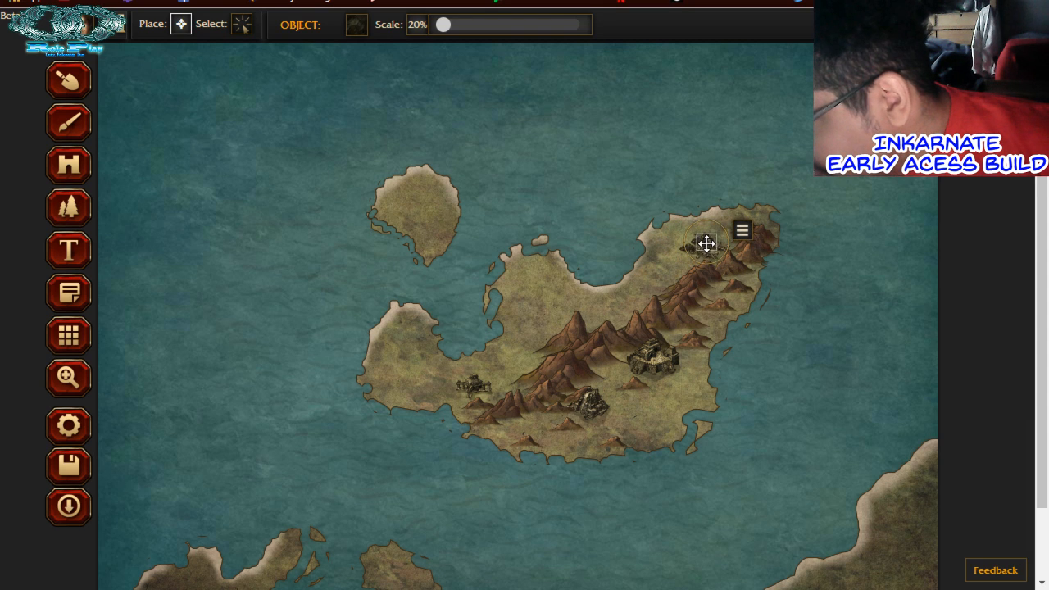
# Select the overlapping objects in the northeastern ruins cluster, nudge them slightly north, and pull one ruins piece out to the southwest
pyautogui.click(243, 25)
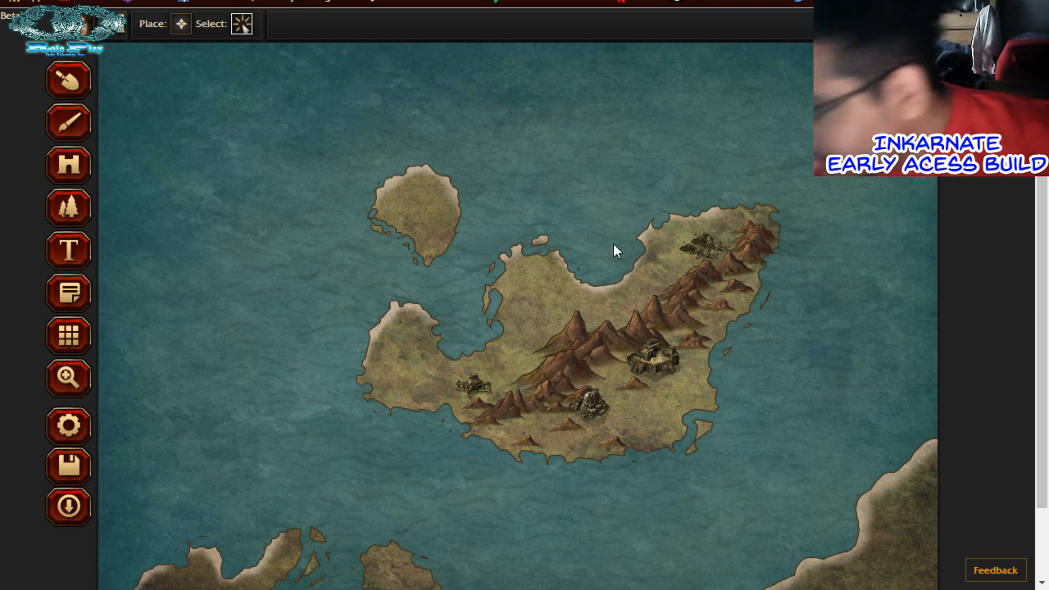
pyautogui.click(707, 244)
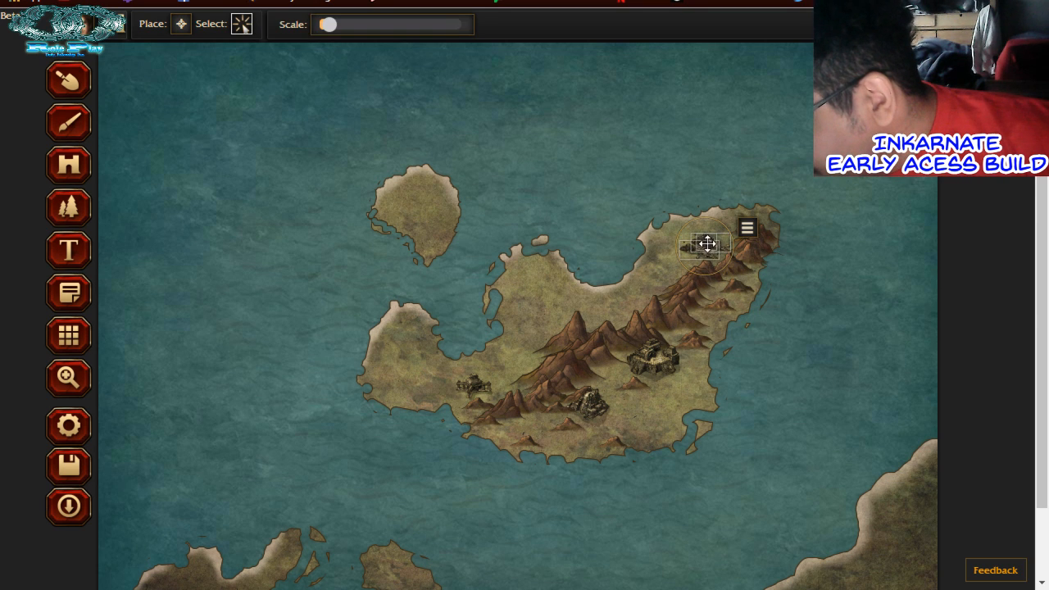
pyautogui.click(753, 258)
pyautogui.click(709, 242)
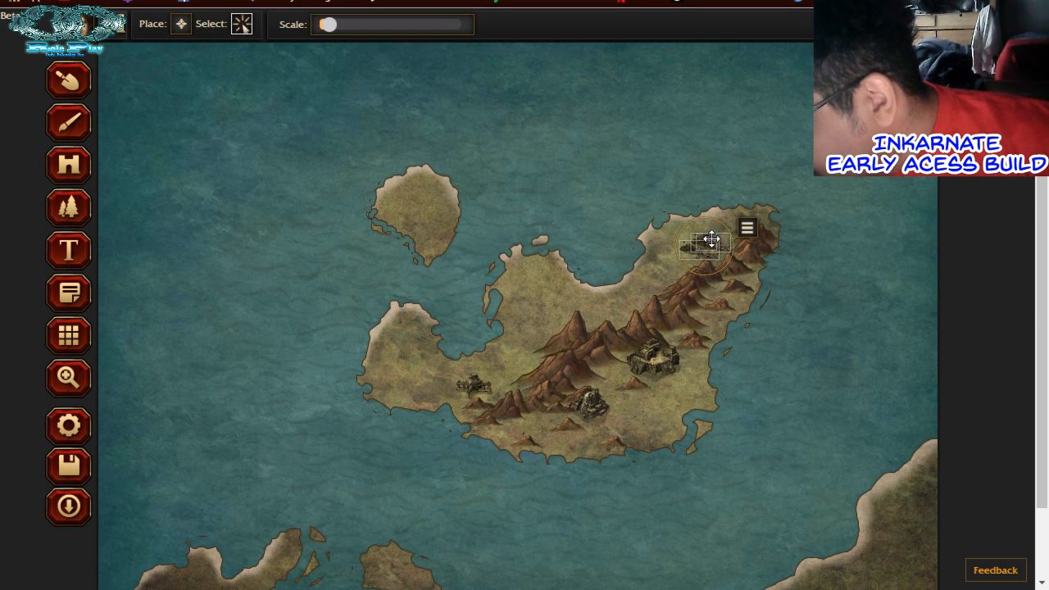
pyautogui.click(767, 288)
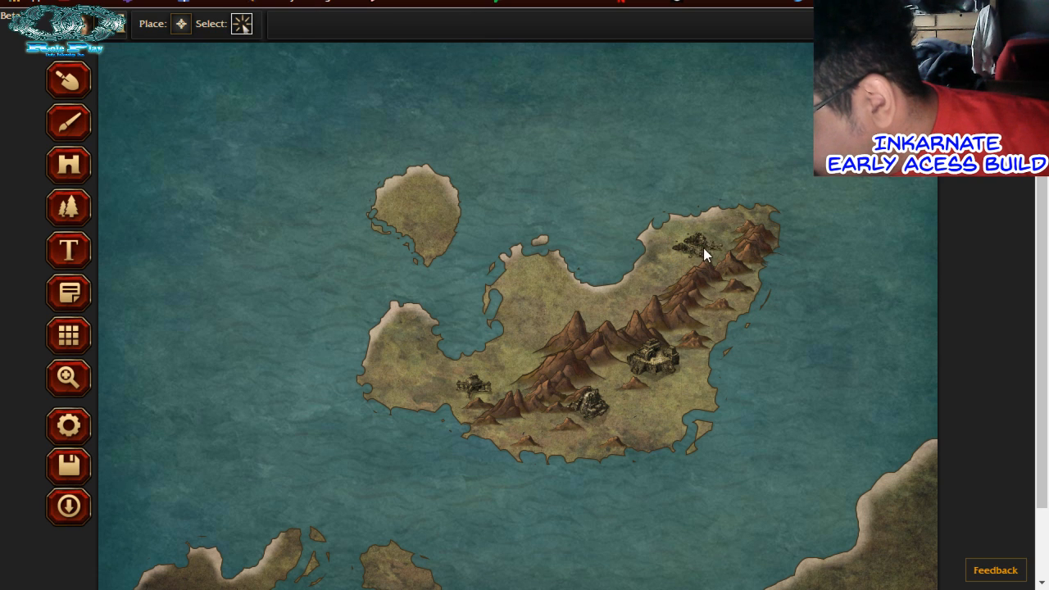
pyautogui.click(700, 241)
pyautogui.moveTo(702, 242); pyautogui.dragTo(706, 238)
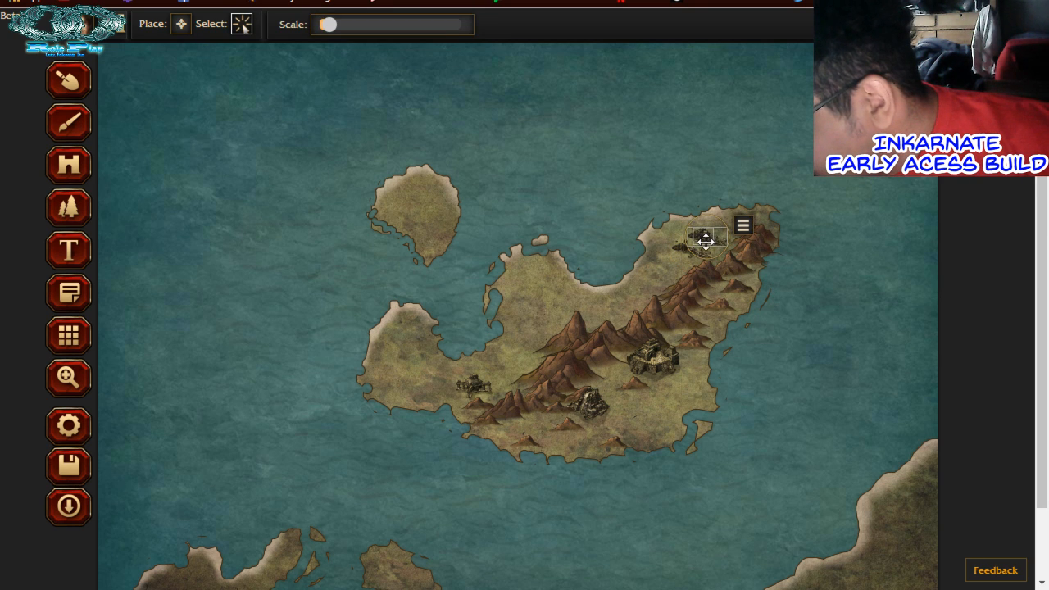
pyautogui.click(820, 279)
pyautogui.click(703, 236)
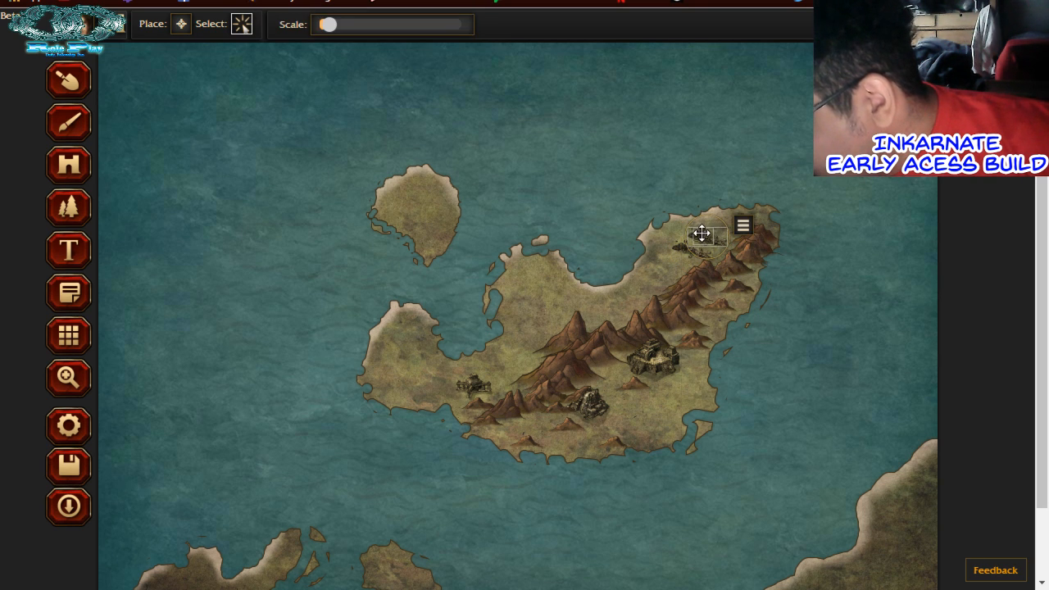
pyautogui.click(800, 282)
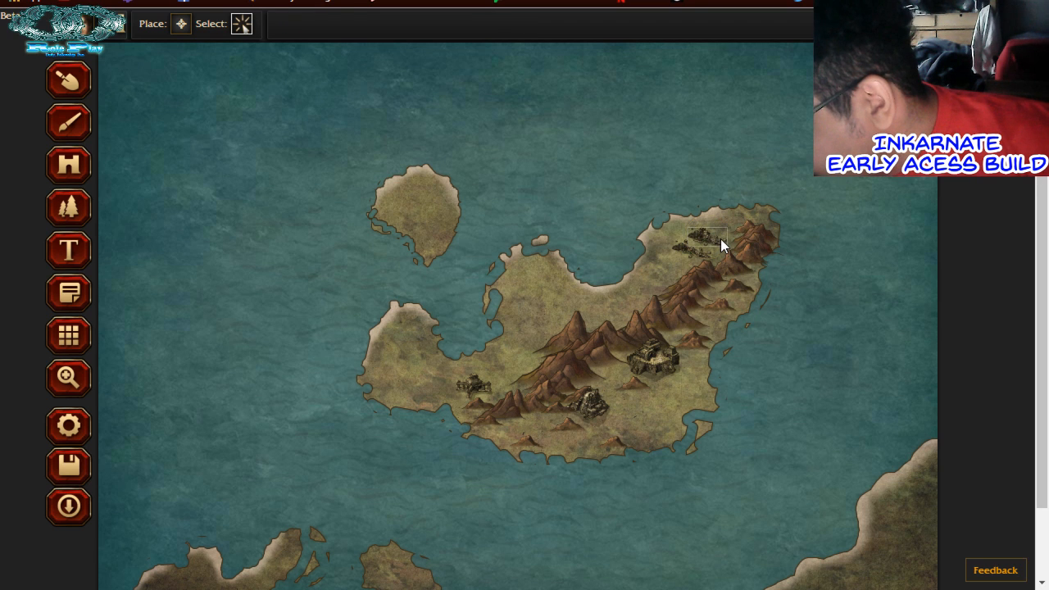
pyautogui.click(720, 239)
pyautogui.moveTo(721, 239); pyautogui.dragTo(680, 263)
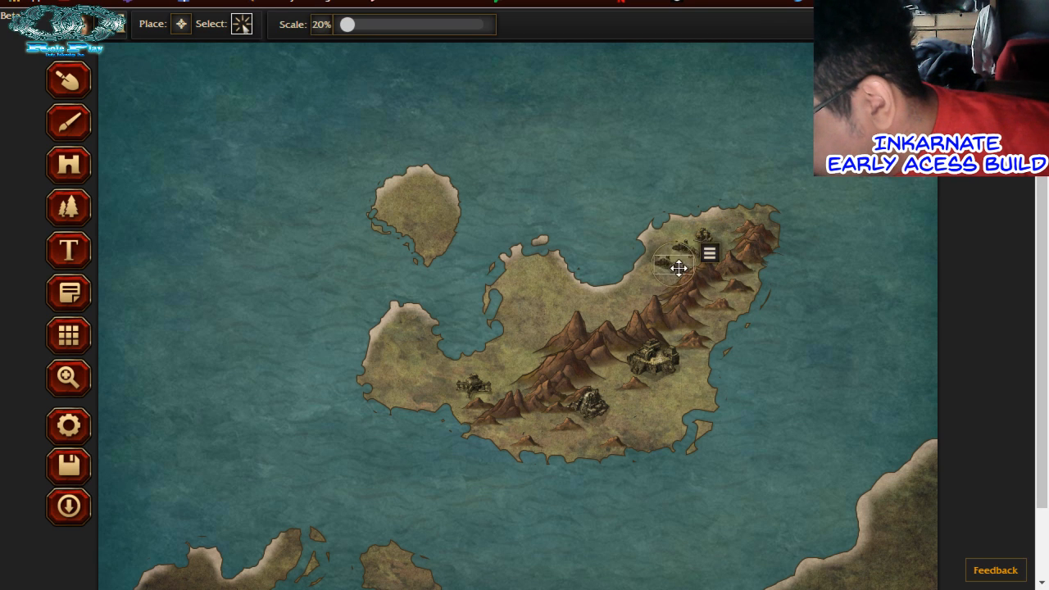
# Set the northeastern jungle building's scale to 26% and move it slightly southeast among the ruins
pyautogui.click(703, 231)
pyautogui.click(704, 236)
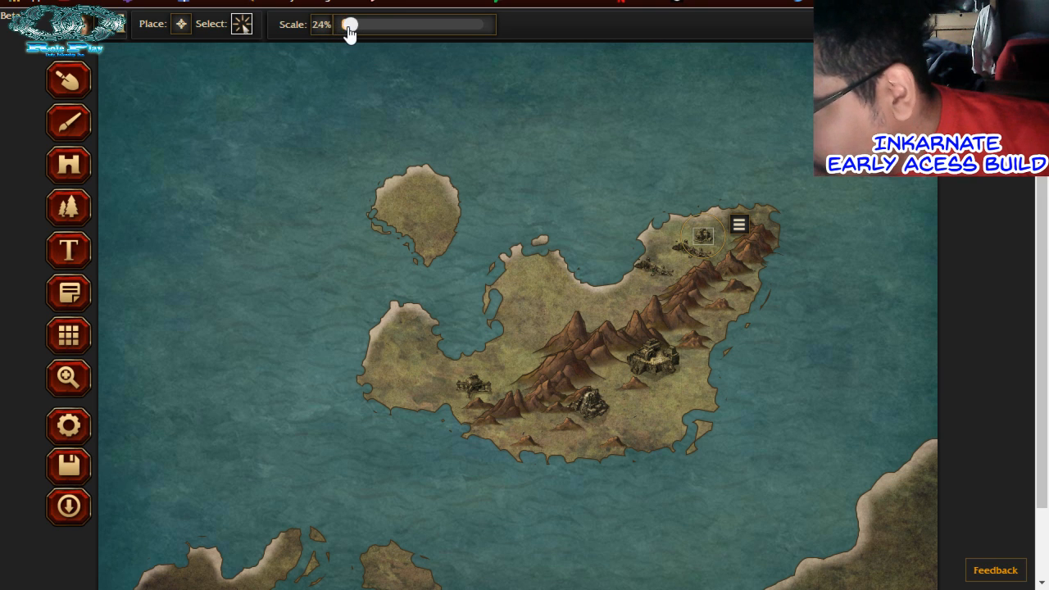
pyautogui.moveTo(349, 31); pyautogui.dragTo(350, 32)
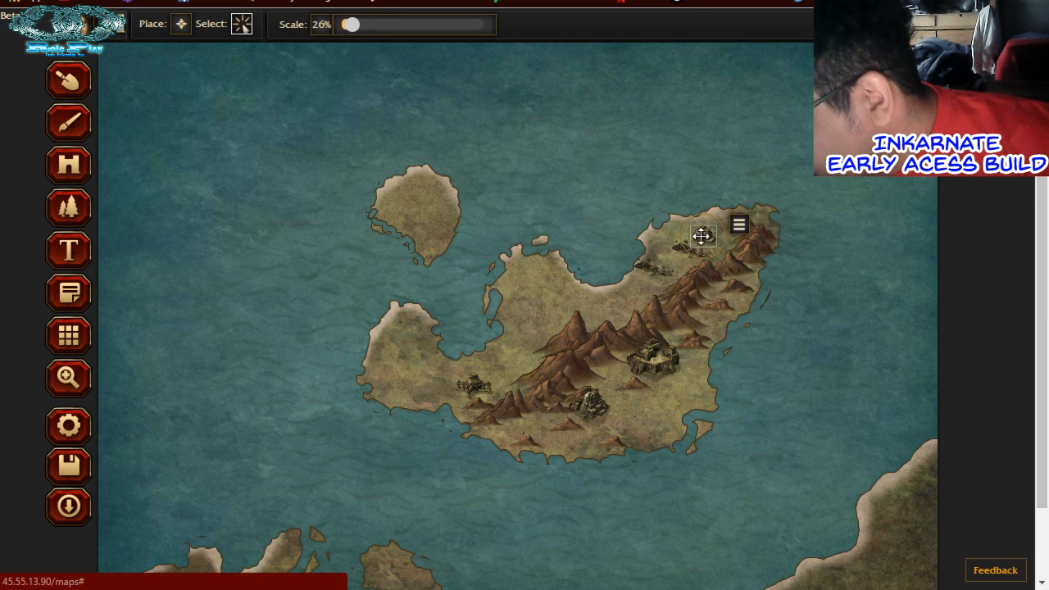
pyautogui.moveTo(701, 236)
pyautogui.mouseDown()
pyautogui.moveTo(693, 258)
pyautogui.moveTo(717, 230)
pyautogui.moveTo(711, 240)
pyautogui.mouseUp()
pyautogui.click(796, 335)
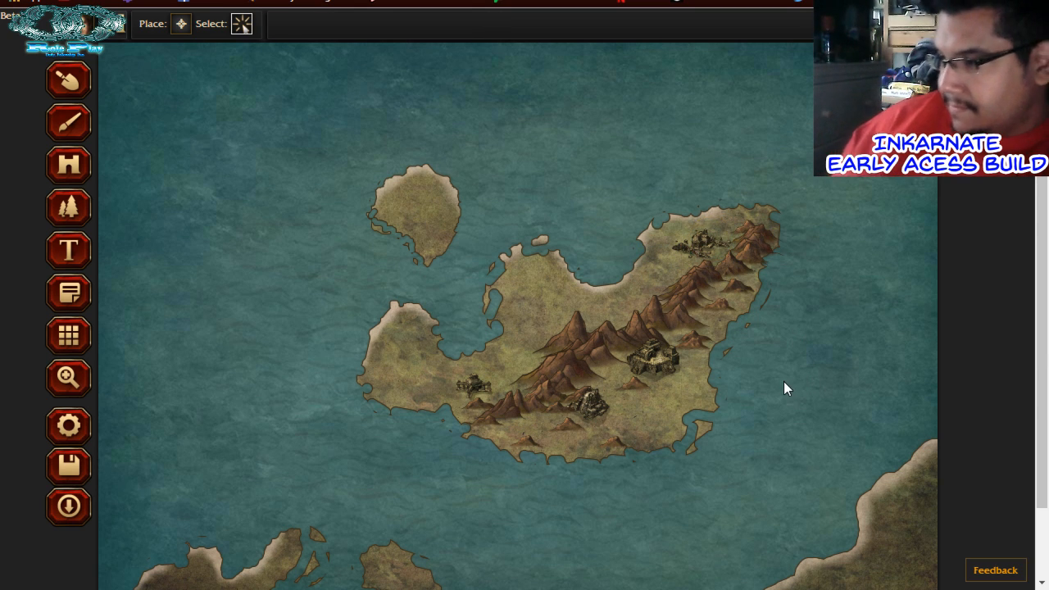
# Choose a different structure from the object library and place it on the southwestern island's western end, northwest of its mountains
pyautogui.scroll(-1, 783, 386)
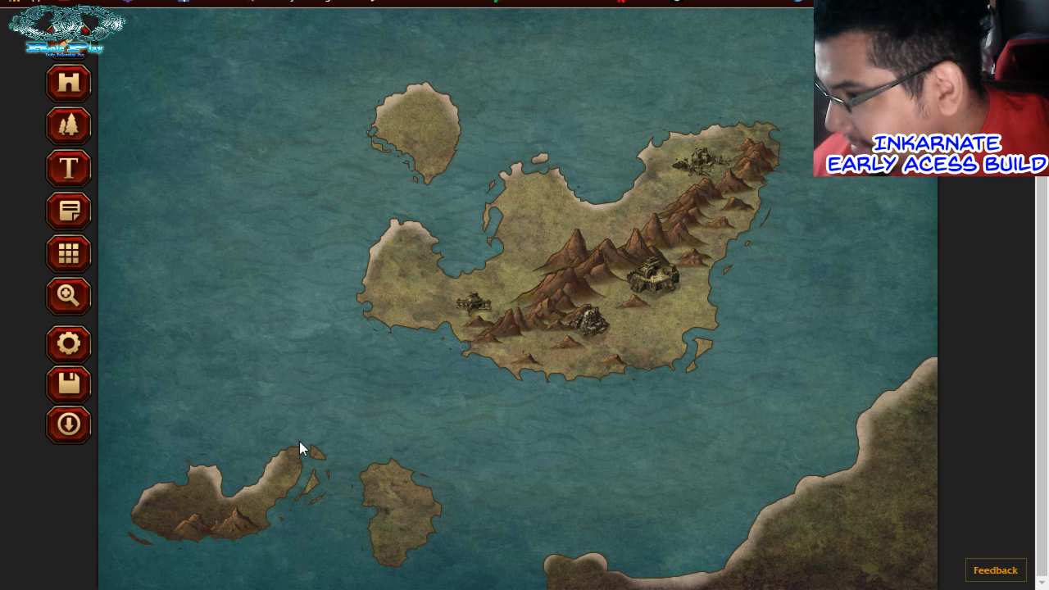
pyautogui.scroll(1, 300, 441)
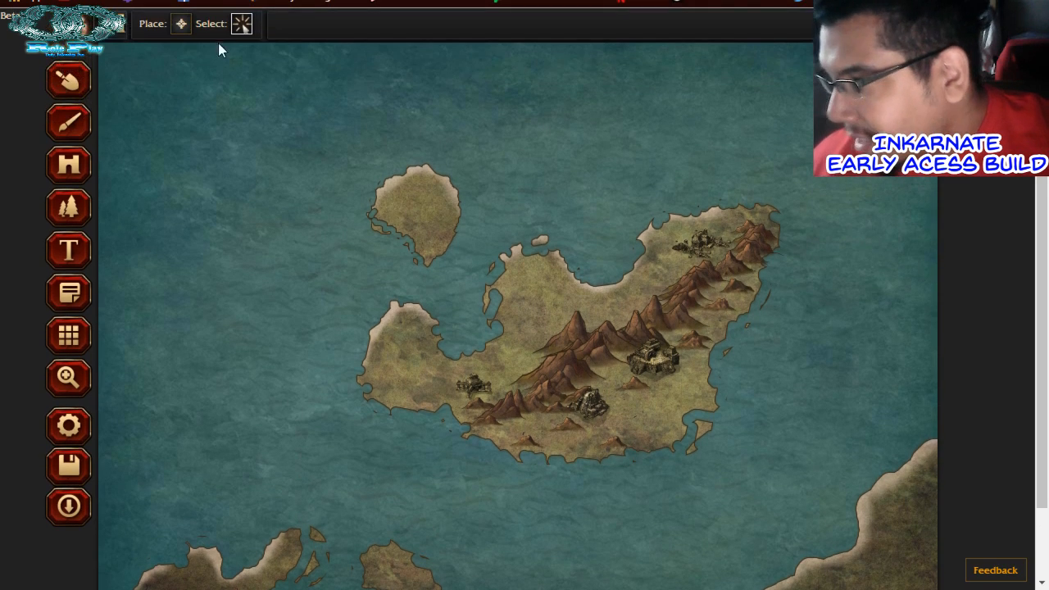
pyautogui.click(181, 25)
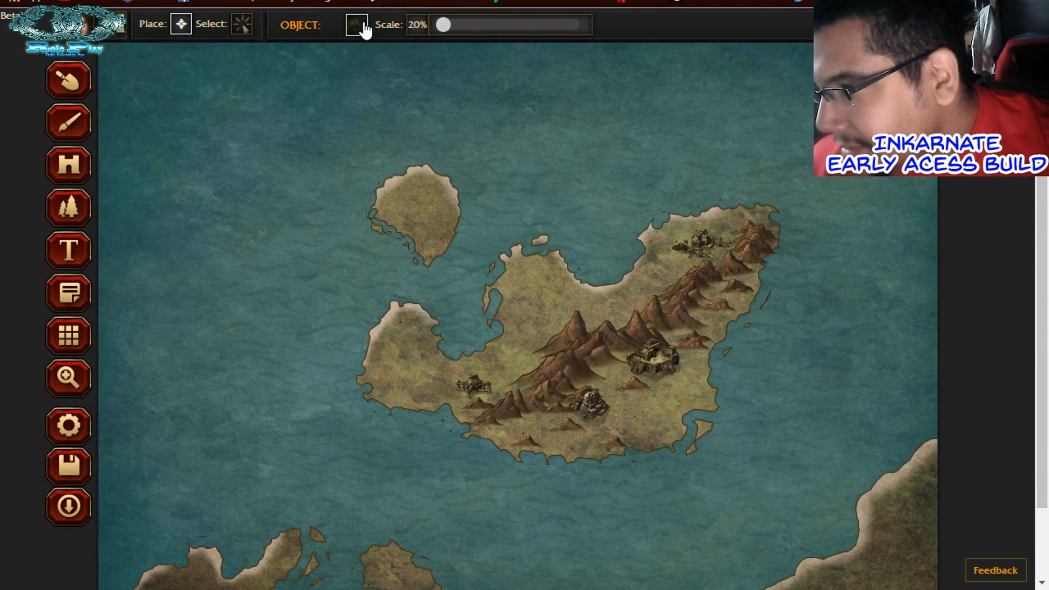
pyautogui.click(365, 30)
pyautogui.scroll(-1, 351, 236)
pyautogui.scroll(3, 351, 237)
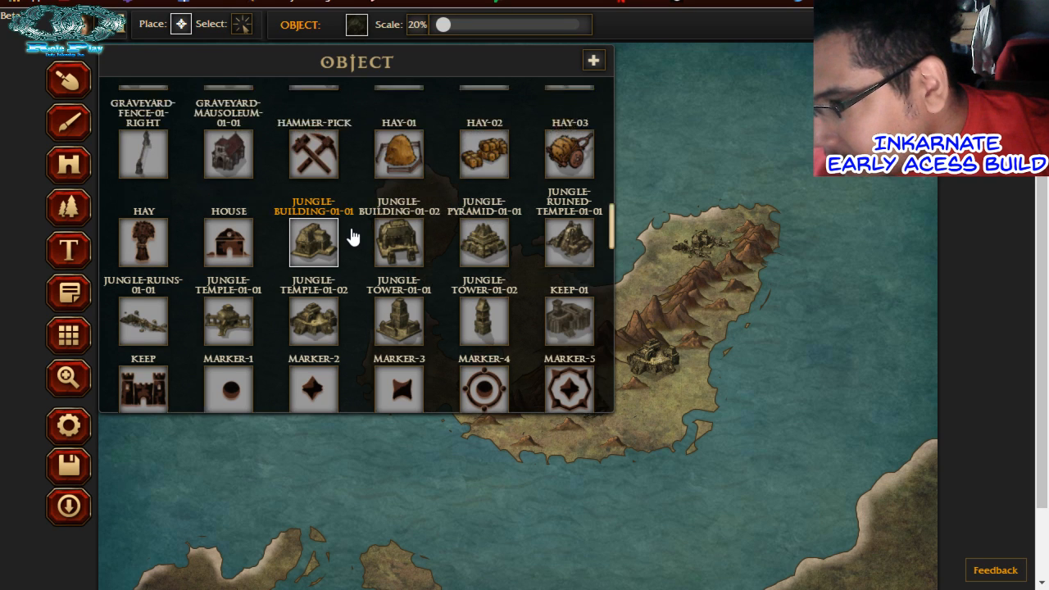
pyautogui.scroll(1, 348, 252)
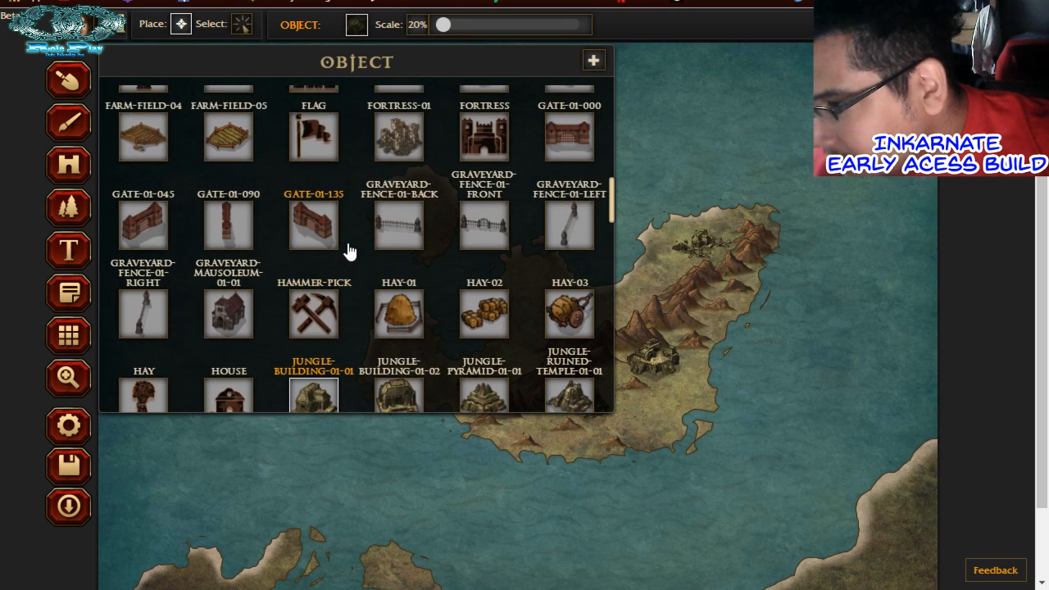
pyautogui.scroll(1, 348, 252)
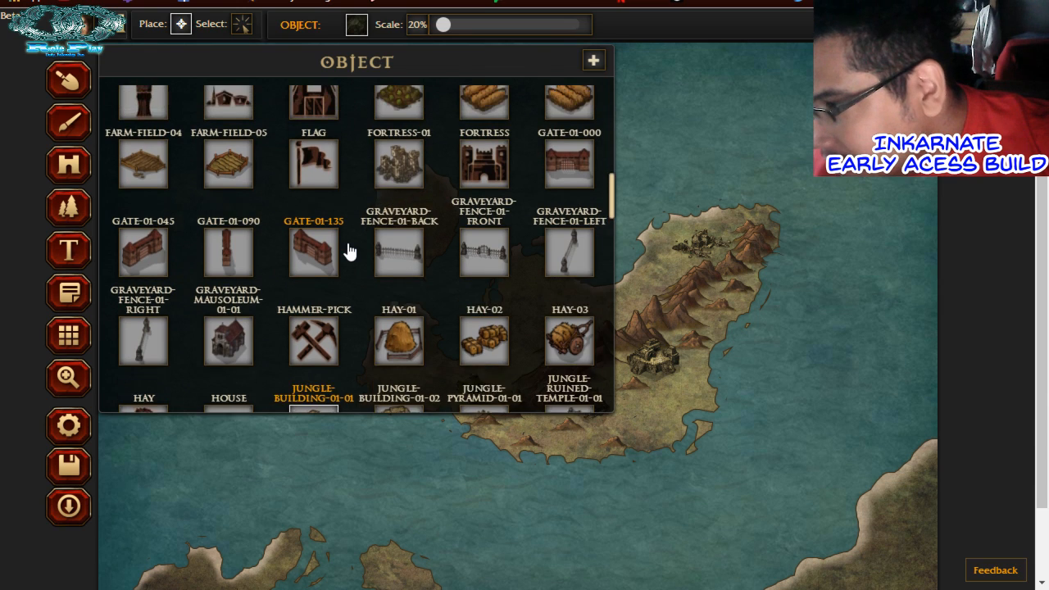
pyautogui.click(386, 216)
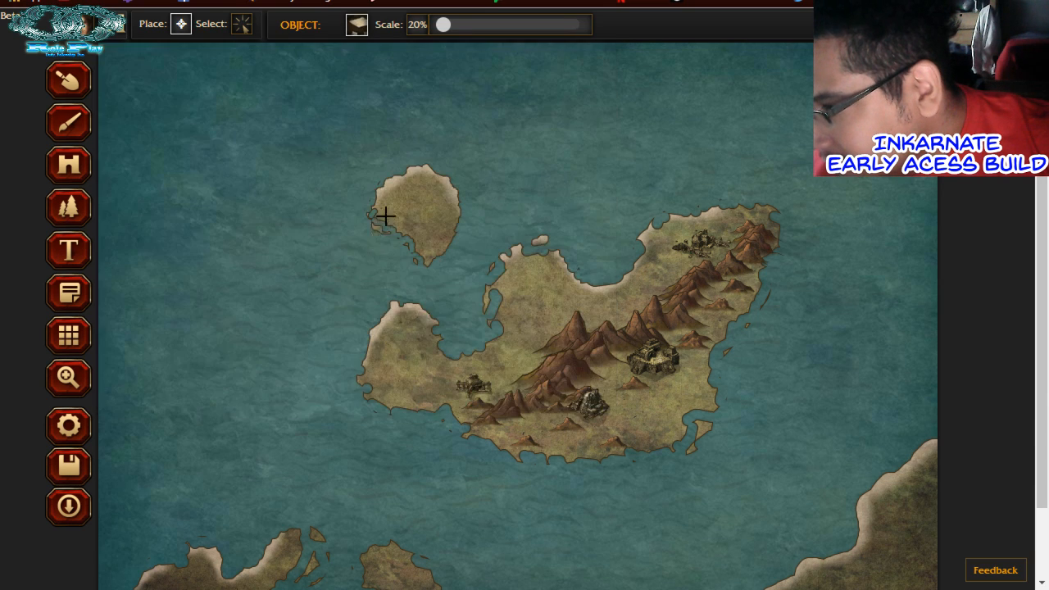
pyautogui.scroll(-2, 364, 298)
pyautogui.scroll(2, 479, 145)
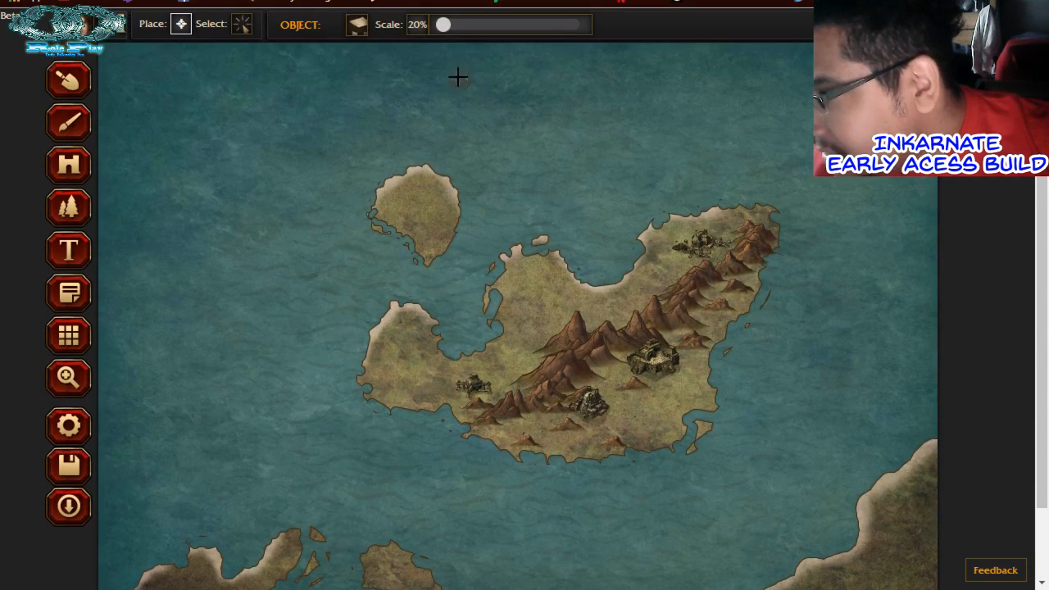
pyautogui.moveTo(445, 33); pyautogui.dragTo(446, 28)
pyautogui.scroll(-2, 169, 498)
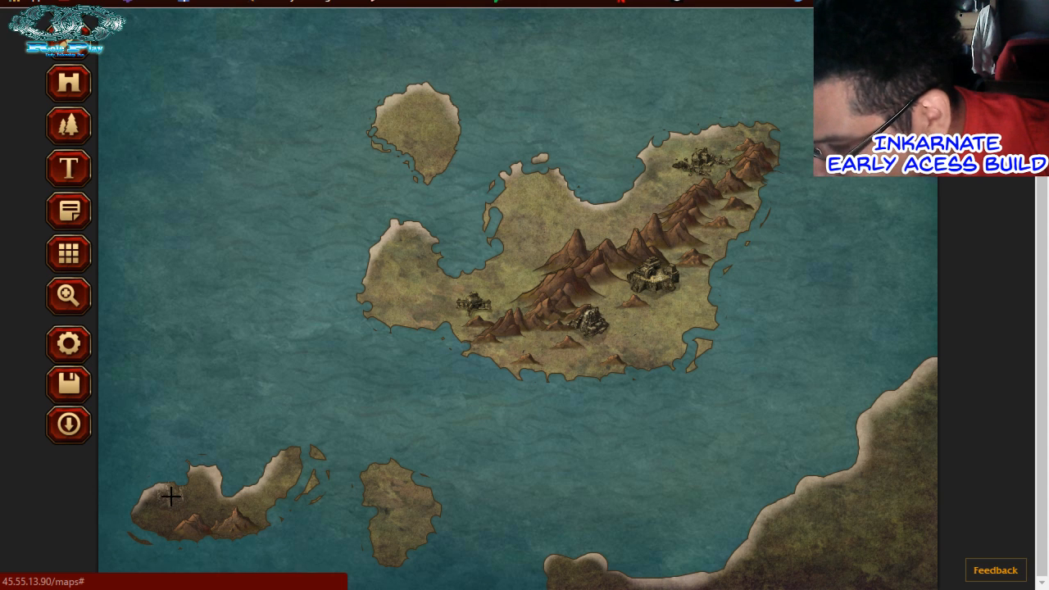
pyautogui.click(170, 495)
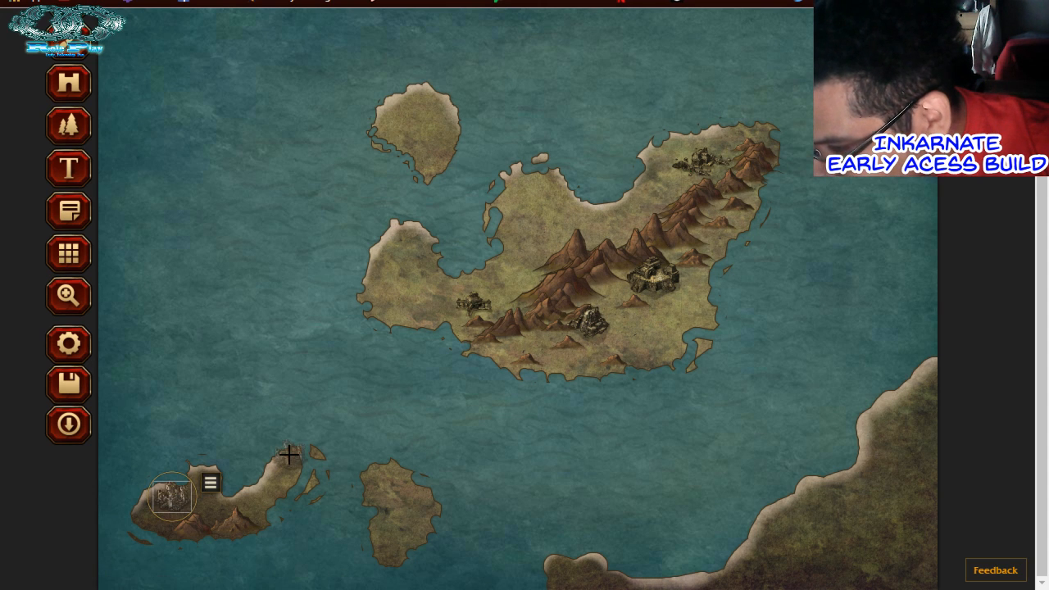
# Choose the Dwarven-Mine-01-01 object and place it at 31% scale in the sea north of the southwestern island
pyautogui.scroll(2, 267, 393)
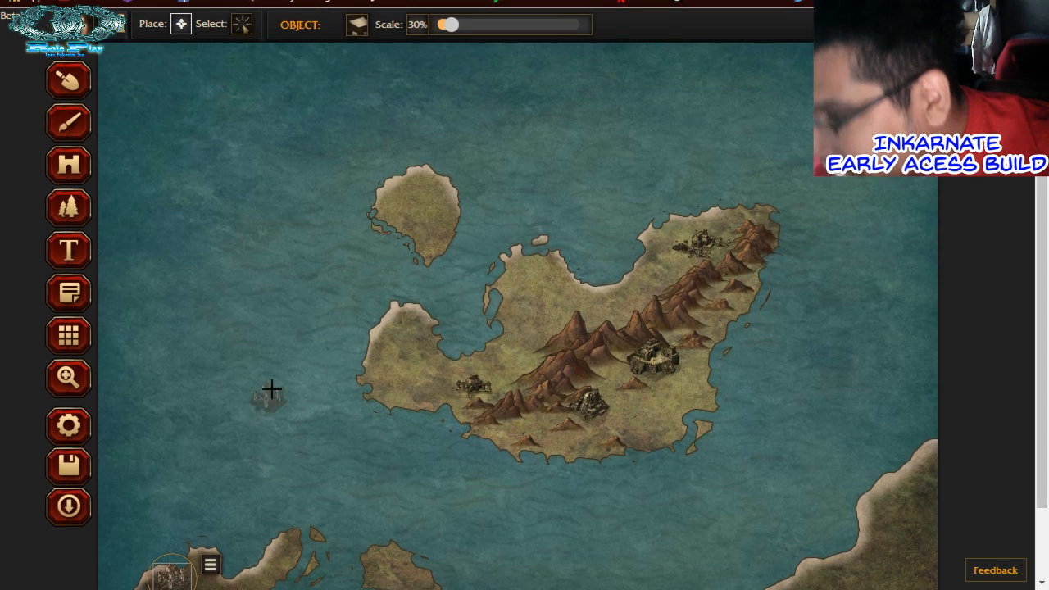
pyautogui.click(358, 27)
pyautogui.scroll(3, 378, 291)
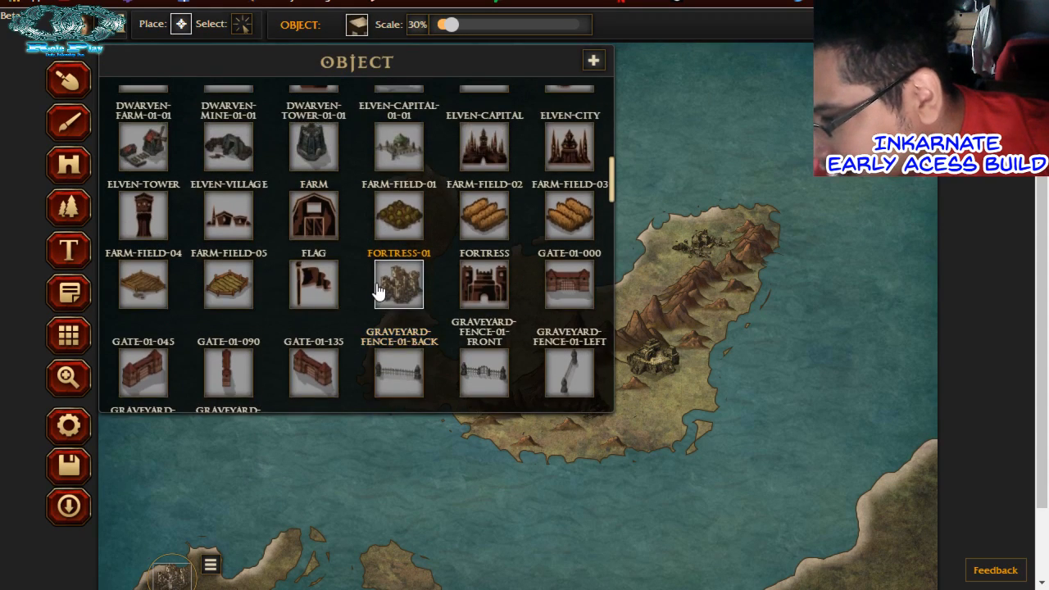
pyautogui.click(376, 286)
pyautogui.scroll(-2, 350, 333)
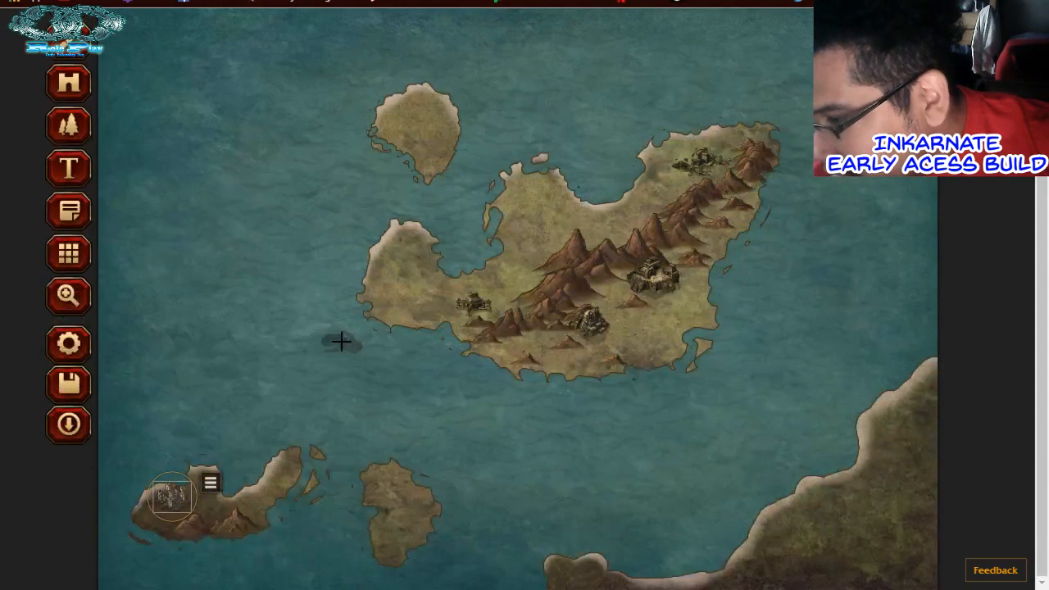
pyautogui.scroll(2, 473, 38)
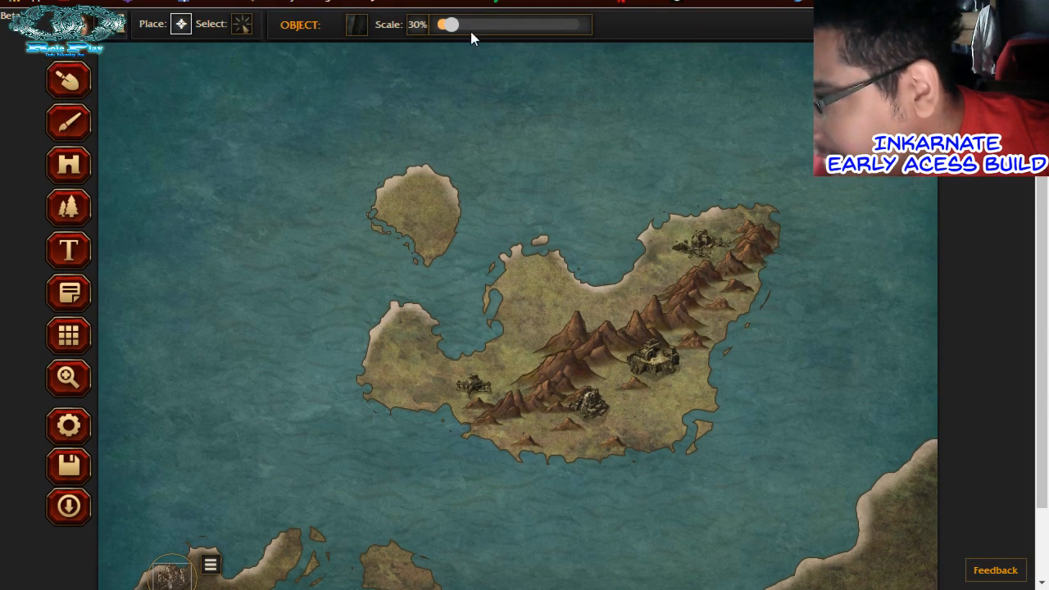
pyautogui.moveTo(441, 30); pyautogui.dragTo(450, 31)
pyautogui.scroll(-2, 289, 301)
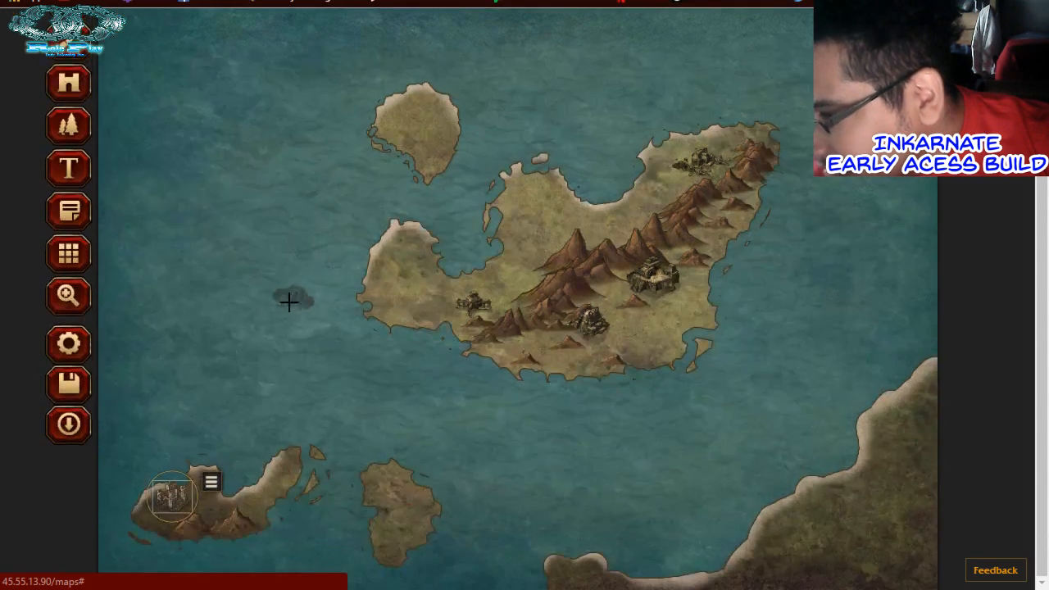
pyautogui.click(277, 371)
# Set the dwarven mine's scale to 20% and move it onto the southwestern island's south coast, by the western mountain
pyautogui.scroll(2, 448, 41)
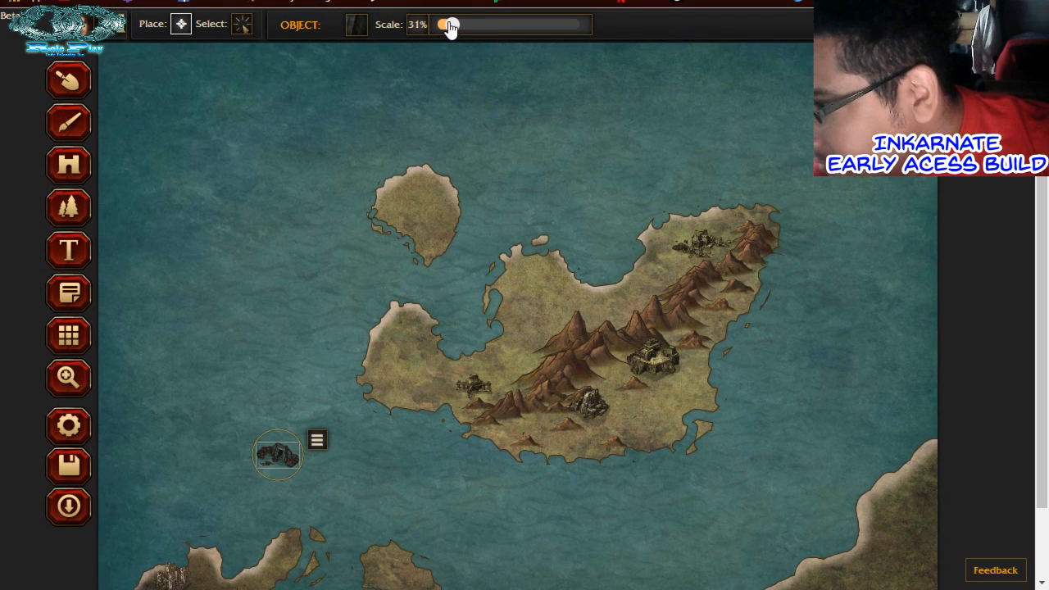
pyautogui.moveTo(450, 26); pyautogui.dragTo(444, 27)
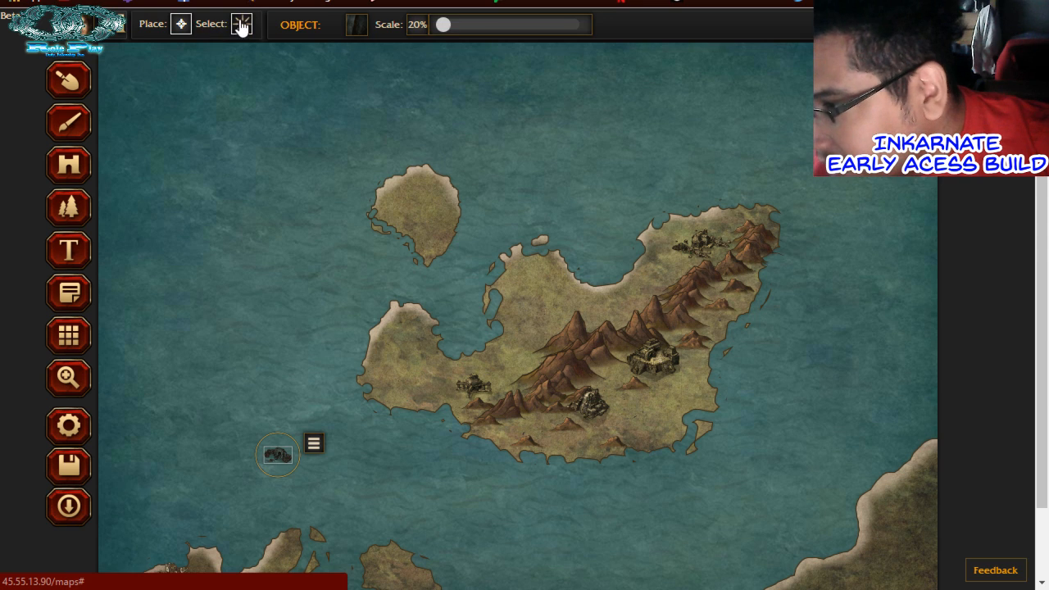
pyautogui.scroll(-1, 305, 191)
pyautogui.moveTo(281, 381); pyautogui.dragTo(182, 533)
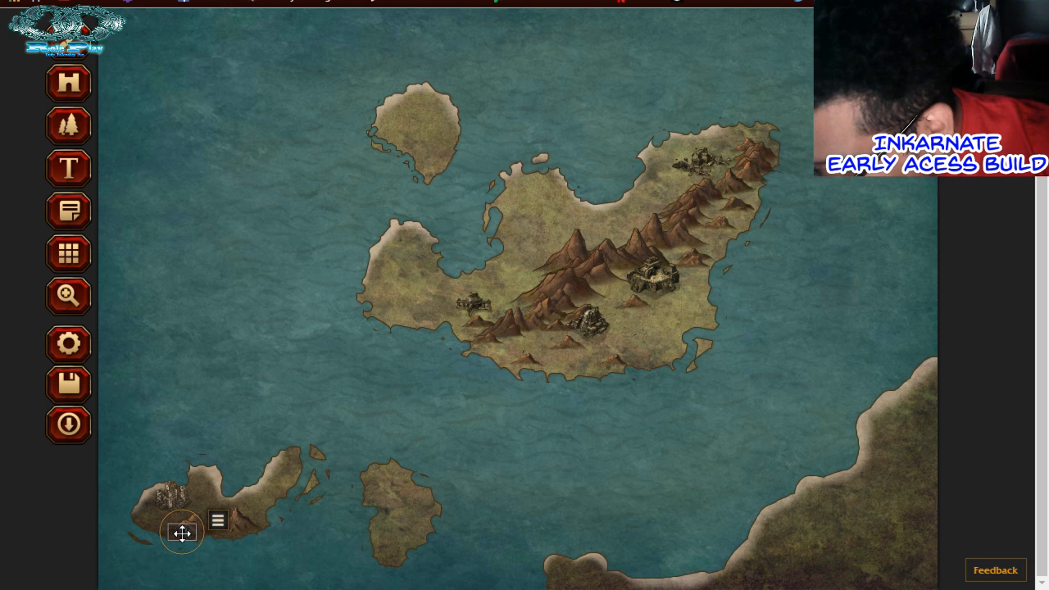
pyautogui.click(316, 550)
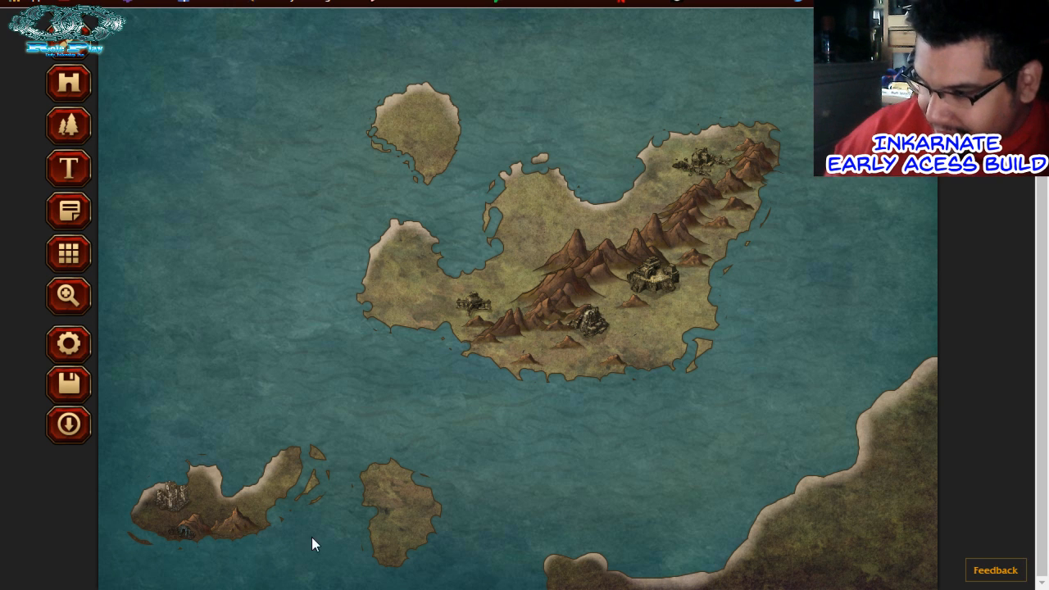
# Delete the fortress from the western end of the southwestern island
pyautogui.click(172, 499)
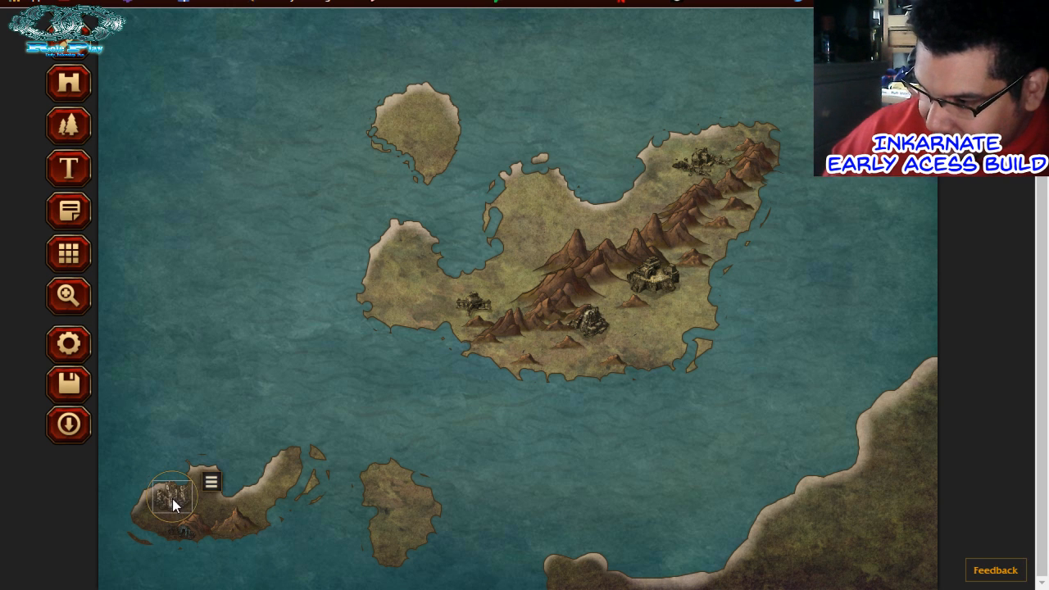
pyautogui.click(211, 484)
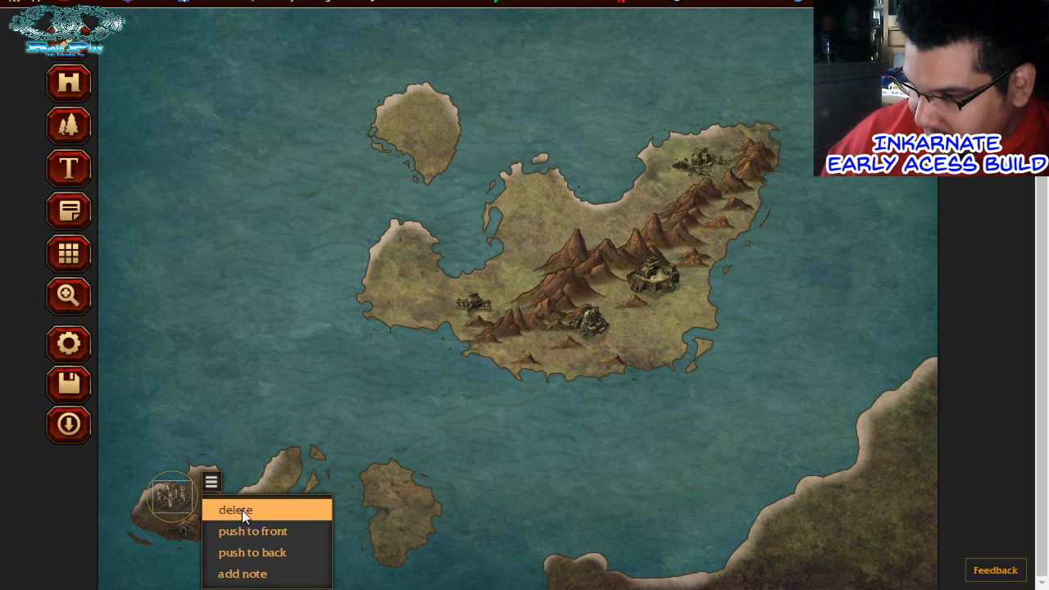
pyautogui.click(242, 510)
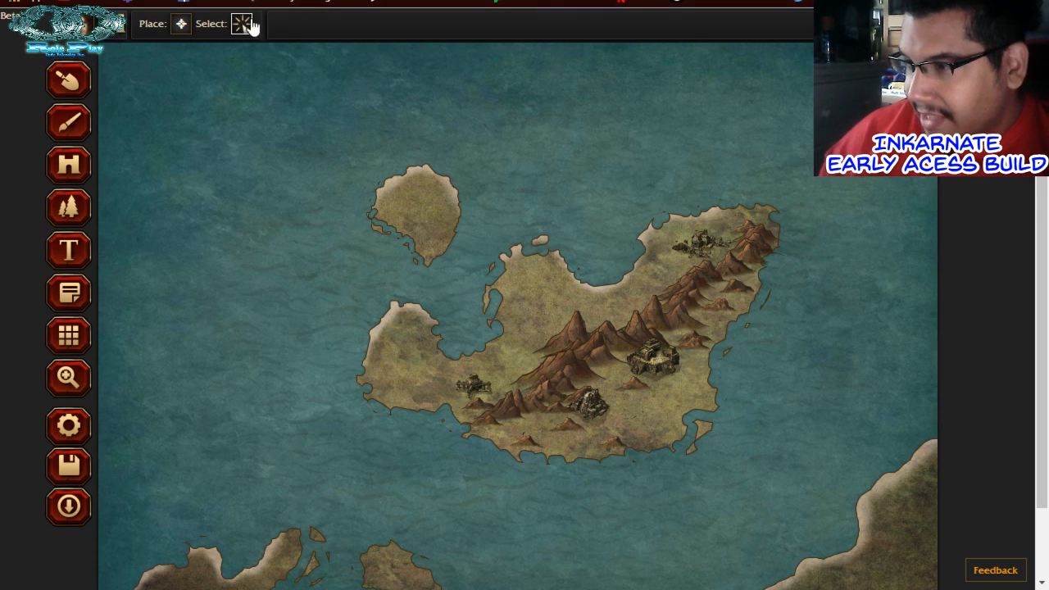
# Return to placing objects and choose Dock-02 from the object library
pyautogui.click(182, 25)
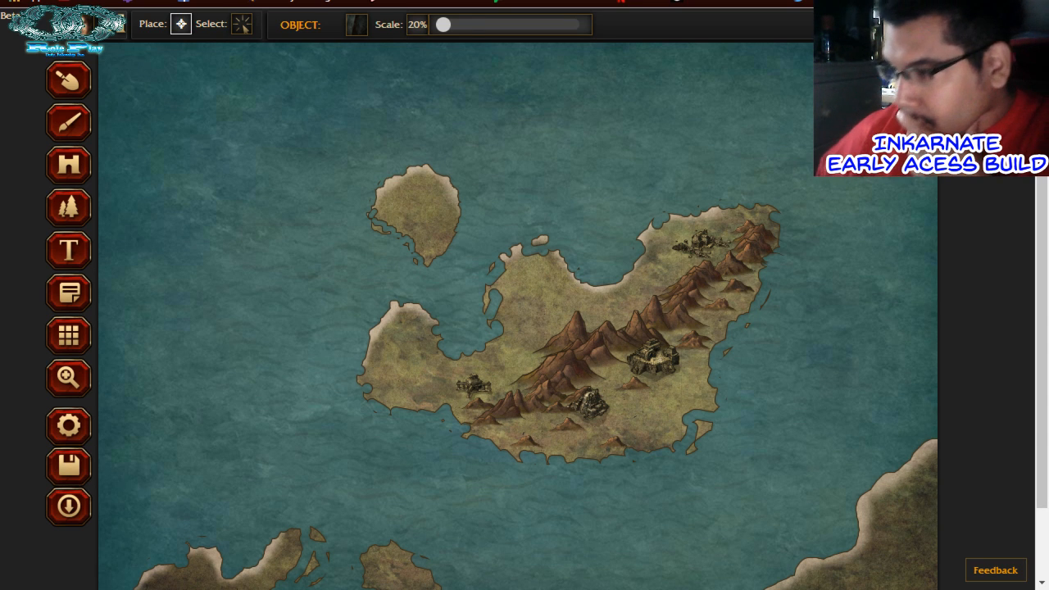
pyautogui.scroll(-1, 348, 303)
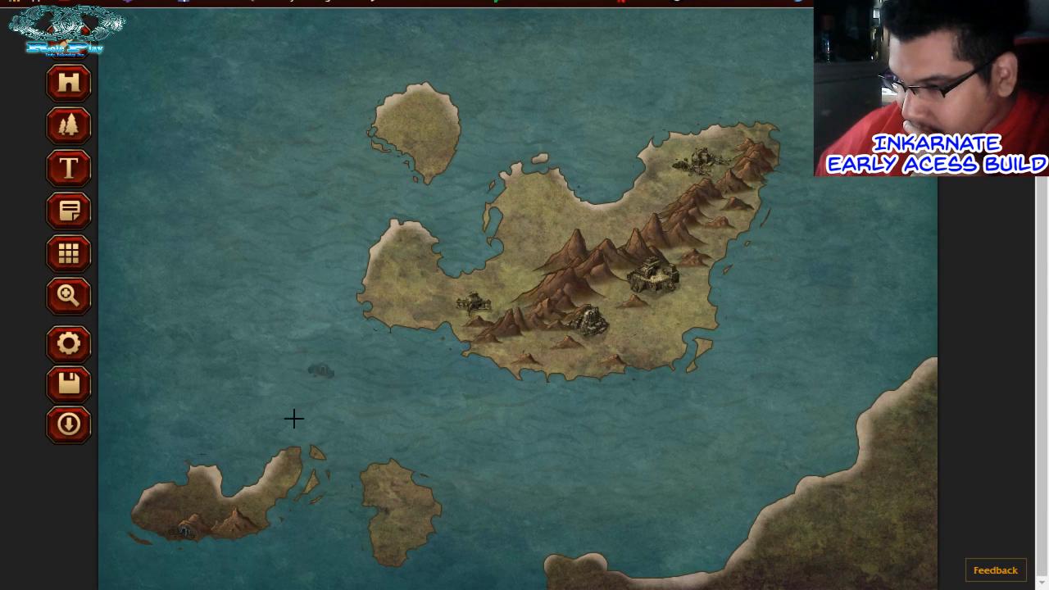
pyautogui.scroll(1, 244, 191)
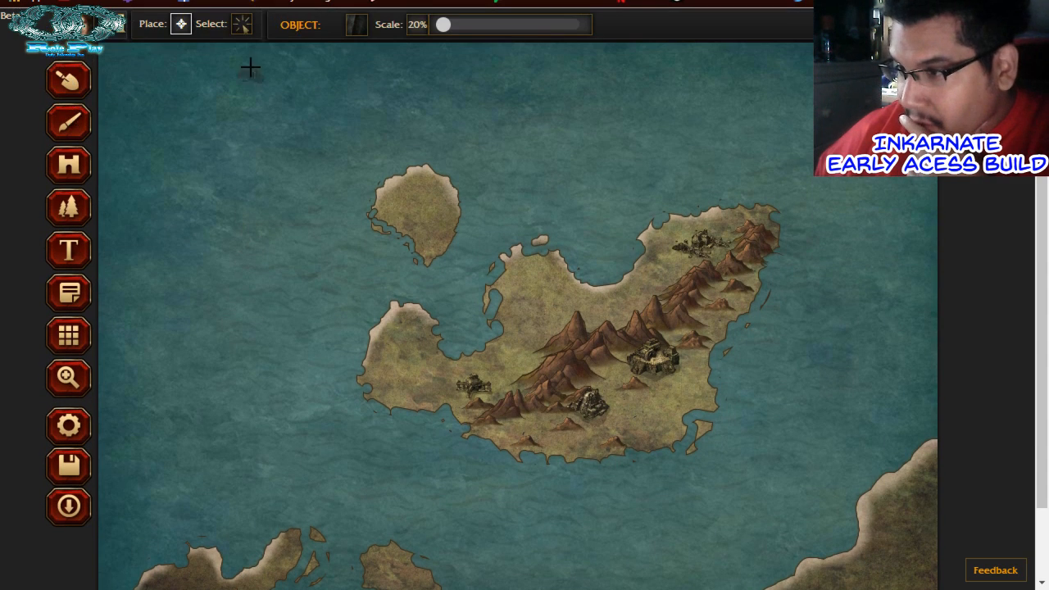
pyautogui.click(356, 26)
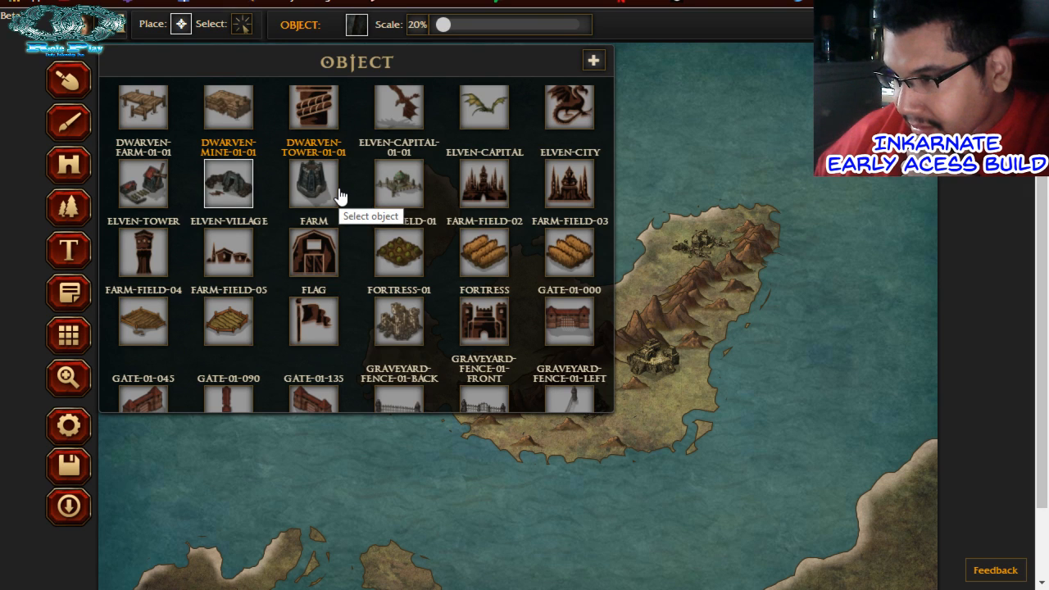
pyautogui.scroll(1, 340, 197)
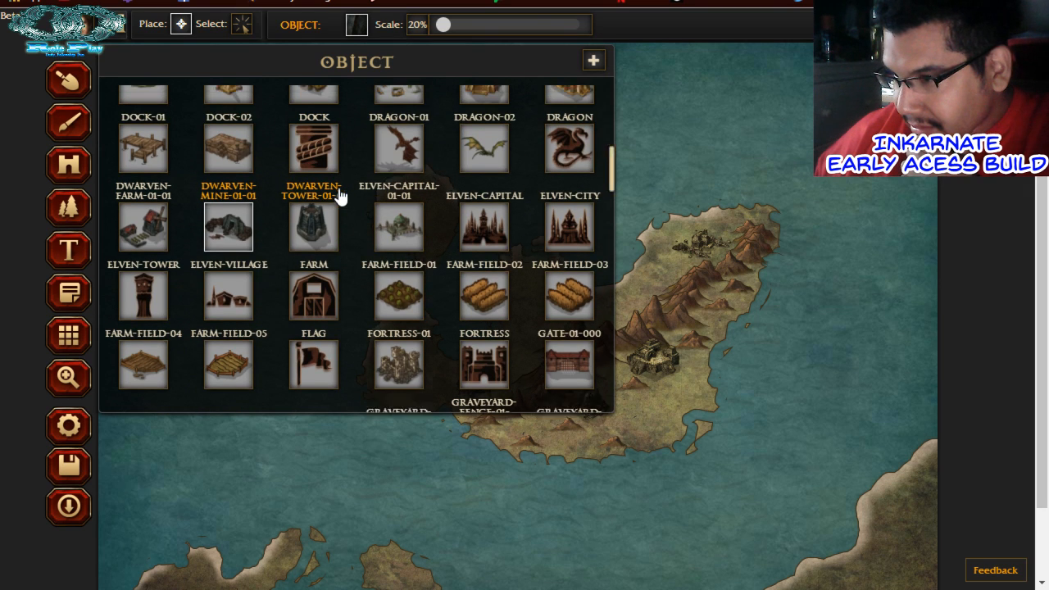
pyautogui.scroll(1, 341, 197)
pyautogui.scroll(1, 340, 196)
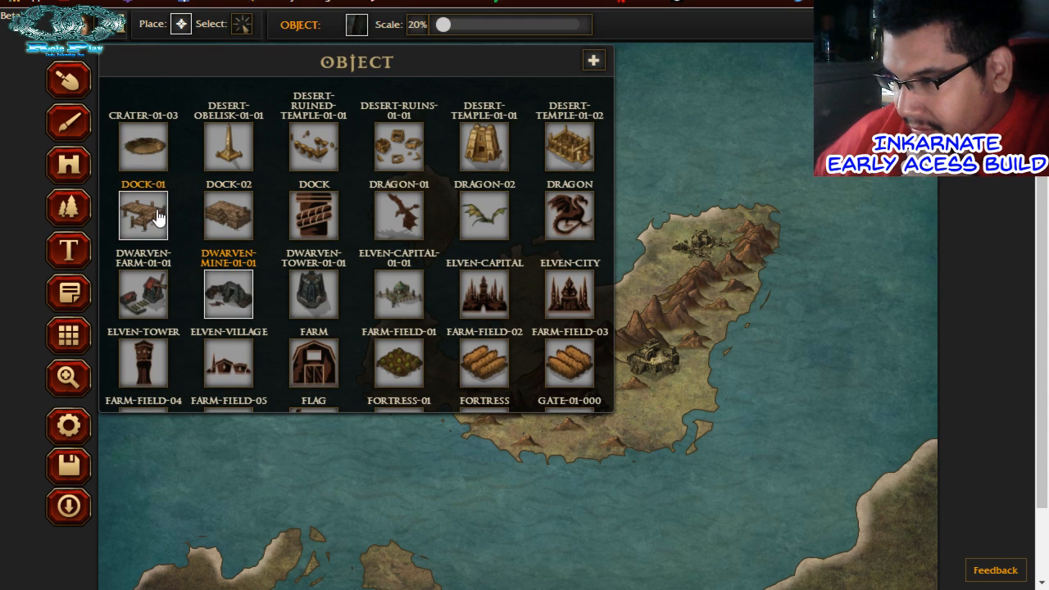
pyautogui.click(211, 215)
# Place the dock at 20% scale on the southwestern island's south coast, just west of the dwarven mine
pyautogui.scroll(-2, 363, 344)
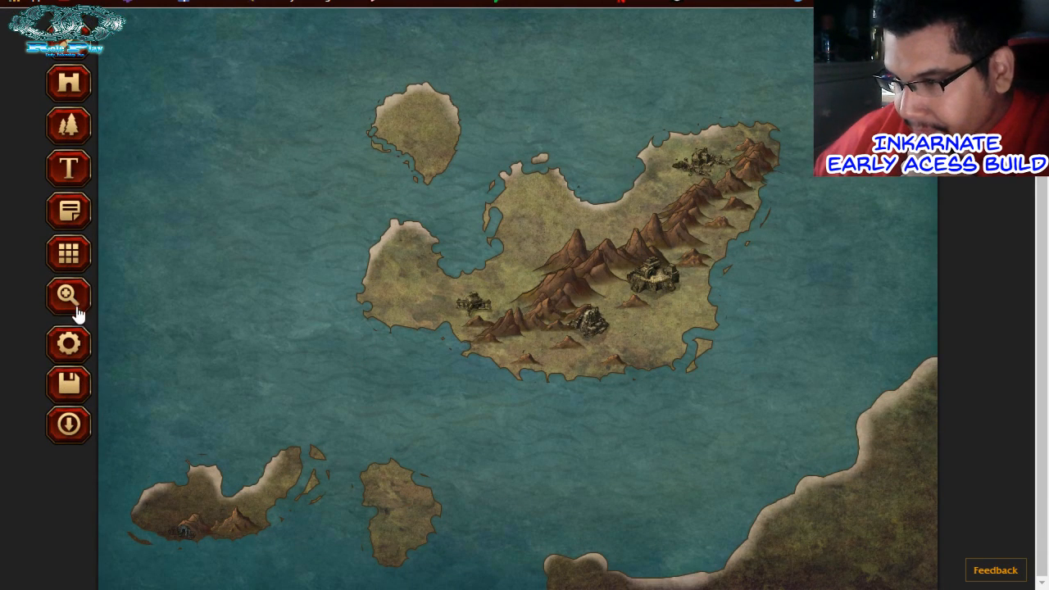
pyautogui.scroll(3, 207, 529)
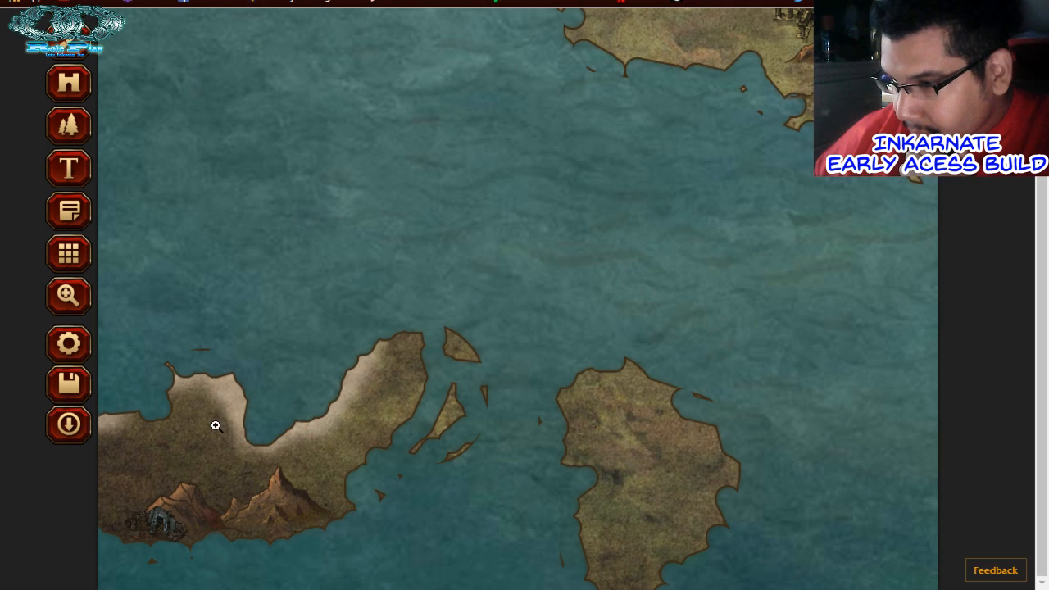
pyautogui.moveTo(215, 424); pyautogui.dragTo(432, 319)
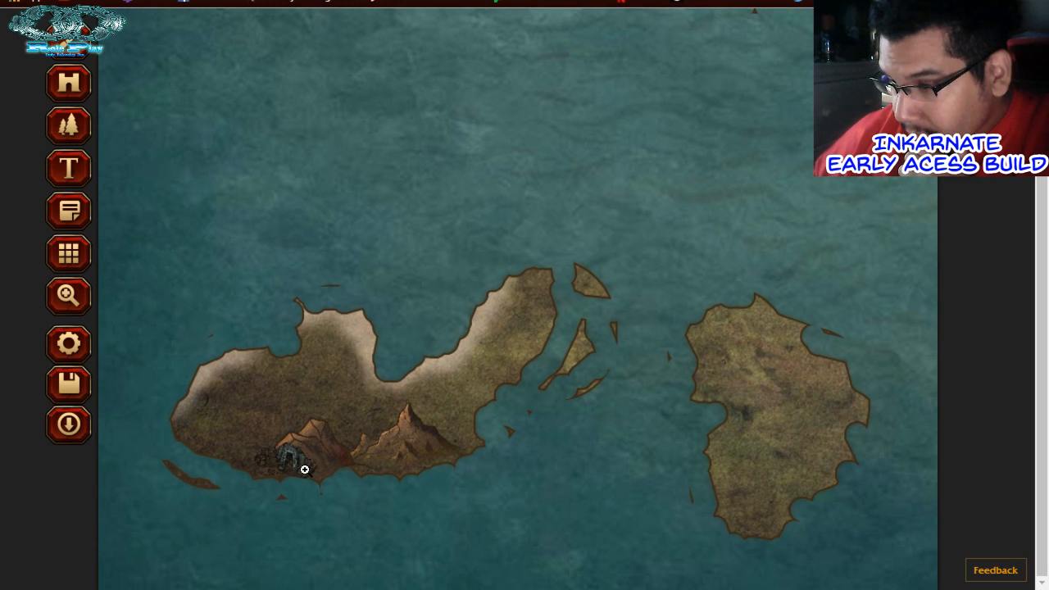
pyautogui.click(76, 96)
pyautogui.click(265, 475)
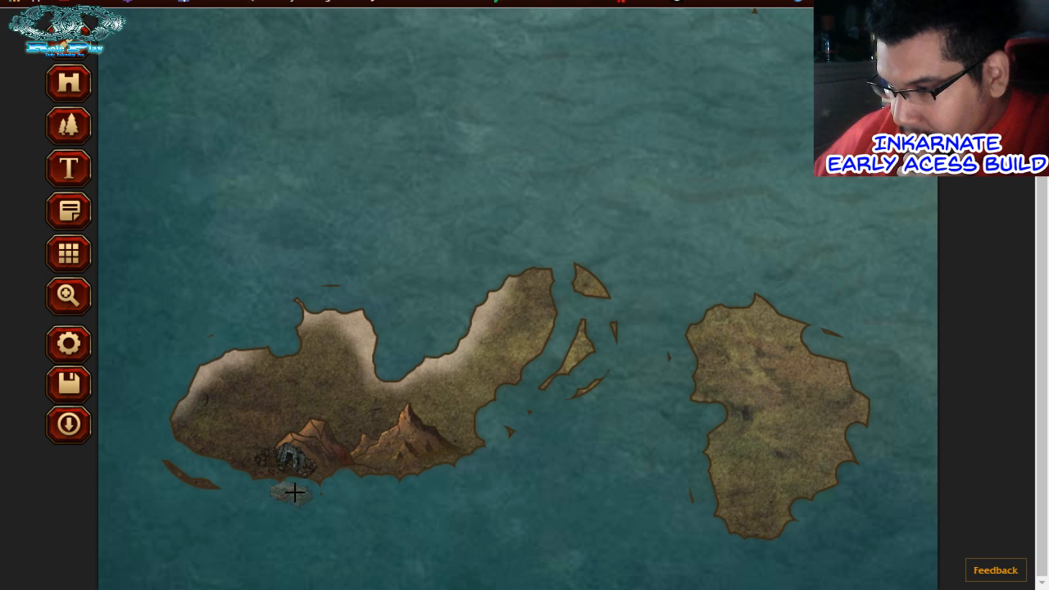
pyautogui.click(236, 473)
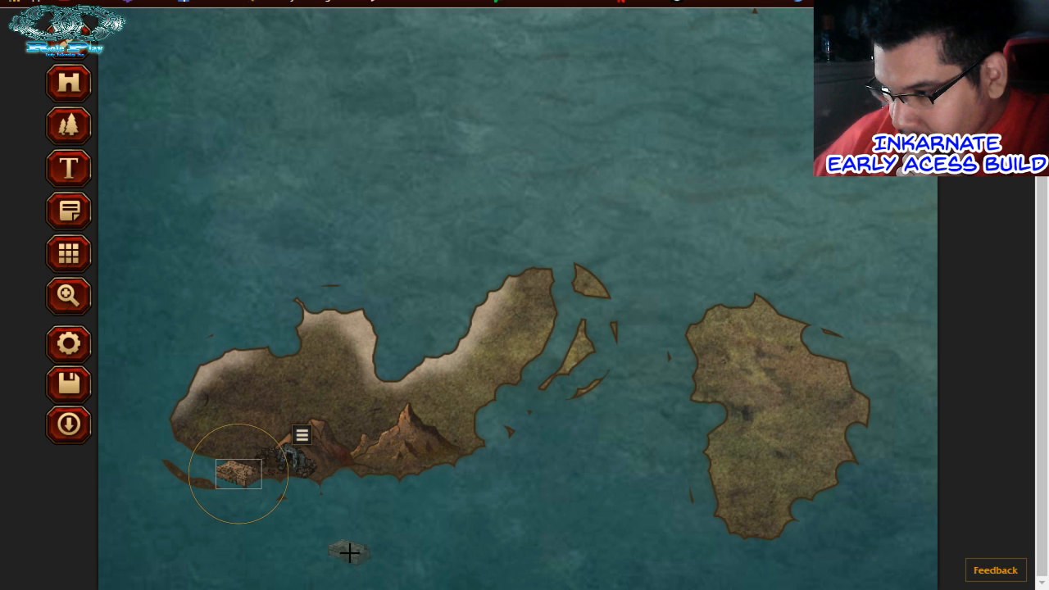
# Choose the Anchor object and place it at 20% scale in the water just south of the dwarven mine
pyautogui.scroll(1, 405, 427)
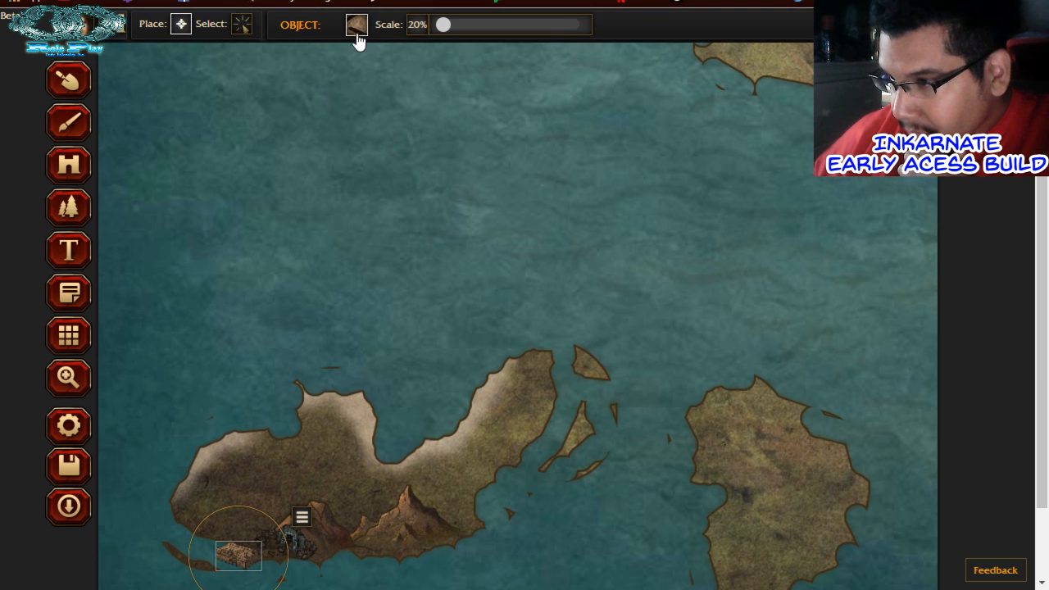
pyautogui.click(356, 22)
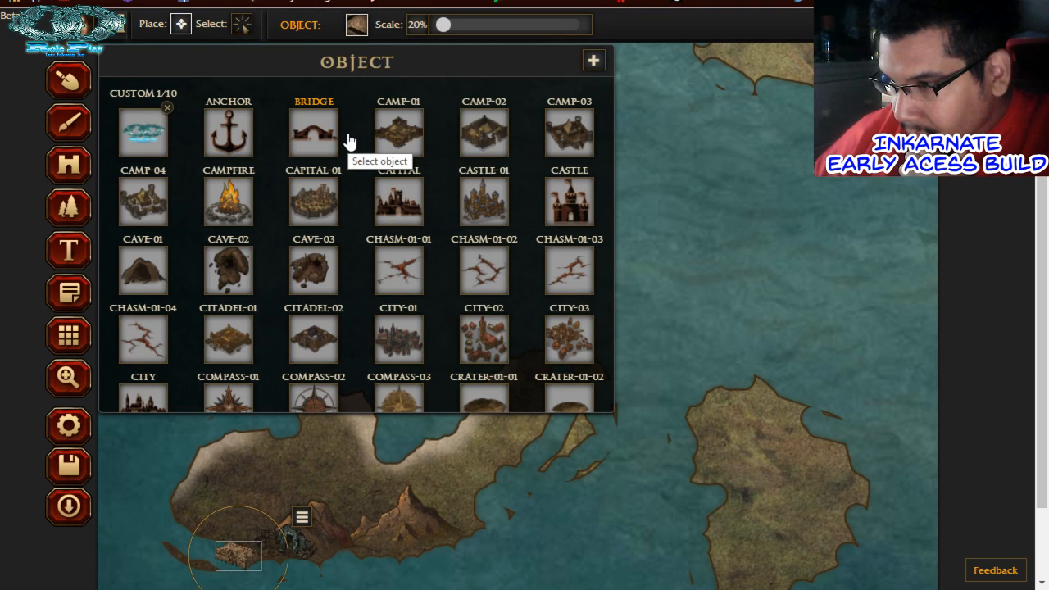
pyautogui.click(249, 133)
pyautogui.scroll(-2, 382, 355)
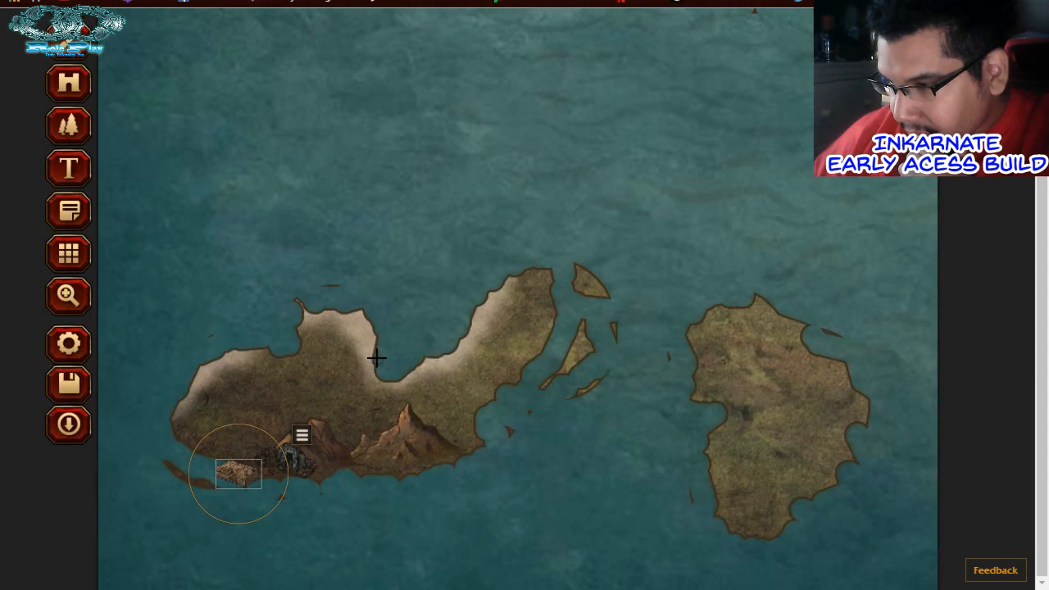
pyautogui.scroll(2, 377, 358)
pyautogui.scroll(-2, 376, 357)
pyautogui.click(310, 511)
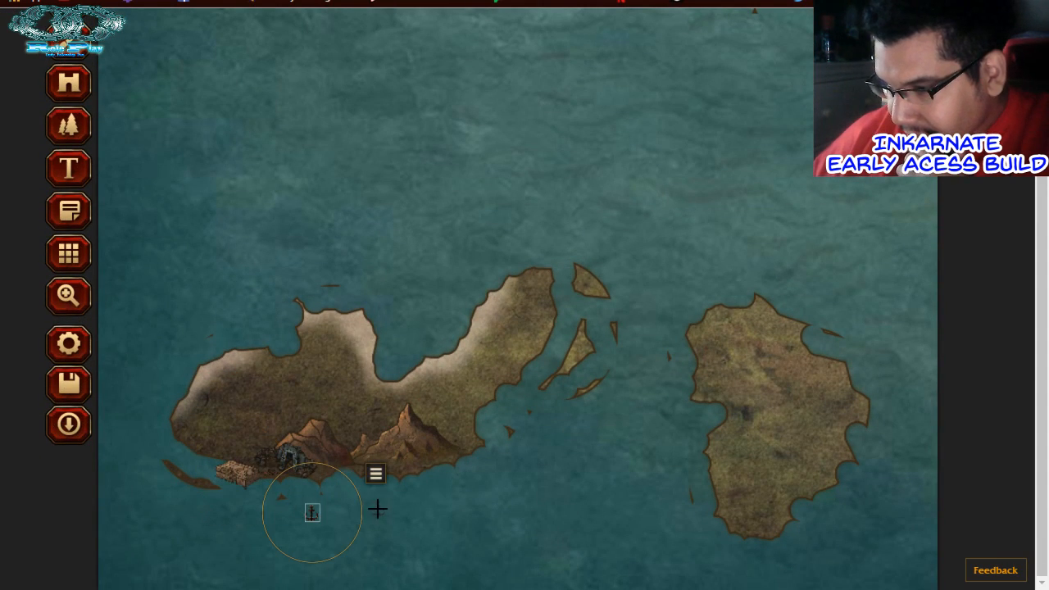
# Enlarge the anchor south of the dwarven mine to 50% scale
pyautogui.scroll(2, 399, 243)
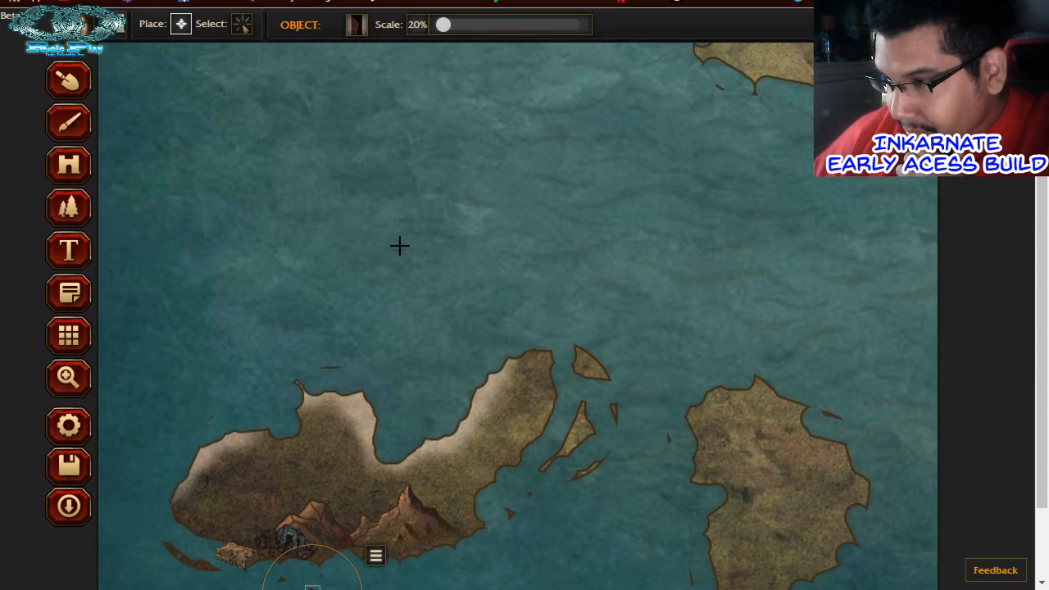
pyautogui.click(455, 27)
pyautogui.moveTo(456, 27); pyautogui.dragTo(455, 27)
pyautogui.scroll(-2, 437, 283)
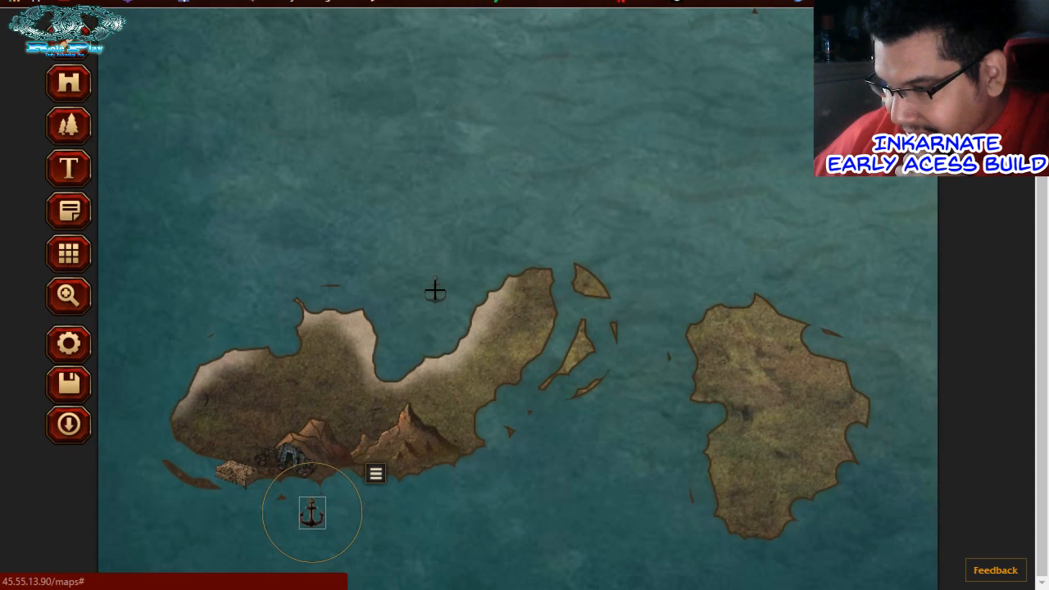
pyautogui.scroll(2, 437, 292)
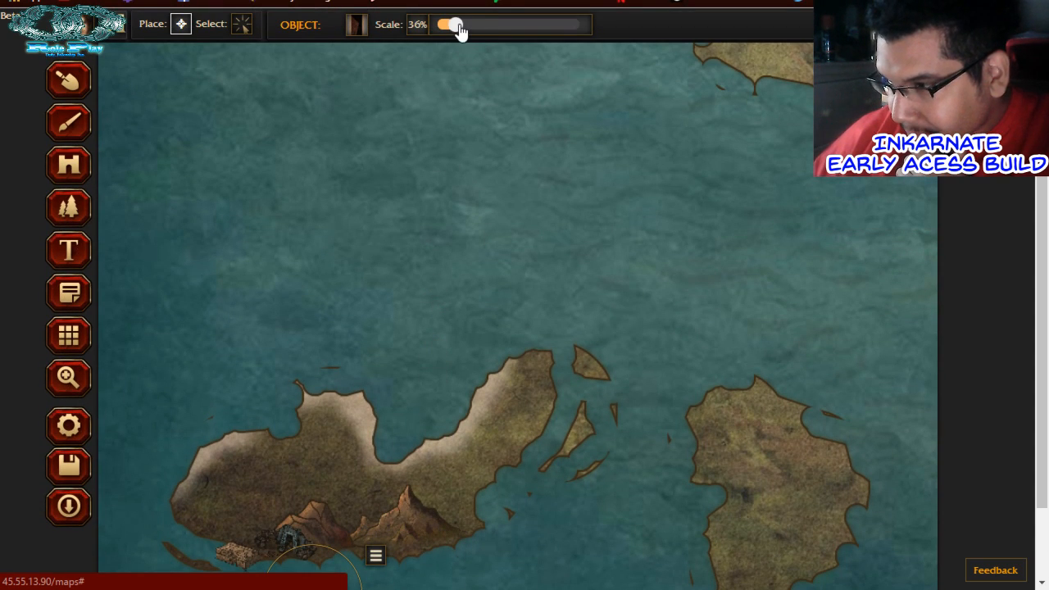
pyautogui.moveTo(458, 25); pyautogui.dragTo(469, 28)
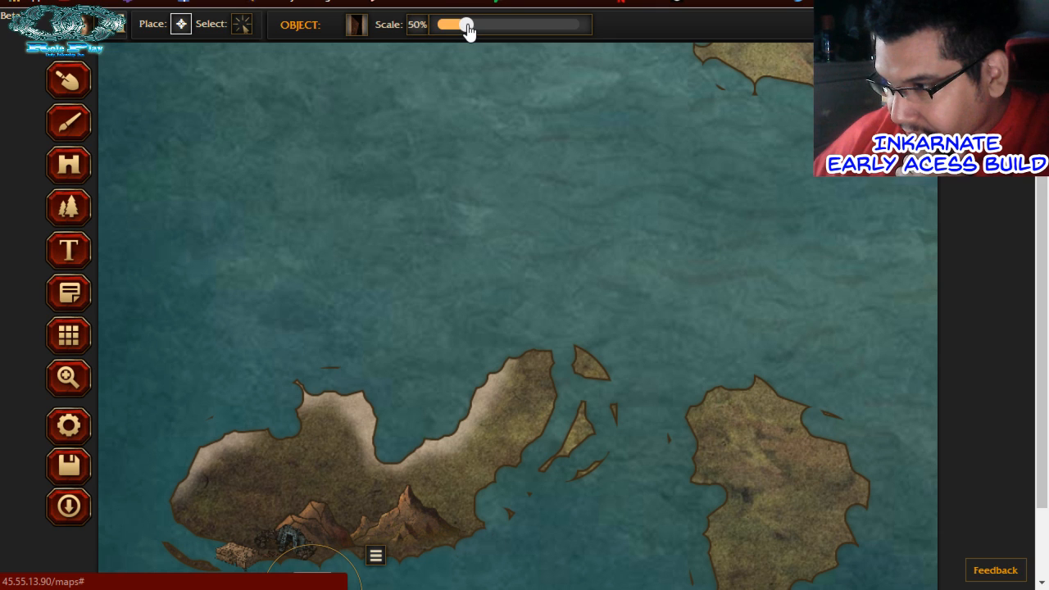
pyautogui.scroll(-2, 291, 349)
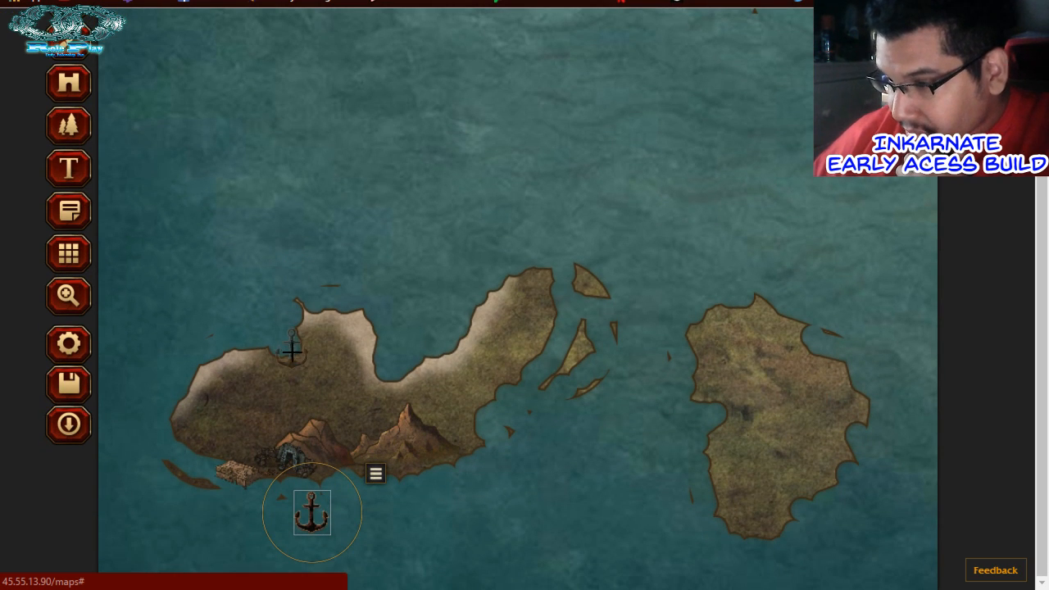
# Select the dock on the southwestern island's south coast, west of the dwarven mine, and delete it
pyautogui.scroll(2, 277, 262)
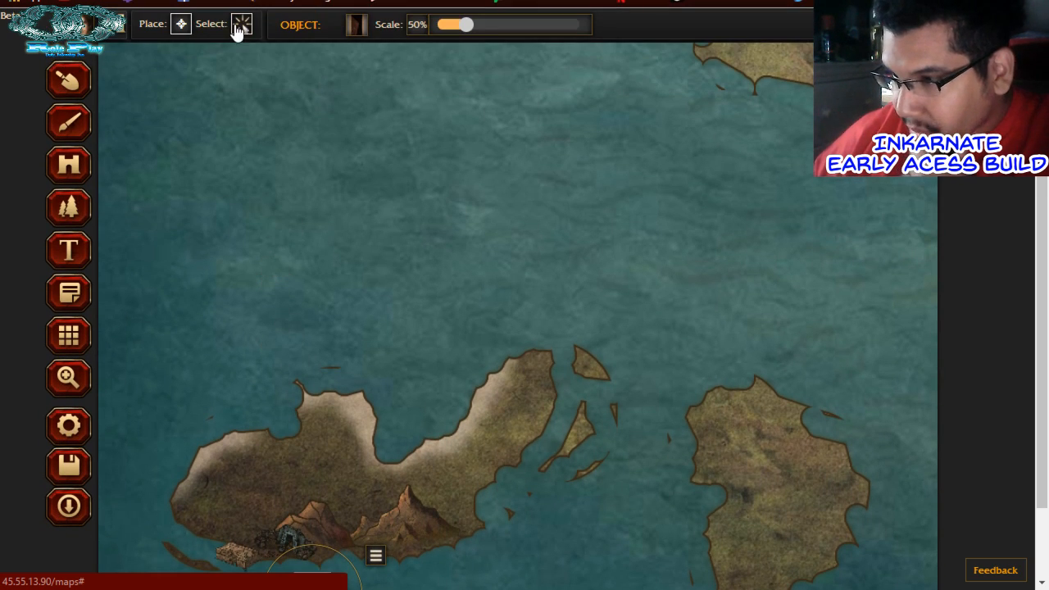
pyautogui.click(241, 25)
pyautogui.scroll(-2, 278, 394)
pyautogui.click(240, 477)
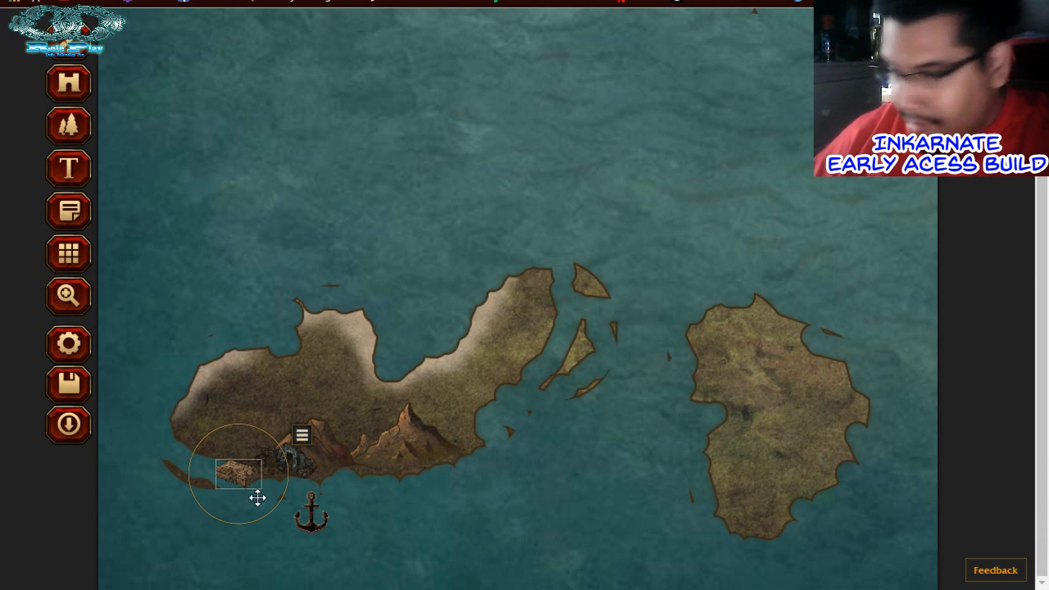
pyautogui.click(302, 435)
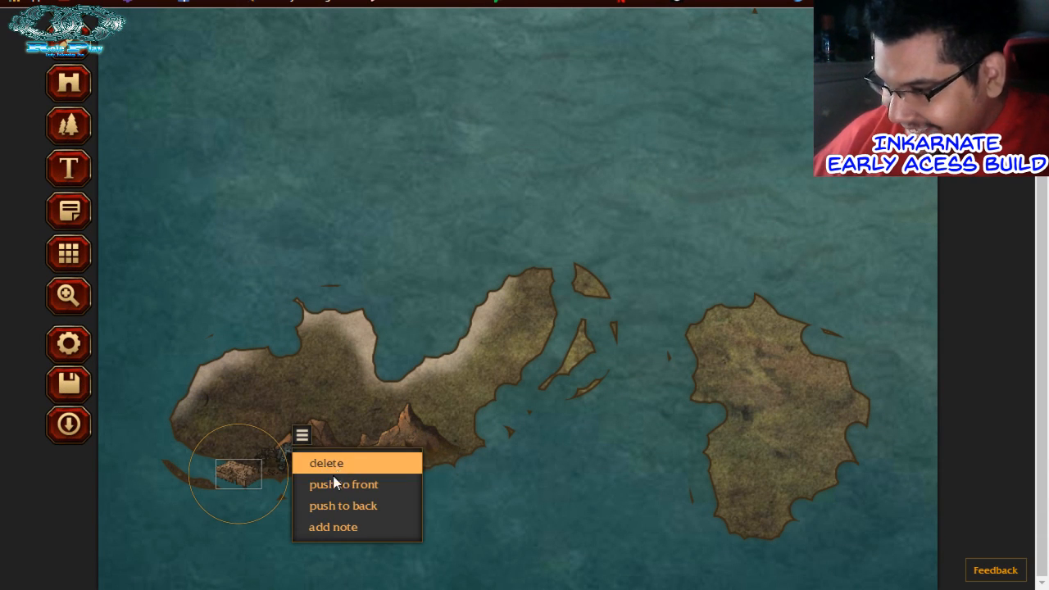
pyautogui.click(332, 469)
# Move the anchor slightly west so it sits directly below the dwarven mine, and deselect it
pyautogui.click(311, 526)
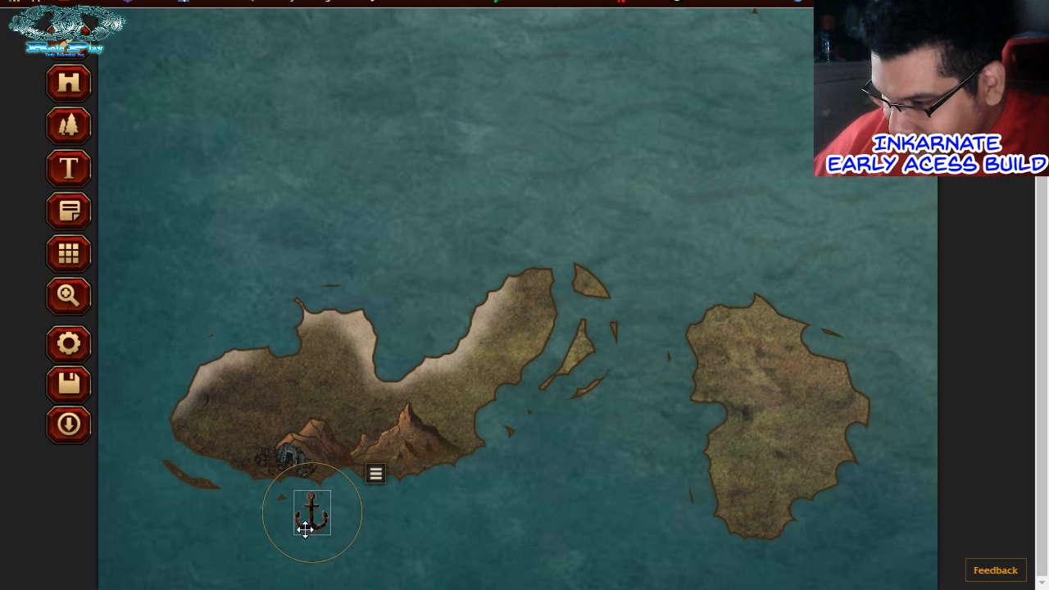
pyautogui.moveTo(305, 529)
pyautogui.mouseDown()
pyautogui.moveTo(267, 527)
pyautogui.moveTo(290, 521)
pyautogui.mouseUp()
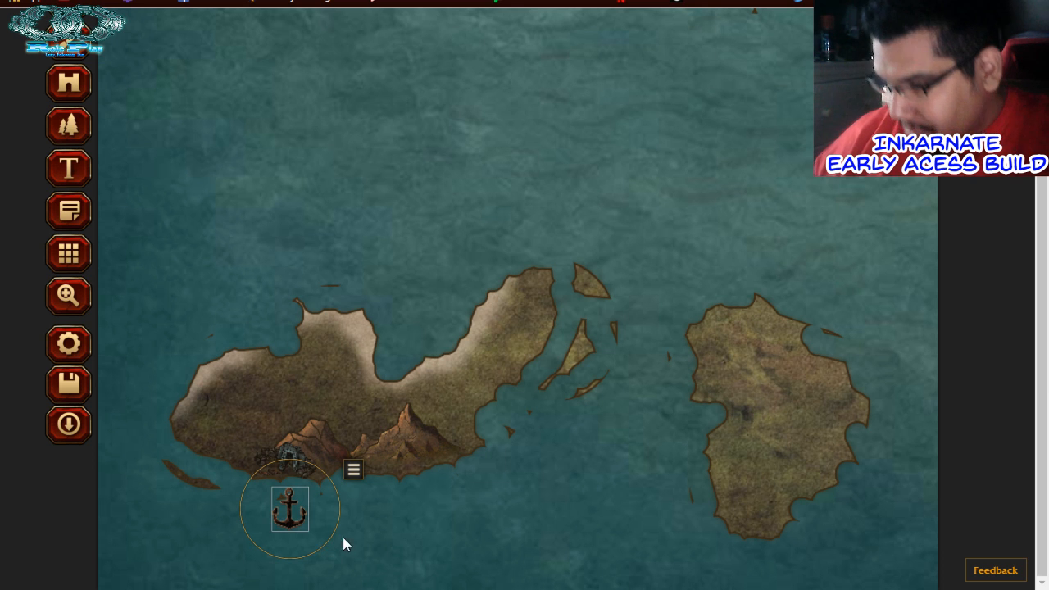
pyautogui.click(432, 524)
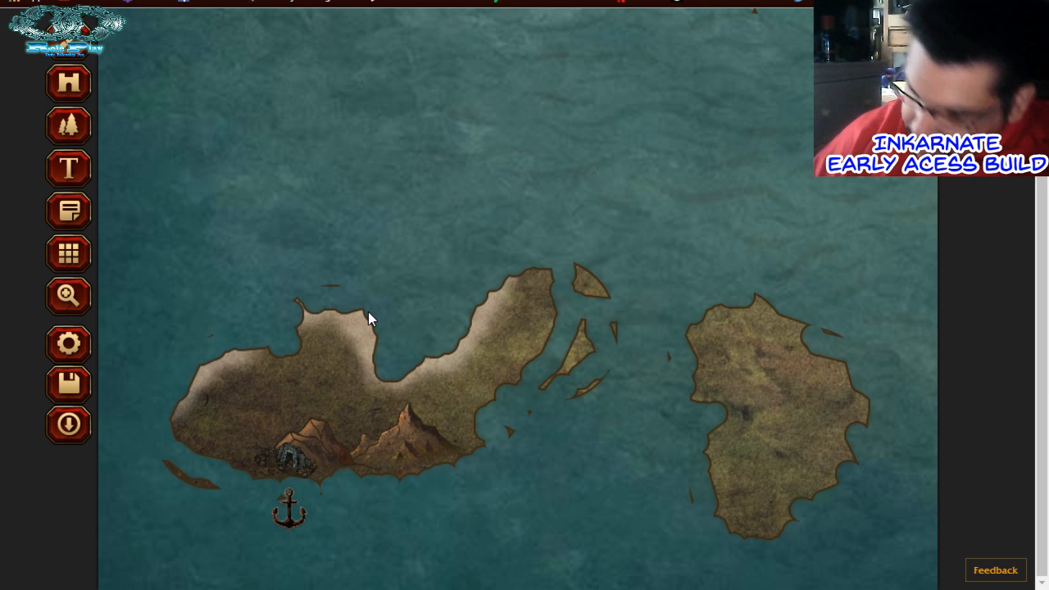
# Return to placing objects and choose Dock-01 from the object library
pyautogui.scroll(1, 368, 312)
pyautogui.click(181, 24)
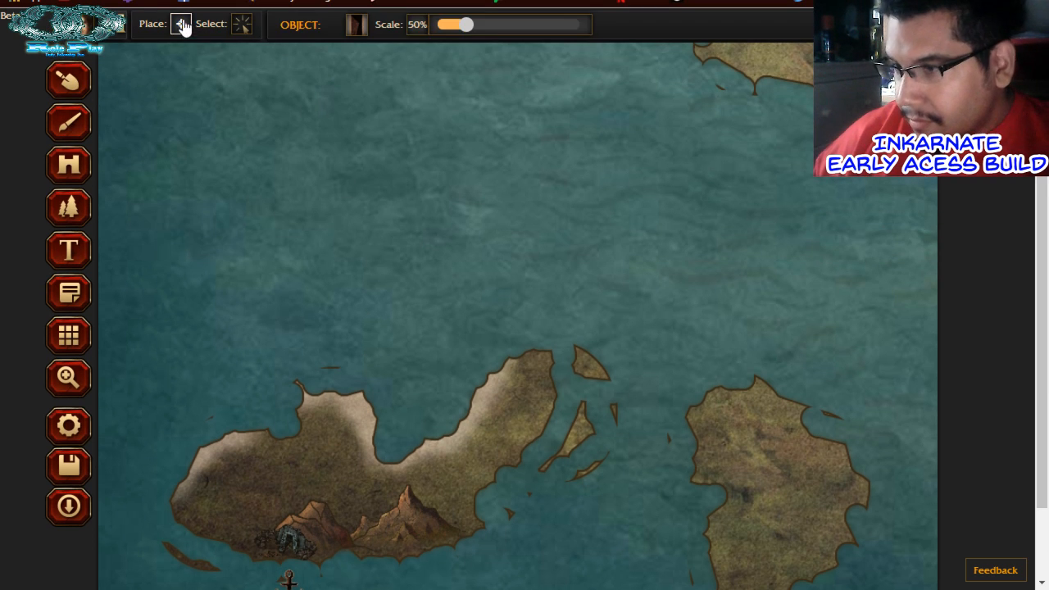
pyautogui.click(364, 31)
pyautogui.scroll(-3, 293, 336)
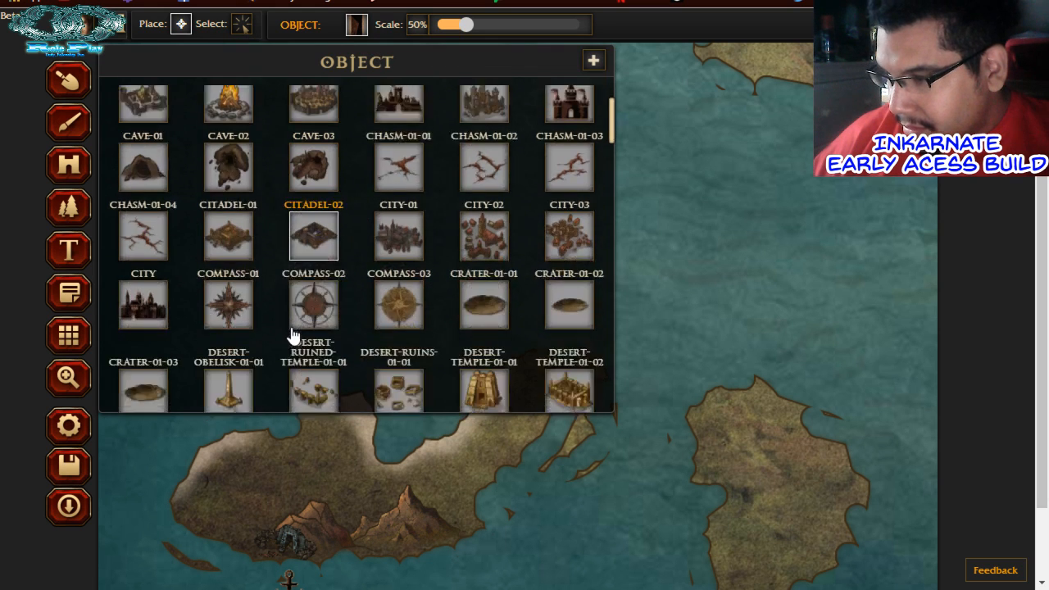
pyautogui.click(143, 313)
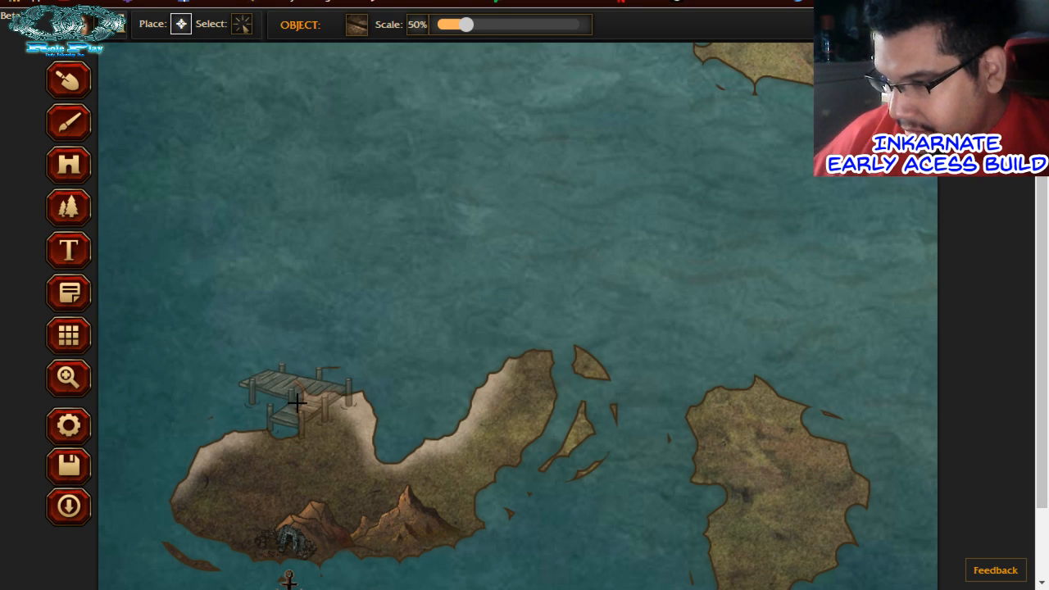
# Place the dock at 20% scale on the south coast, just northeast of the anchor
pyautogui.scroll(-1, 287, 394)
pyautogui.scroll(1, 292, 410)
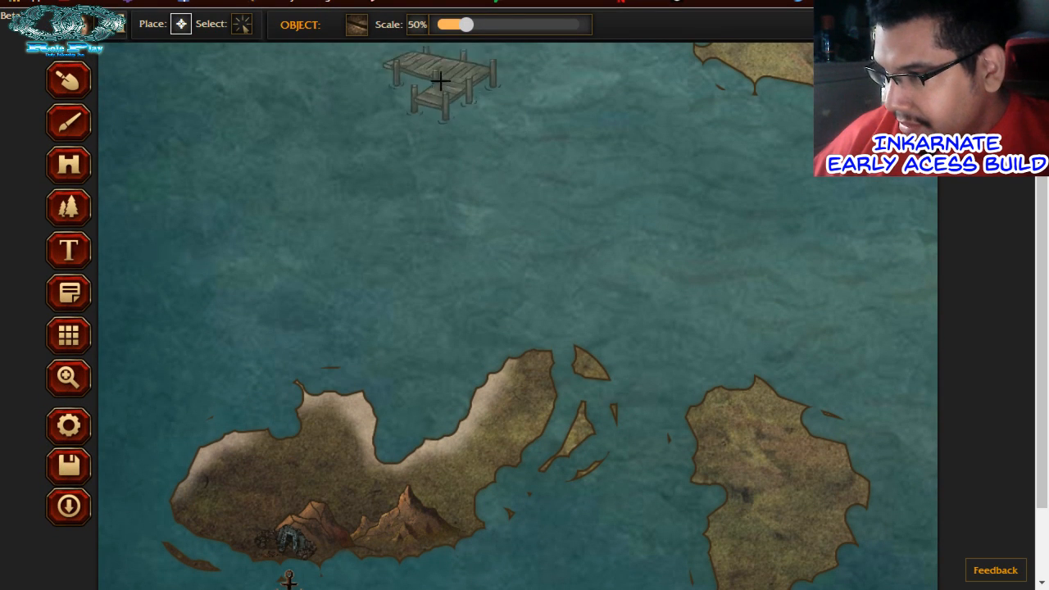
pyautogui.click(448, 27)
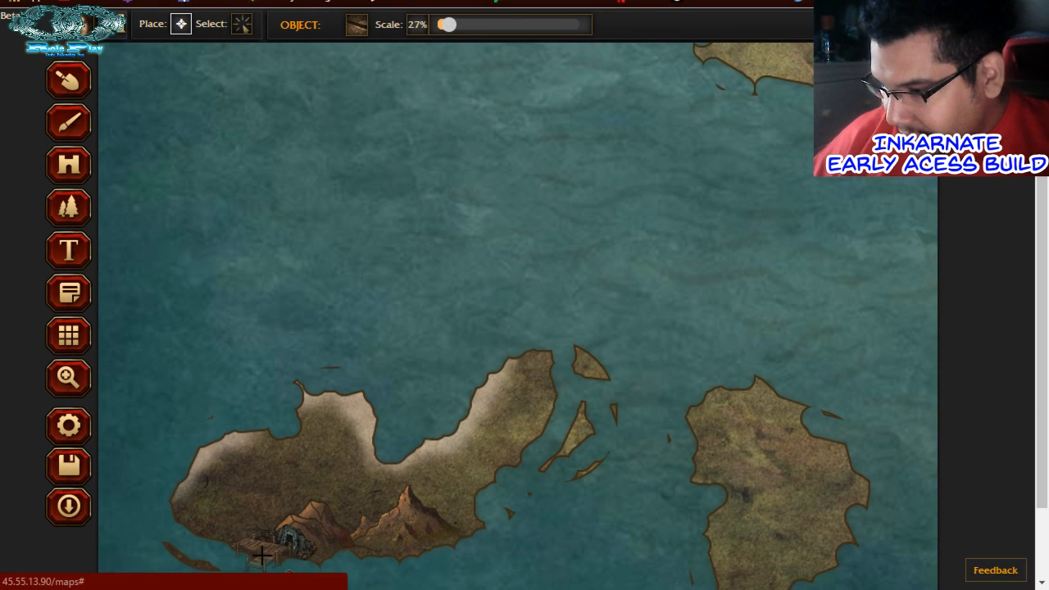
pyautogui.moveTo(447, 27); pyautogui.dragTo(437, 29)
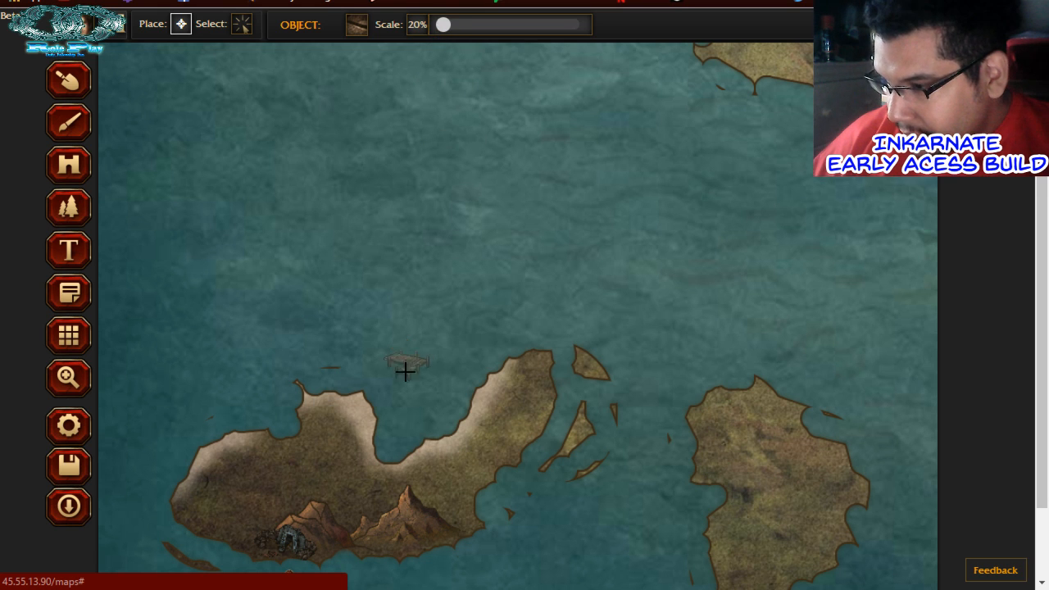
pyautogui.scroll(-1, 405, 368)
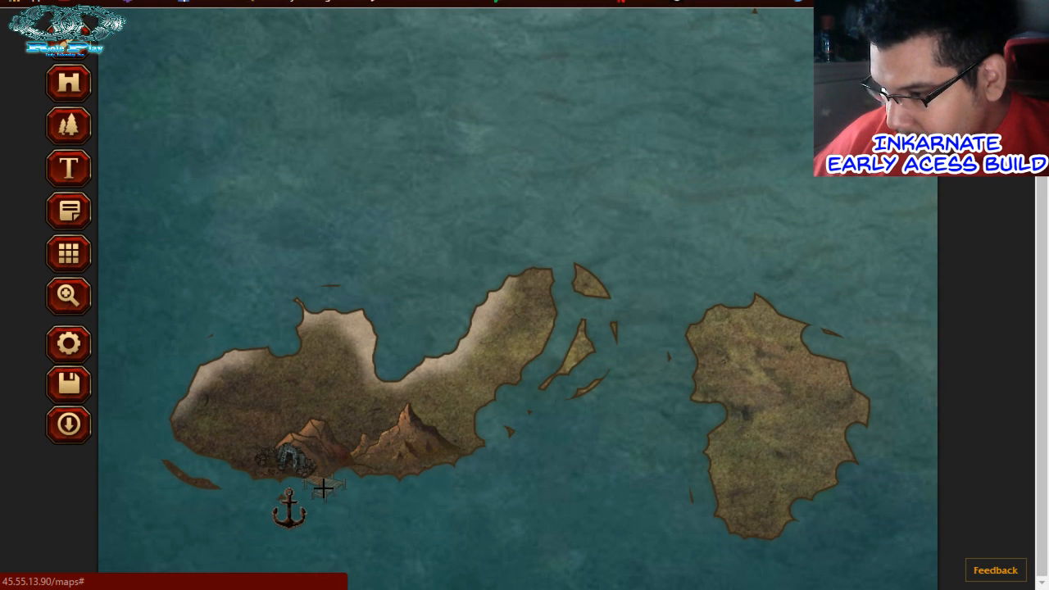
pyautogui.click(323, 487)
# Browse the object library for sea creatures and choose Sea-Serpent-02
pyautogui.scroll(1, 462, 483)
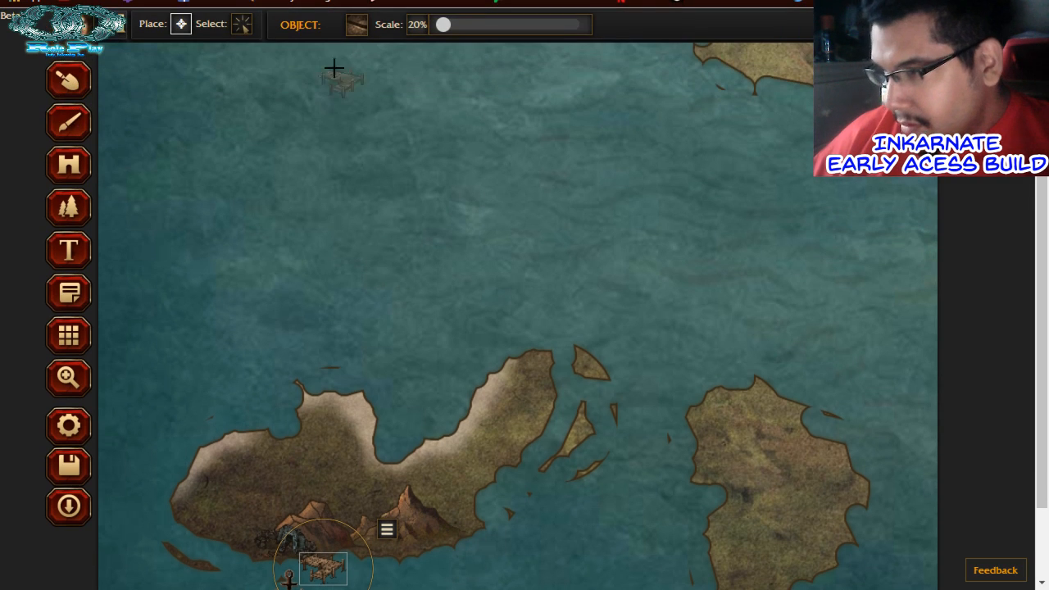
pyautogui.click(356, 27)
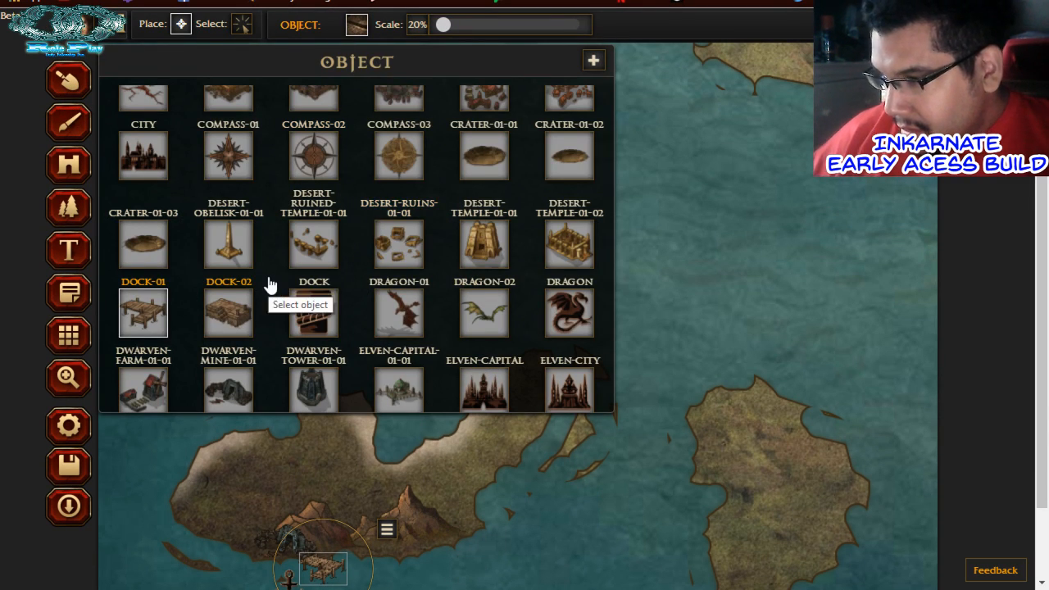
pyautogui.scroll(-1, 300, 295)
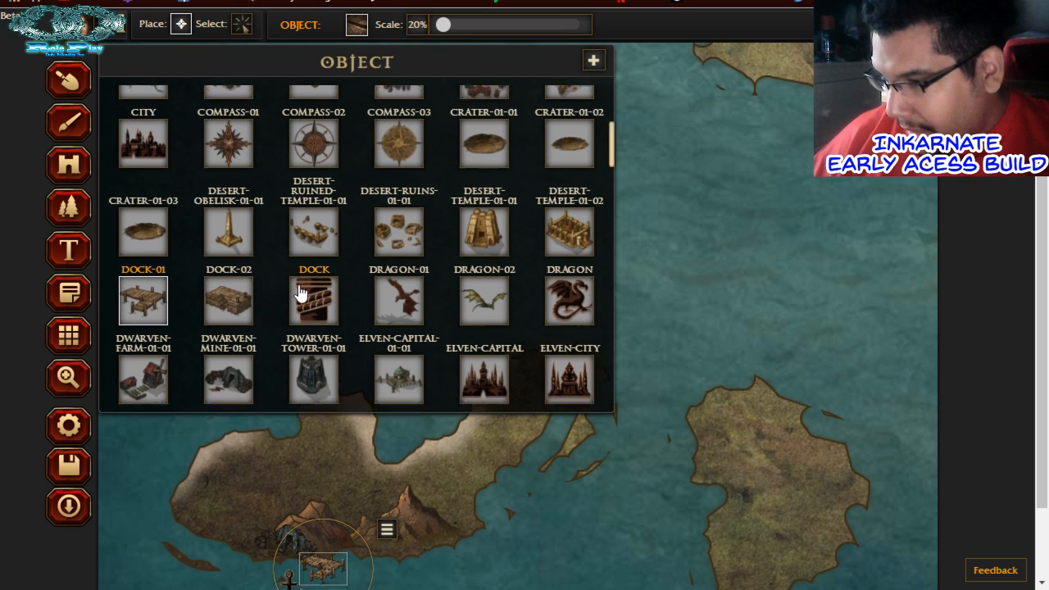
pyautogui.scroll(-3, 300, 296)
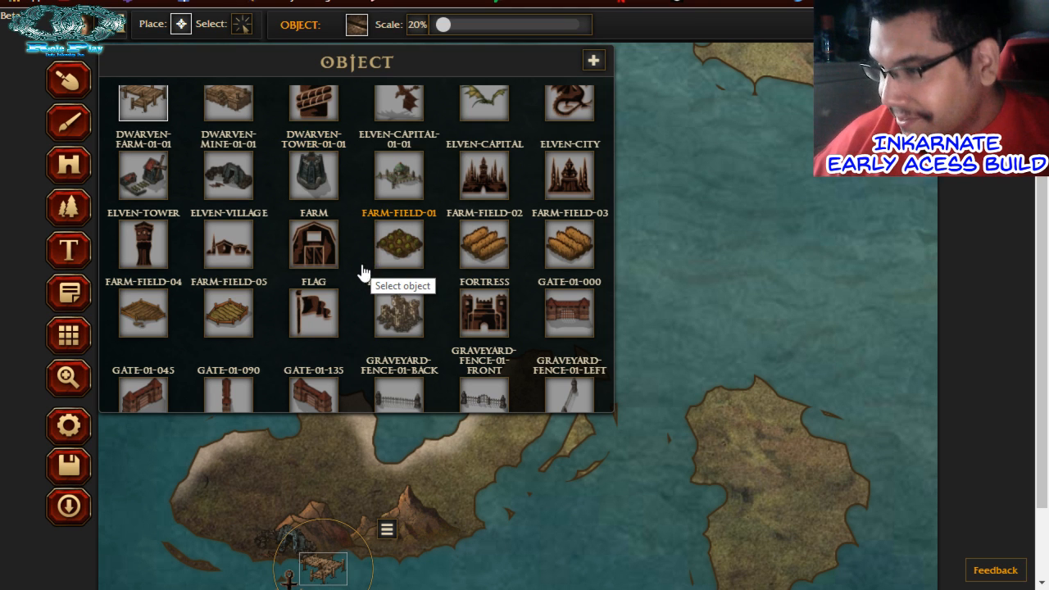
pyautogui.scroll(-2, 365, 272)
pyautogui.scroll(-3, 363, 273)
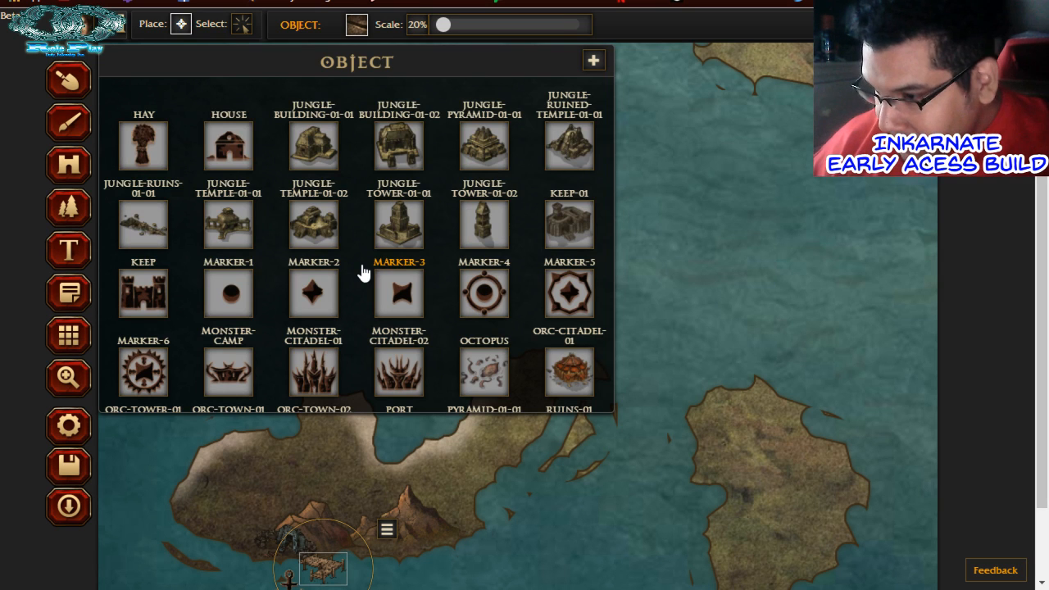
pyautogui.scroll(-2, 364, 273)
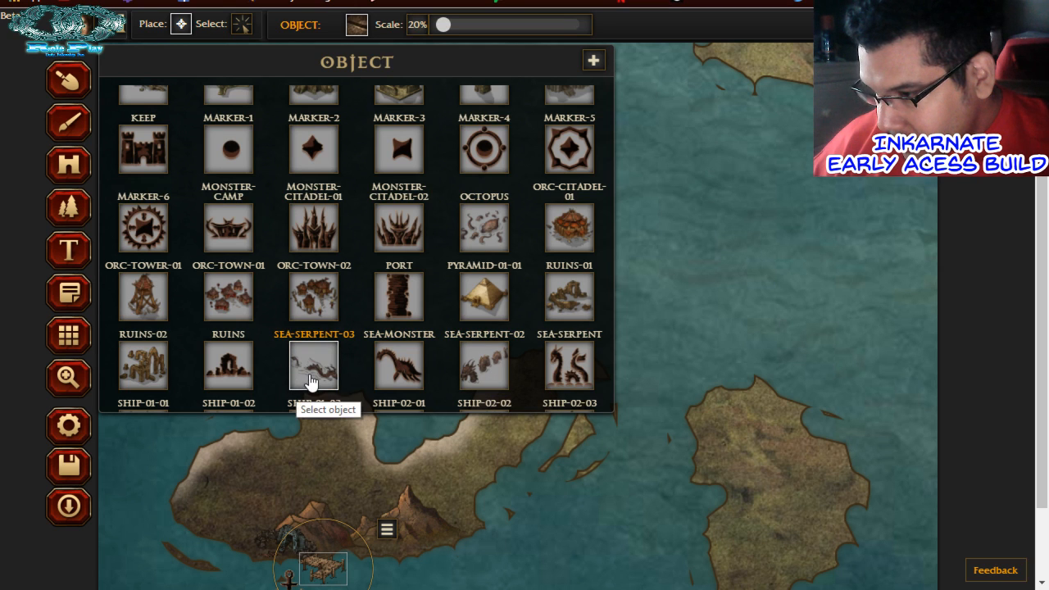
pyautogui.click(492, 369)
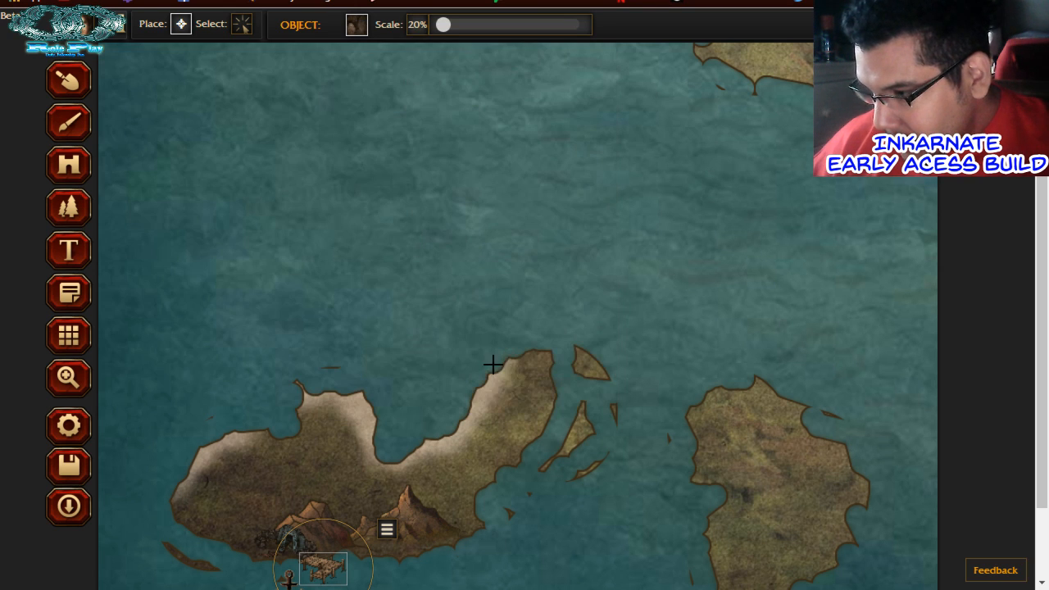
# Place the sea serpent in the strait between the two southern islands, enlarge it to 40% scale and shift it slightly south
pyautogui.scroll(-1, 635, 410)
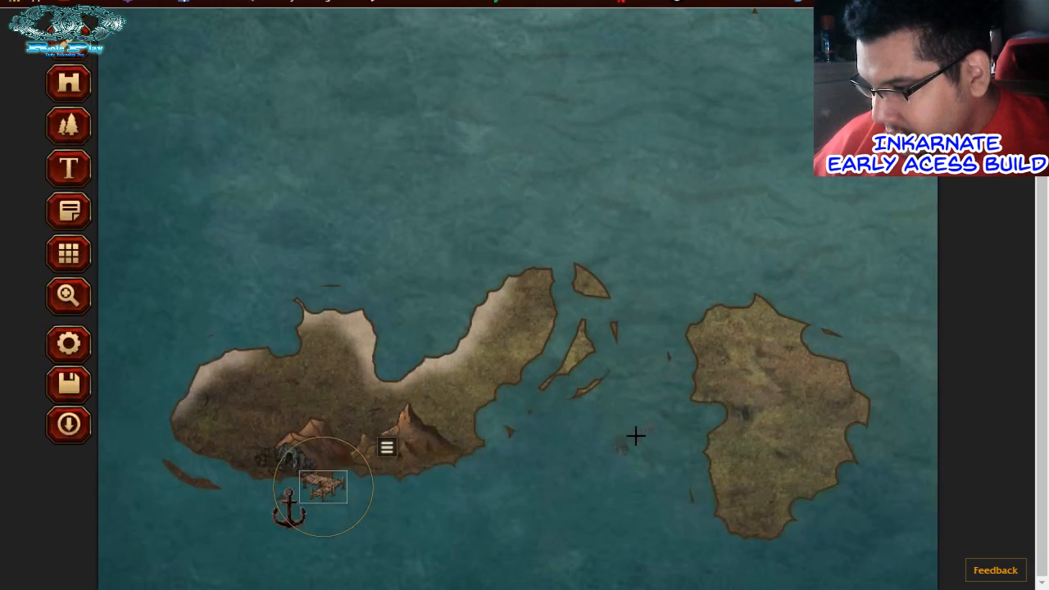
pyautogui.click(632, 375)
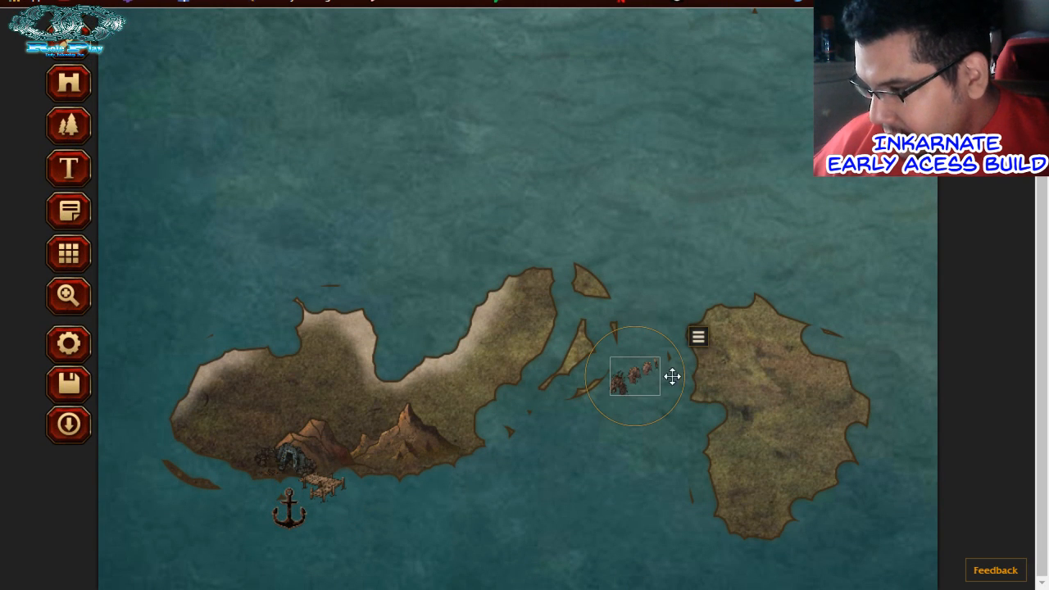
pyautogui.scroll(1, 762, 303)
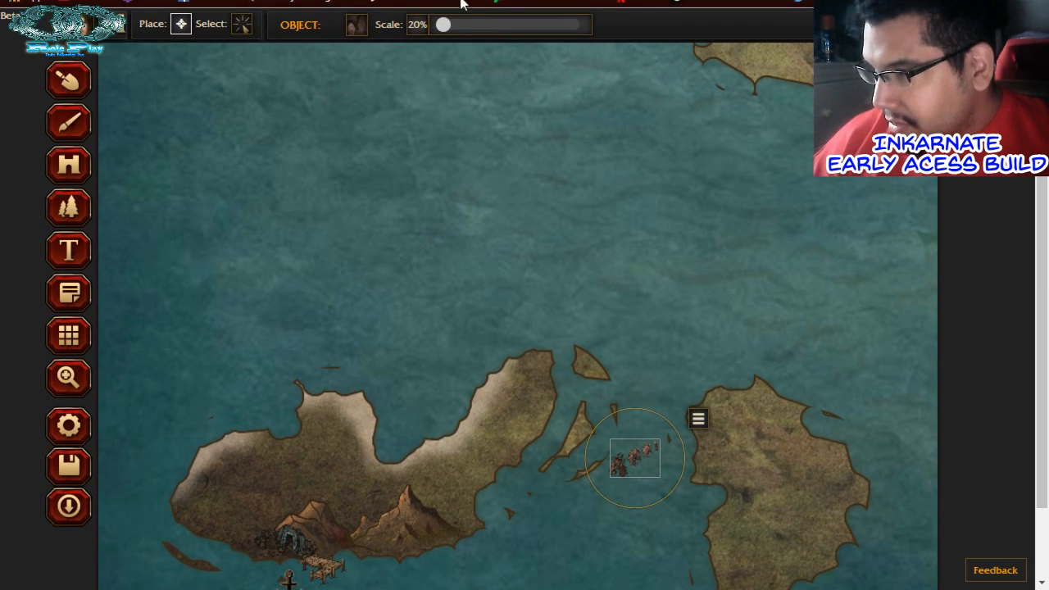
pyautogui.moveTo(449, 25); pyautogui.dragTo(458, 24)
pyautogui.moveTo(627, 468); pyautogui.dragTo(613, 525)
pyautogui.scroll(-1, 410, 418)
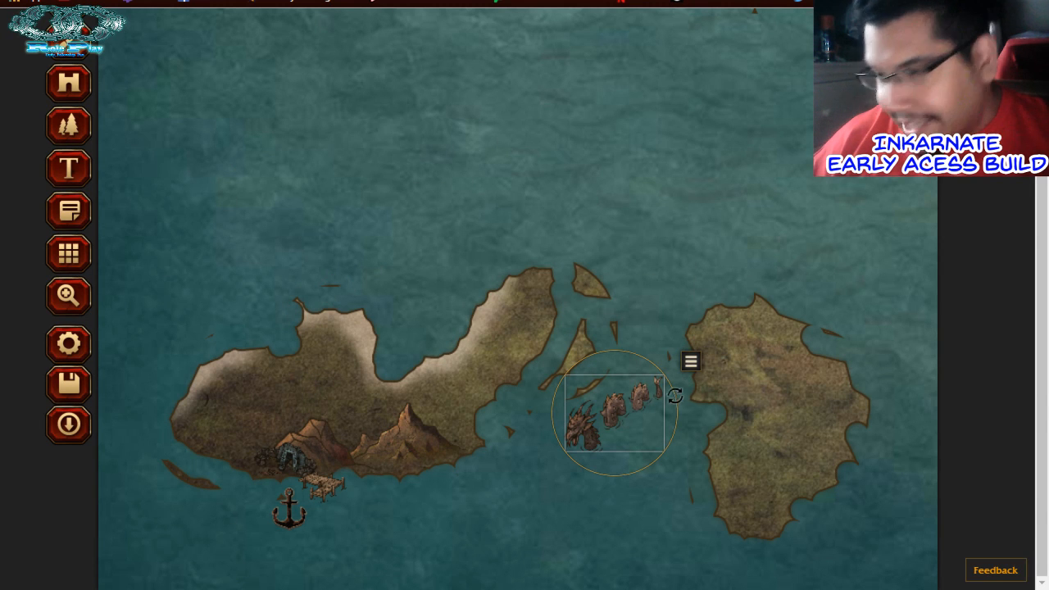
# Browse the ships in the object library and choose a multi-masted sailing ship
pyautogui.scroll(1, 492, 311)
pyautogui.scroll(-1, 478, 297)
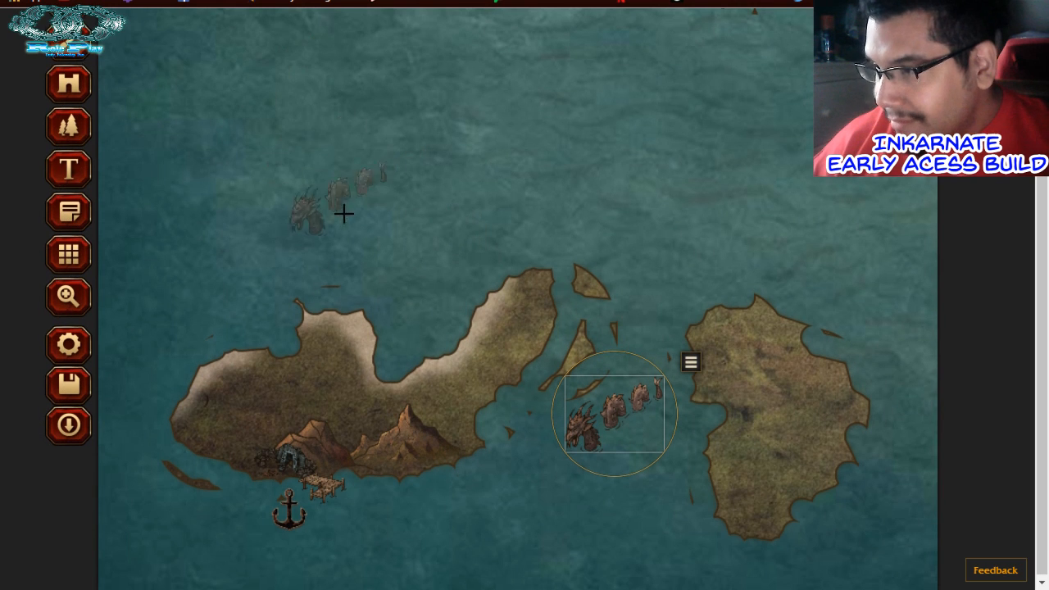
pyautogui.scroll(1, 304, 148)
pyautogui.click(357, 27)
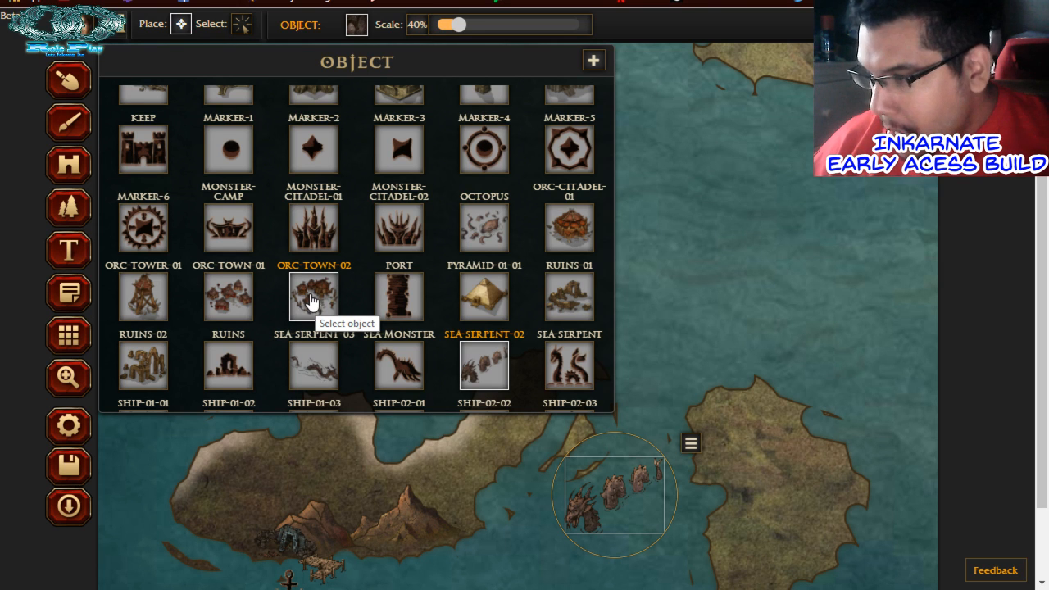
pyautogui.scroll(-1, 304, 268)
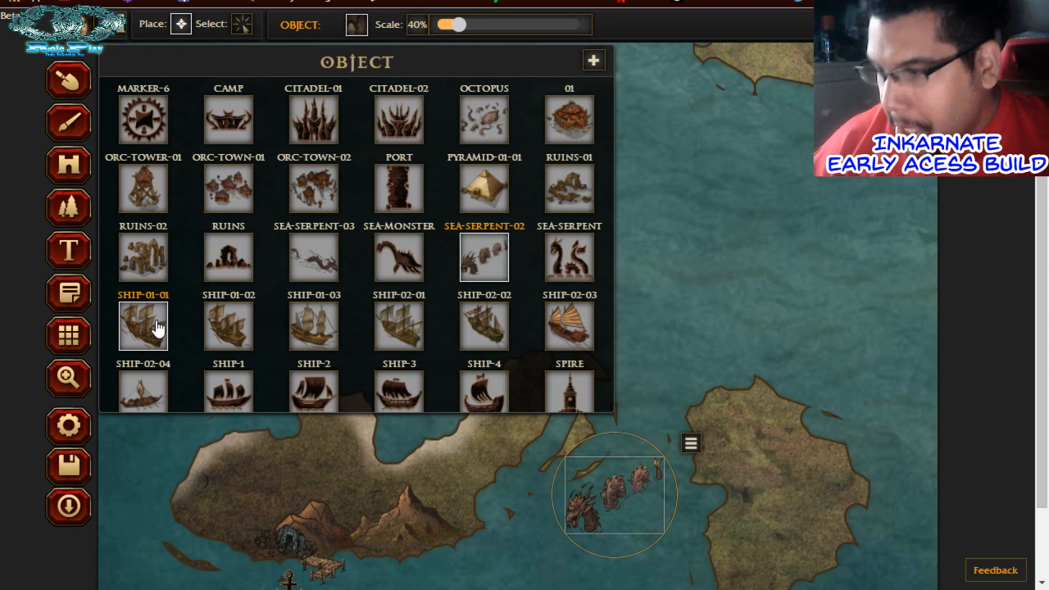
pyautogui.scroll(-3, 156, 328)
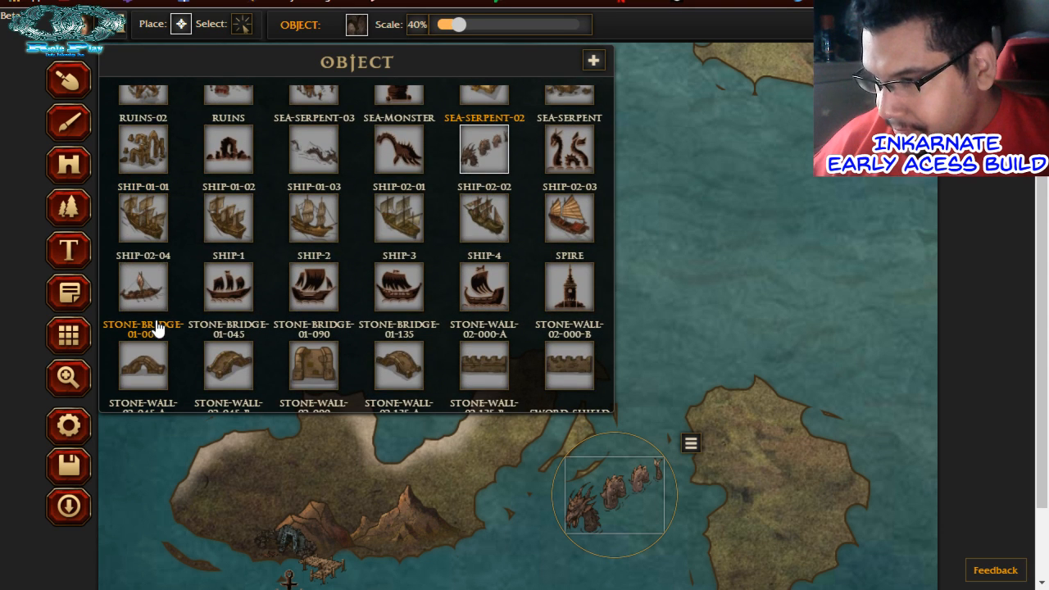
pyautogui.click(146, 284)
# Place the ship in the water off the south coast, shrink it to the smallest scale and move it just east of the dock
pyautogui.scroll(-1, 384, 518)
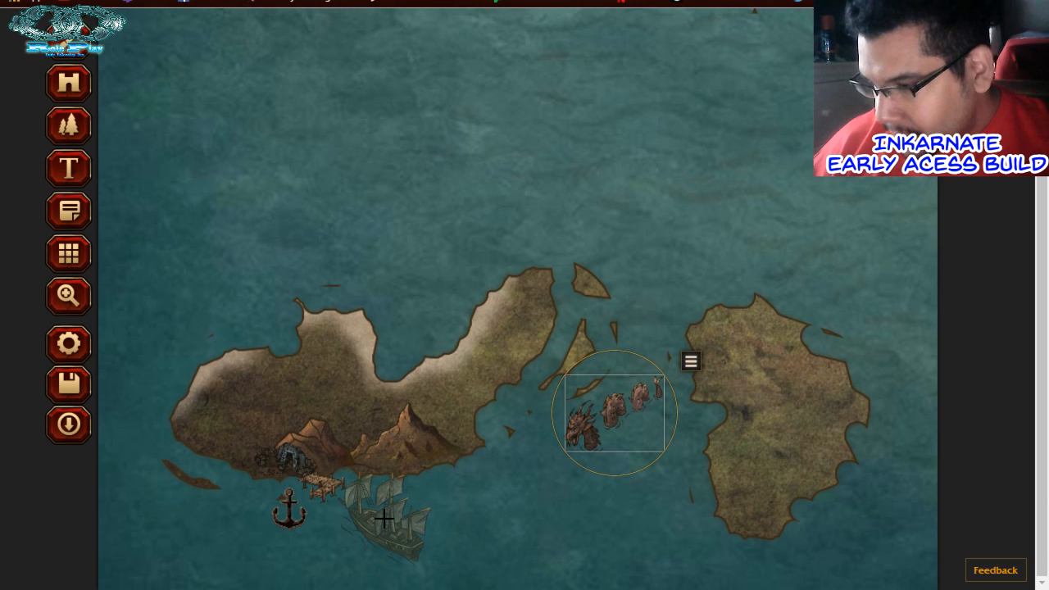
pyautogui.scroll(1, 508, 230)
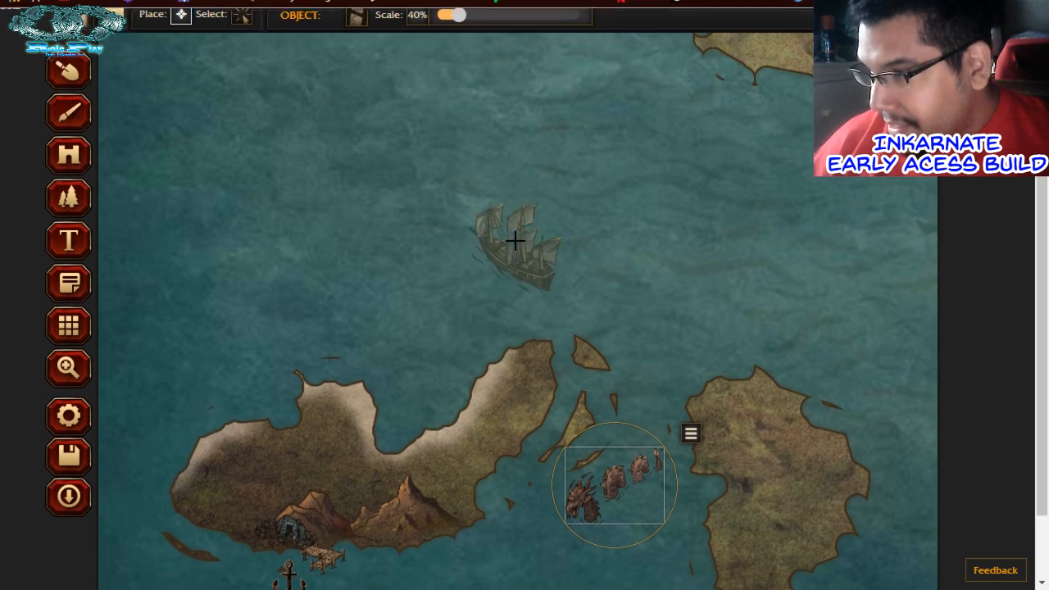
pyautogui.scroll(-1, 435, 509)
pyautogui.click(397, 535)
pyautogui.scroll(1, 410, 508)
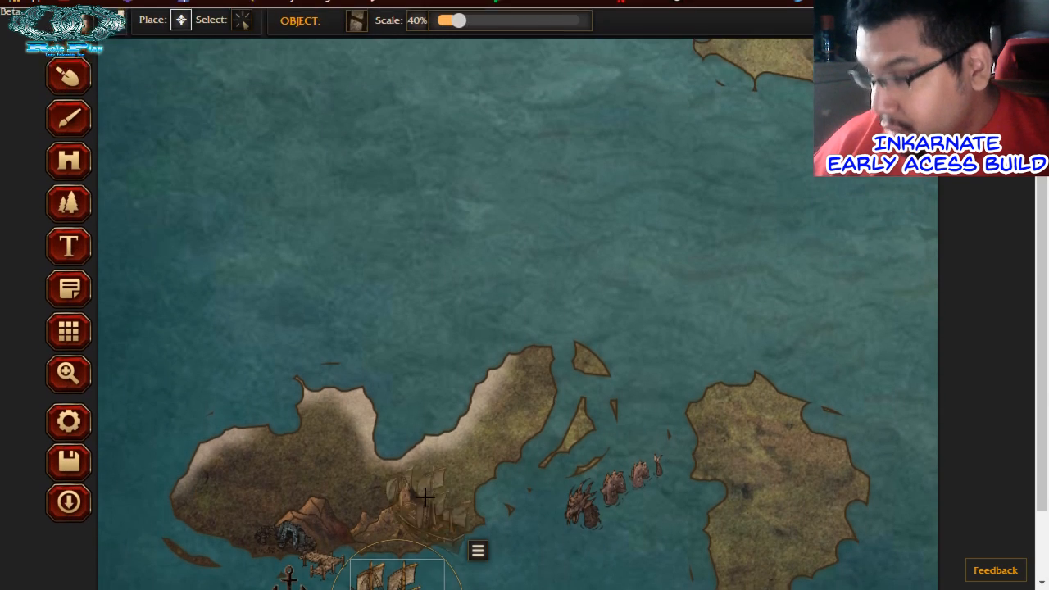
pyautogui.moveTo(455, 27); pyautogui.dragTo(438, 27)
pyautogui.scroll(-1, 423, 235)
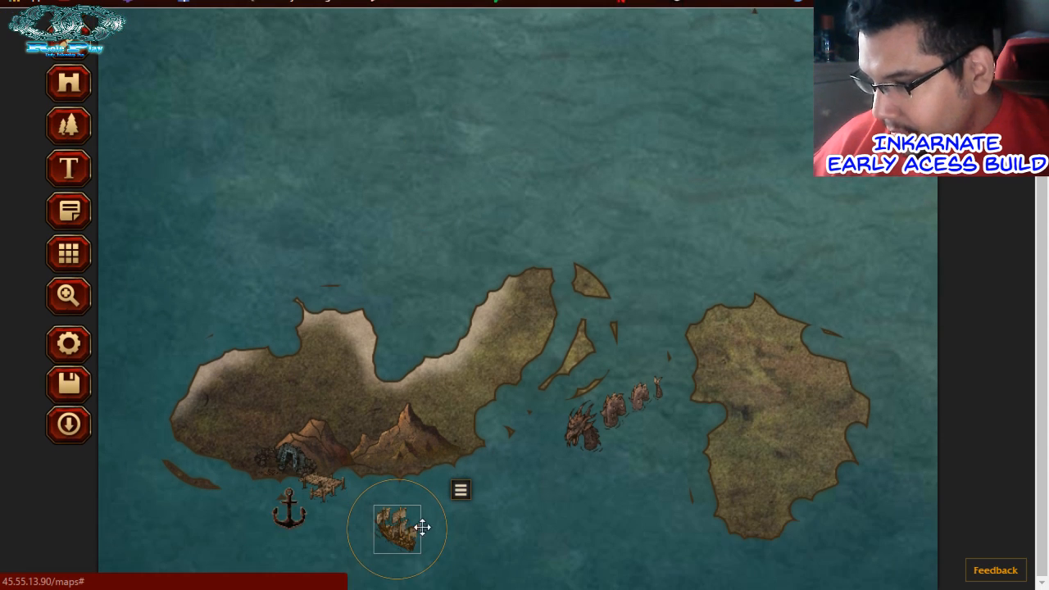
pyautogui.moveTo(405, 529); pyautogui.dragTo(380, 499)
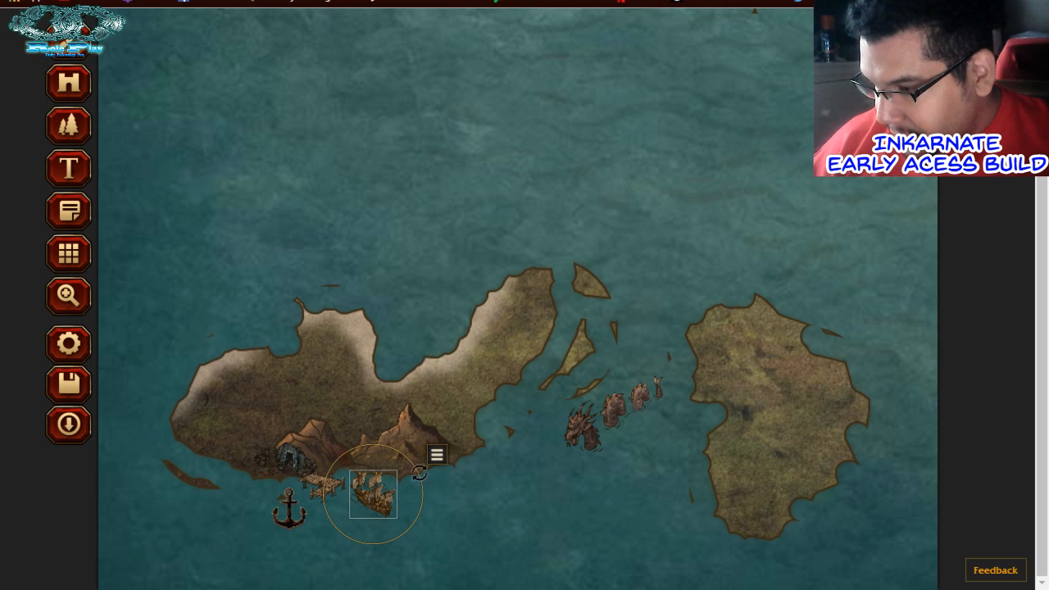
pyautogui.click(438, 457)
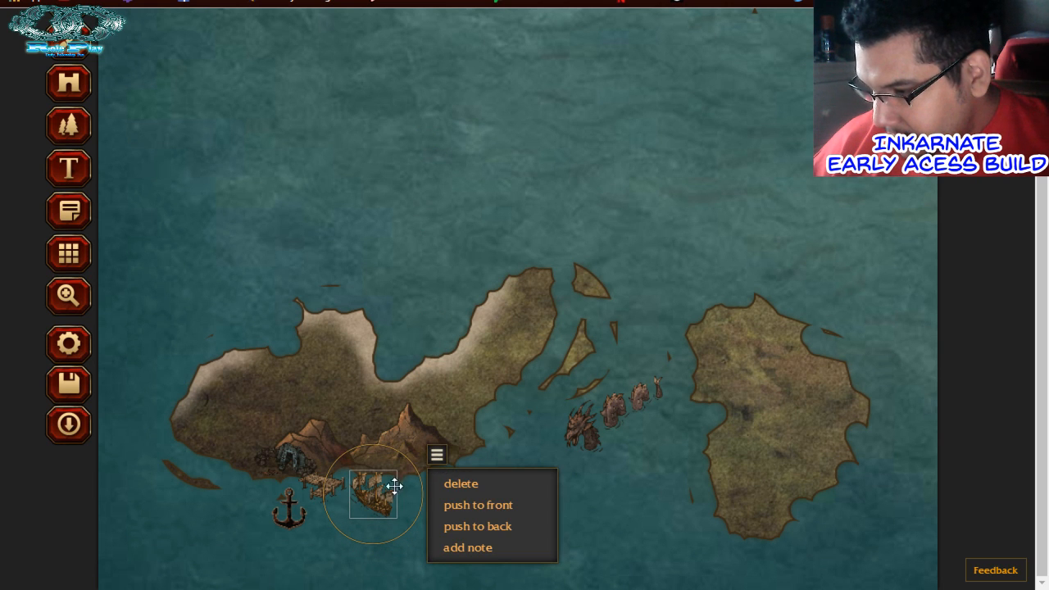
pyautogui.scroll(1, 375, 424)
pyautogui.scroll(-1, 282, 162)
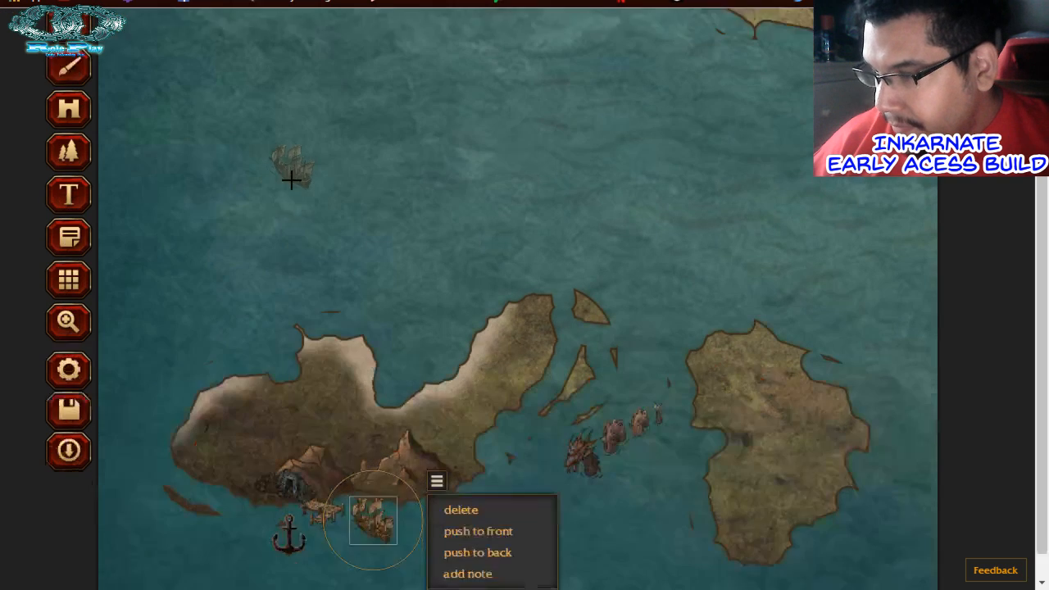
# Place a second sailing ship in the water just southwest of the first and shift it slightly north below the dock
pyautogui.click(342, 542)
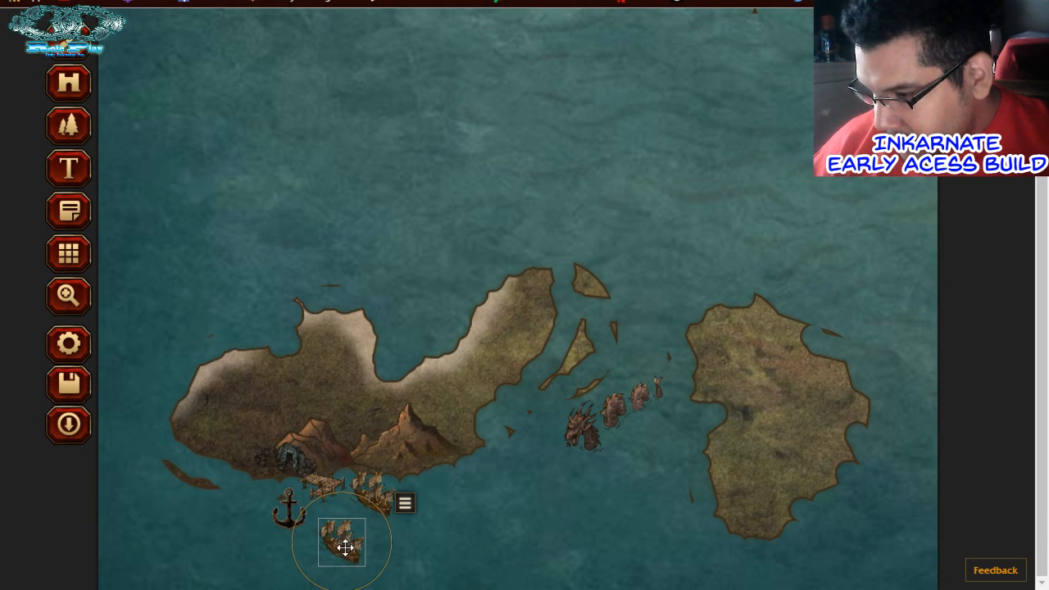
pyautogui.moveTo(345, 544)
pyautogui.mouseDown()
pyautogui.moveTo(353, 538)
pyautogui.moveTo(339, 520)
pyautogui.moveTo(343, 528)
pyautogui.mouseUp()
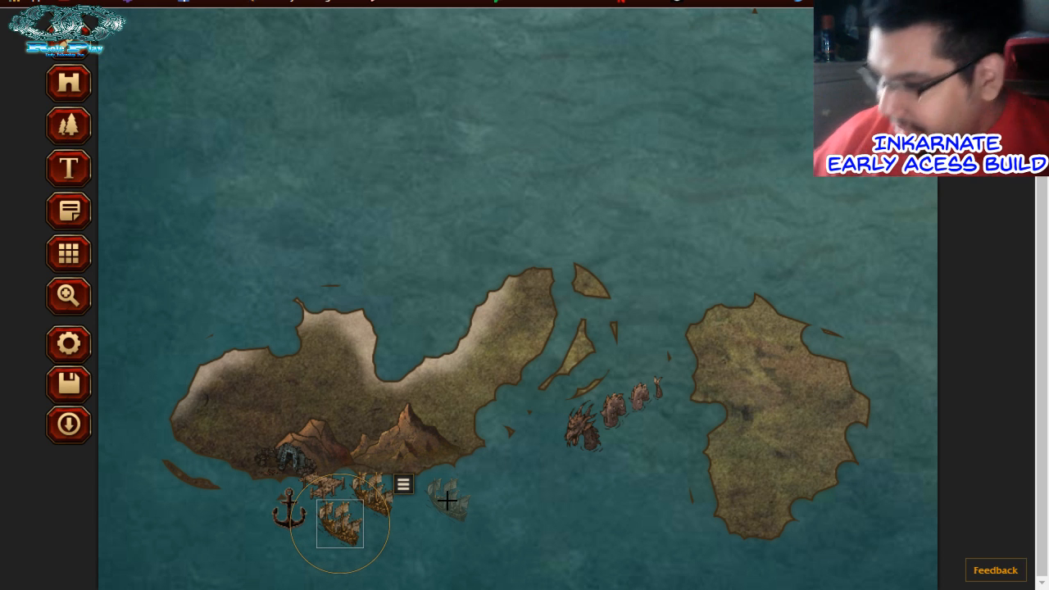
pyautogui.scroll(1, 447, 500)
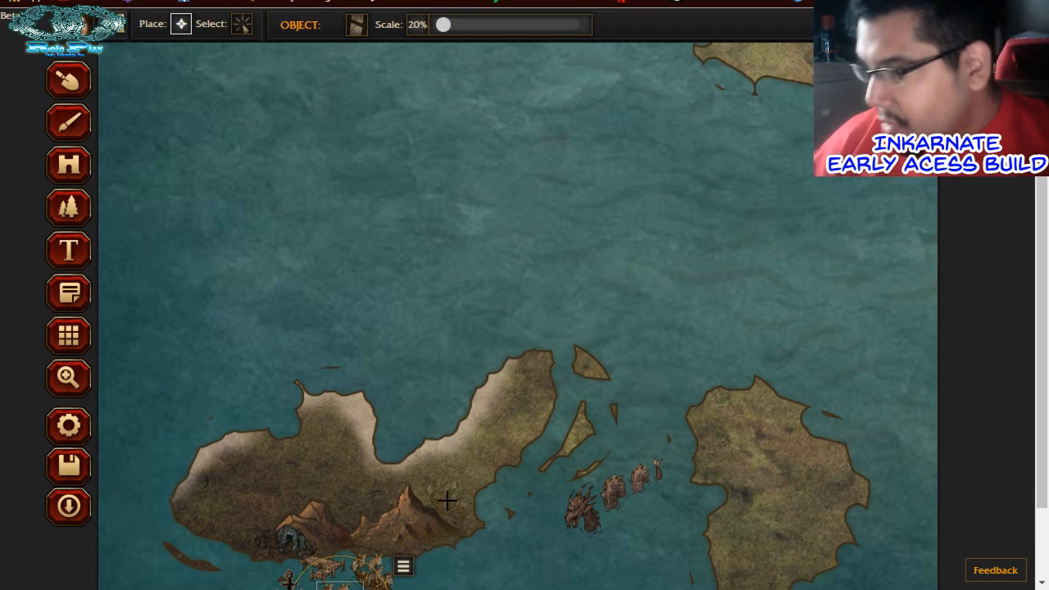
# Zoom out to 100% and look over the islands, mountains and harbour across the whole map
pyautogui.click(69, 376)
pyautogui.scroll(-4, 487, 286)
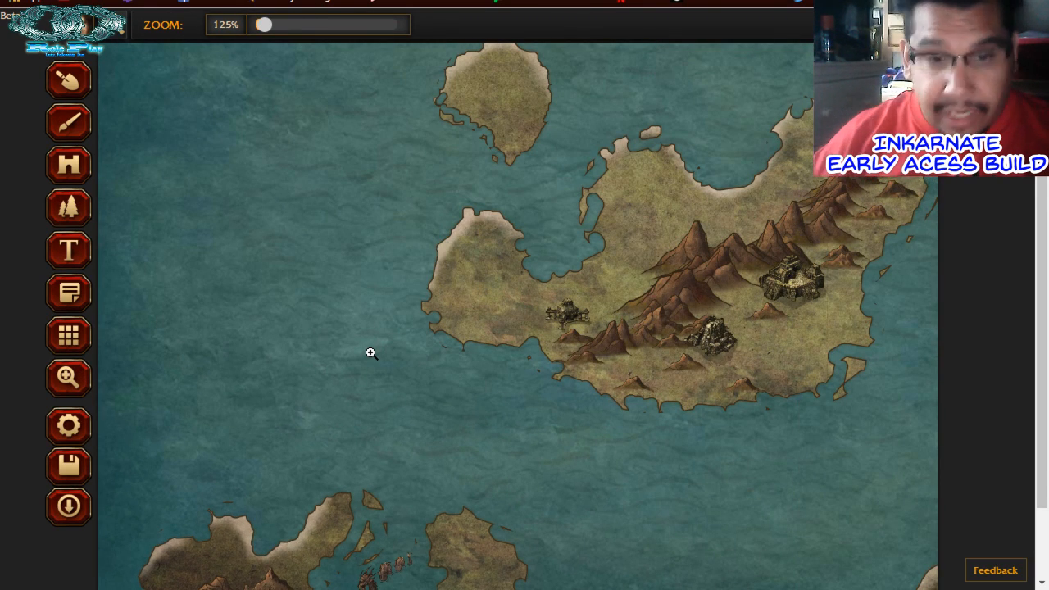
pyautogui.scroll(1, 298, 407)
pyautogui.scroll(2, 345, 362)
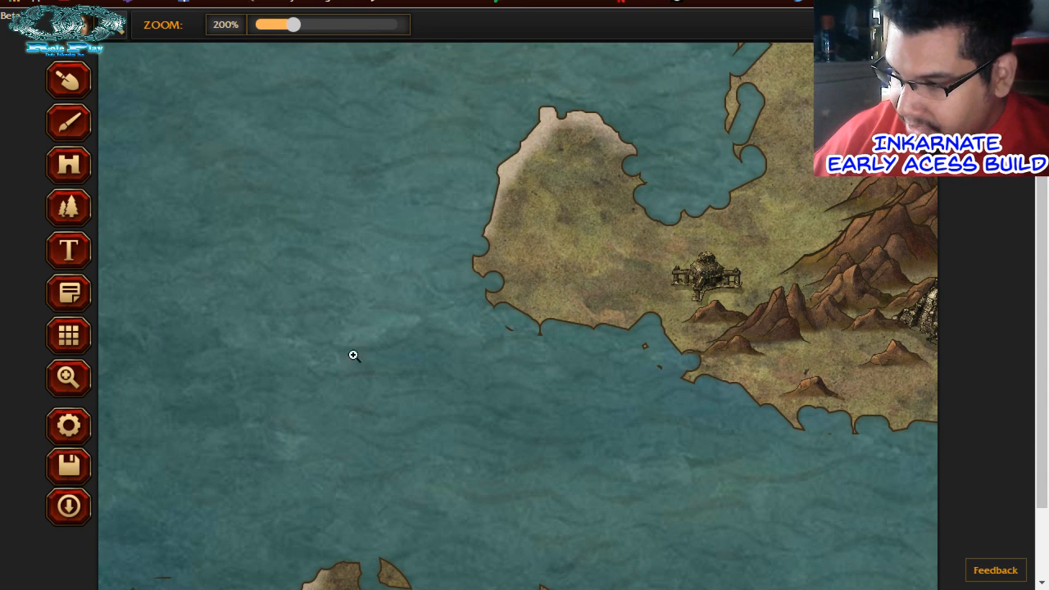
pyautogui.scroll(-4, 459, 320)
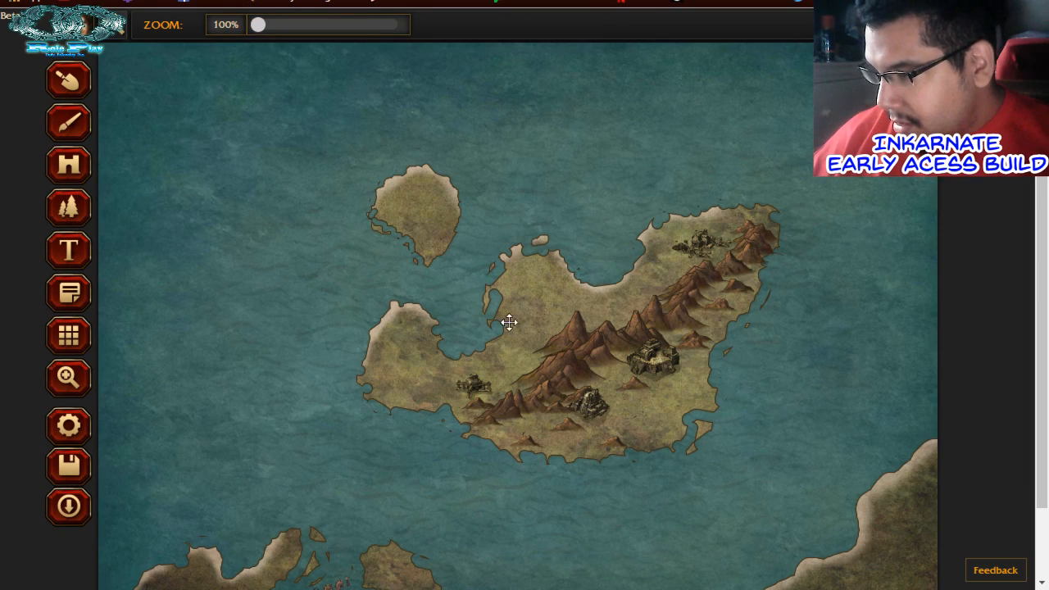
pyautogui.scroll(-1, 557, 339)
pyautogui.scroll(-2, 557, 339)
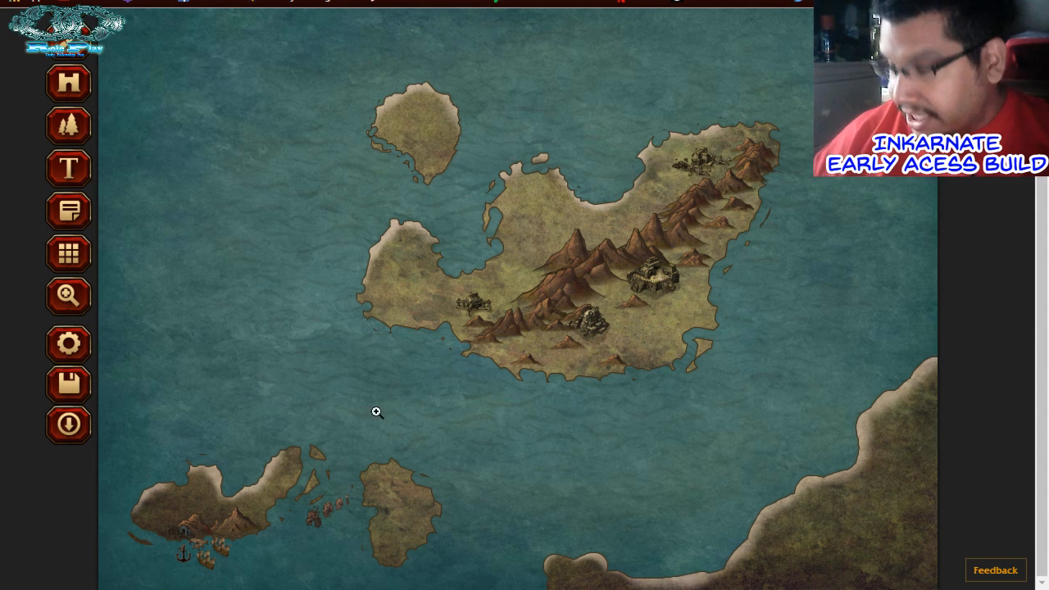
pyautogui.scroll(2, 266, 194)
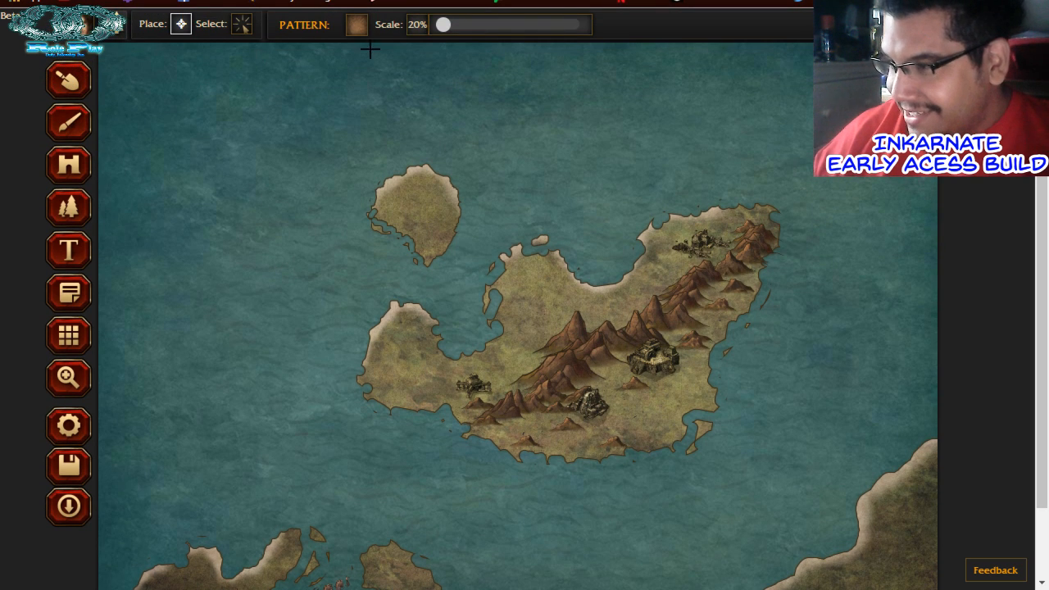
# Choose the Trees pattern for placing on the map
pyautogui.click(246, 26)
pyautogui.click(188, 29)
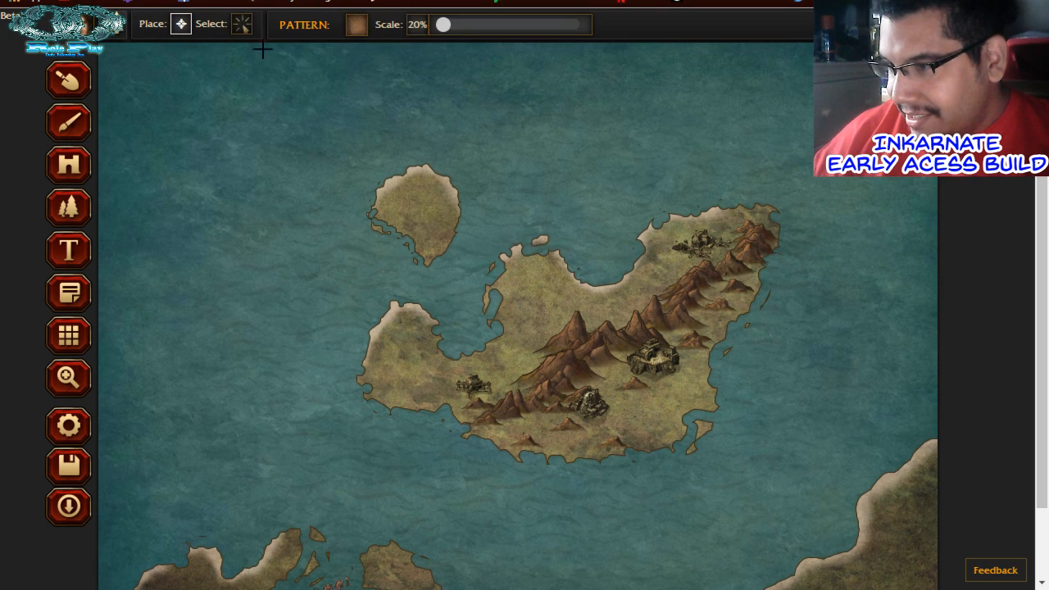
pyautogui.click(355, 28)
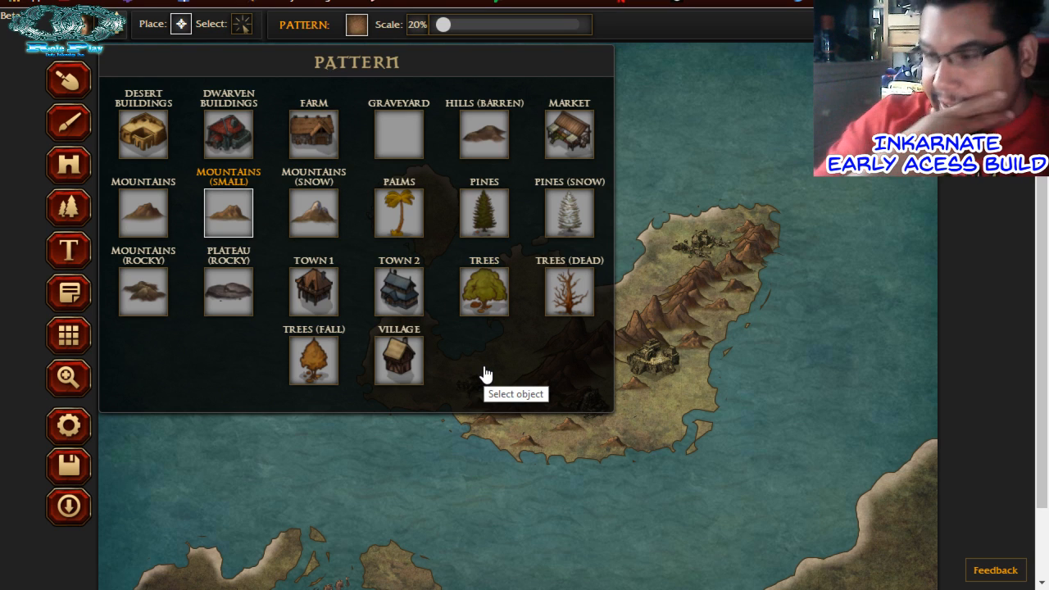
pyautogui.click(495, 298)
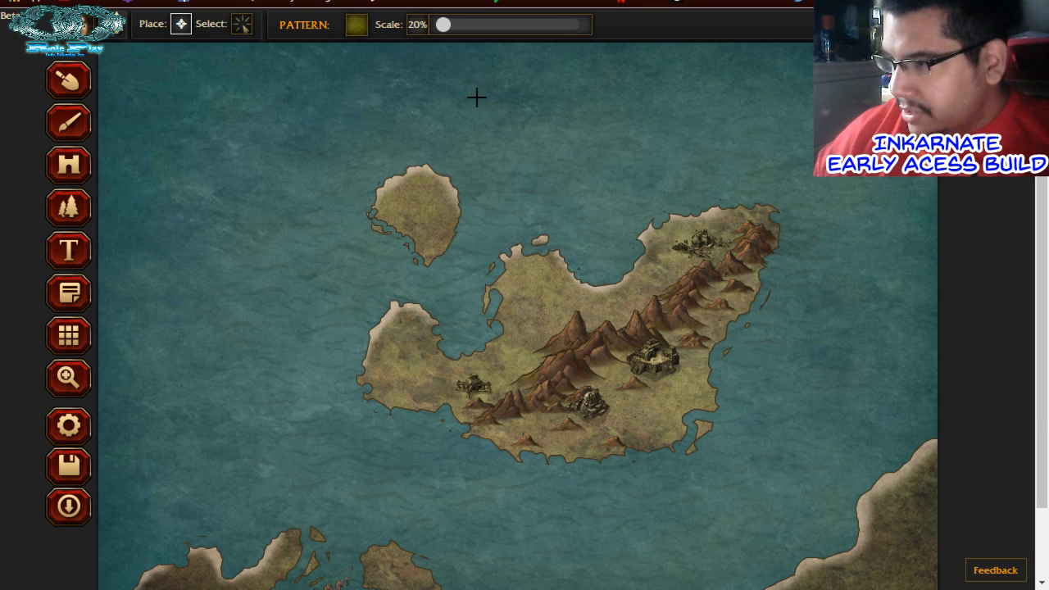
# Place test trees on the main island's northern part at 49% scale and at 85% scale
pyautogui.moveTo(449, 30); pyautogui.dragTo(452, 30)
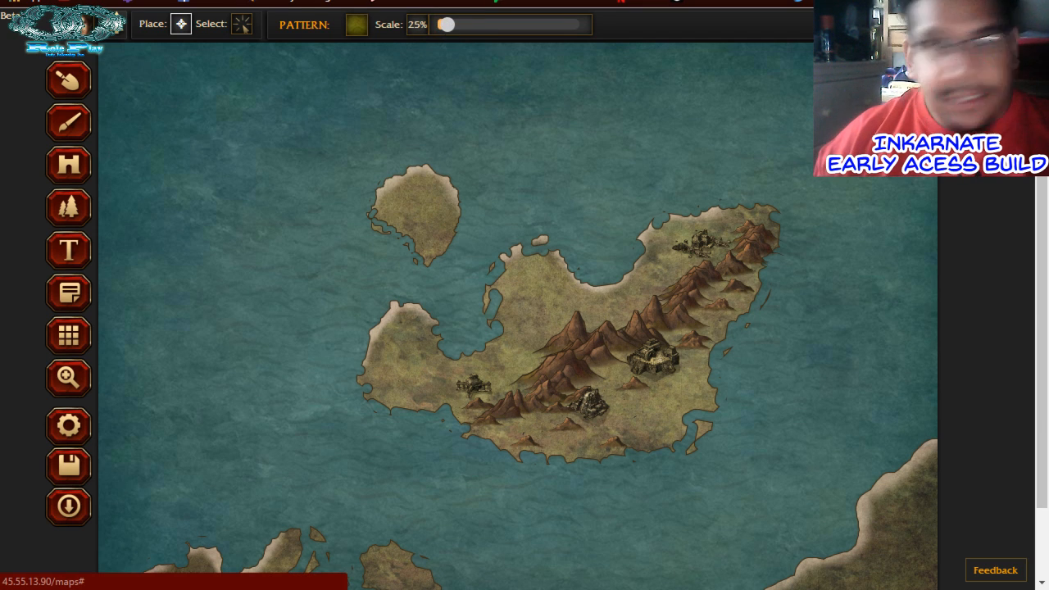
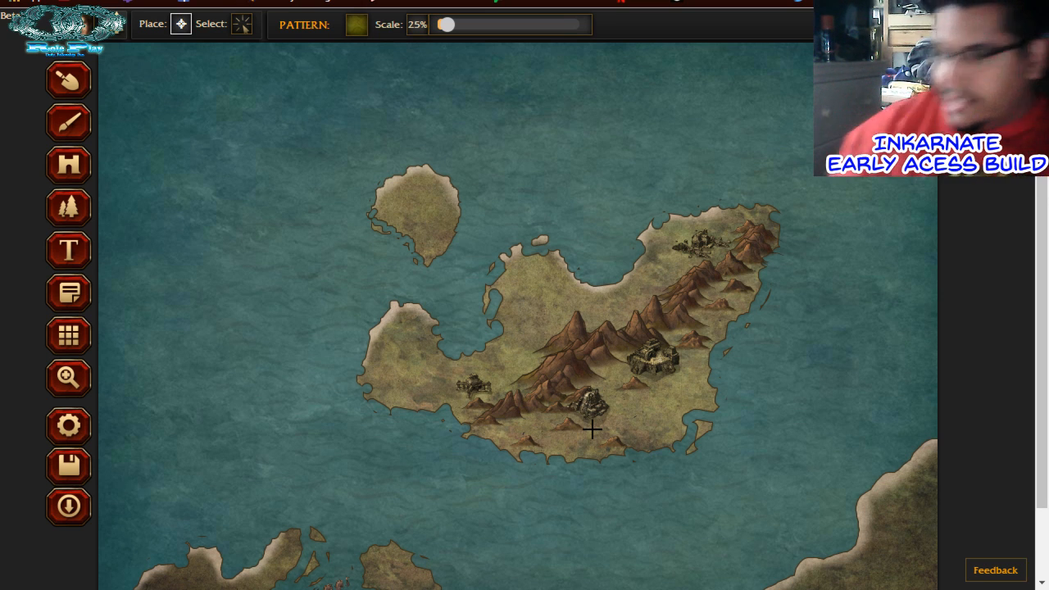
pyautogui.click(462, 26)
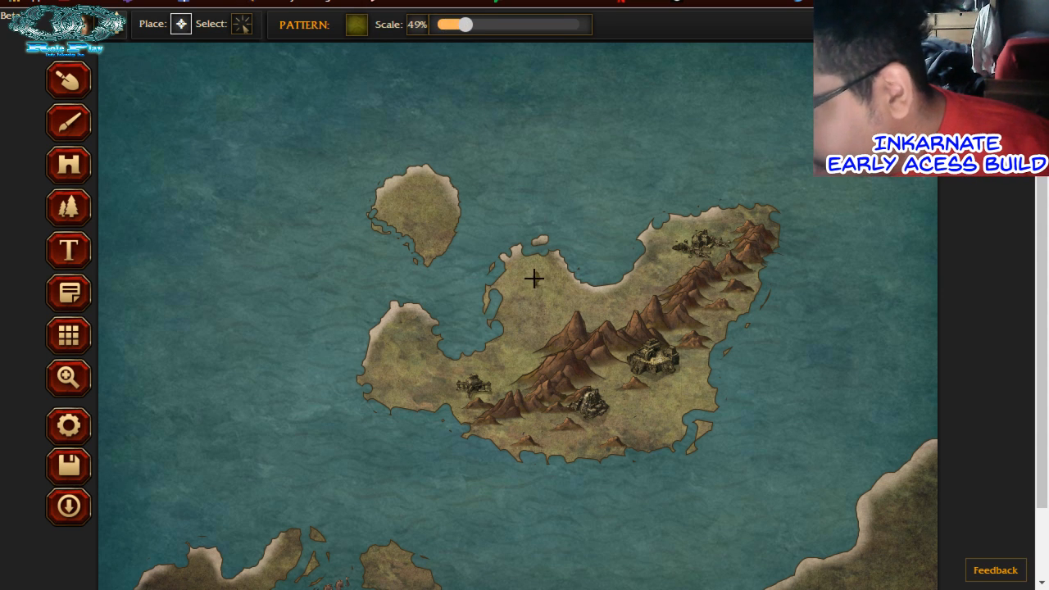
pyautogui.moveTo(465, 25); pyautogui.dragTo(493, 25)
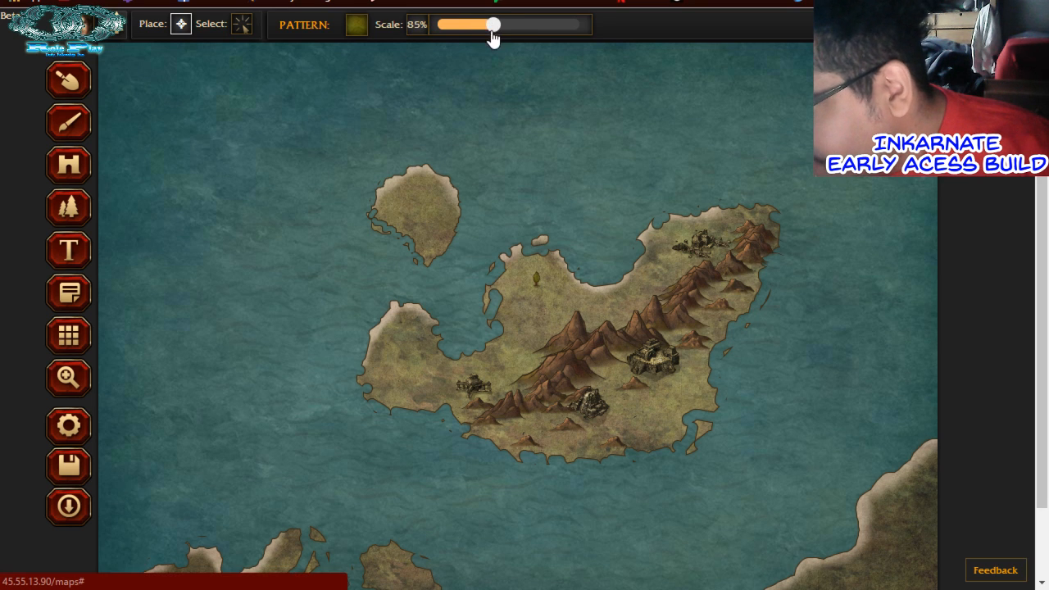
pyautogui.click(536, 295)
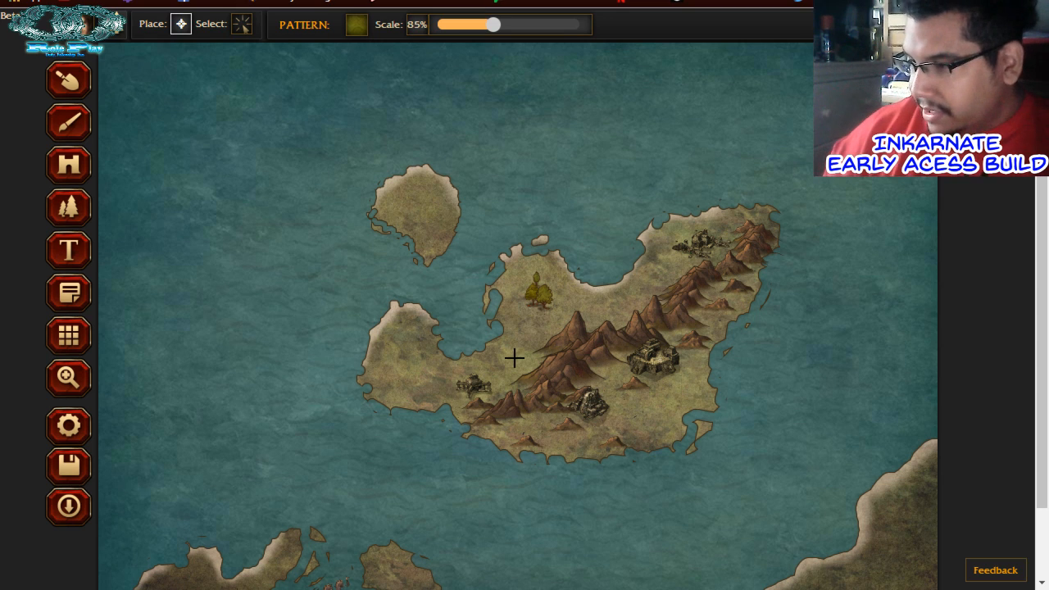
# Select the test trees on the main island's northern part and delete them
pyautogui.click(242, 24)
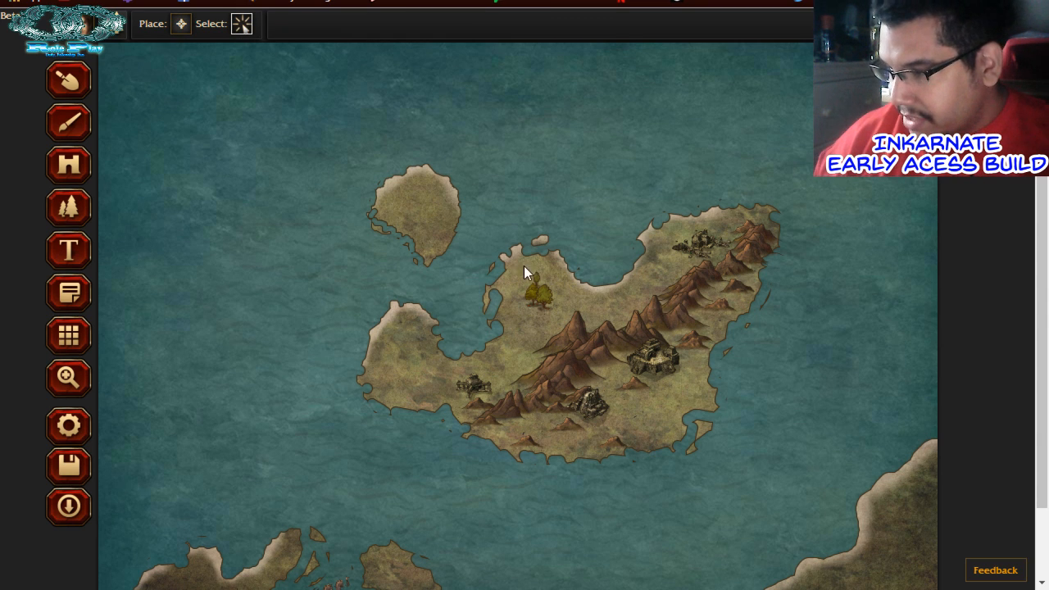
pyautogui.click(553, 301)
pyautogui.click(569, 251)
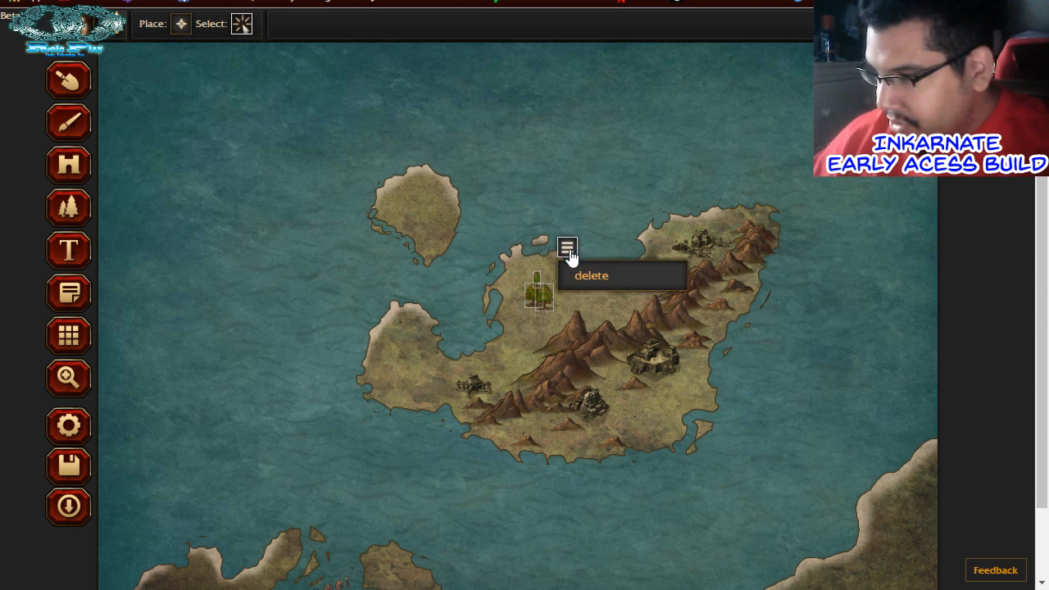
pyautogui.click(587, 277)
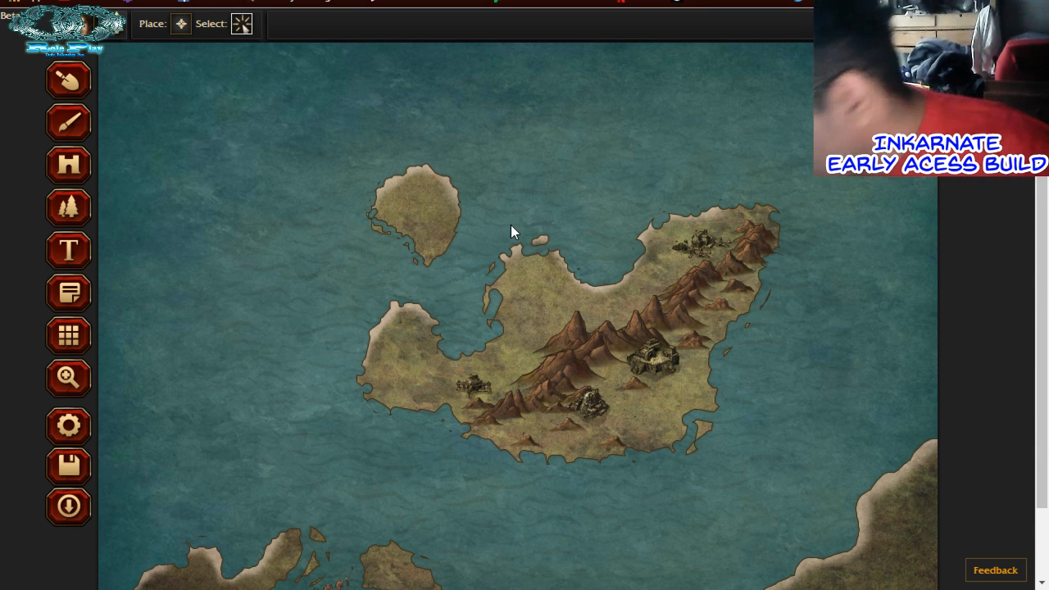
pyautogui.click(677, 277)
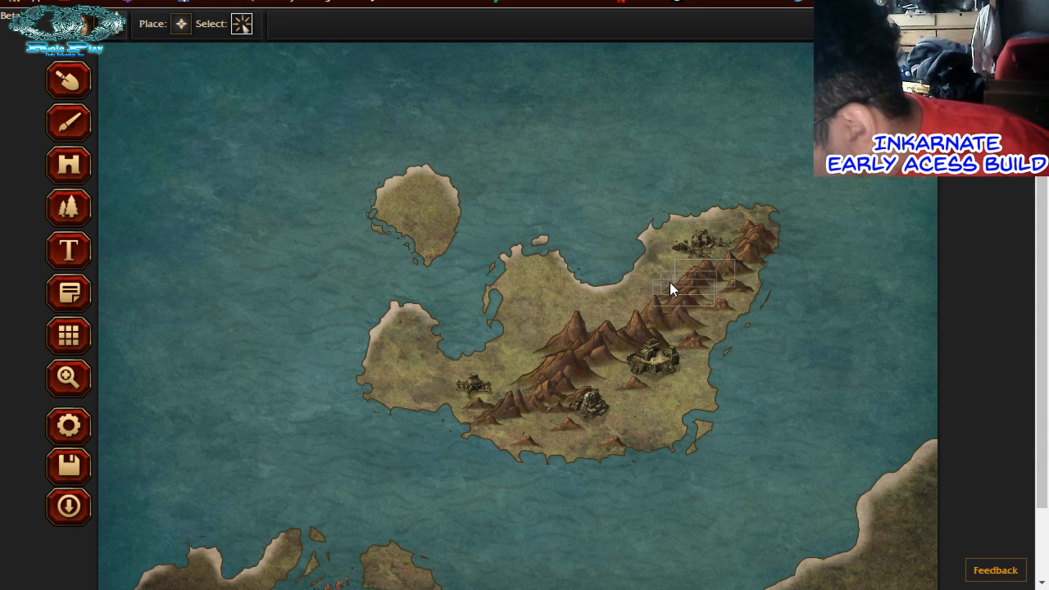
# Paint trees along the north side of the main mountain range, between the ruins, near the south coast and on the northern headland
pyautogui.click(181, 24)
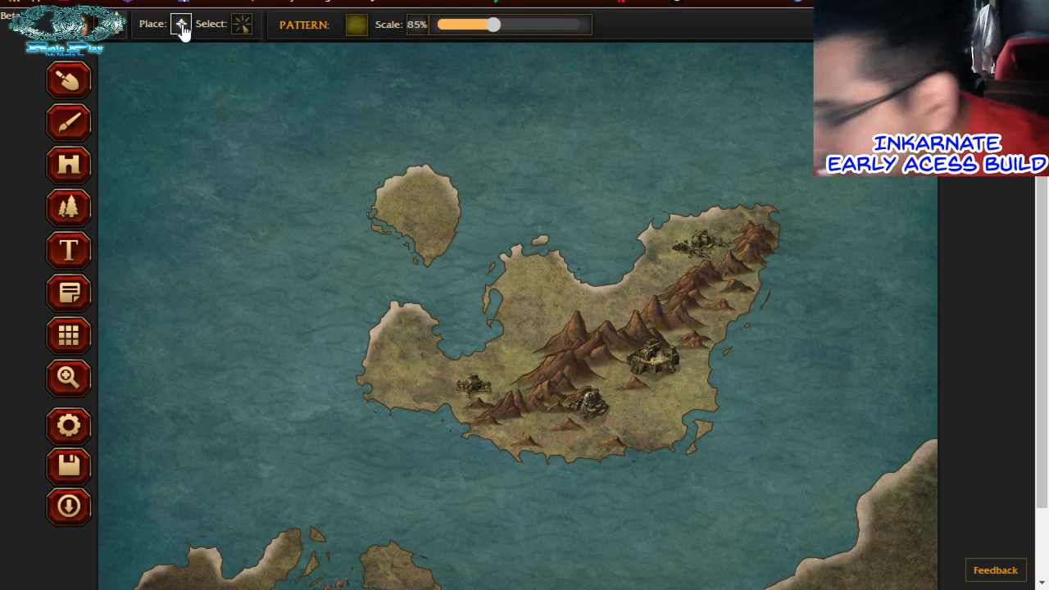
pyautogui.moveTo(670, 283)
pyautogui.mouseDown()
pyautogui.moveTo(618, 326)
pyautogui.moveTo(601, 317)
pyautogui.moveTo(584, 325)
pyautogui.moveTo(584, 303)
pyautogui.moveTo(593, 319)
pyautogui.moveTo(551, 337)
pyautogui.moveTo(591, 323)
pyautogui.moveTo(574, 320)
pyautogui.moveTo(510, 361)
pyautogui.mouseUp()
pyautogui.moveTo(608, 383)
pyautogui.mouseDown()
pyautogui.moveTo(639, 397)
pyautogui.moveTo(629, 420)
pyautogui.mouseUp()
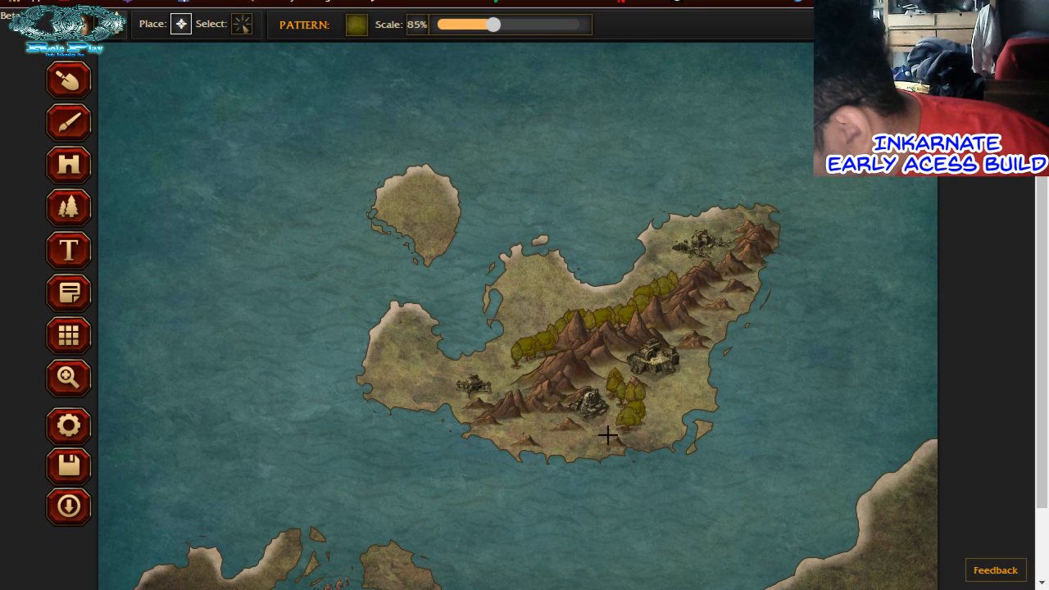
pyautogui.click(539, 432)
pyautogui.moveTo(539, 286); pyautogui.dragTo(526, 303)
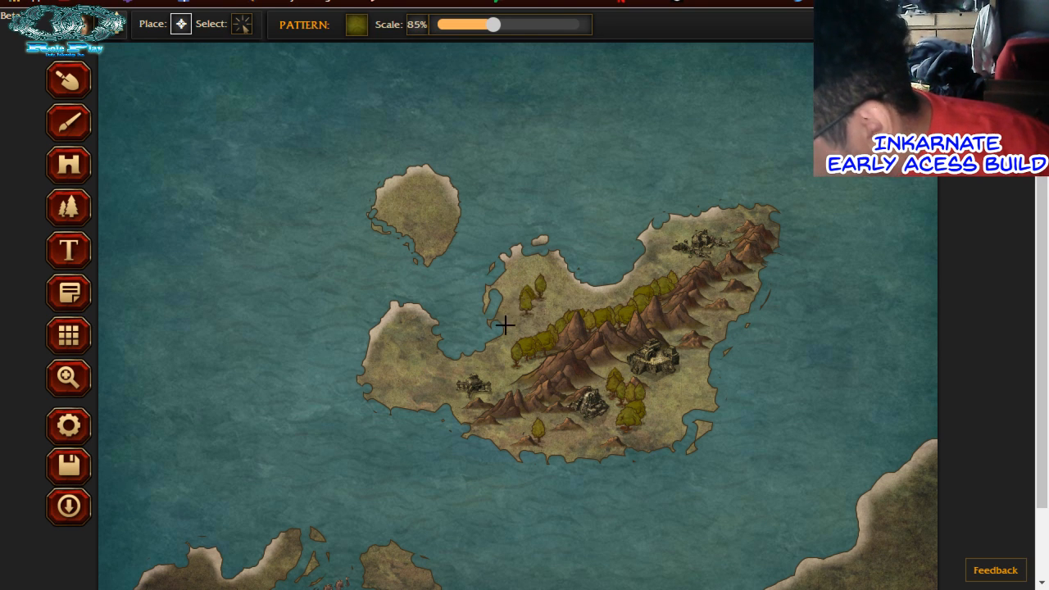
# Add tree clusters to the small northern island and to the main island's western lobe
pyautogui.moveTo(430, 196); pyautogui.dragTo(426, 247)
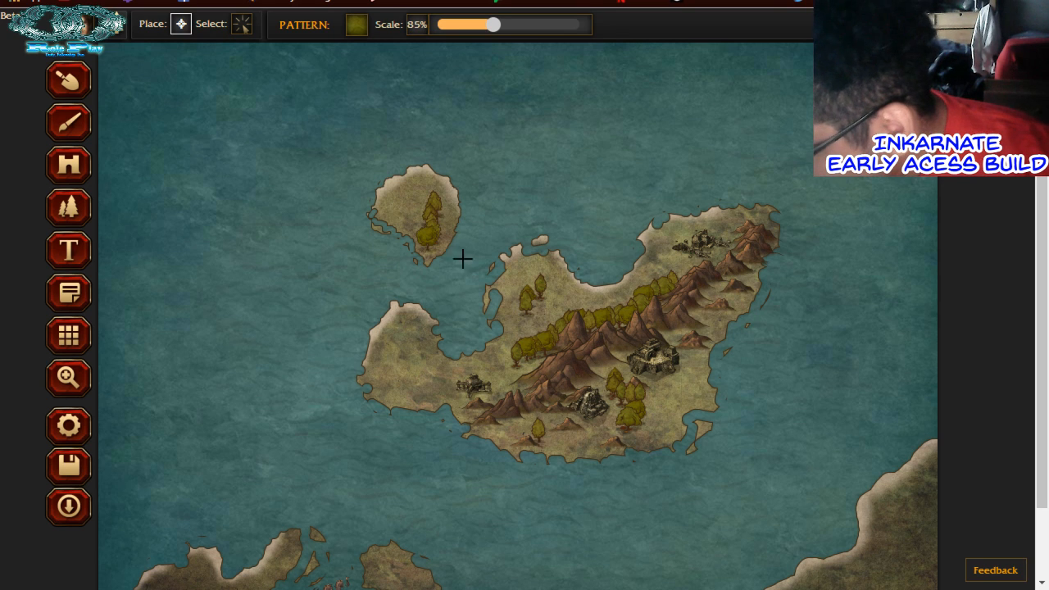
pyautogui.click(409, 213)
pyautogui.moveTo(407, 350)
pyautogui.mouseDown()
pyautogui.moveTo(398, 368)
pyautogui.moveTo(414, 364)
pyautogui.mouseUp()
pyautogui.click(424, 376)
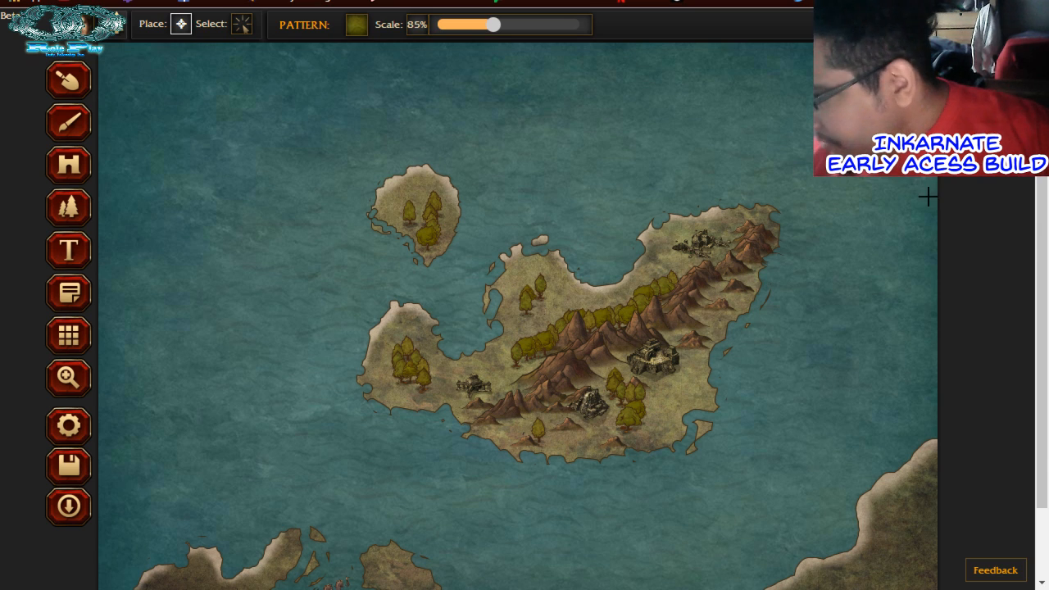
# Paint a forest along the southeastern mainland's outer edge and add single trees to the main island's east side and the two southern islands
pyautogui.scroll(-1, 1033, 265)
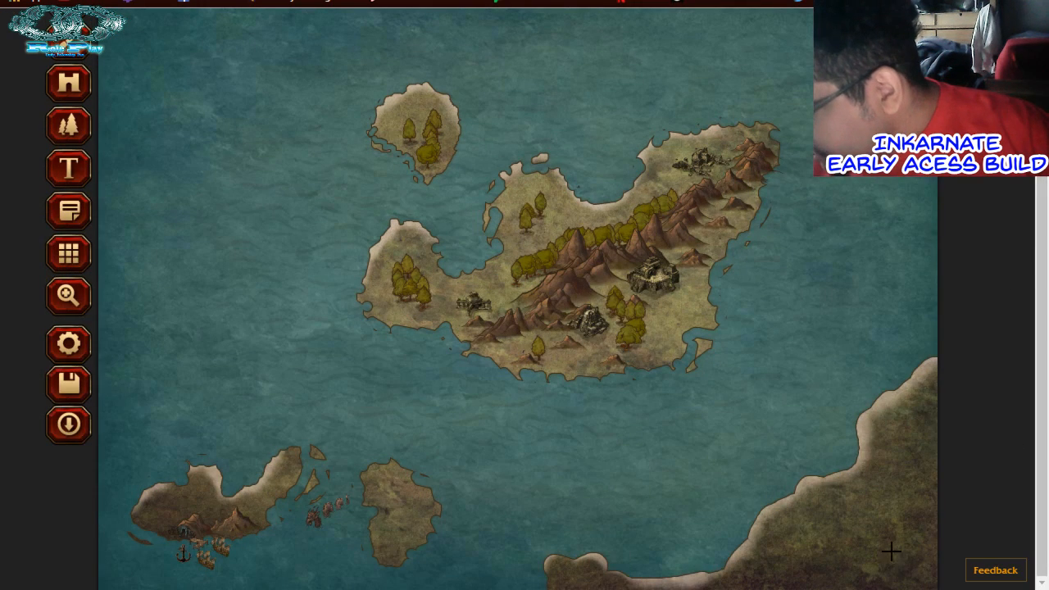
pyautogui.moveTo(933, 564)
pyautogui.mouseDown()
pyautogui.moveTo(891, 584)
pyautogui.moveTo(925, 543)
pyautogui.moveTo(932, 570)
pyautogui.moveTo(898, 562)
pyautogui.moveTo(798, 587)
pyautogui.moveTo(875, 572)
pyautogui.moveTo(914, 544)
pyautogui.moveTo(935, 432)
pyautogui.mouseUp()
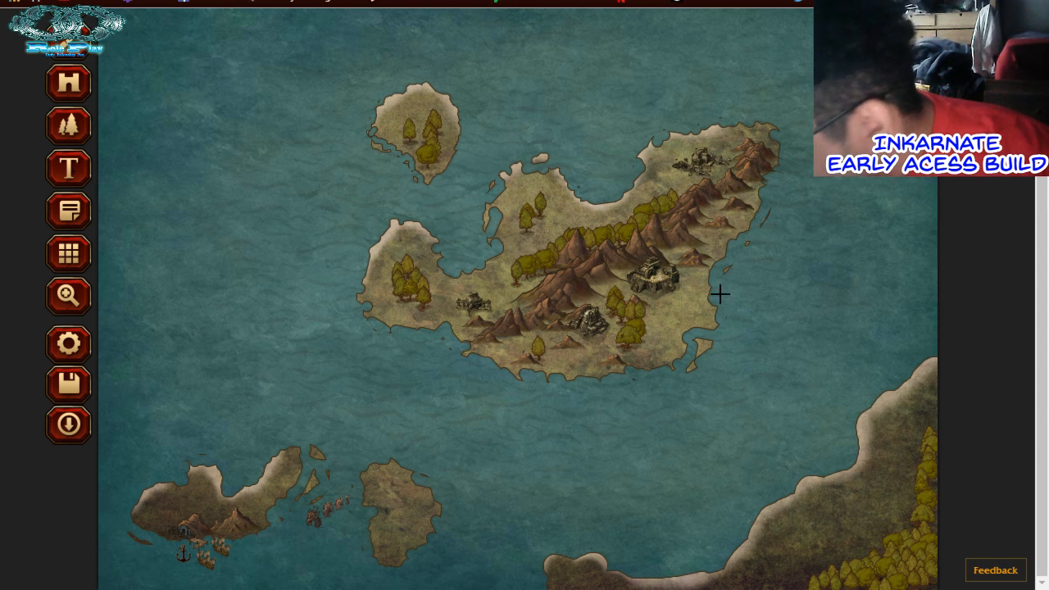
pyautogui.click(680, 308)
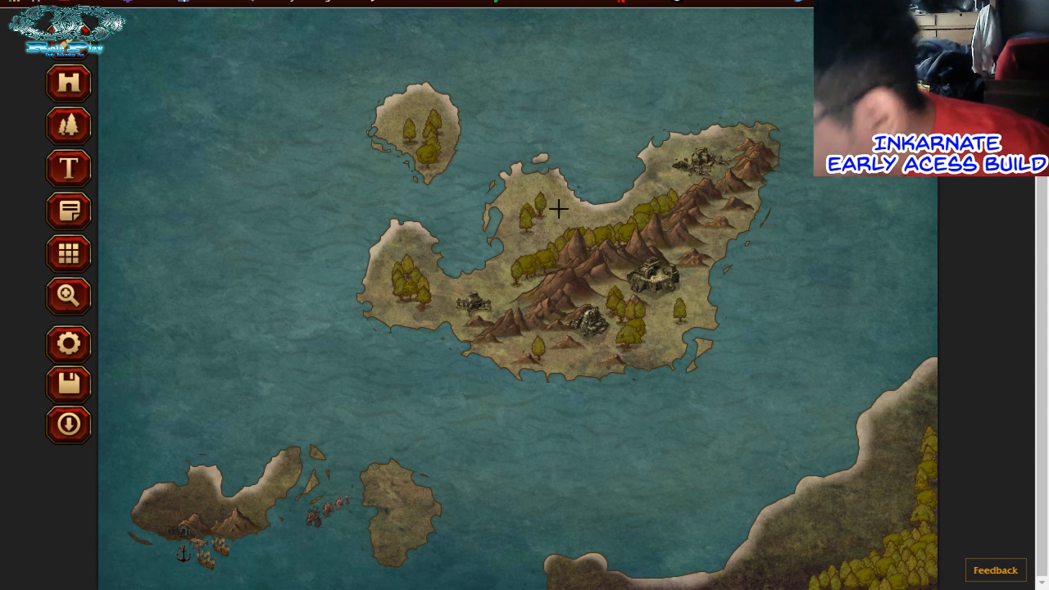
pyautogui.moveTo(1042, 177); pyautogui.dragTo(1042, 173)
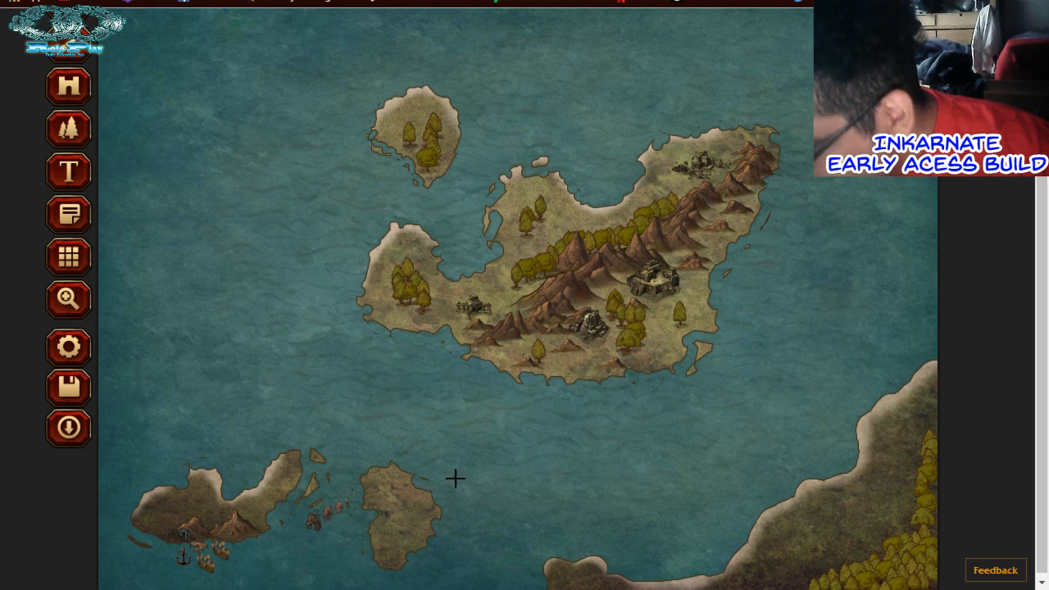
pyautogui.click(409, 510)
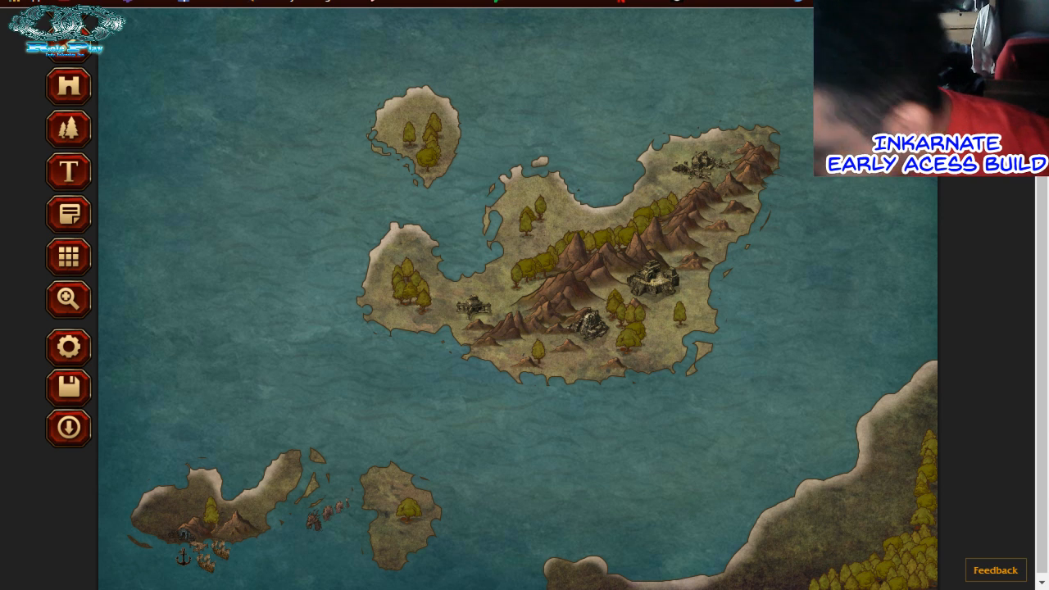
# Set the tree scale to 55% and paint smaller trees from the main island's northern headland down to the western ruins
pyautogui.scroll(1, 1042, 185)
pyautogui.scroll(1, 1042, 185)
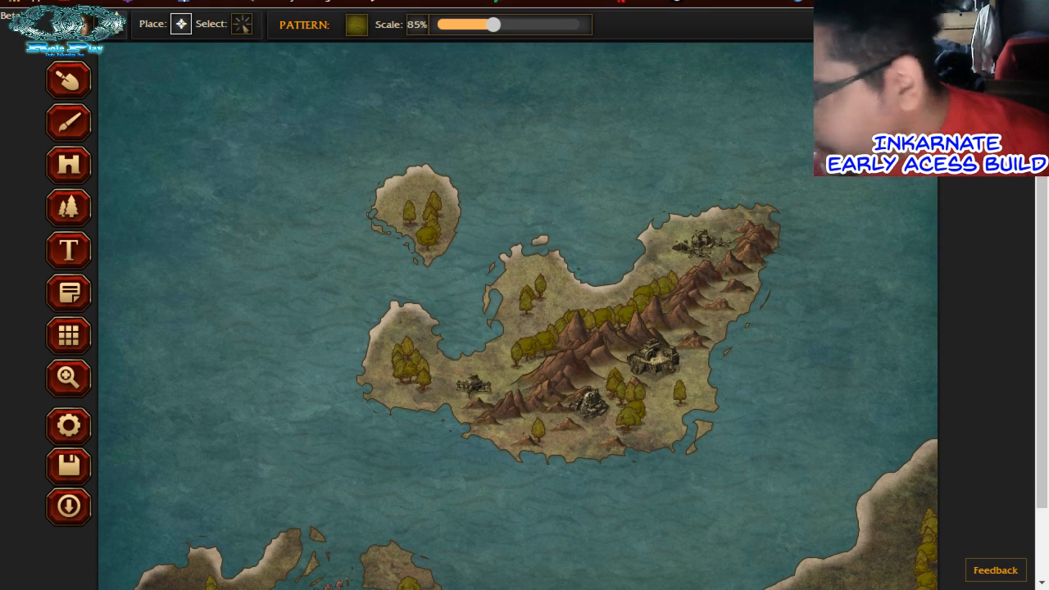
pyautogui.click(463, 28)
pyautogui.moveTo(539, 311)
pyautogui.mouseDown()
pyautogui.moveTo(523, 336)
pyautogui.moveTo(531, 333)
pyautogui.moveTo(542, 354)
pyautogui.moveTo(512, 375)
pyautogui.moveTo(554, 332)
pyautogui.moveTo(509, 377)
pyautogui.moveTo(523, 387)
pyautogui.moveTo(503, 383)
pyautogui.moveTo(486, 398)
pyautogui.moveTo(514, 339)
pyautogui.mouseUp()
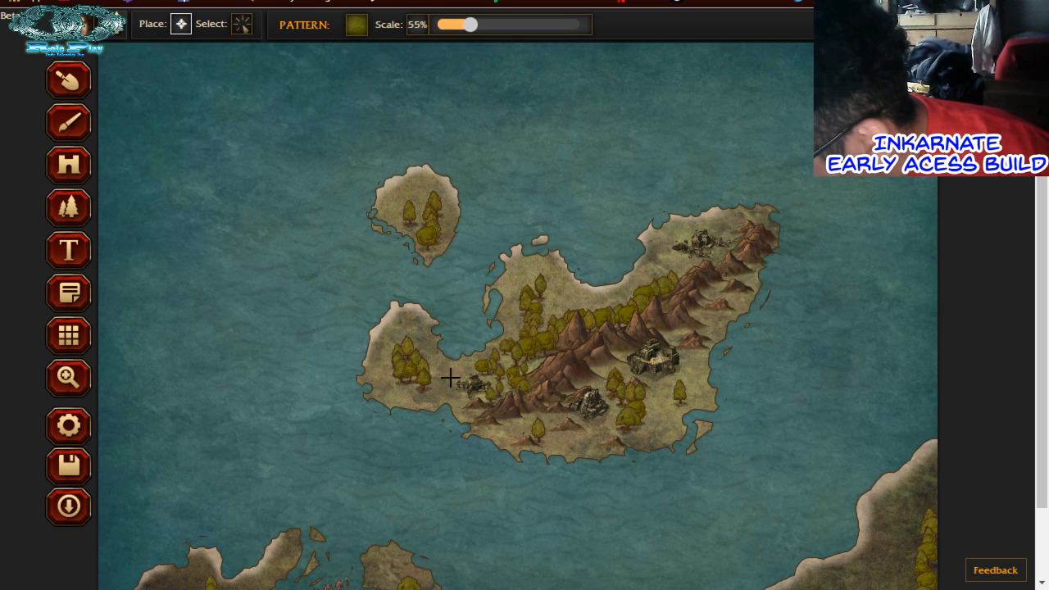
# Thicken the forest with smaller trees across the main island's western lobe, south and east coasts and both sides of the mountain range
pyautogui.moveTo(450, 378)
pyautogui.mouseDown()
pyautogui.moveTo(426, 357)
pyautogui.moveTo(412, 351)
pyautogui.moveTo(433, 366)
pyautogui.moveTo(389, 388)
pyautogui.moveTo(456, 381)
pyautogui.moveTo(466, 406)
pyautogui.moveTo(485, 416)
pyautogui.moveTo(462, 405)
pyautogui.moveTo(508, 429)
pyautogui.moveTo(520, 420)
pyautogui.moveTo(533, 432)
pyautogui.moveTo(548, 423)
pyautogui.moveTo(571, 438)
pyautogui.moveTo(599, 435)
pyautogui.moveTo(624, 411)
pyautogui.moveTo(610, 429)
pyautogui.moveTo(639, 428)
pyautogui.moveTo(658, 396)
pyautogui.moveTo(660, 422)
pyautogui.moveTo(694, 388)
pyautogui.moveTo(688, 402)
pyautogui.moveTo(623, 392)
pyautogui.moveTo(701, 314)
pyautogui.mouseUp()
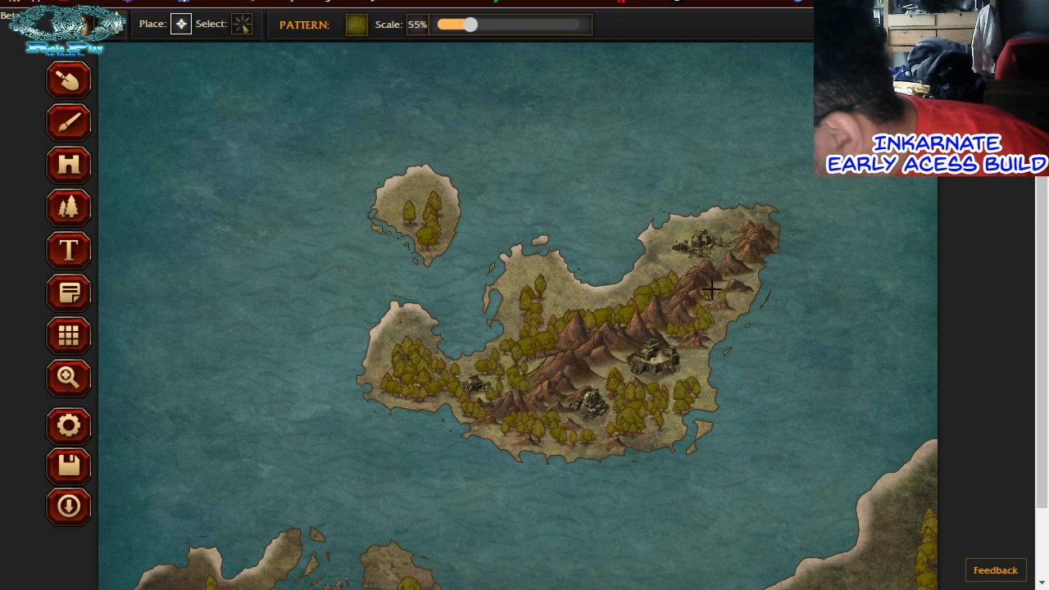
pyautogui.click(712, 294)
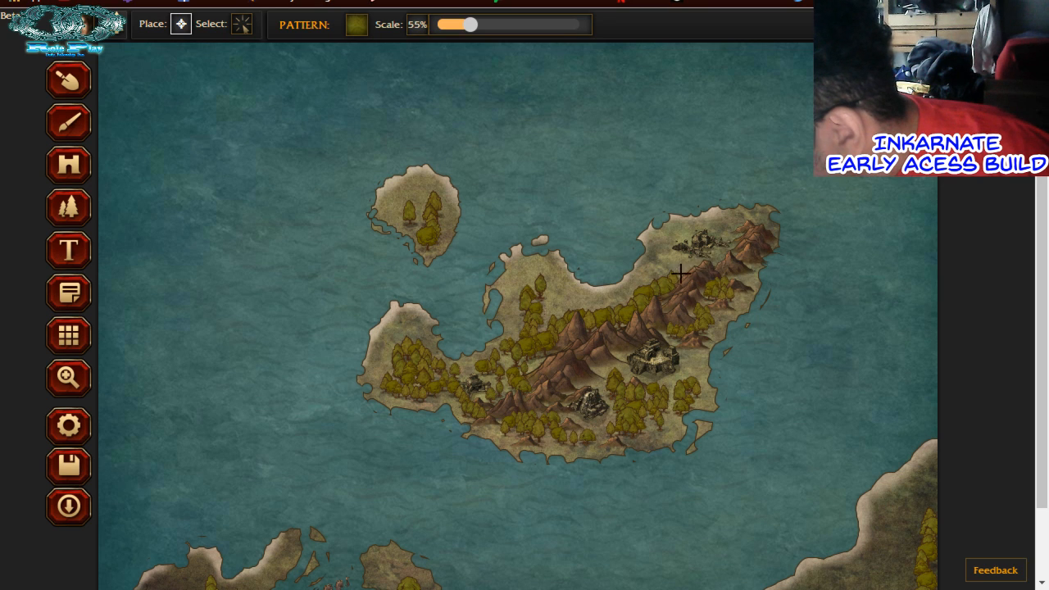
pyautogui.moveTo(680, 273)
pyautogui.mouseDown()
pyautogui.moveTo(643, 281)
pyautogui.moveTo(614, 308)
pyautogui.moveTo(571, 306)
pyautogui.moveTo(578, 297)
pyautogui.moveTo(603, 300)
pyautogui.moveTo(552, 325)
pyautogui.moveTo(531, 371)
pyautogui.mouseUp()
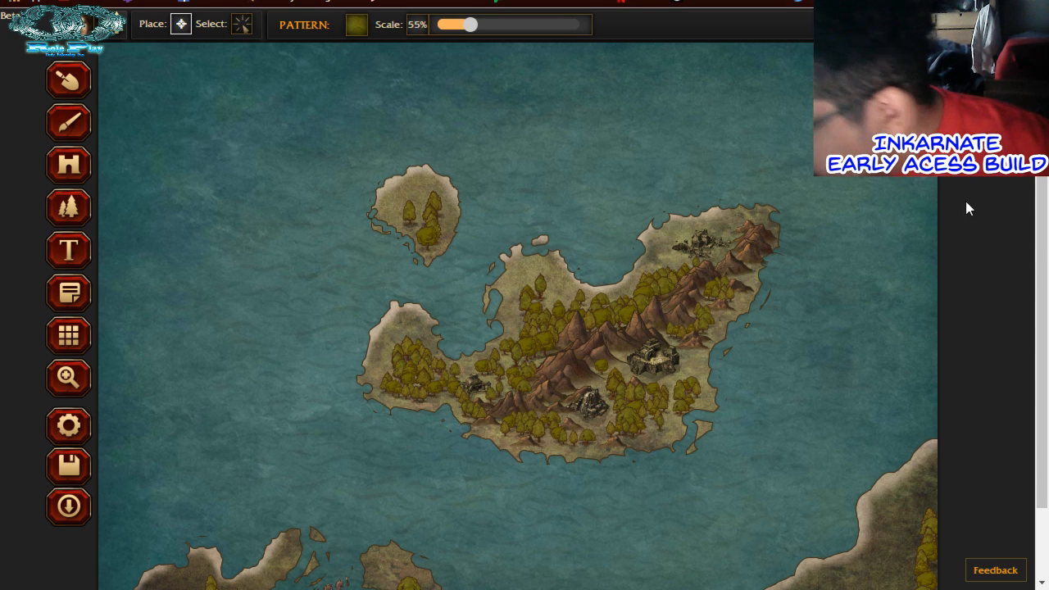
# Fill the rounder southern island with trees and add a few to the neighbouring southwestern island's east side
pyautogui.scroll(-1, 1043, 324)
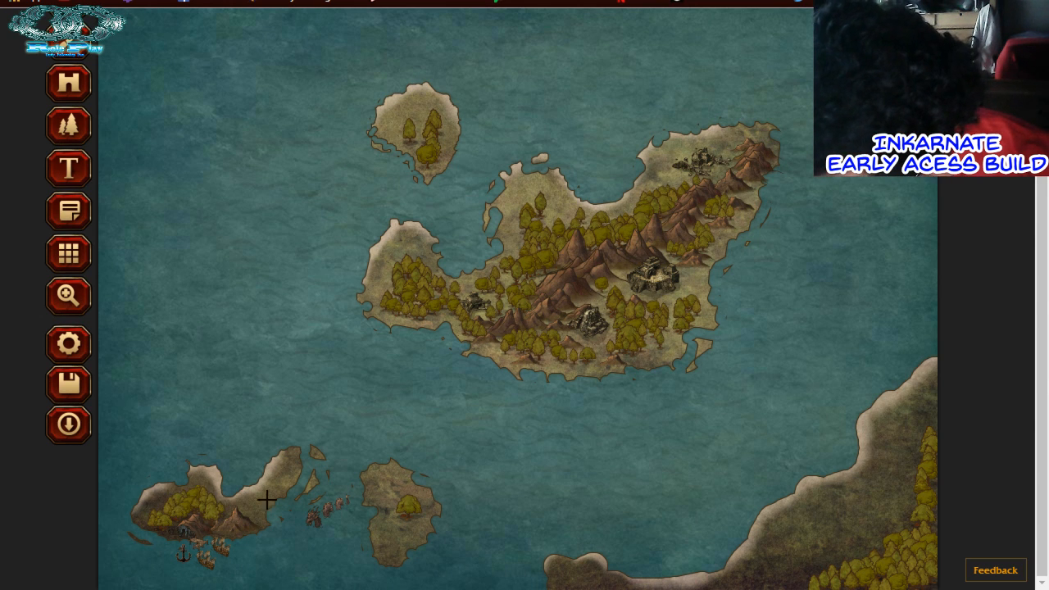
pyautogui.moveTo(392, 503)
pyautogui.mouseDown()
pyautogui.moveTo(386, 487)
pyautogui.moveTo(402, 497)
pyautogui.moveTo(410, 525)
pyautogui.moveTo(383, 534)
pyautogui.mouseUp()
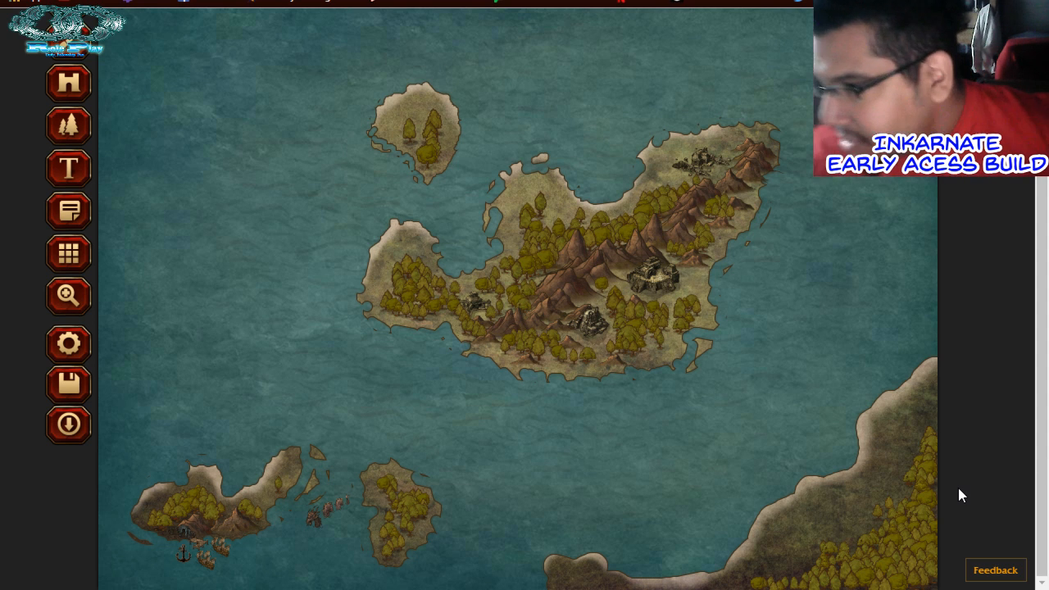
pyautogui.scroll(1, 1020, 144)
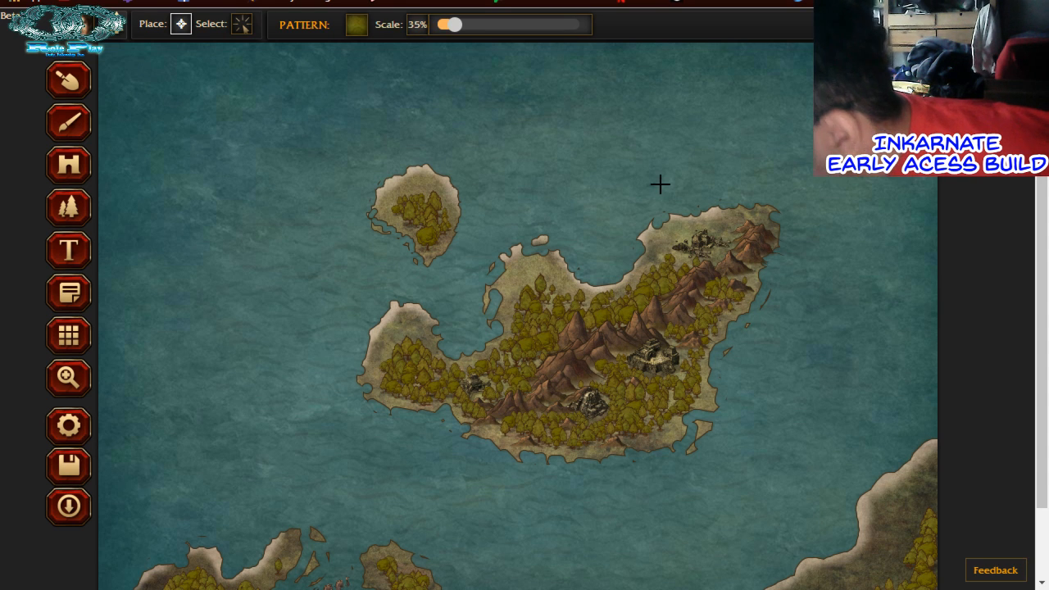
# Set the tree scale to 23% and paint small trees along the southwestern island's eastern arm
pyautogui.click(470, 27)
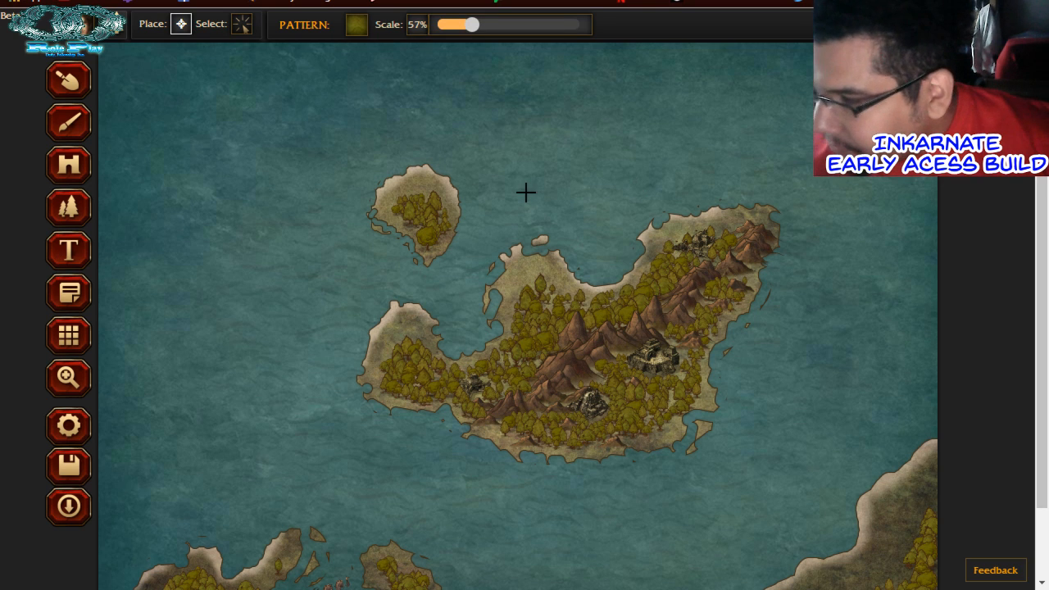
pyautogui.moveTo(472, 24); pyautogui.dragTo(445, 25)
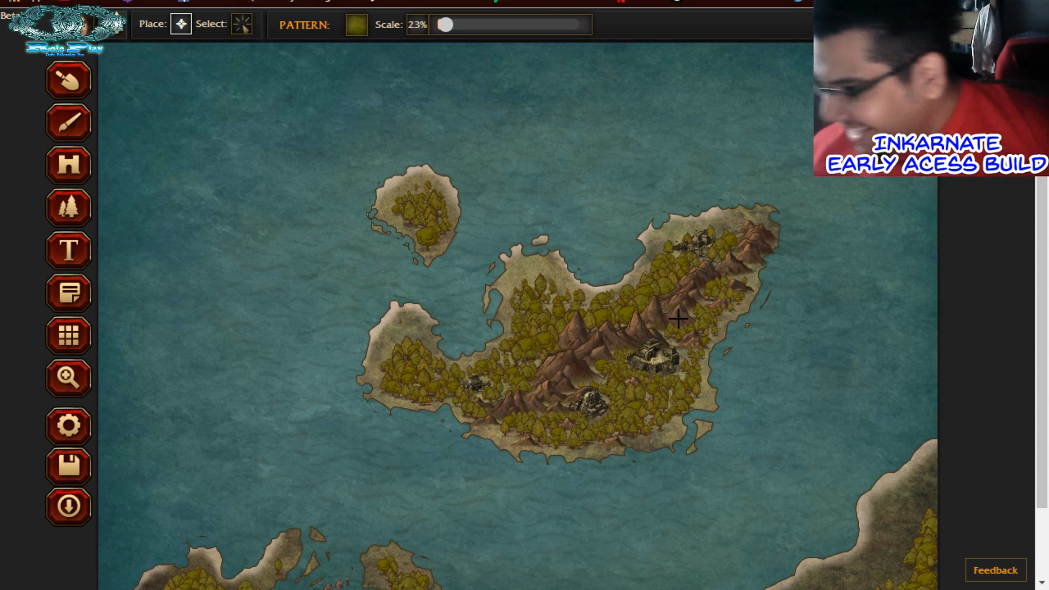
pyautogui.scroll(-1, 1034, 344)
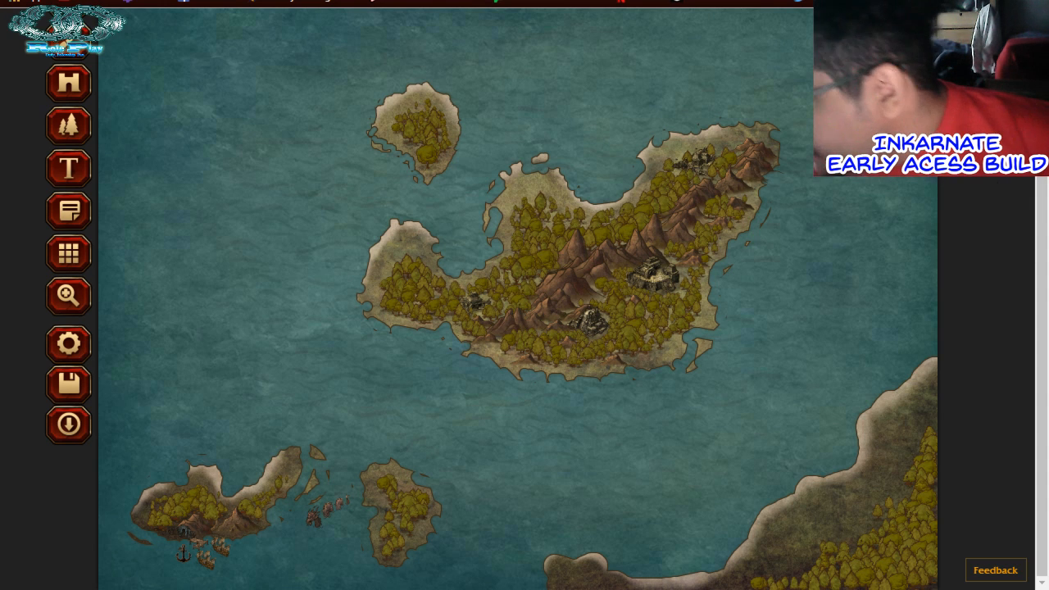
# Set the tree scale to 43%
pyautogui.scroll(1, 721, 107)
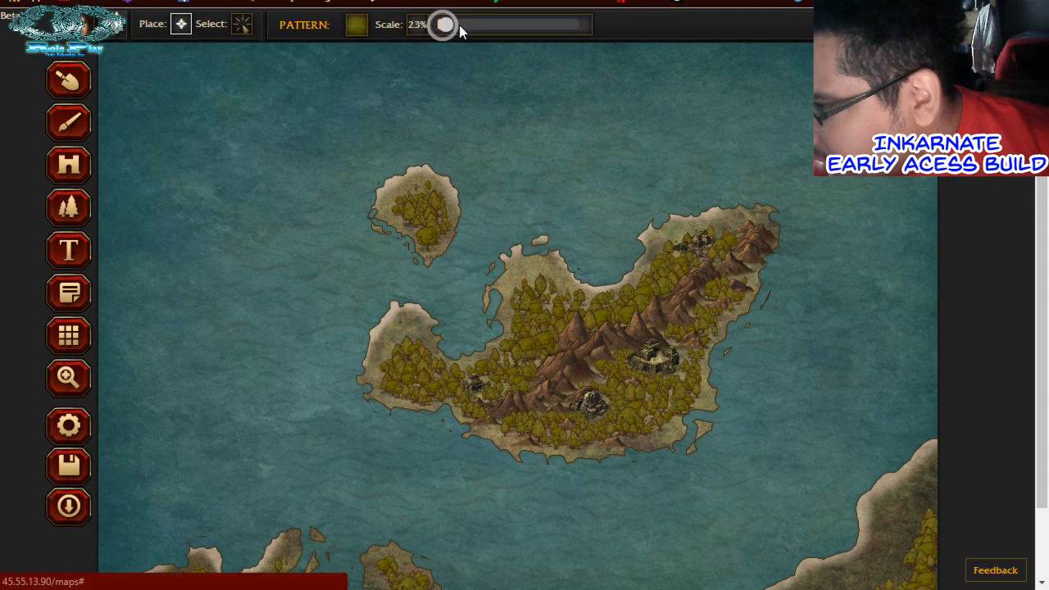
pyautogui.moveTo(445, 24); pyautogui.dragTo(461, 25)
pyautogui.scroll(-1, 1030, 267)
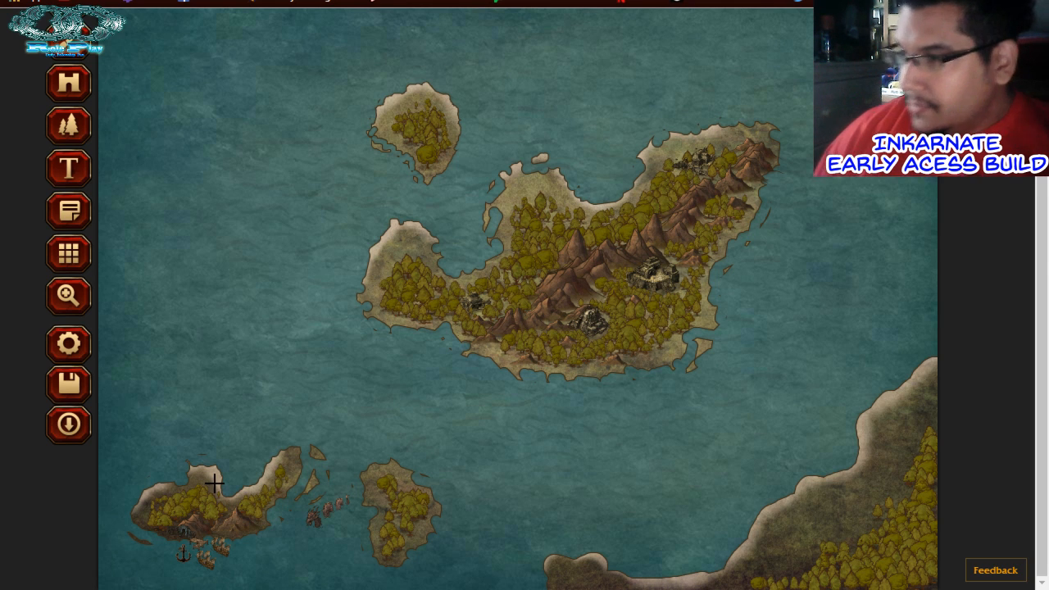
# Select the mountain at the dwarven mine on the southwestern island and open its object options
pyautogui.moveTo(1040, 279); pyautogui.dragTo(1042, 180)
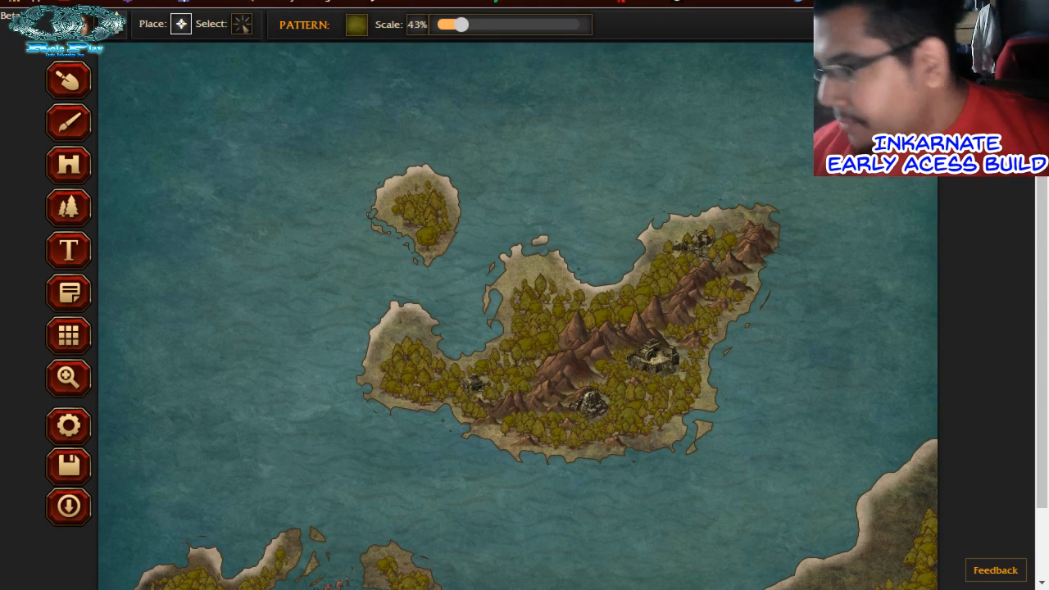
pyautogui.scroll(-1, 1045, 314)
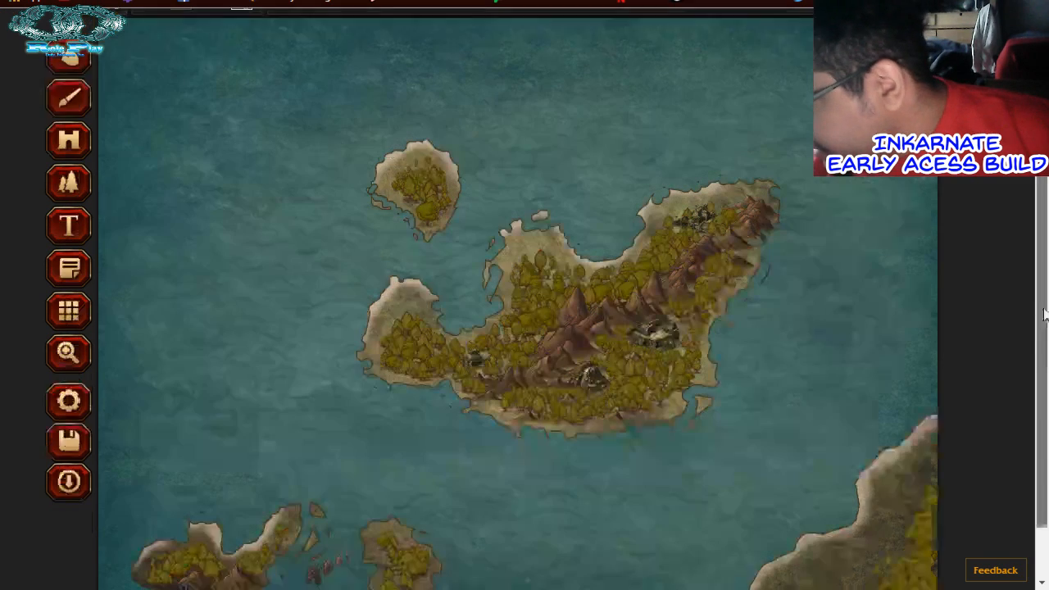
pyautogui.scroll(-2, 1045, 314)
pyautogui.click(184, 532)
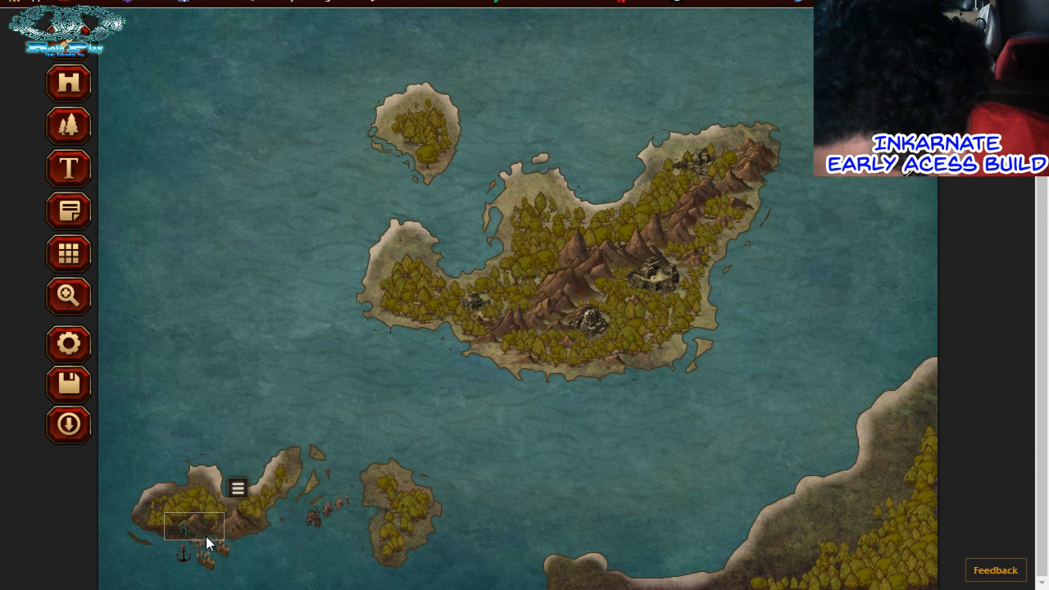
pyautogui.moveTo(199, 527)
pyautogui.mouseDown()
pyautogui.moveTo(211, 496)
pyautogui.moveTo(202, 452)
pyautogui.mouseUp()
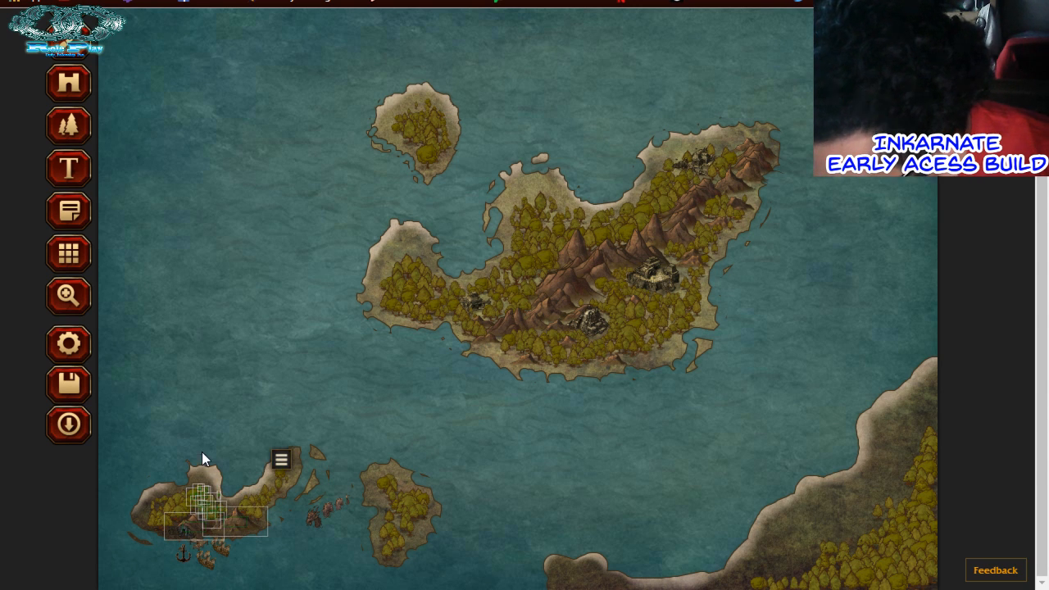
pyautogui.click(187, 529)
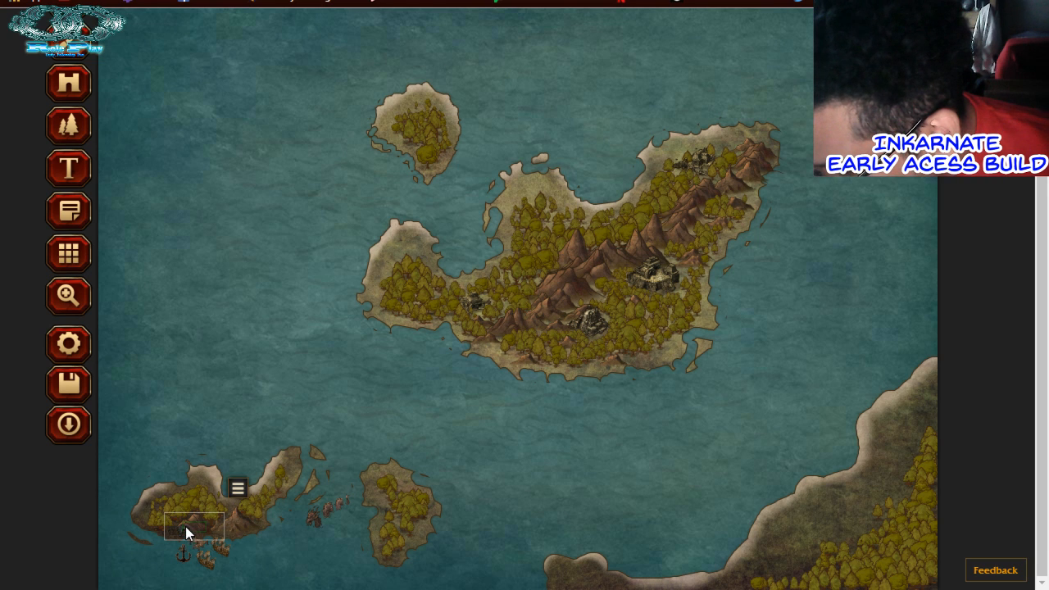
pyautogui.click(232, 492)
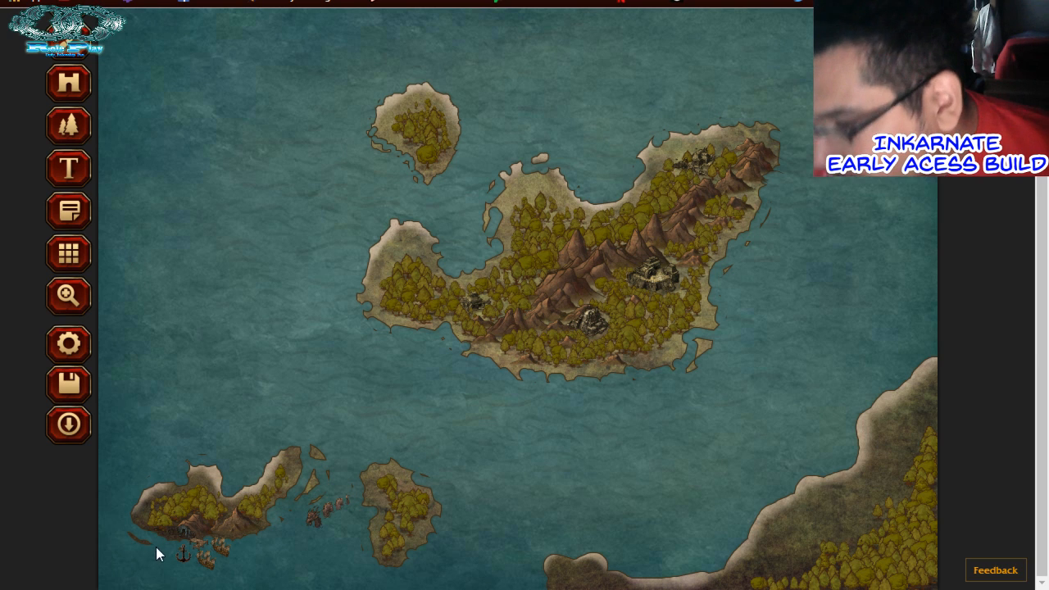
pyautogui.moveTo(590, 320)
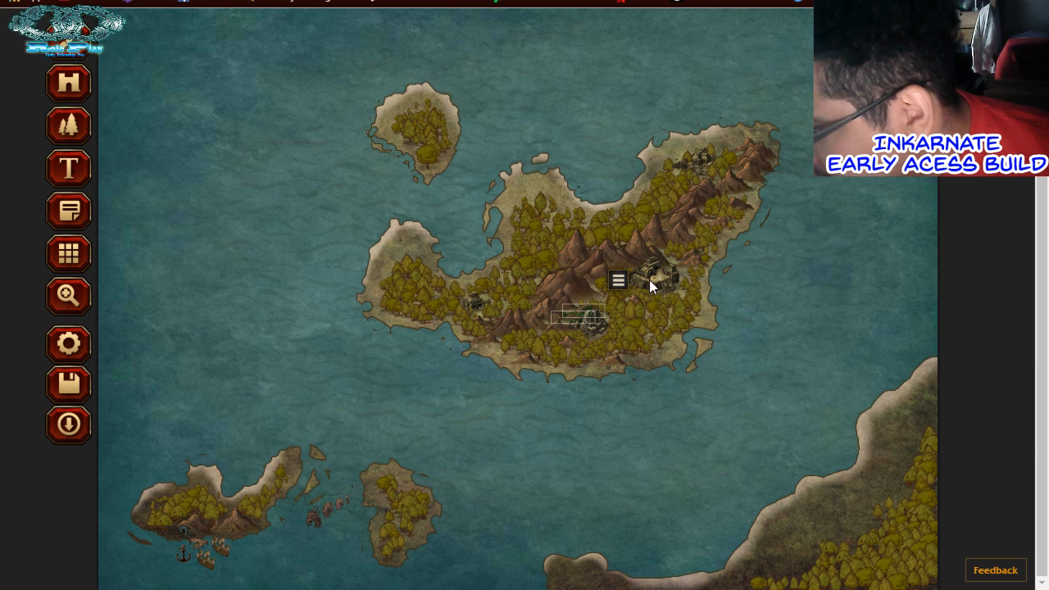
pyautogui.moveTo(649, 269)
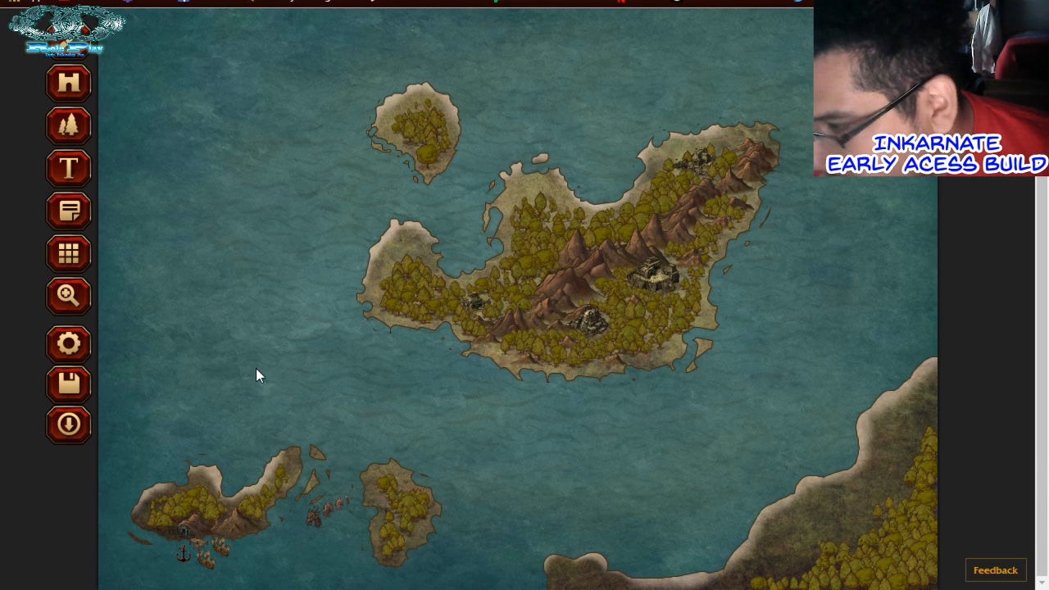
# Place a map note on the southwestern island's dwarven mine and title it "Moltenbelly Mines"
pyautogui.click(67, 221)
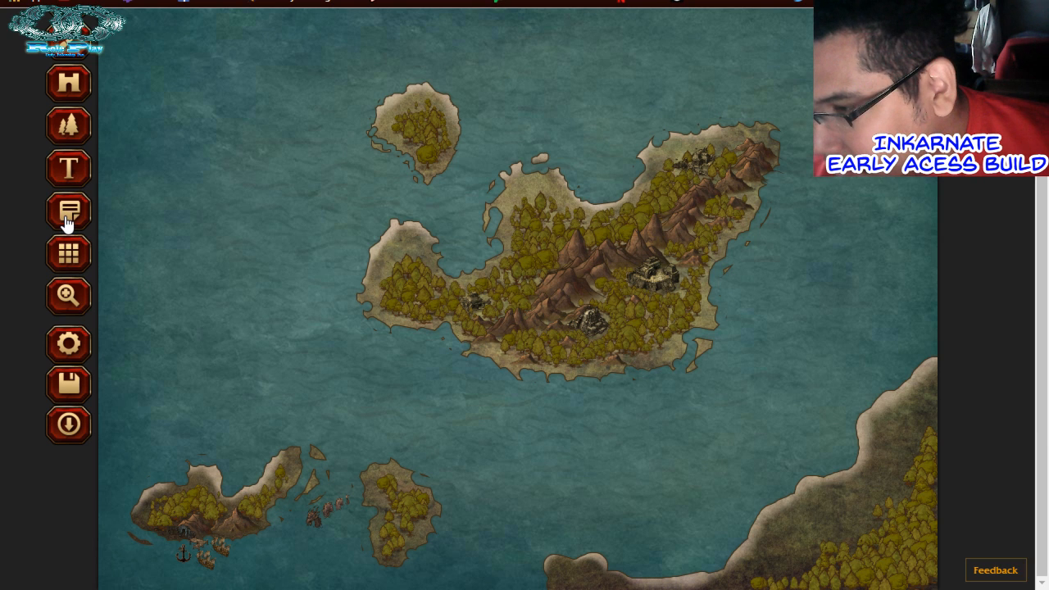
pyautogui.scroll(2, 136, 198)
pyautogui.scroll(-2, 136, 198)
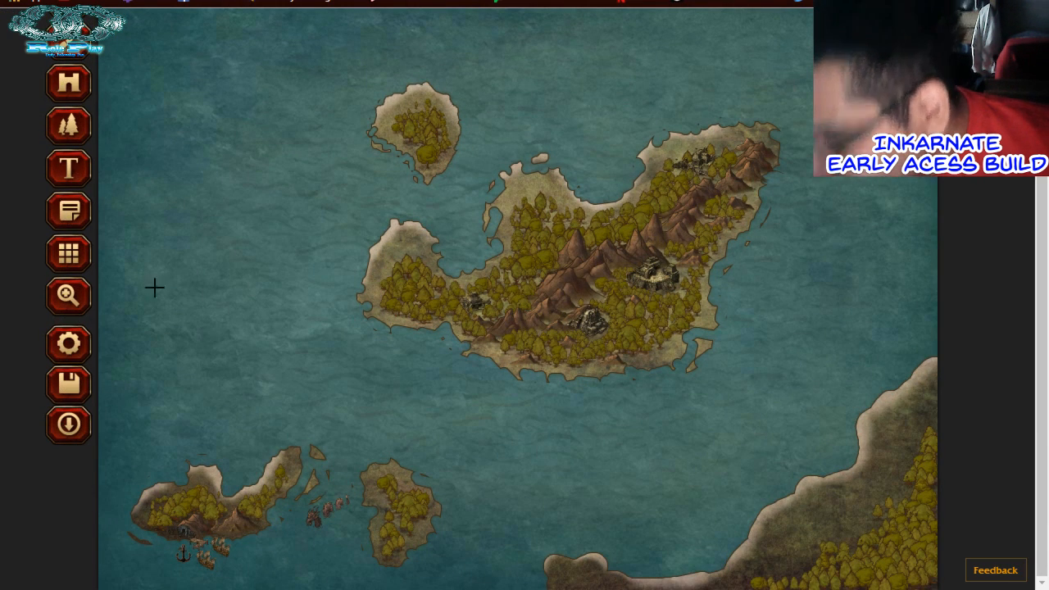
pyautogui.click(184, 531)
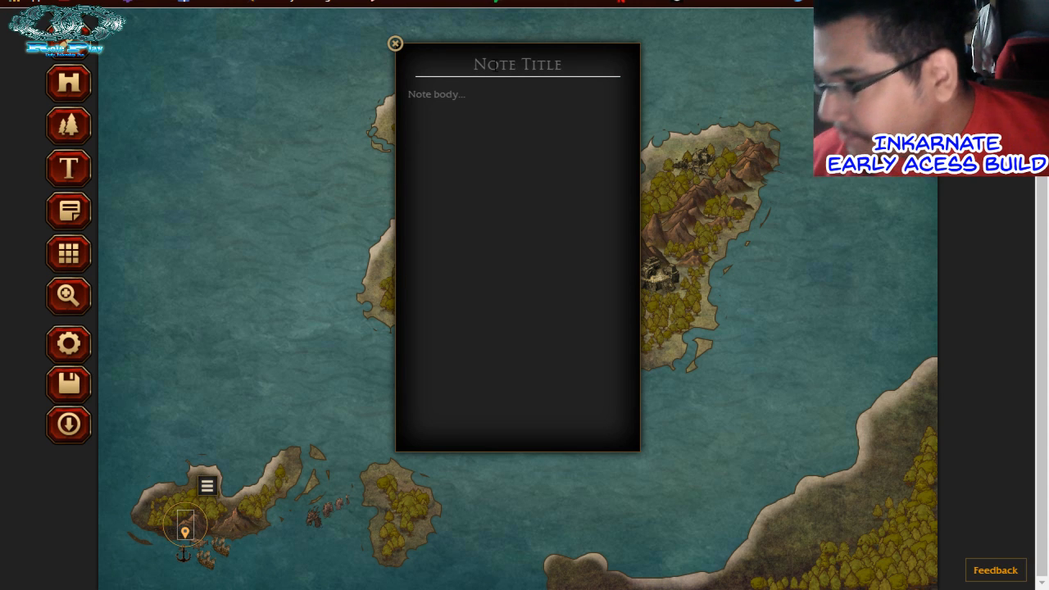
pyautogui.click(496, 66)
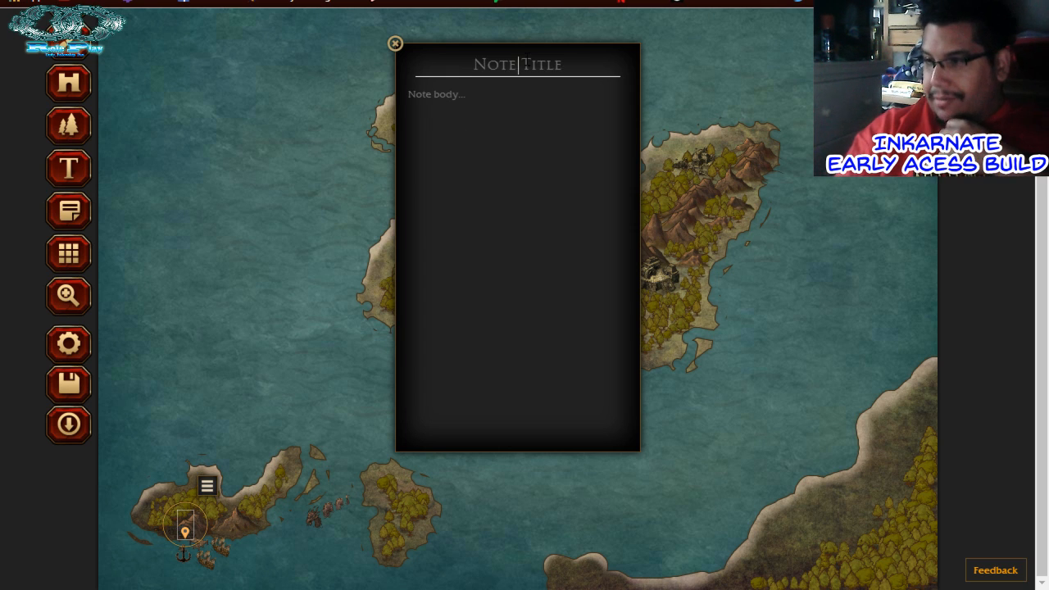
pyautogui.write('M')
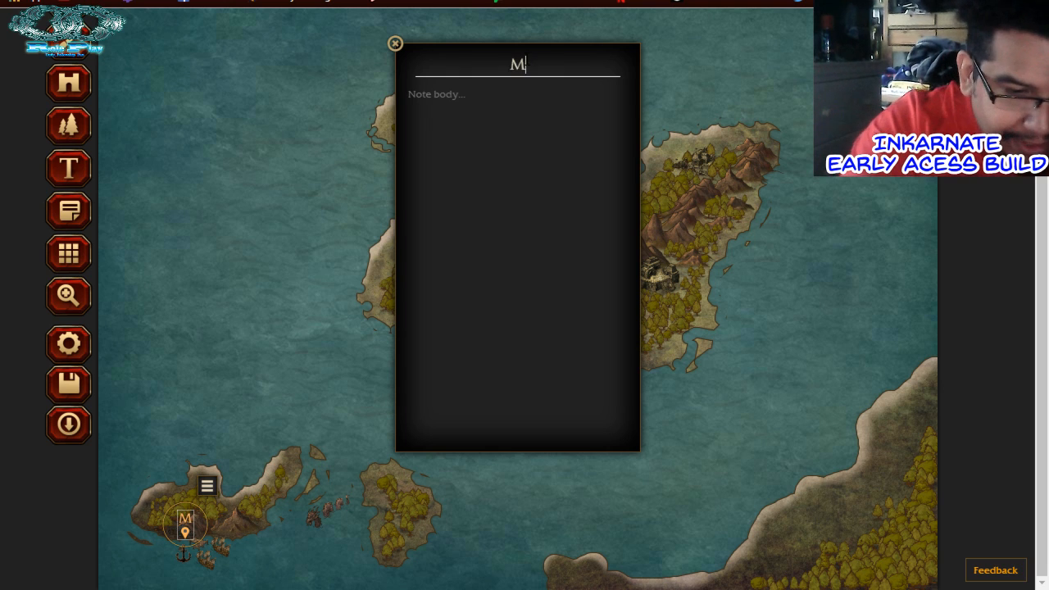
pyautogui.write('oltenbelly ')
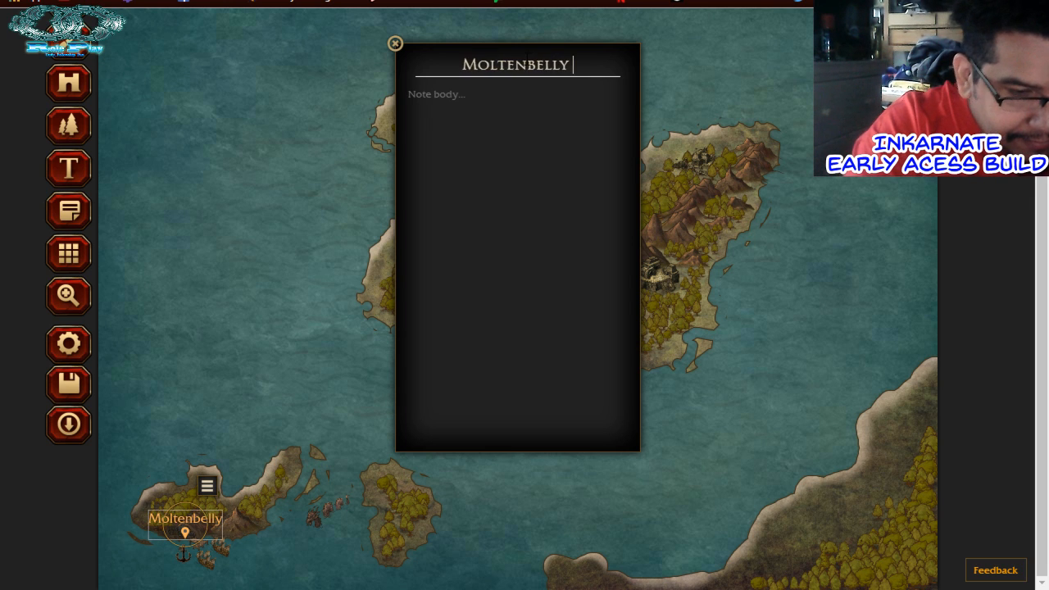
pyautogui.write('Mines')
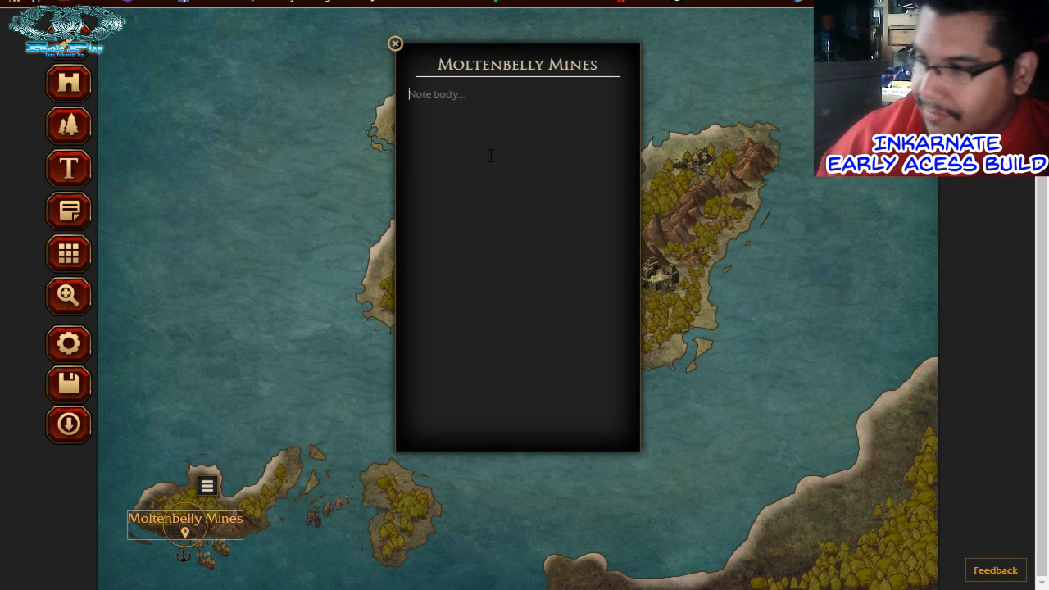
# Write the body text of the Moltenbelly Mines note, beginning with "It"
pyautogui.write('t')
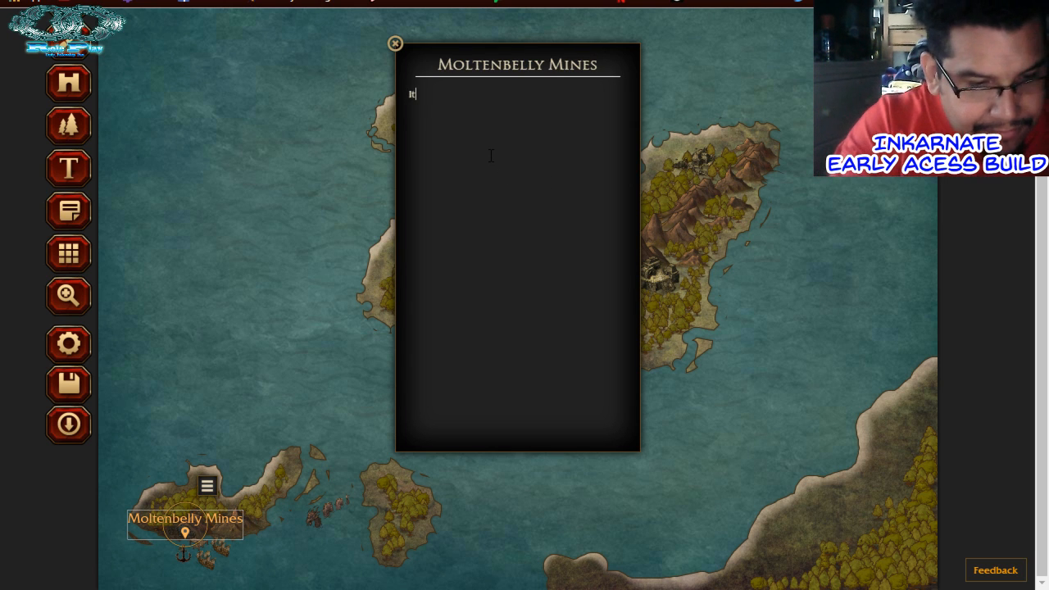
# Complete the Moltenbelly Mines note body as "Its the entrance to a freekin dwarven mine" and close the note
pyautogui.write('s the e')
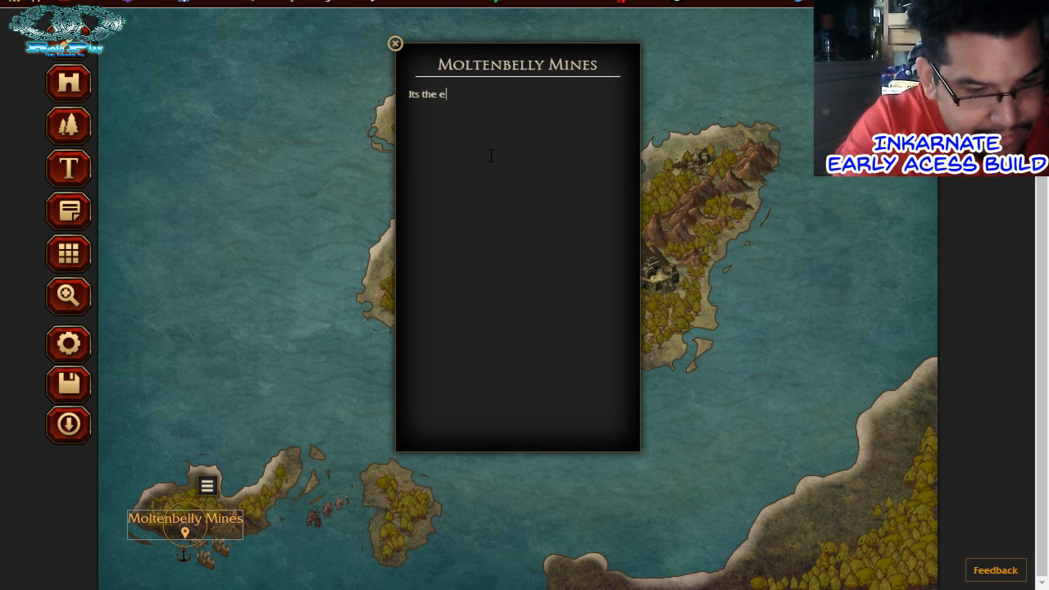
pyautogui.write('ntrance t')
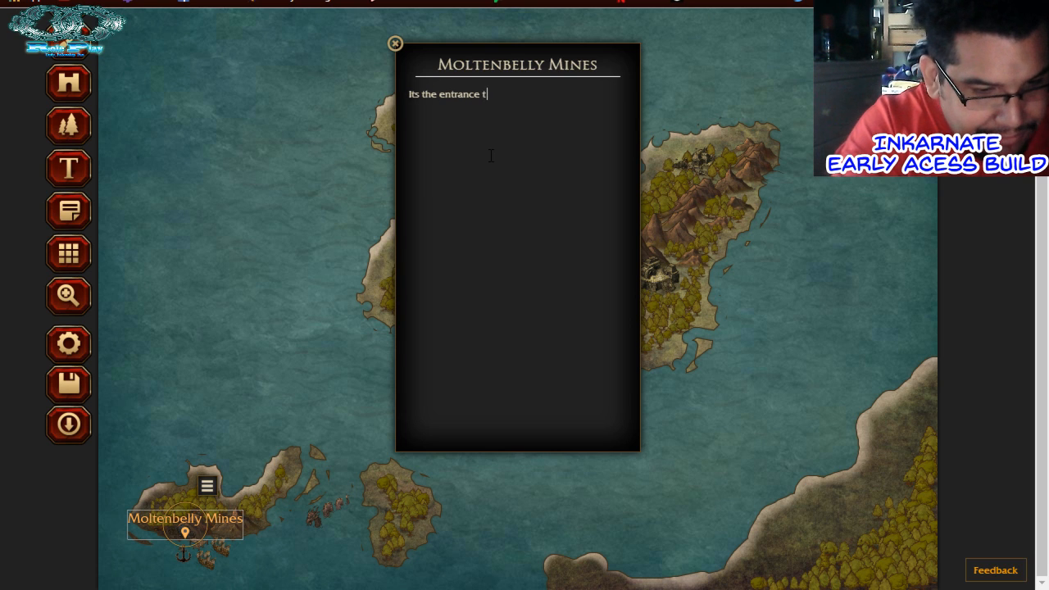
pyautogui.write('o a freekin')
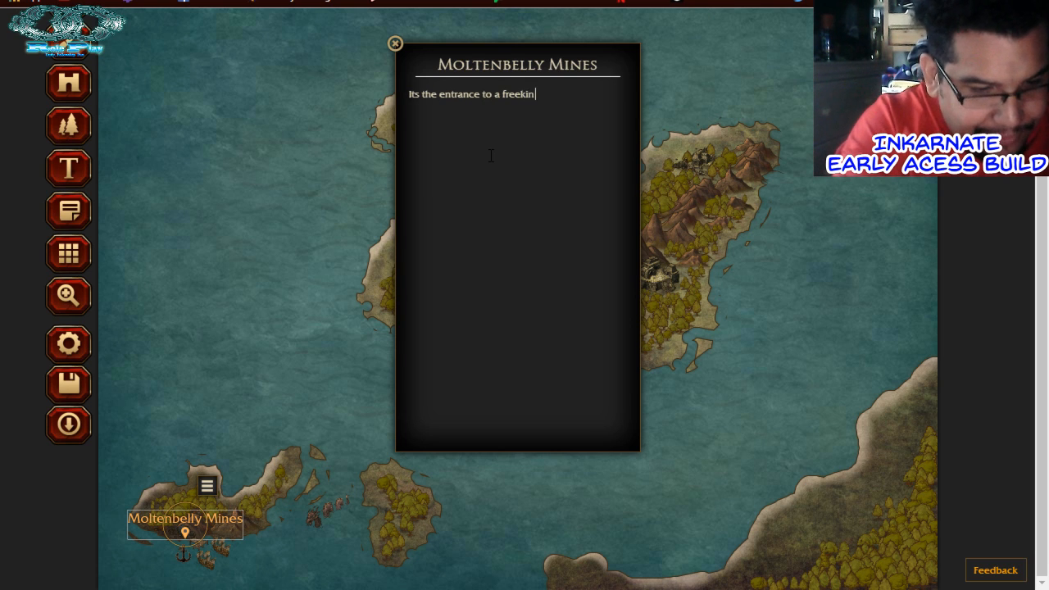
pyautogui.write(' dwa')
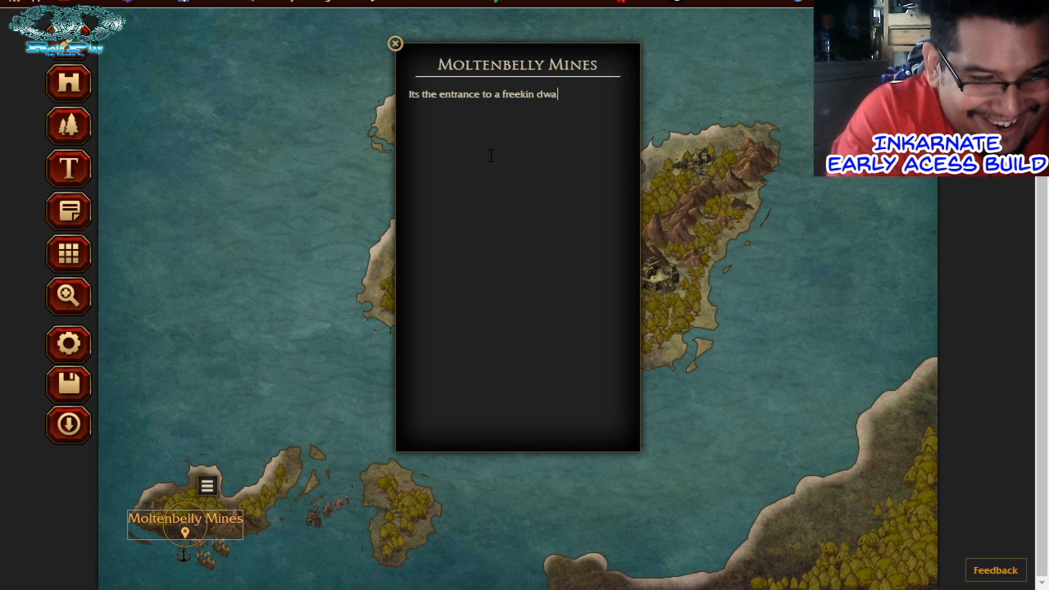
pyautogui.write('rven mine')
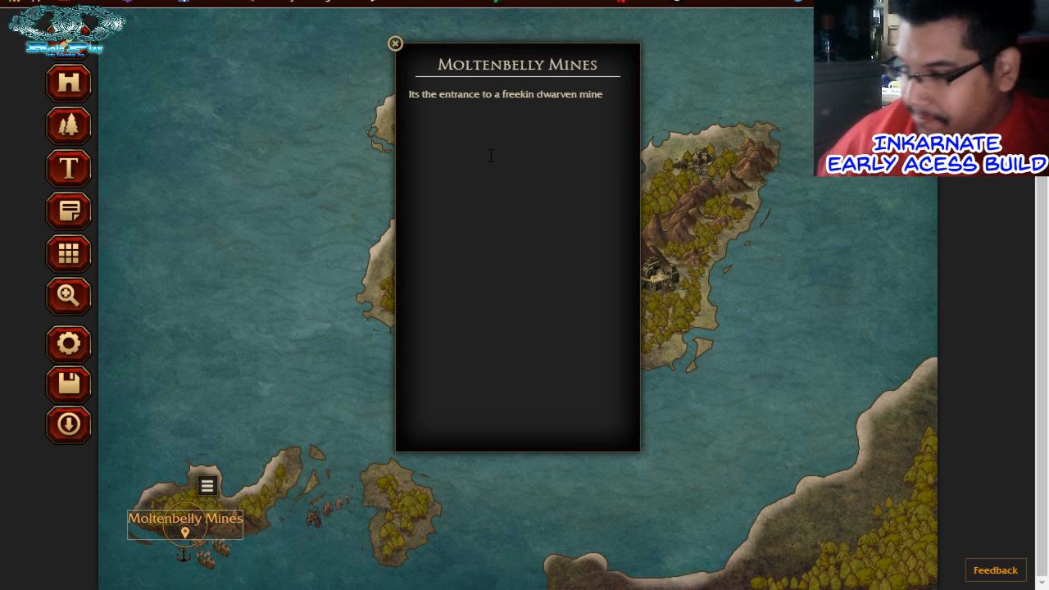
pyautogui.click(395, 44)
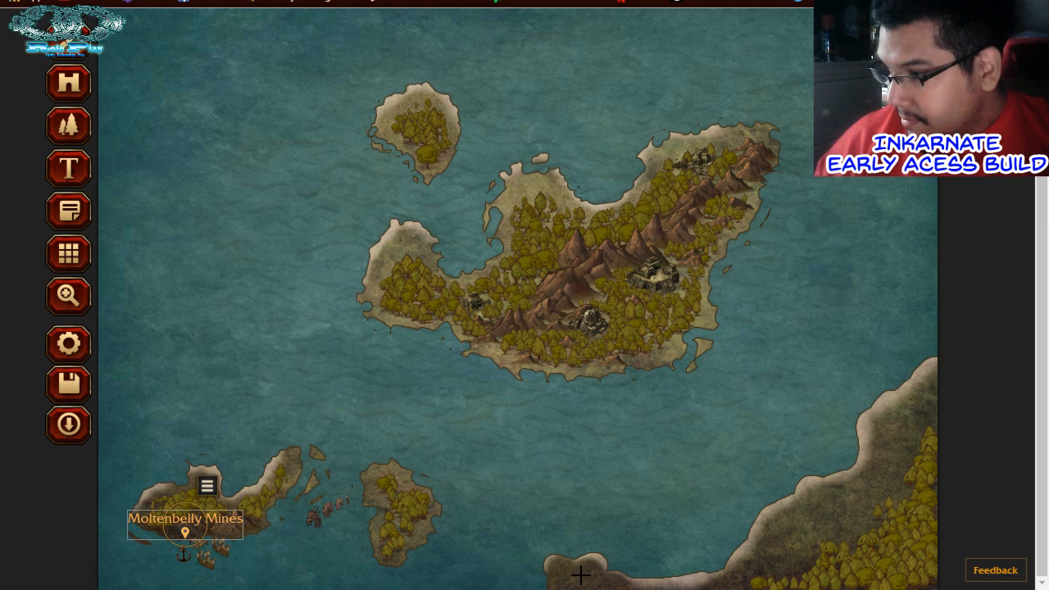
# Add a note on the large ruined city east of the main island's mountain range
pyautogui.click(658, 277)
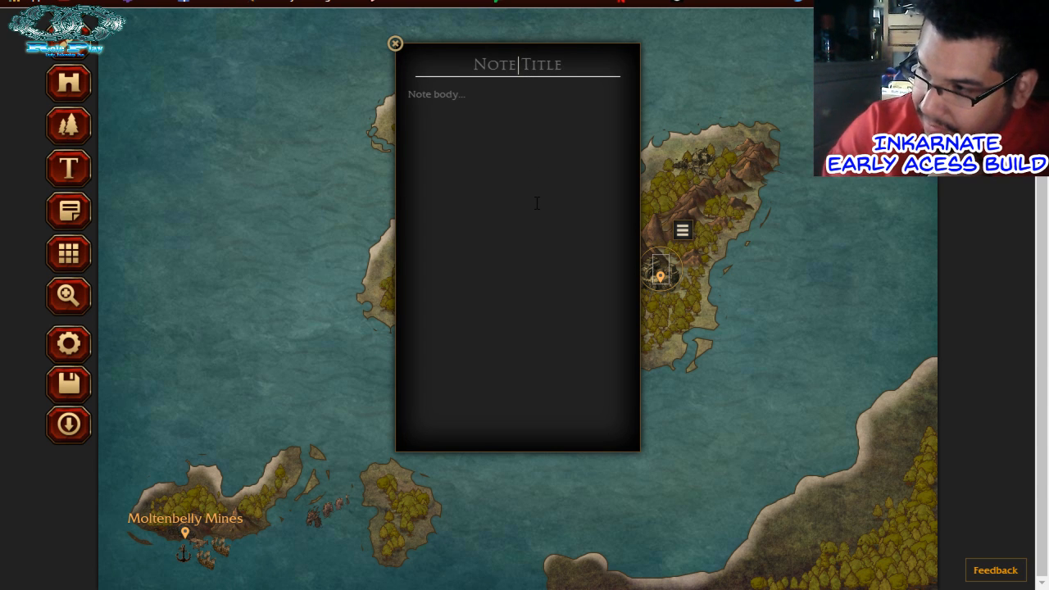
pyautogui.write('H')
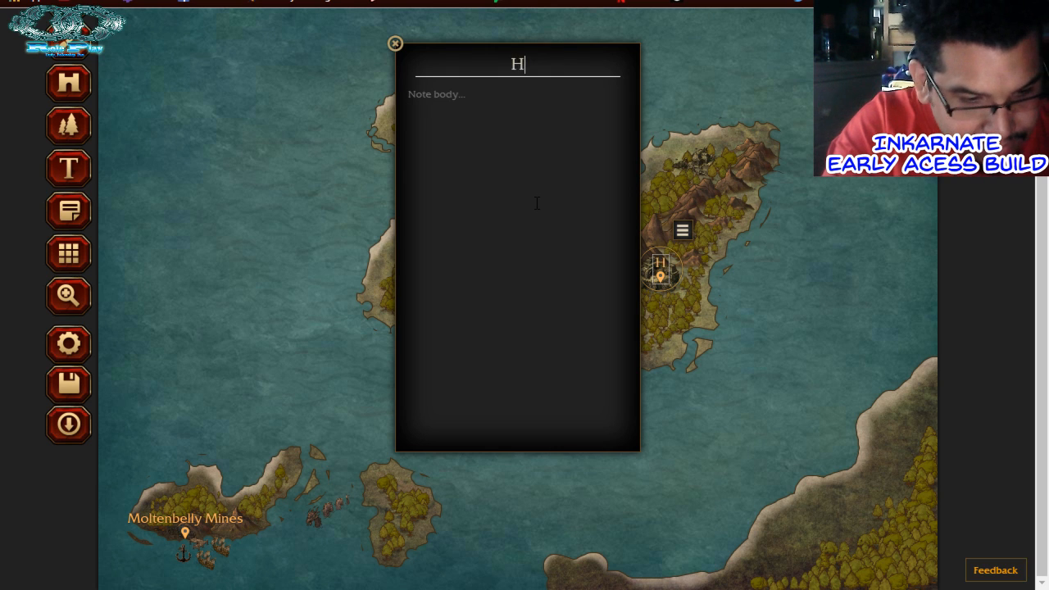
pyautogui.write('atpli')
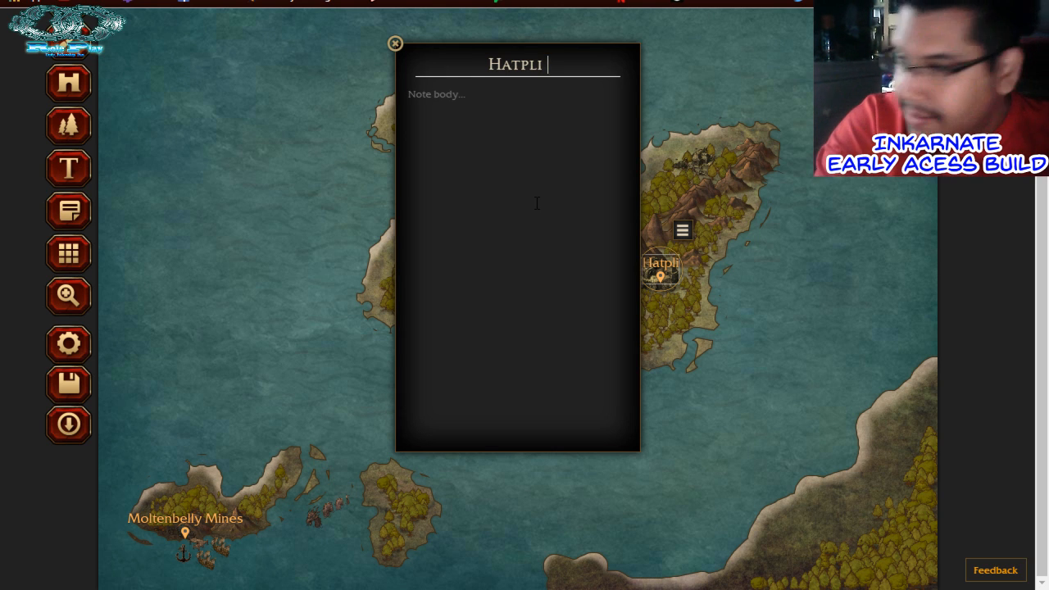
pyautogui.press('BackSpace')
pyautogui.press('BackSpace')
pyautogui.press('BackSpace')
pyautogui.press('BackSpace')
pyautogui.press('BackSpace')
pyautogui.press('BackSpace')
pyautogui.press('BackSpace')
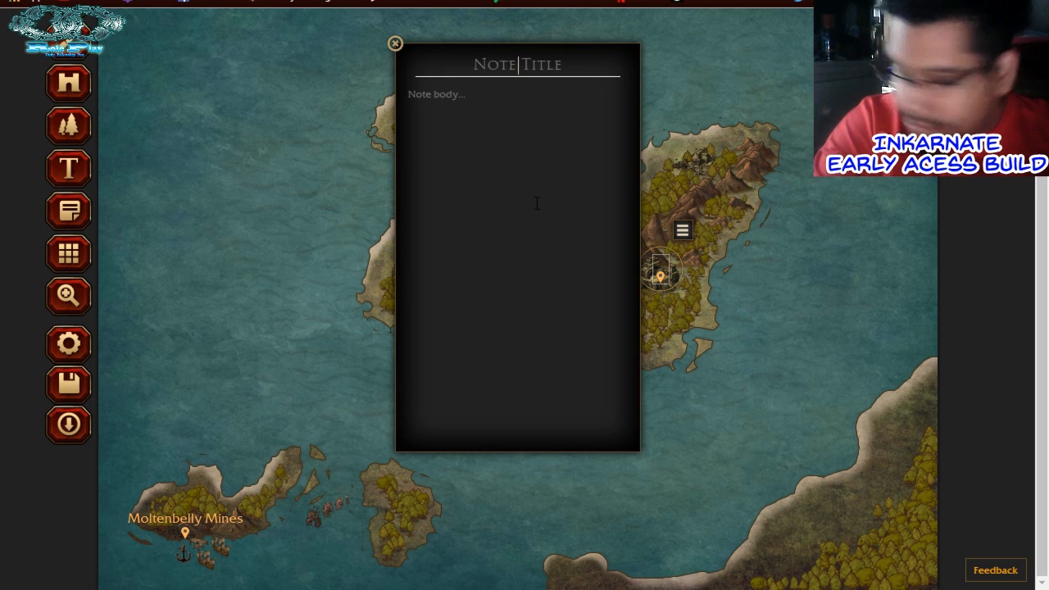
# Title the new city note "Itapli"
pyautogui.write('It')
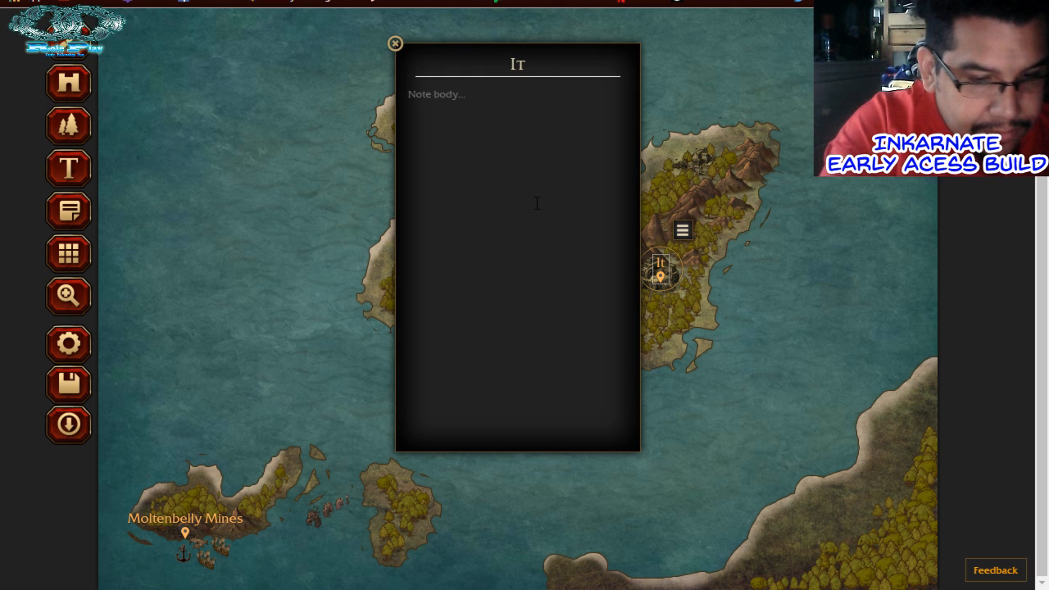
pyautogui.write('pli')
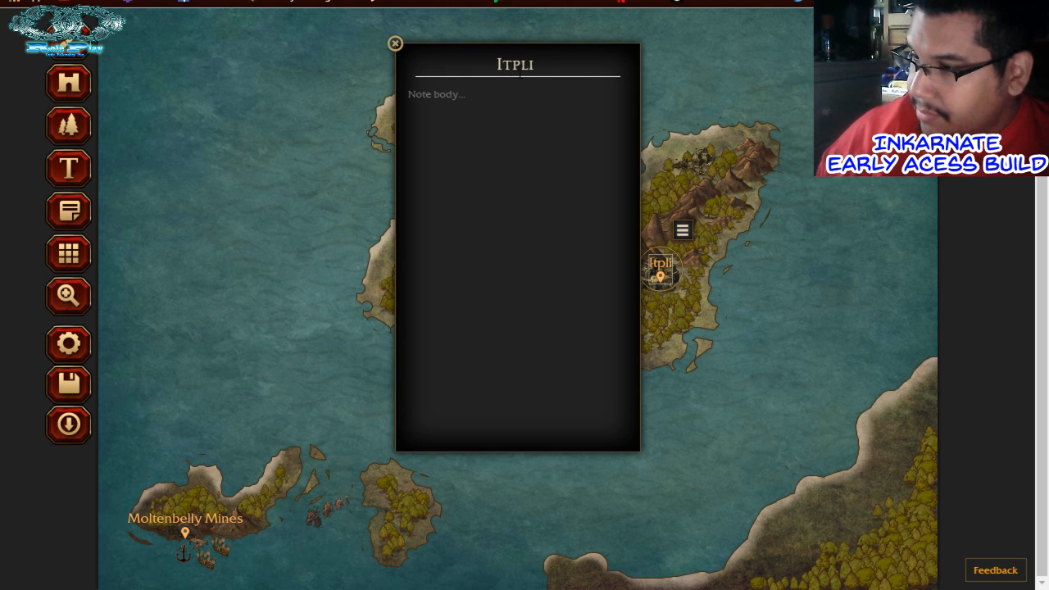
pyautogui.click(514, 66)
pyautogui.write('a')
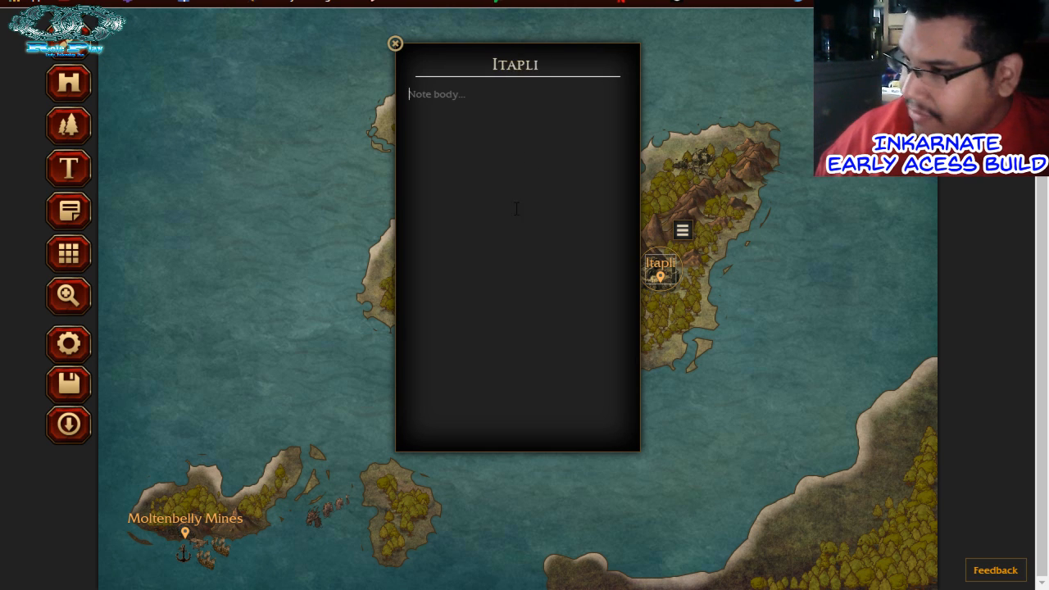
# Enter "main jungle city" as the Itapli note's body and close the note
pyautogui.click(503, 269)
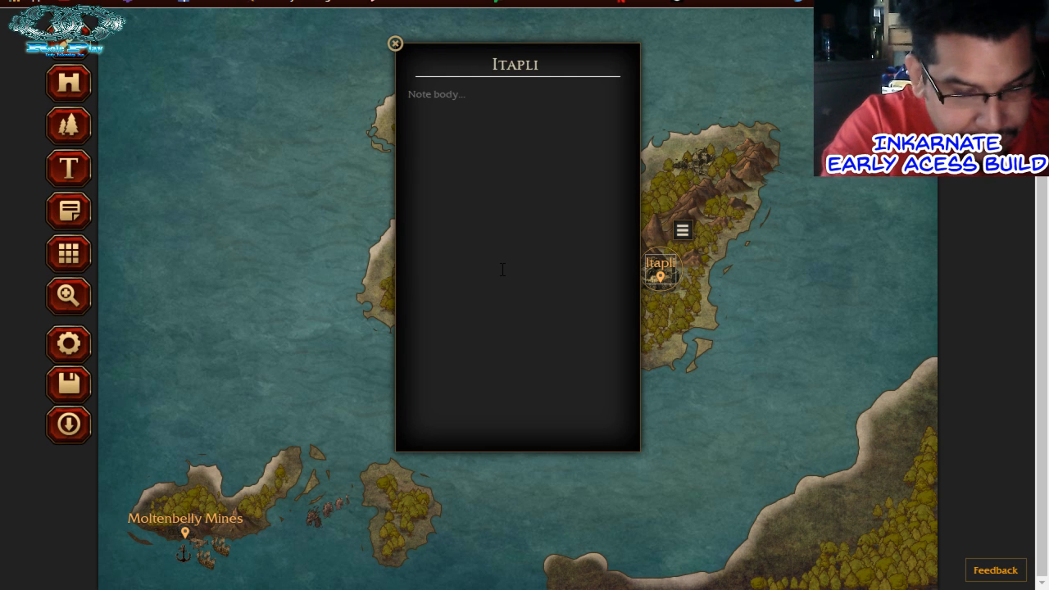
pyautogui.write('main ')
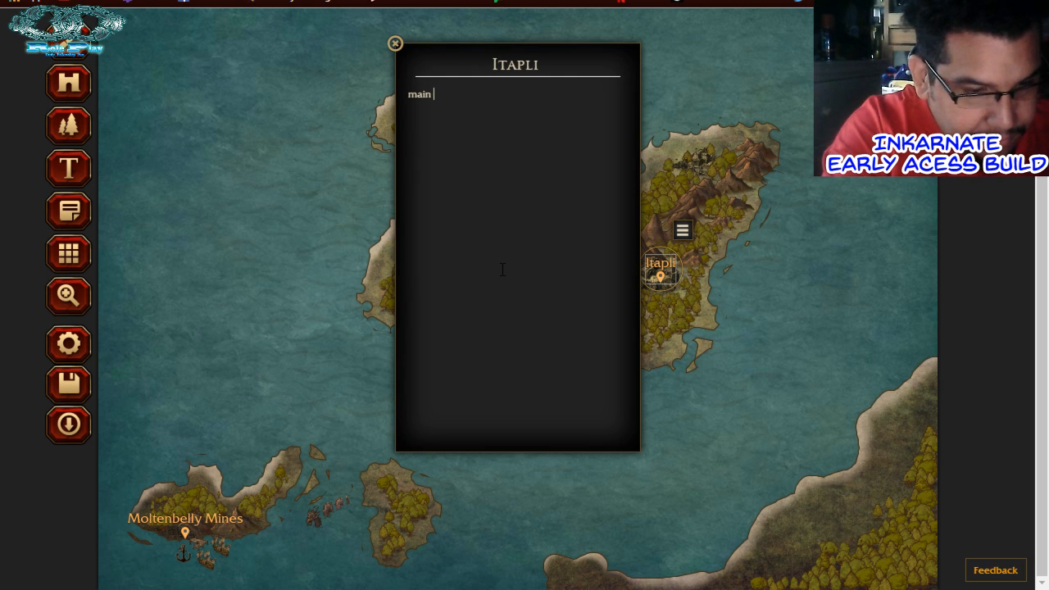
pyautogui.write('jungle city')
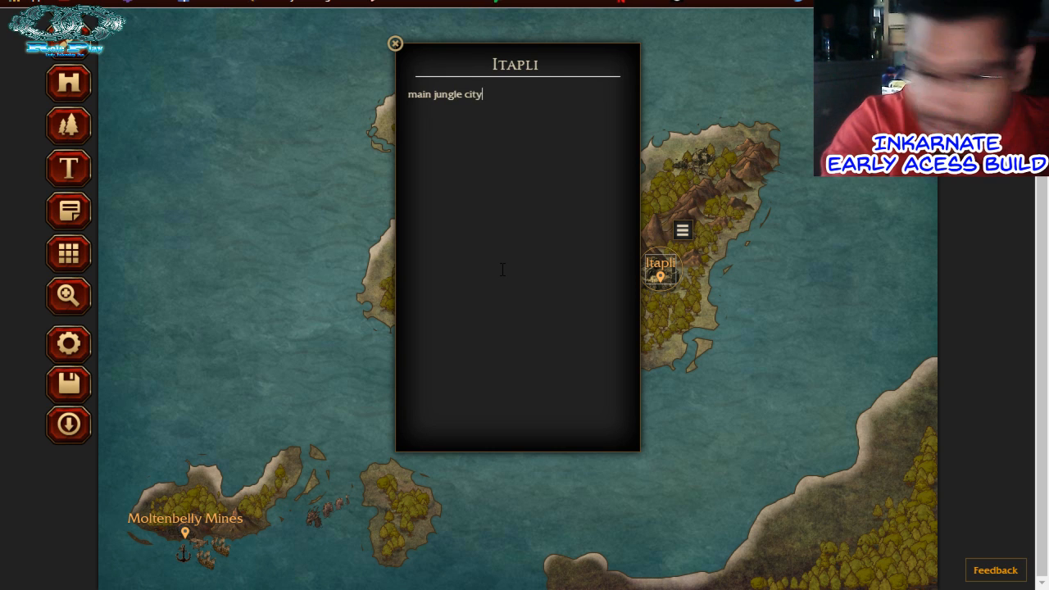
pyautogui.click(395, 44)
# Switch the Notes tool to selection mode, and check how the note labels hide and show between the Text and Notes tools
pyautogui.scroll(1, 279, 159)
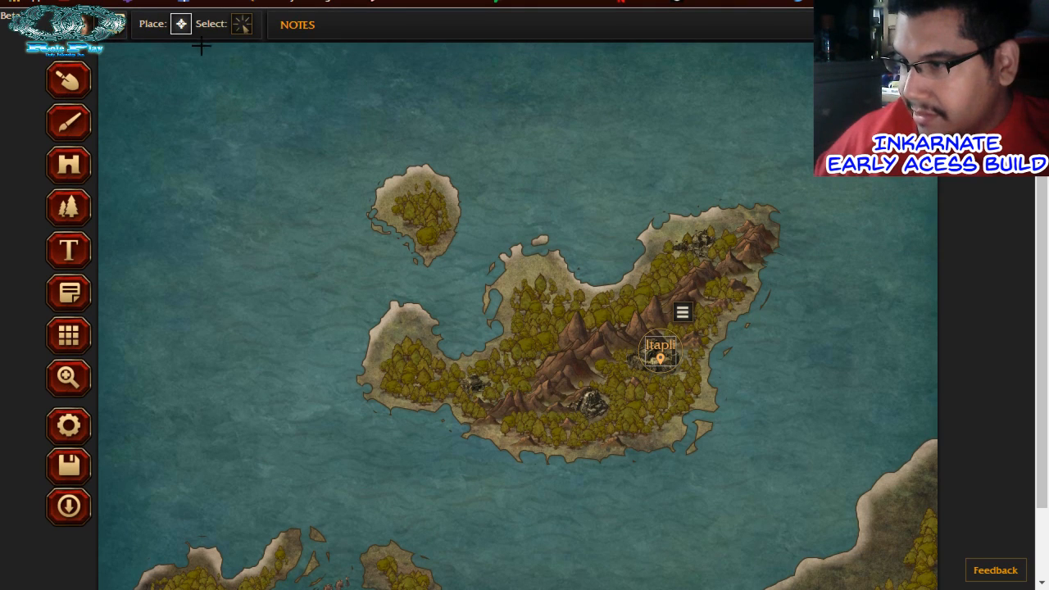
pyautogui.click(242, 26)
pyautogui.scroll(-1, 272, 324)
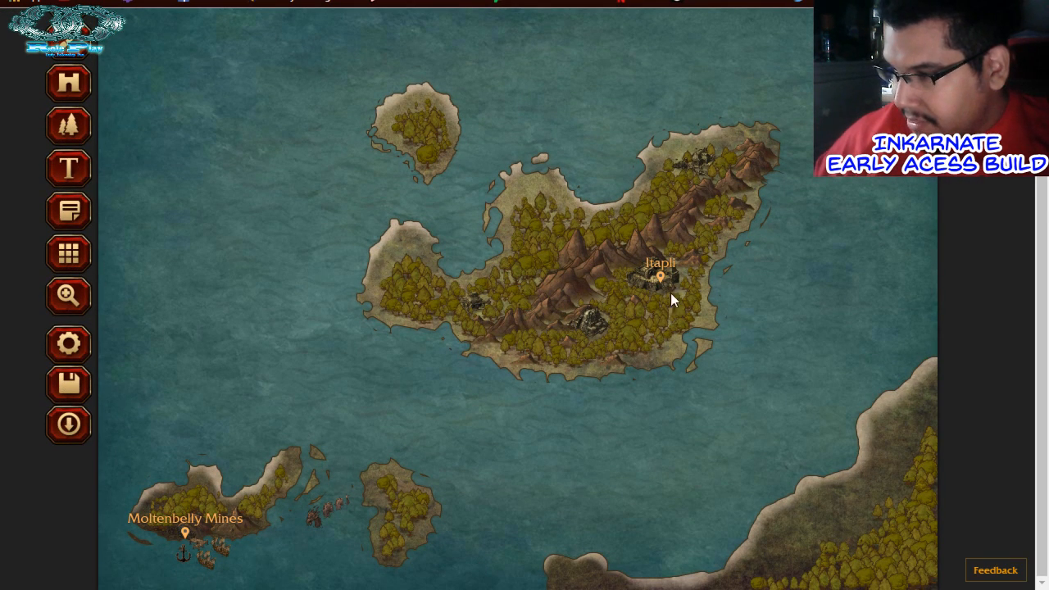
pyautogui.click(68, 178)
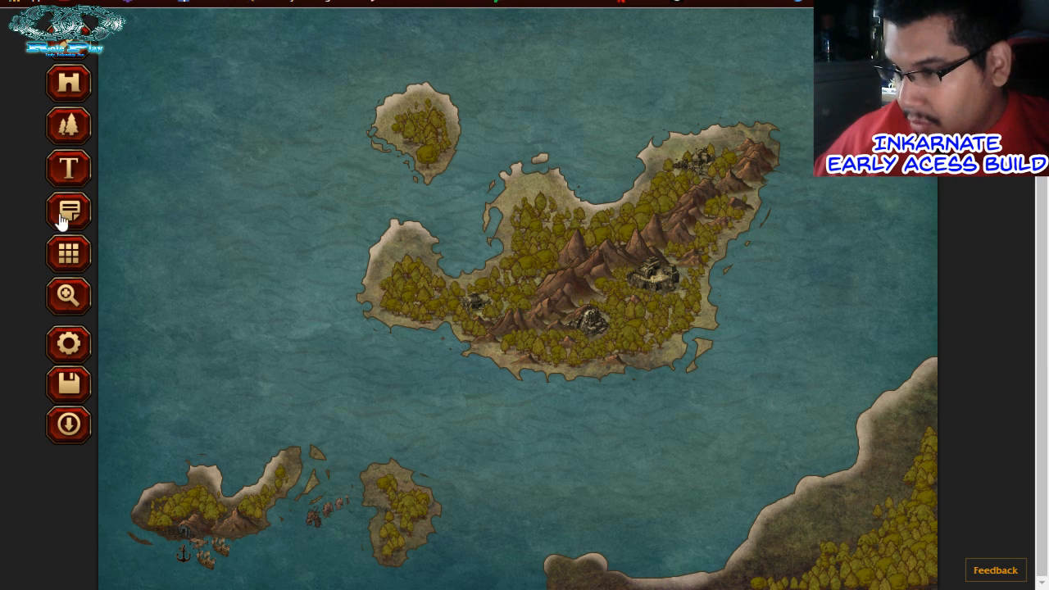
pyautogui.click(62, 218)
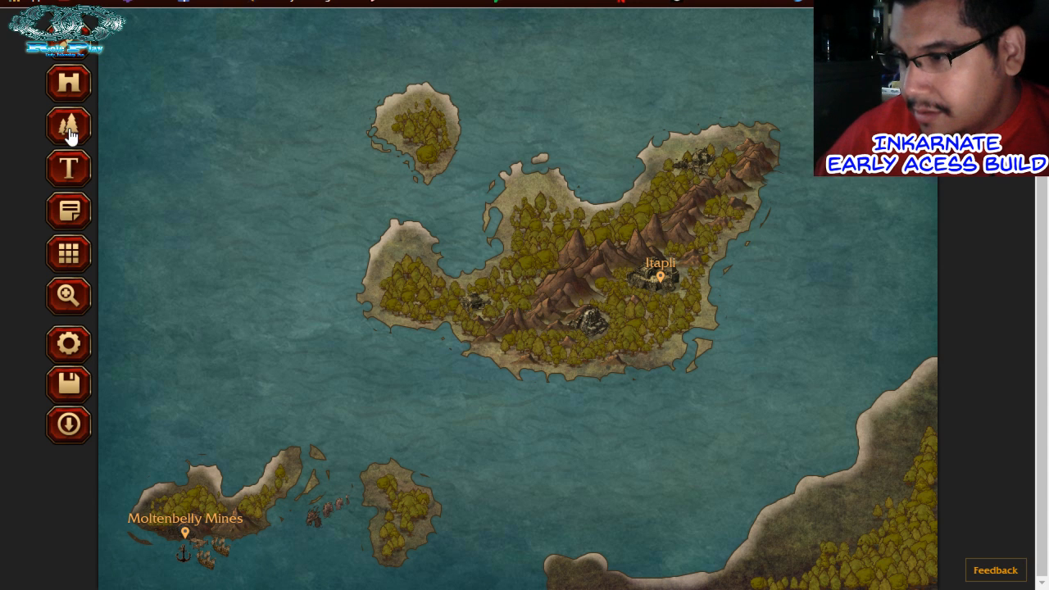
# Place a Dwarven-Tower-01-01 object at 25% scale on the east side of the small forested island south of the main island
pyautogui.click(69, 82)
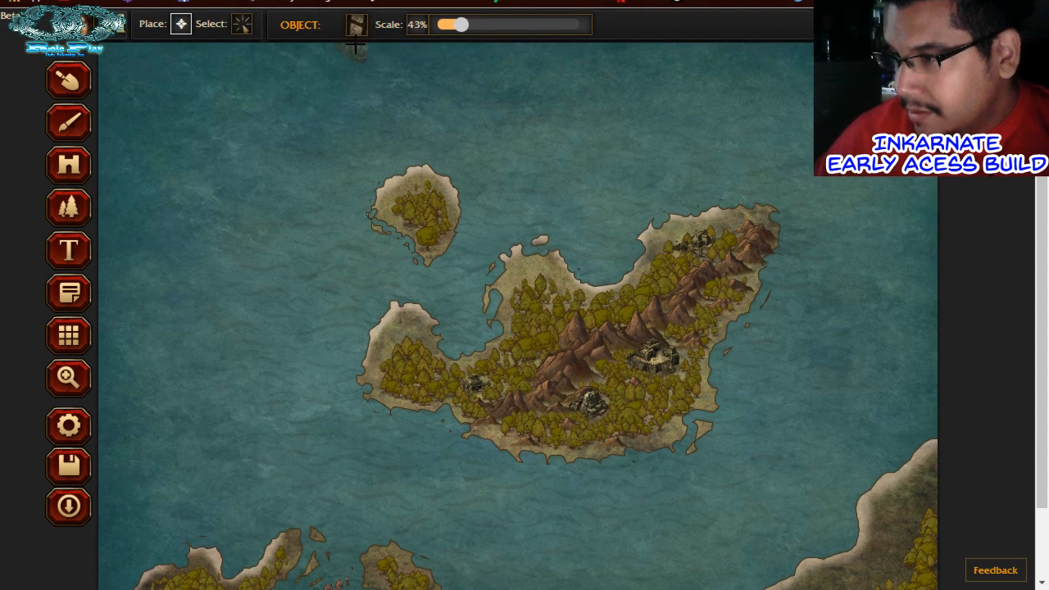
pyautogui.click(355, 26)
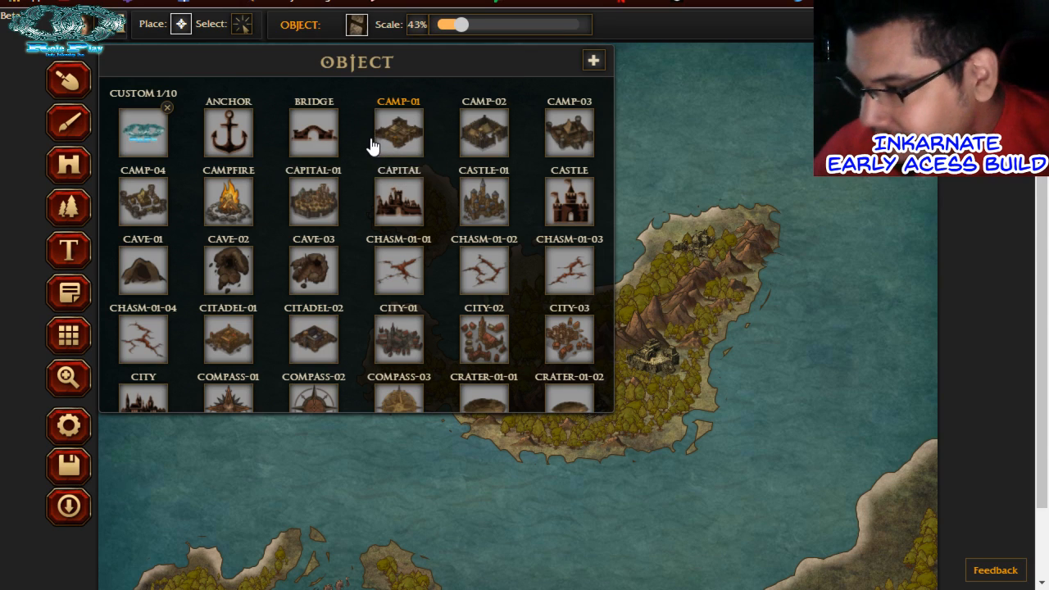
pyautogui.scroll(-3, 338, 208)
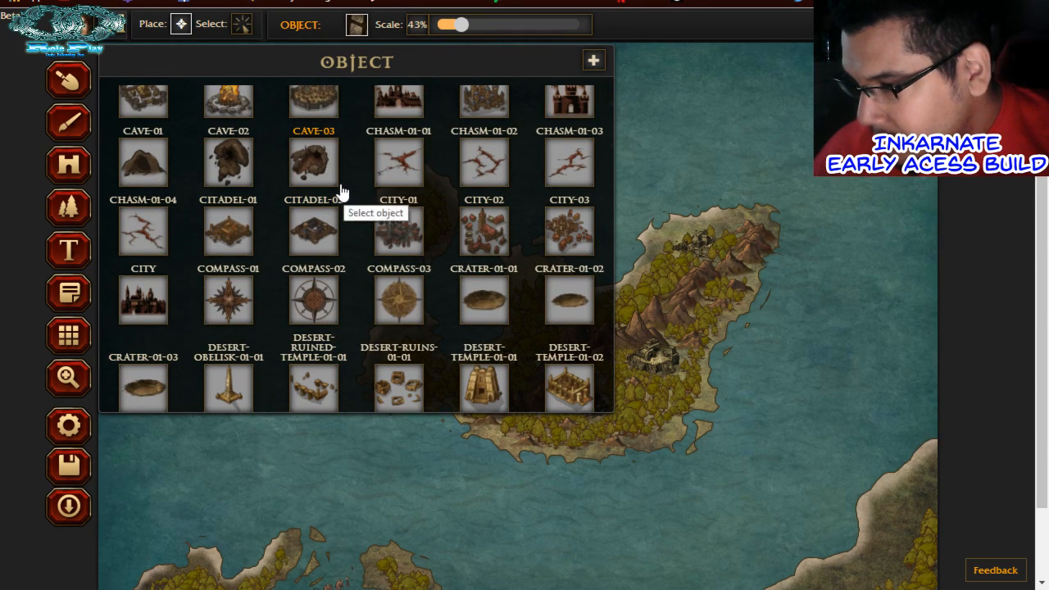
pyautogui.scroll(1, 335, 187)
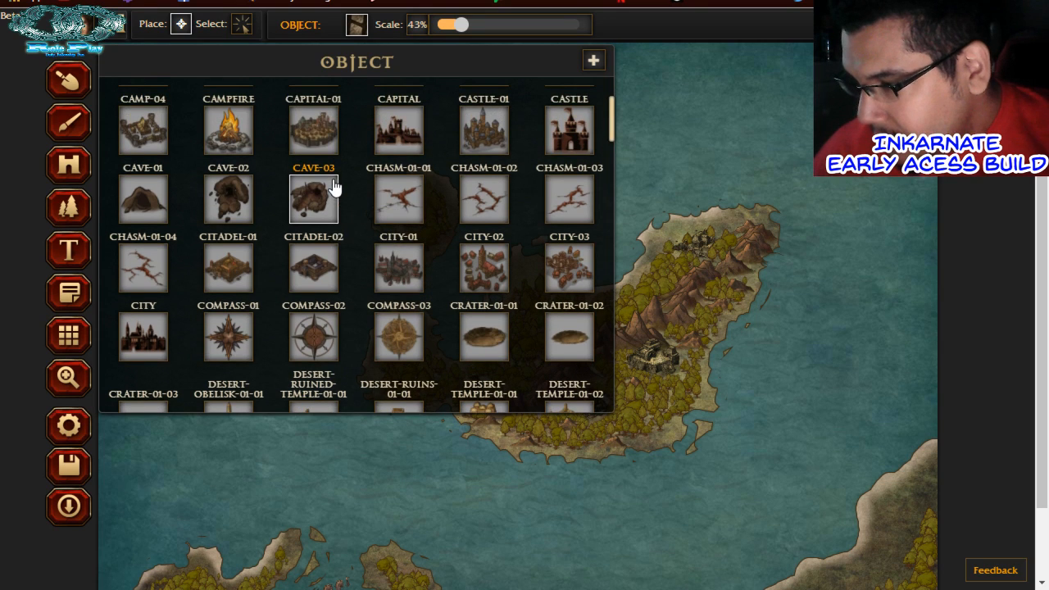
pyautogui.scroll(2, 335, 187)
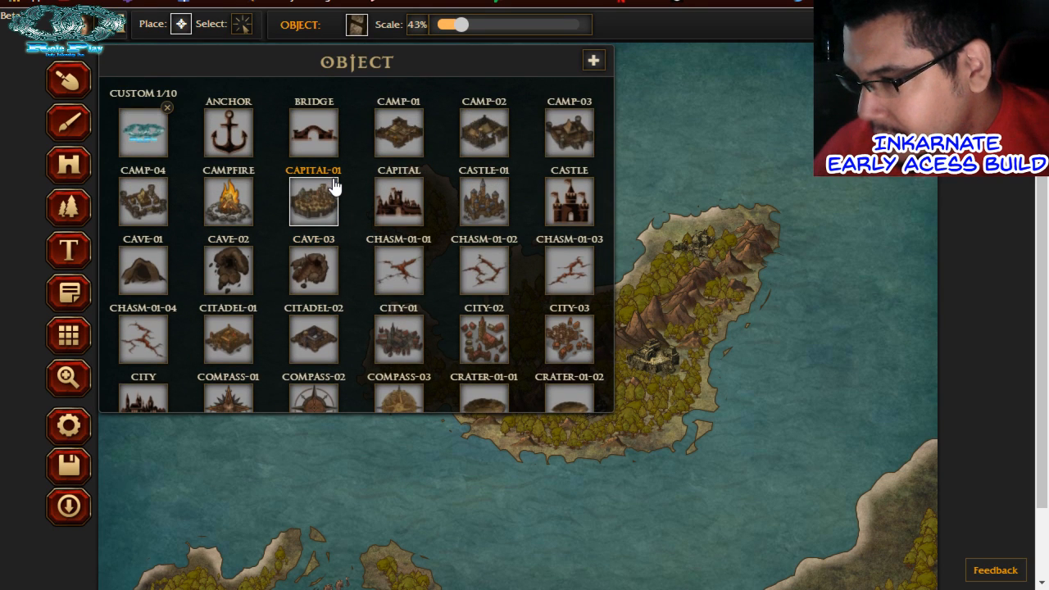
pyautogui.scroll(-3, 334, 185)
pyautogui.scroll(-5, 333, 182)
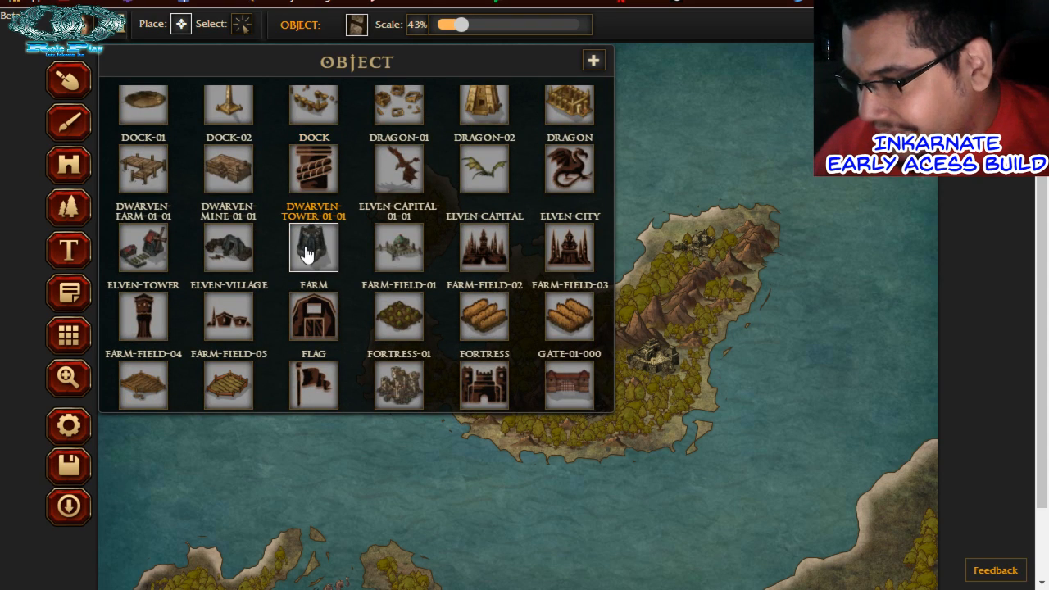
pyautogui.click(304, 253)
pyautogui.scroll(-2, 394, 304)
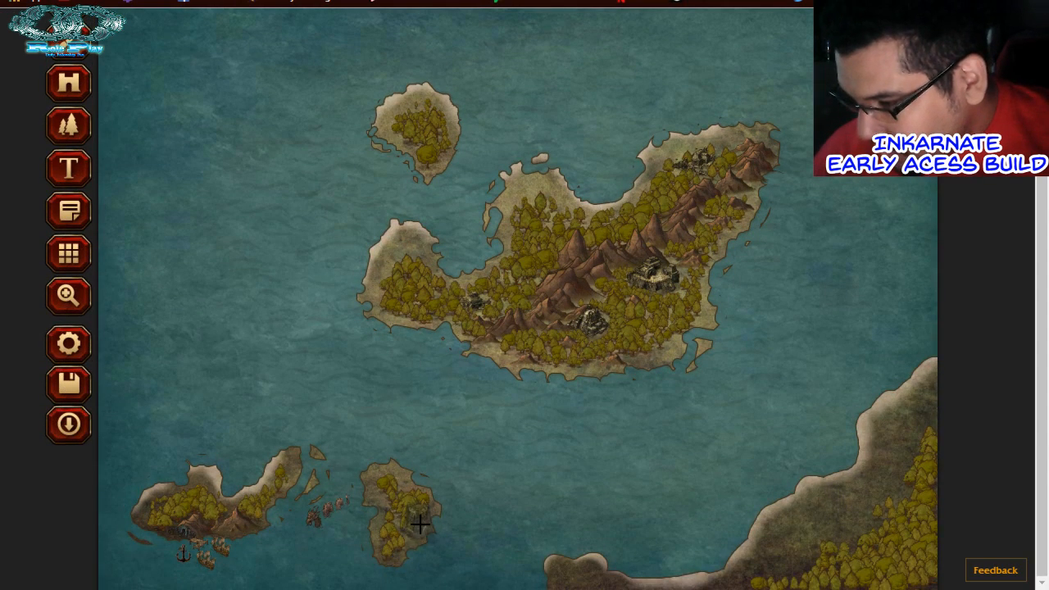
pyautogui.scroll(2, 418, 445)
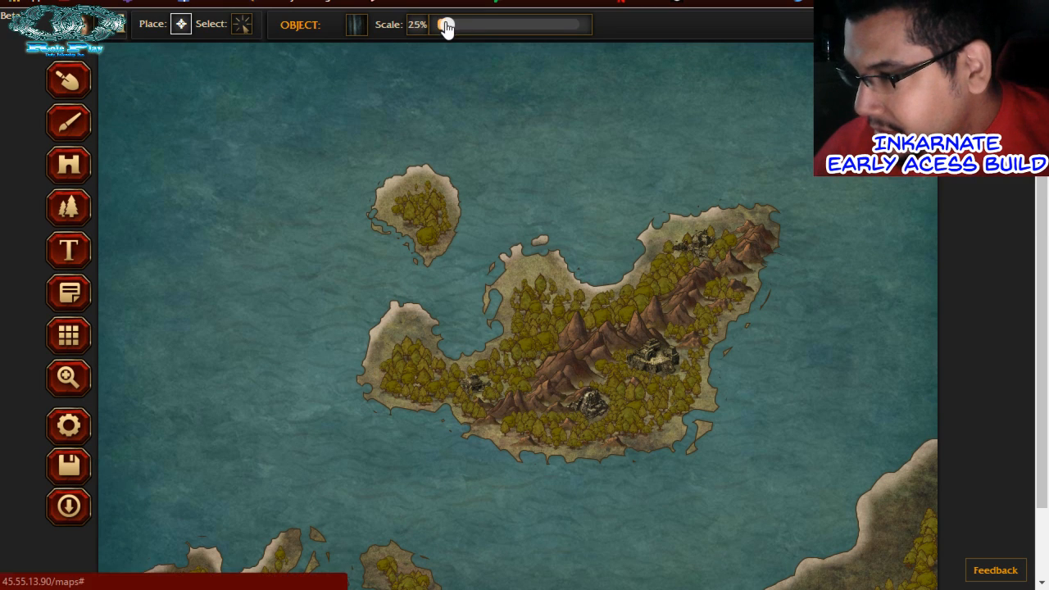
pyautogui.scroll(-1, 421, 263)
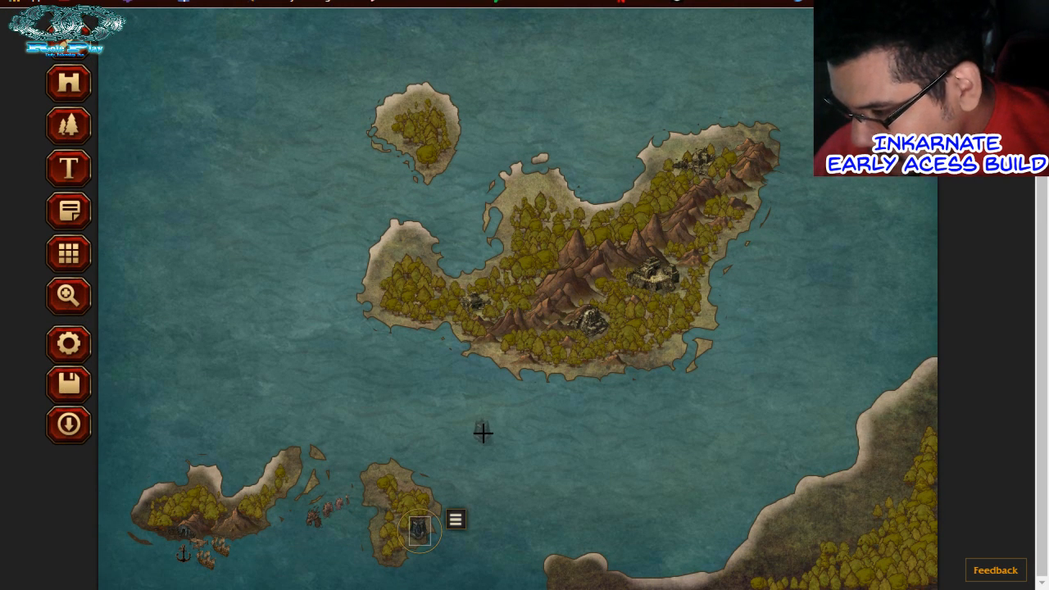
# Browse the object library, choose Anchor and place it at 25% scale off the southeast shore of the small tower island
pyautogui.scroll(1, 229, 79)
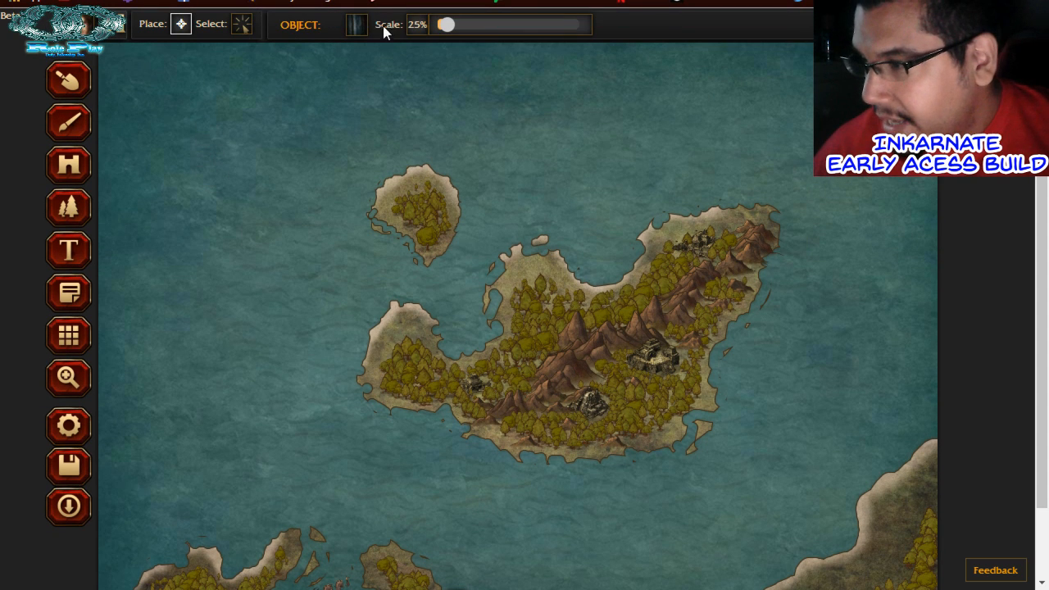
pyautogui.click(358, 26)
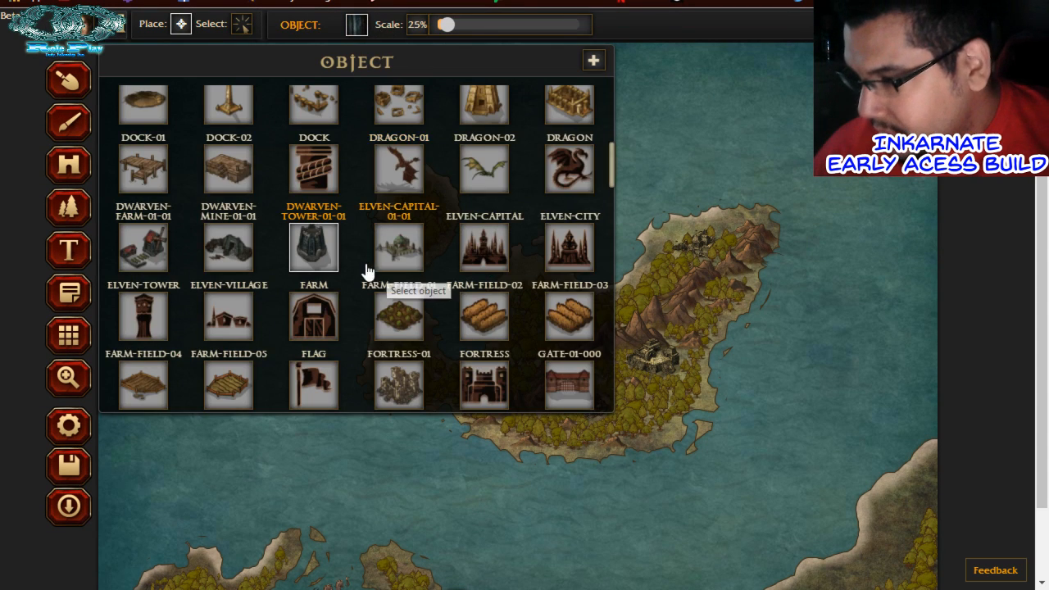
pyautogui.scroll(-3, 364, 271)
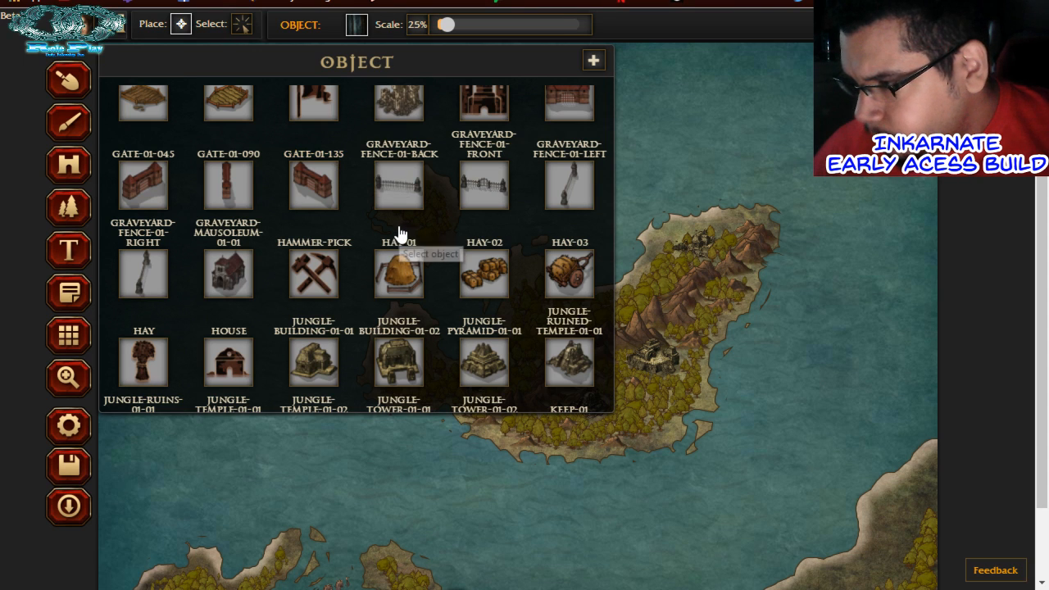
pyautogui.scroll(-2, 397, 235)
pyautogui.scroll(-5, 392, 234)
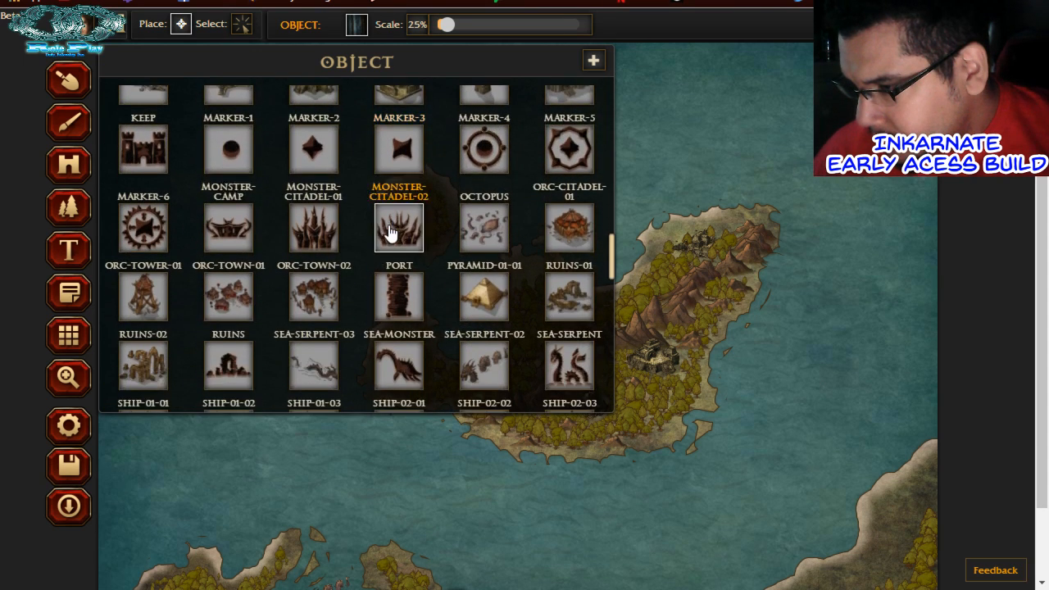
pyautogui.scroll(-3, 392, 234)
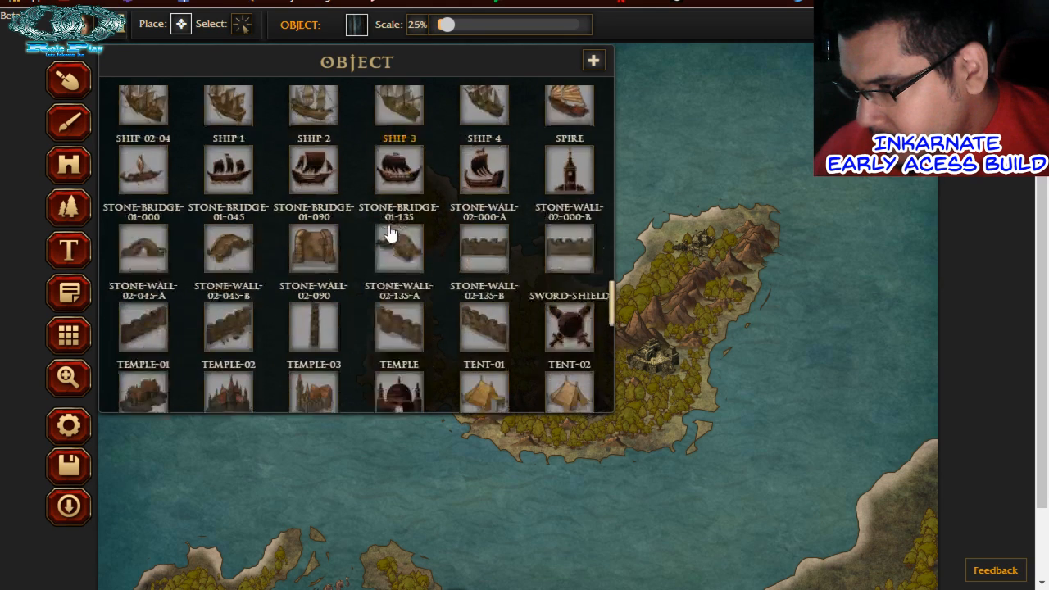
pyautogui.scroll(-4, 390, 234)
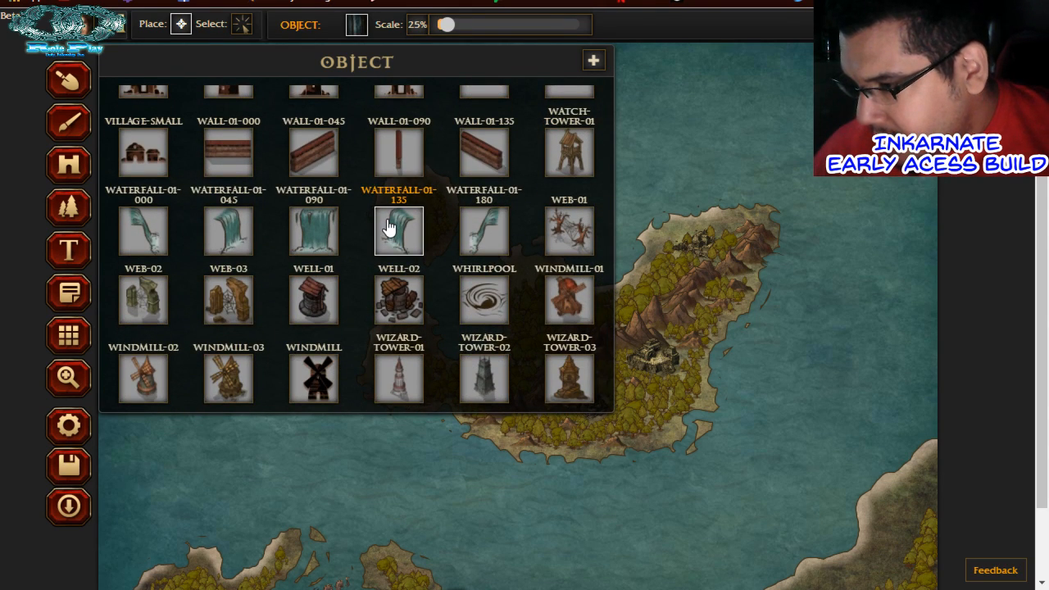
pyautogui.scroll(-5, 388, 228)
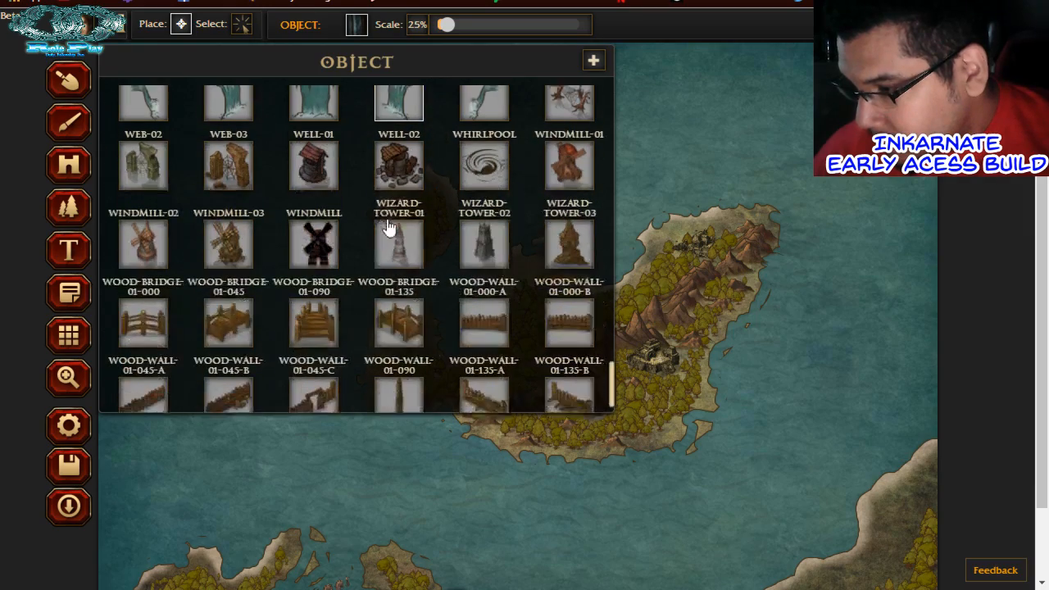
pyautogui.scroll(20, 388, 228)
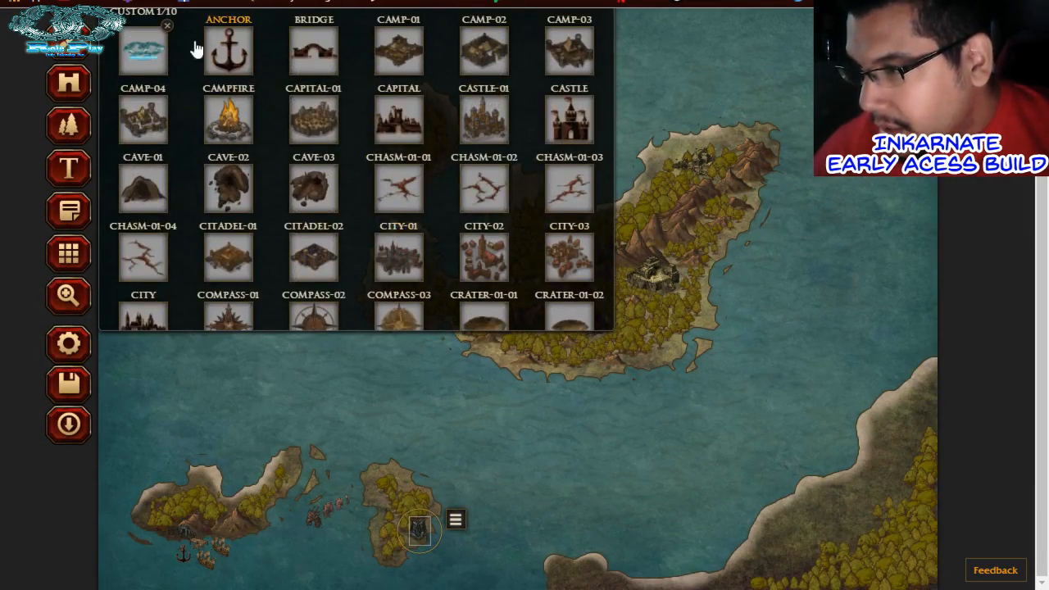
pyautogui.click(228, 57)
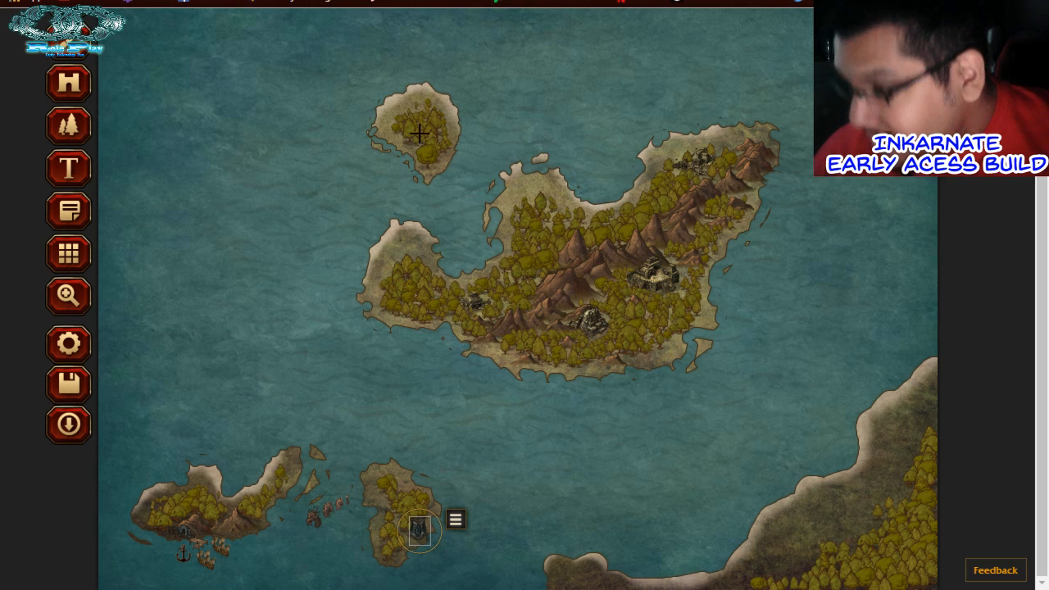
pyautogui.scroll(1, 420, 134)
pyautogui.scroll(-1, 418, 154)
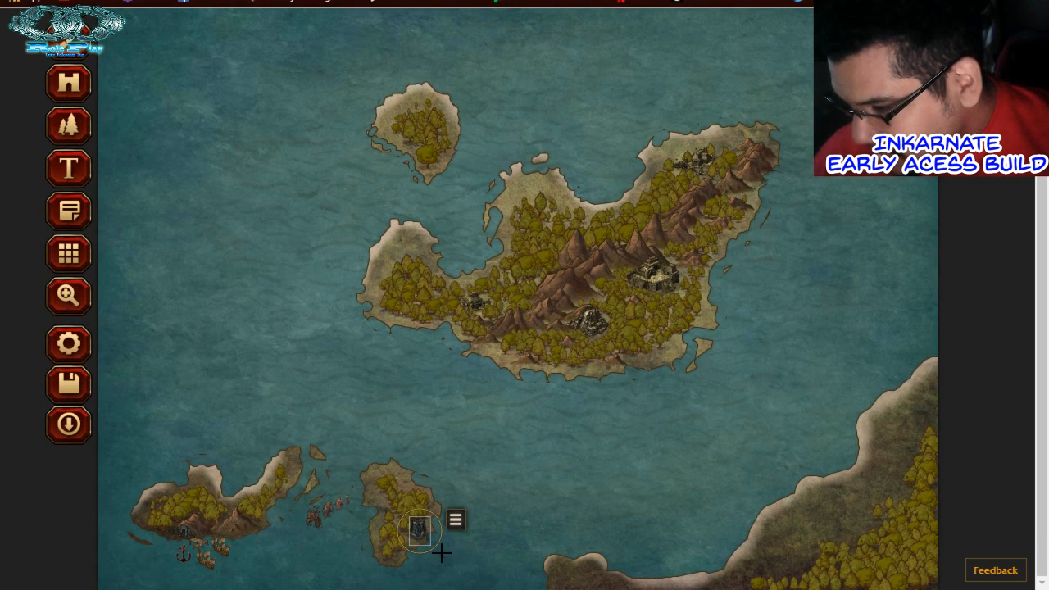
pyautogui.click(442, 552)
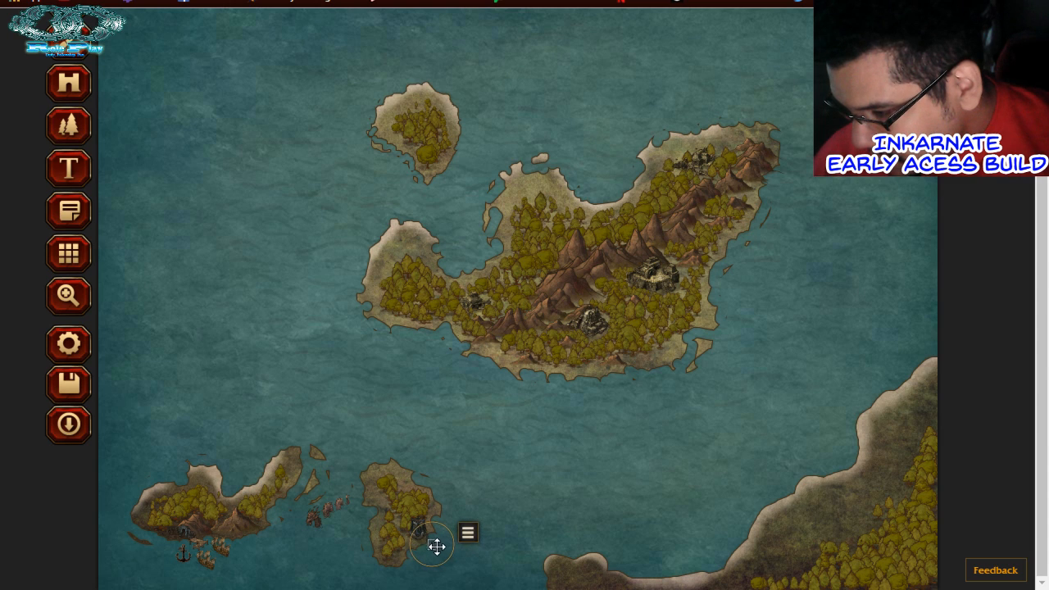
# Try a 54% placement scale for the Anchor object
pyautogui.scroll(1, 445, 123)
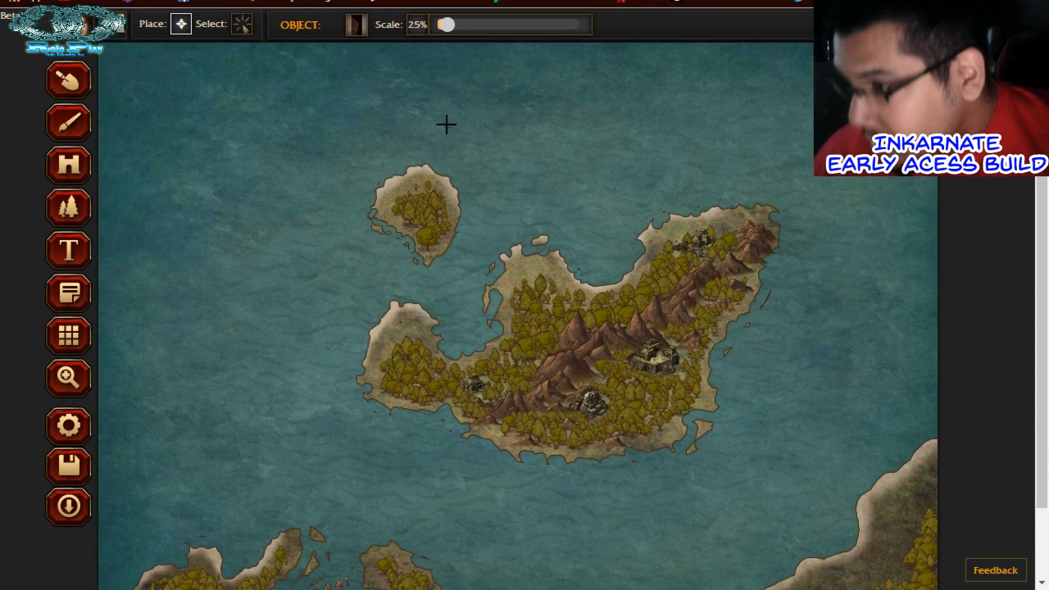
pyautogui.click(467, 24)
pyautogui.scroll(-1, 465, 173)
pyautogui.scroll(1, 465, 174)
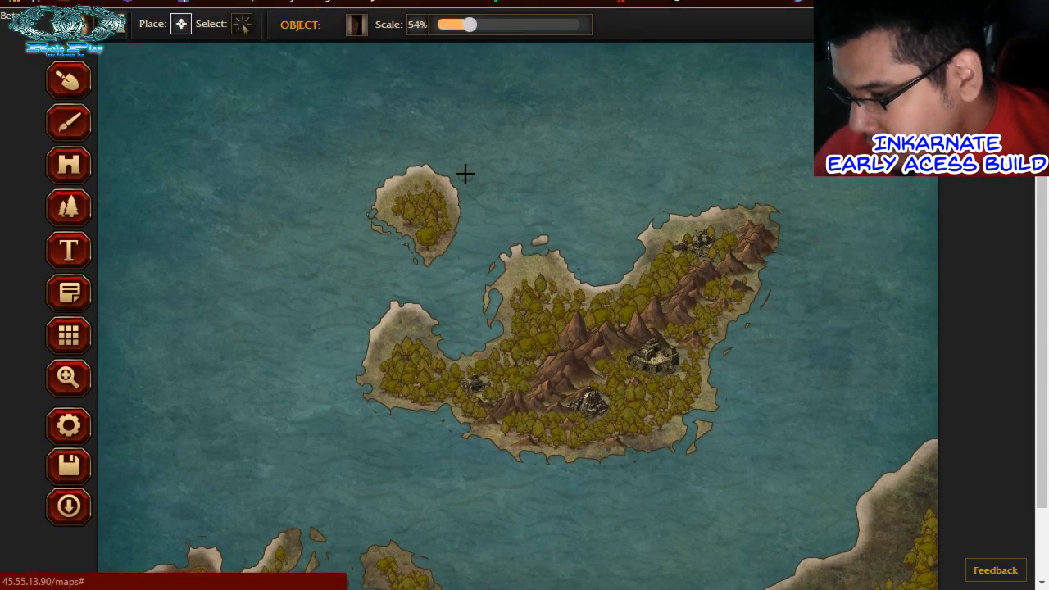
pyautogui.scroll(-1, 465, 174)
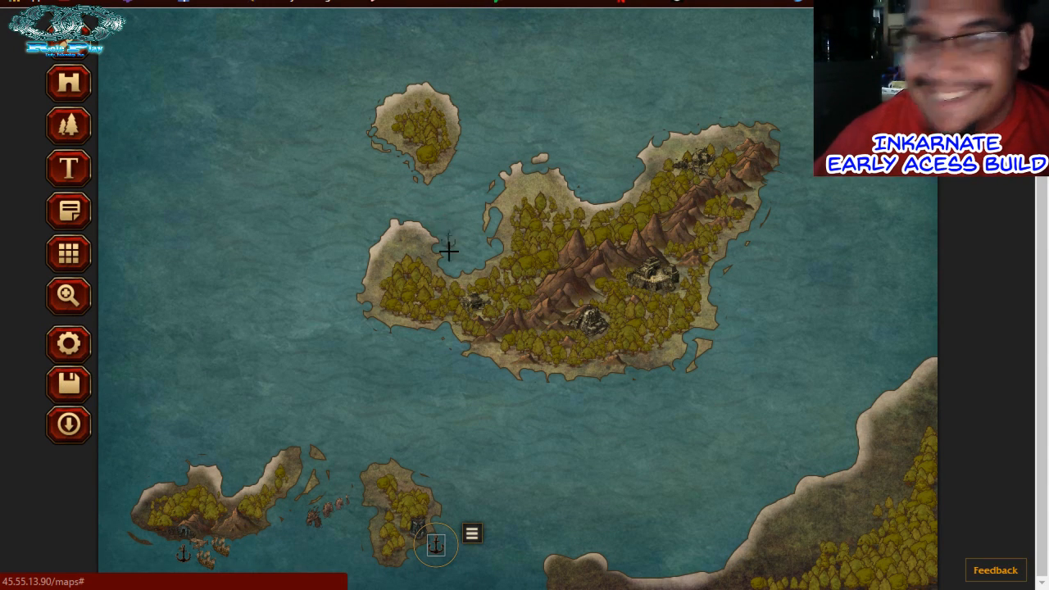
pyautogui.scroll(1, 497, 375)
pyautogui.scroll(-1, 497, 374)
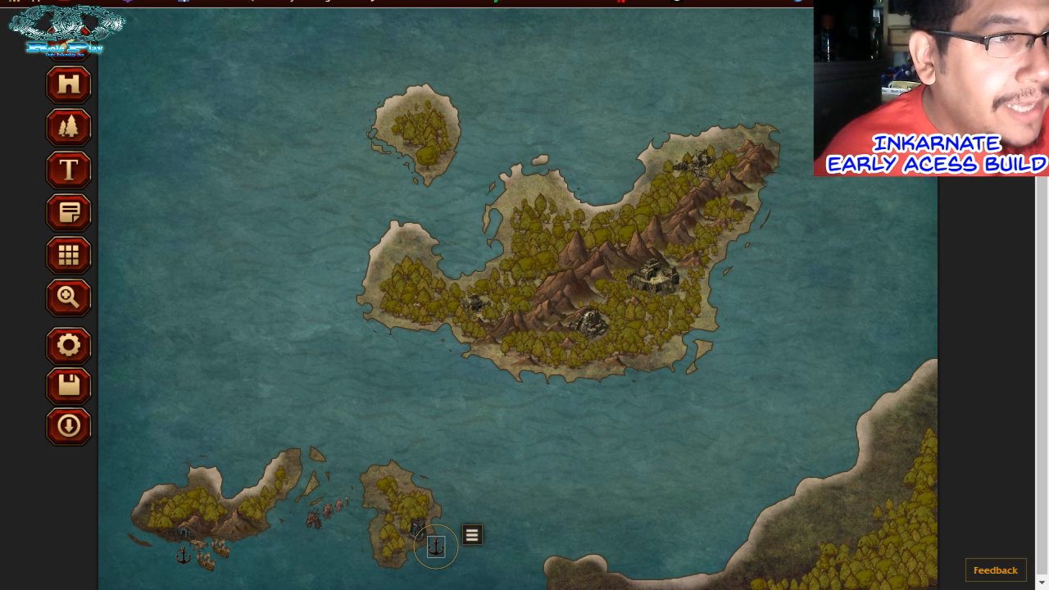
# Switch to the image viewer and examine the reference world map around Trilain and the western Wolf Wood coast
pyautogui.moveTo(0, 508); pyautogui.dragTo(517, 2)
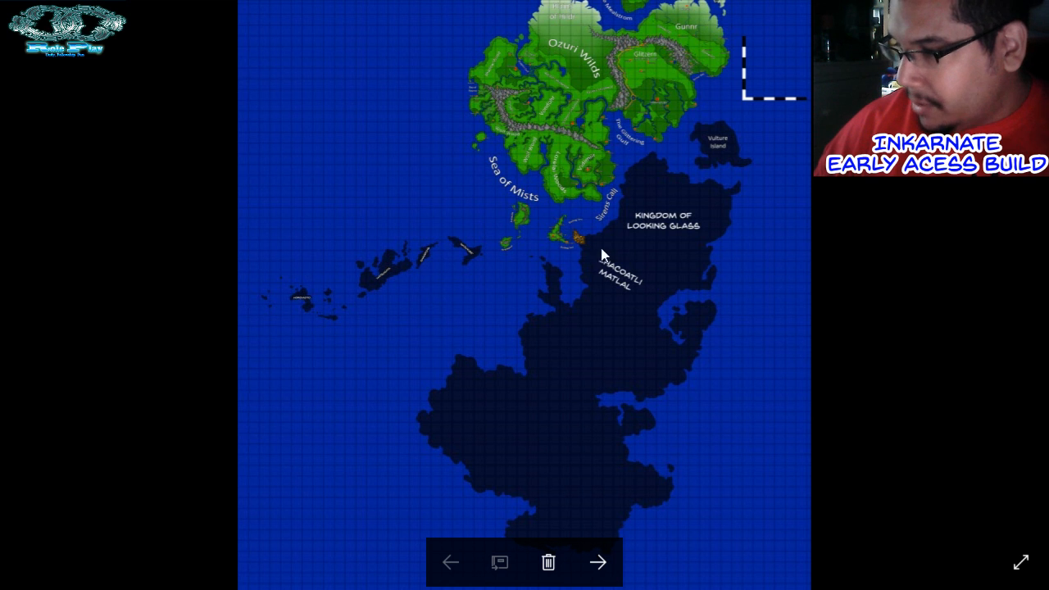
pyautogui.scroll(5, 492, 132)
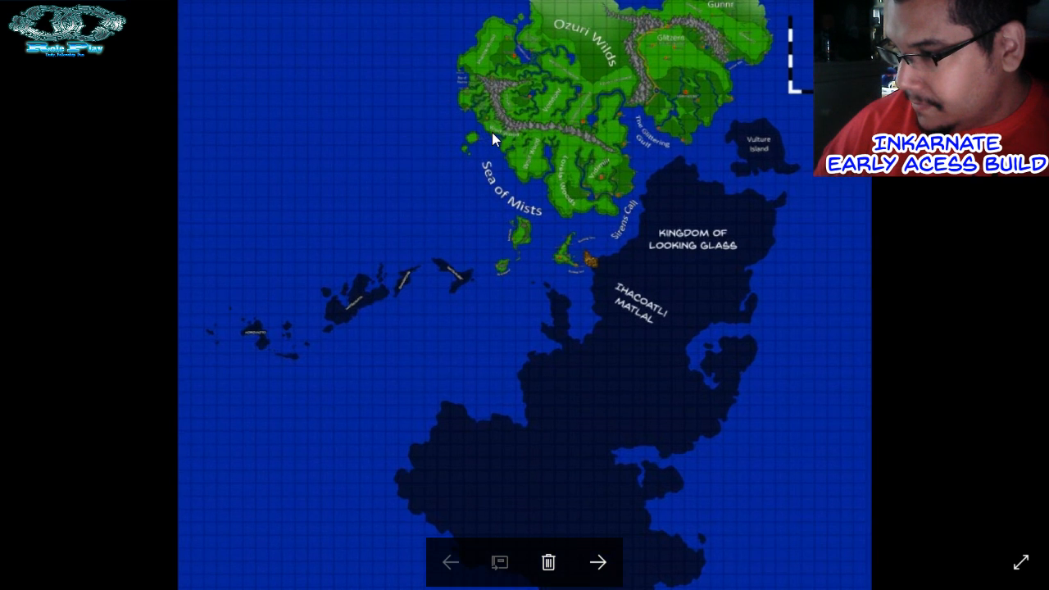
pyautogui.scroll(5, 472, 122)
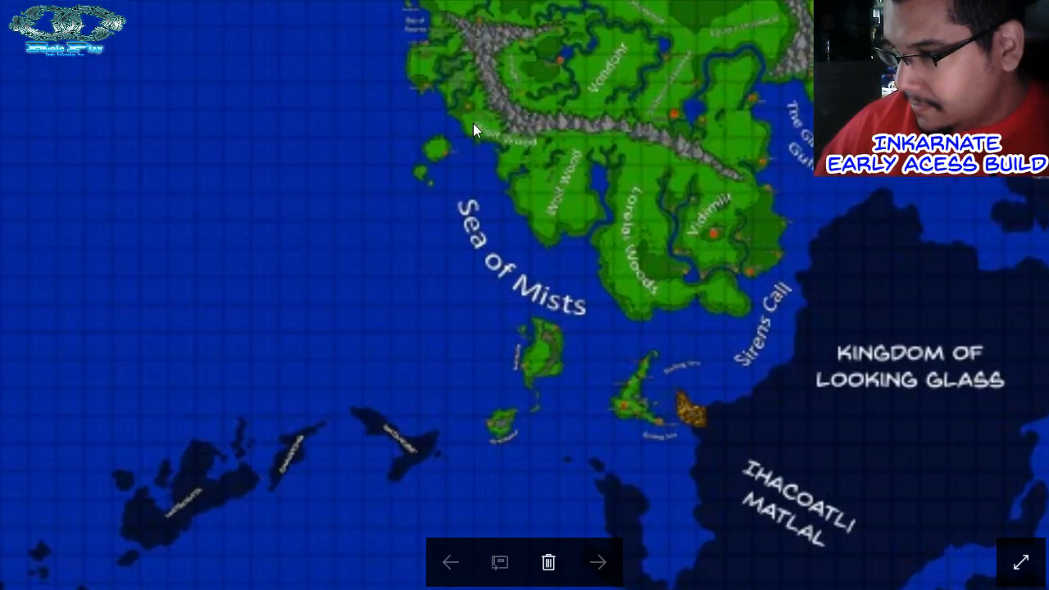
pyautogui.scroll(5, 453, 119)
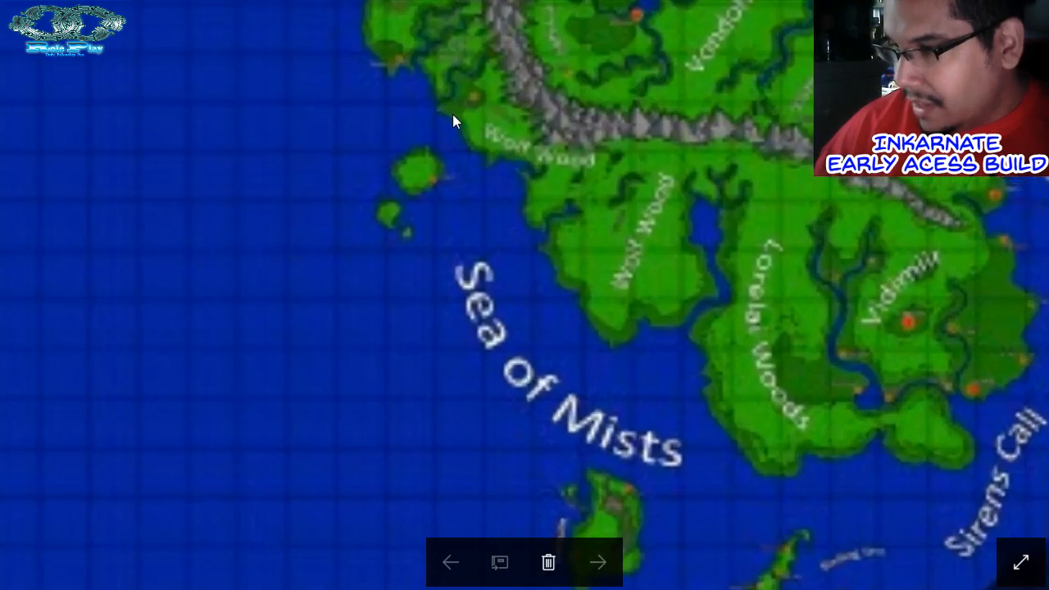
pyautogui.scroll(3, 469, 115)
pyautogui.scroll(4, 469, 115)
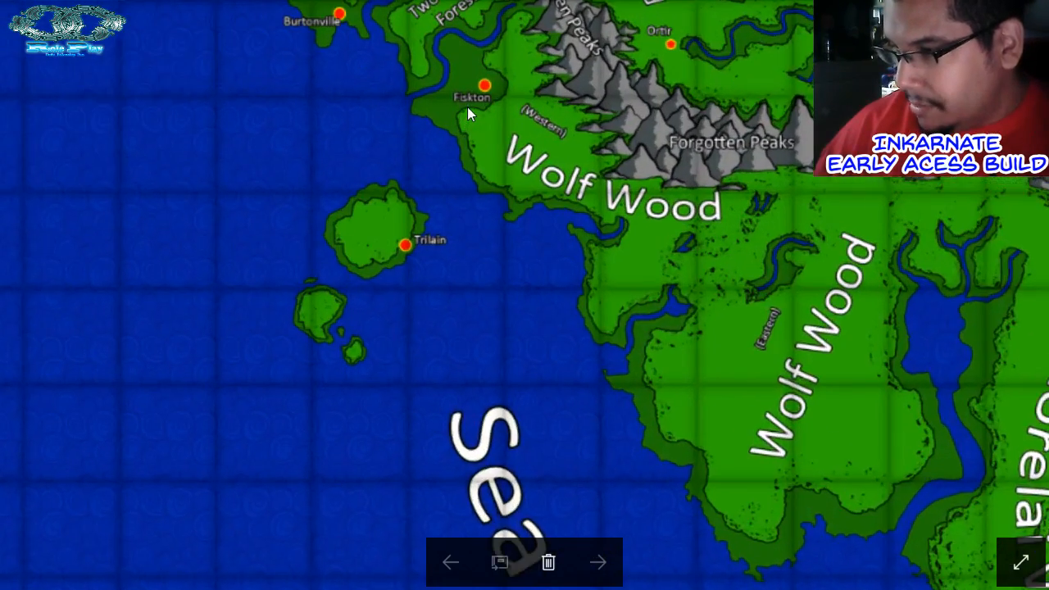
pyautogui.scroll(3, 479, 115)
pyautogui.scroll(1, 478, 109)
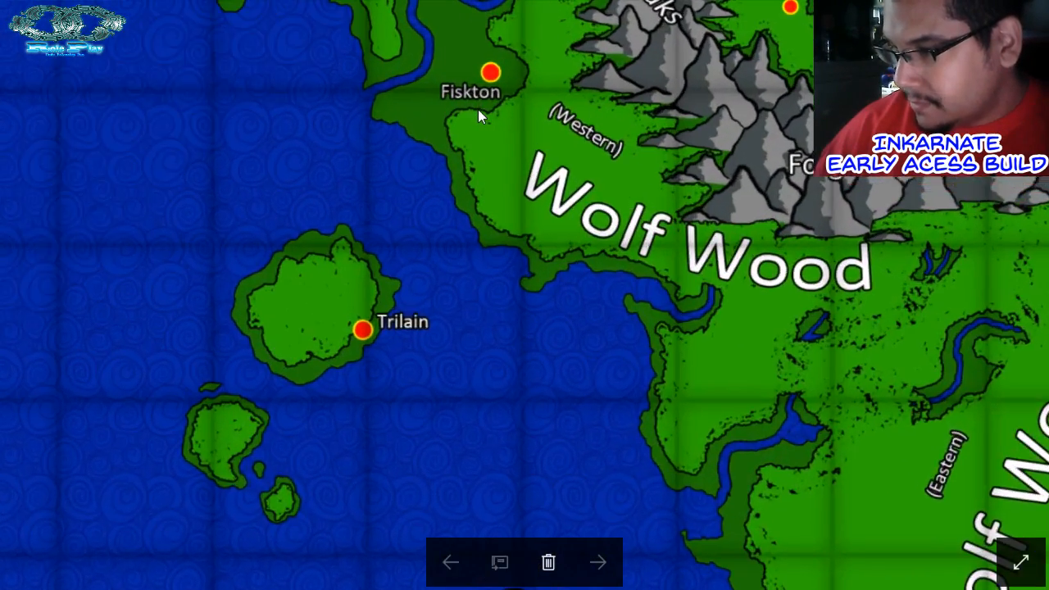
# Examine the reference map's coast around Fiskton and Burtonville
pyautogui.moveTo(478, 109); pyautogui.dragTo(571, 314)
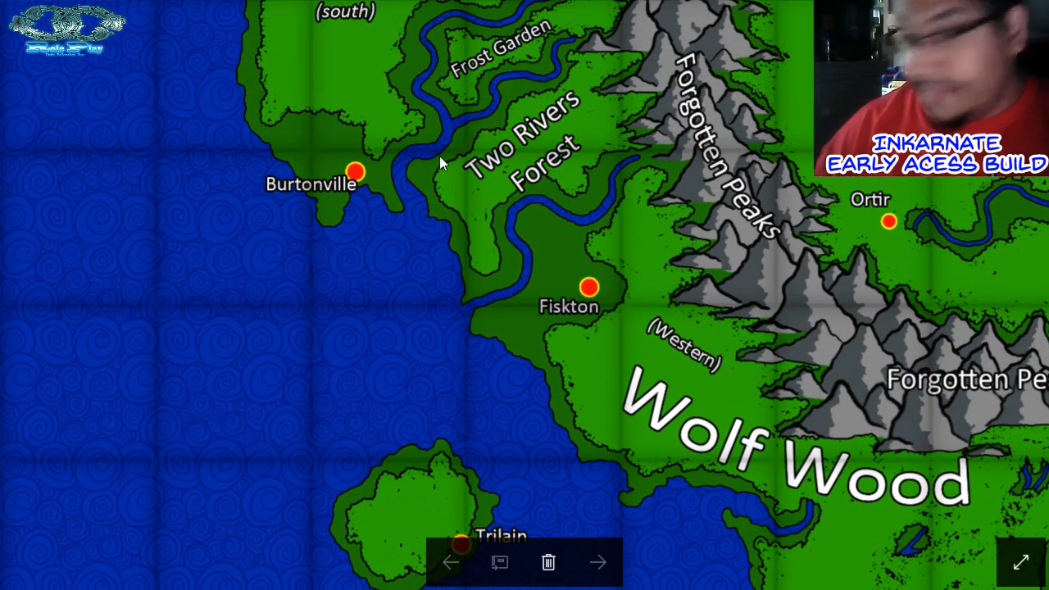
pyautogui.scroll(1, 636, 315)
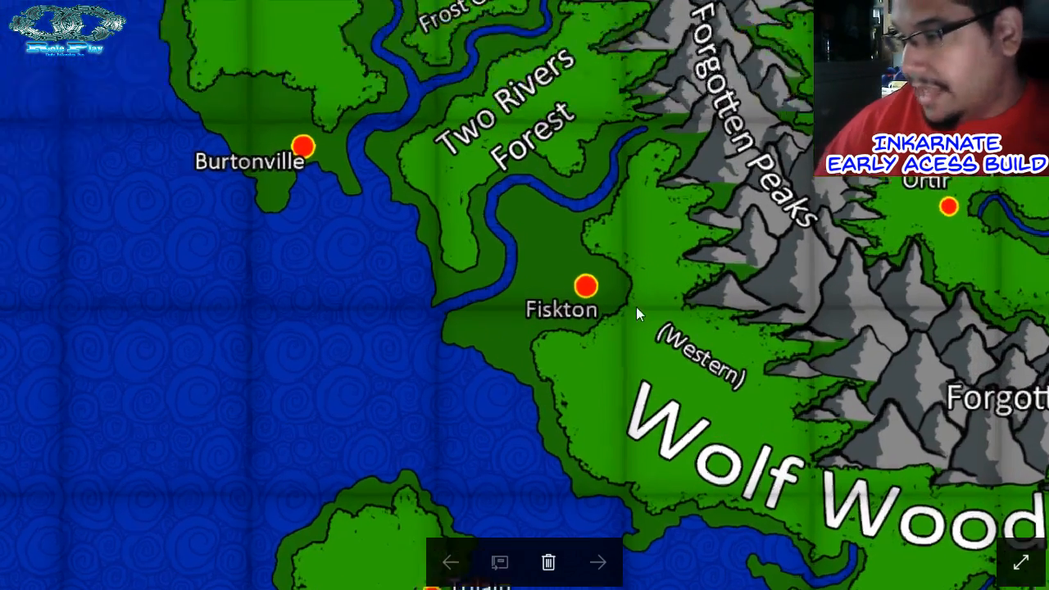
pyautogui.scroll(4, 637, 309)
pyautogui.scroll(3, 369, 351)
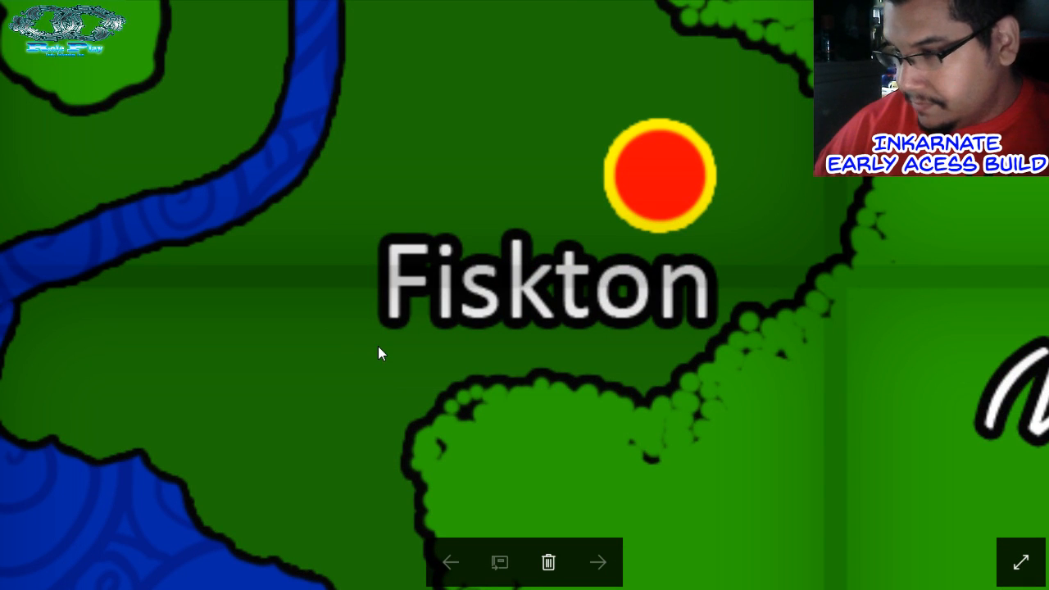
pyautogui.scroll(-2, 378, 348)
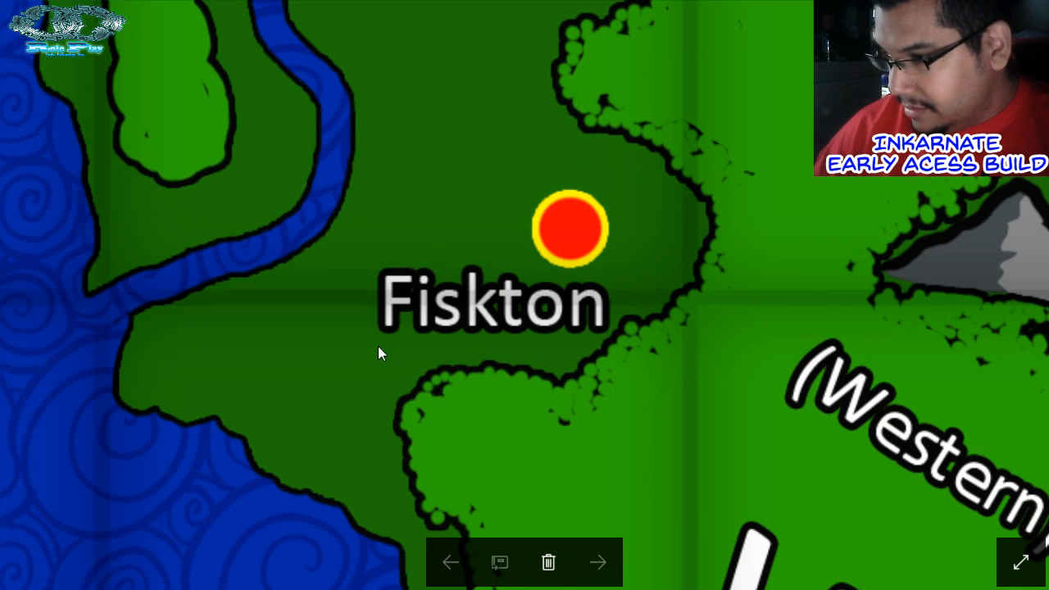
pyautogui.scroll(-3, 411, 311)
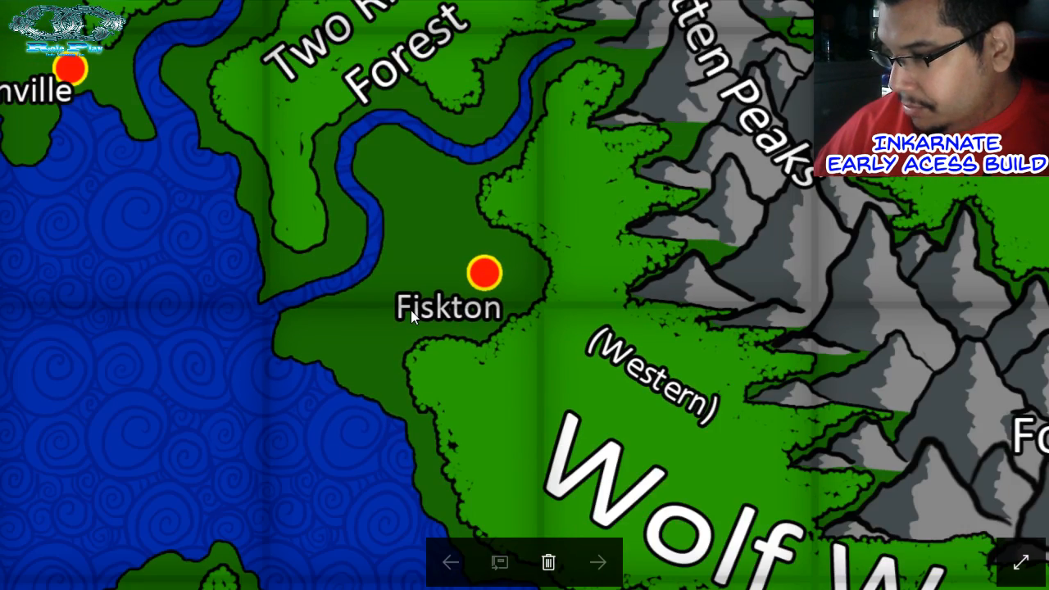
pyautogui.scroll(-4, 411, 316)
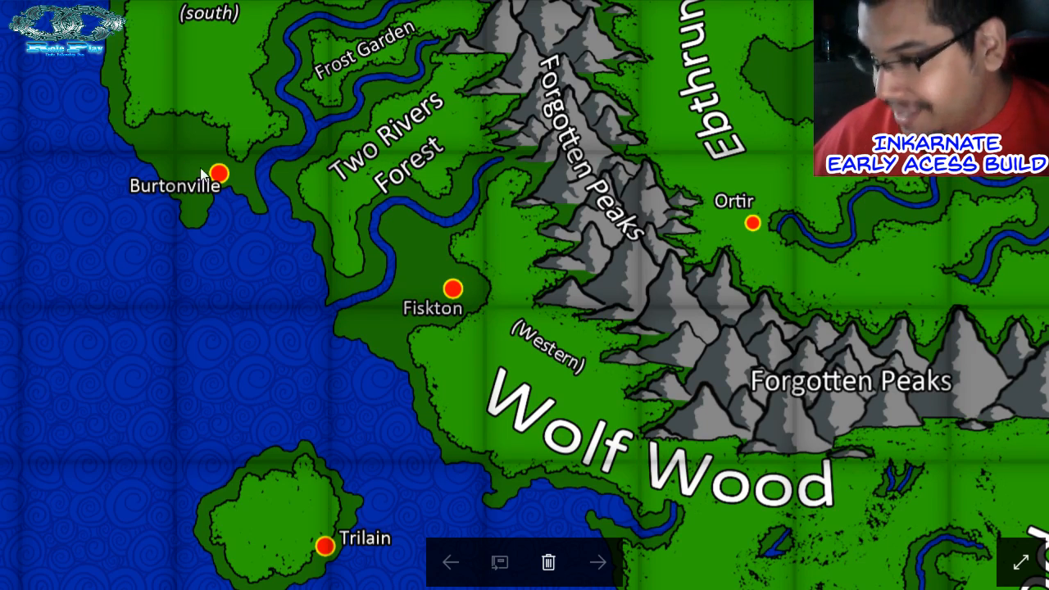
# Examine the reference map from the Forgotten Peaks and Vondohr across to Glitzern, including an overview of the whole continent
pyautogui.scroll(-3, 262, 235)
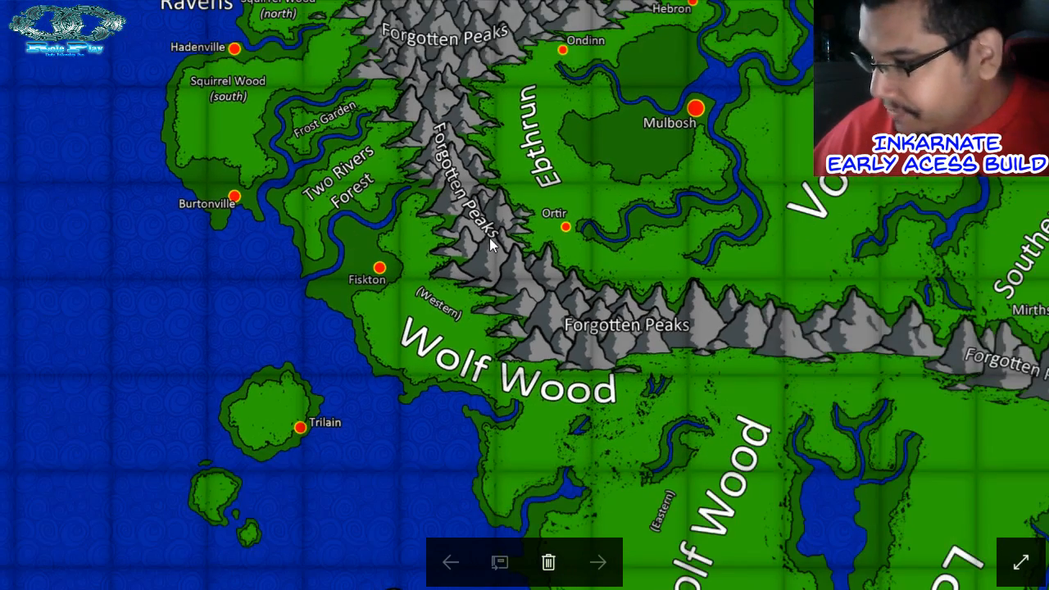
pyautogui.scroll(-2, 525, 243)
pyautogui.scroll(-2, 604, 275)
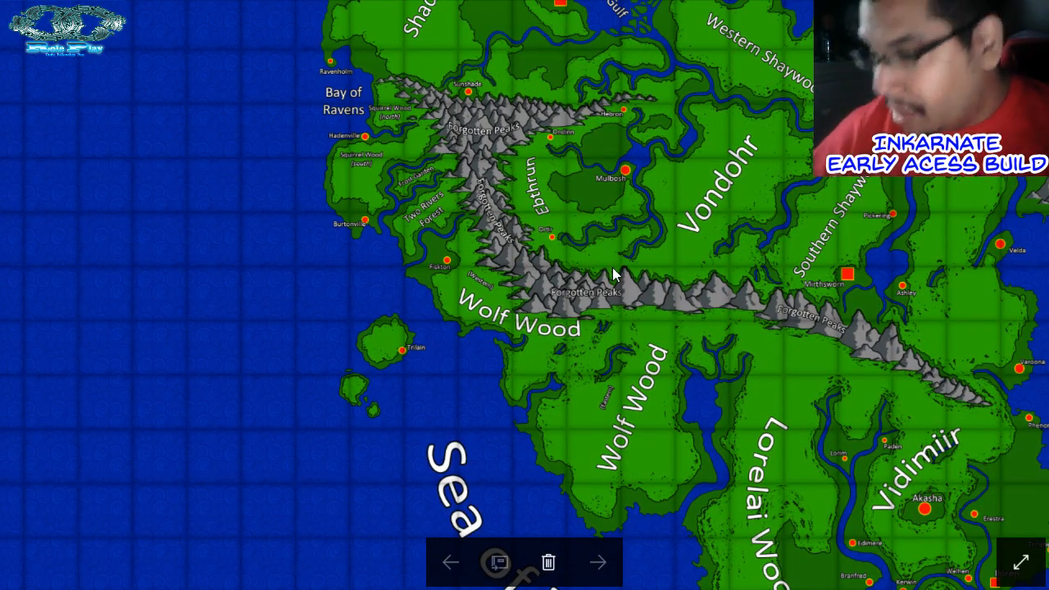
pyautogui.moveTo(813, 220); pyautogui.dragTo(600, 356)
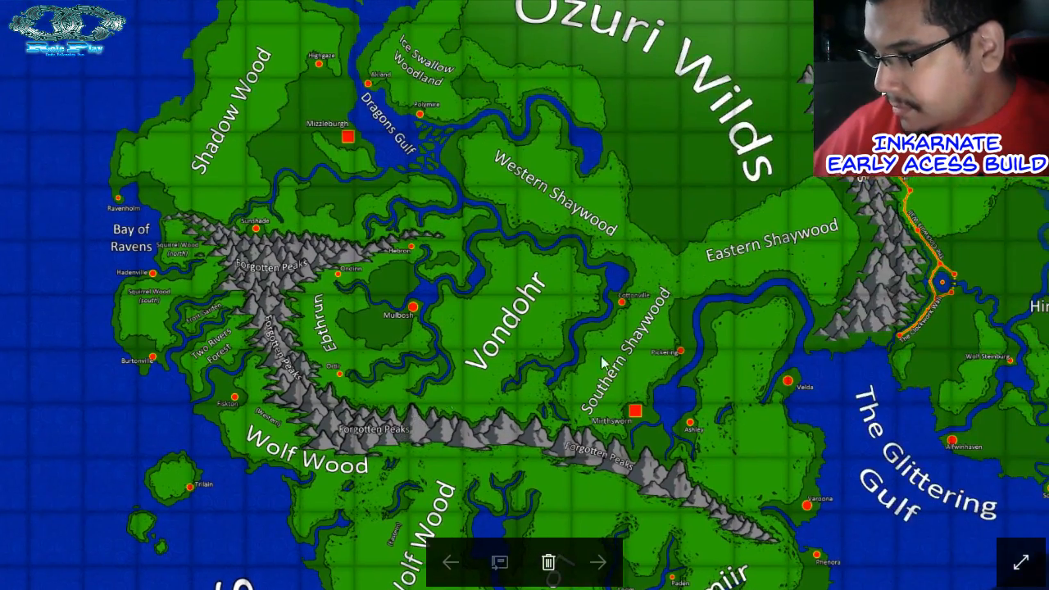
pyautogui.moveTo(690, 332); pyautogui.dragTo(511, 386)
pyautogui.moveTo(712, 300); pyautogui.dragTo(656, 302)
pyautogui.scroll(3, 643, 256)
pyautogui.moveTo(832, 186); pyautogui.dragTo(632, 298)
pyautogui.scroll(-5, 807, 262)
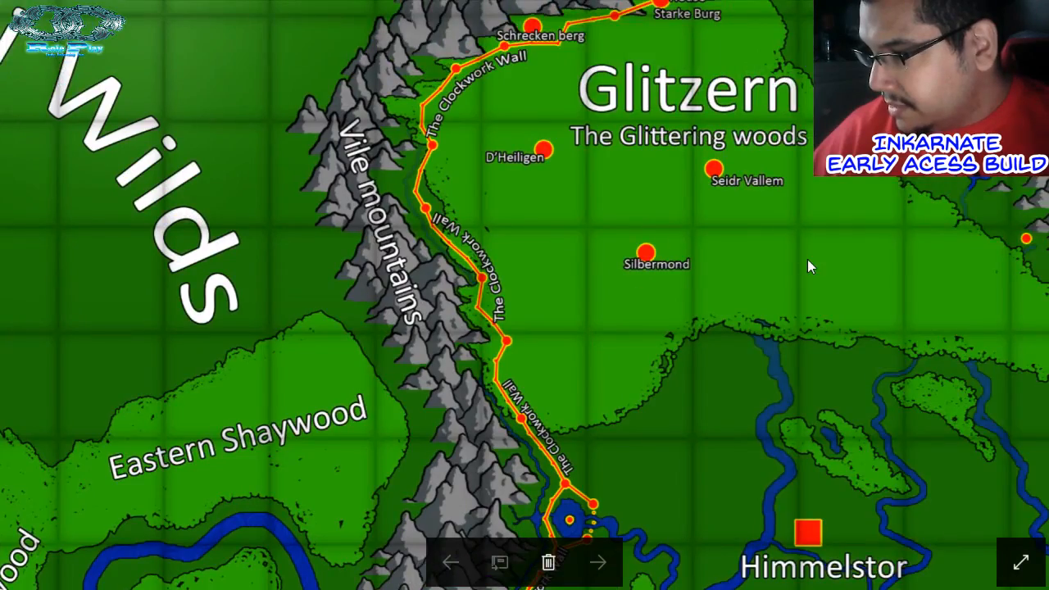
pyautogui.scroll(-5, 480, 287)
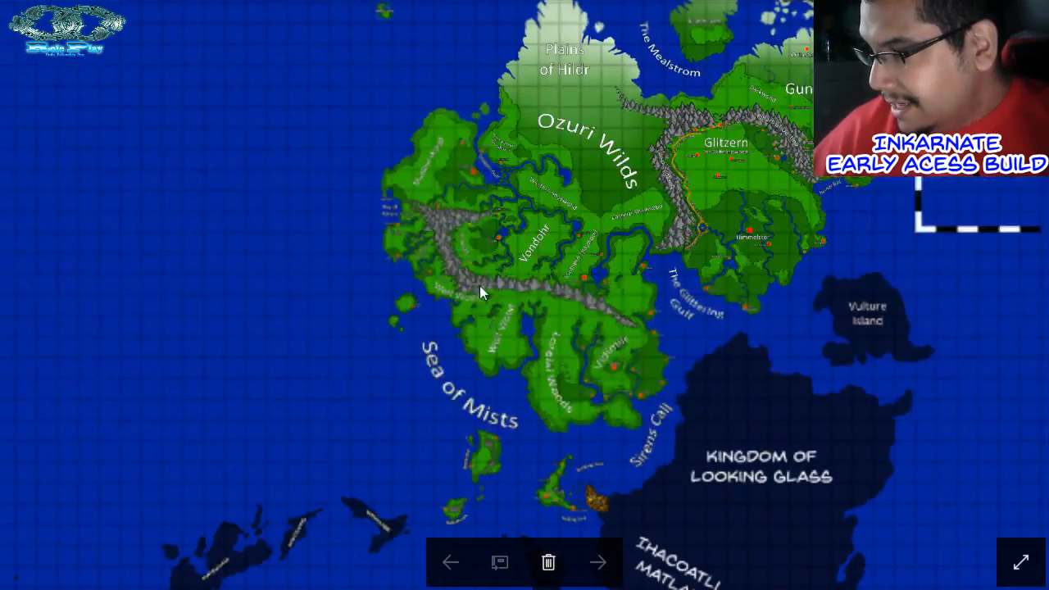
pyautogui.scroll(1, 579, 241)
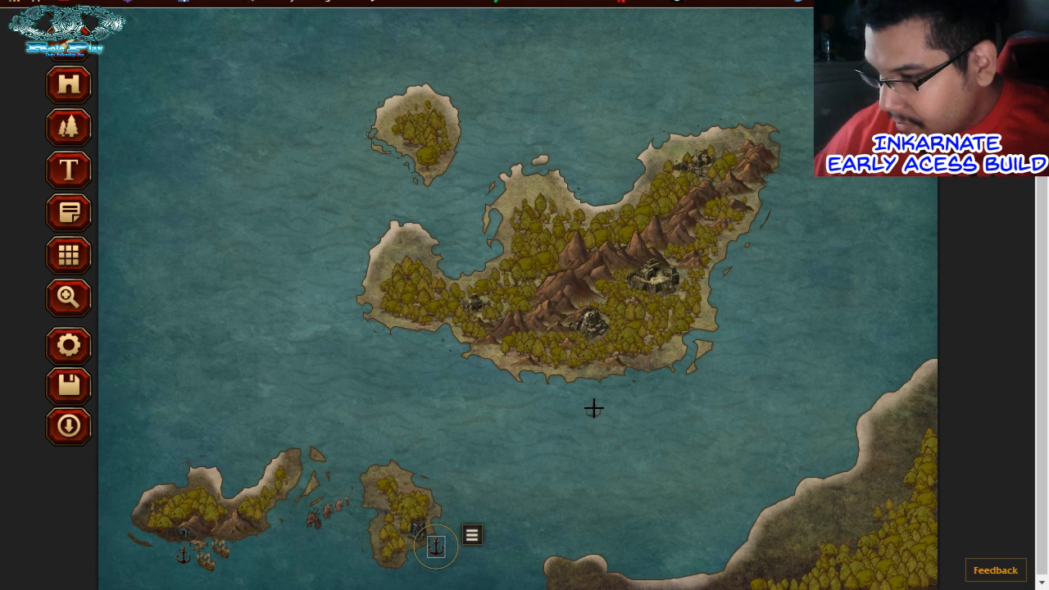
# Switch back to Inkarnate and place anchors off the western tip of the southeastern mainland and the main island's south coast
pyautogui.click(529, 556)
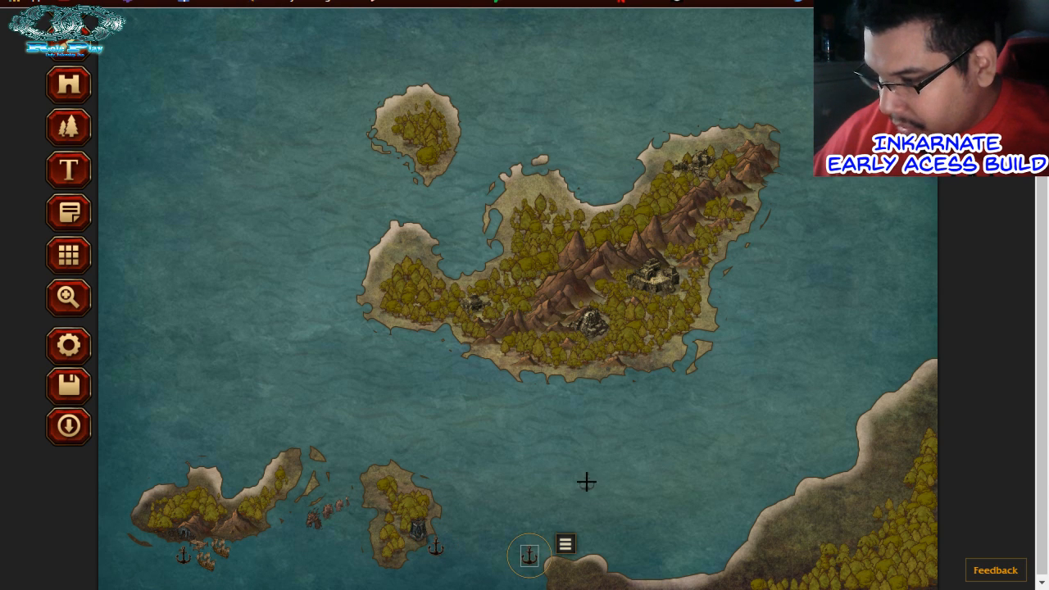
pyautogui.click(567, 394)
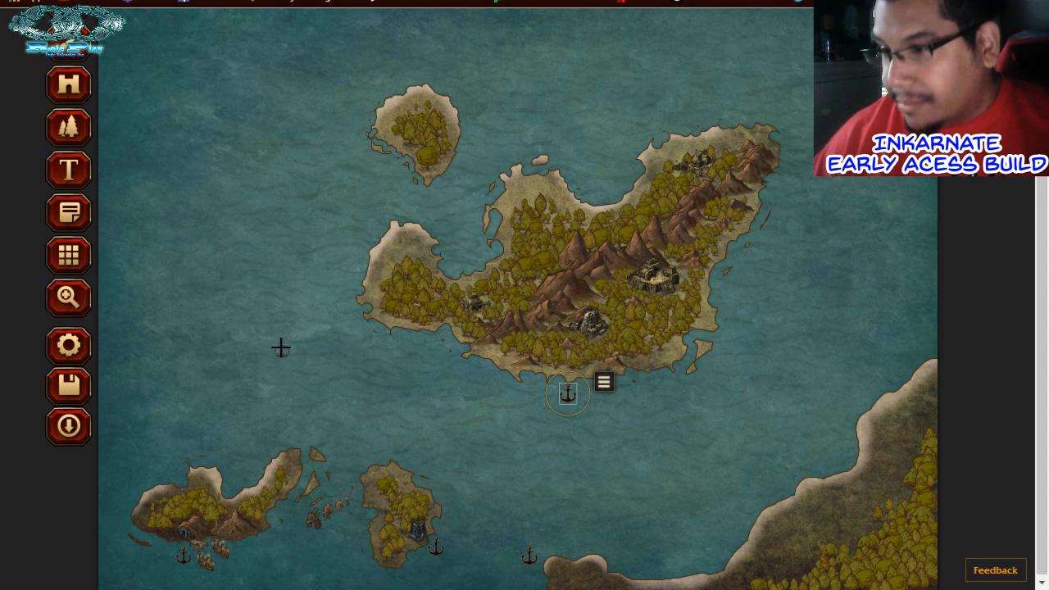
# Place a Compass-01 rose in the open sea at the map's northwest corner
pyautogui.scroll(1, 286, 342)
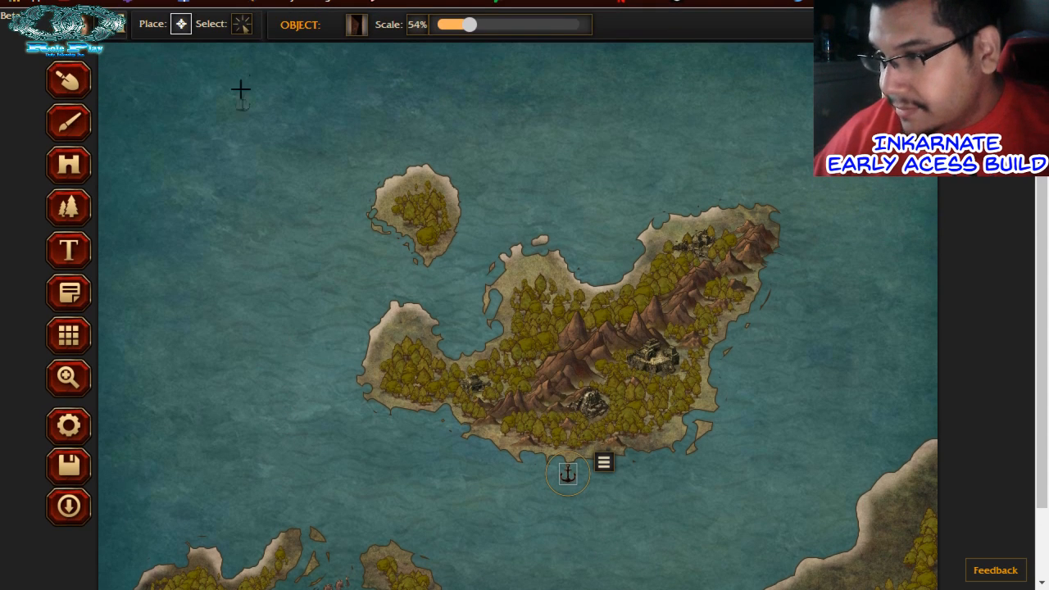
pyautogui.click(356, 26)
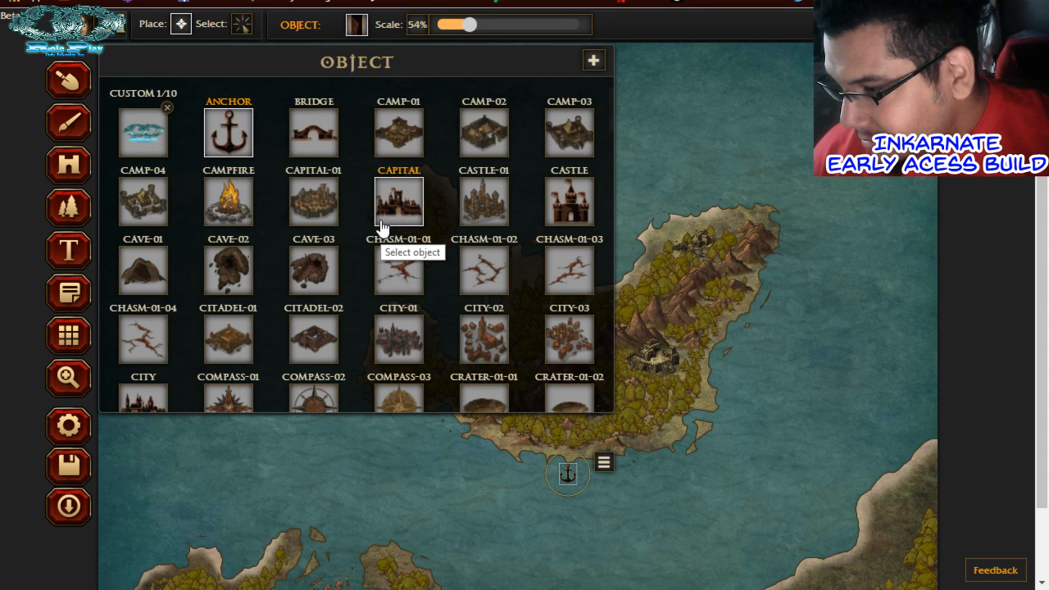
pyautogui.scroll(-1, 378, 222)
pyautogui.scroll(-3, 377, 219)
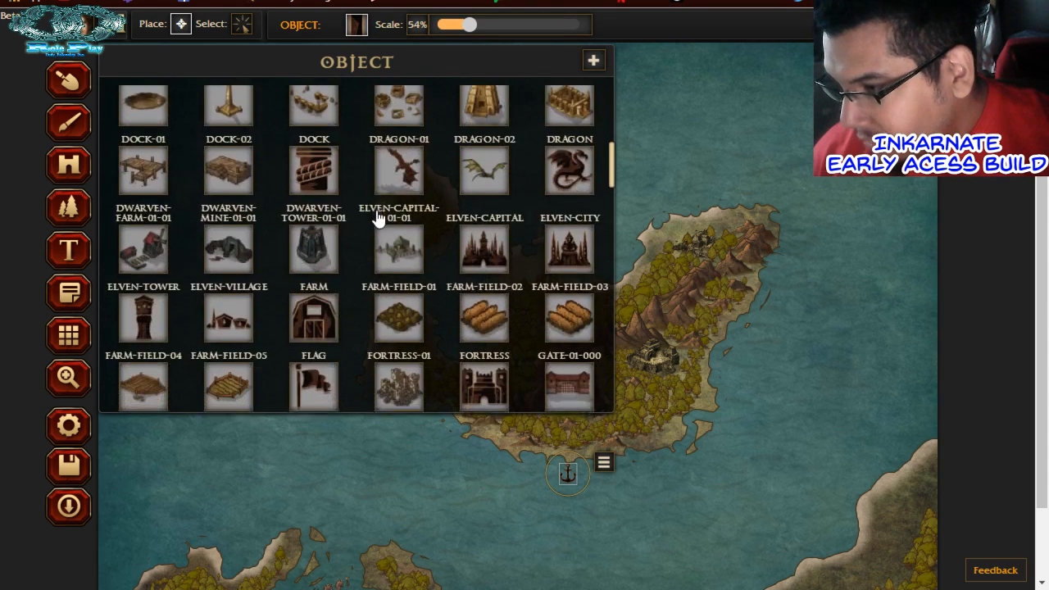
pyautogui.scroll(3, 377, 222)
pyautogui.click(232, 246)
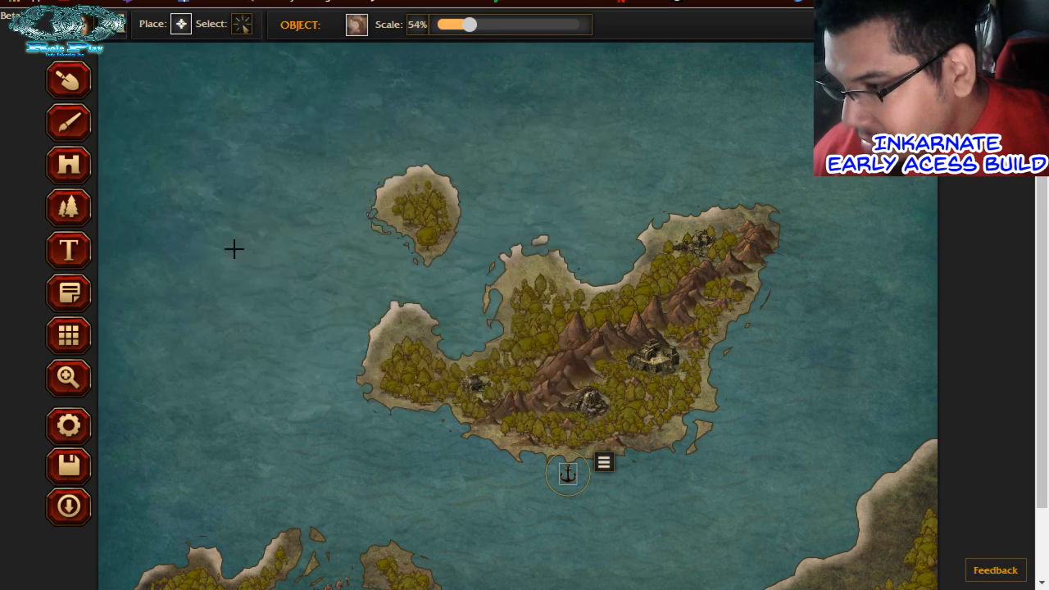
pyautogui.click(162, 109)
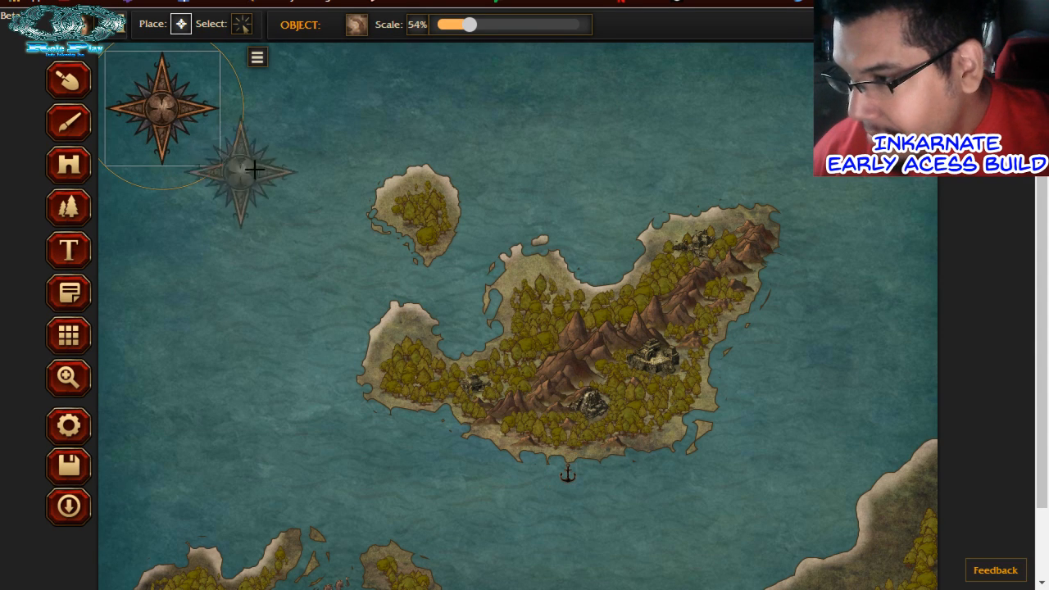
# Place Dwarven-Tower-01-01 objects at 28% scale on the main island's south coast above the anchor and on the southeastern mainland's western tip
pyautogui.click(357, 24)
pyautogui.scroll(-2, 357, 244)
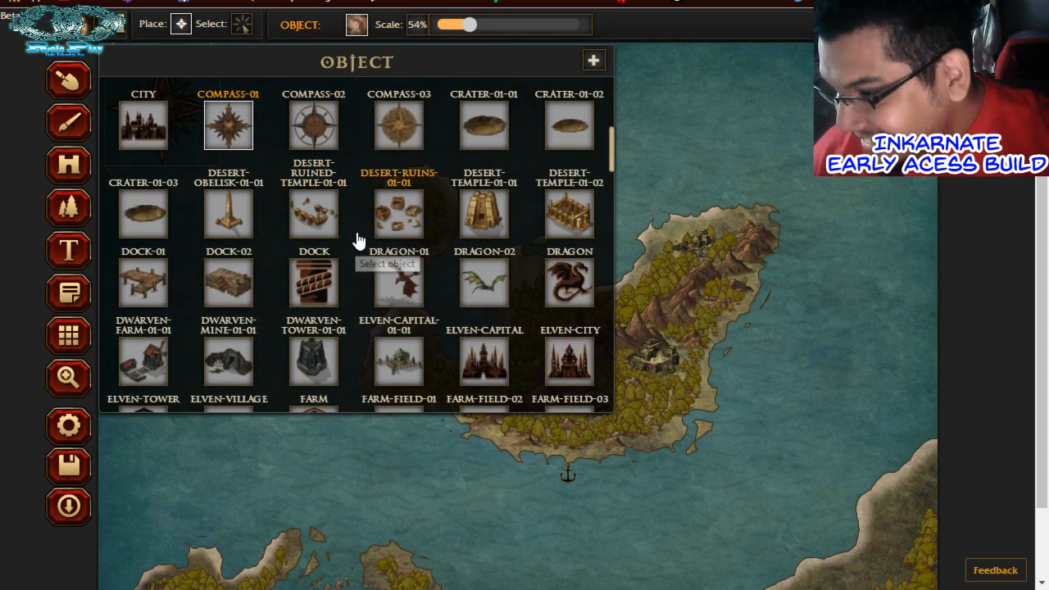
pyautogui.click(345, 347)
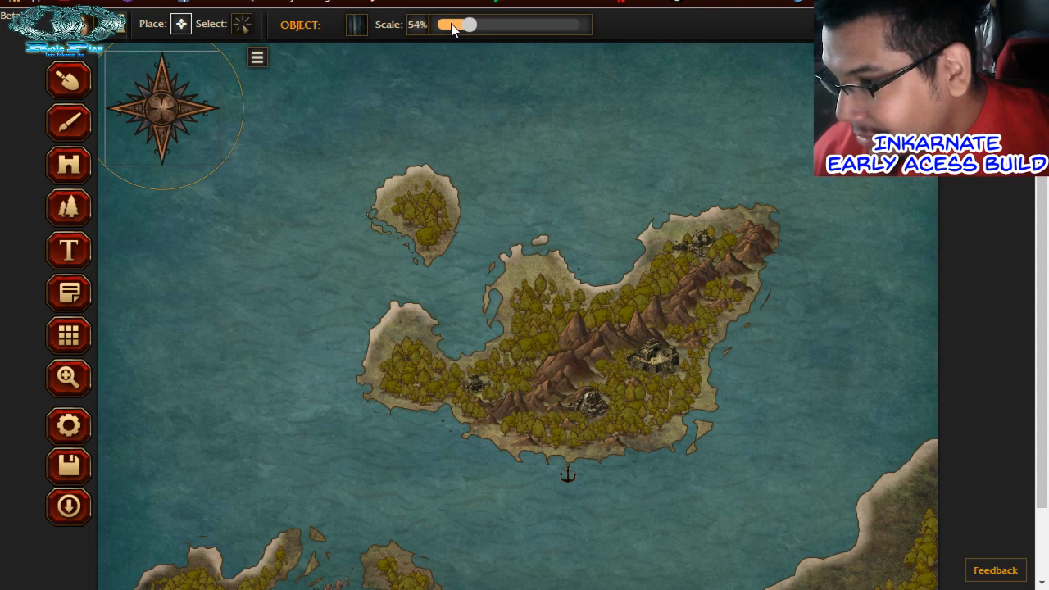
pyautogui.scroll(-1, 527, 304)
pyautogui.click(510, 424)
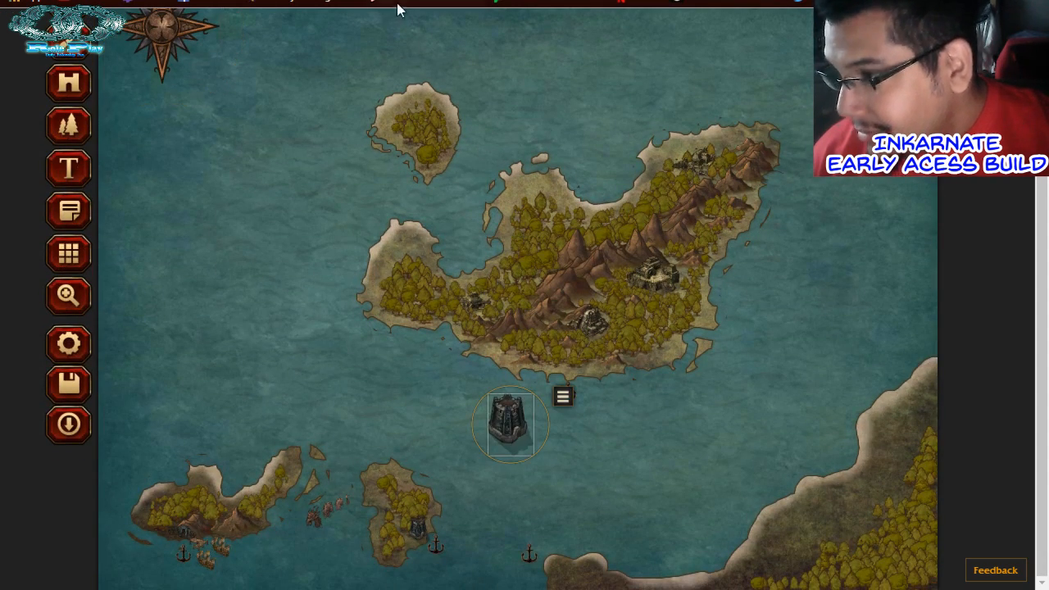
pyautogui.scroll(1, 398, 10)
pyautogui.moveTo(457, 27); pyautogui.dragTo(449, 29)
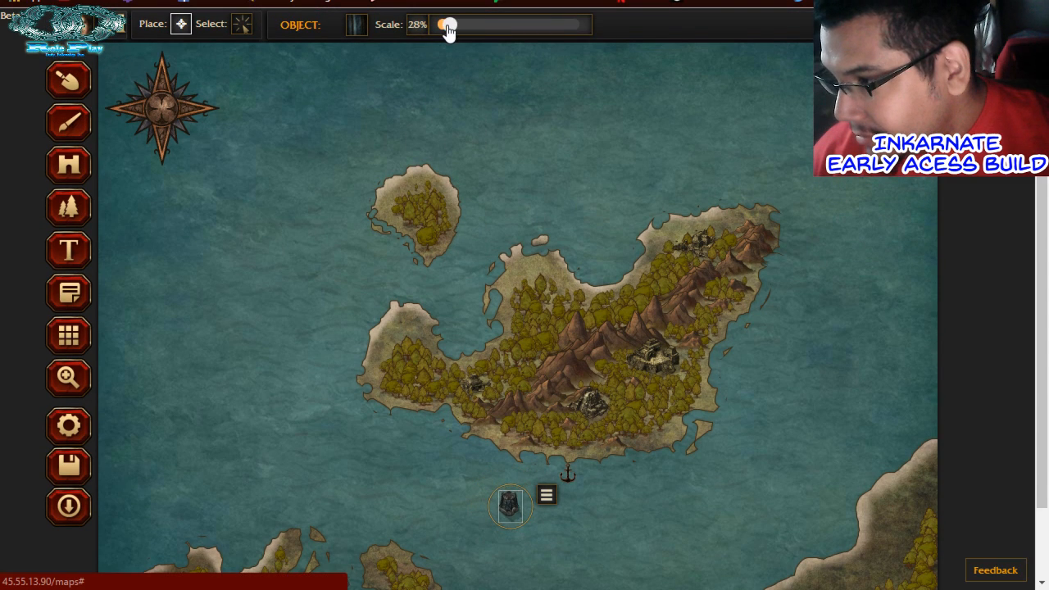
pyautogui.scroll(-1, 588, 217)
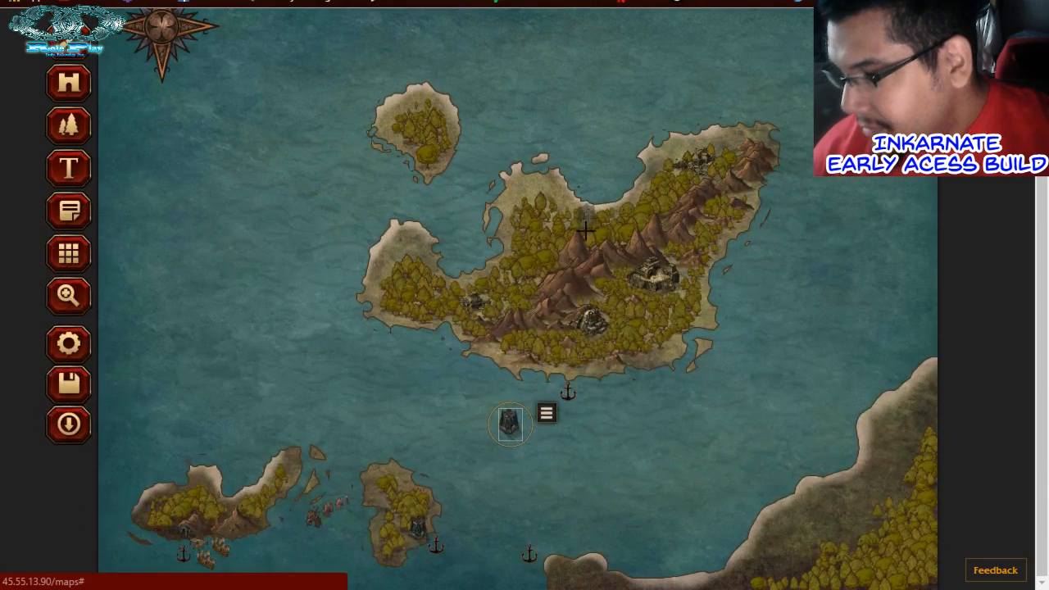
pyautogui.moveTo(518, 419); pyautogui.dragTo(572, 361)
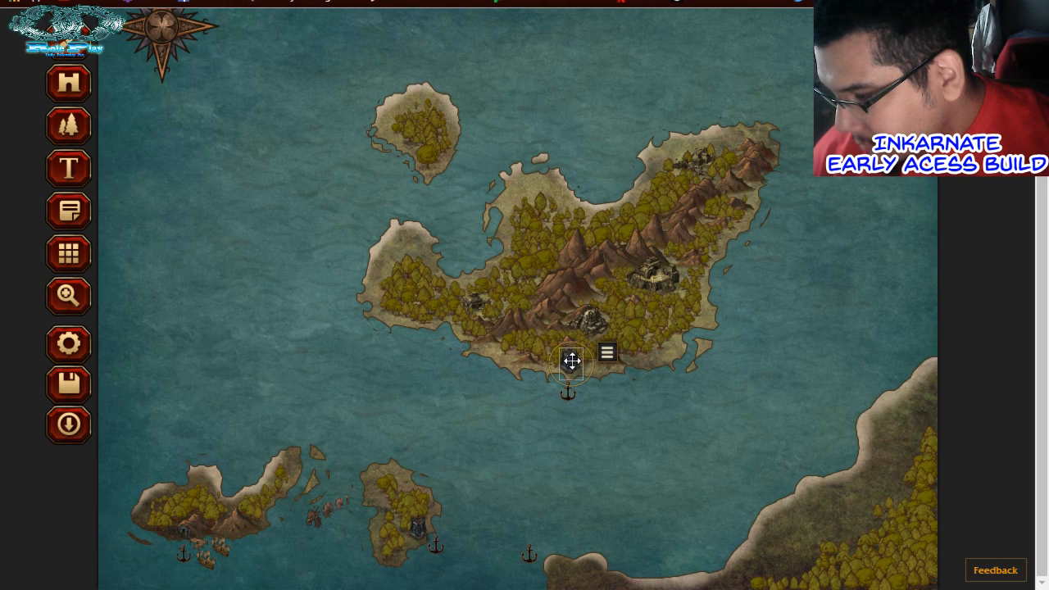
pyautogui.click(565, 557)
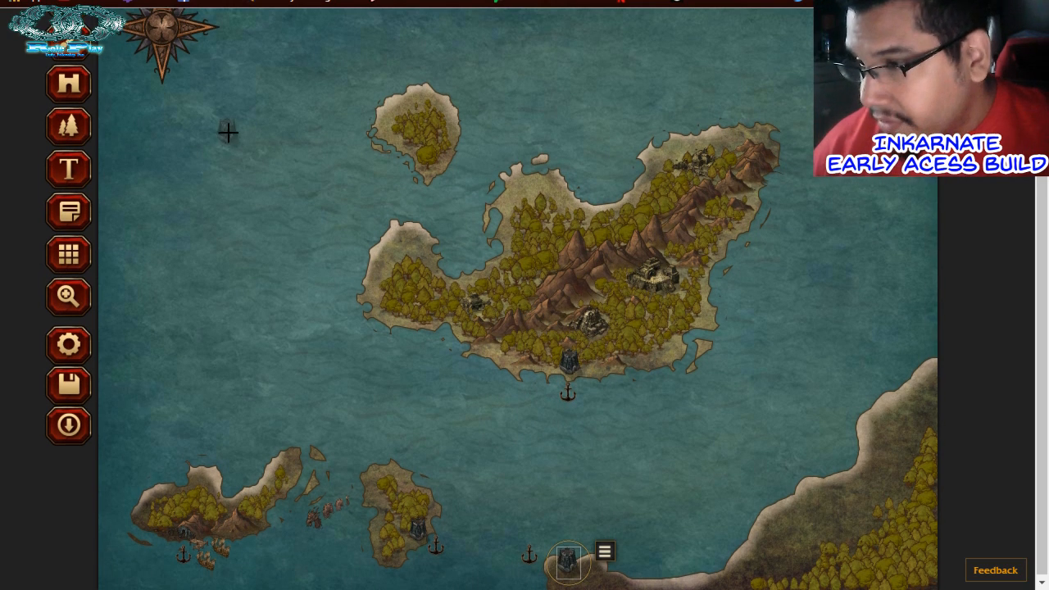
# Place a Ship-01-03 in the water just west of the anchor off the main island's south coast
pyautogui.scroll(1, 246, 107)
pyautogui.click(357, 26)
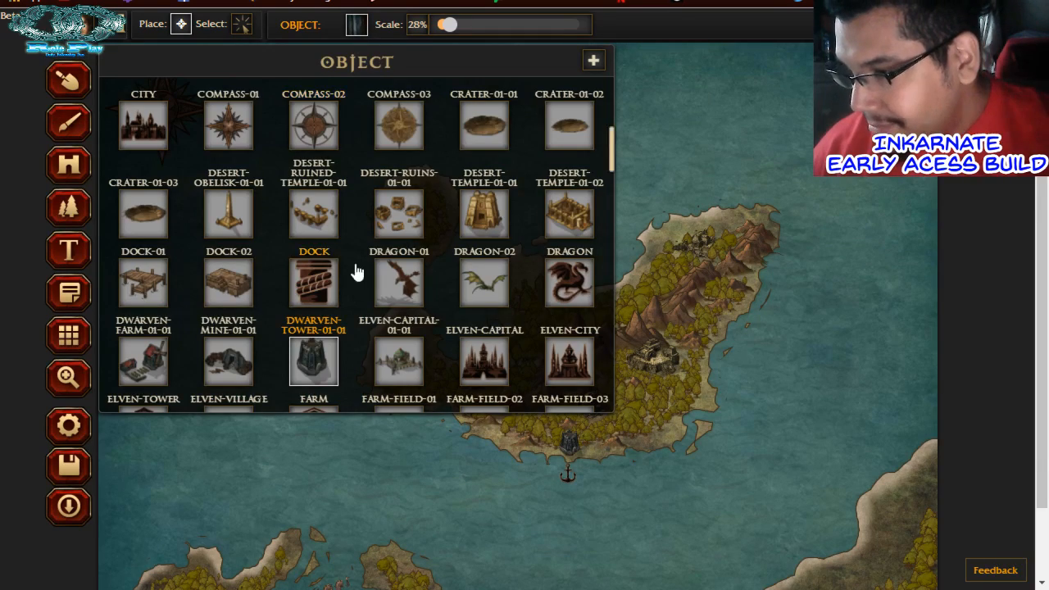
pyautogui.scroll(-2, 358, 270)
pyautogui.scroll(-4, 372, 236)
pyautogui.scroll(4, 372, 236)
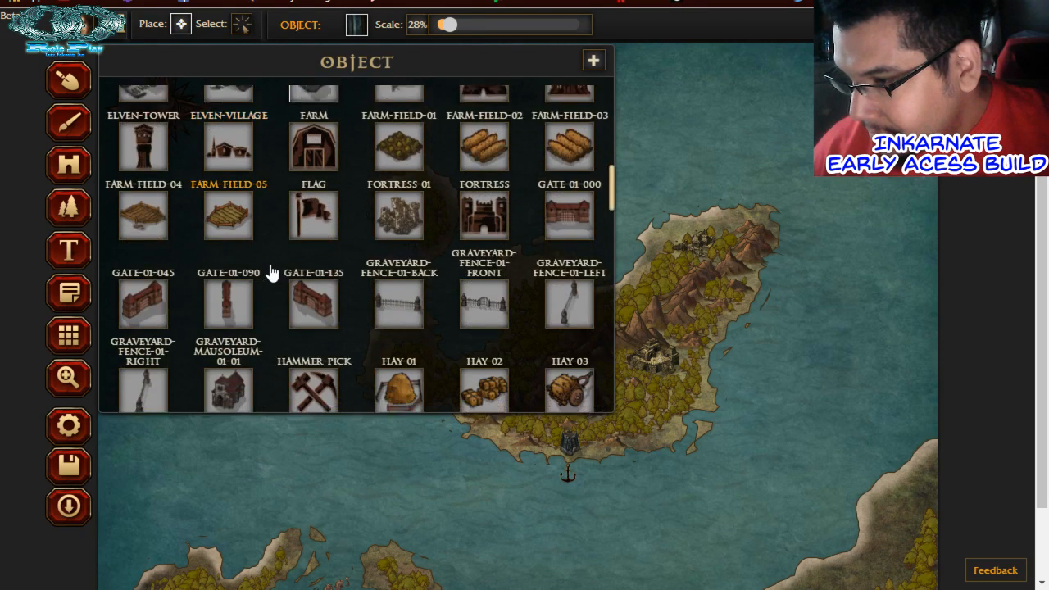
pyautogui.scroll(-3, 272, 273)
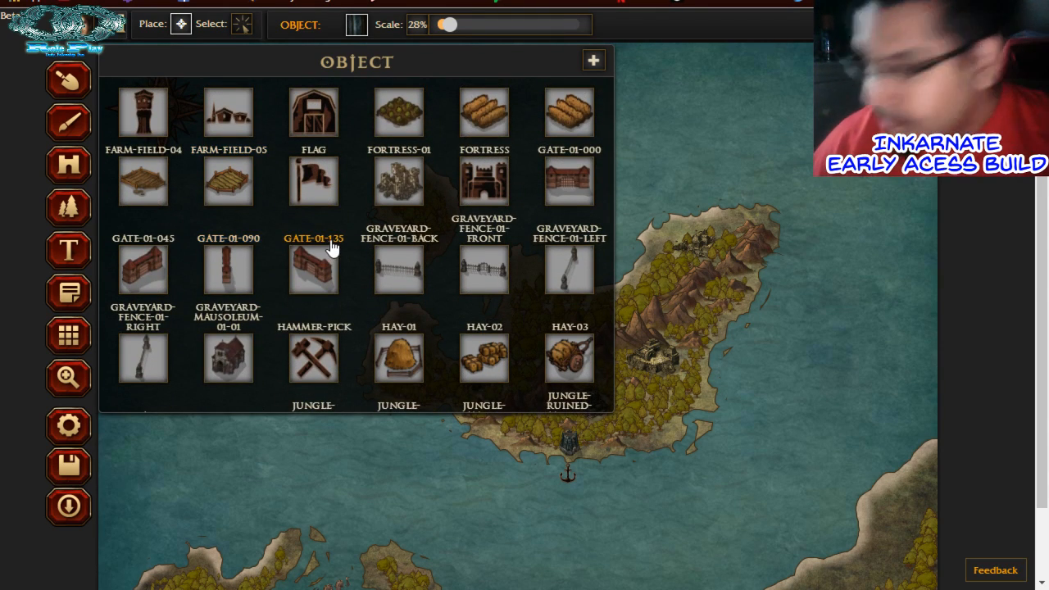
pyautogui.scroll(-1, 328, 242)
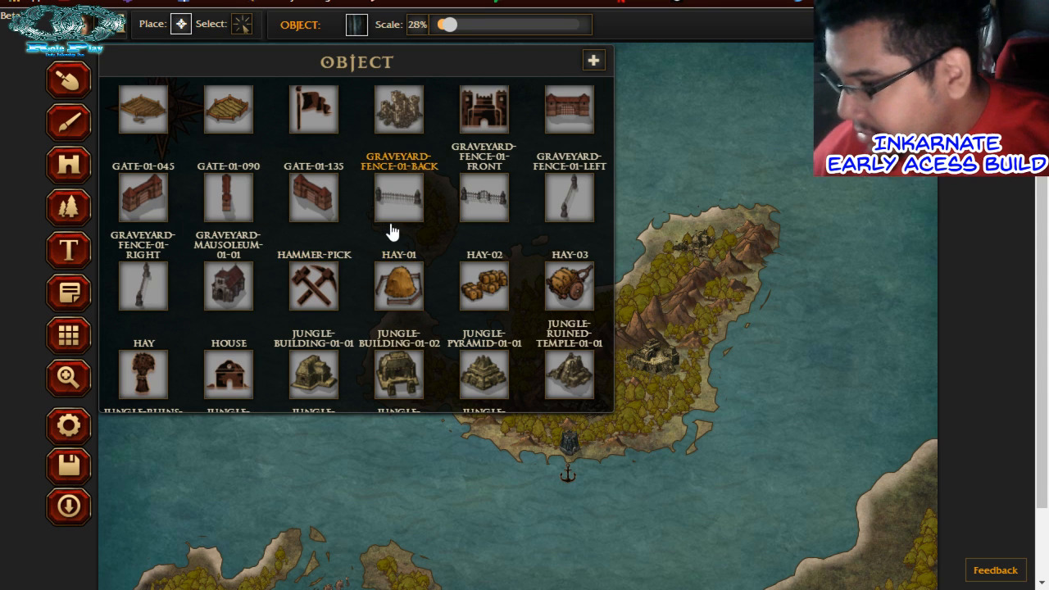
pyautogui.scroll(-2, 389, 231)
pyautogui.scroll(-2, 390, 231)
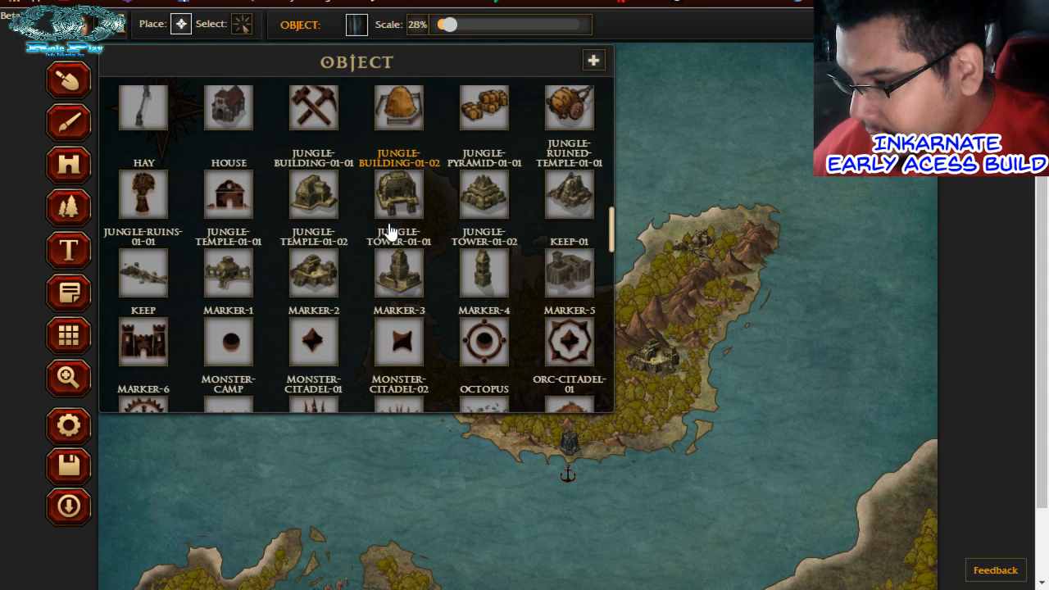
pyautogui.scroll(-3, 390, 231)
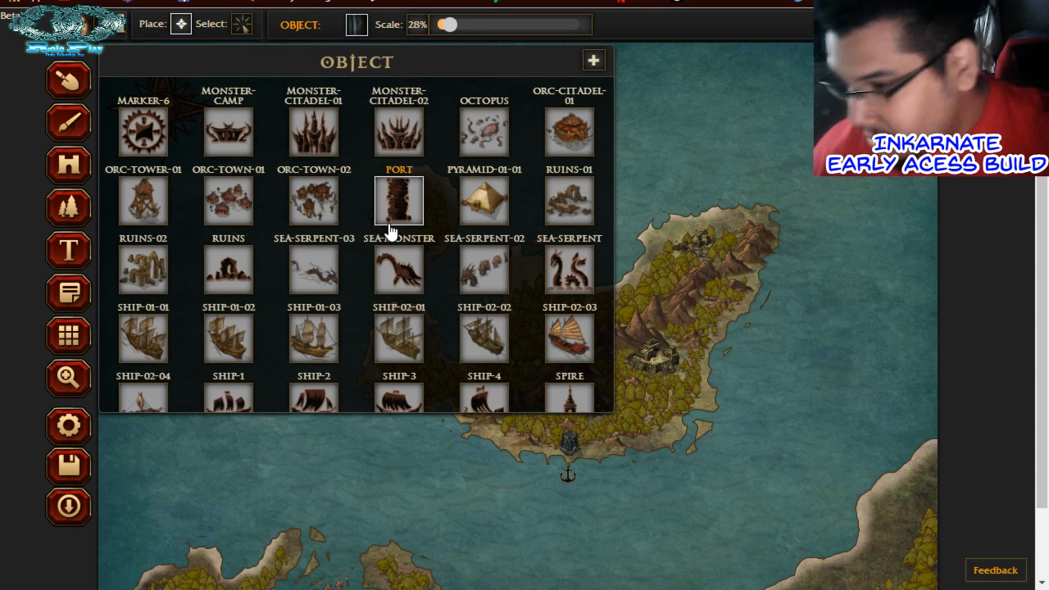
pyautogui.click(312, 339)
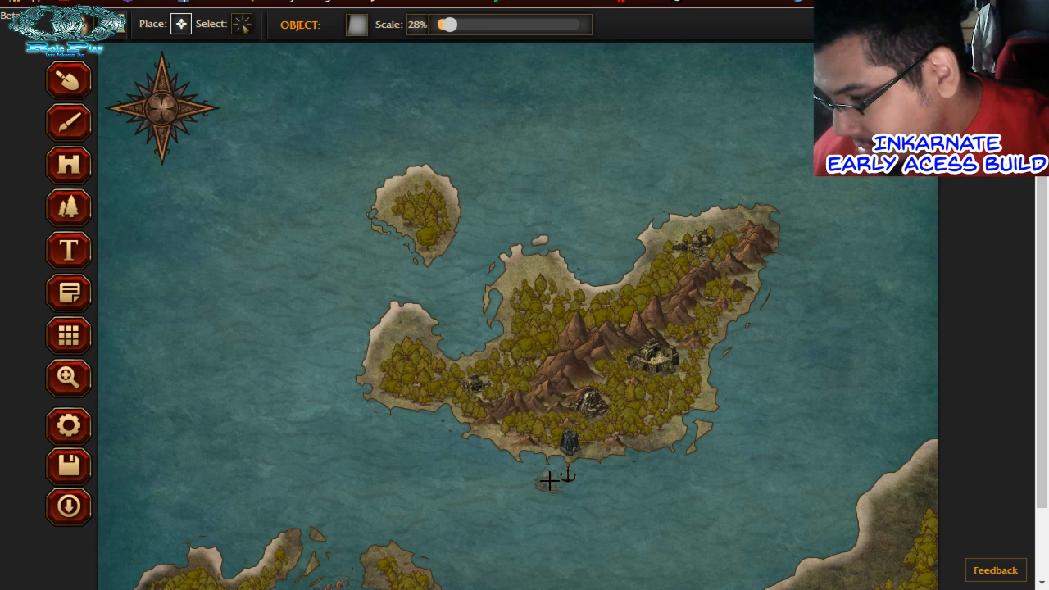
pyautogui.click(550, 482)
pyautogui.scroll(-1, 623, 493)
# Place a Ship-02-02 in the water just north of the tower on the southeastern mainland's western tip
pyautogui.scroll(1, 328, 123)
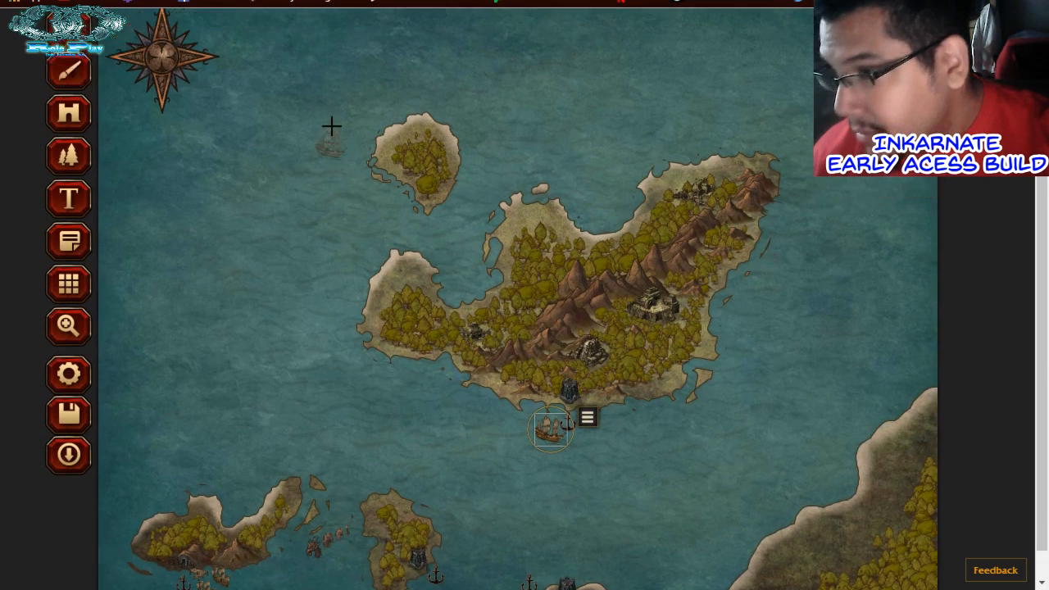
pyautogui.click(356, 25)
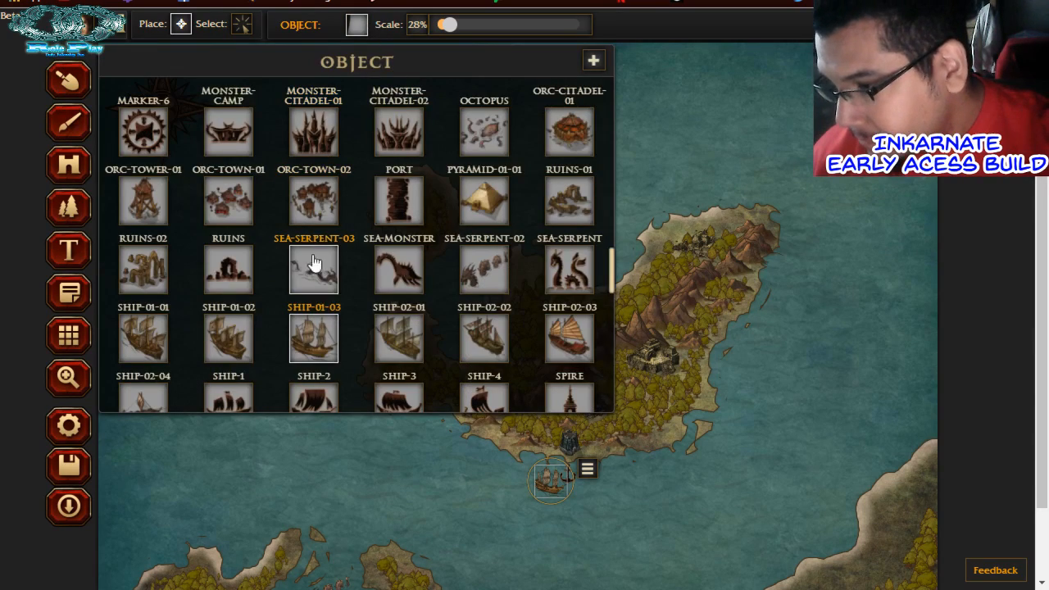
pyautogui.click(482, 343)
pyautogui.scroll(-1, 482, 343)
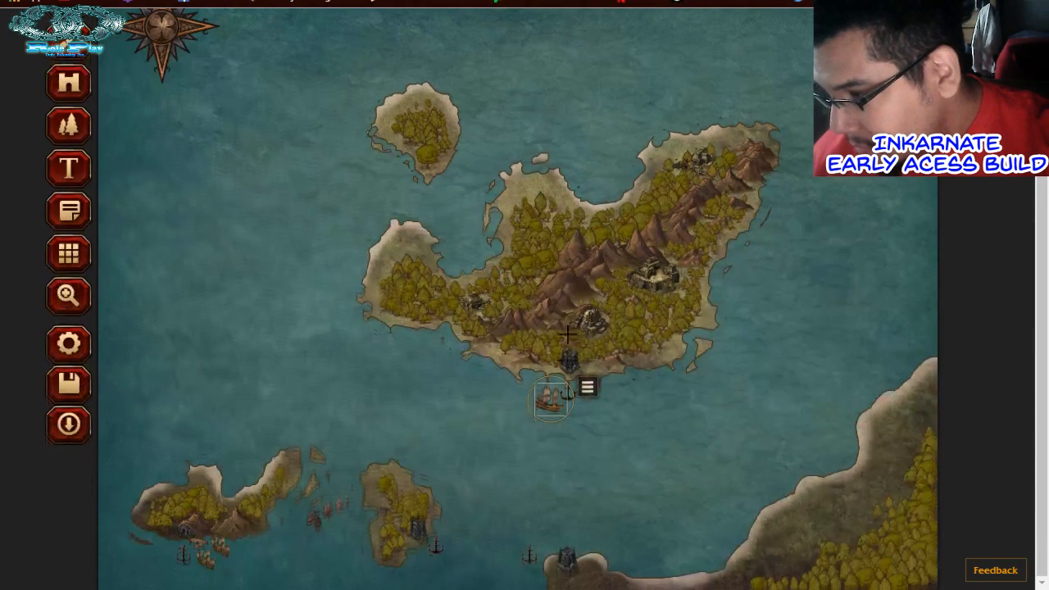
pyautogui.click(574, 530)
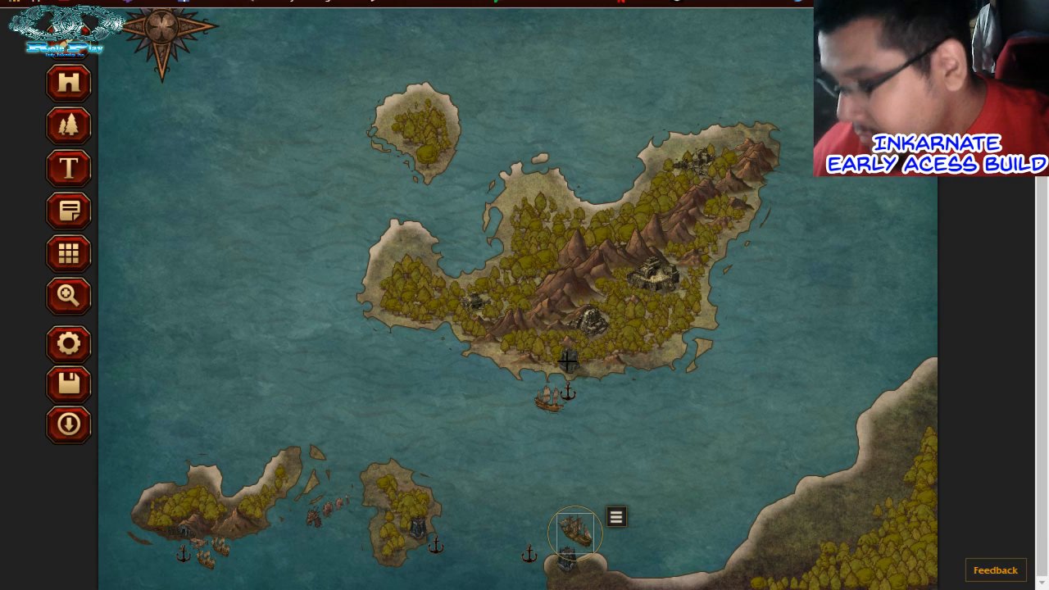
# Place Dock-01 piers on the main island's south shore beside the tower and on the southeastern mainland's western tip near the anchor
pyautogui.scroll(1, 710, 444)
pyautogui.click(355, 31)
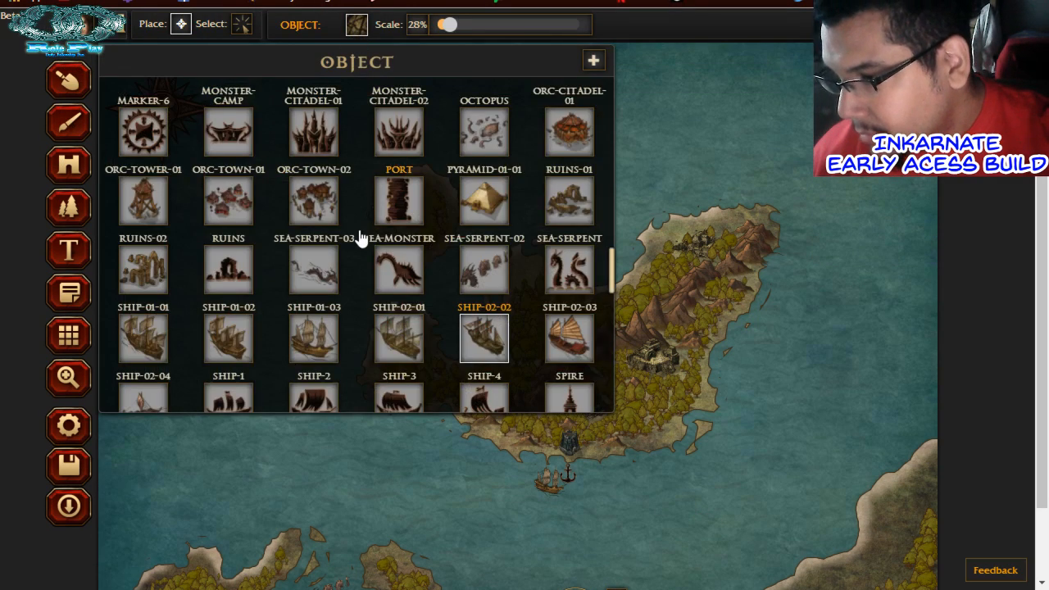
pyautogui.scroll(5, 359, 237)
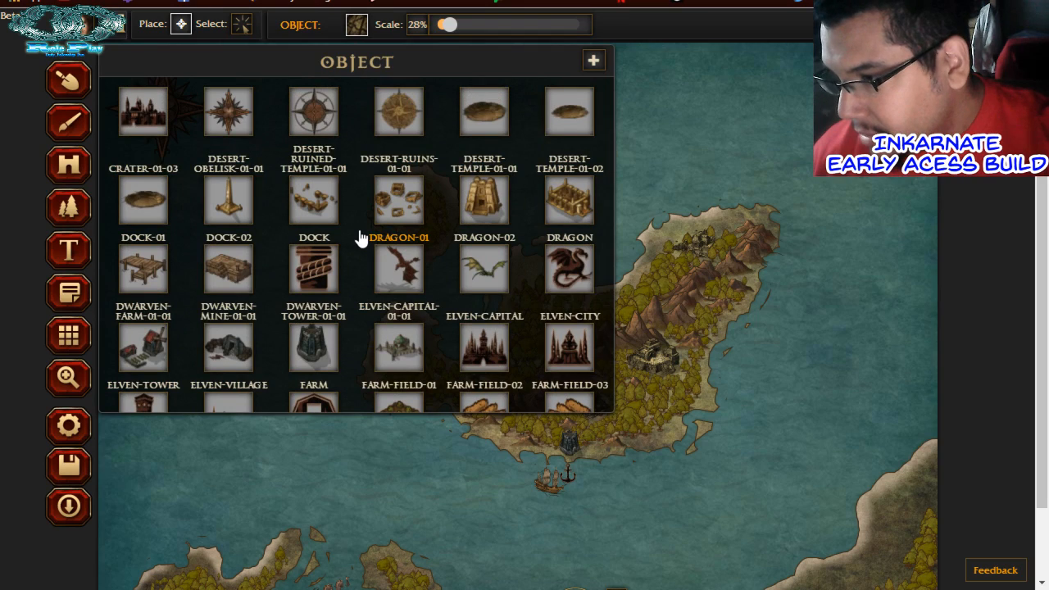
pyautogui.click(143, 269)
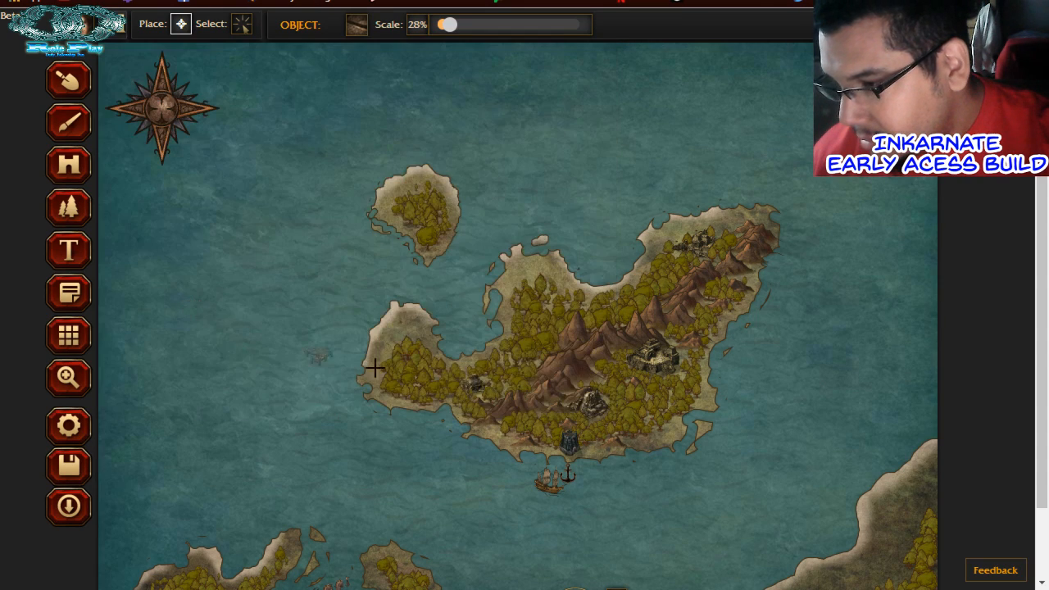
pyautogui.scroll(-1, 492, 378)
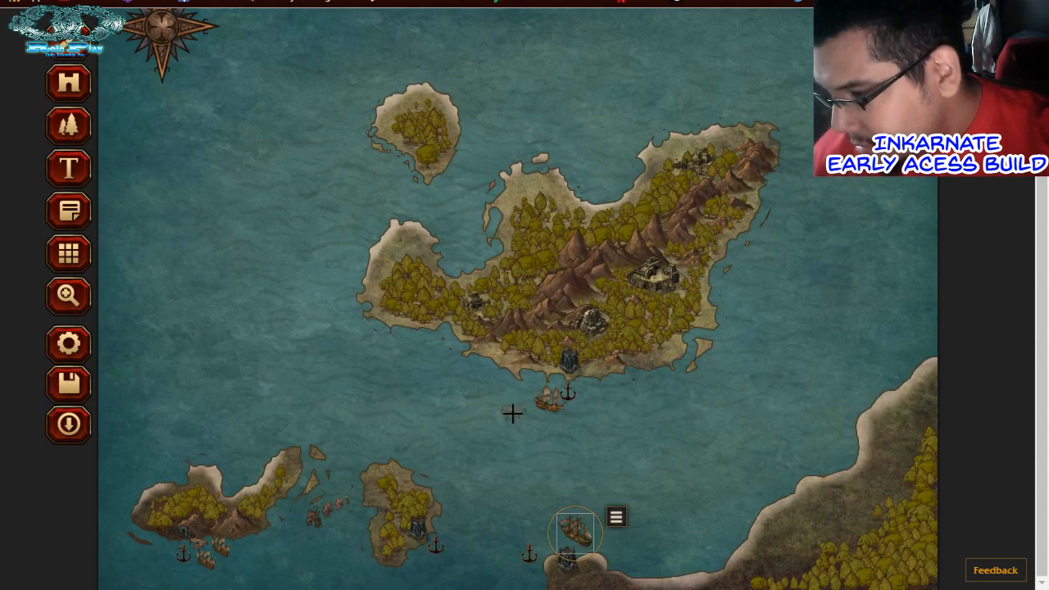
pyautogui.click(588, 380)
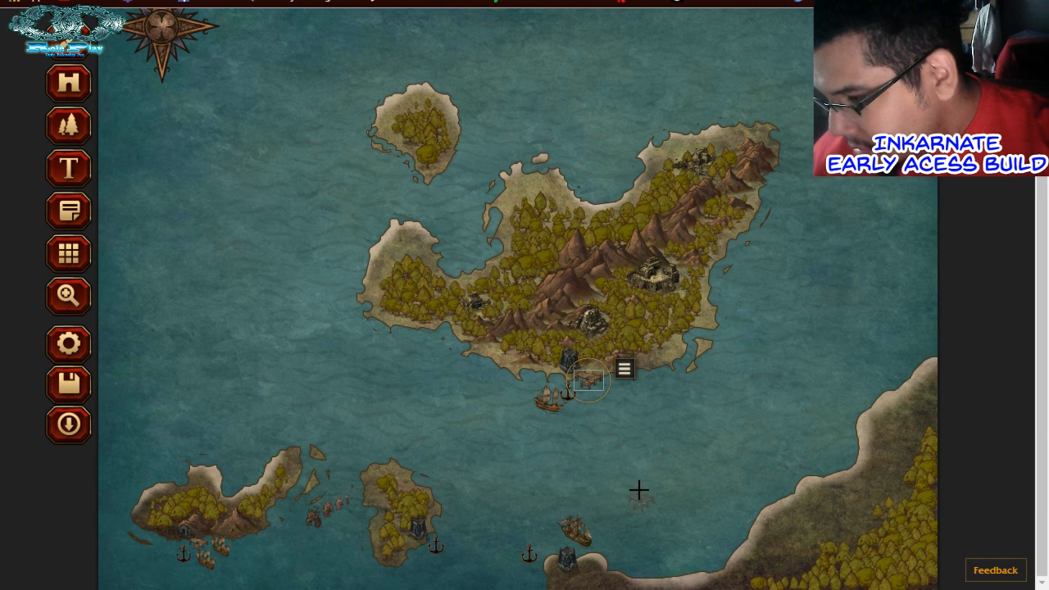
pyautogui.click(546, 560)
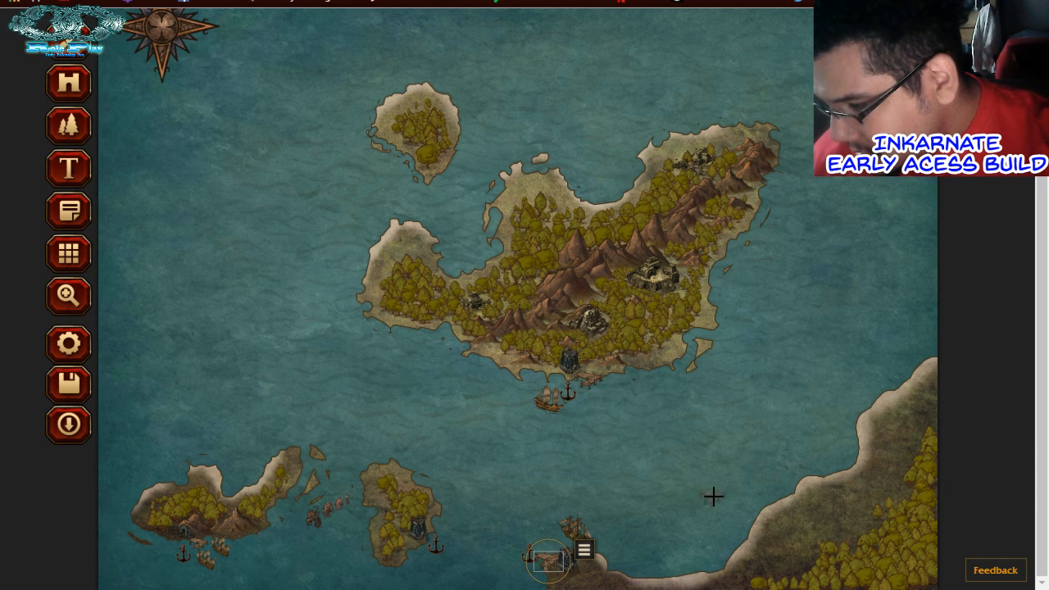
pyautogui.scroll(1, 473, 257)
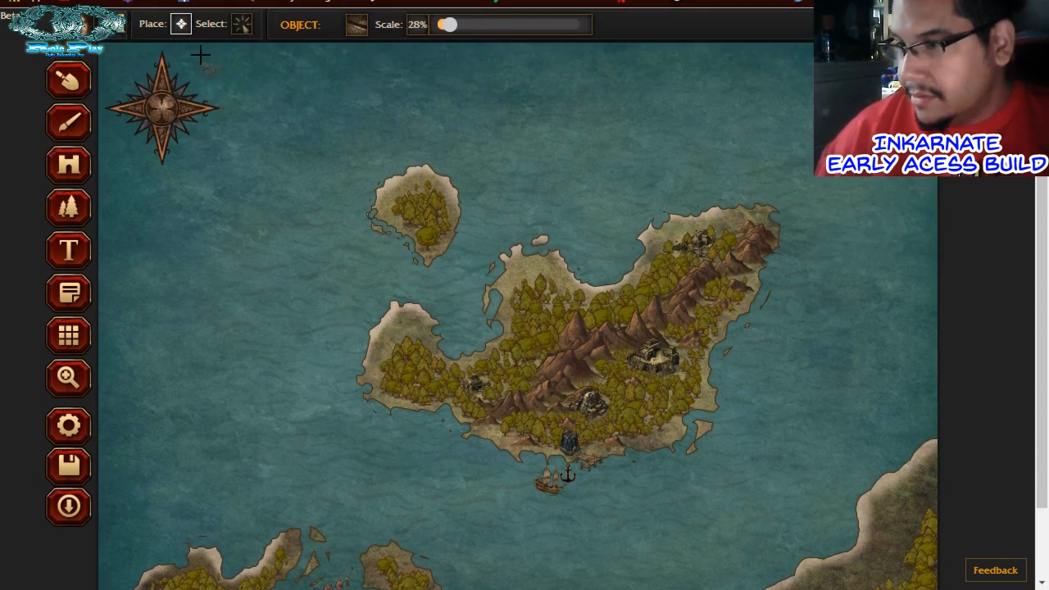
pyautogui.click(78, 82)
pyautogui.scroll(-1, 395, 246)
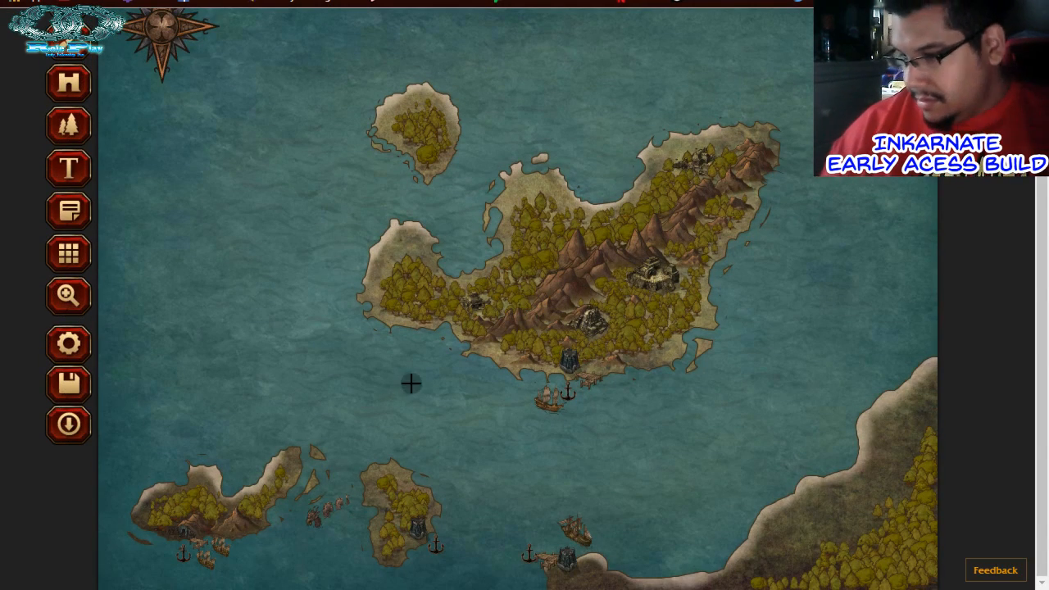
pyautogui.scroll(1, 290, 452)
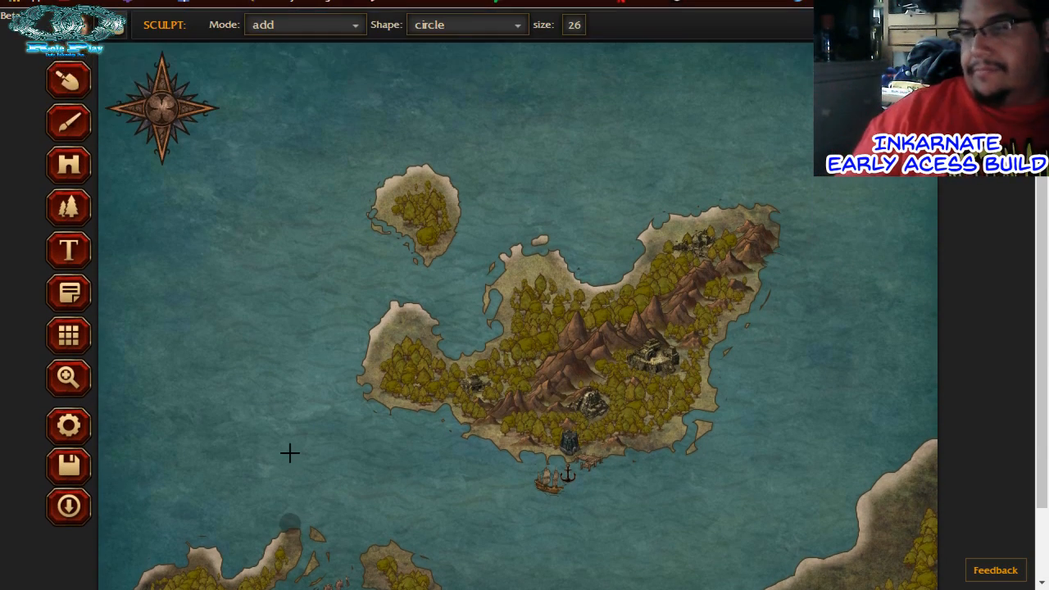
pyautogui.scroll(-1, 290, 452)
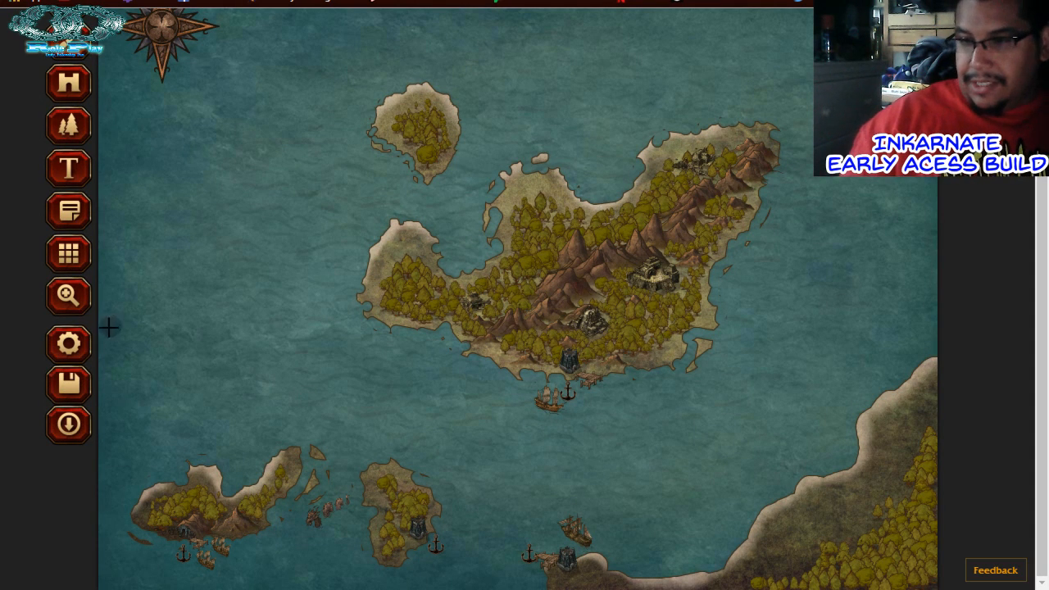
# Open the Moltenbelly Mines note on the southwestern island and retitle it Kagulir
pyautogui.click(77, 218)
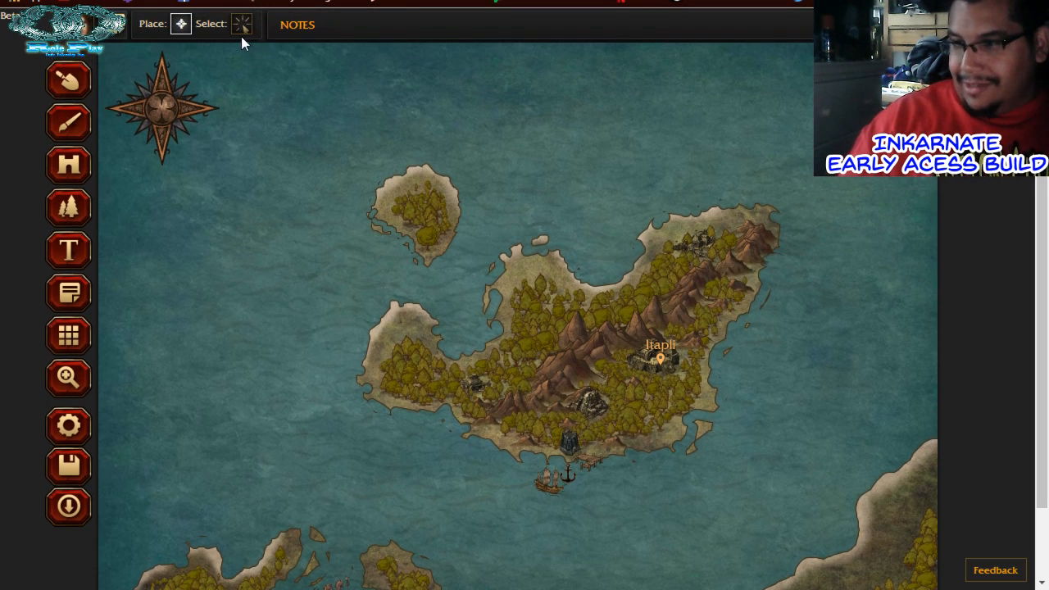
pyautogui.click(238, 24)
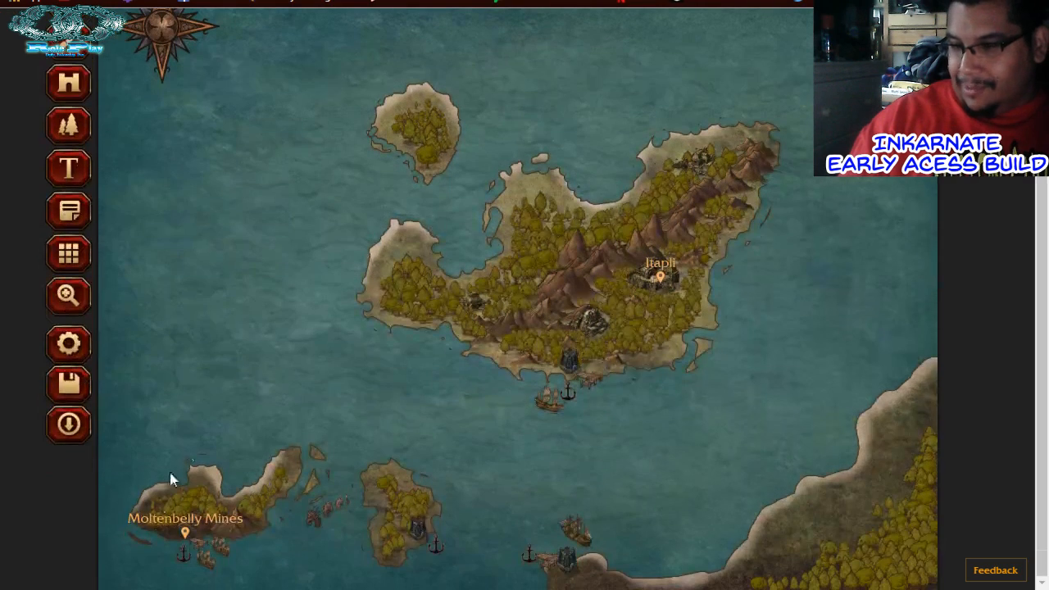
pyautogui.click(223, 527)
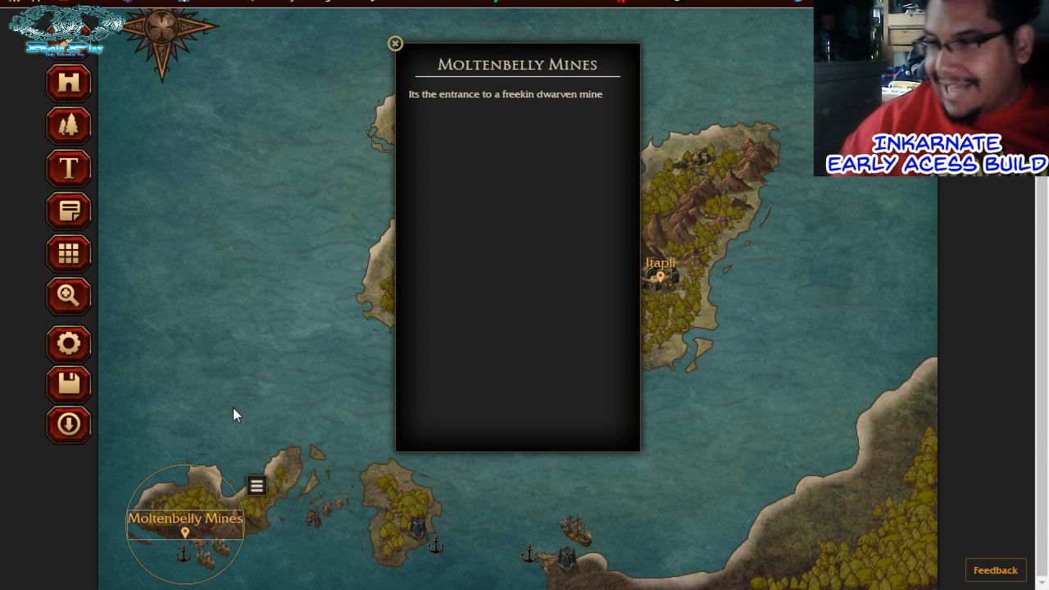
pyautogui.moveTo(600, 65); pyautogui.dragTo(392, 98)
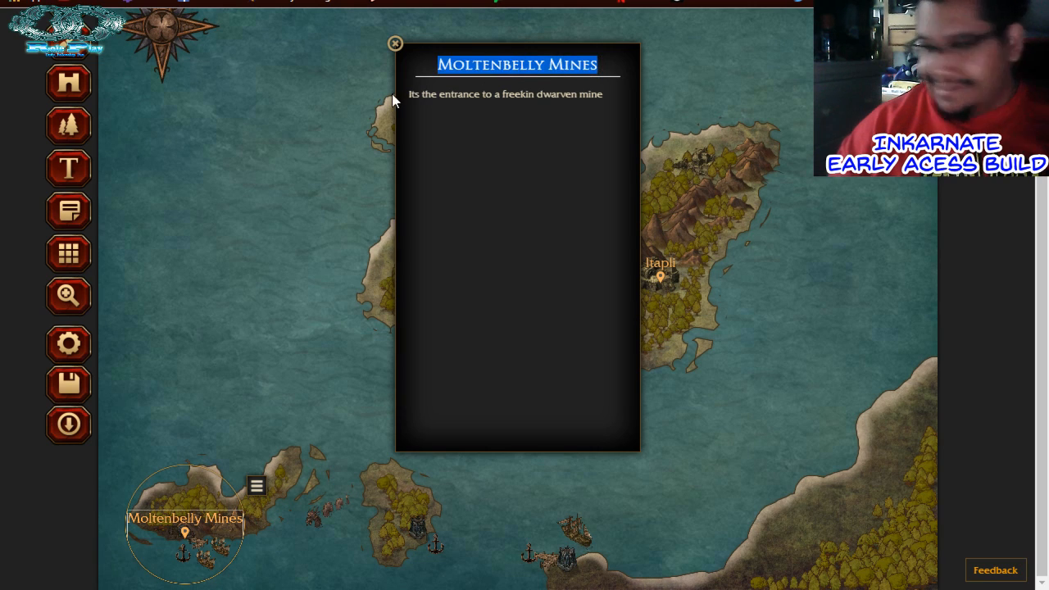
pyautogui.write('Kagi')
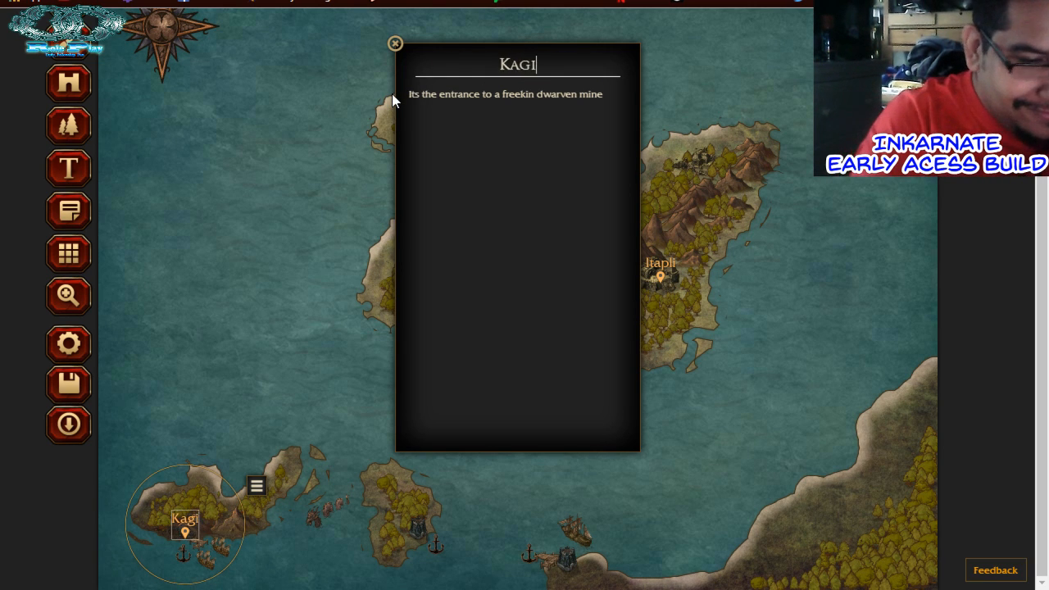
pyautogui.press('BackSpace')
pyautogui.write('ulir')
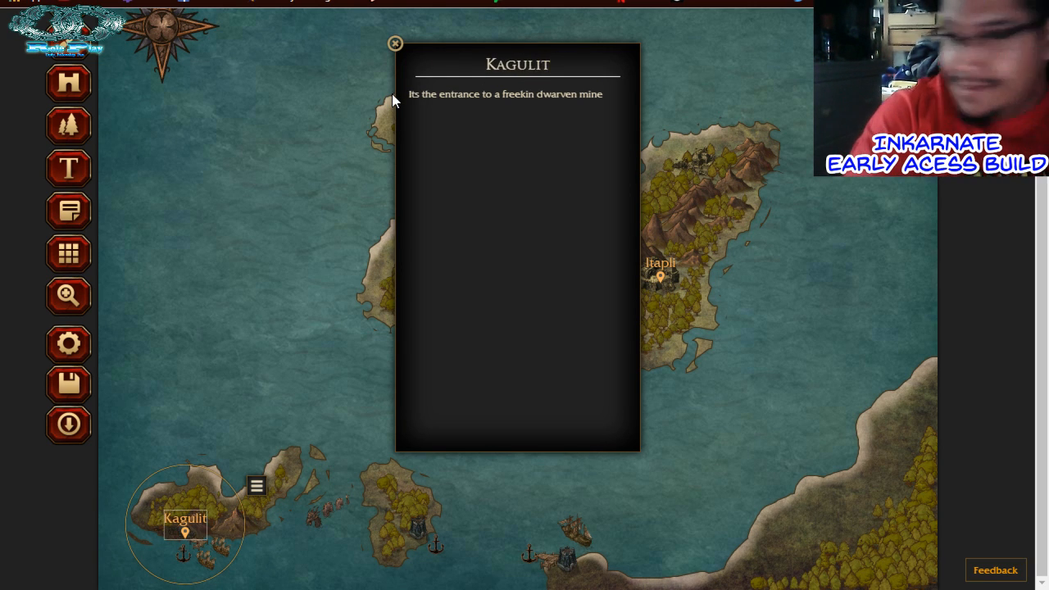
# Delete the entire body text about the dwarven mine entrance from the Kagulir note
pyautogui.click(536, 94)
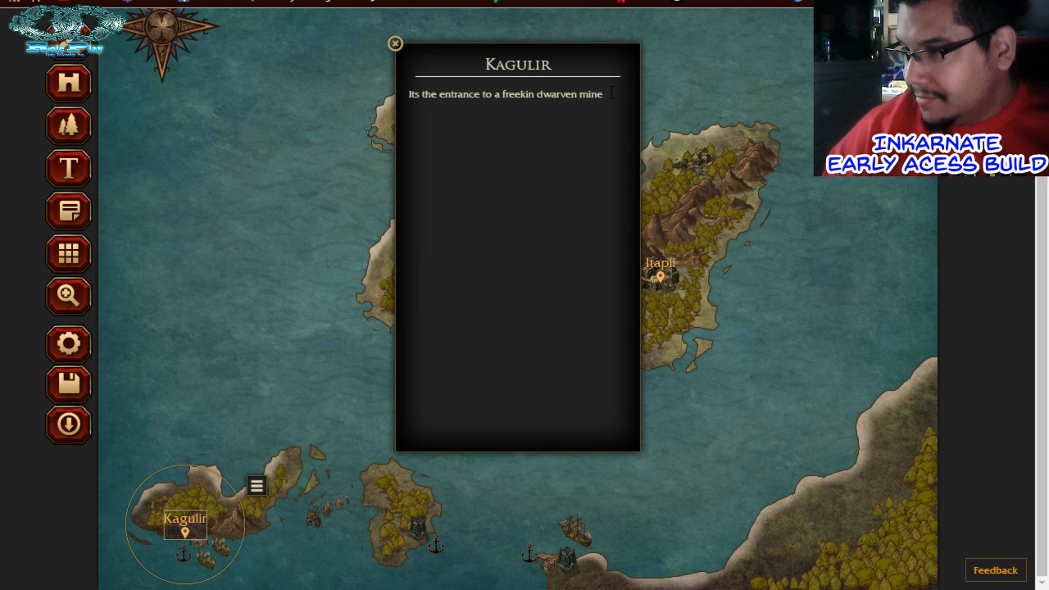
pyautogui.moveTo(509, 94); pyautogui.dragTo(279, 125)
pyautogui.press('Delete')
pyautogui.press('Delete')
pyautogui.press('Delete')
pyautogui.press('Delete')
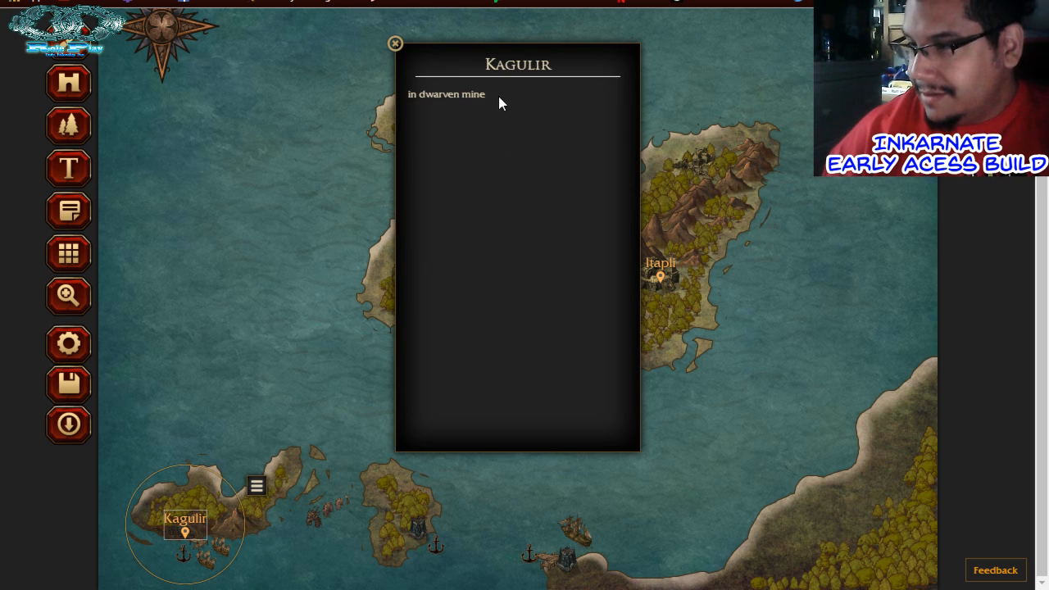
pyautogui.press('Delete')
pyautogui.press('Delete')
pyautogui.press('Delete')
pyautogui.press('Delete')
pyautogui.press('Delete')
pyautogui.press('Delete')
pyautogui.press('Delete')
pyautogui.press('Delete')
pyautogui.press('Delete')
pyautogui.press('Delete')
pyautogui.press('Delete')
pyautogui.press('Delete')
pyautogui.press('Delete')
pyautogui.press('Delete')
pyautogui.press('Delete')
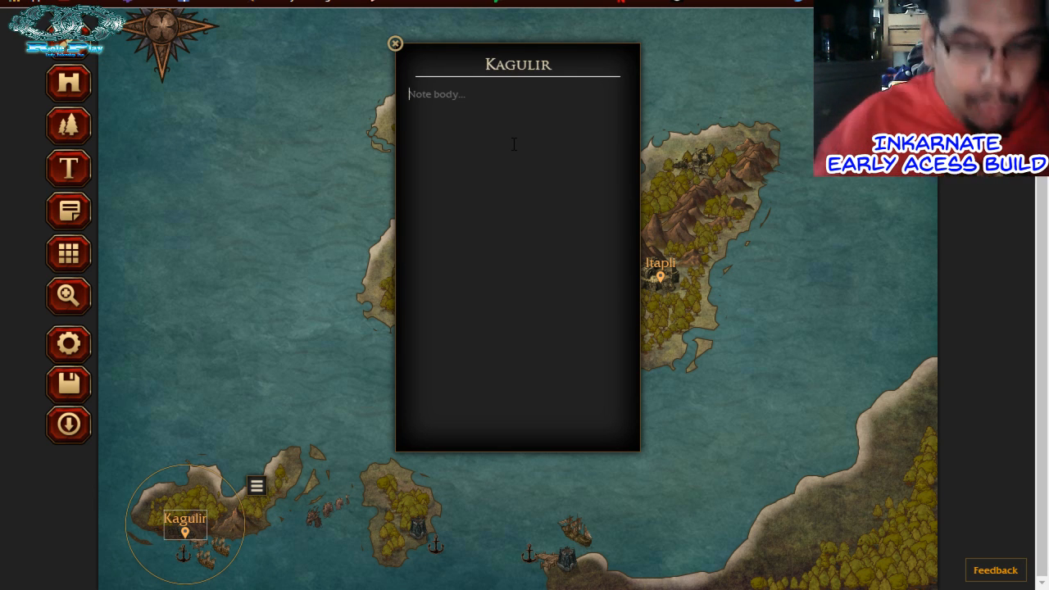
# Begin the Kagulir note's body with "The dwarven empire of Kagulir is nesteled deep beneath the ocean"
pyautogui.write('The')
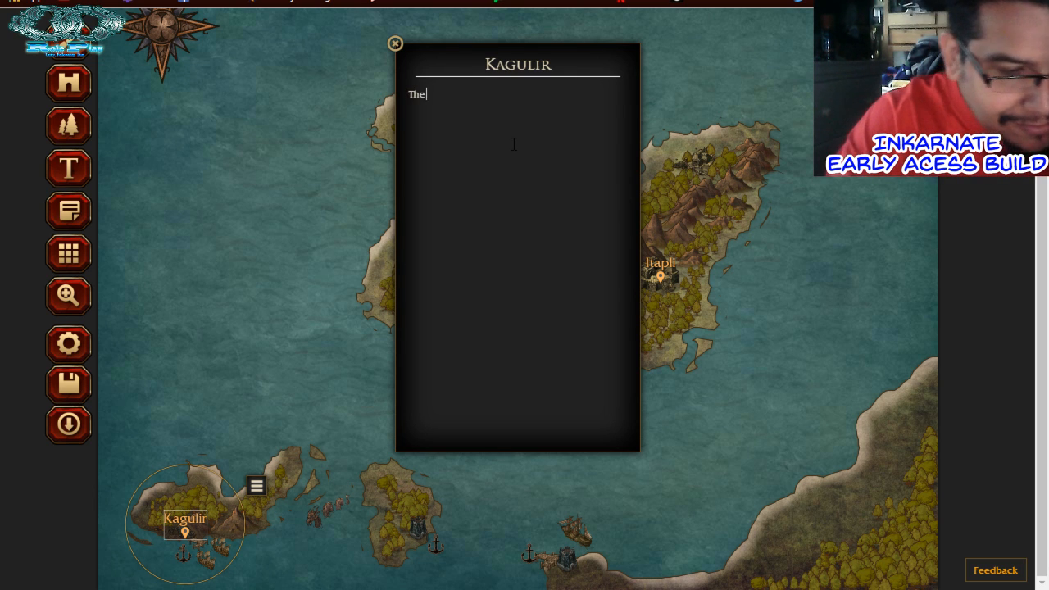
pyautogui.write(' dwarven empire of Kagulir')
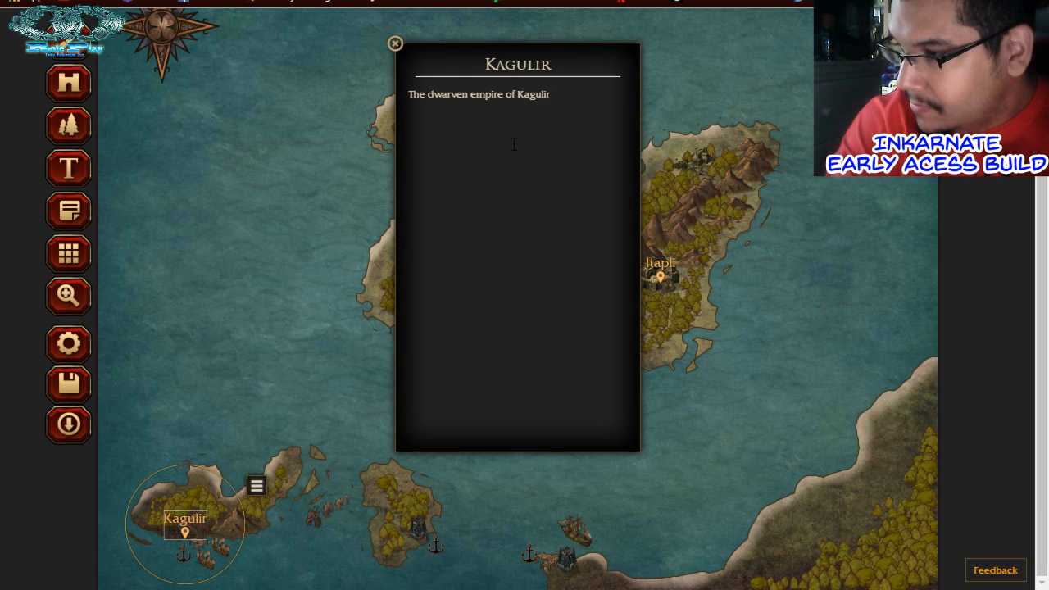
pyautogui.write('i')
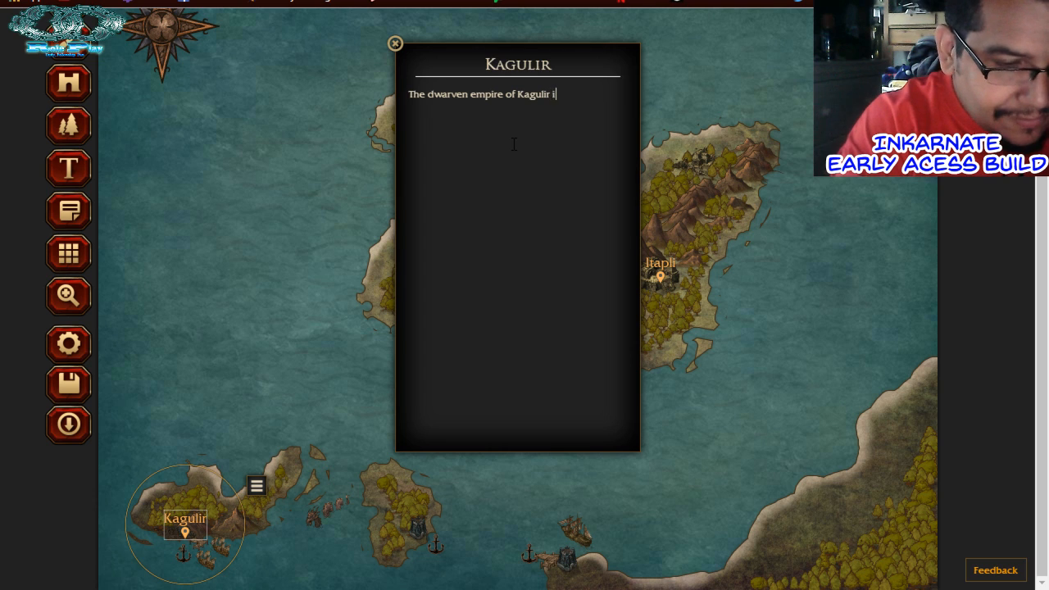
pyautogui.write('s nestele')
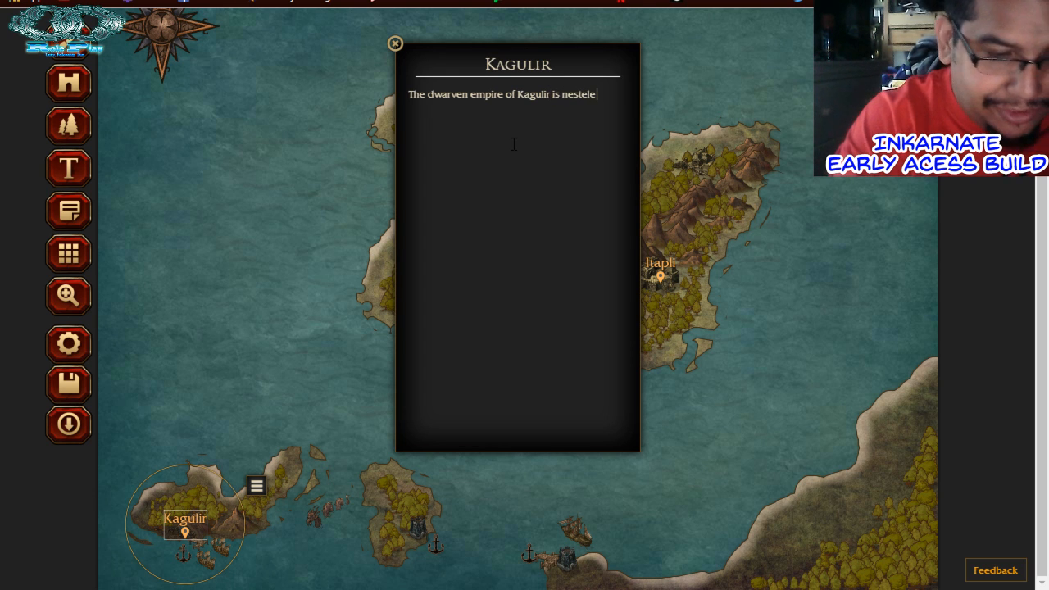
pyautogui.write('d')
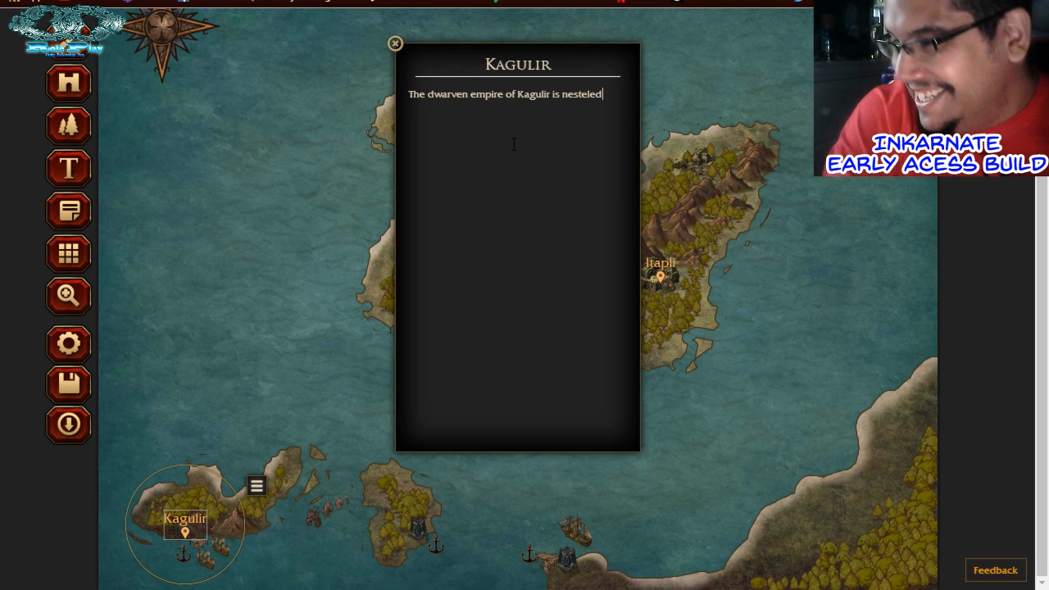
pyautogui.write(' deep')
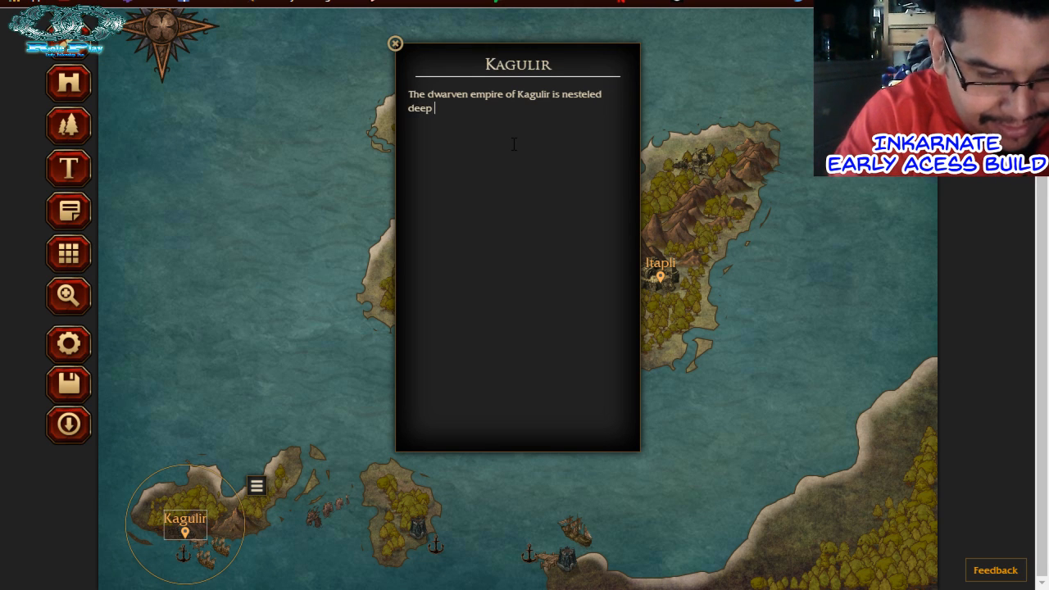
pyautogui.write(' b')
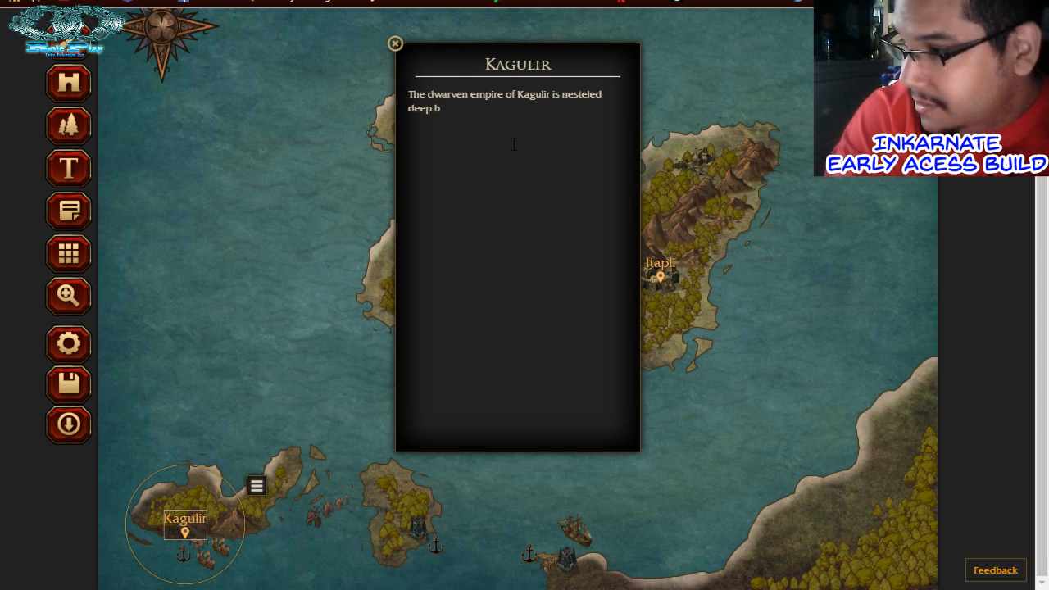
pyautogui.write('eneath the ')
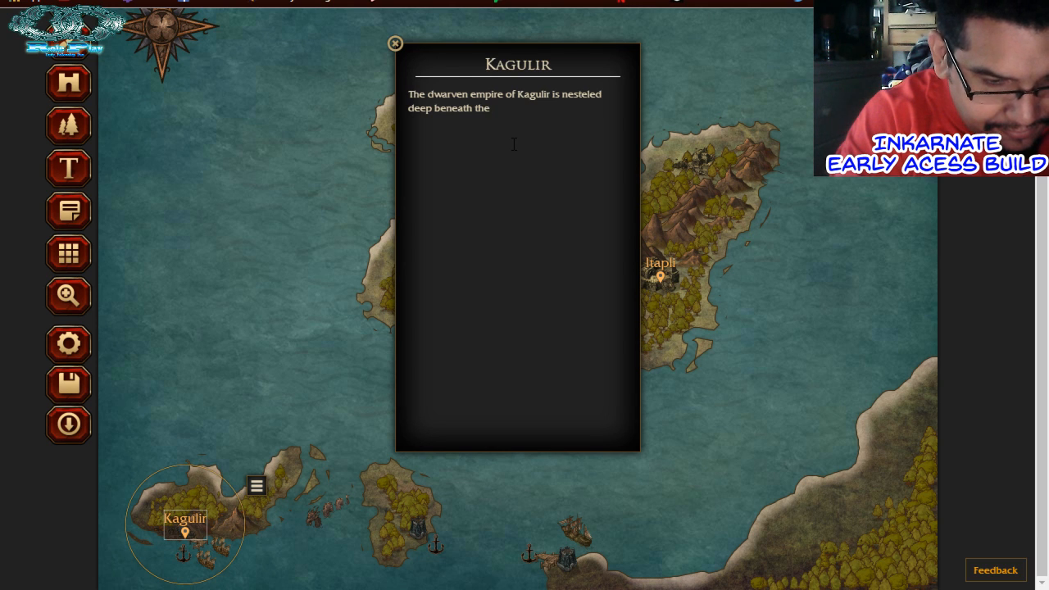
pyautogui.write('ocea')
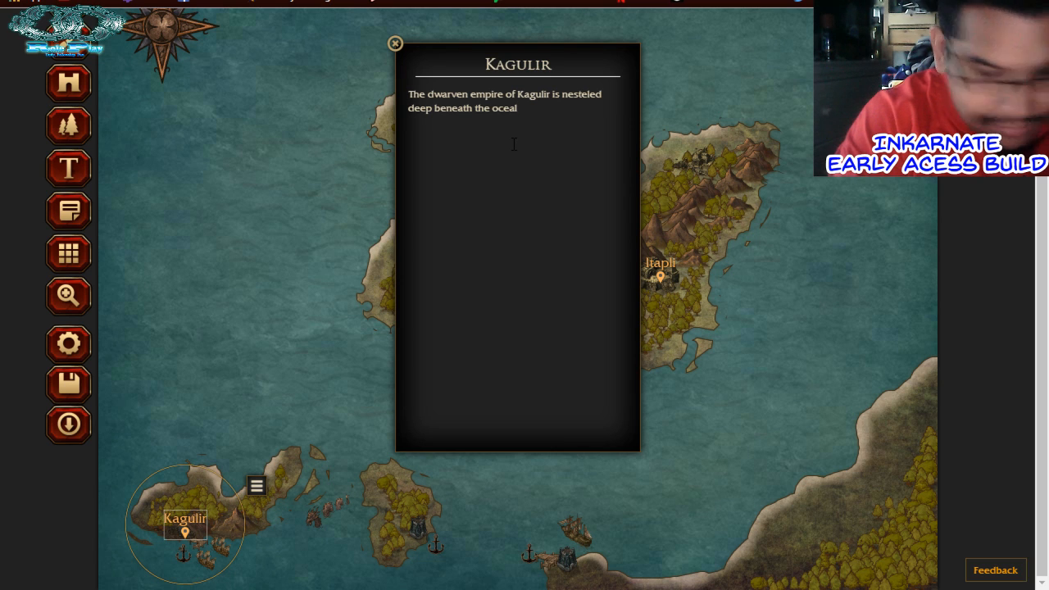
pyautogui.write('l')
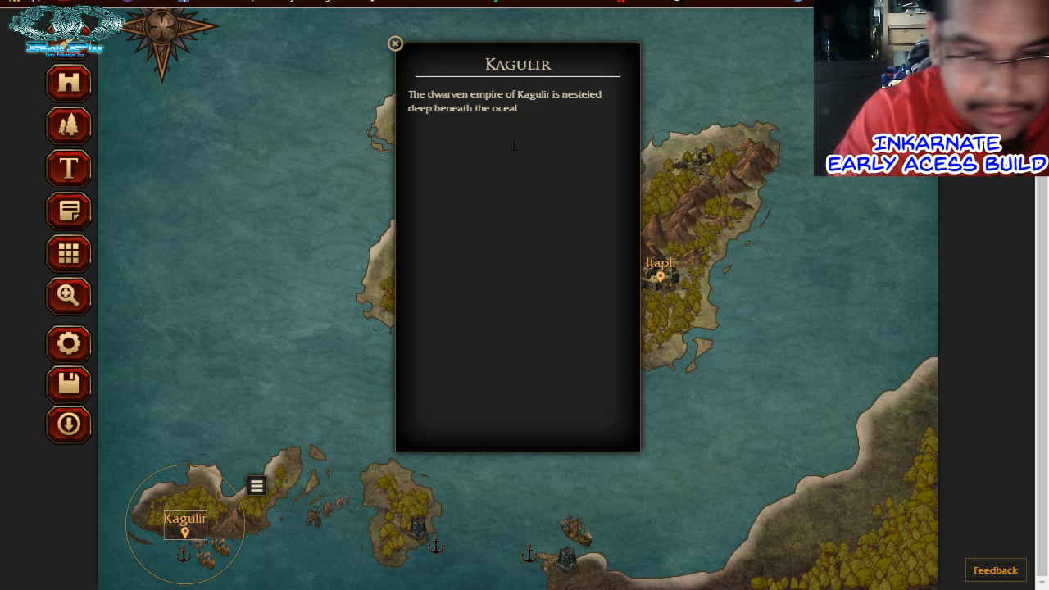
pyautogui.press('BackSpace')
pyautogui.write('n')
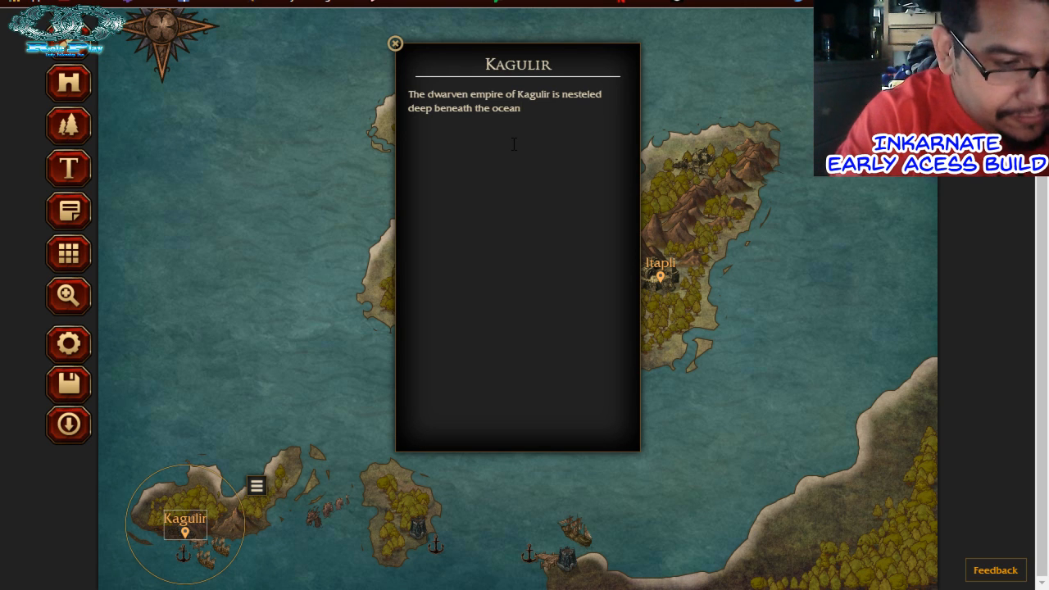
# Finish the note's first sentence with "with a single entrance to the kingdom located on *** island."
pyautogui.write('with a ')
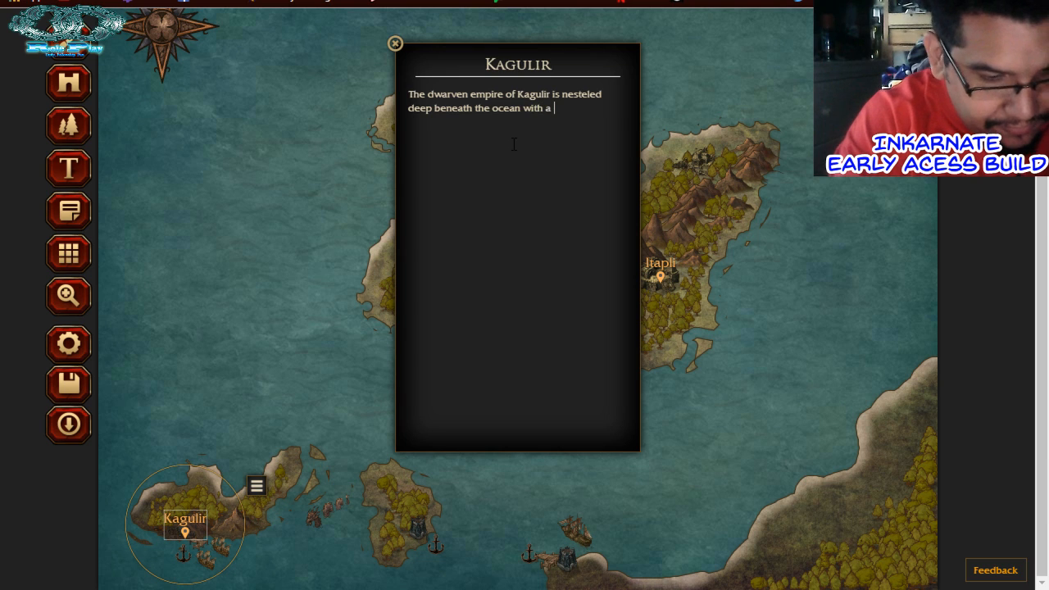
pyautogui.write('single ent')
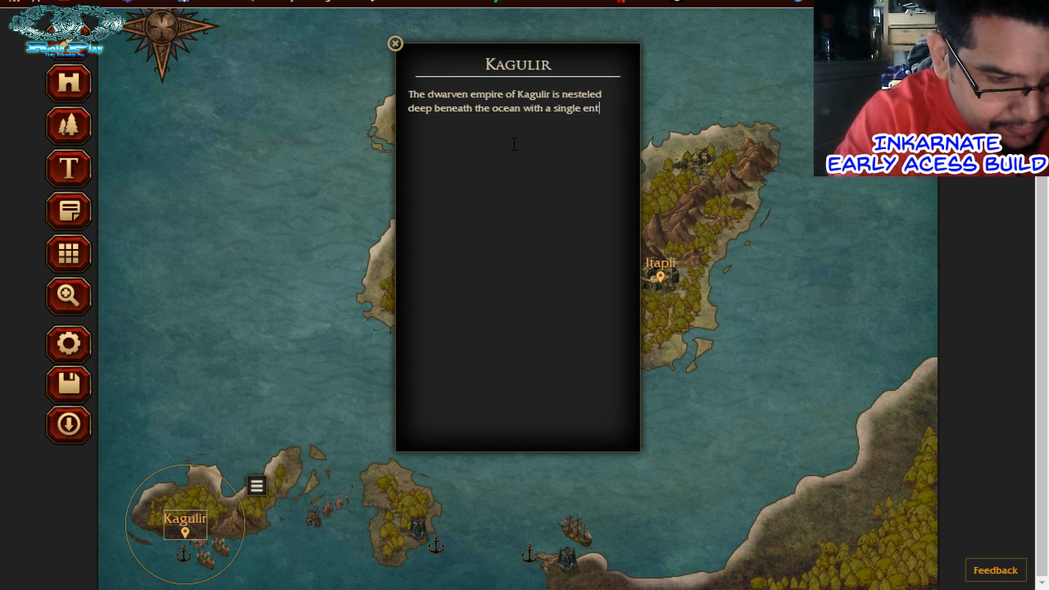
pyautogui.write('rance to ')
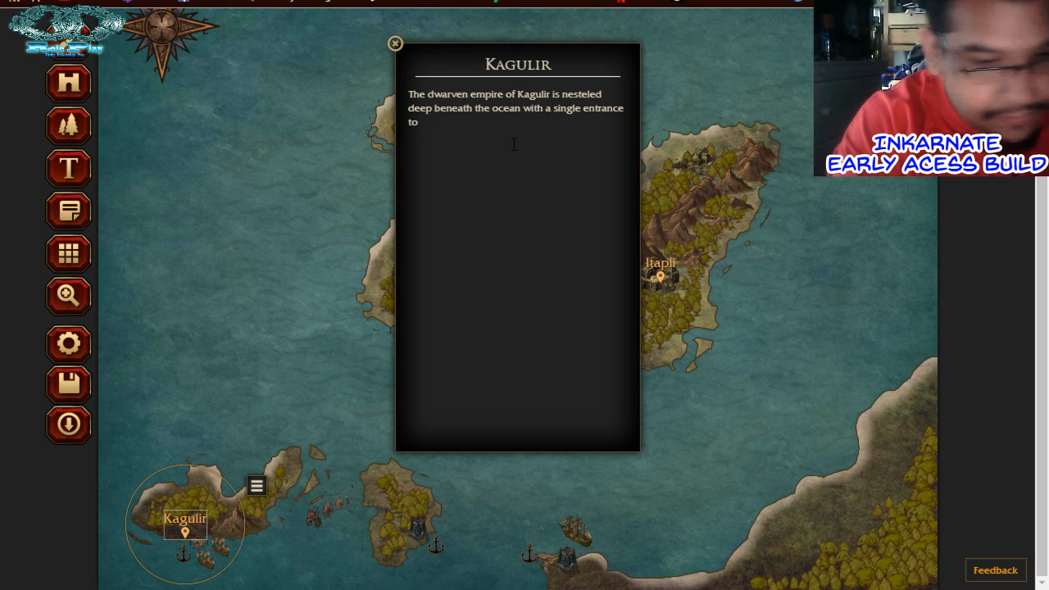
pyautogui.write('the kin')
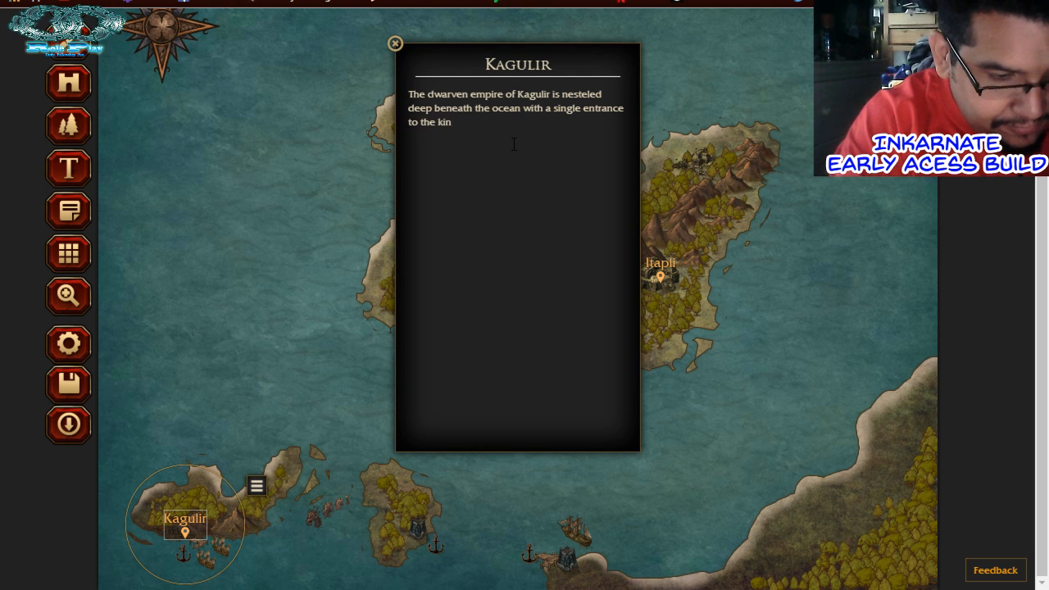
pyautogui.write('gdo')
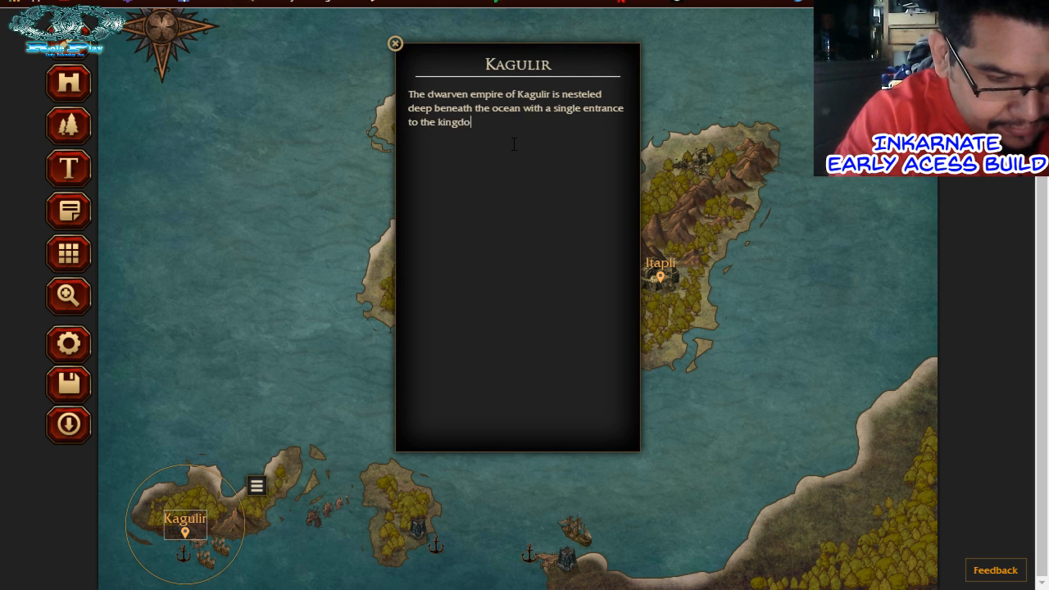
pyautogui.write('m located')
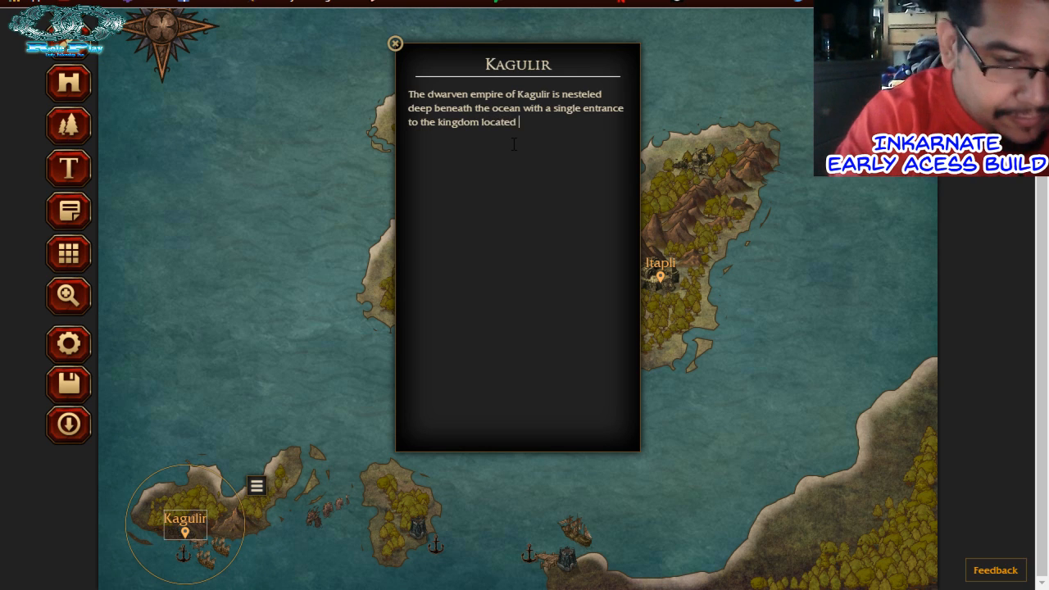
pyautogui.write(' on ***')
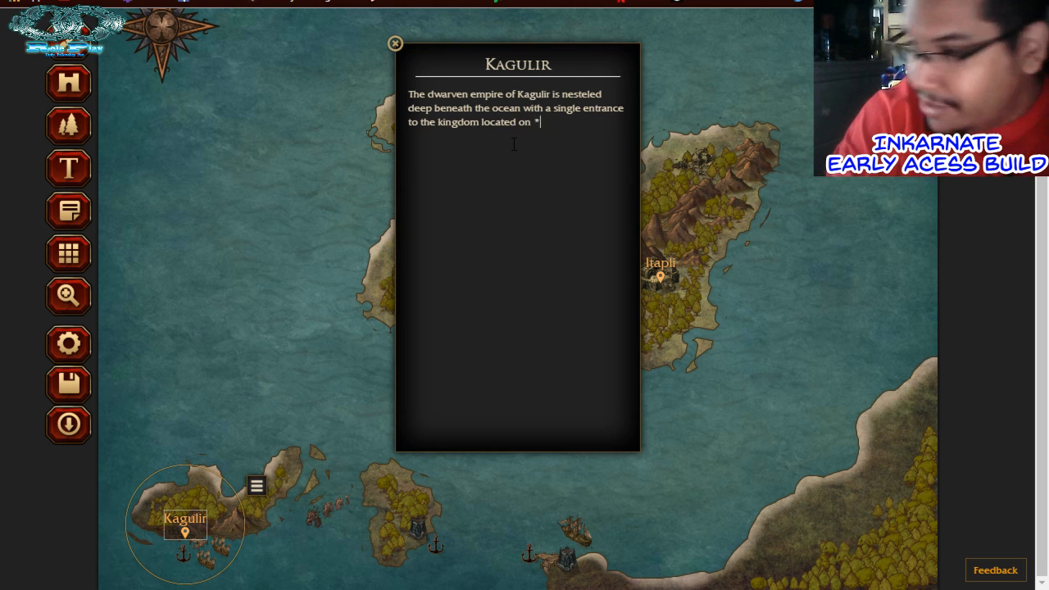
pyautogui.write(' is')
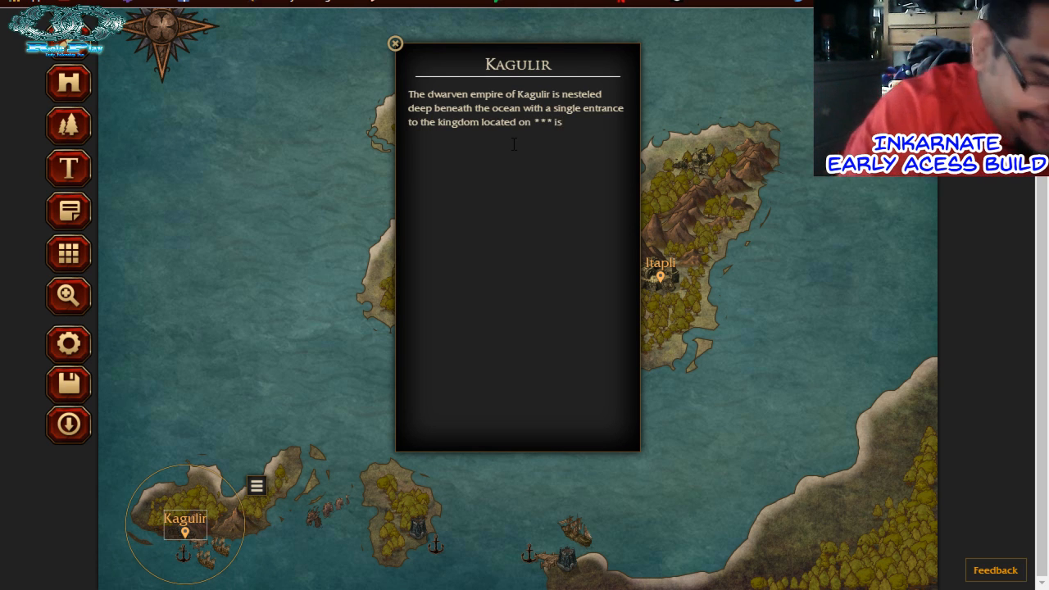
pyautogui.write('land')
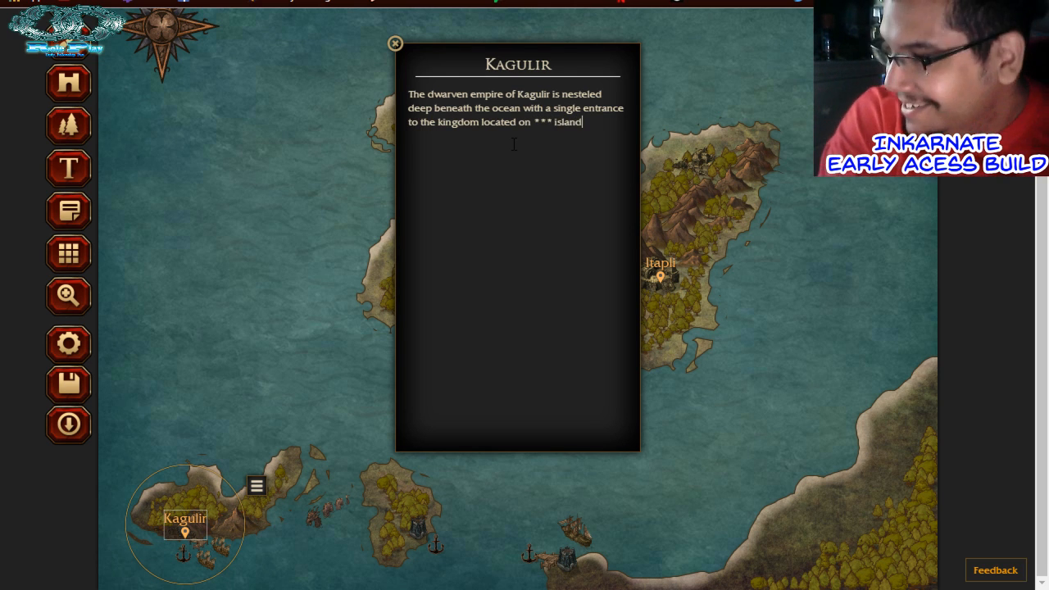
pyautogui.write('.')
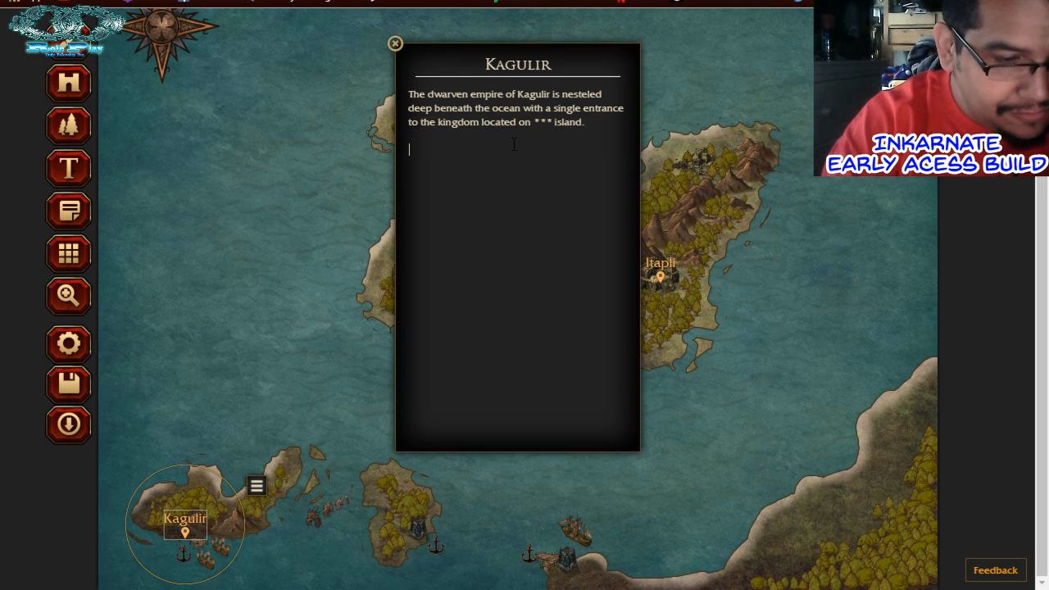
# Start a second paragraph in the Kagulir note with "After milenia within their dark halls"
pyautogui.write('After ')
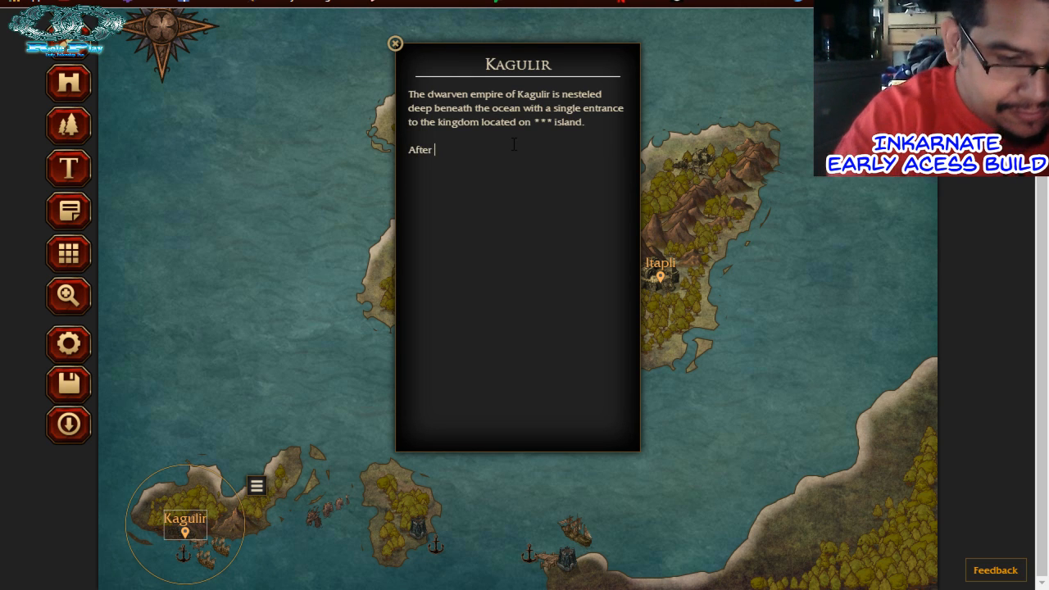
pyautogui.write('milen')
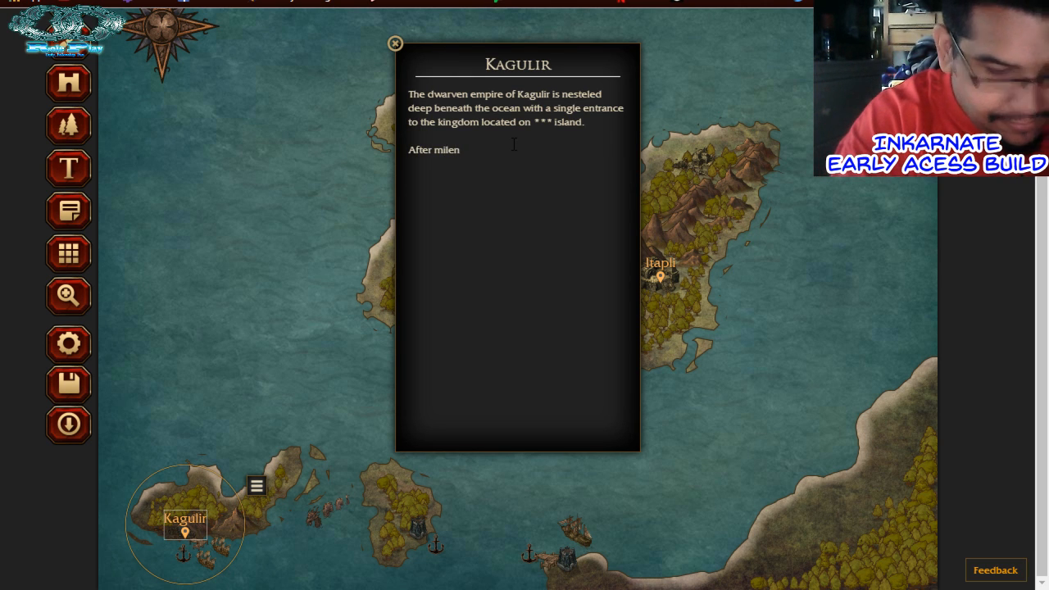
pyautogui.write('ia')
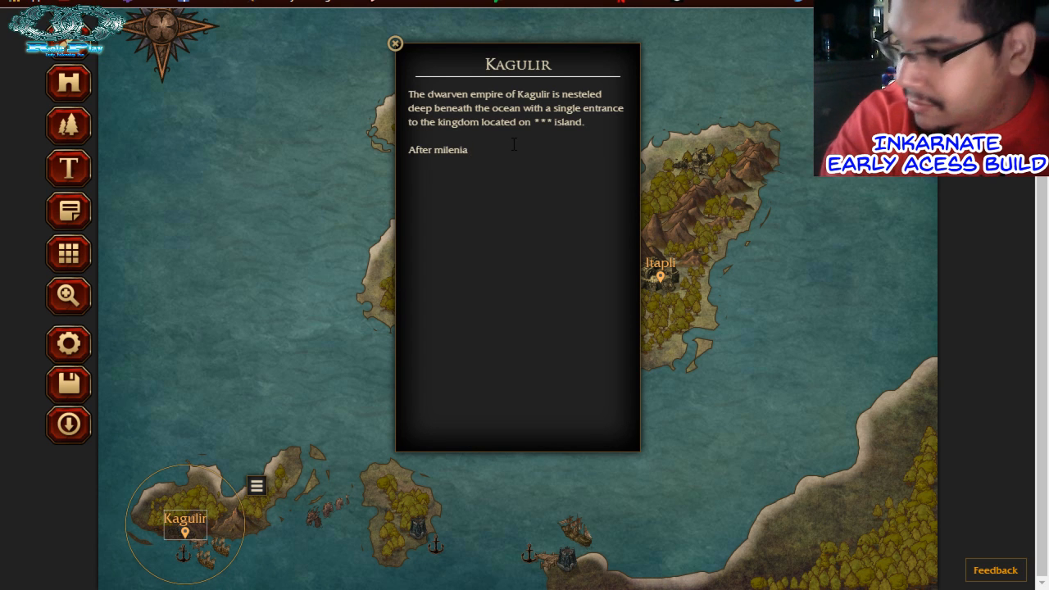
pyautogui.write(' w')
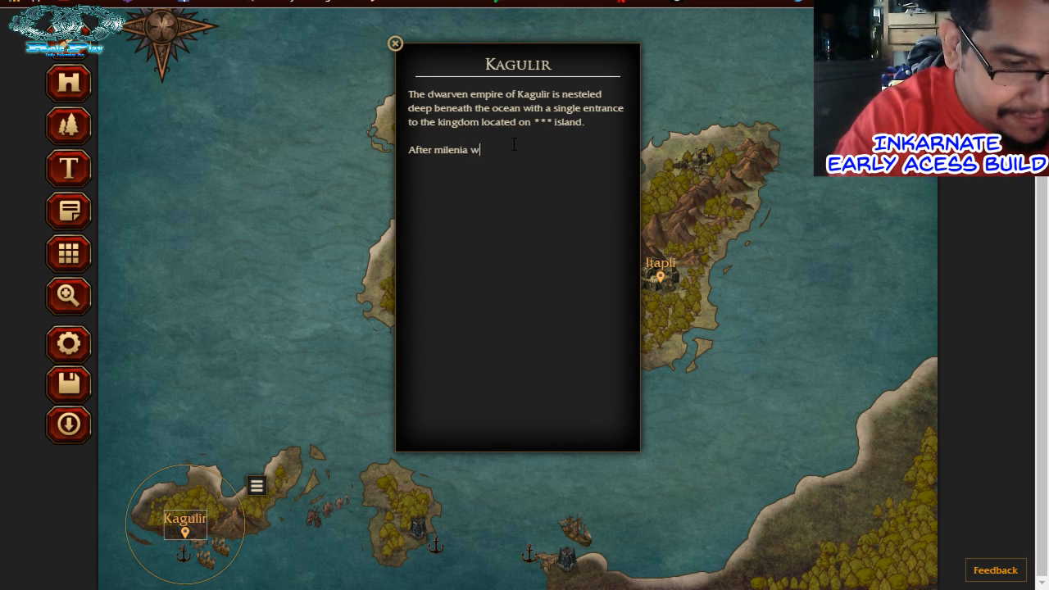
pyautogui.write('ithin th')
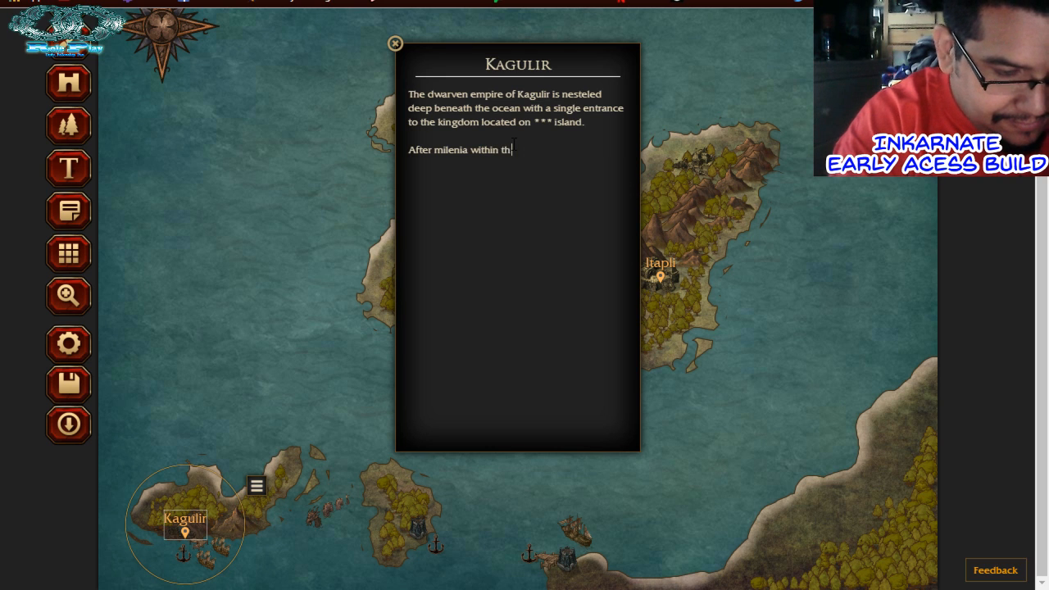
pyautogui.write('eir ')
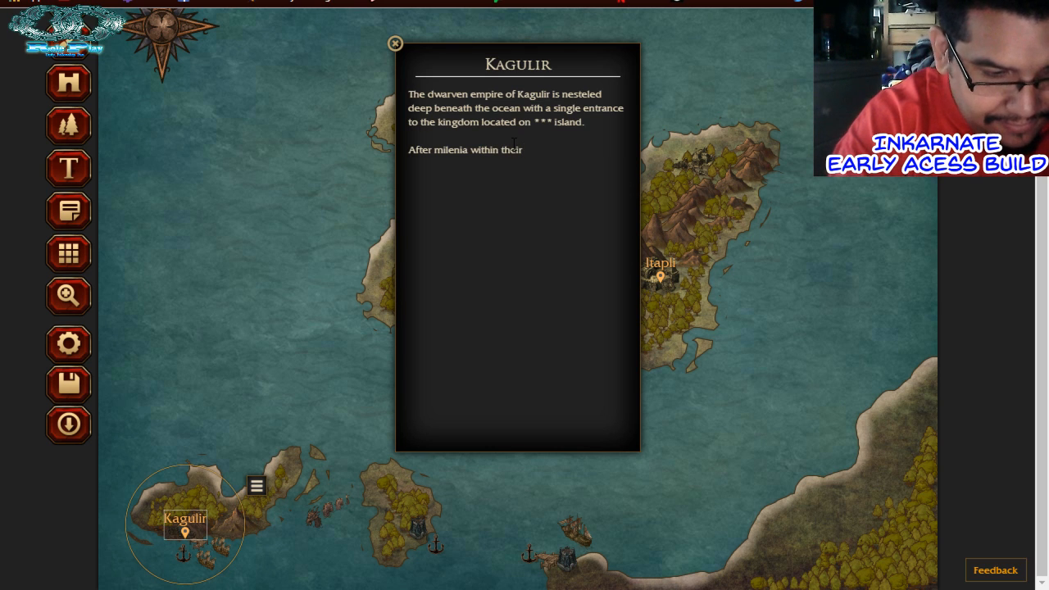
pyautogui.write('dark ')
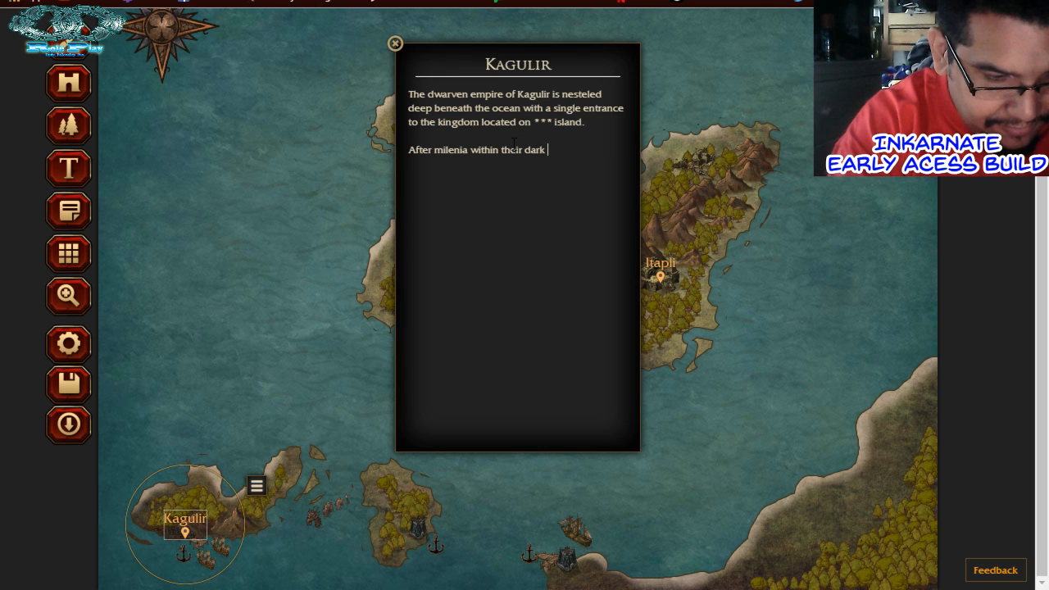
pyautogui.write('halls')
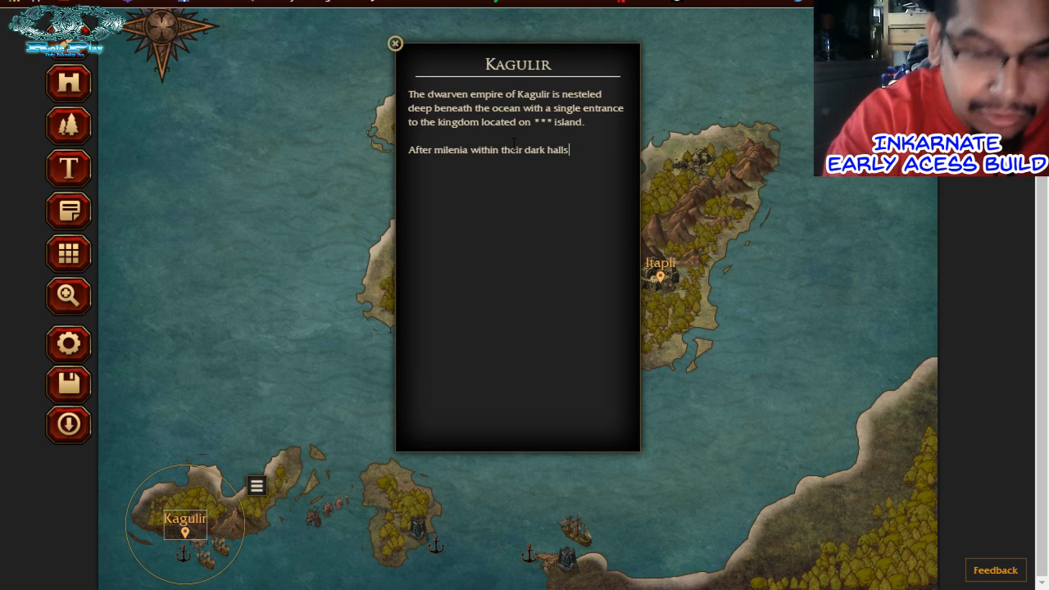
pyautogui.write('.')
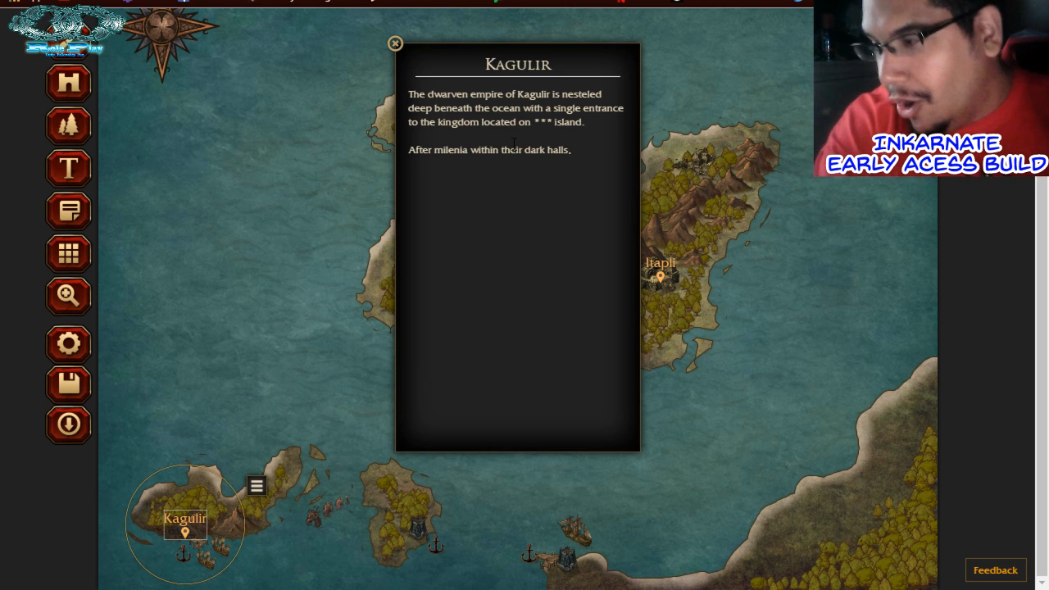
pyautogui.press('BackSpace')
# Continue the second paragraph's opening sentence with ", once the dwarves of Kagulir"
pyautogui.write(', on')
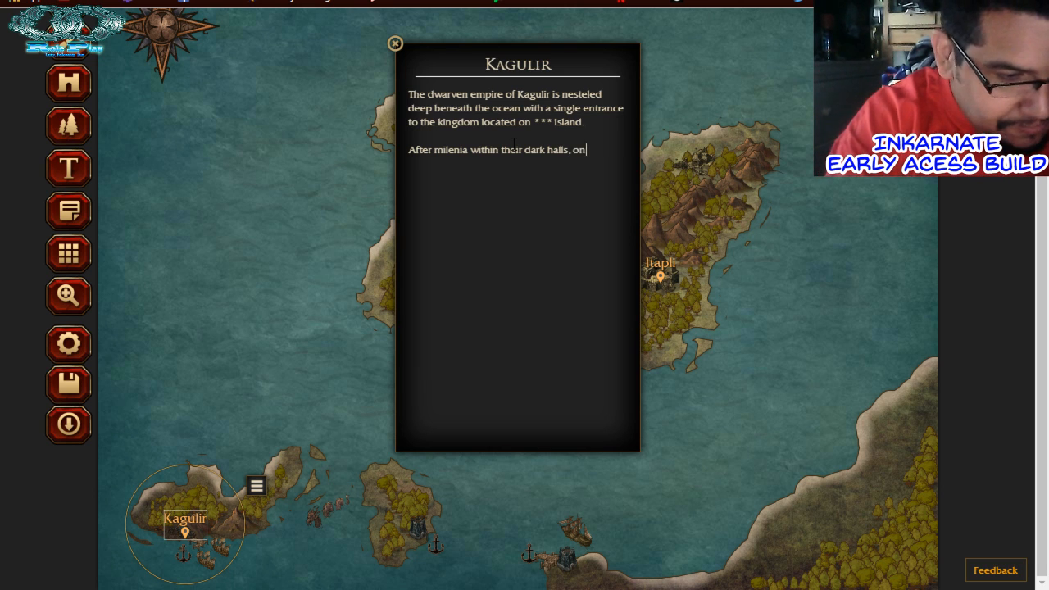
pyautogui.write('ce the dwar')
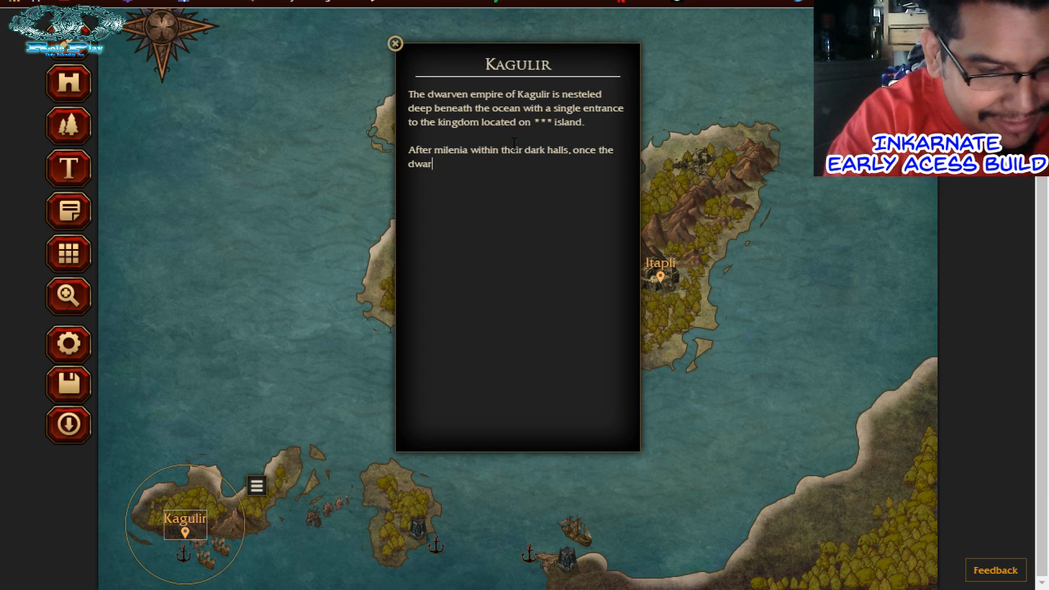
pyautogui.write('ves of Ka')
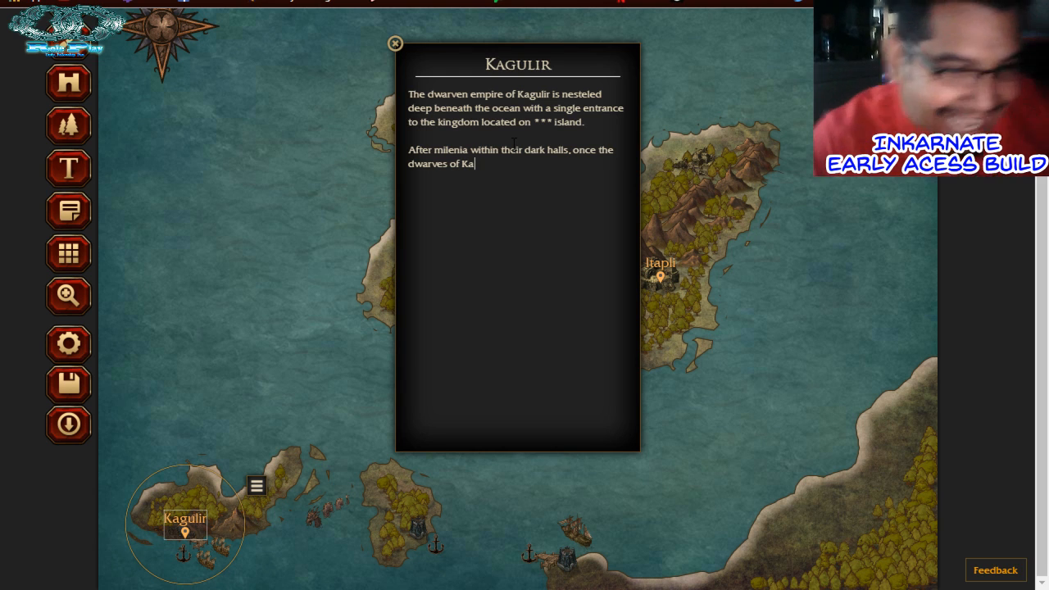
pyautogui.write('gulir')
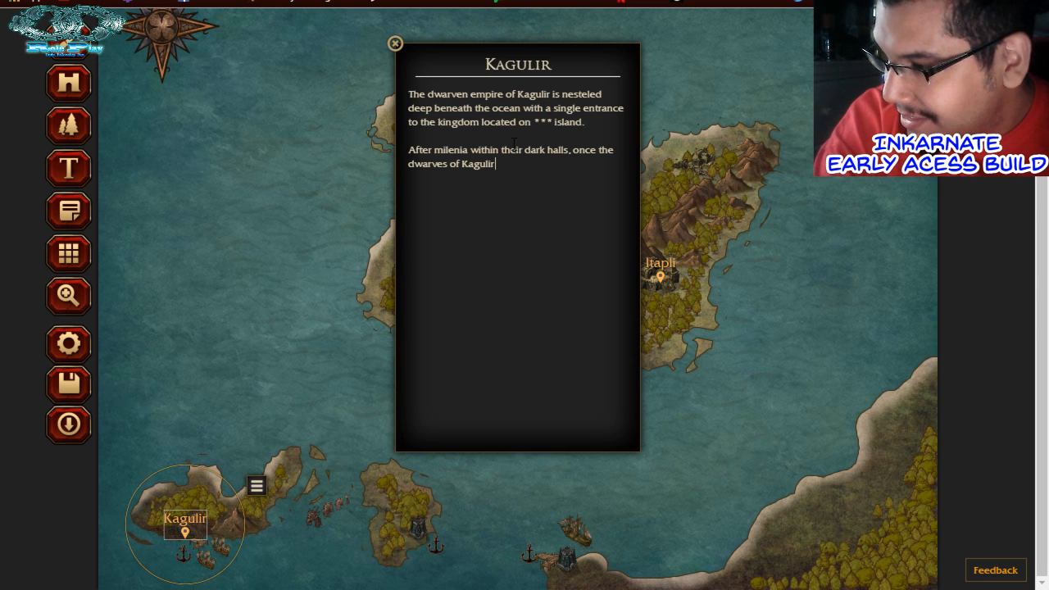
# Extend the sentence about the dwarves with "had the warmth of the sun kiss their face and"
pyautogui.write('had the ')
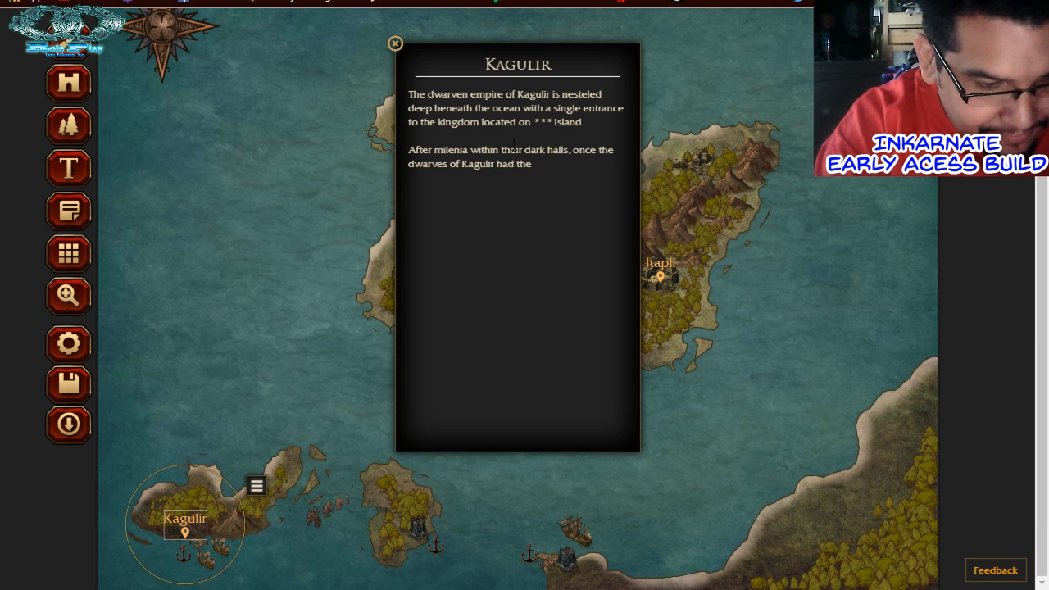
pyautogui.write('warm')
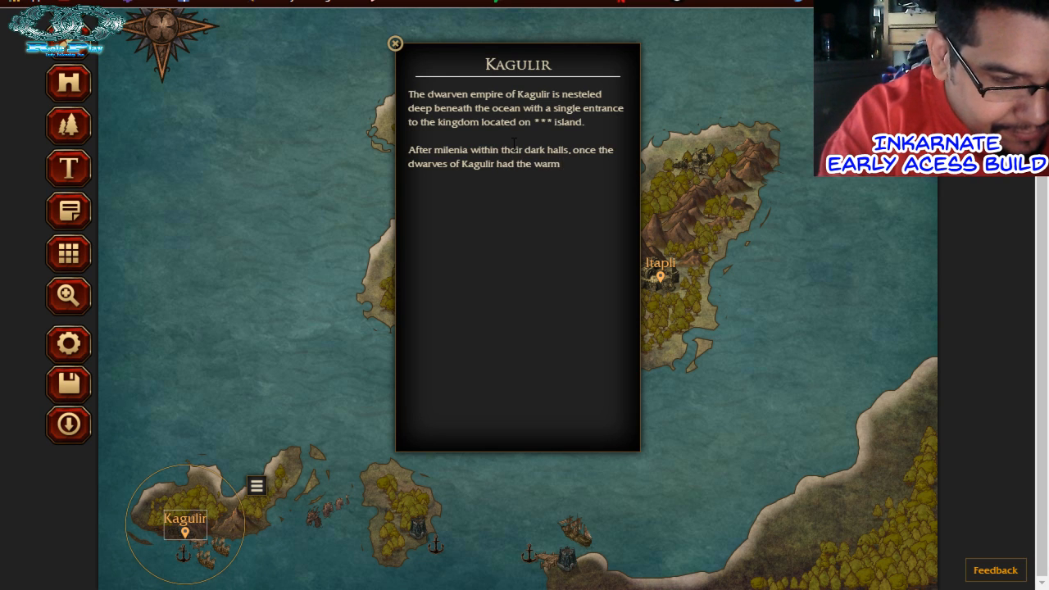
pyautogui.write('th')
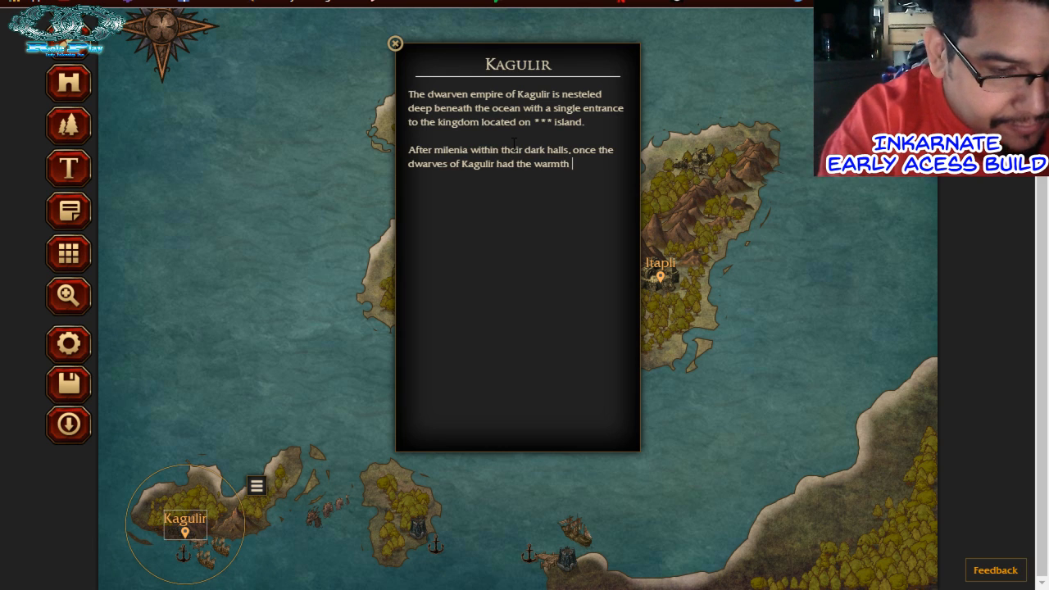
pyautogui.write(' of the su')
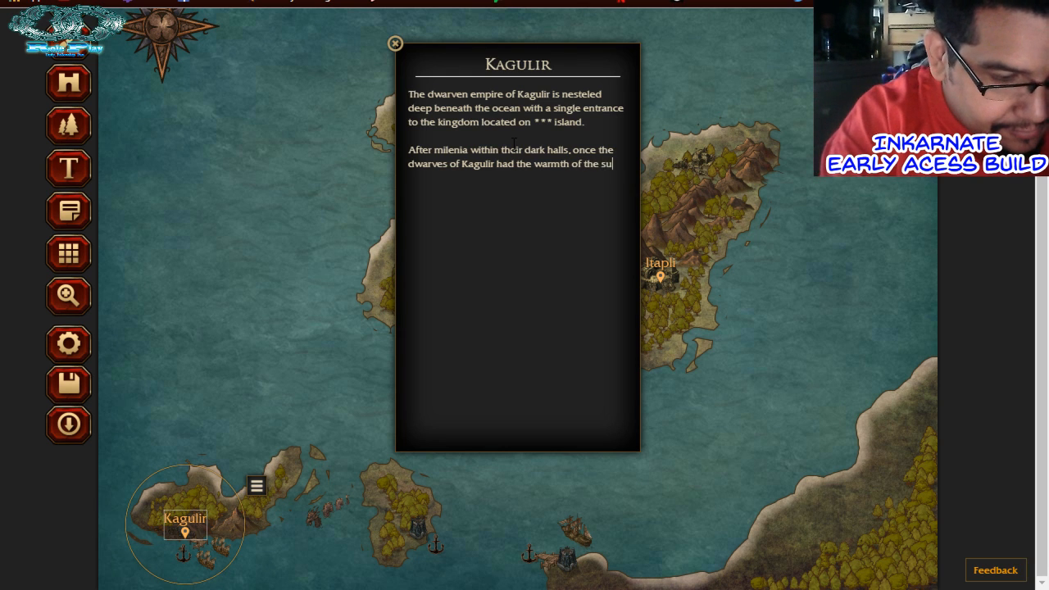
pyautogui.write('n k')
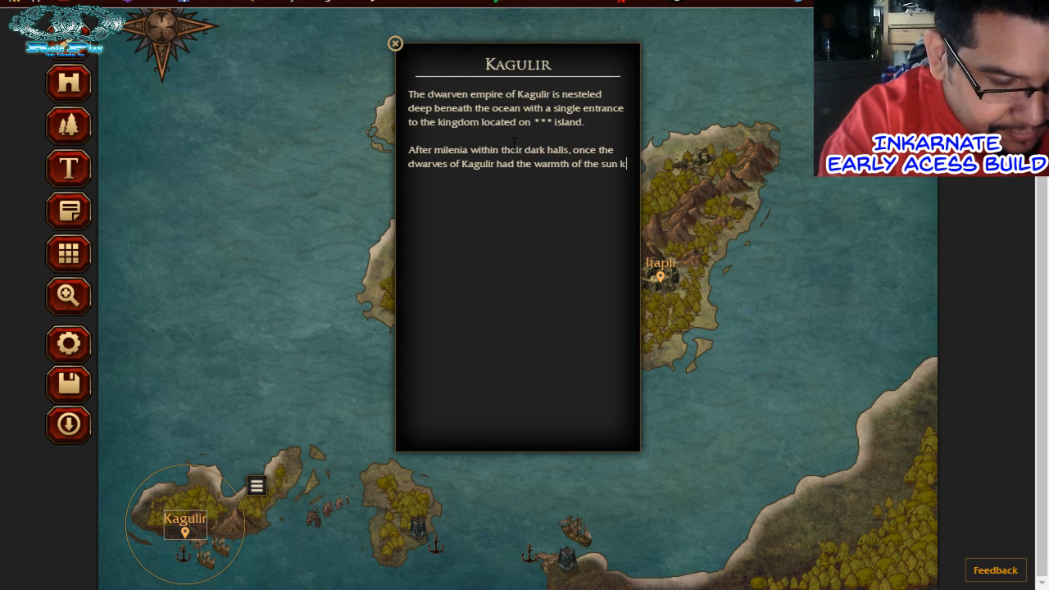
pyautogui.write('iss thei')
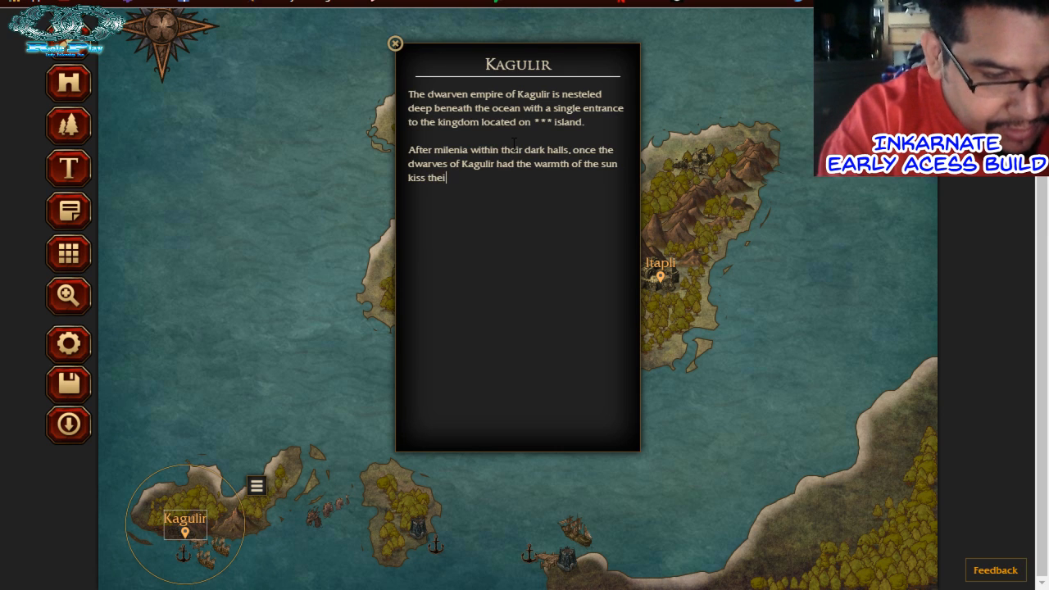
pyautogui.write('r ')
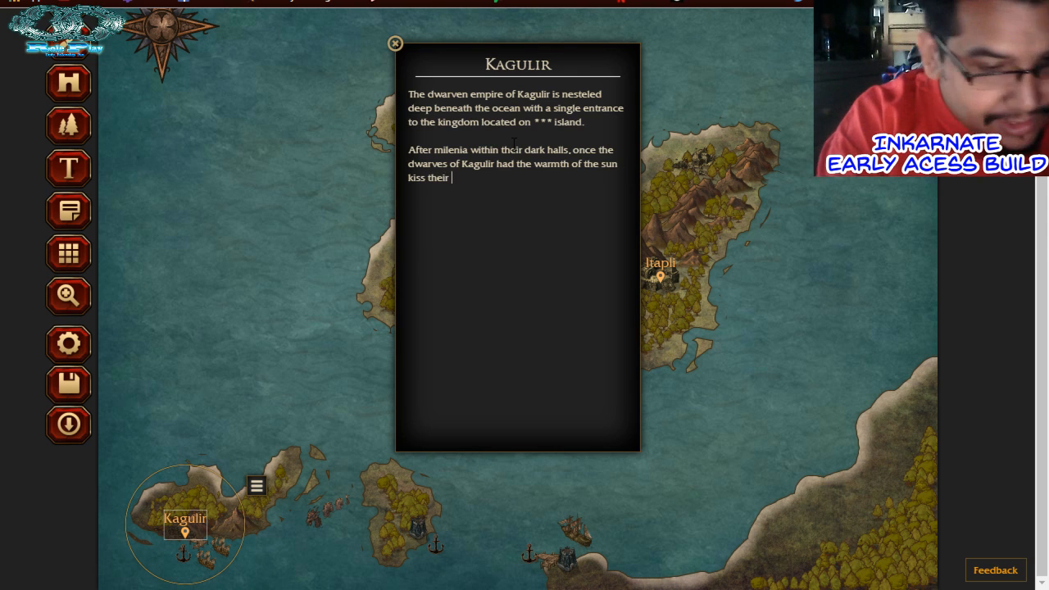
pyautogui.write('face and')
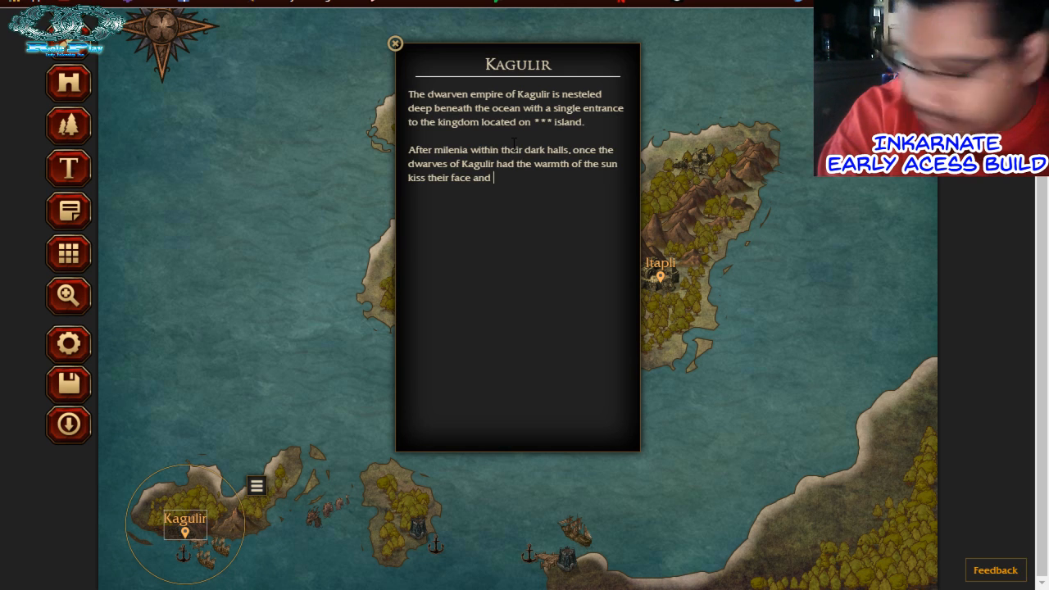
# Add "the salwater air fill thier lungs" to the sentence in the Kagulir note's second paragraph
pyautogui.write('the sal')
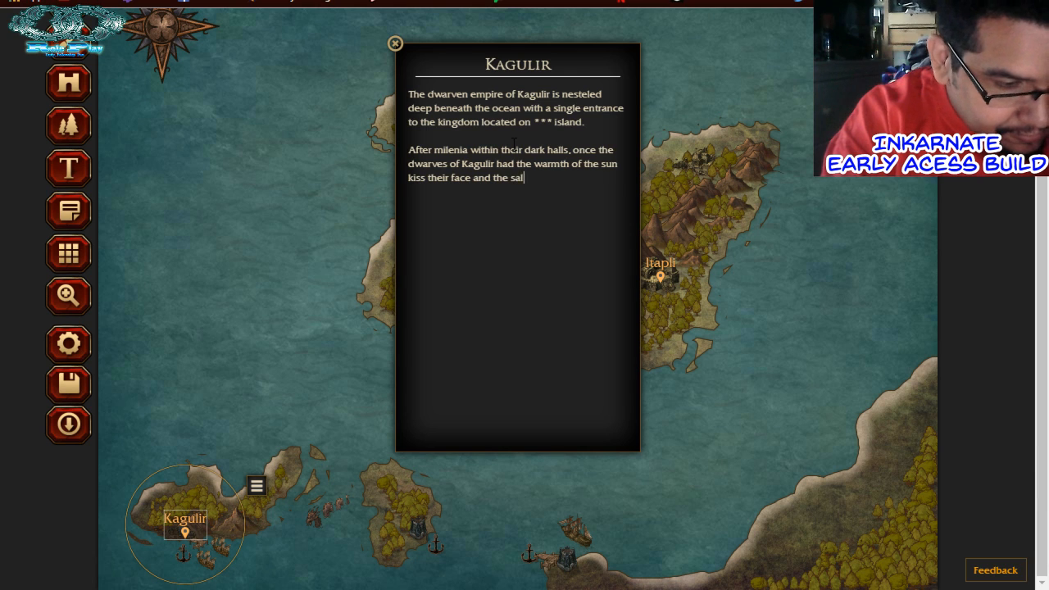
pyautogui.write('water ')
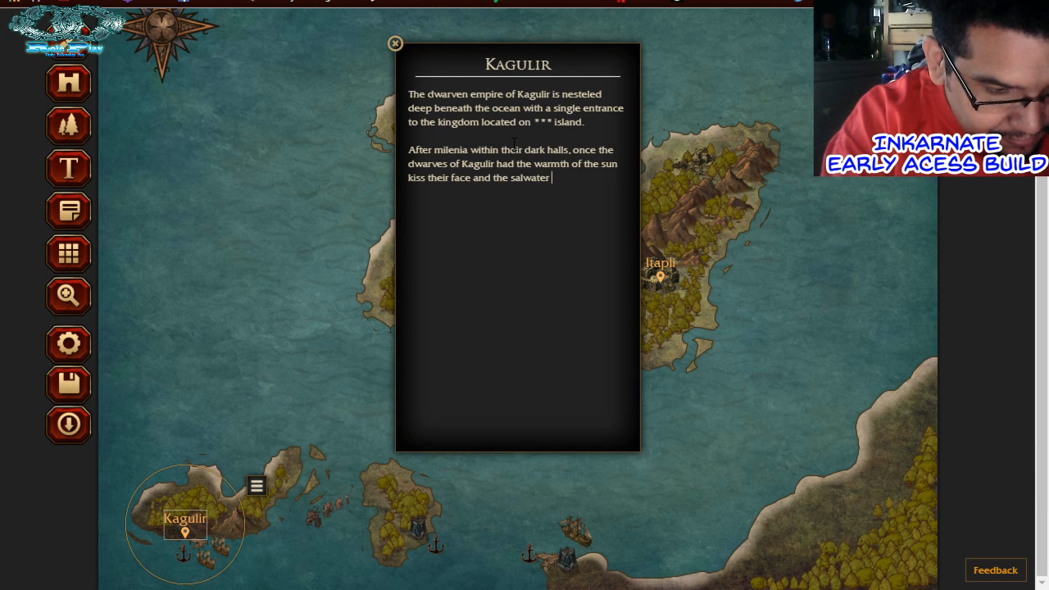
pyautogui.write('a')
pyautogui.write('ir f')
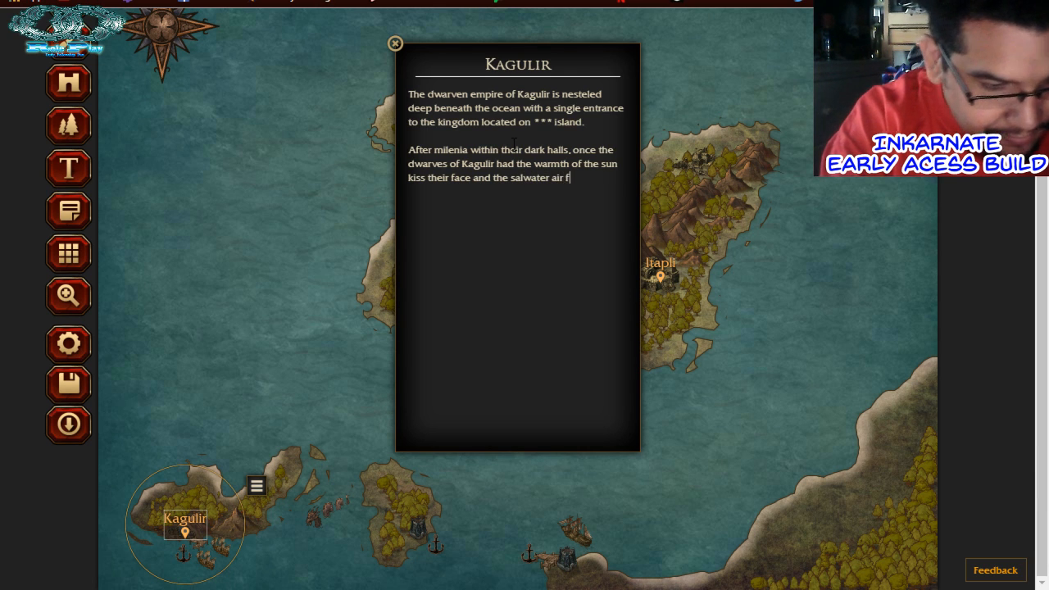
pyautogui.write('ill thier lung')
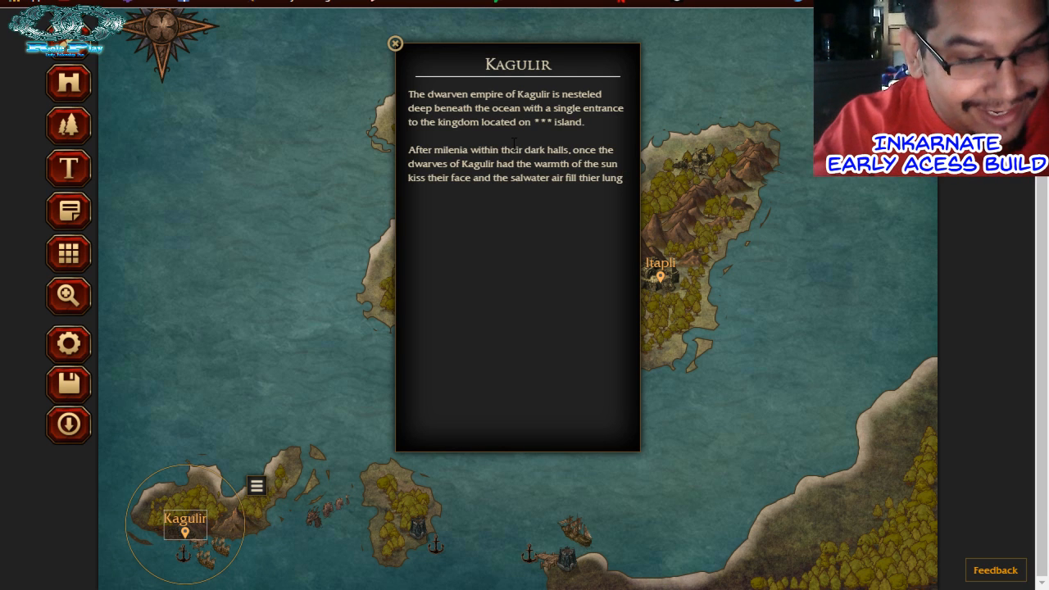
pyautogui.write('s')
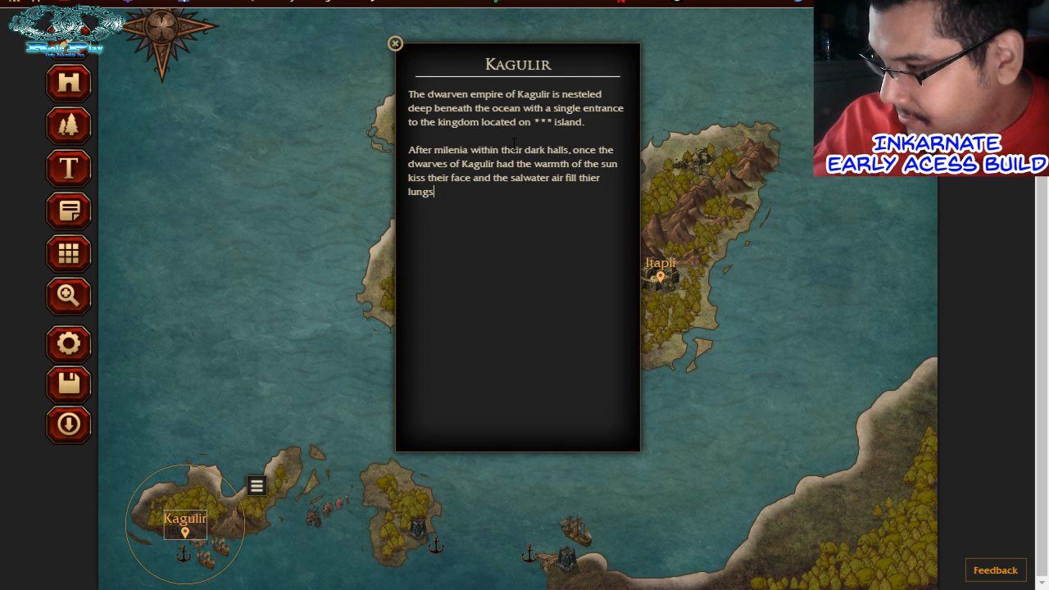
# Continue the Kagulir note's second paragraph with "they couldn't get enough and took to the high seas"
pyautogui.write(' t')
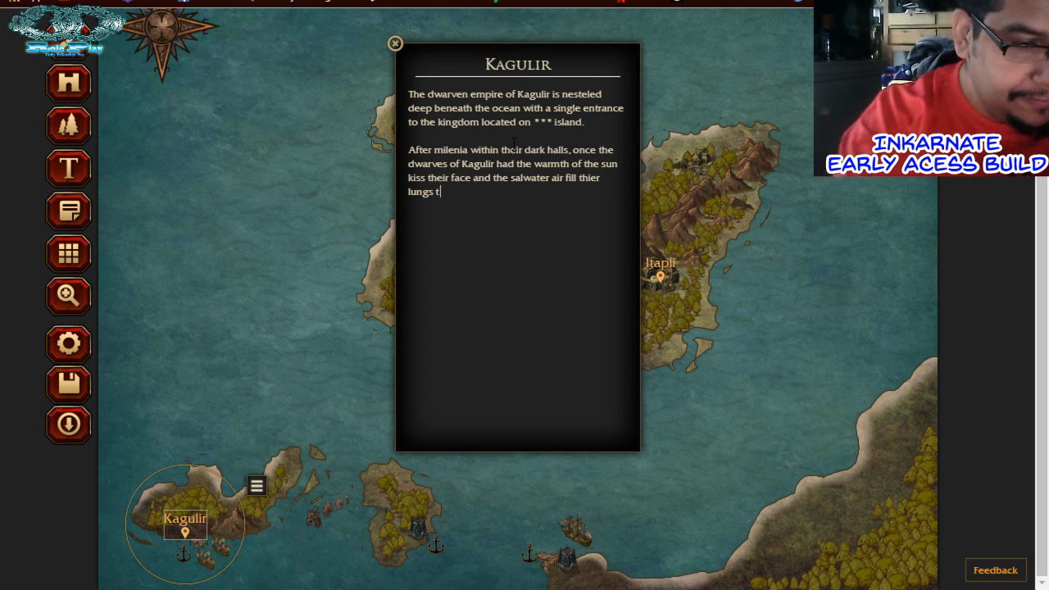
pyautogui.write('hey')
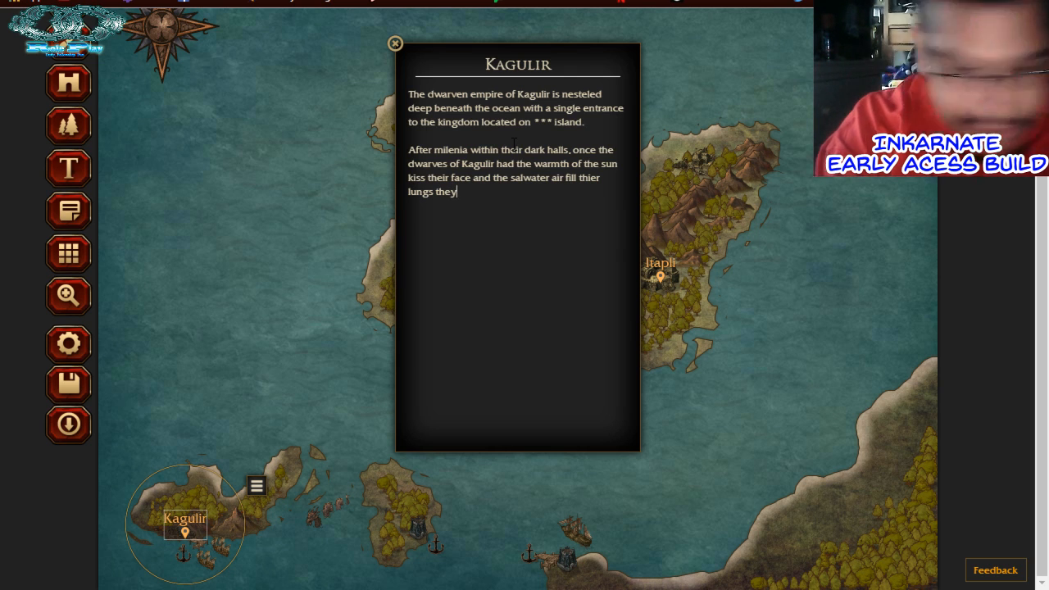
pyautogui.write(' couldn')
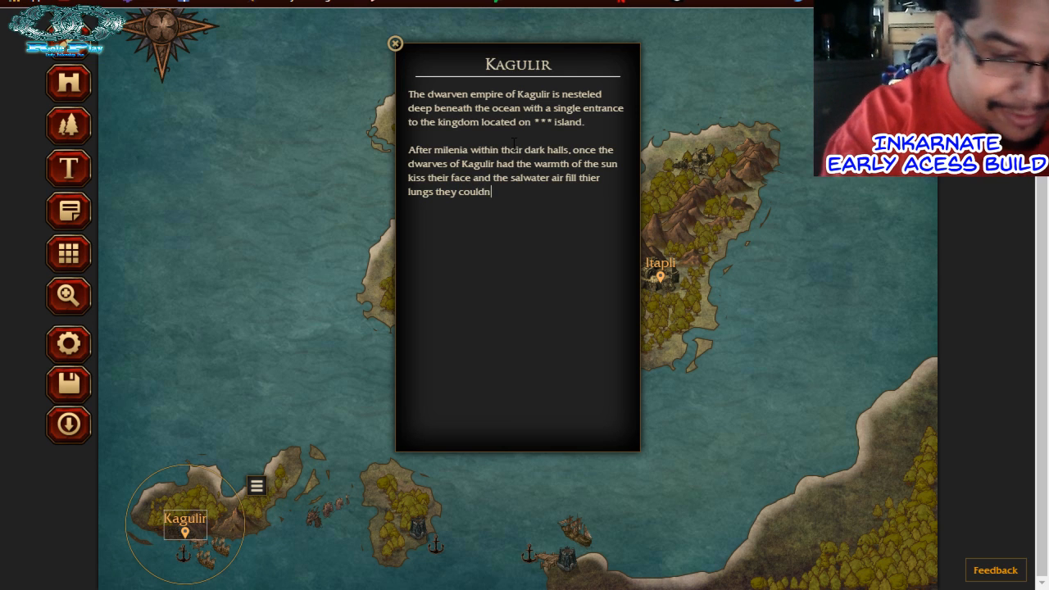
pyautogui.write("'t ")
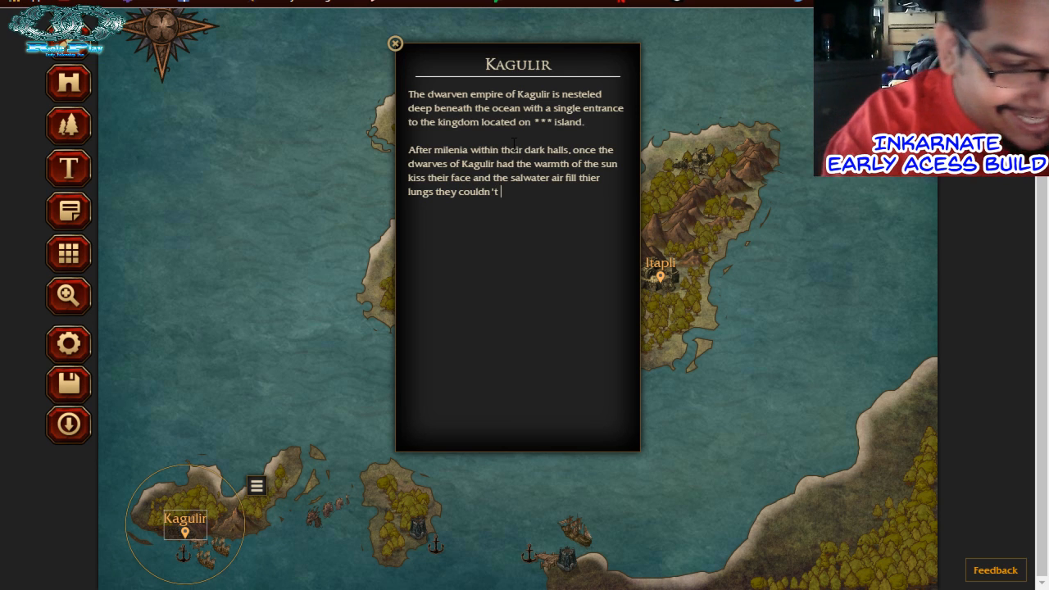
pyautogui.write('get ')
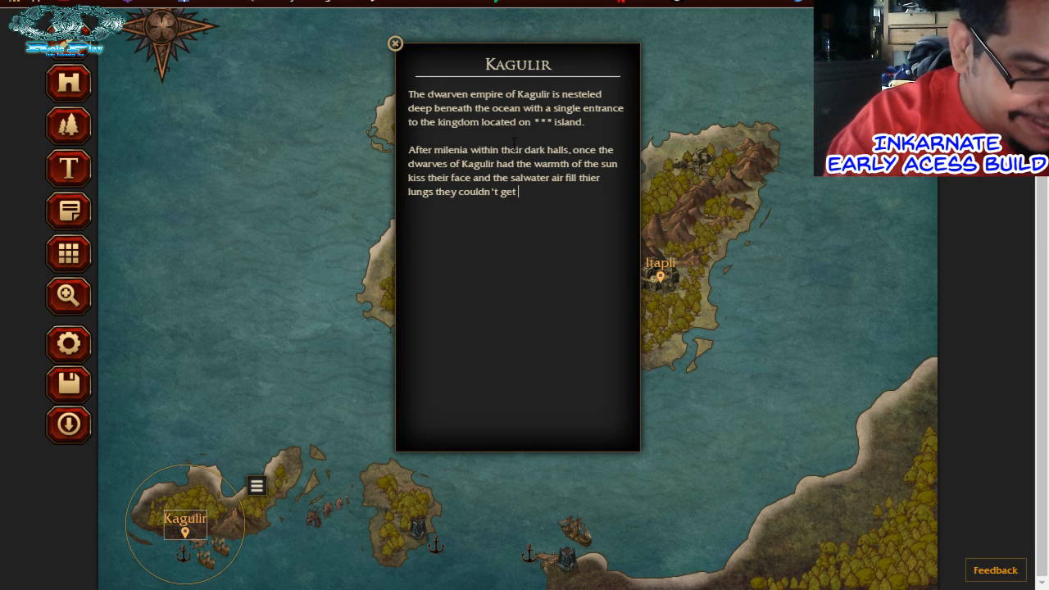
pyautogui.write('enough')
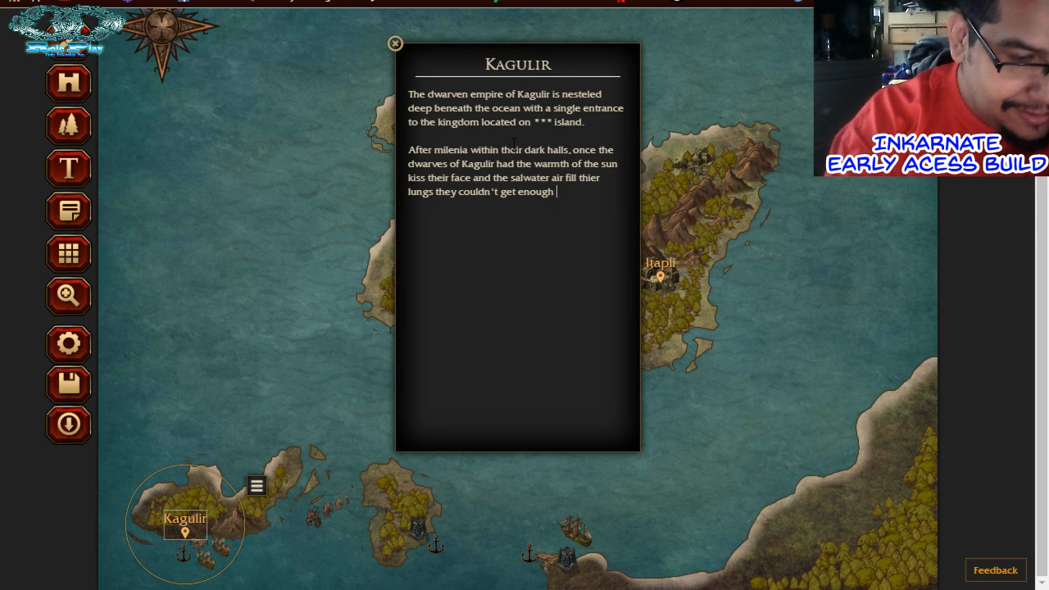
pyautogui.write(' and took')
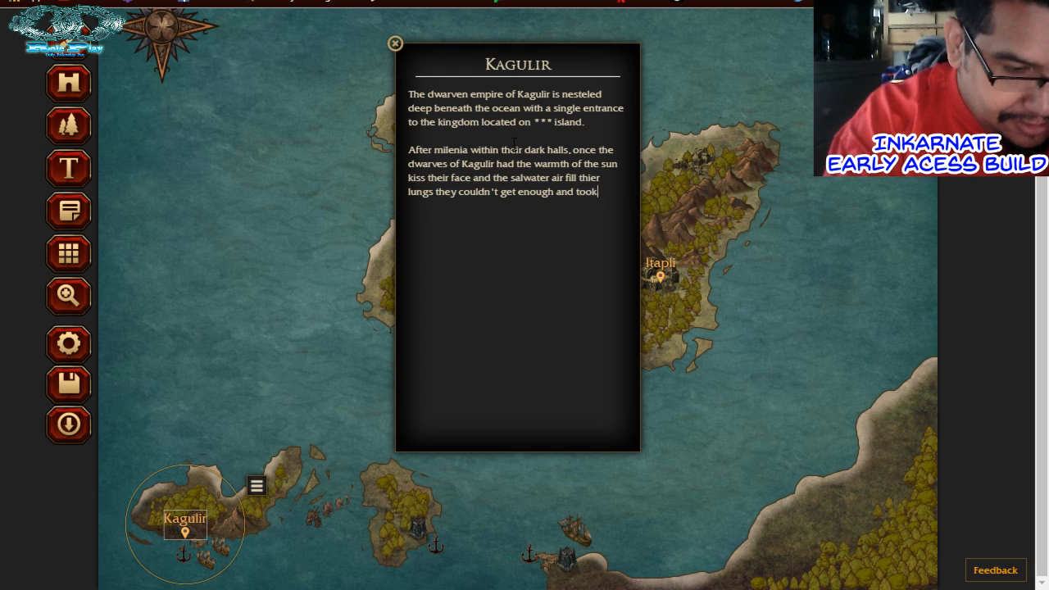
pyautogui.write(' to the high')
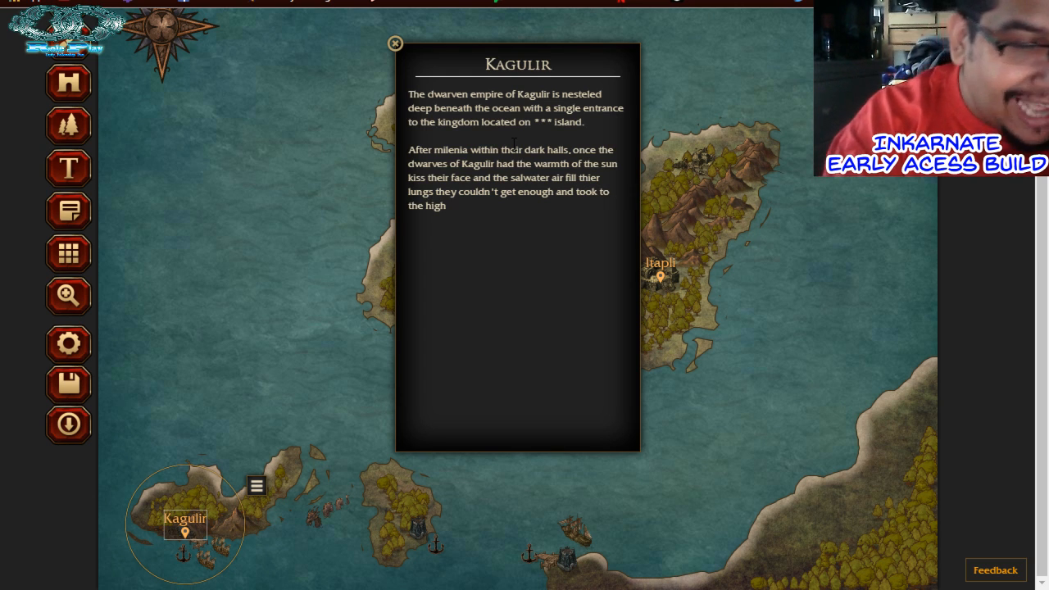
pyautogui.write(' seas')
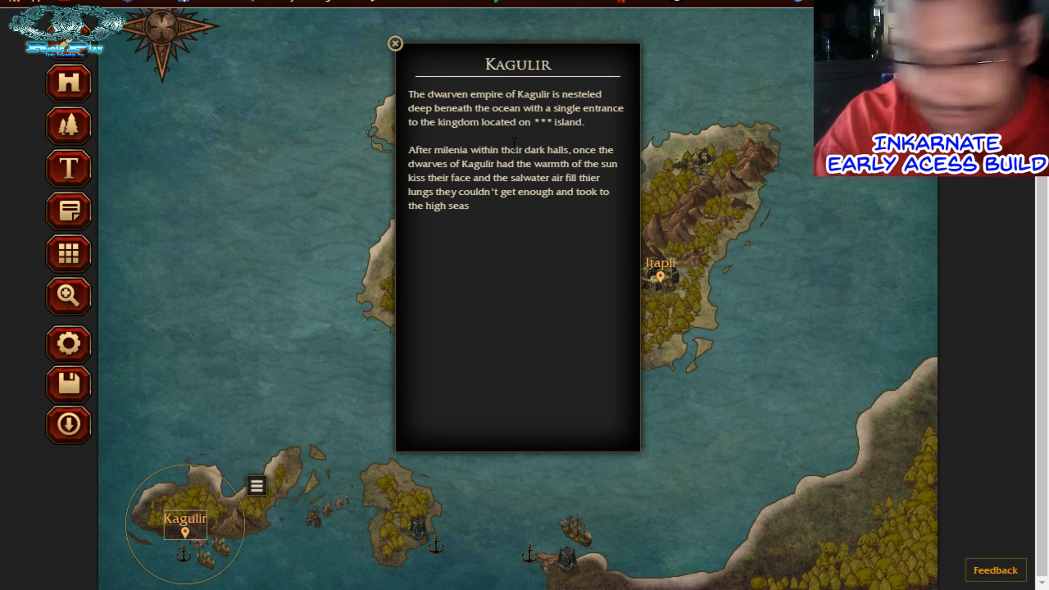
# End the Kagulir note's second paragraph with "!" and add the line "yes . . . dwarven sailors . . ." below it
pyautogui.write('!')
pyautogui.press('Return')
pyautogui.press('Return')
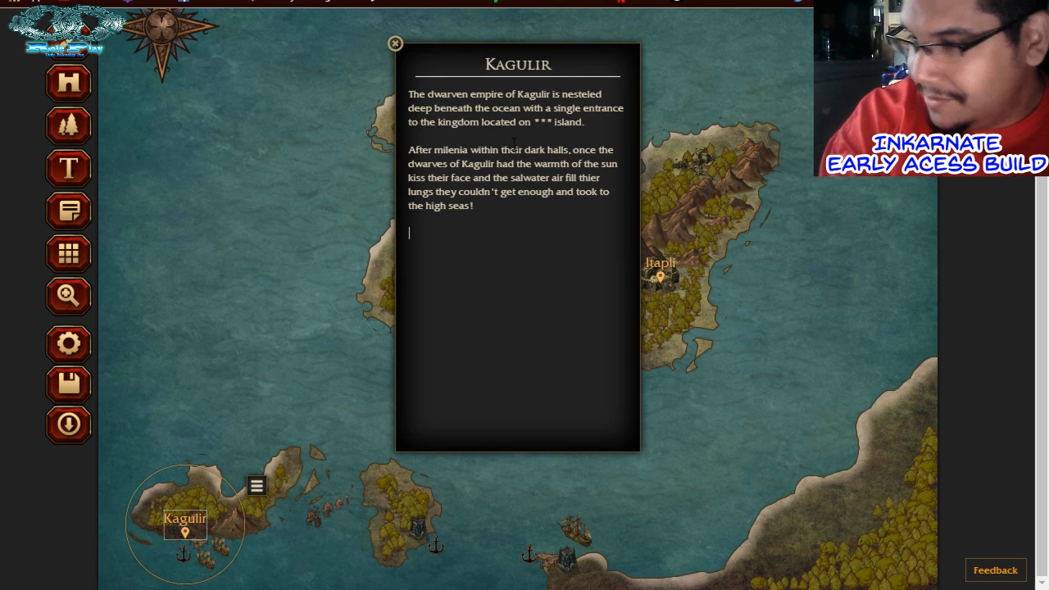
pyautogui.write('yes ')
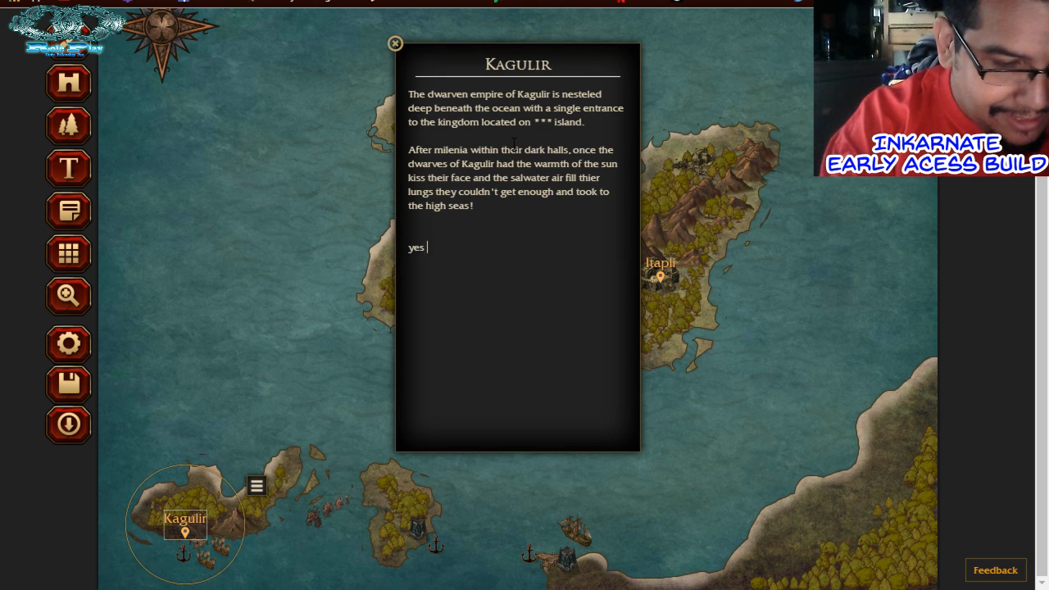
pyautogui.write('... dwarv')
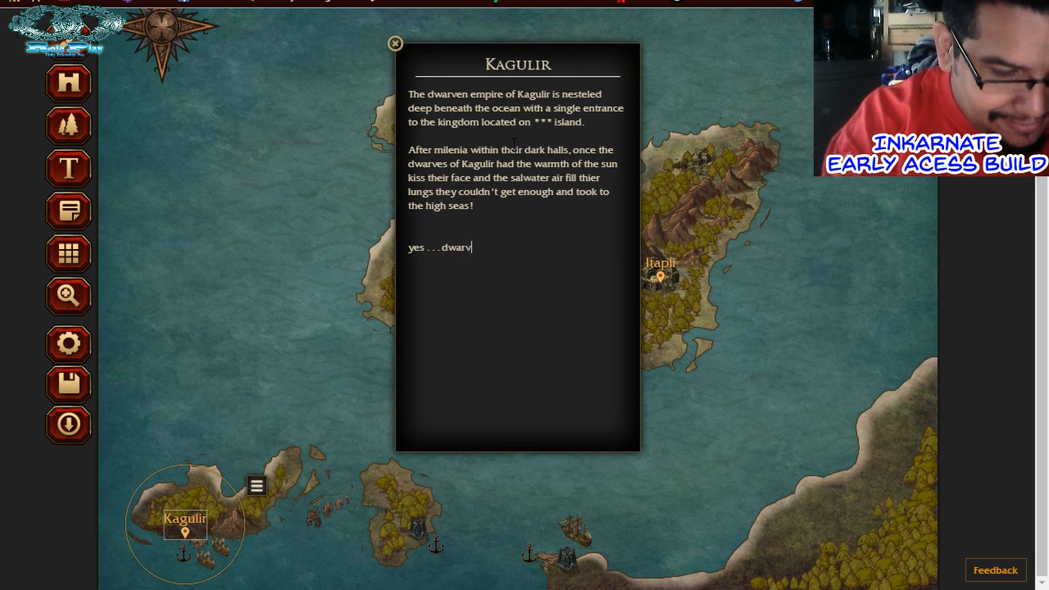
pyautogui.write('en sailors . . .')
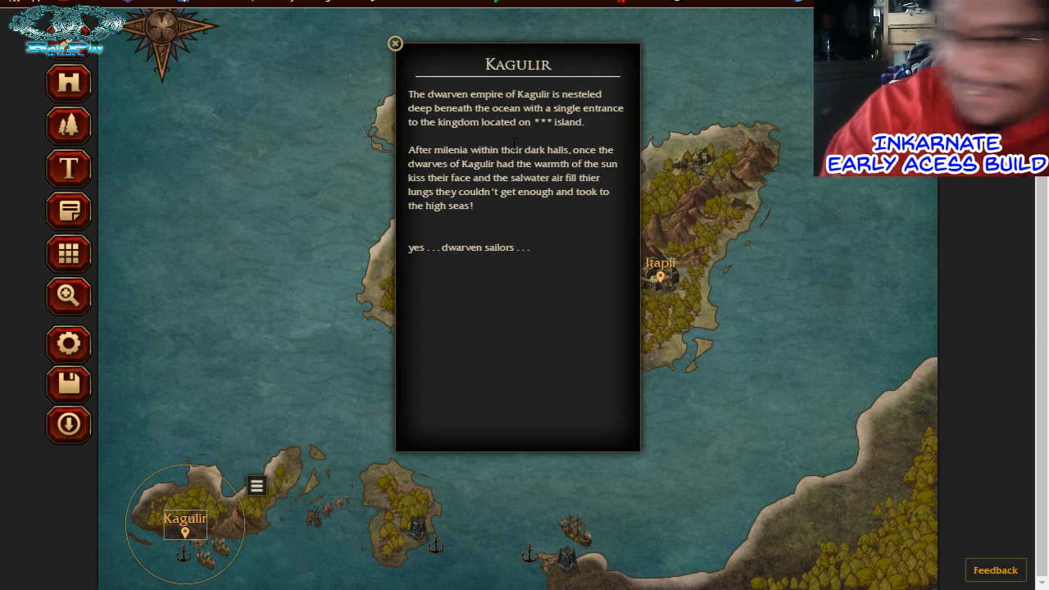
pyautogui.click(394, 45)
# Reopen the Kagulir location note to review its text, and close it again
pyautogui.click(257, 485)
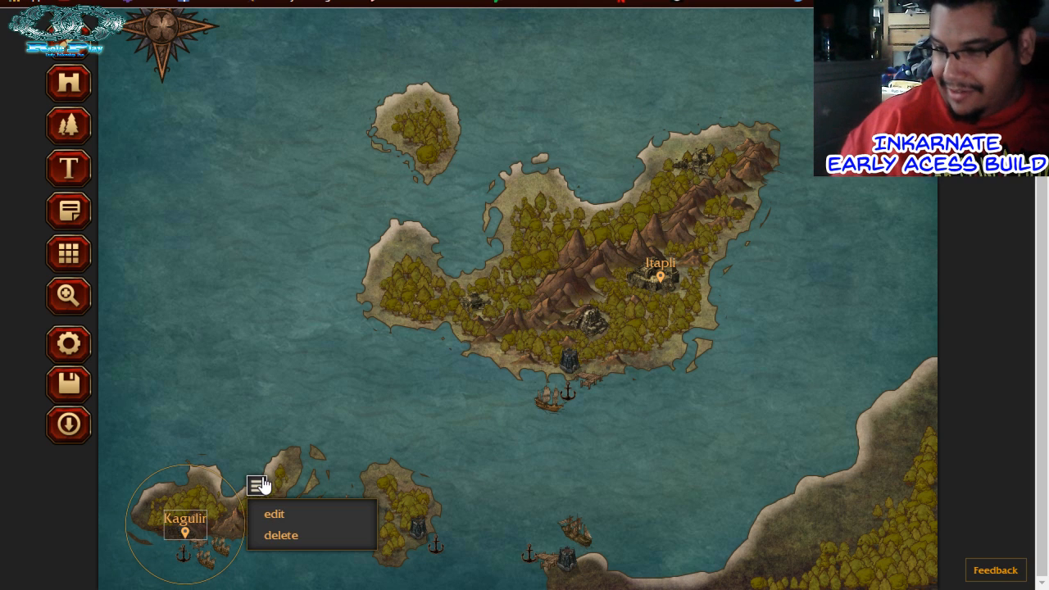
pyautogui.click(175, 527)
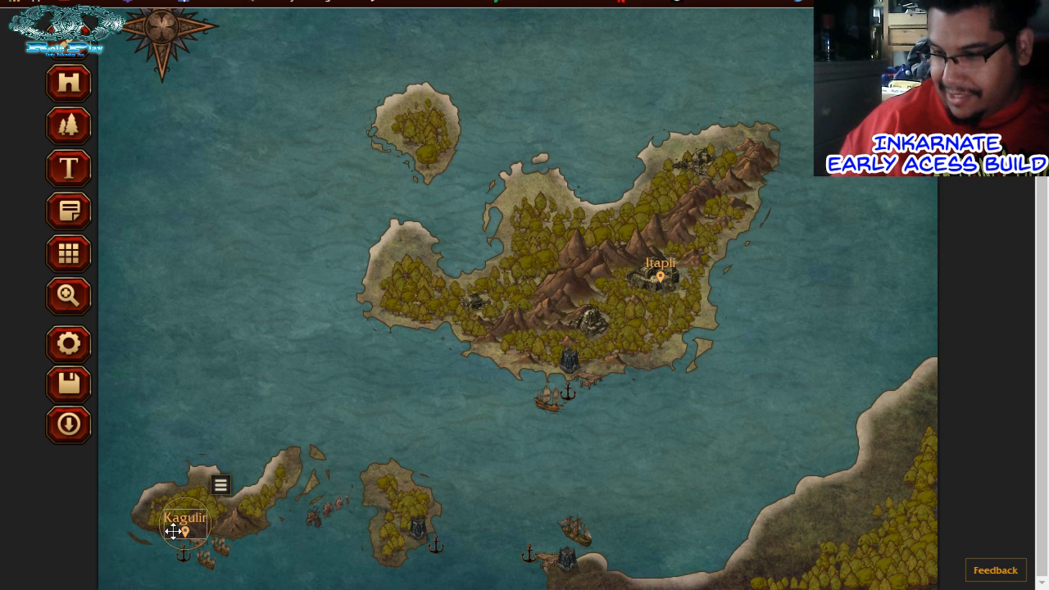
pyautogui.click(187, 513)
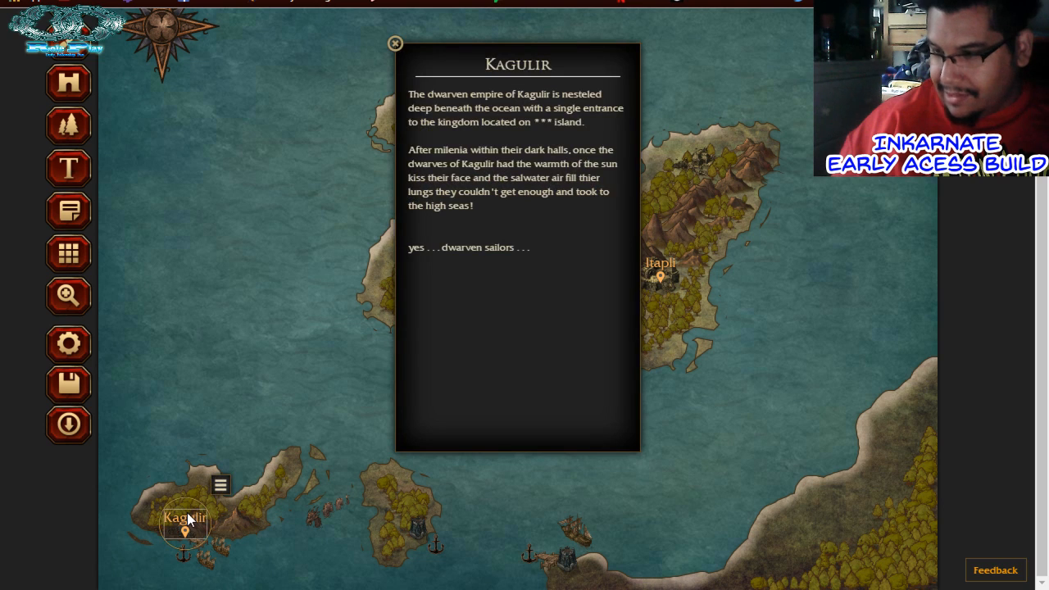
pyautogui.click(395, 44)
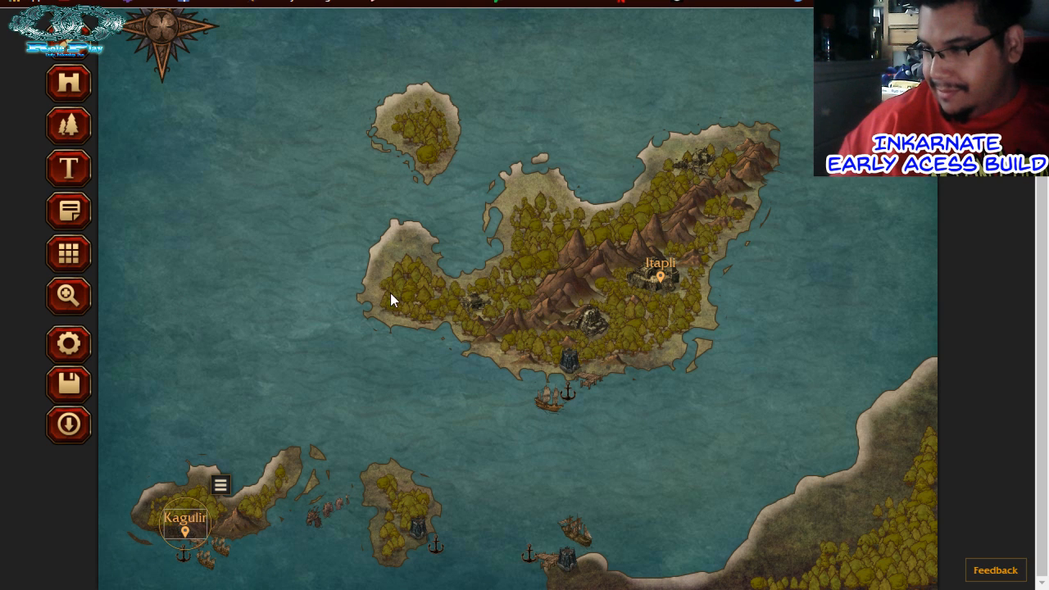
# Add the line "on the big jungle island." to the Itapli note below "main jungle city"
pyautogui.click(661, 274)
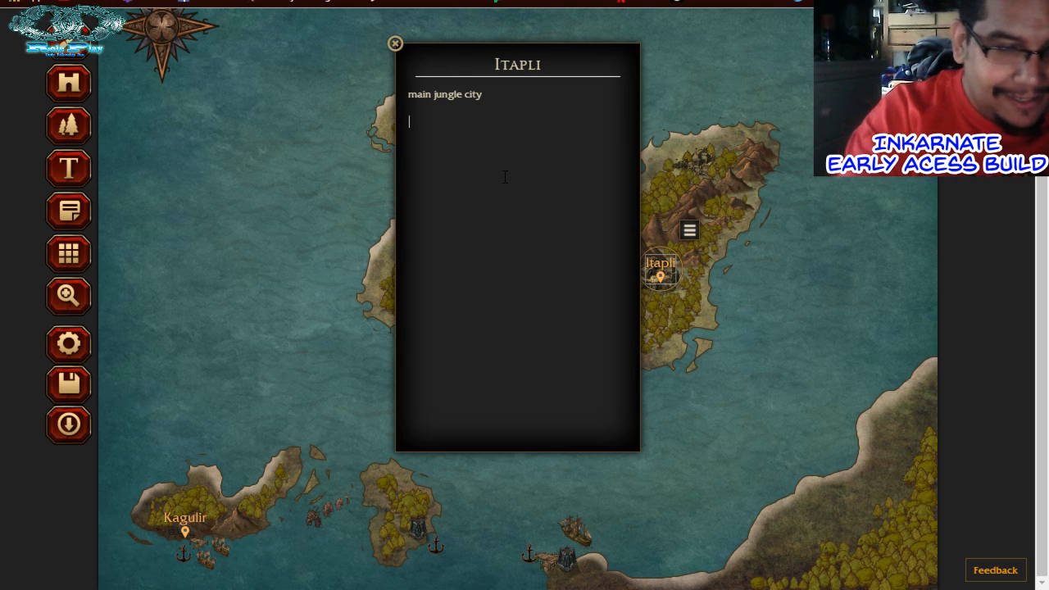
pyautogui.write('on the bi')
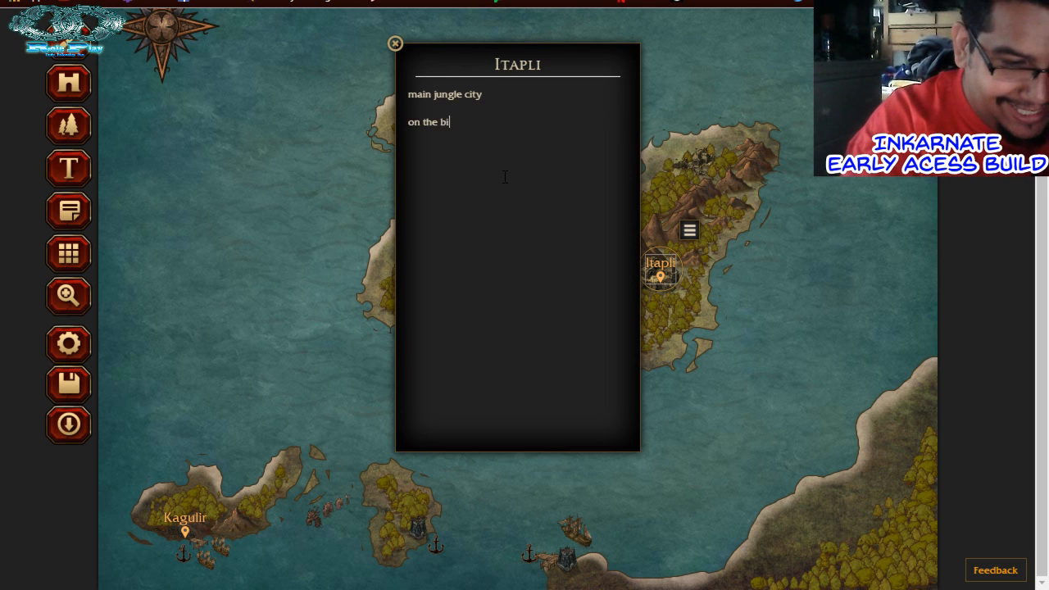
pyautogui.write('g jungle ')
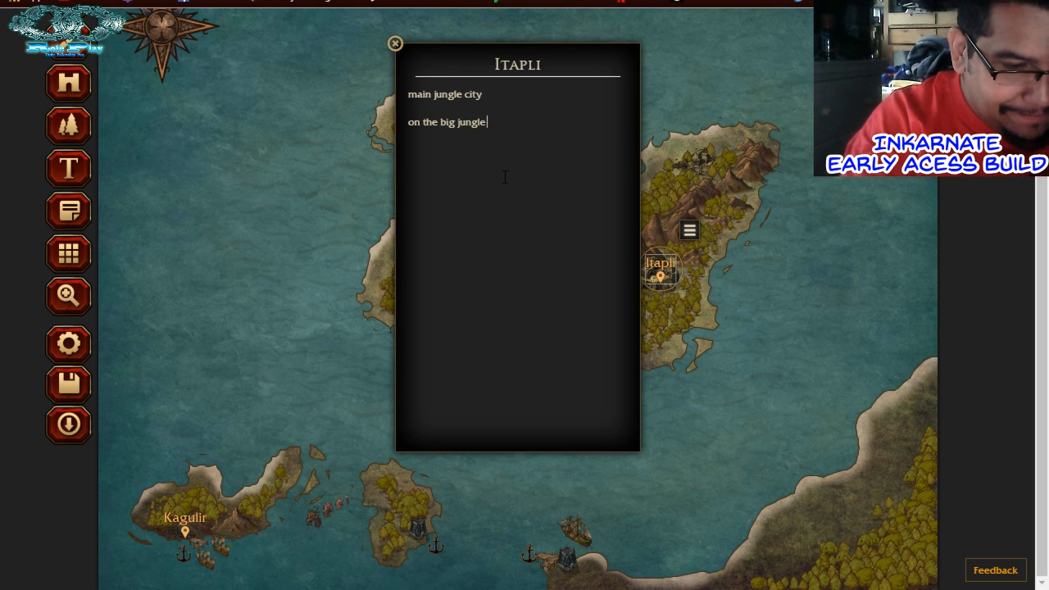
pyautogui.write('island.')
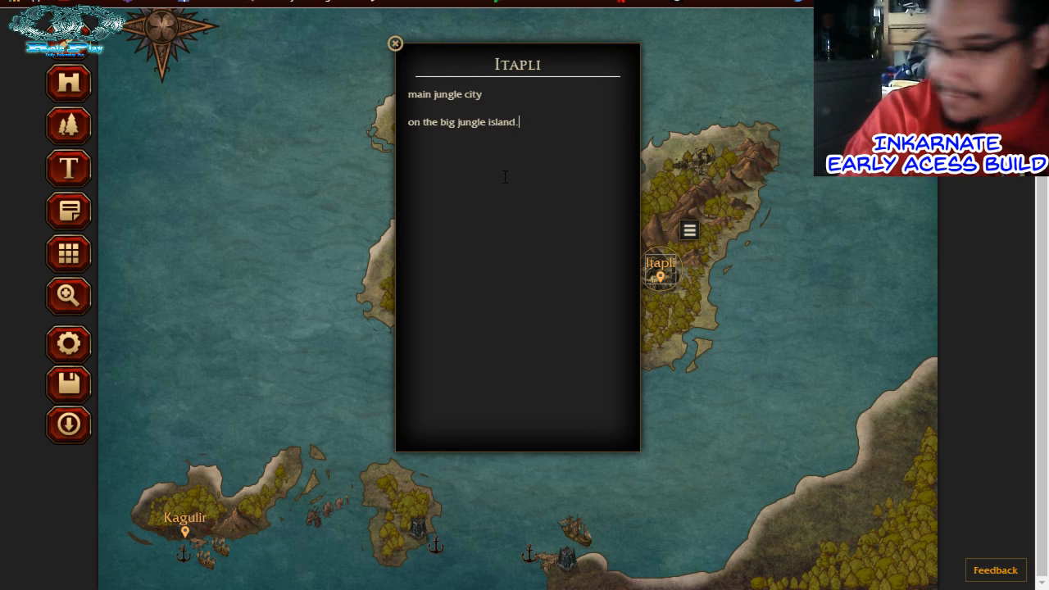
pyautogui.press('Return')
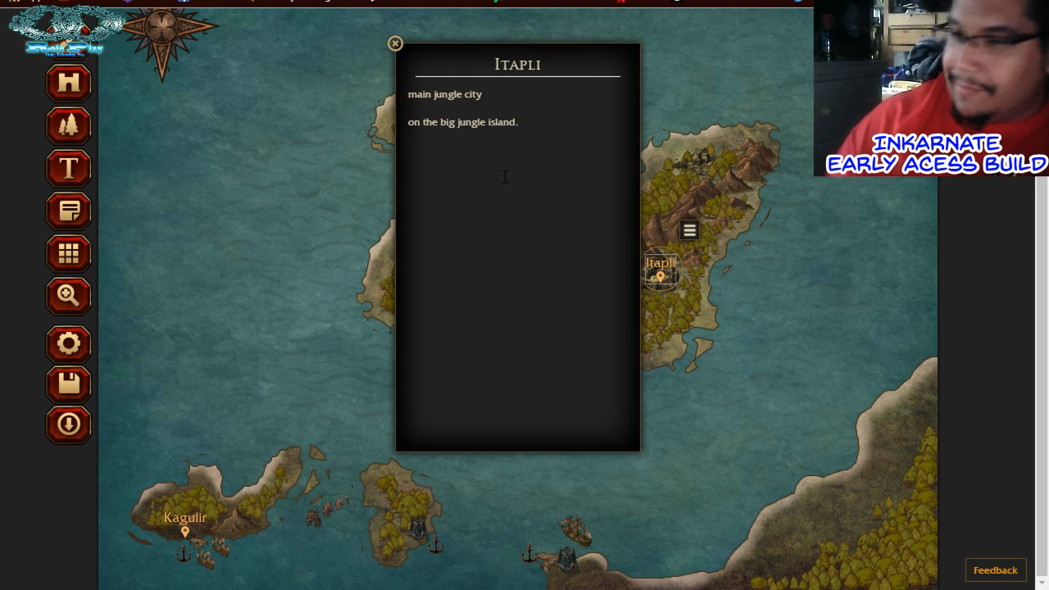
pyautogui.click(395, 43)
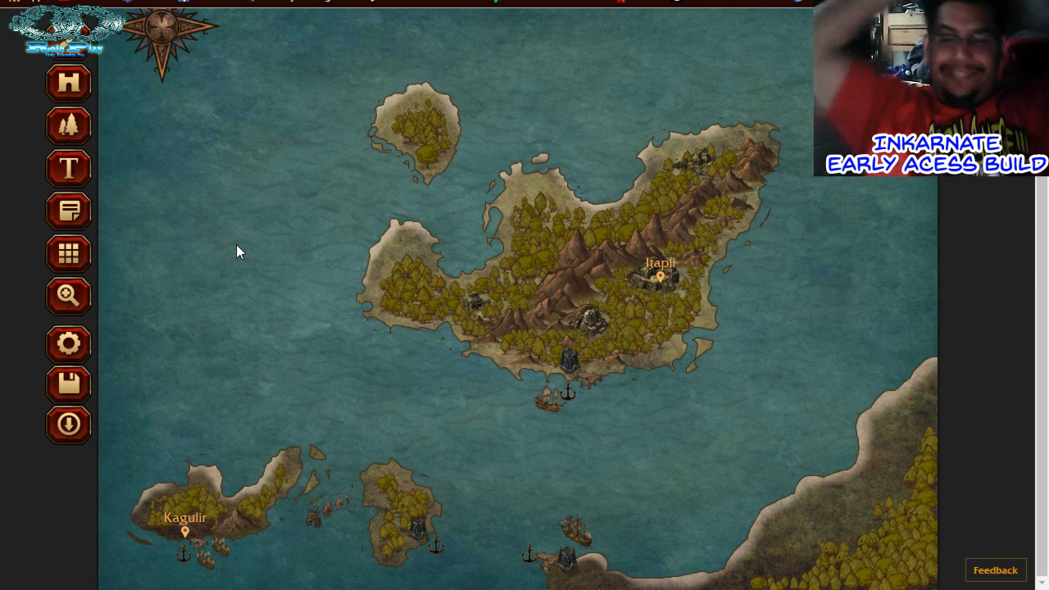
# Add a closing line "home to stoneaged man." to the Itapli location note
pyautogui.click(654, 274)
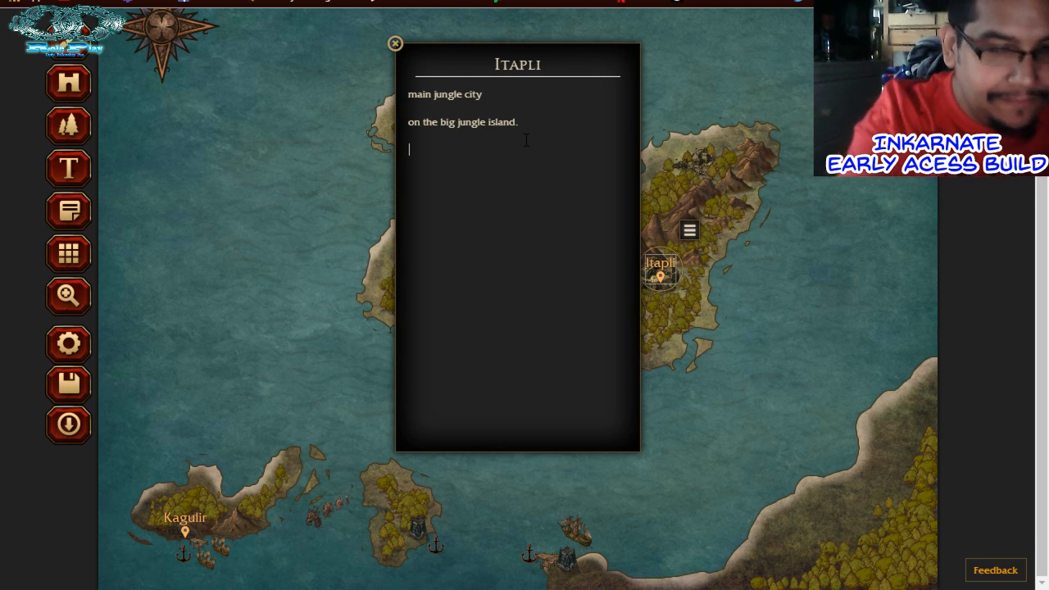
pyautogui.write('home to ')
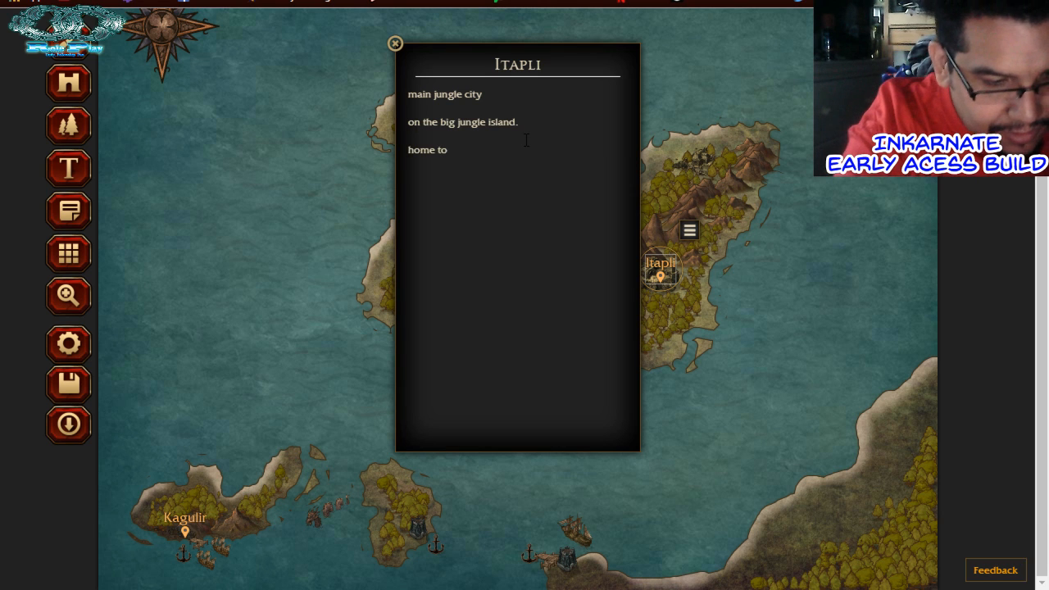
pyautogui.write('stone')
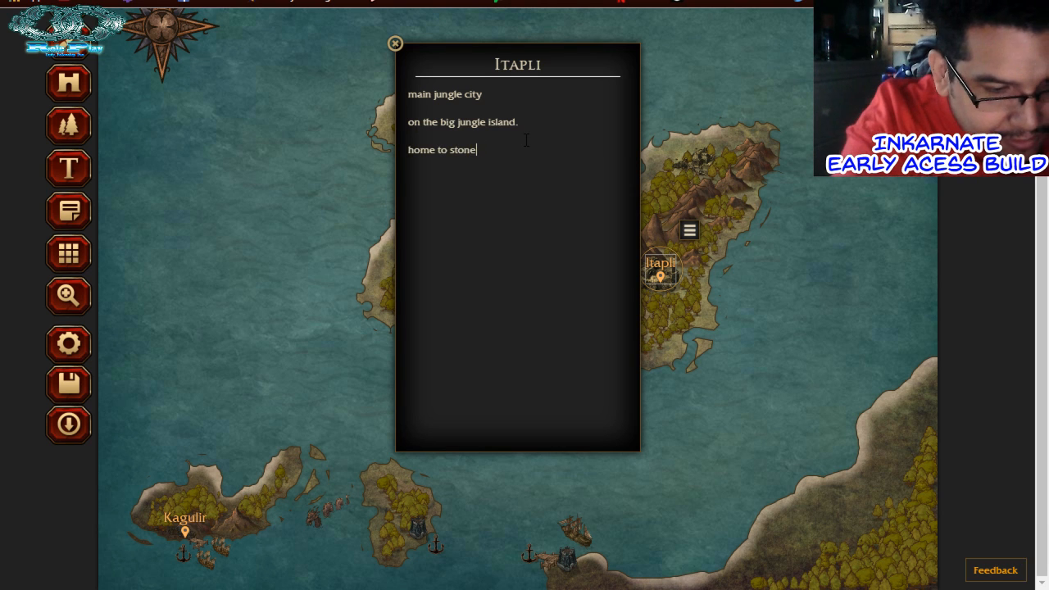
pyautogui.write('aged')
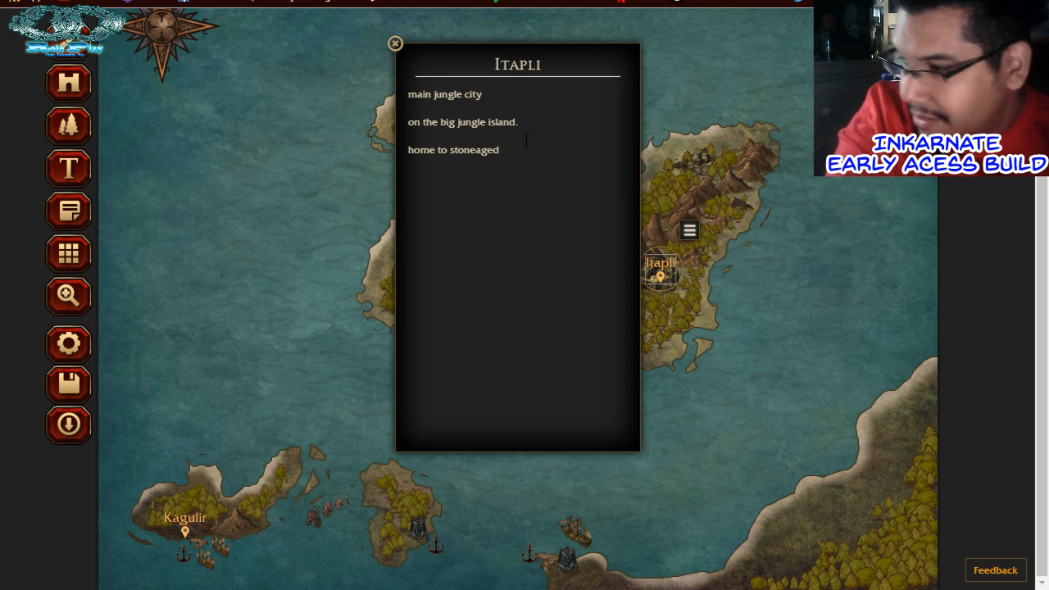
pyautogui.write(' man')
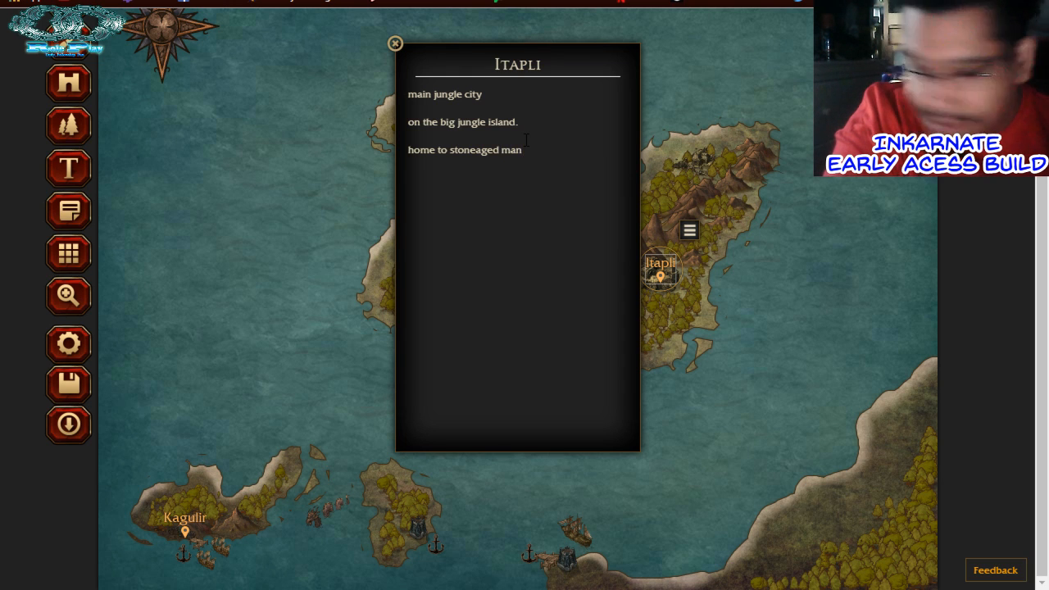
pyautogui.write('.')
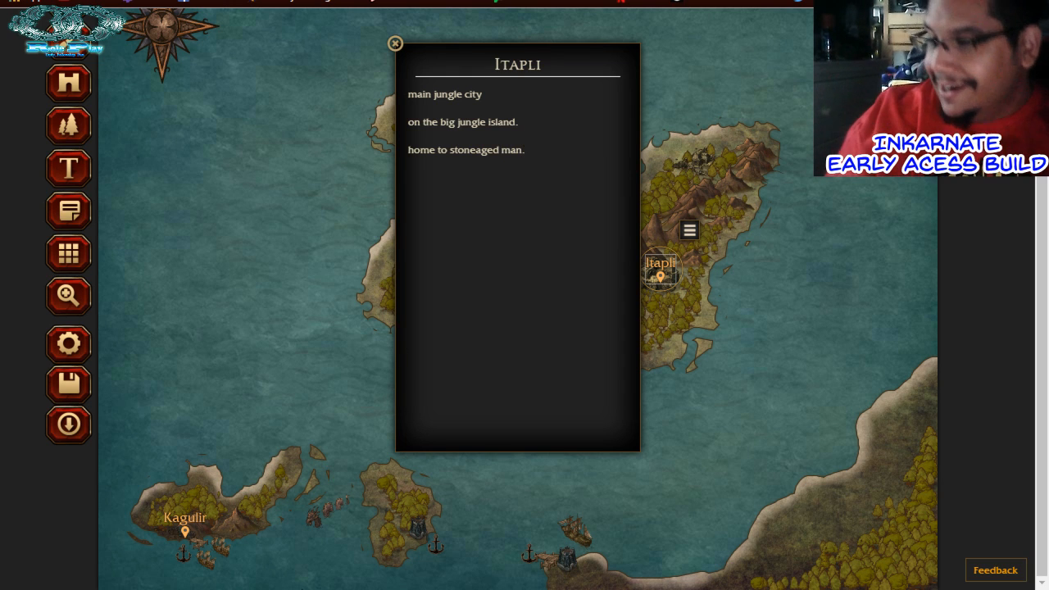
pyautogui.click(394, 42)
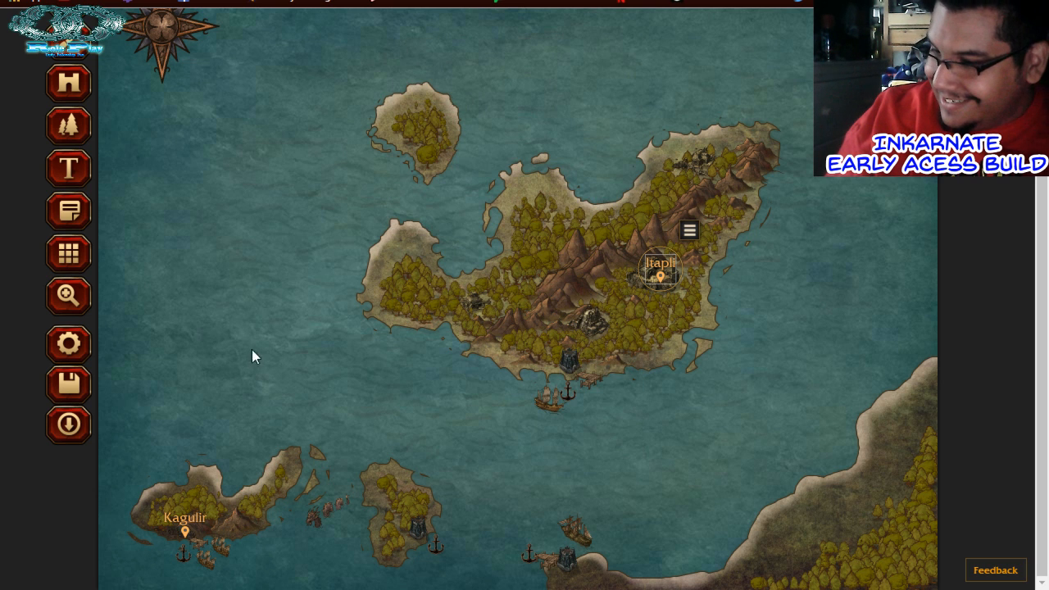
# Add the line "Conquistidore dwarves evwen...." to the Kagulir note under the dwarven sailors line
pyautogui.click(190, 516)
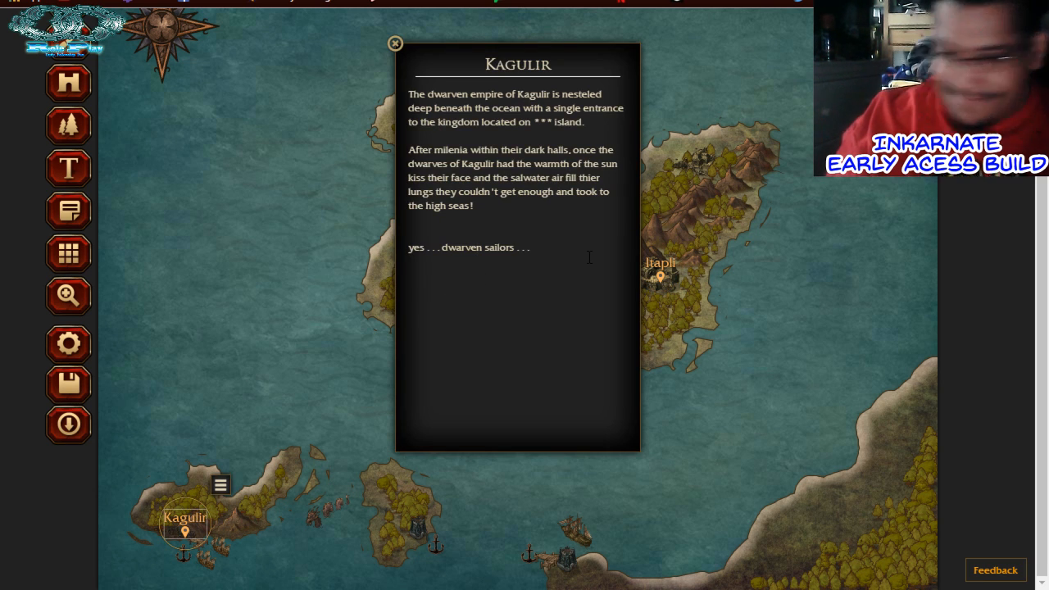
pyautogui.write('Conq')
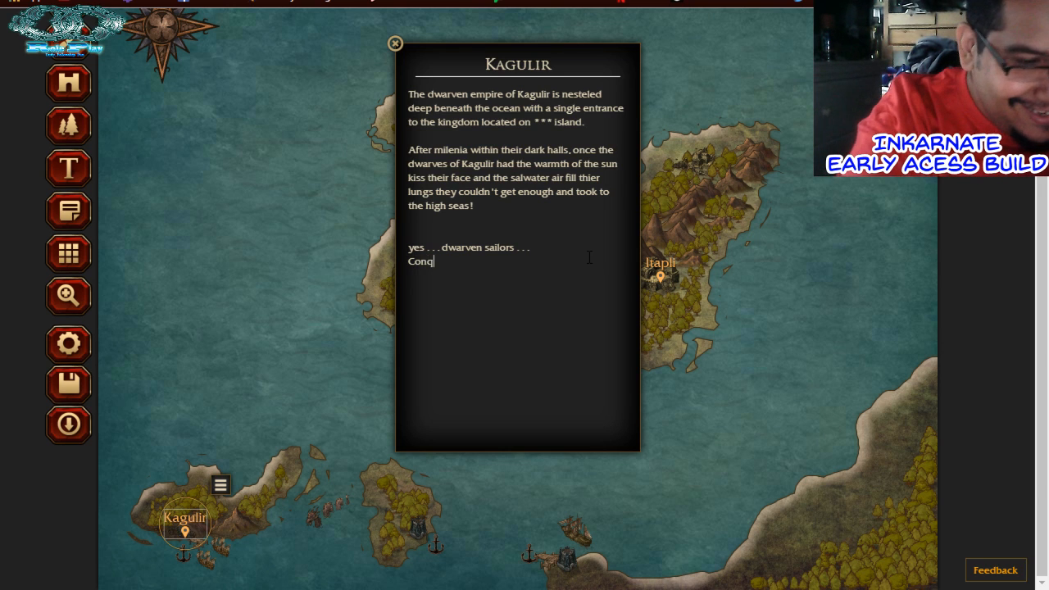
pyautogui.write('uistidor')
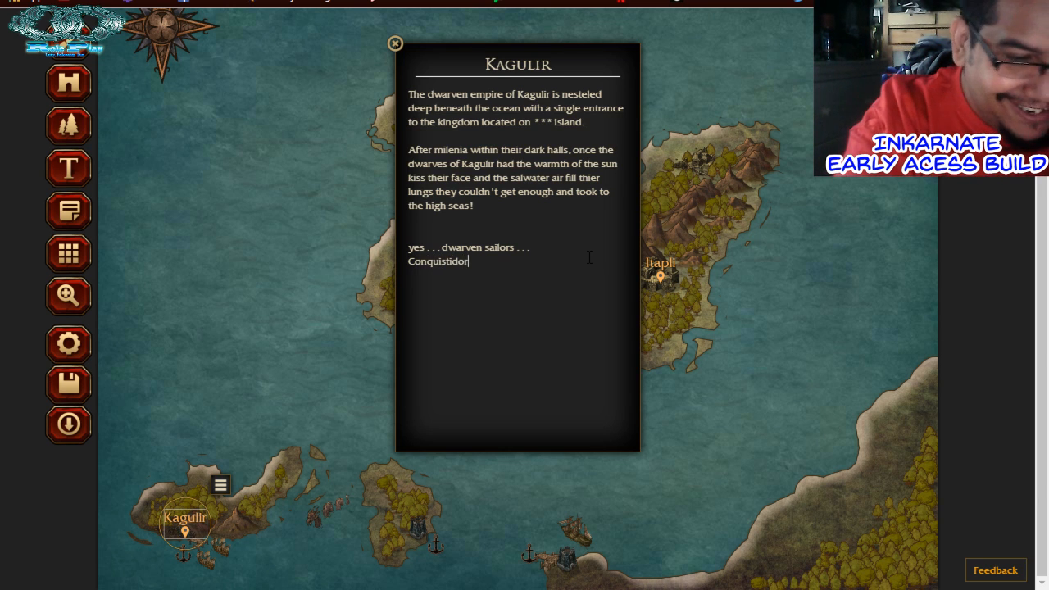
pyautogui.write('e dwarves e')
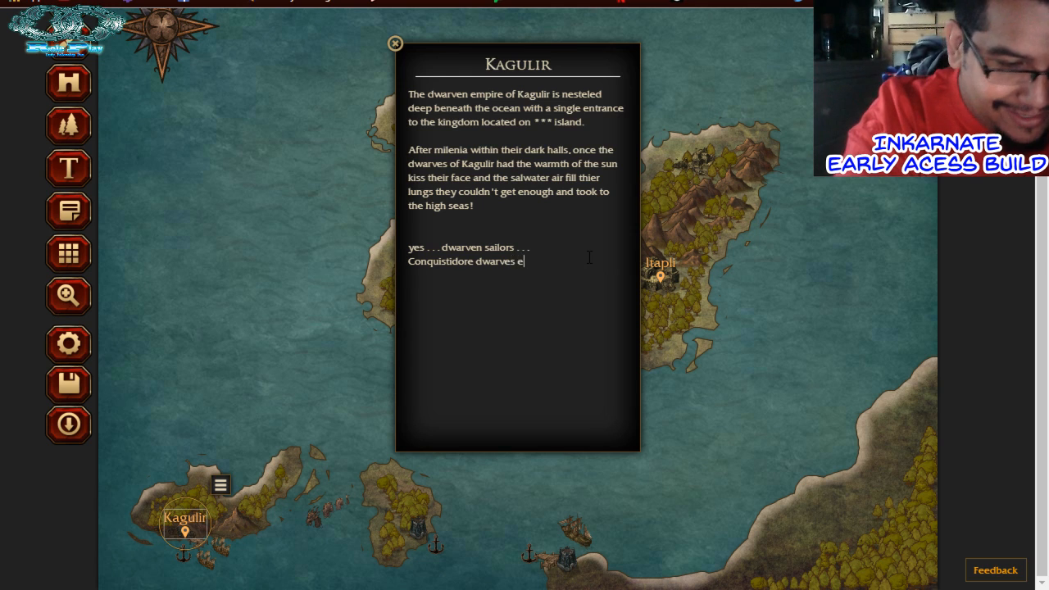
pyautogui.write('vwen.')
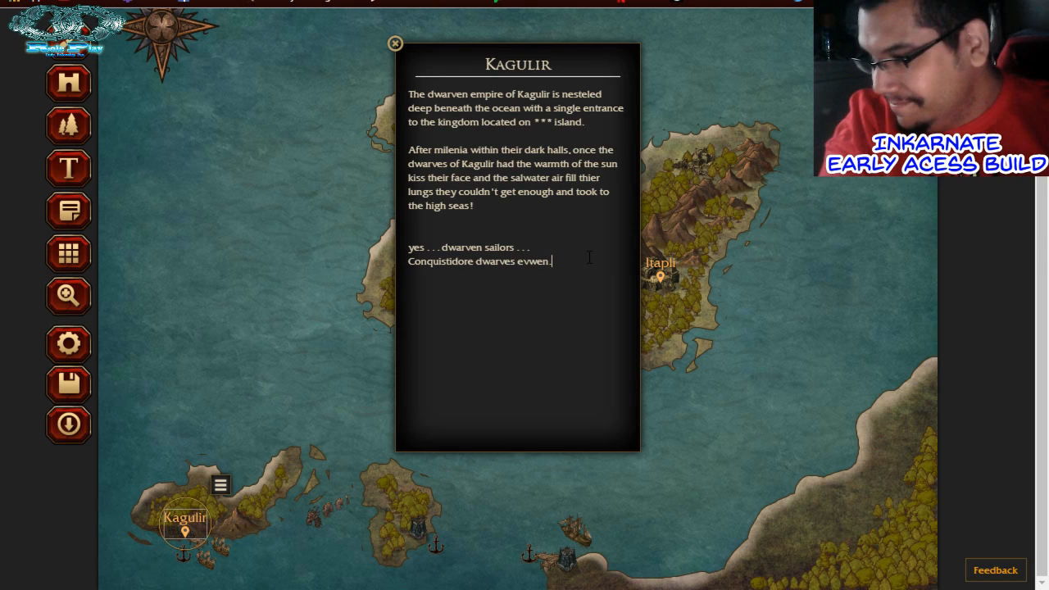
pyautogui.write('...')
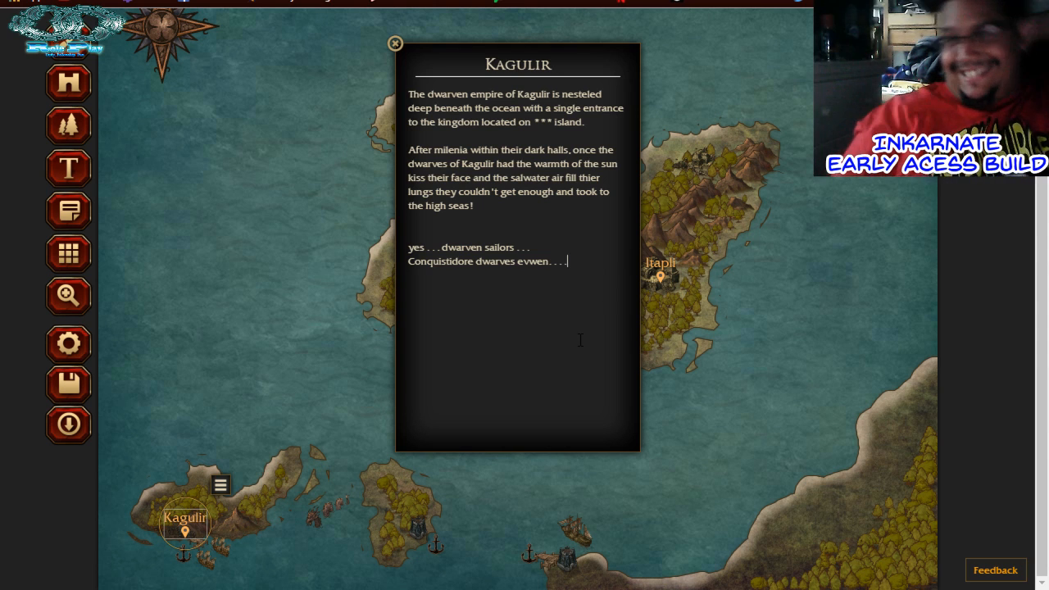
pyautogui.click(395, 42)
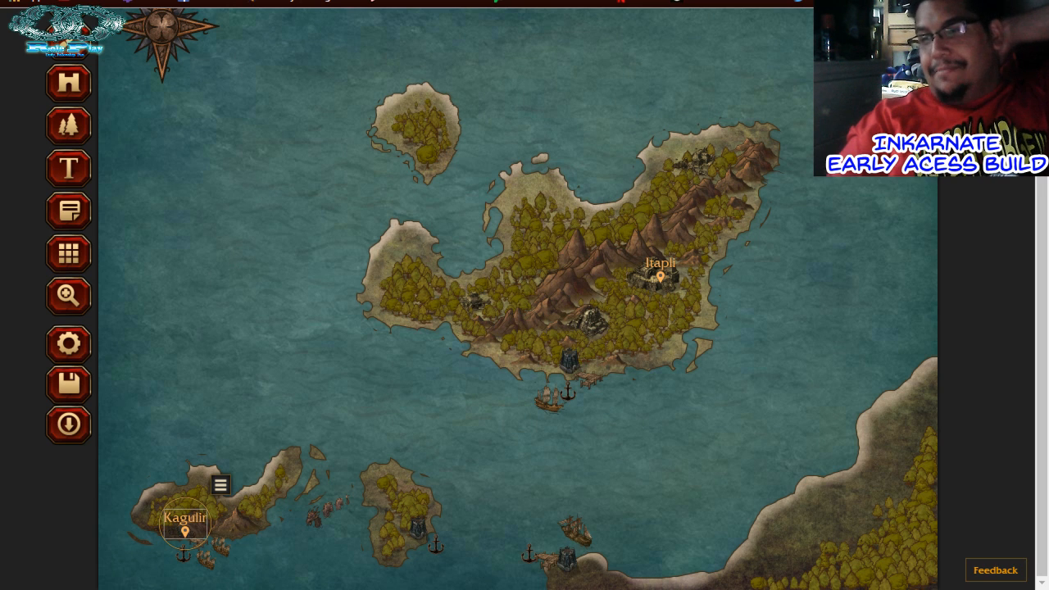
# Search Google for "conquistadore dwarves" in a new browser tab to check the spelling
pyautogui.hotkey('ctrl', 't')
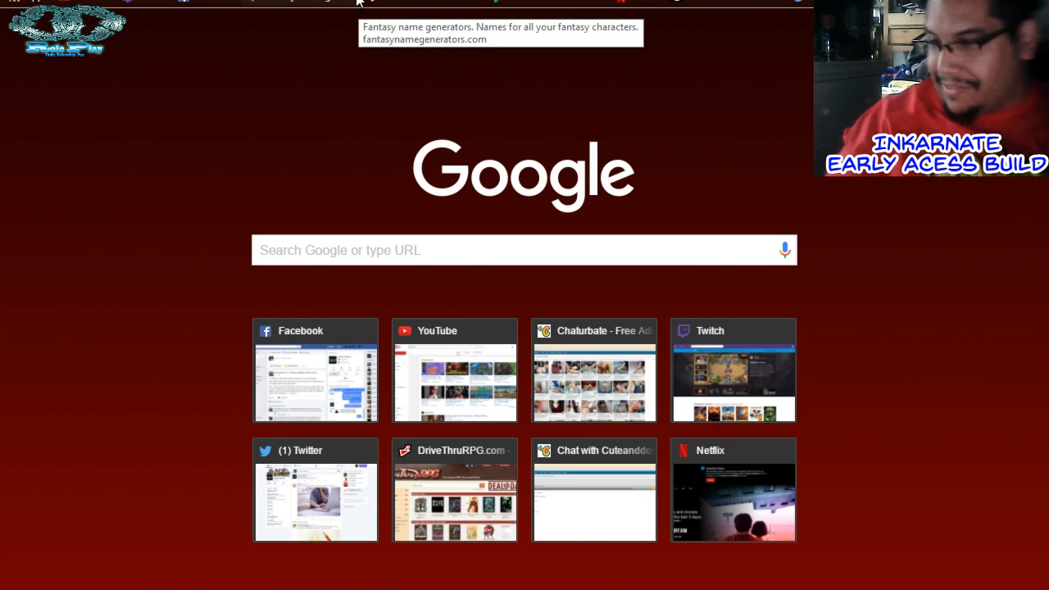
pyautogui.click(325, 362)
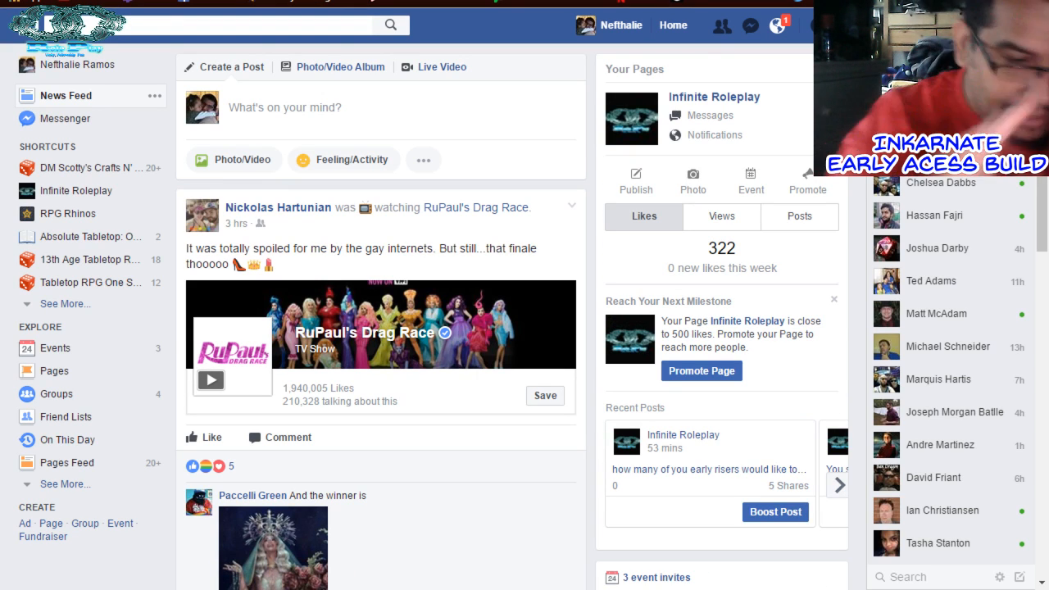
pyautogui.write('con')
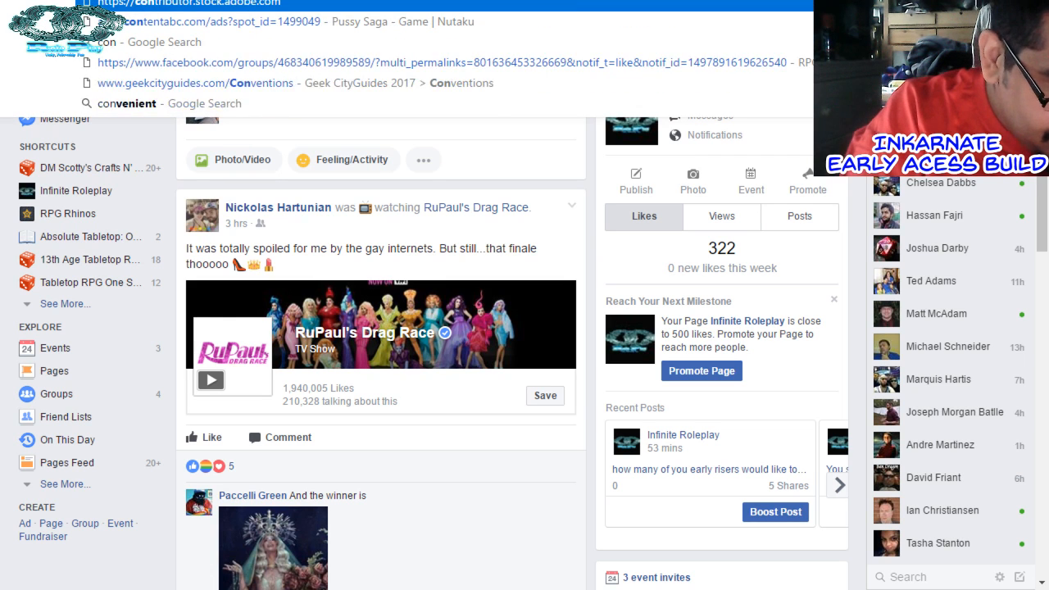
pyautogui.write('quistadore dw')
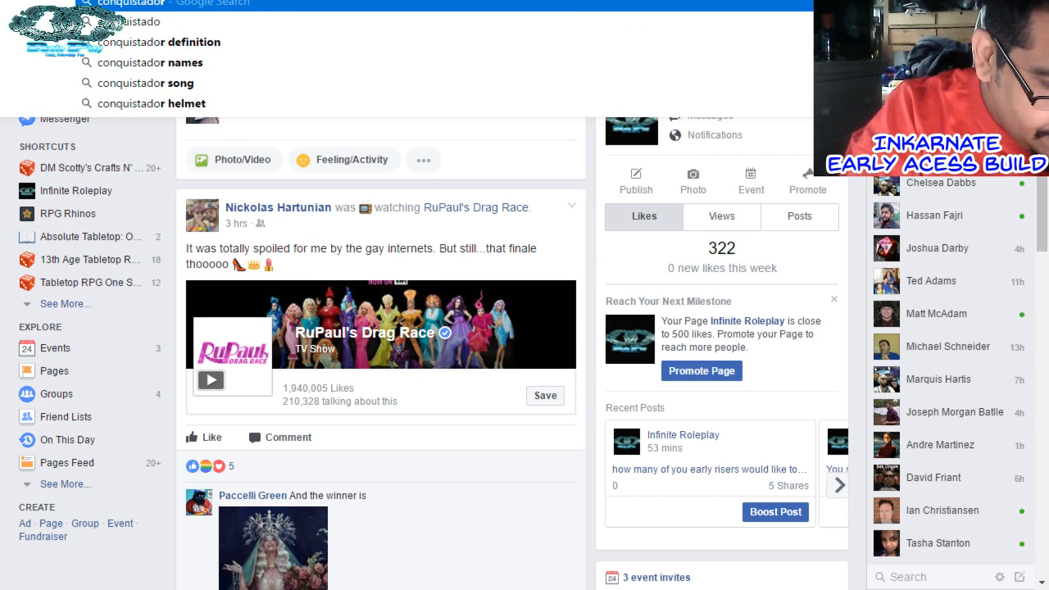
pyautogui.write('arves')
pyautogui.press('Return')
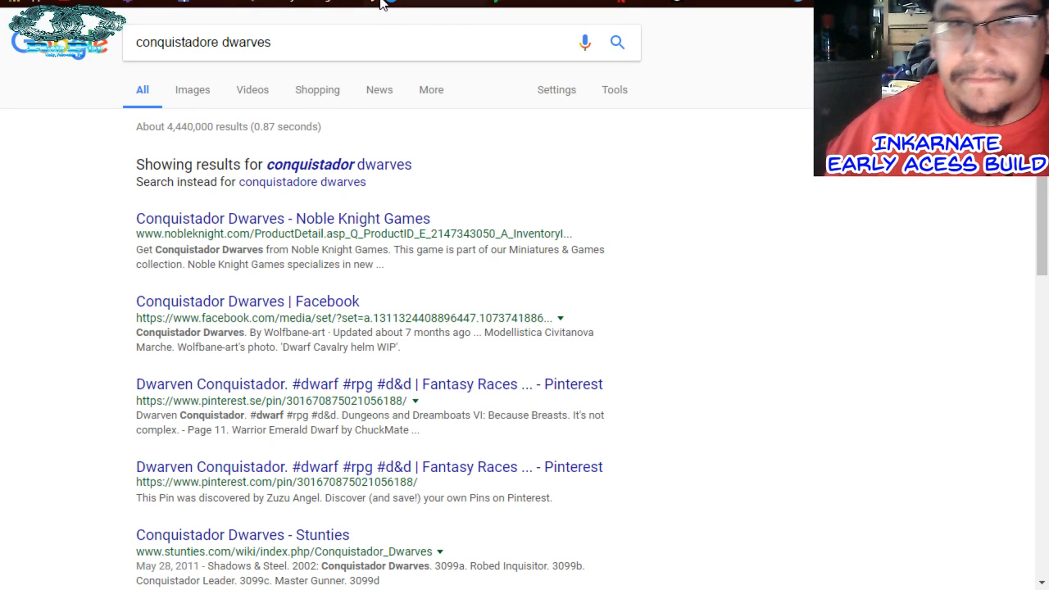
# Switch to the suggested "conquistador dwarves" search, copy the word "conquistador" from the query, and return to the Inkarnate map
pyautogui.click(318, 166)
pyautogui.doubleClick(181, 44)
pyautogui.hotkey('ctrl', 'c')
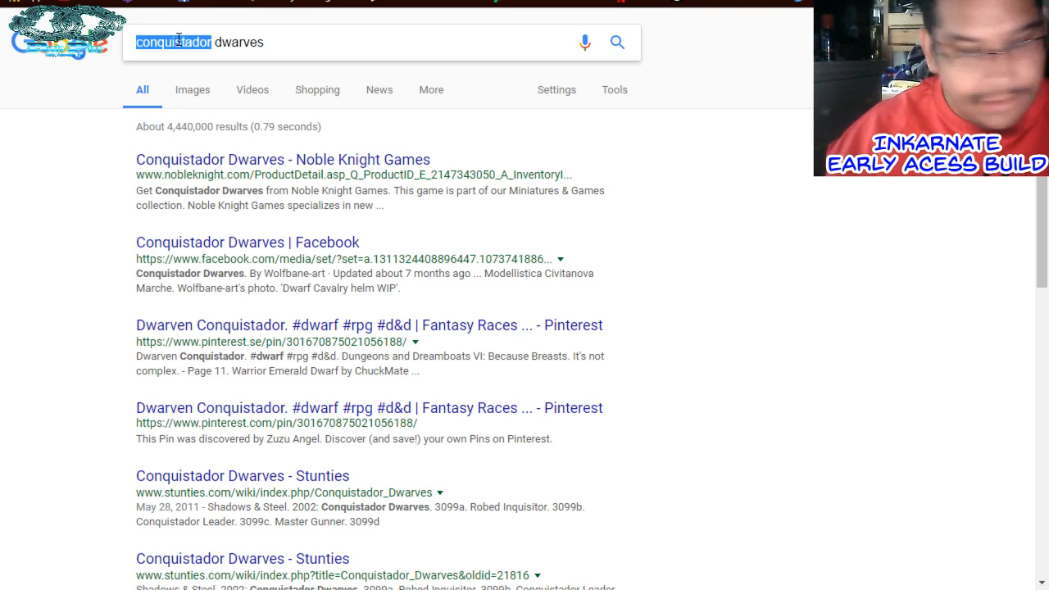
pyautogui.click(185, 1)
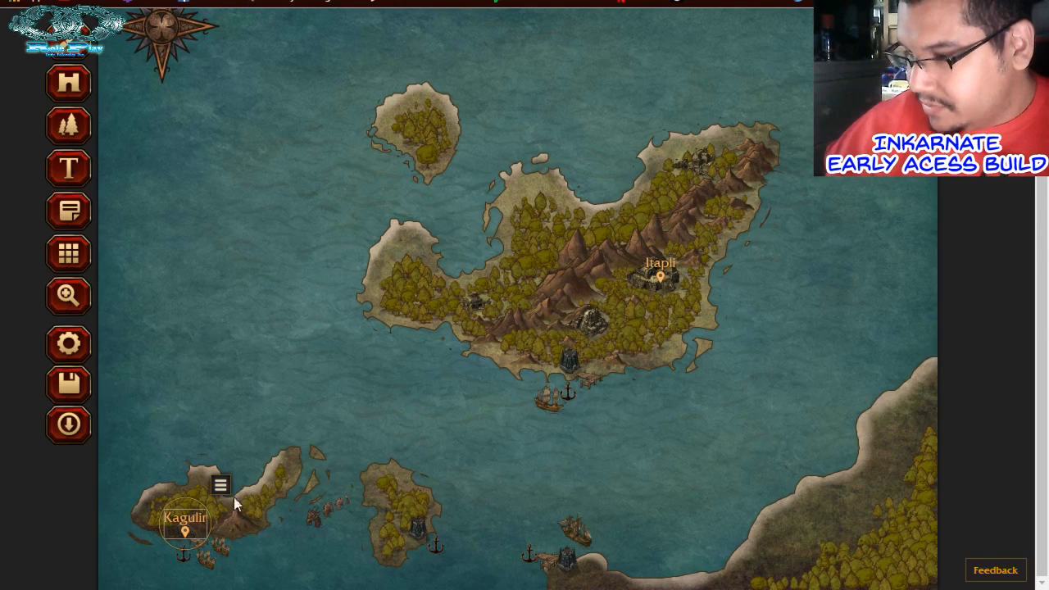
# Replace the misspelled first word of the last line in the Kagulir note with "Conquistador"
pyautogui.click(197, 519)
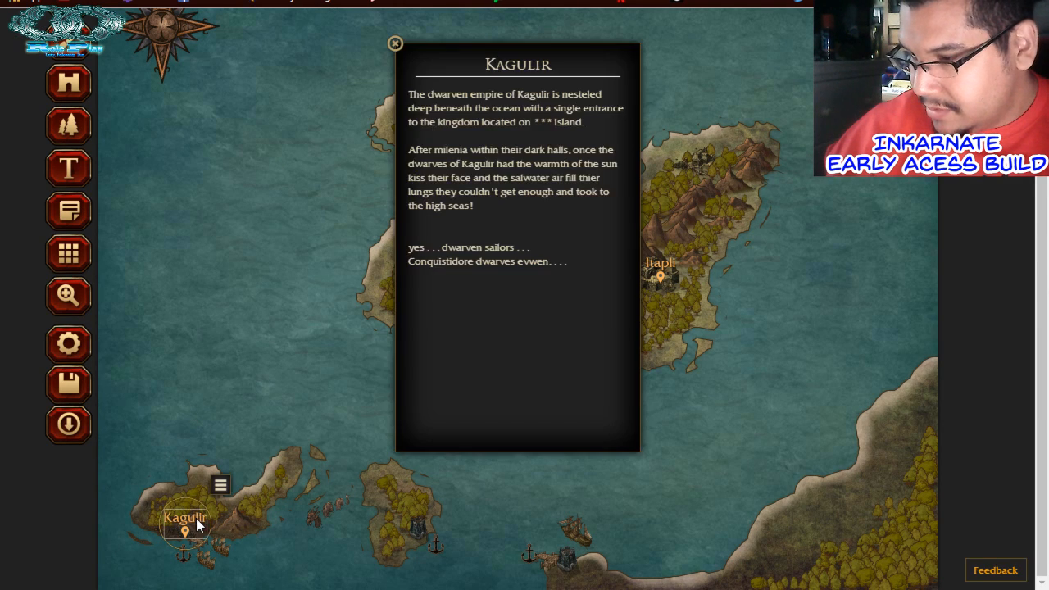
pyautogui.doubleClick(443, 260)
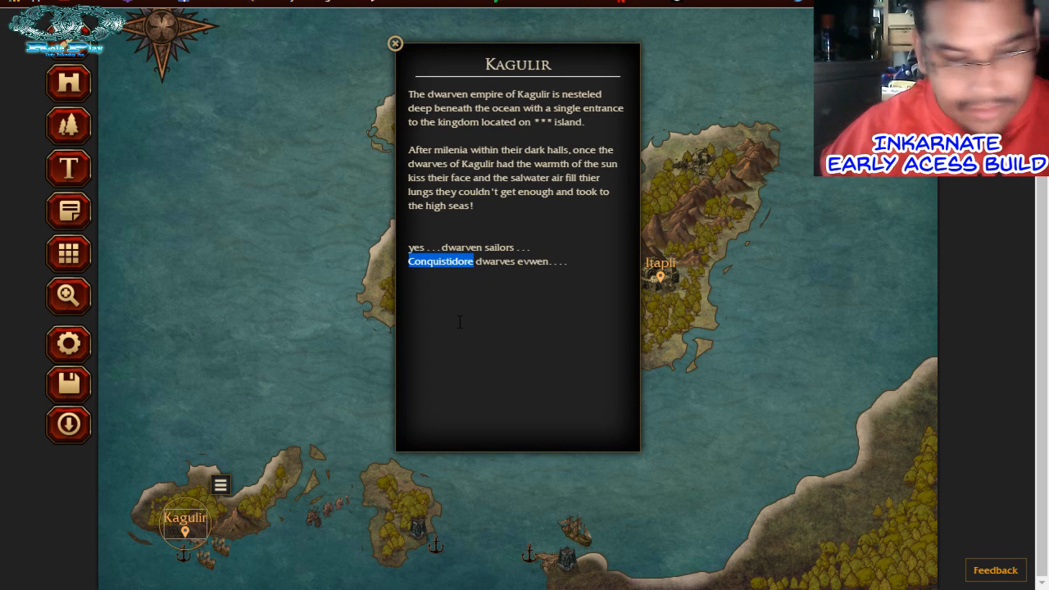
pyautogui.hotkey('ctrl', 'v')
pyautogui.click(408, 259)
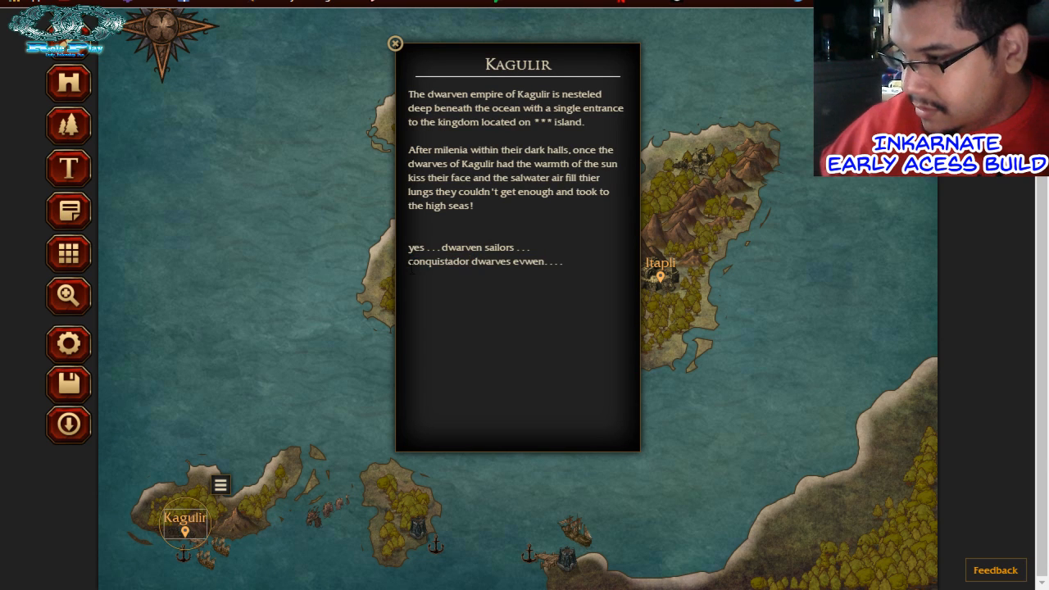
pyautogui.press('Delete')
pyautogui.write('C')
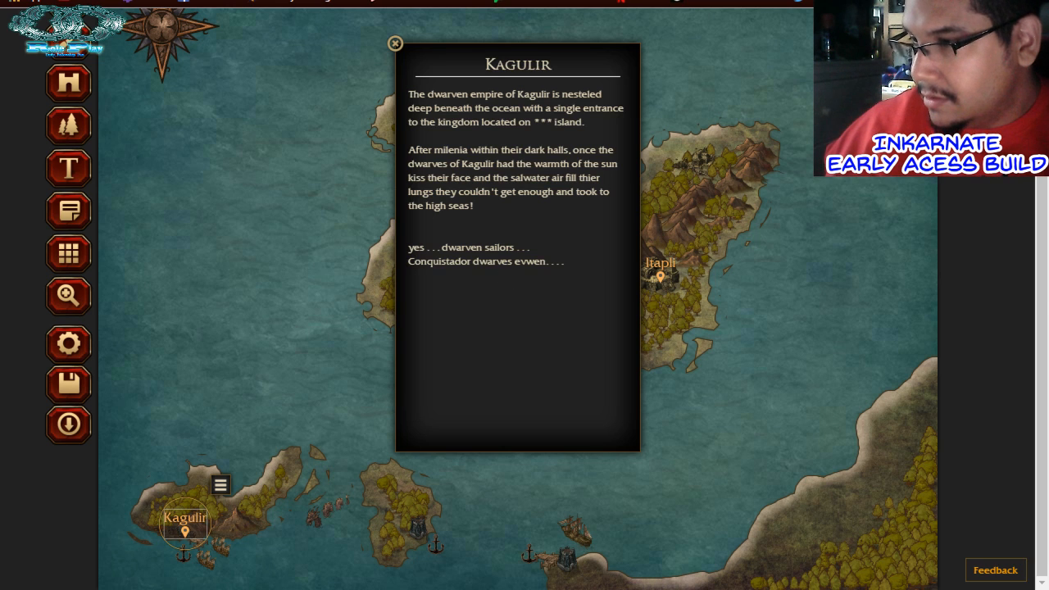
# Switch to the "conquistador dwarves" image results, view the first dwarf picture in a new tab, and return to the Inkarnate map
pyautogui.click(328, 0)
pyautogui.click(215, 92)
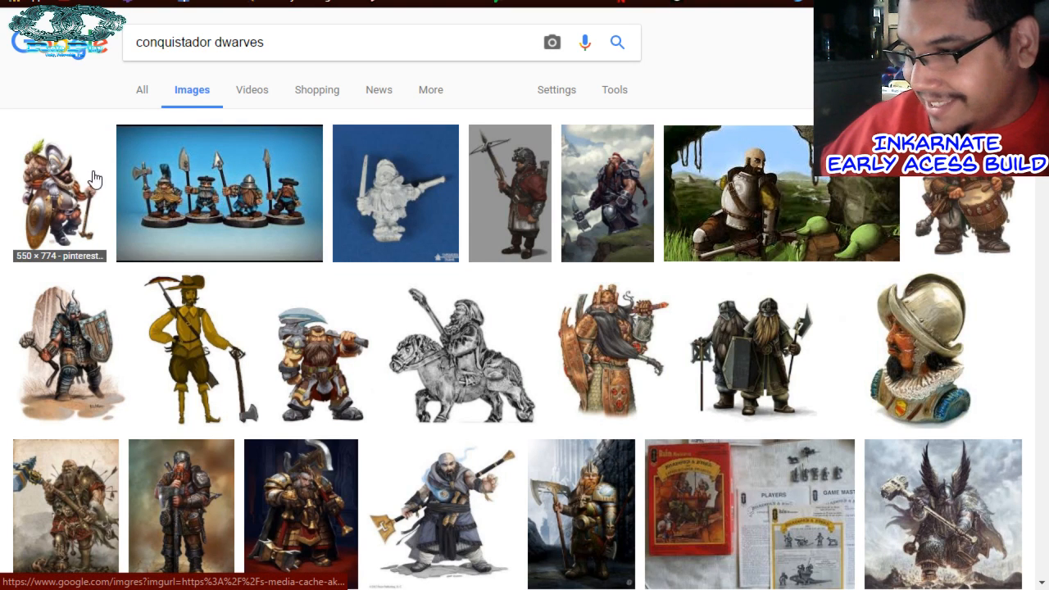
pyautogui.rightClick(53, 192)
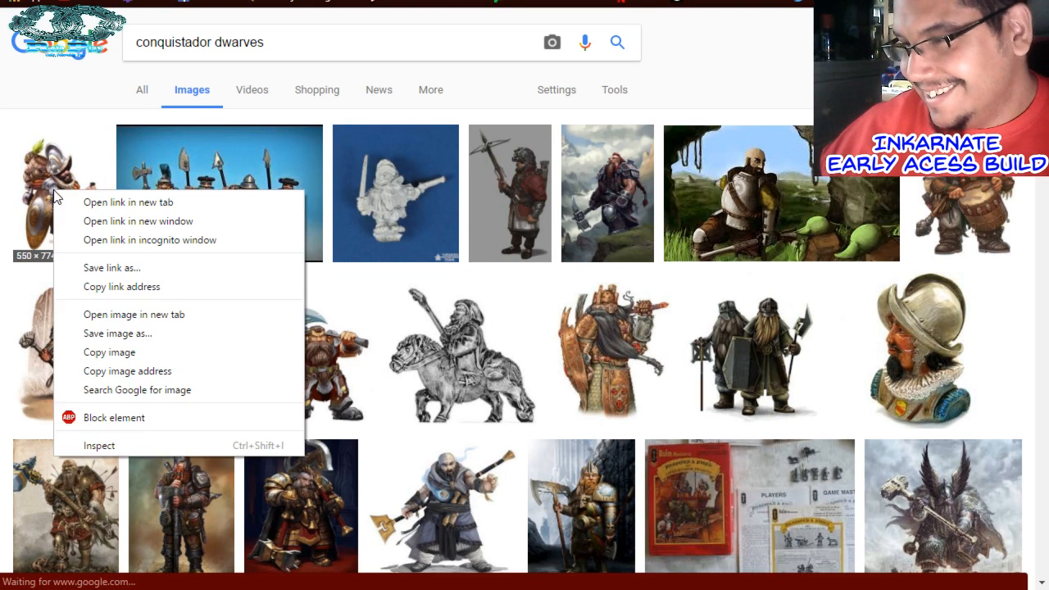
pyautogui.click(83, 203)
pyautogui.click(524, 0)
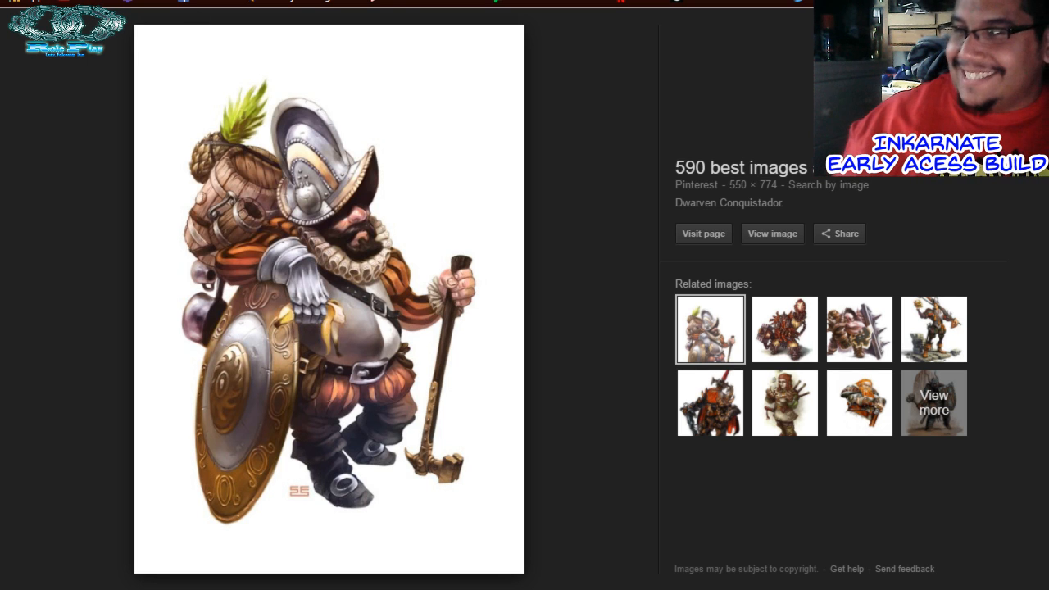
pyautogui.click(173, 2)
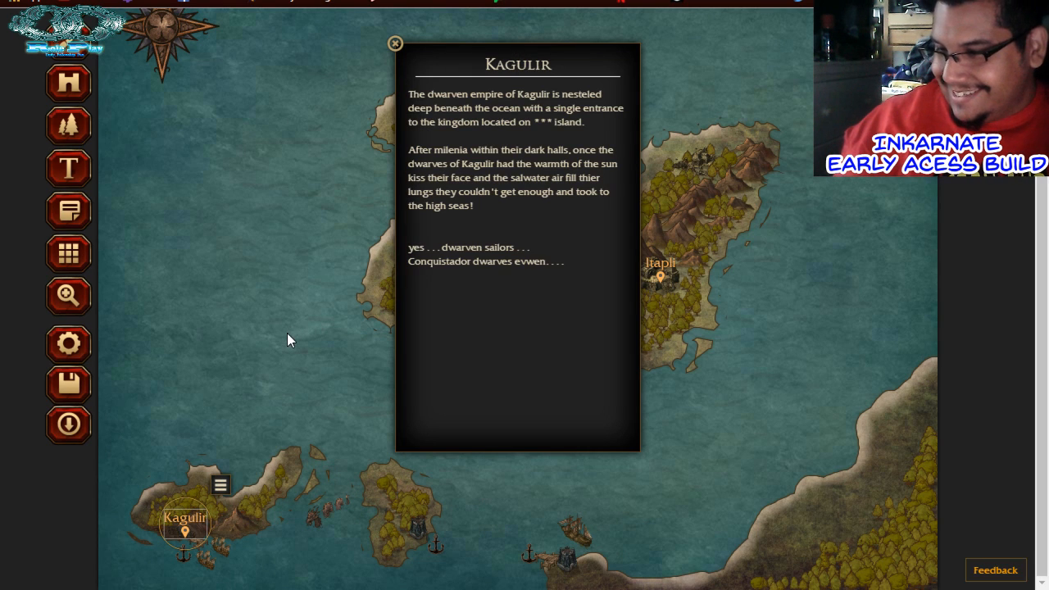
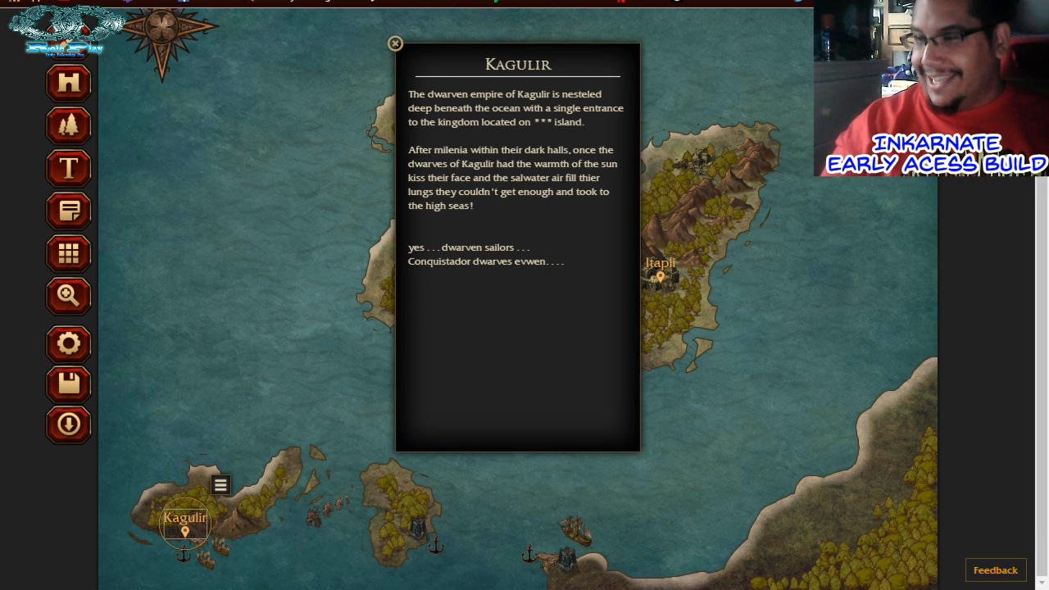
pyautogui.hotkey('ctrl', 'Tab')
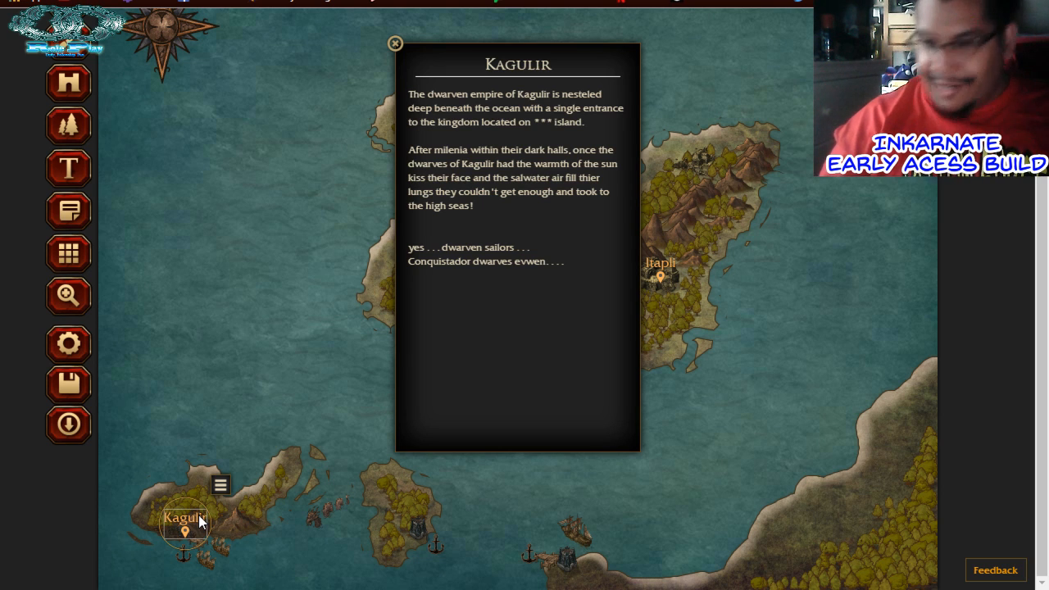
# Close the Kagulir note and activate the Notes tool again
pyautogui.click(395, 44)
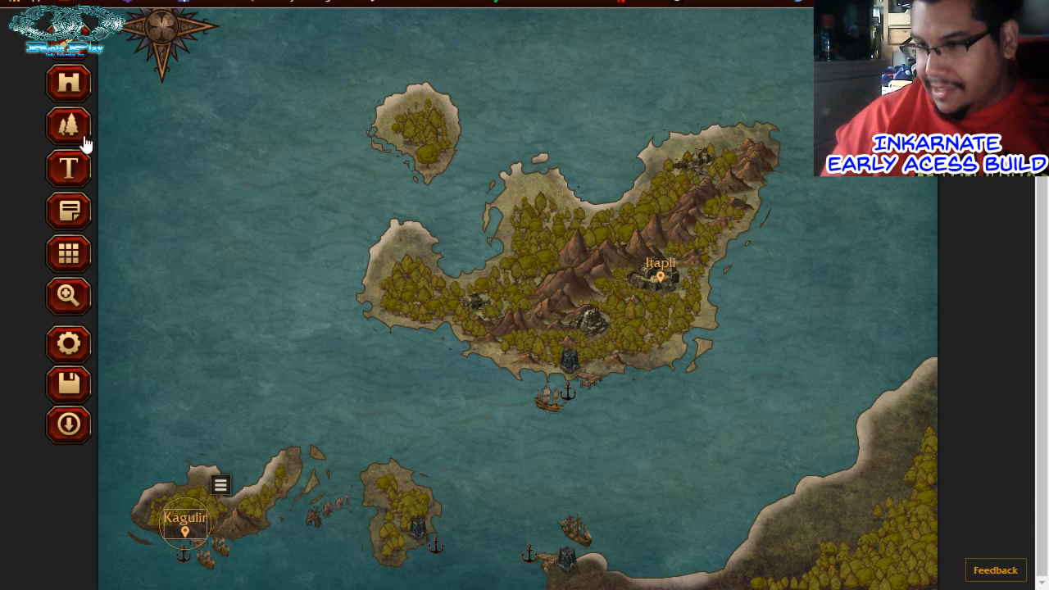
pyautogui.click(73, 51)
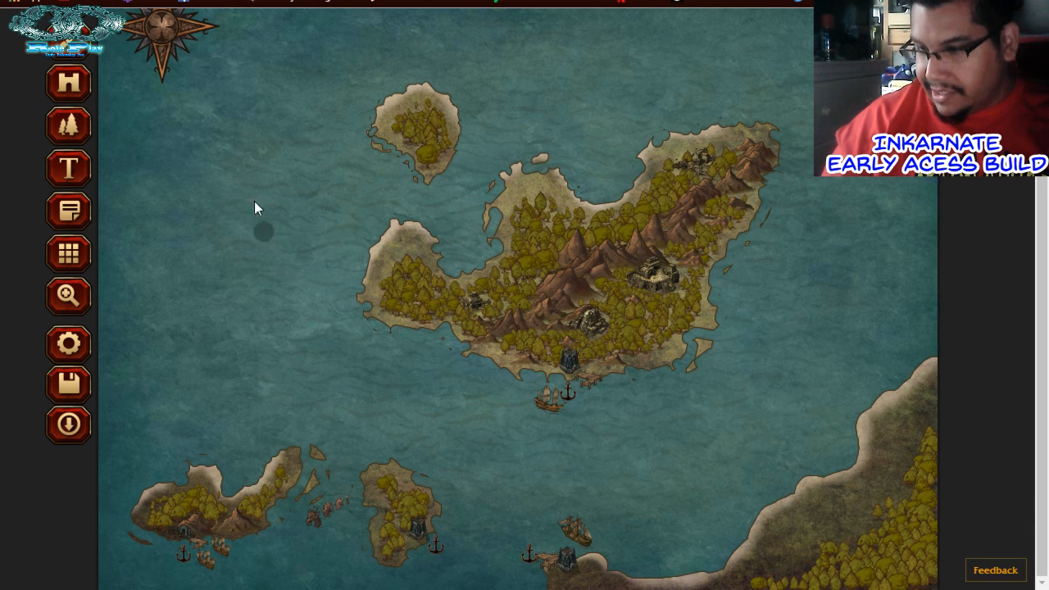
pyautogui.scroll(1, 156, 230)
pyautogui.click(69, 297)
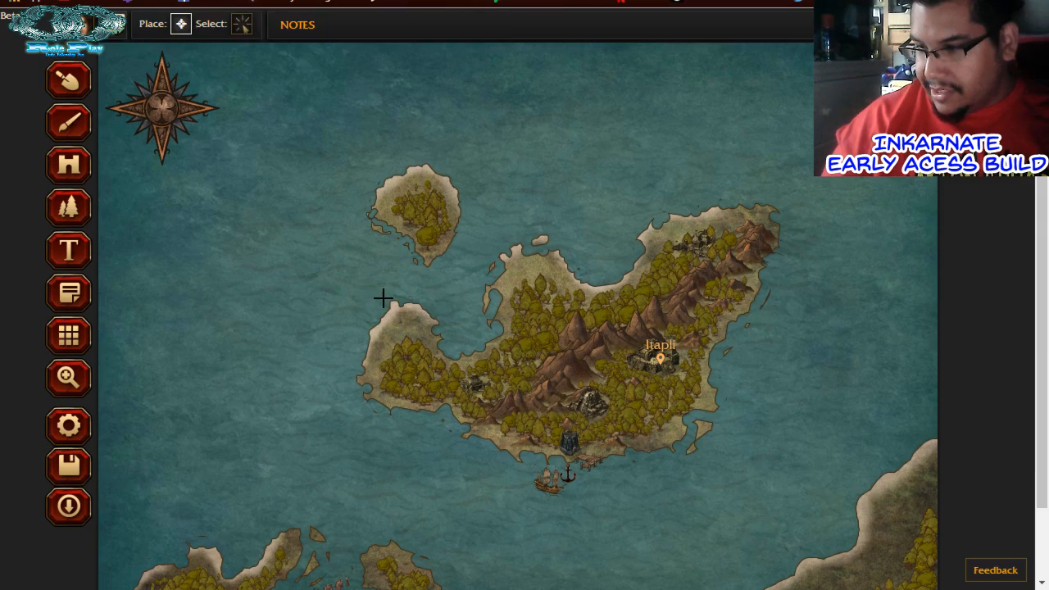
pyautogui.scroll(-1, 377, 299)
pyautogui.scroll(1, 374, 304)
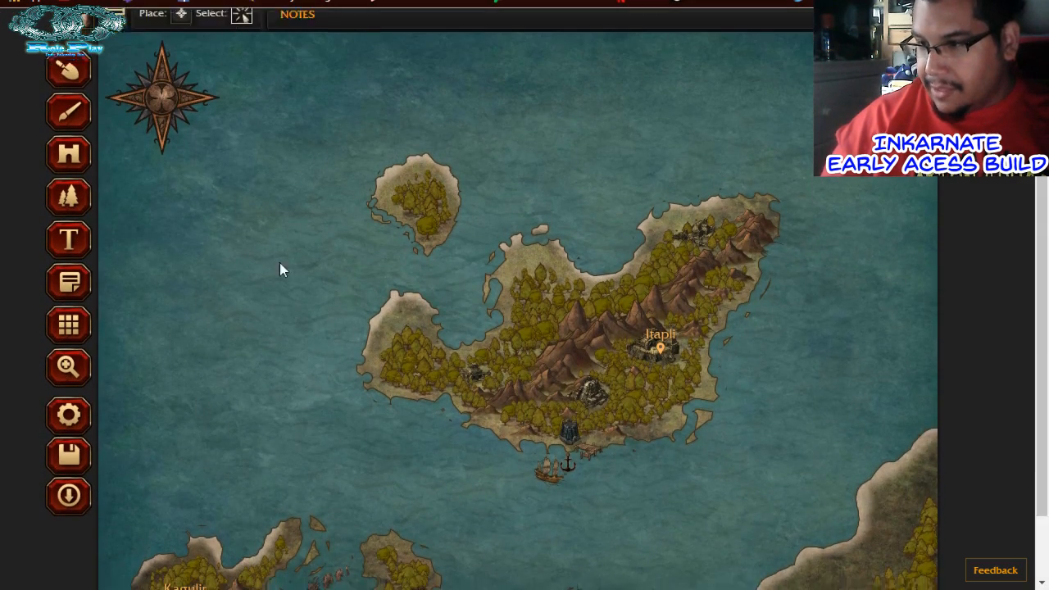
pyautogui.scroll(-1, 256, 334)
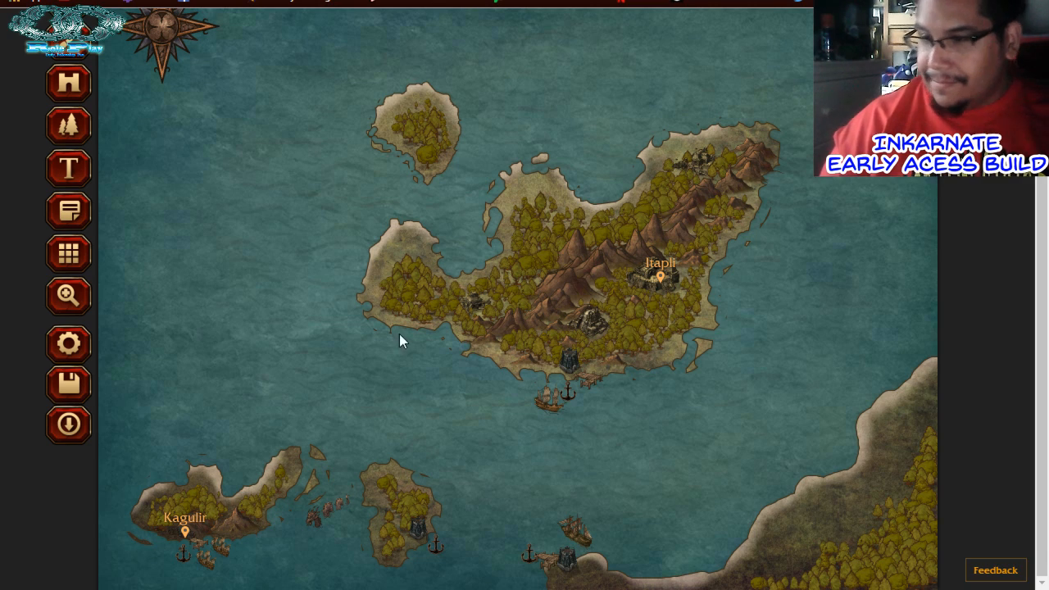
pyautogui.scroll(1, 457, 379)
pyautogui.scroll(-1, 459, 379)
pyautogui.scroll(1, 441, 379)
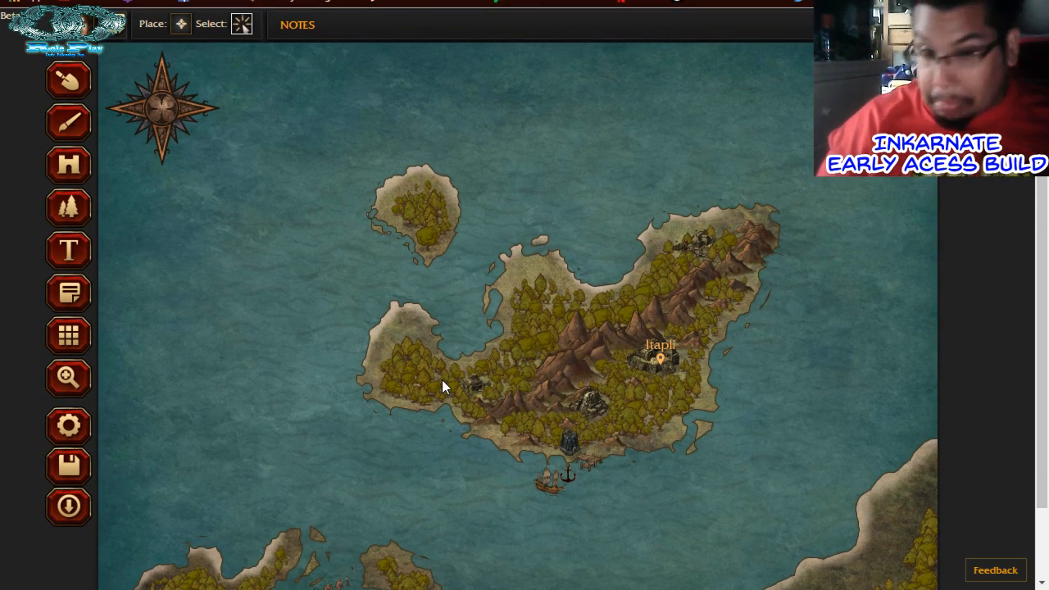
pyautogui.scroll(-1, 442, 387)
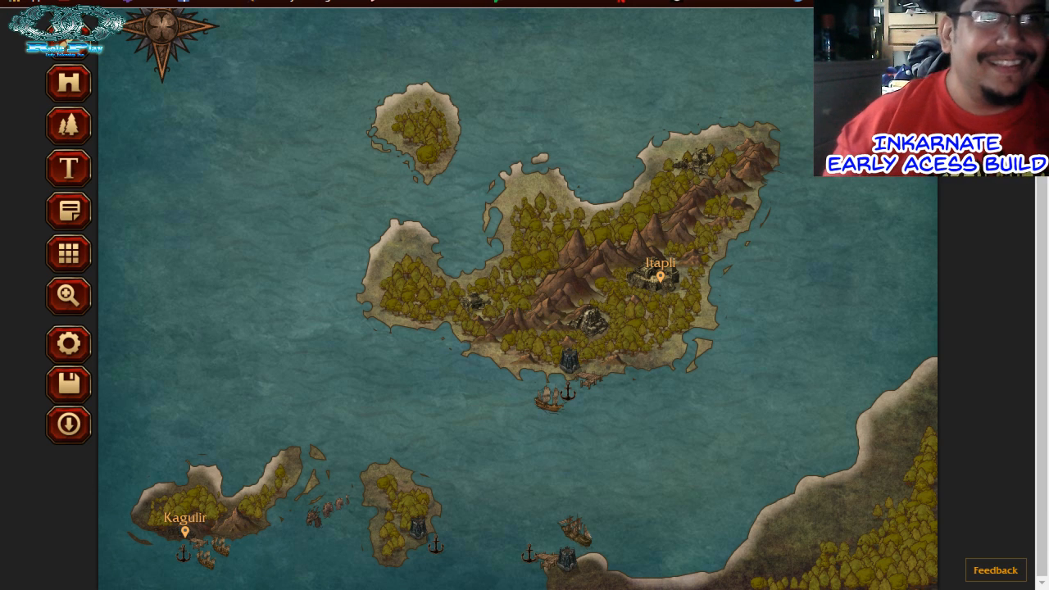
# Reopen the Kagulir note to review its text, and close it
pyautogui.click(182, 523)
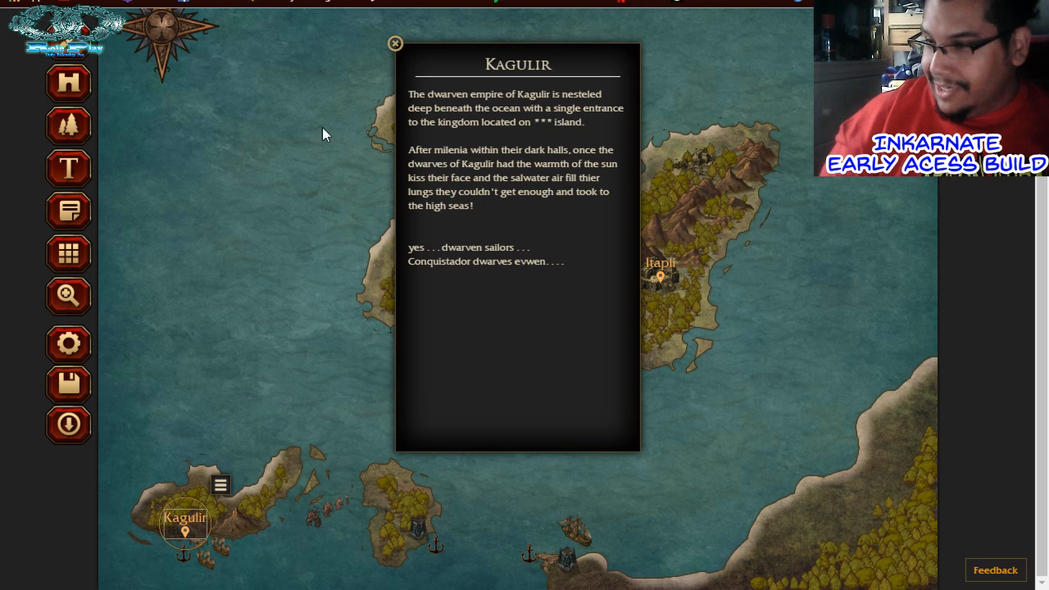
pyautogui.click(395, 45)
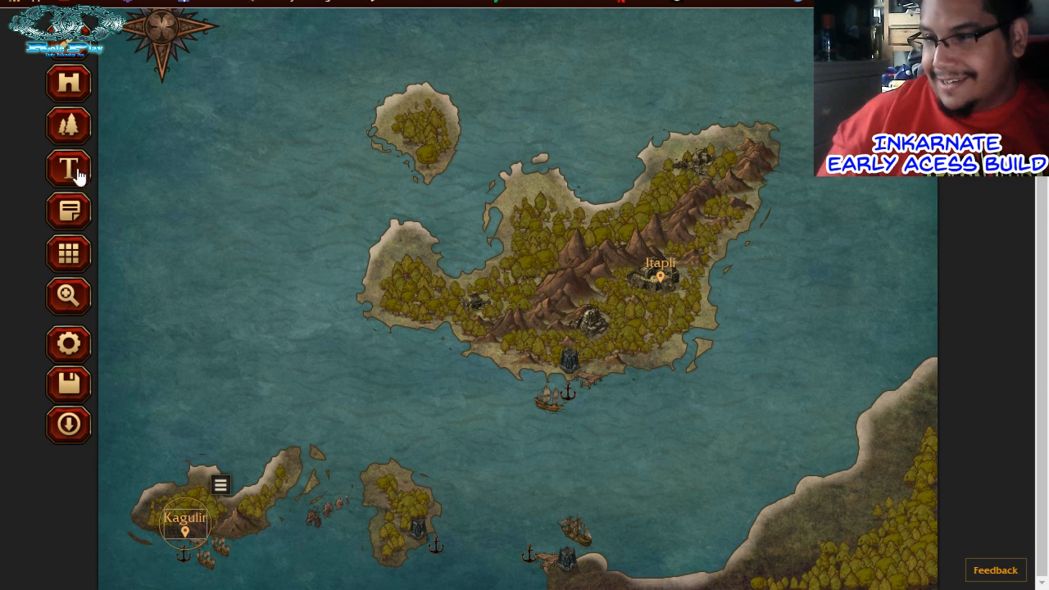
# Place a new note on the fortress of the small island east of Kagulir and title it "Thessasia"
pyautogui.scroll(1, 188, 272)
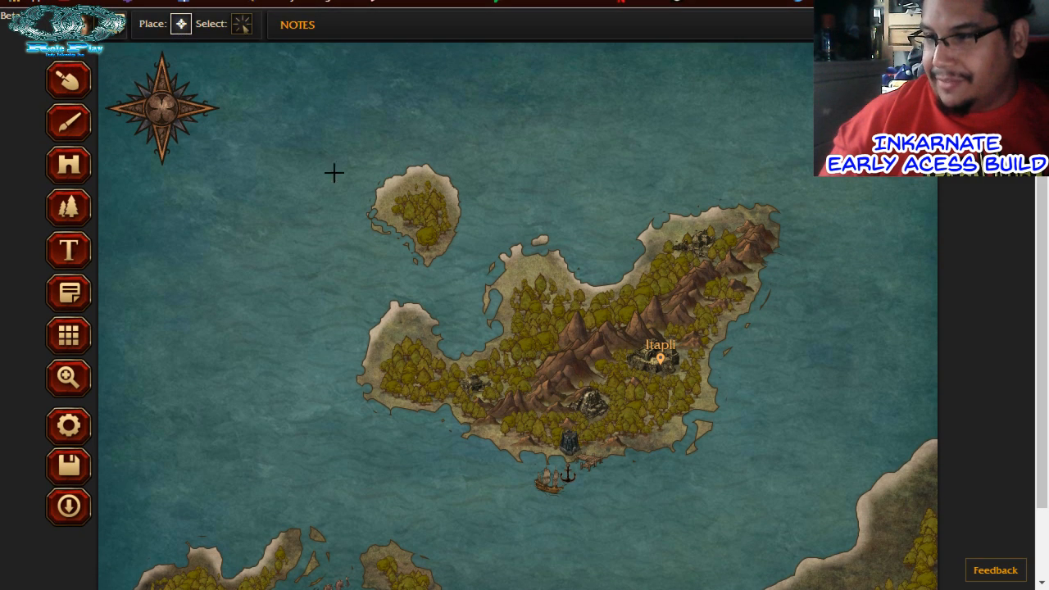
pyautogui.scroll(-1, 361, 270)
pyautogui.click(419, 525)
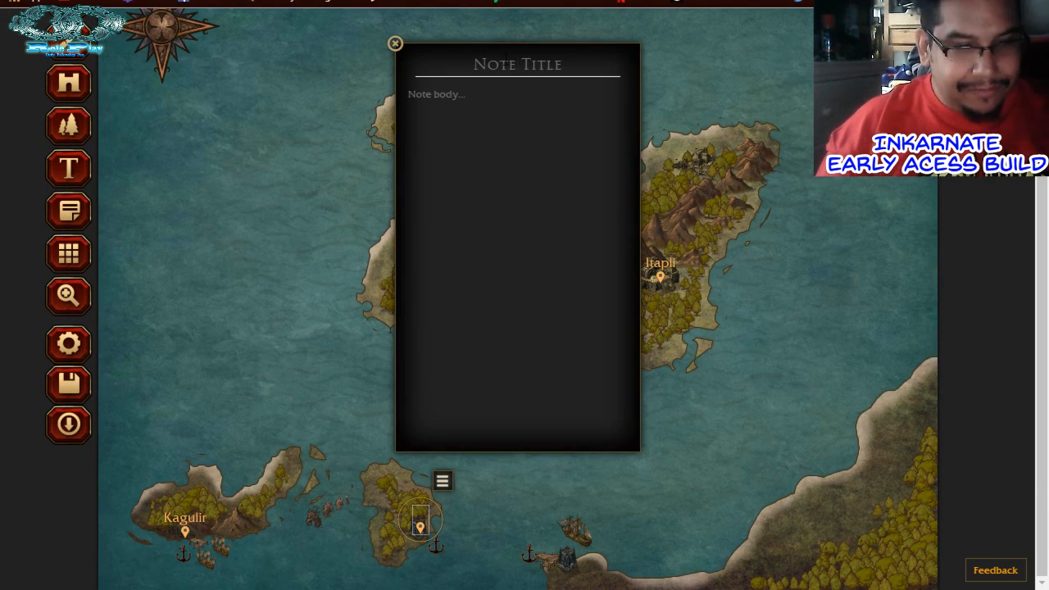
pyautogui.click(506, 58)
pyautogui.write('Thessasia')
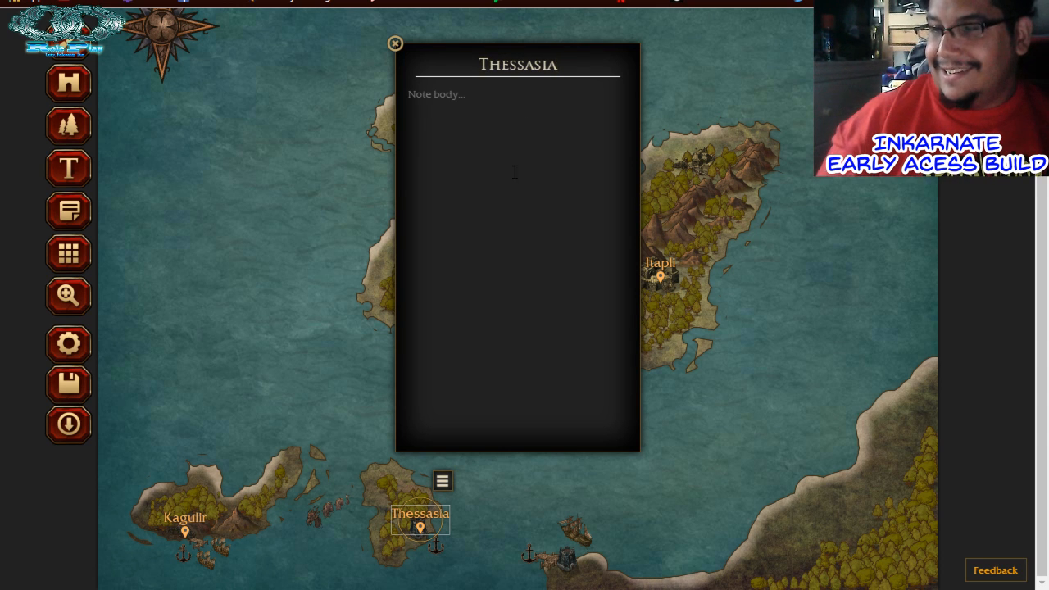
# Write "the first port of call founded by the Kalulir dwarves." in the body of the Thessasia note
pyautogui.click(482, 94)
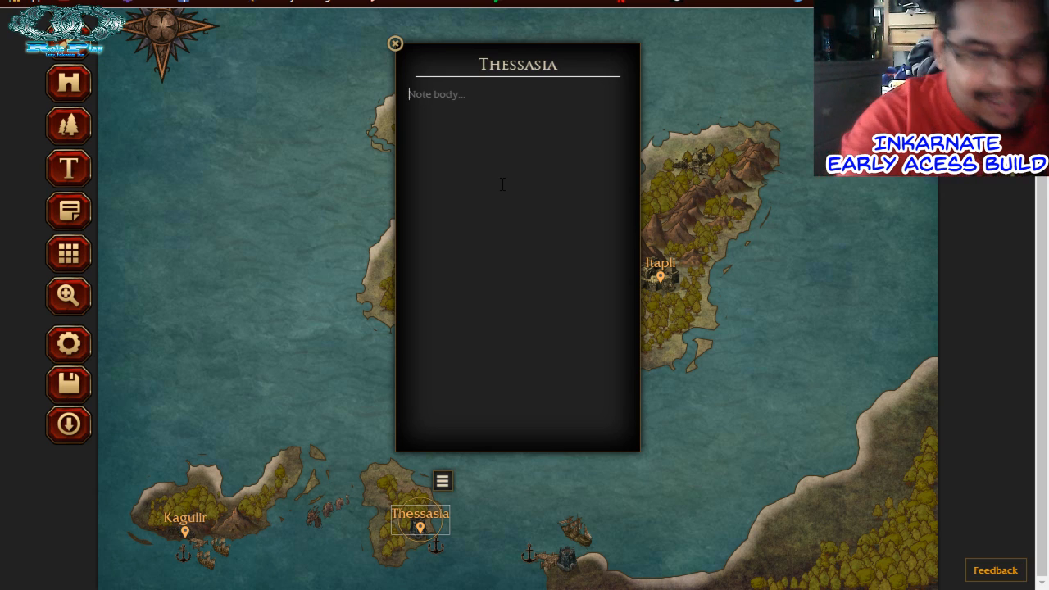
pyautogui.write('the first ')
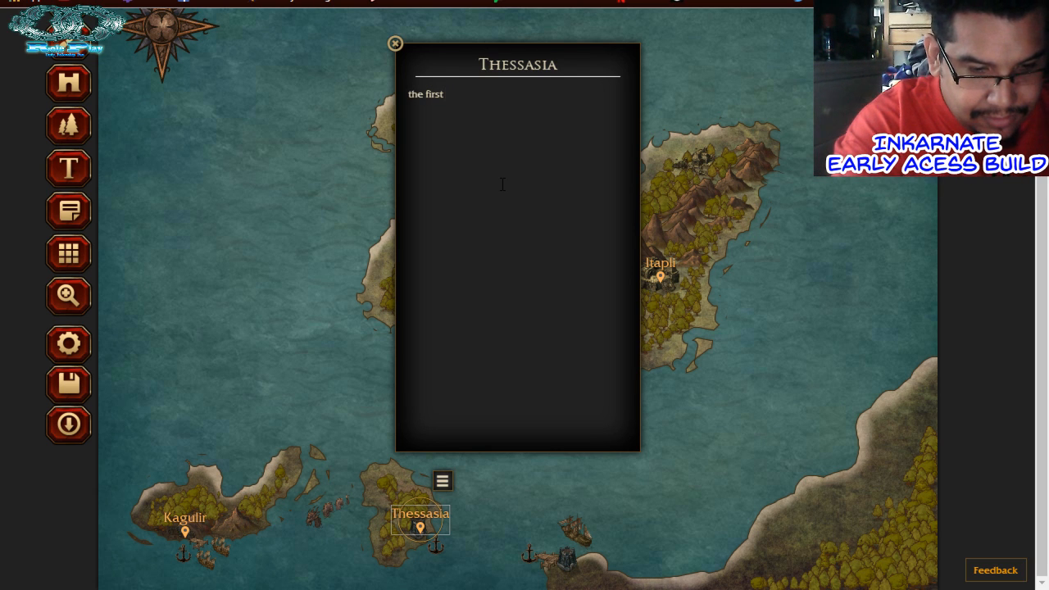
pyautogui.write('port o')
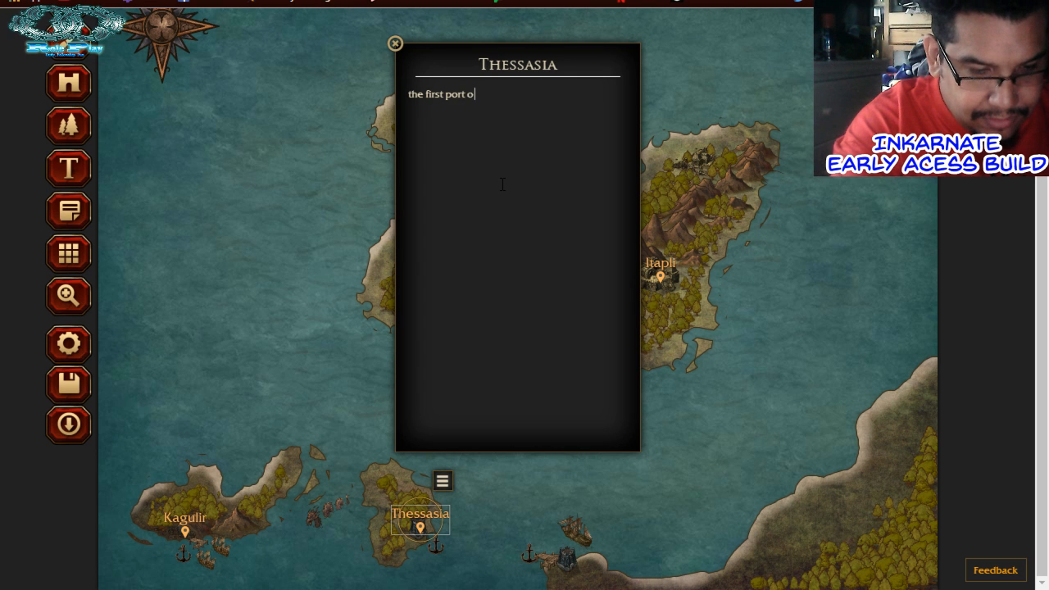
pyautogui.write('f call')
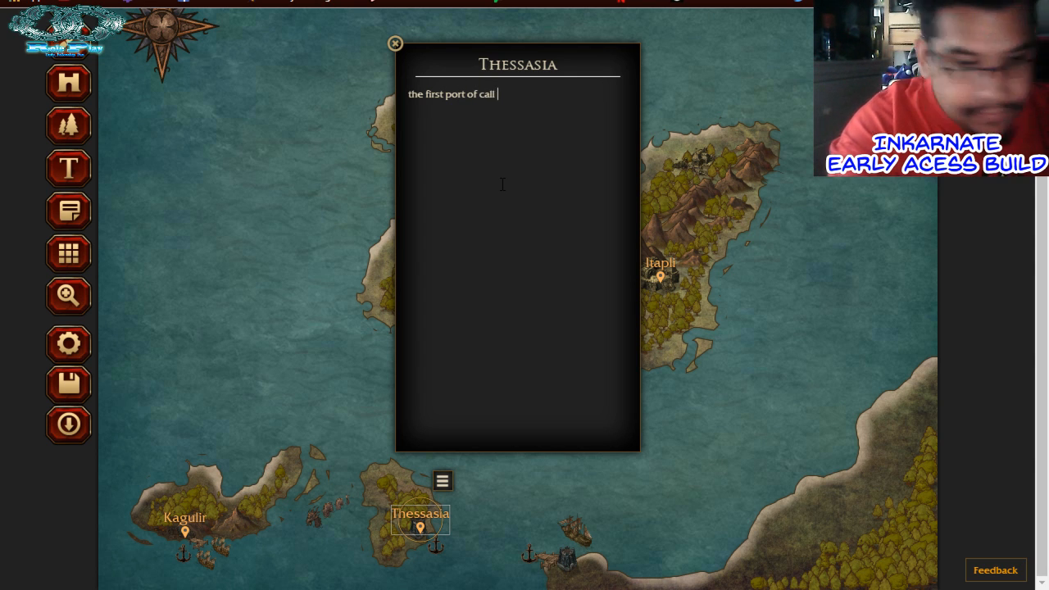
pyautogui.write(' founded b')
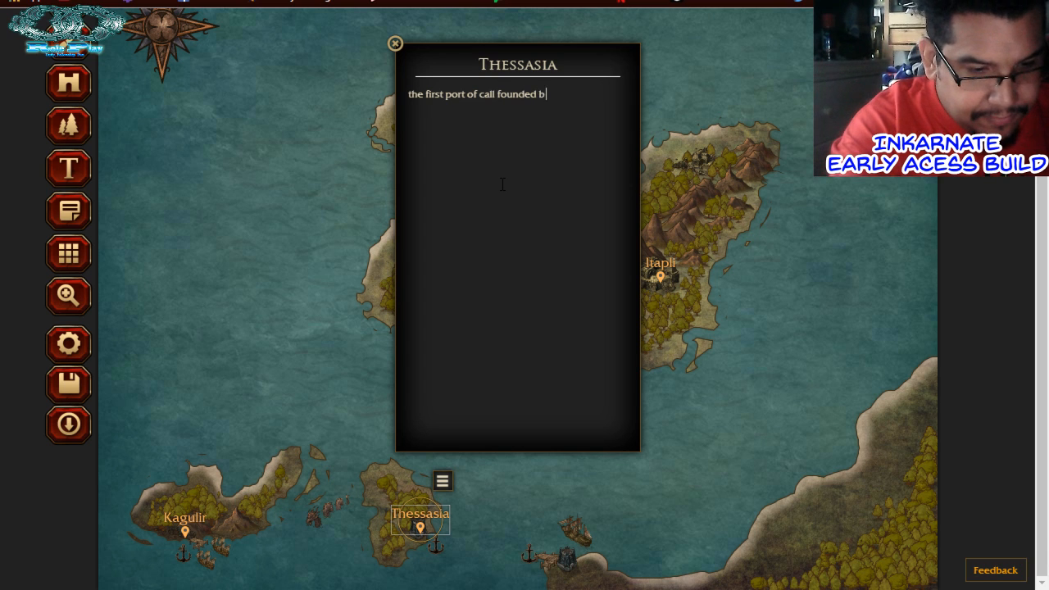
pyautogui.write('y the Kal')
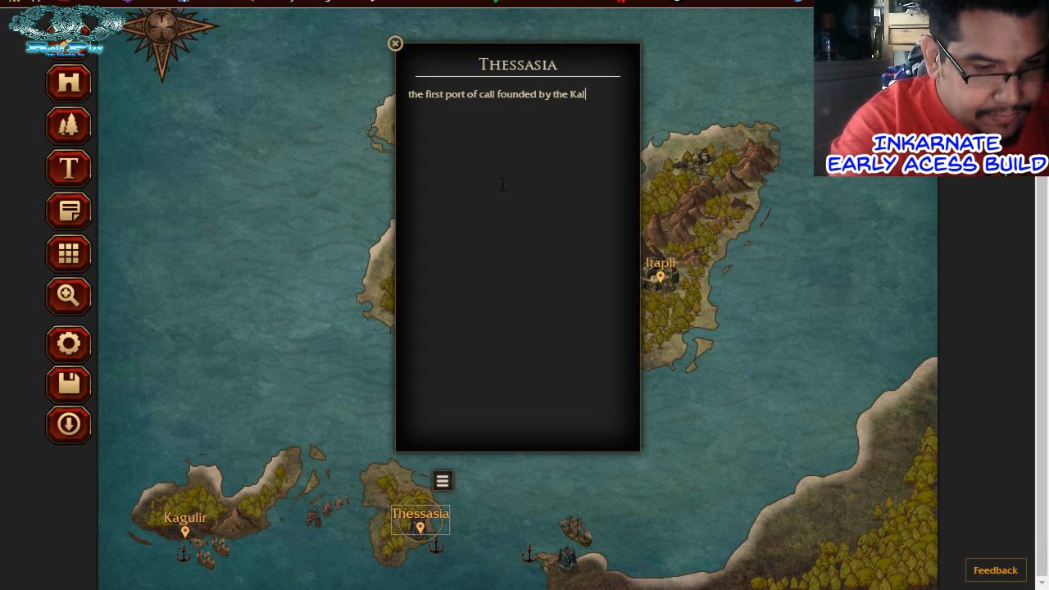
pyautogui.write('ulir dw')
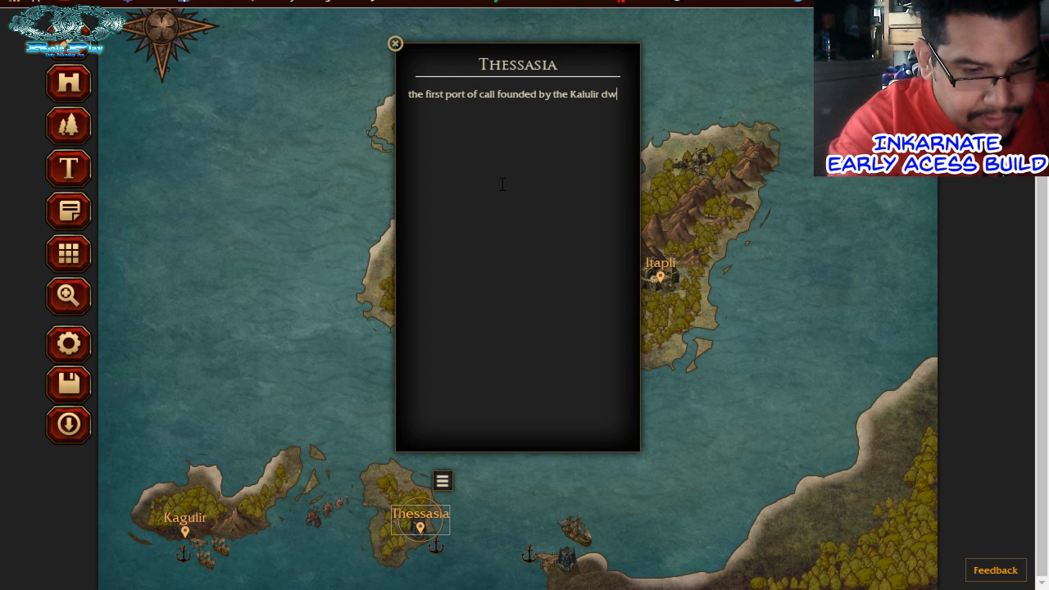
pyautogui.write('arves')
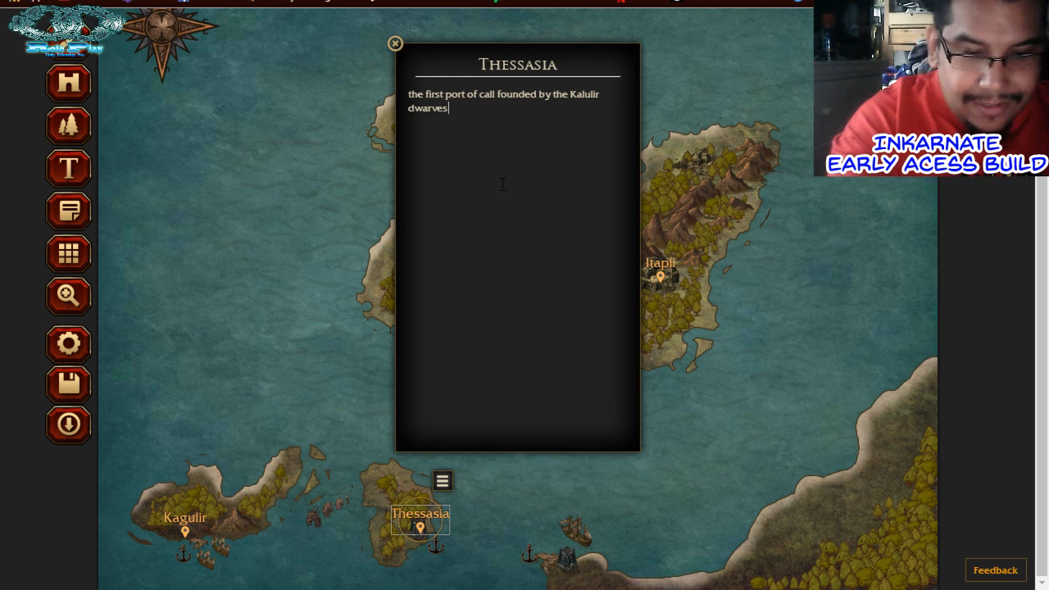
pyautogui.write('.')
# Add a second paragraph to the Thessasia note, "and at this point thier society began diverging from thier ancient underground heritage . .?", and close it
pyautogui.press('Return')
pyautogui.press('Return')
pyautogui.write('thi')
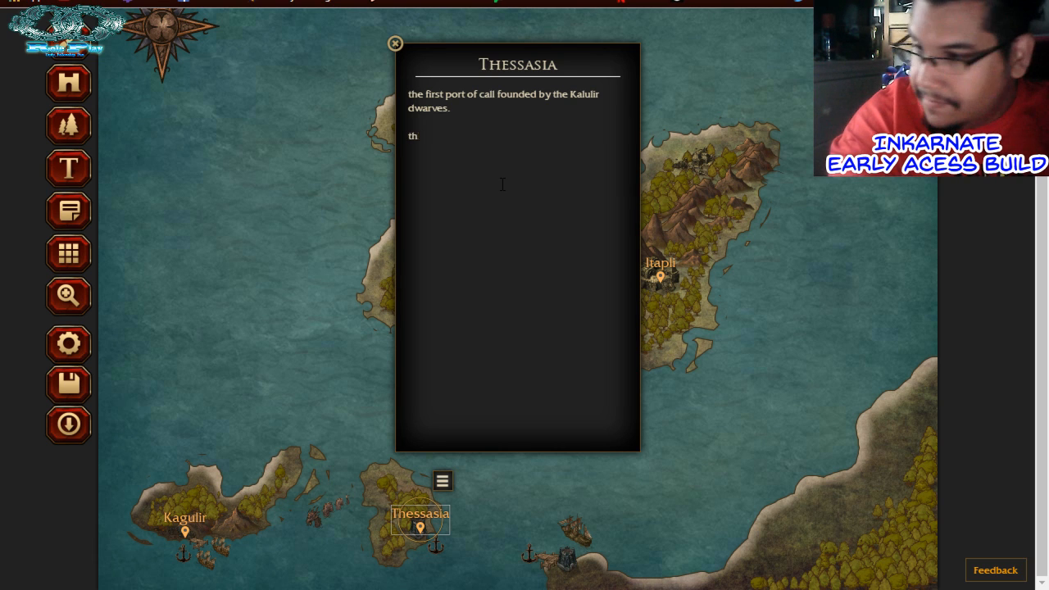
pyautogui.press('BackSpace')
pyautogui.press('BackSpace')
pyautogui.write('and at ')
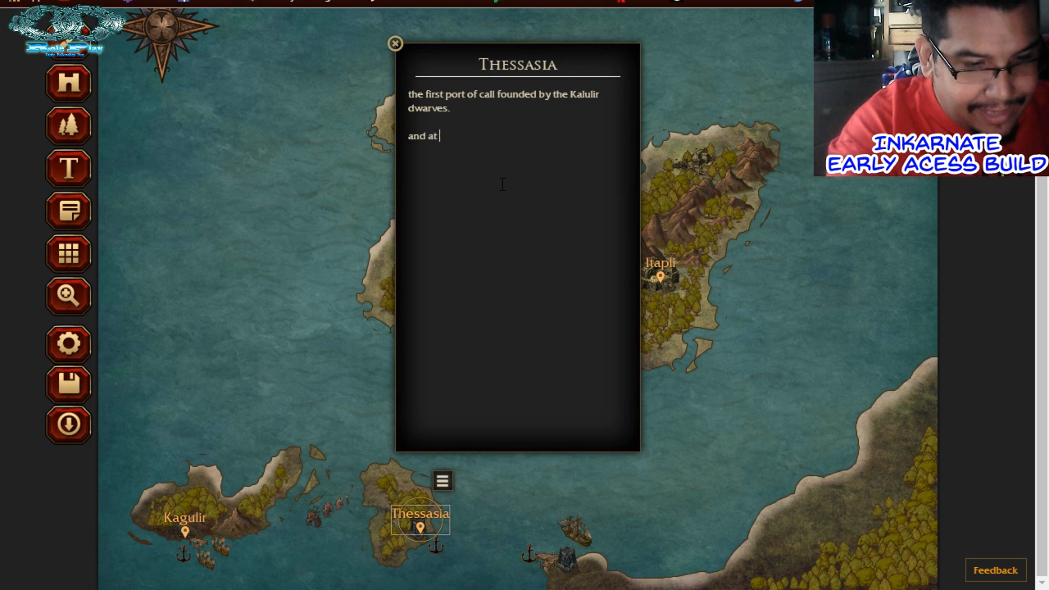
pyautogui.write('this ')
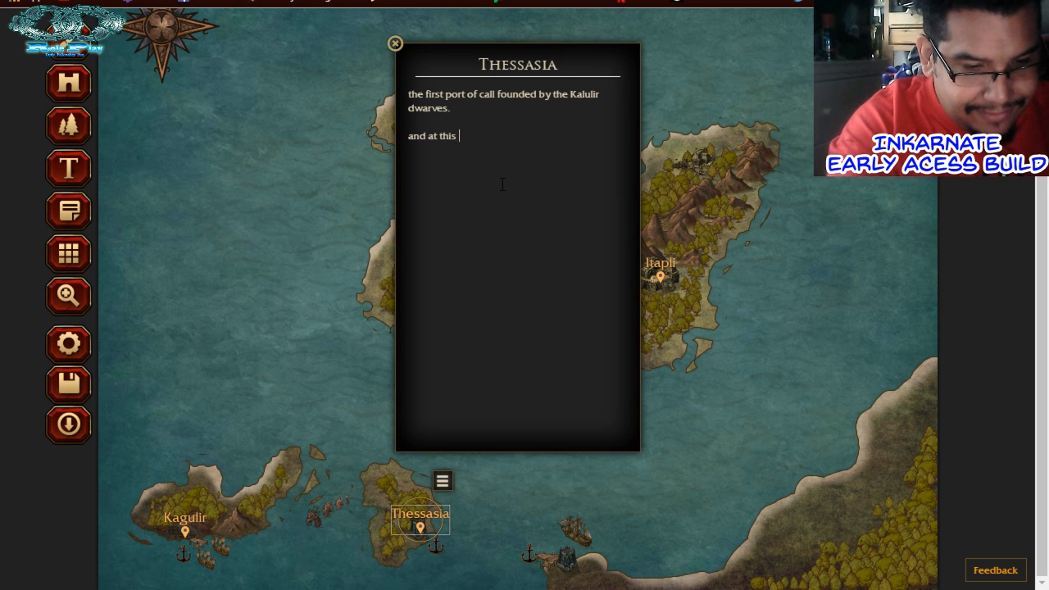
pyautogui.write('point ')
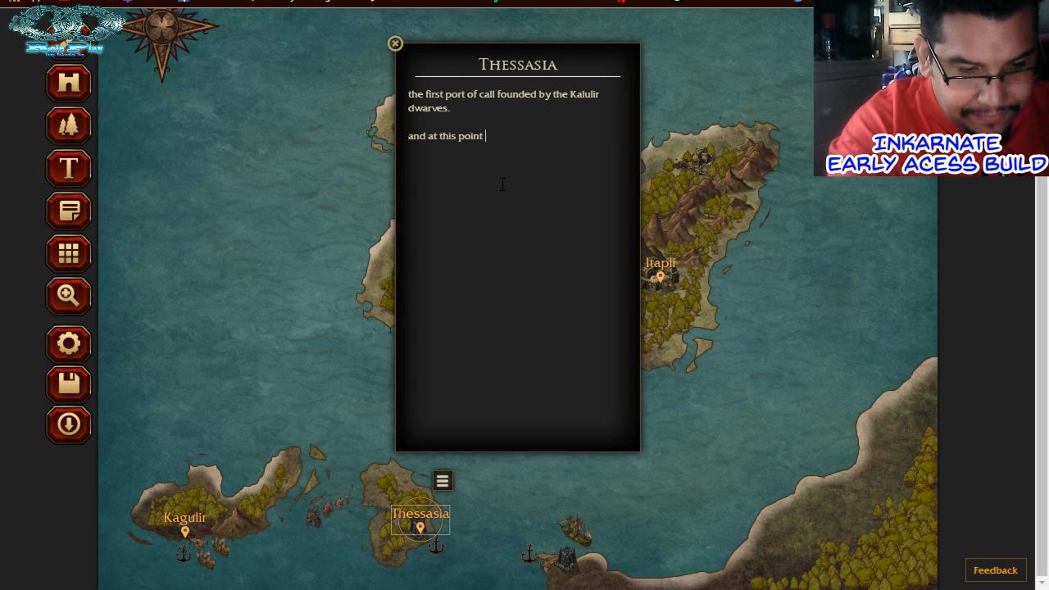
pyautogui.write('thier so')
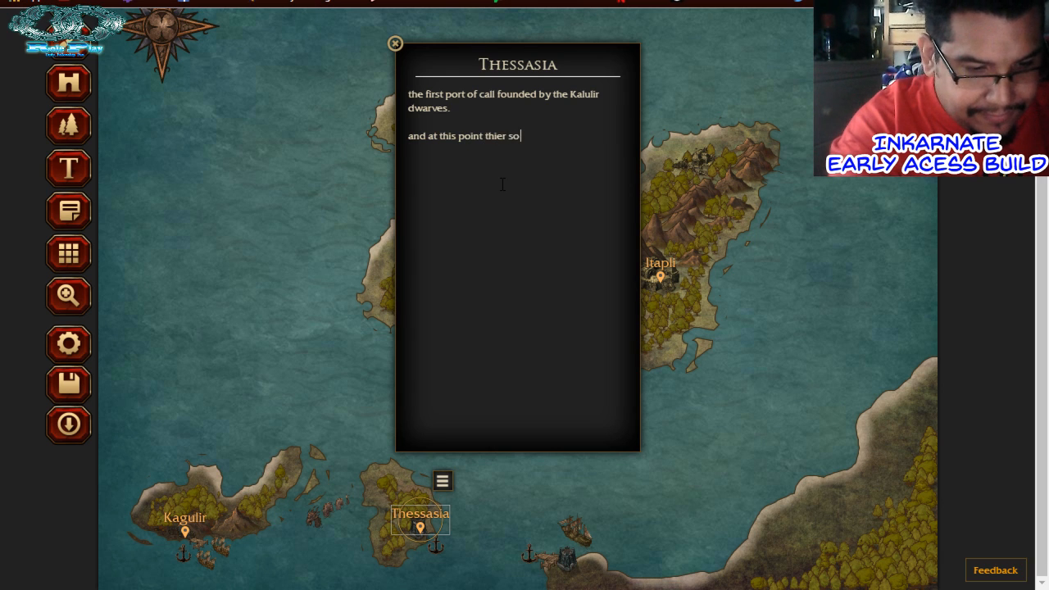
pyautogui.write('ciety beg')
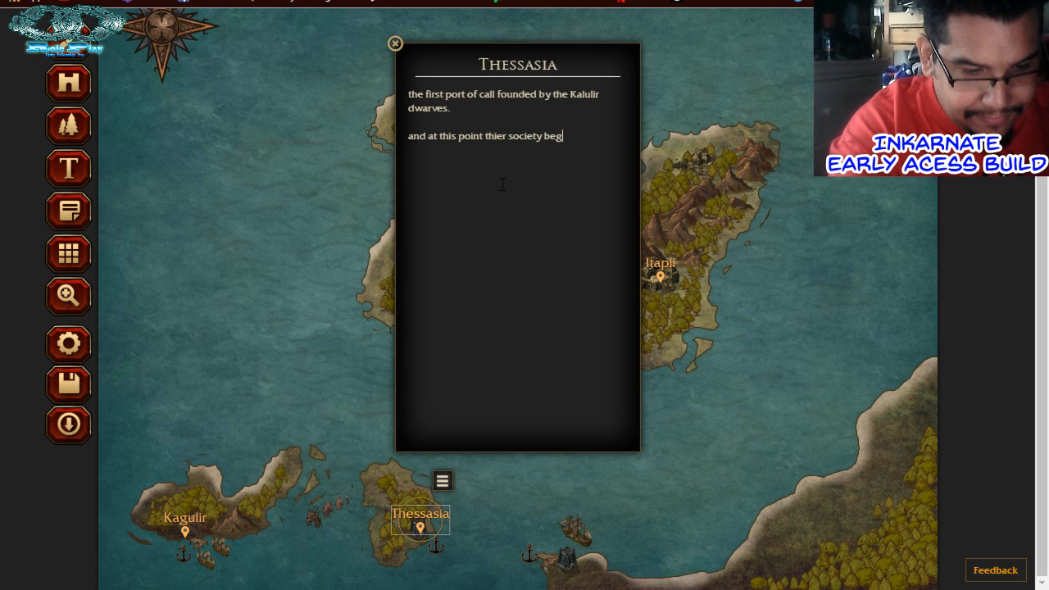
pyautogui.write('an diverg')
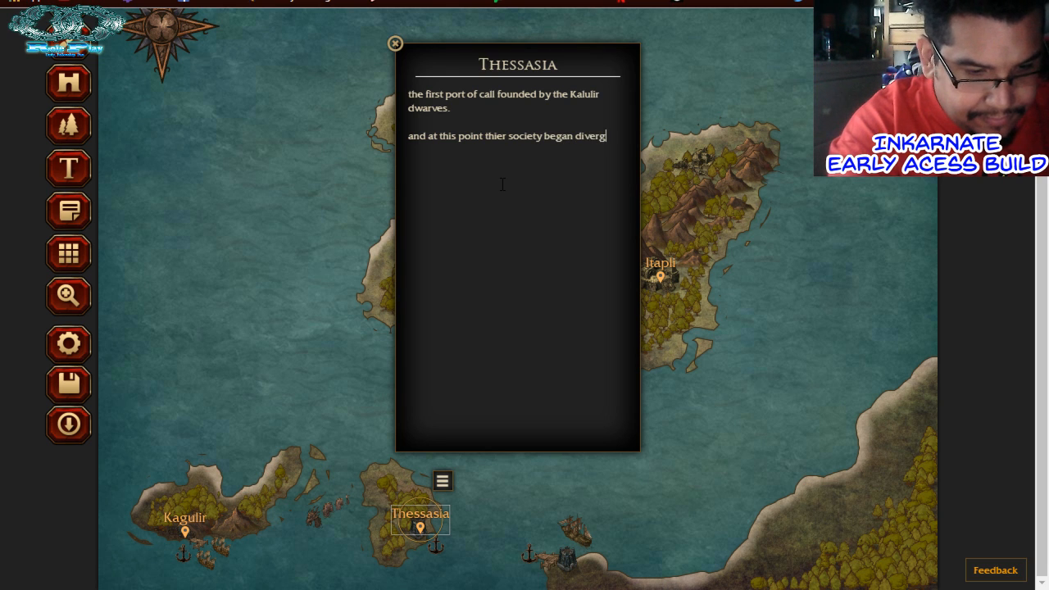
pyautogui.write('ing from th')
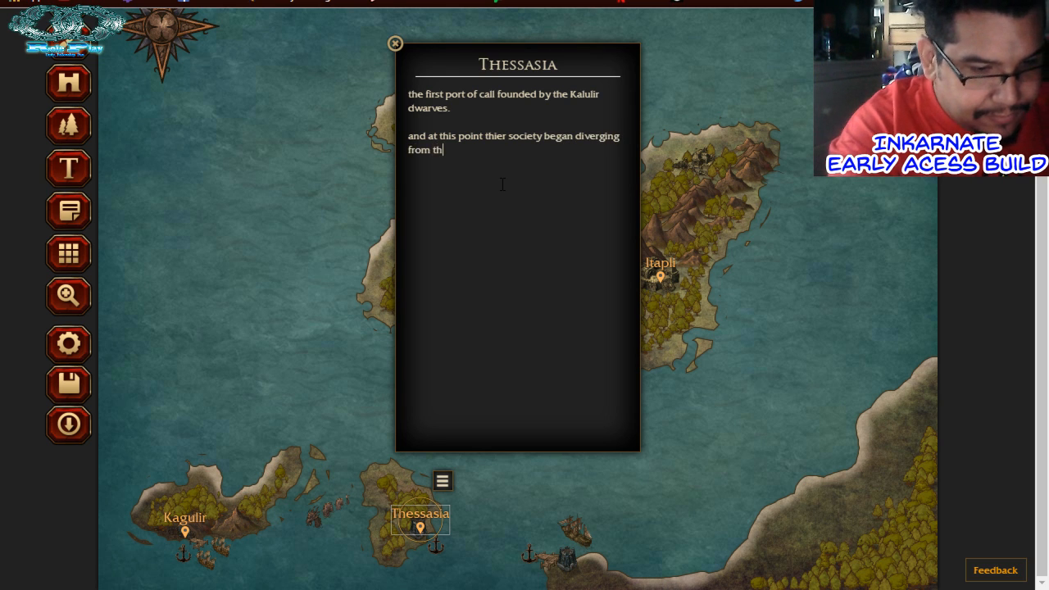
pyautogui.write('ier ancien')
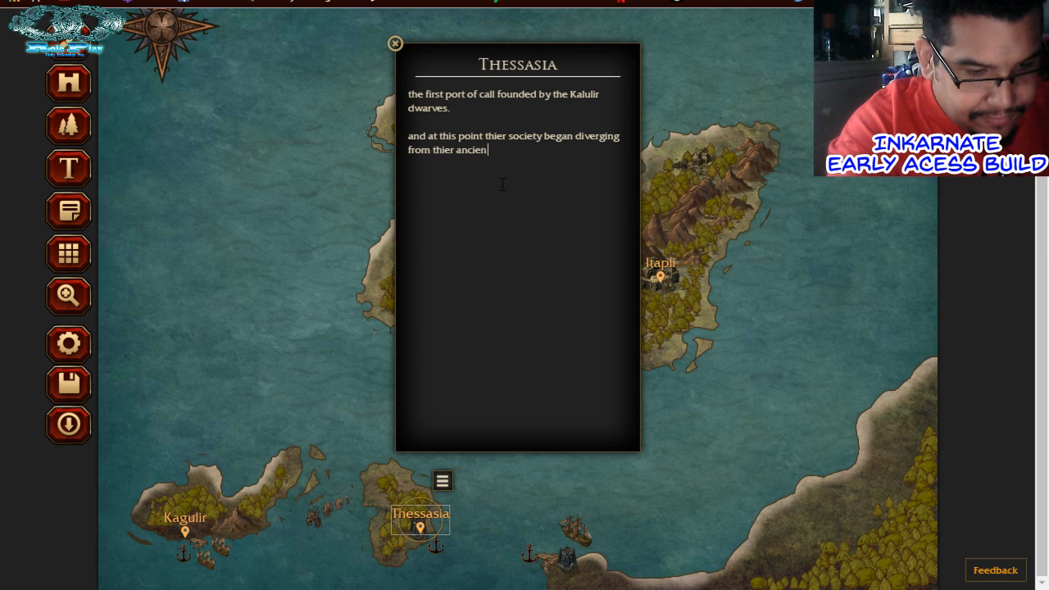
pyautogui.write('t undergrou')
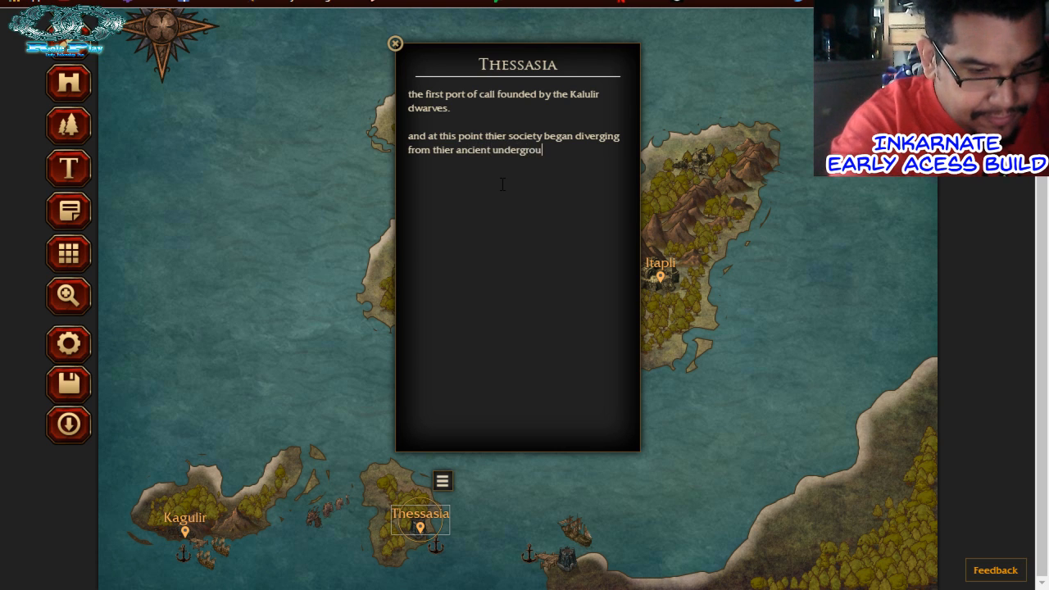
pyautogui.write('nd herit')
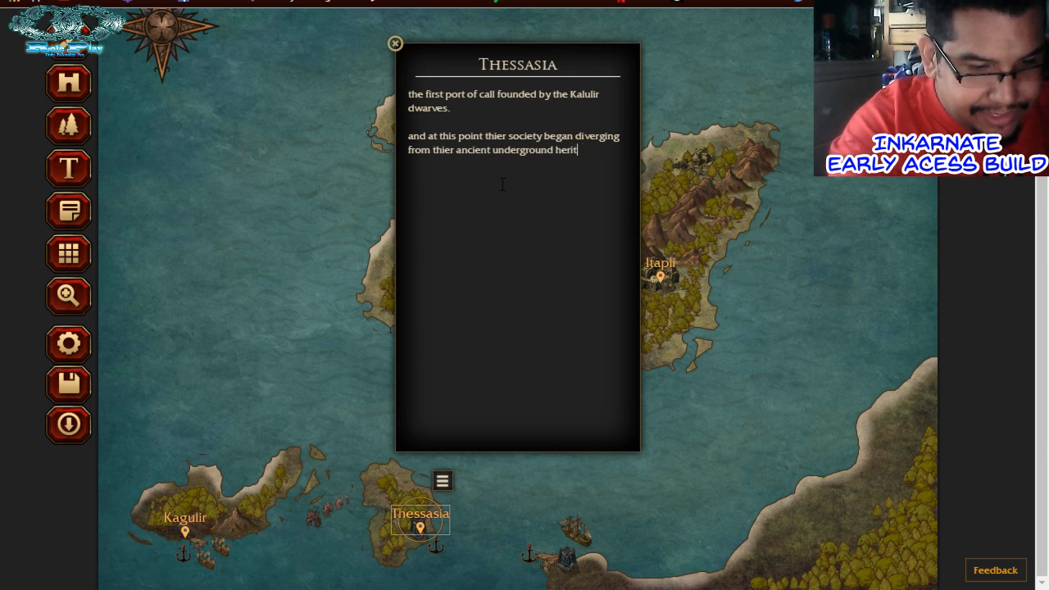
pyautogui.write('age . .?')
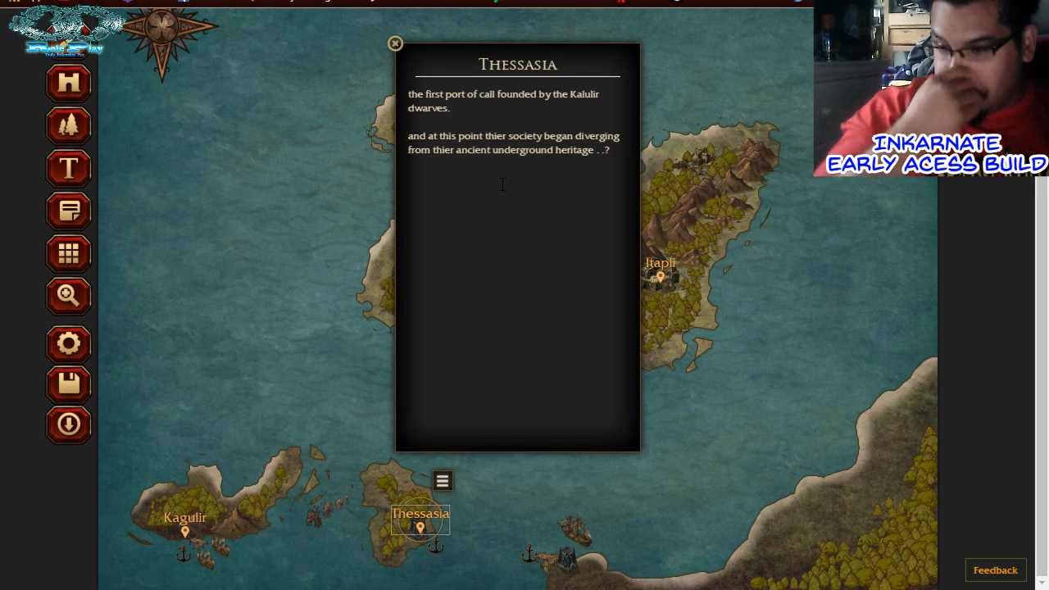
pyautogui.click(395, 42)
# Reopen the Kagulir note and add at its end "ka-gulir, ka meaning 'of the house of Kaduul' and gulir meaning 'of inifinte golden hoards/hordes'?"
pyautogui.scroll(1, 258, 243)
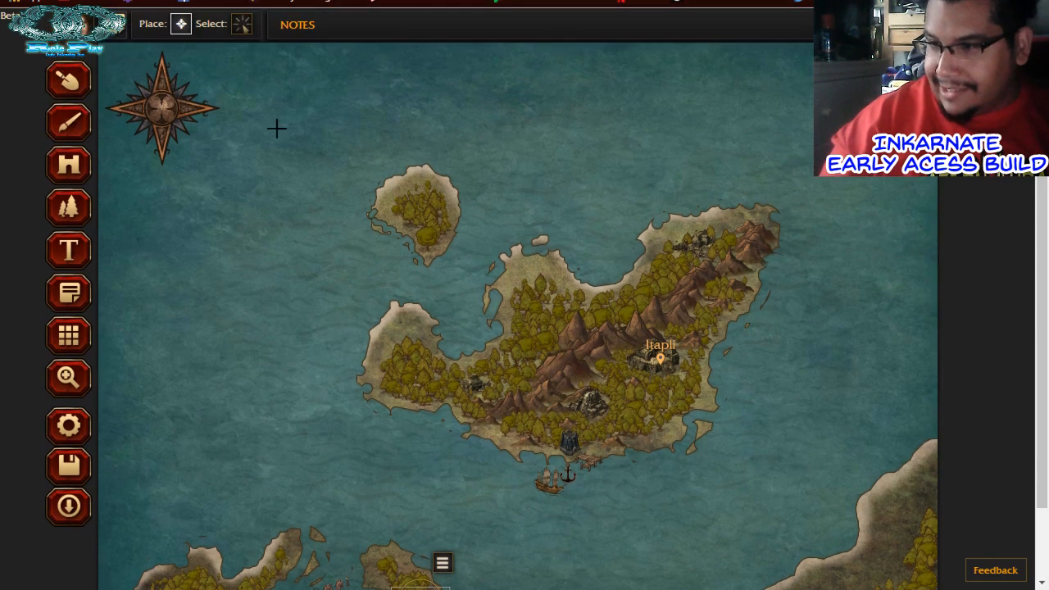
pyautogui.scroll(-1, 269, 313)
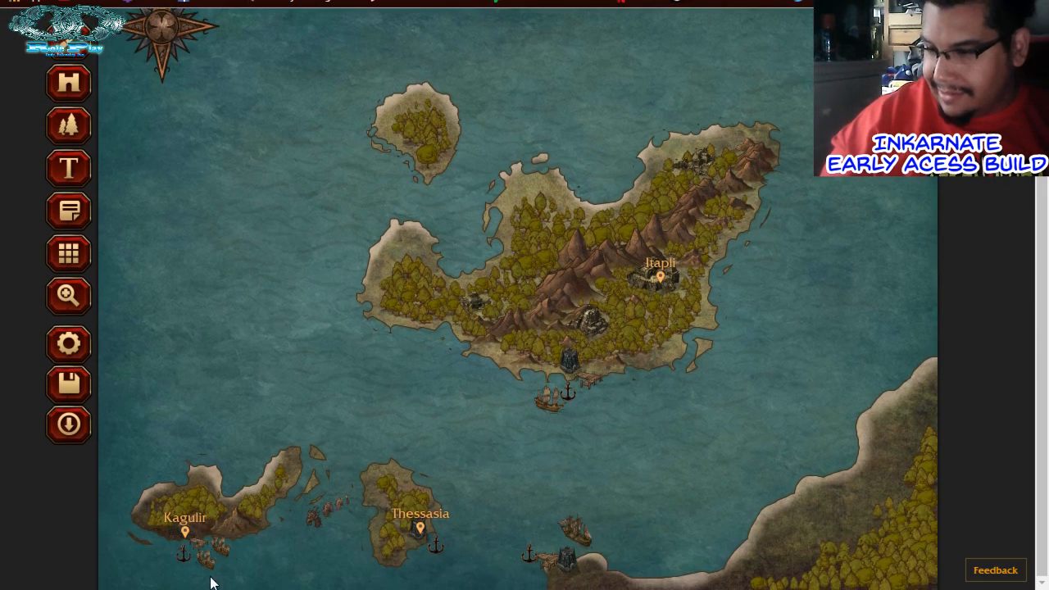
pyautogui.click(187, 530)
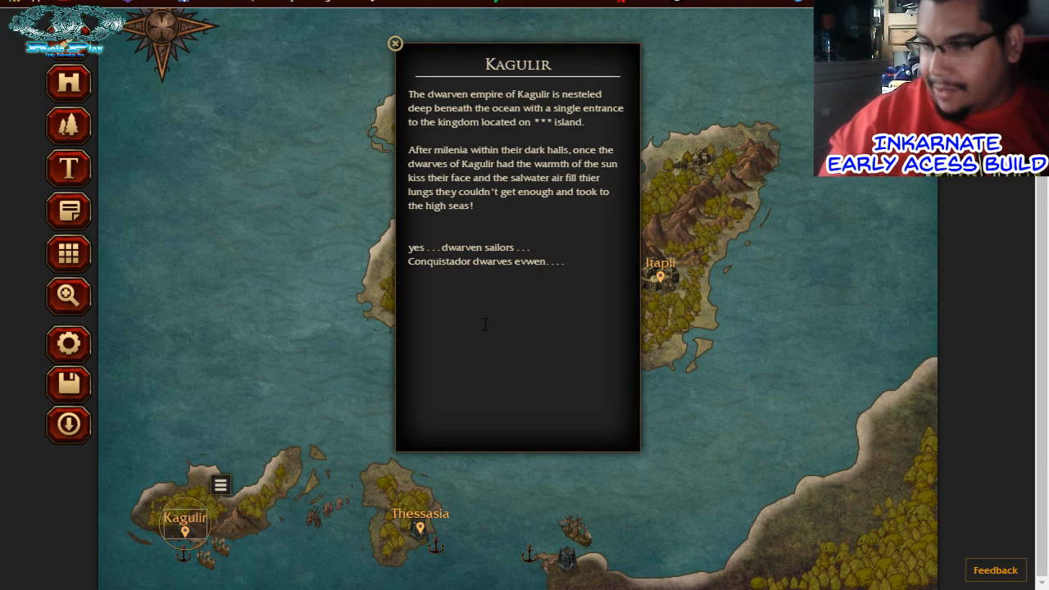
pyautogui.click(591, 273)
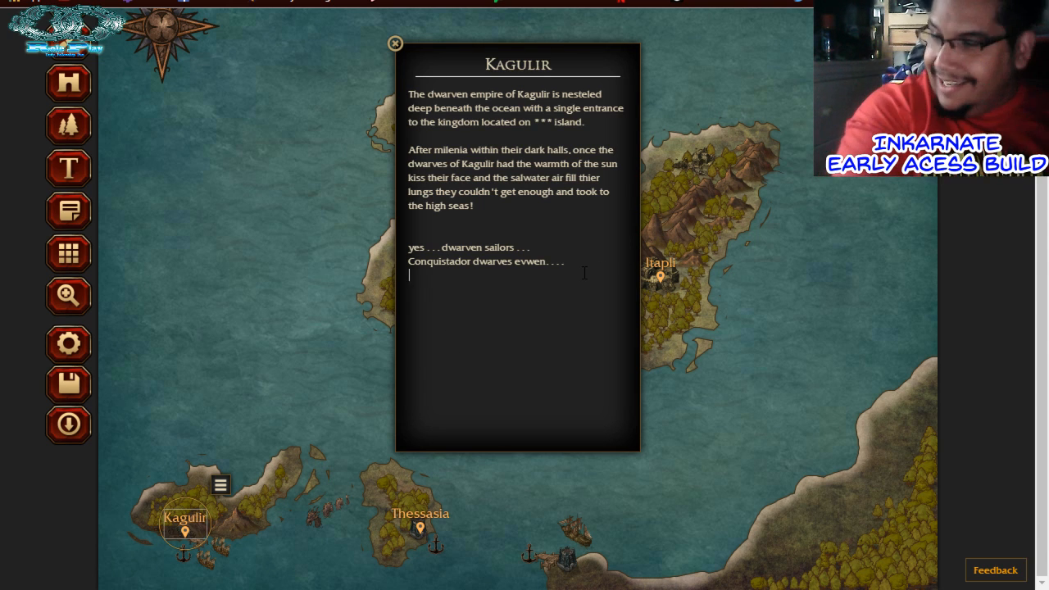
pyautogui.press('Return')
pyautogui.press('Return')
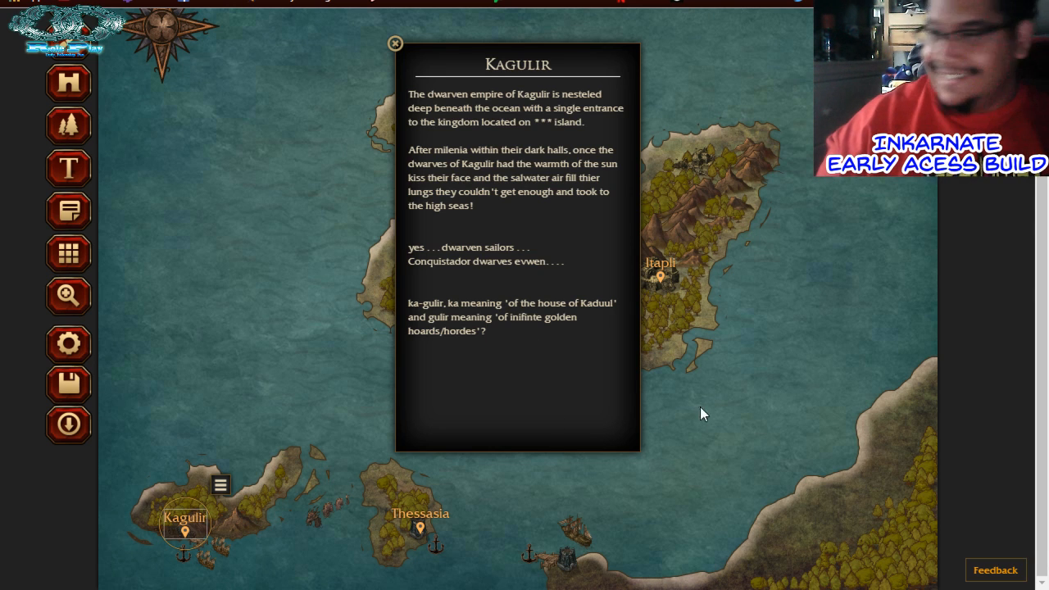
# Insert the line "Cross between latin and roman monarchy" below the "Conquistador dwarves" line of the Kagulir note, with a blank line between them
pyautogui.click(579, 266)
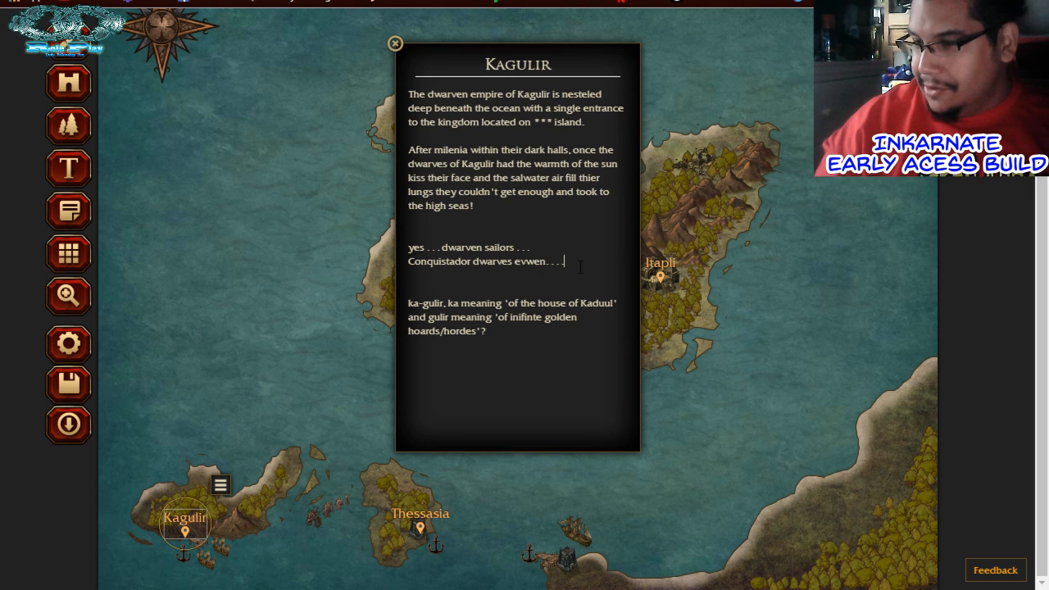
pyautogui.press('Return')
pyautogui.press('Return')
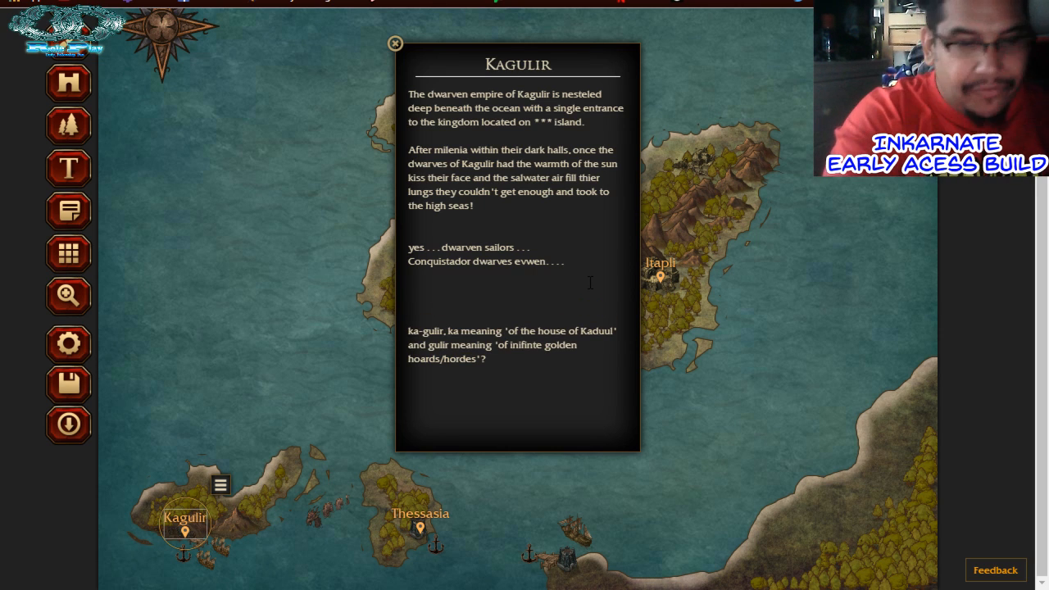
pyautogui.write('Cross ')
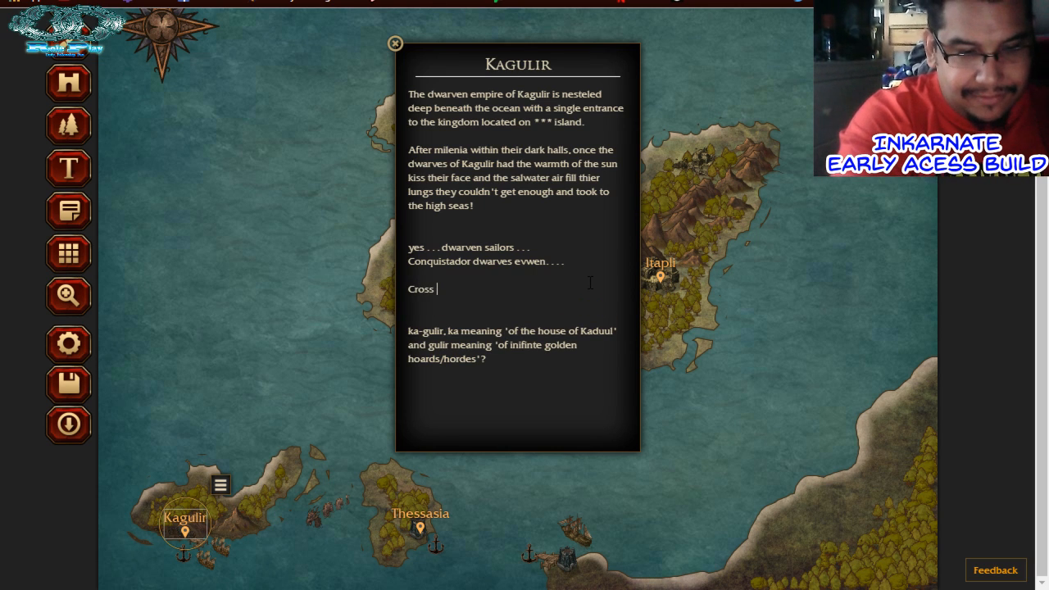
pyautogui.write('between ')
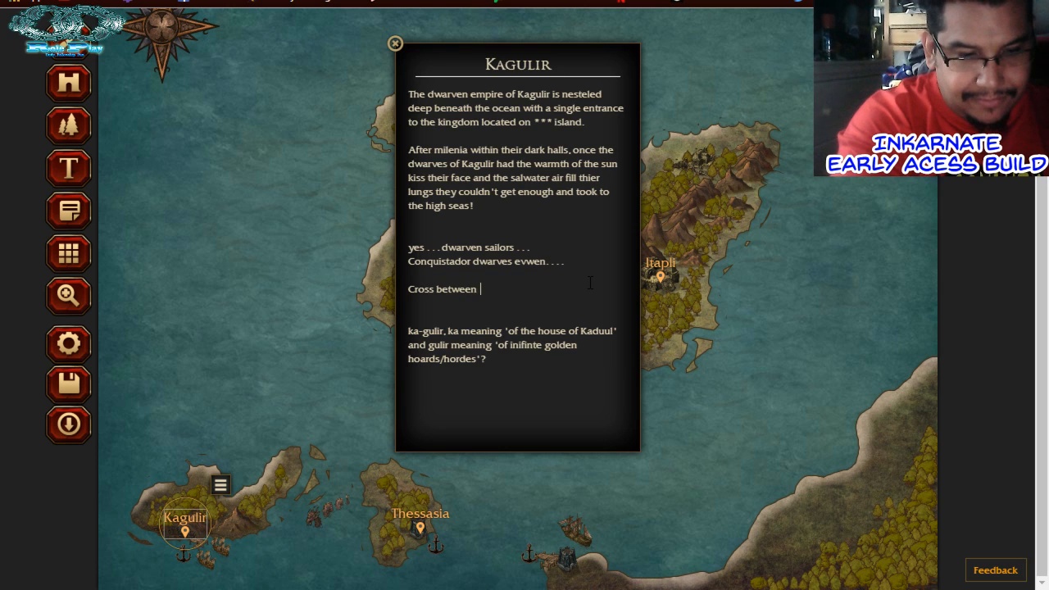
pyautogui.write('latin ')
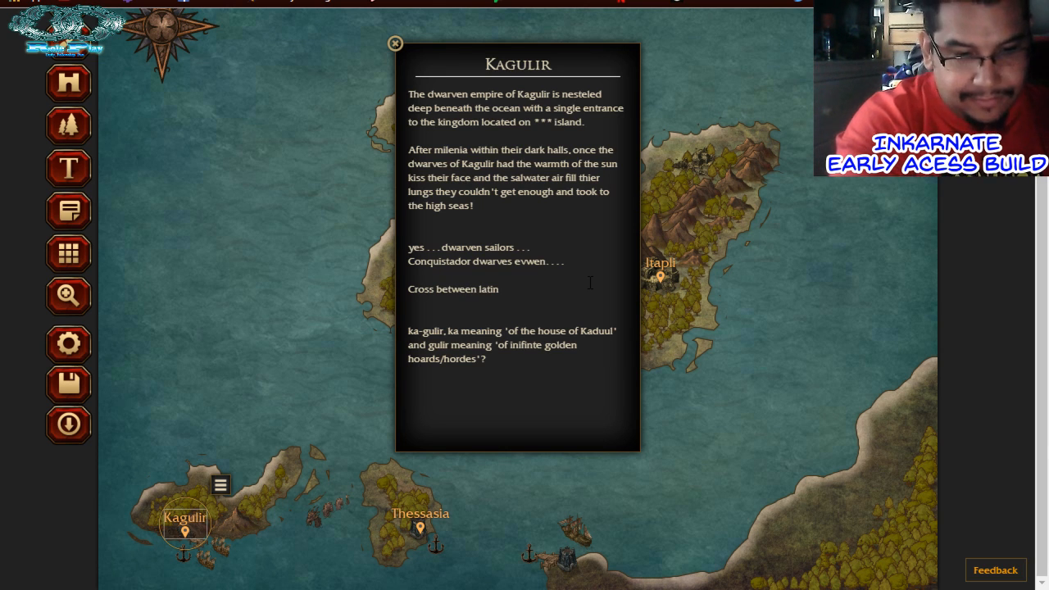
pyautogui.write('and')
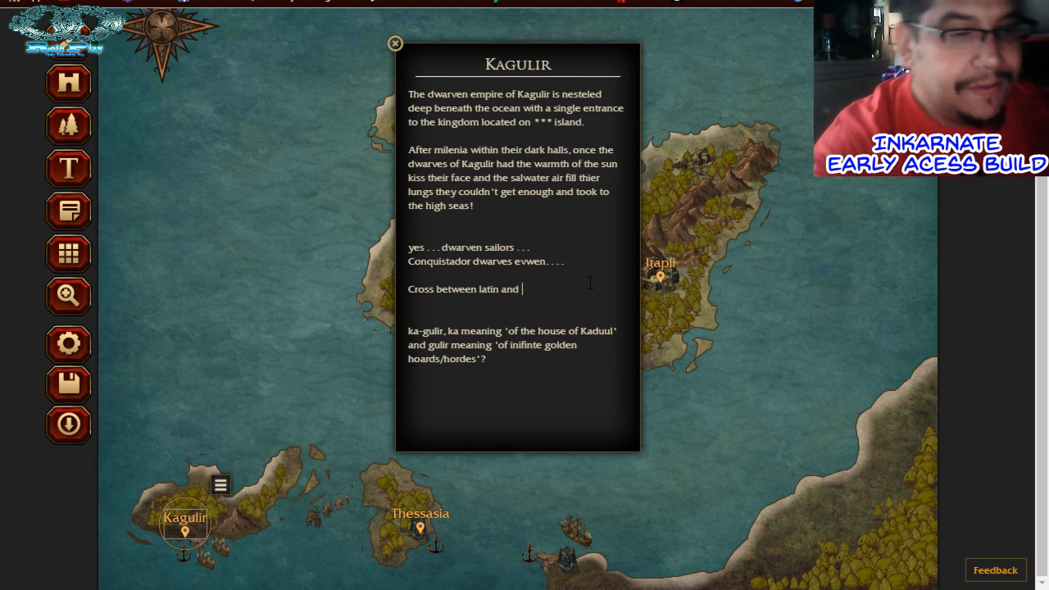
pyautogui.write('r')
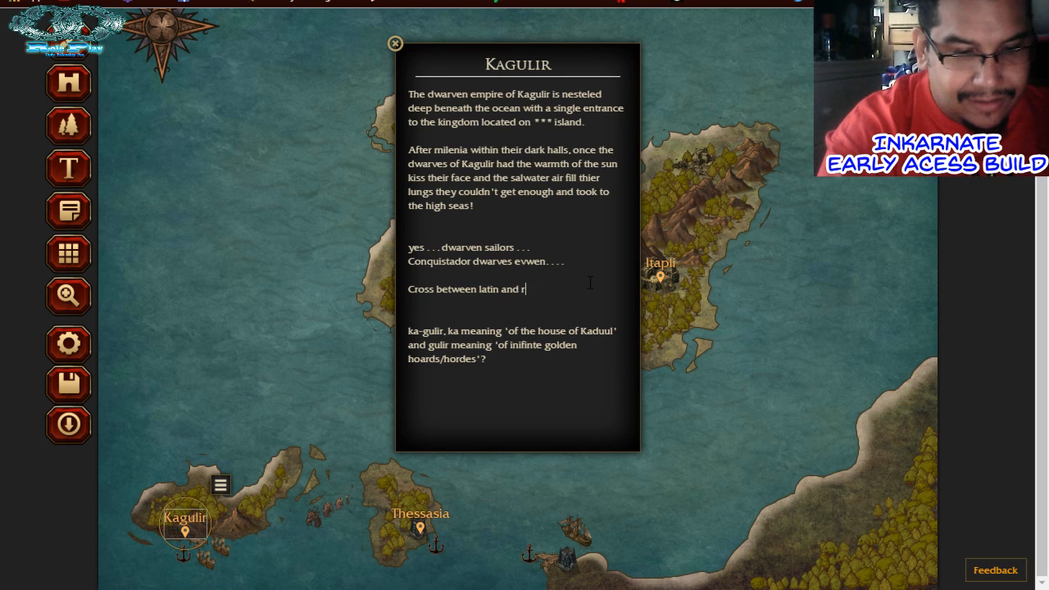
pyautogui.write('oman')
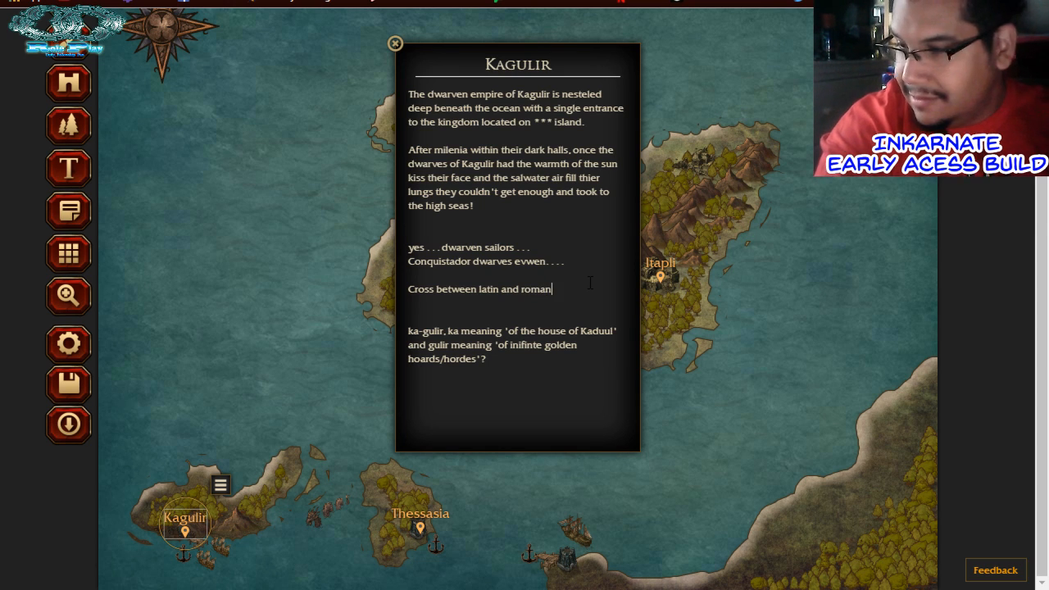
pyautogui.write(' monarchy')
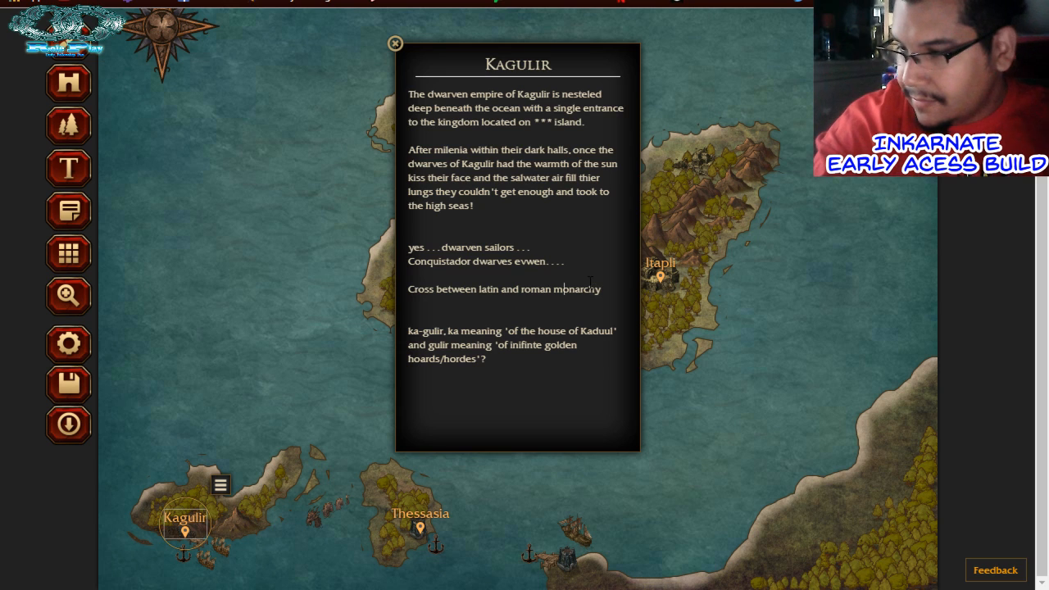
# Insert the word "a" before "roman monarchy" in the Kagulir note
pyautogui.press('Left')
pyautogui.press('Left')
pyautogui.press('Left')
pyautogui.press('Left')
pyautogui.press('Left')
pyautogui.press('Left')
pyautogui.press('Left')
pyautogui.press('Left')
pyautogui.write('a')
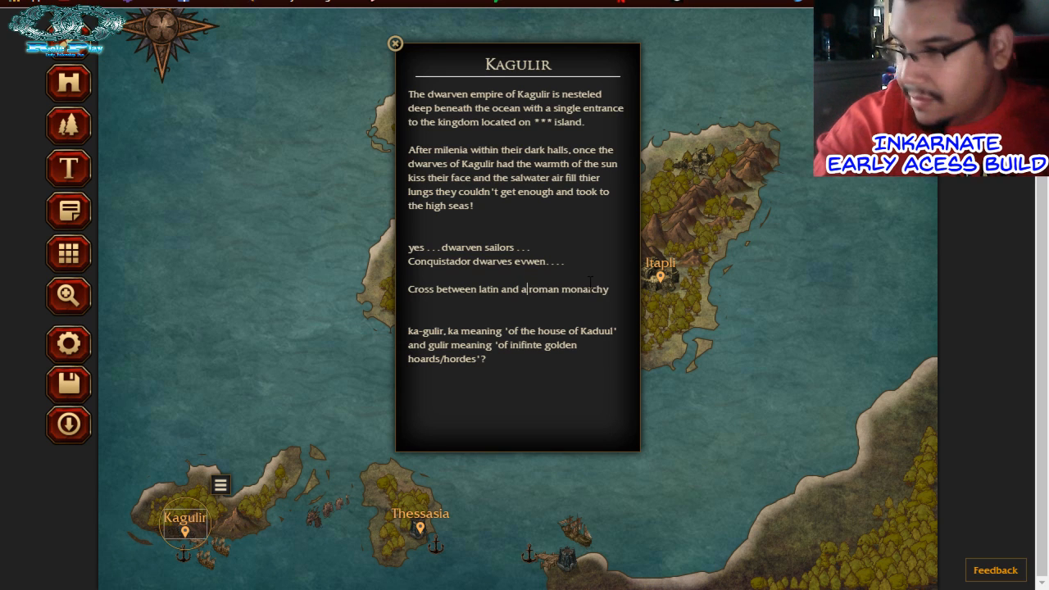
# Switch from the Kagulir note to the Thessasia note to review its text, and close it
pyautogui.click(395, 43)
pyautogui.click(418, 523)
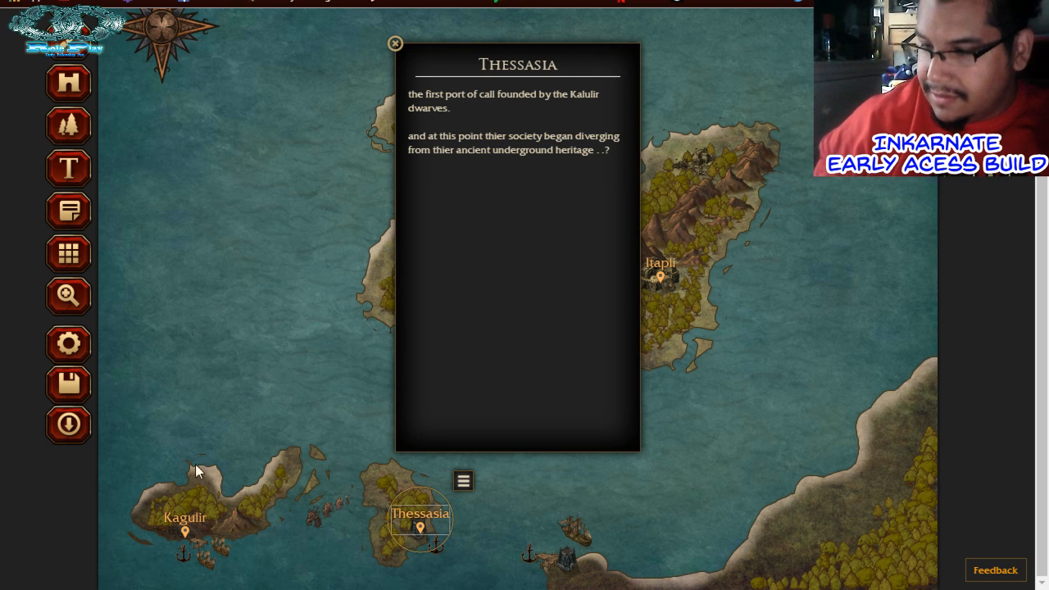
pyautogui.click(395, 44)
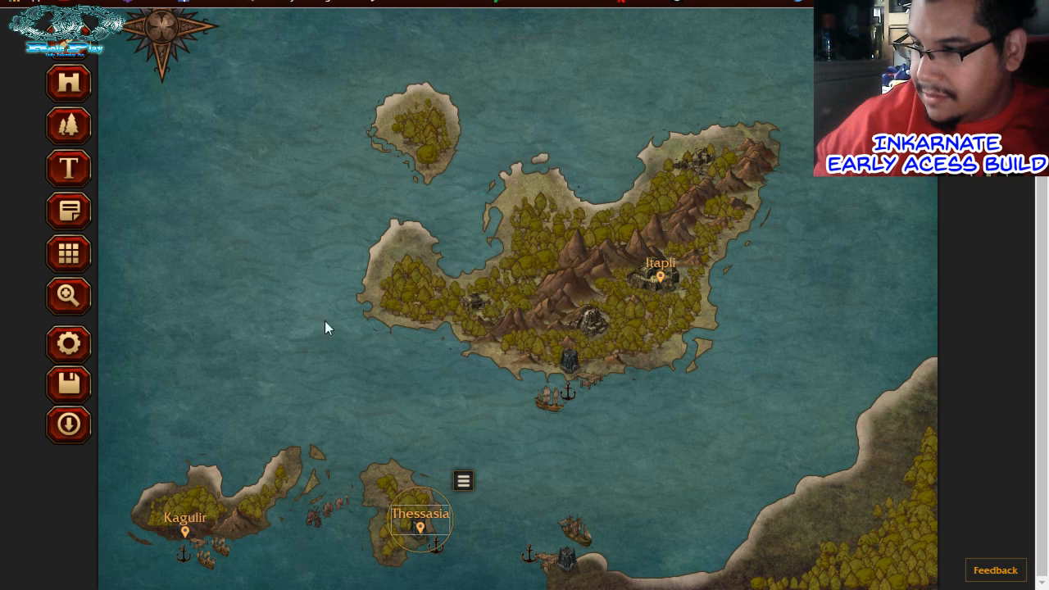
# Reopen the Kagulir note, change "a roman monarchy" to "an english mnoarchy" in its "Cross between latin" line, and close the note
pyautogui.click(189, 517)
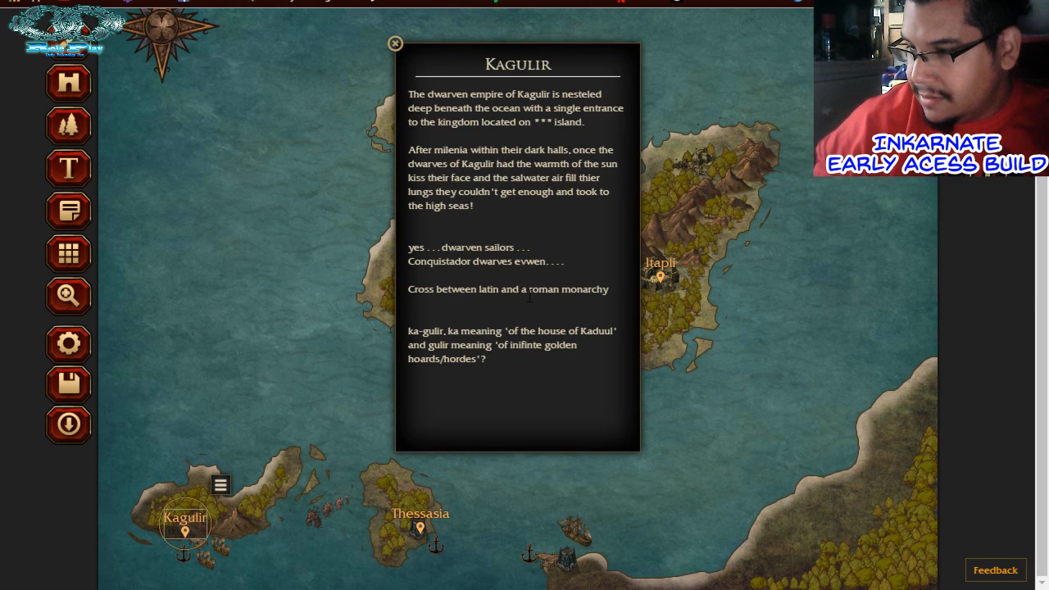
pyautogui.moveTo(522, 291); pyautogui.dragTo(598, 314)
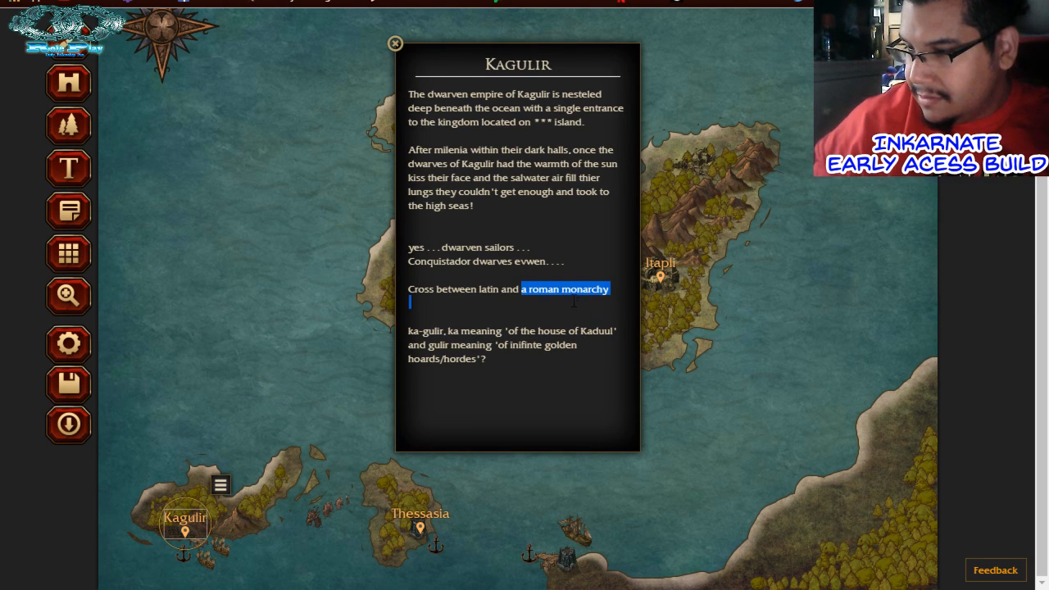
pyautogui.moveTo(521, 290); pyautogui.dragTo(612, 292)
pyautogui.click(556, 293)
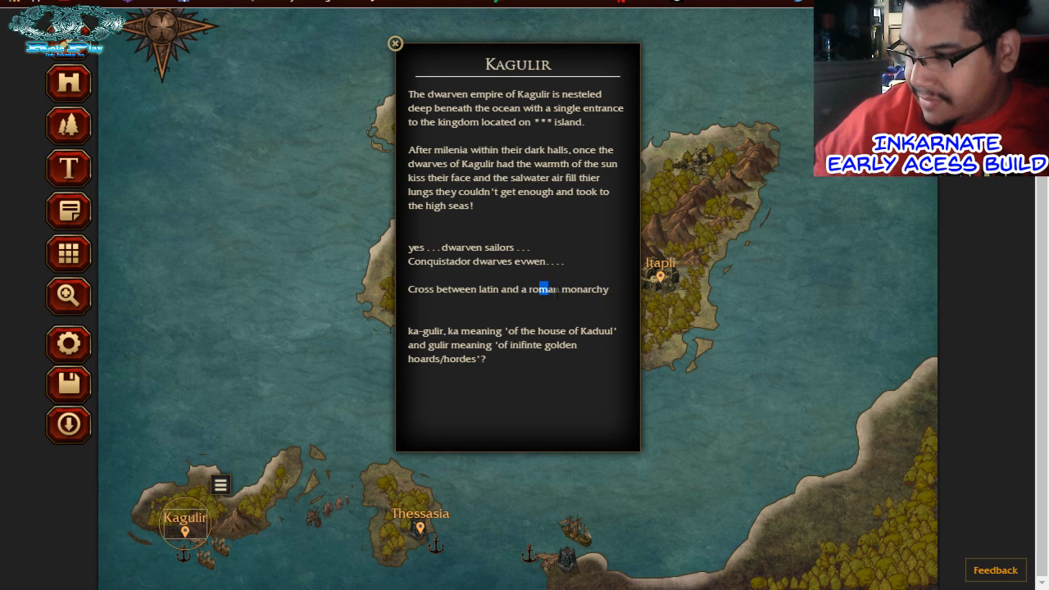
pyautogui.moveTo(540, 289); pyautogui.dragTo(612, 291)
pyautogui.press('BackSpace')
pyautogui.press('BackSpace')
pyautogui.press('BackSpace')
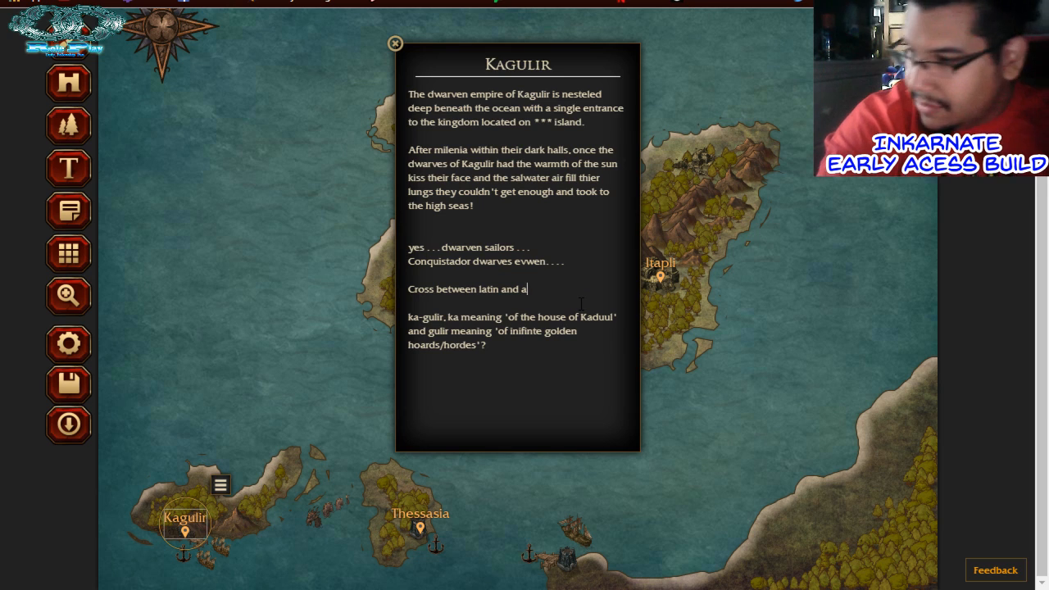
pyautogui.write('n e')
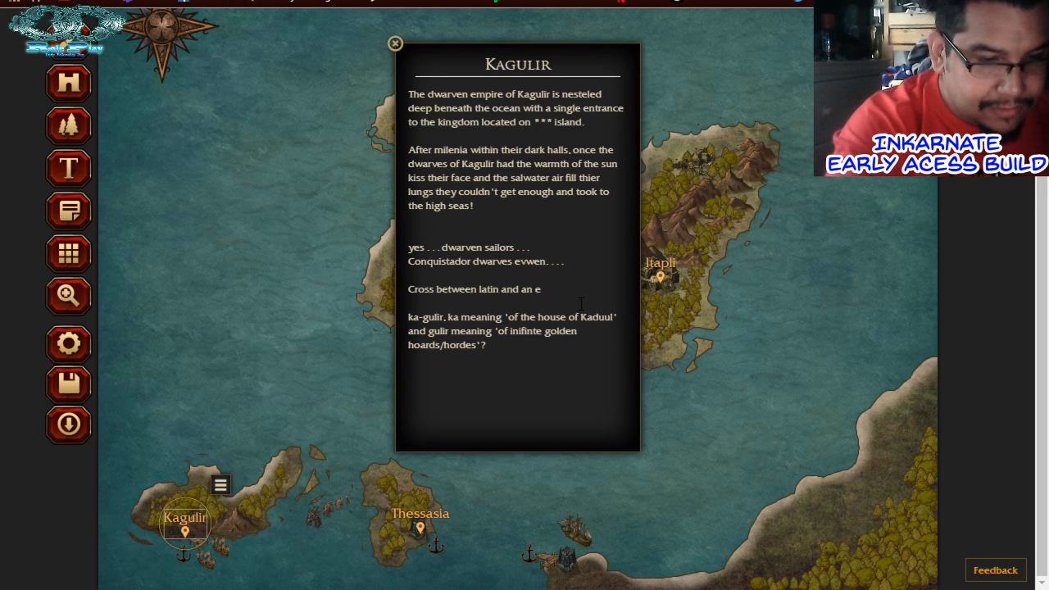
pyautogui.write('n')
pyautogui.write('gl')
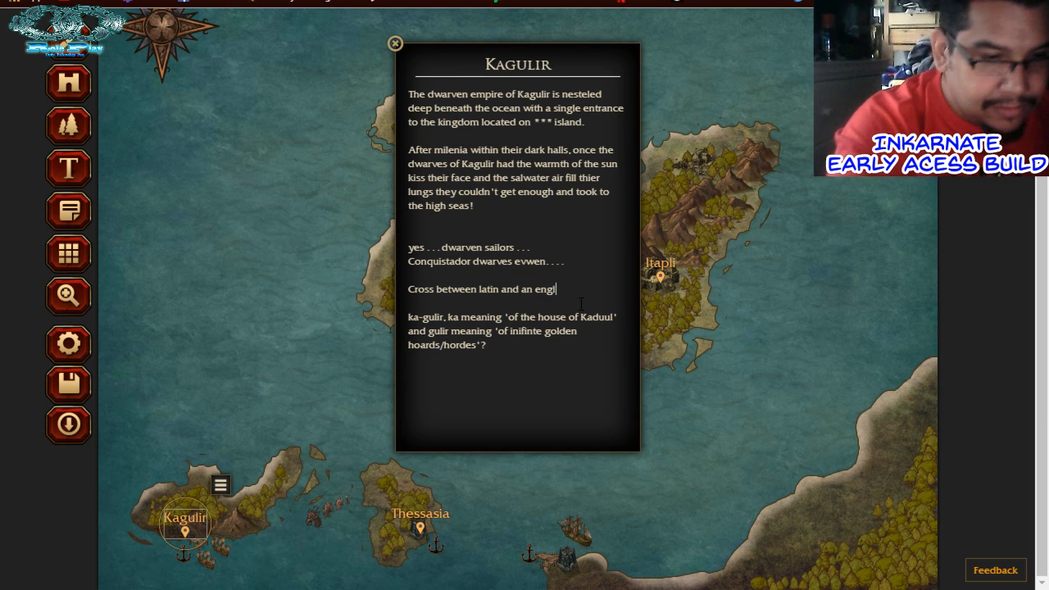
pyautogui.write('ish mnoarchy')
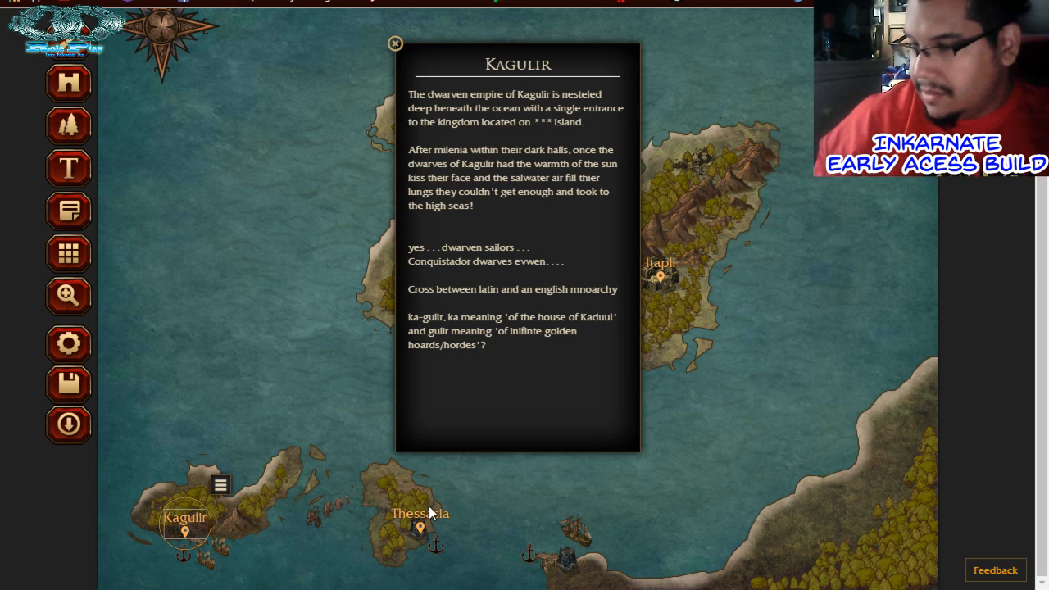
pyautogui.click(395, 43)
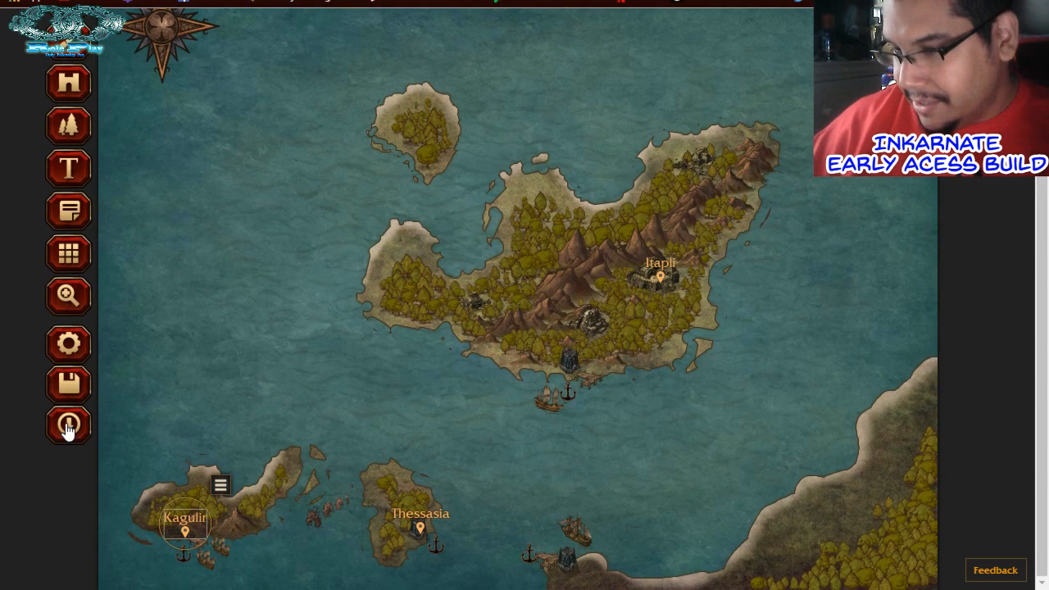
# Open the map settings and begin the map description with "old dwarven kingom "LaGulir" follows a strong mnarchy,"
pyautogui.click(71, 351)
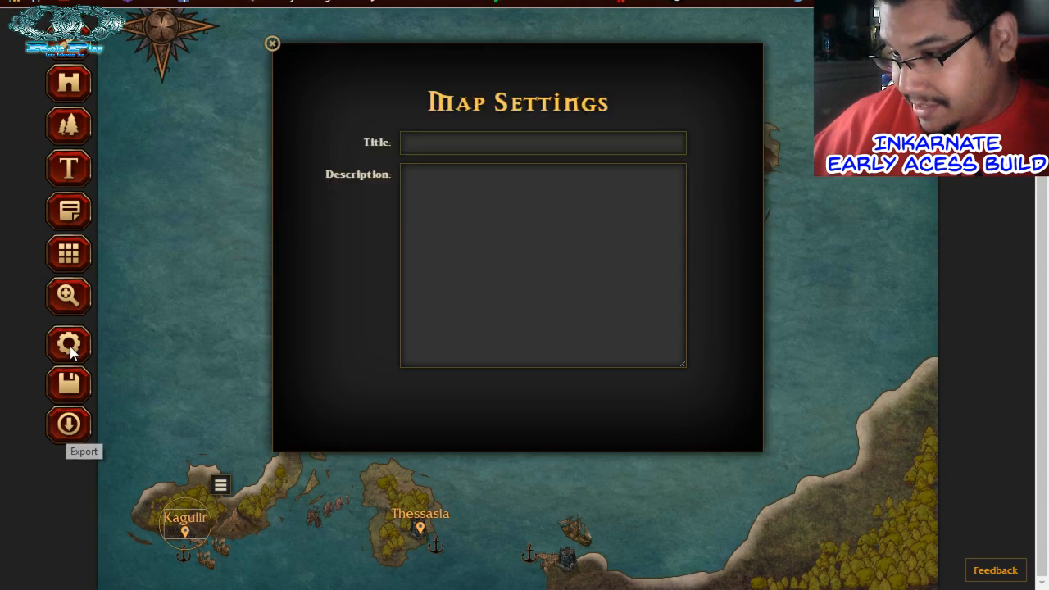
pyautogui.click(426, 143)
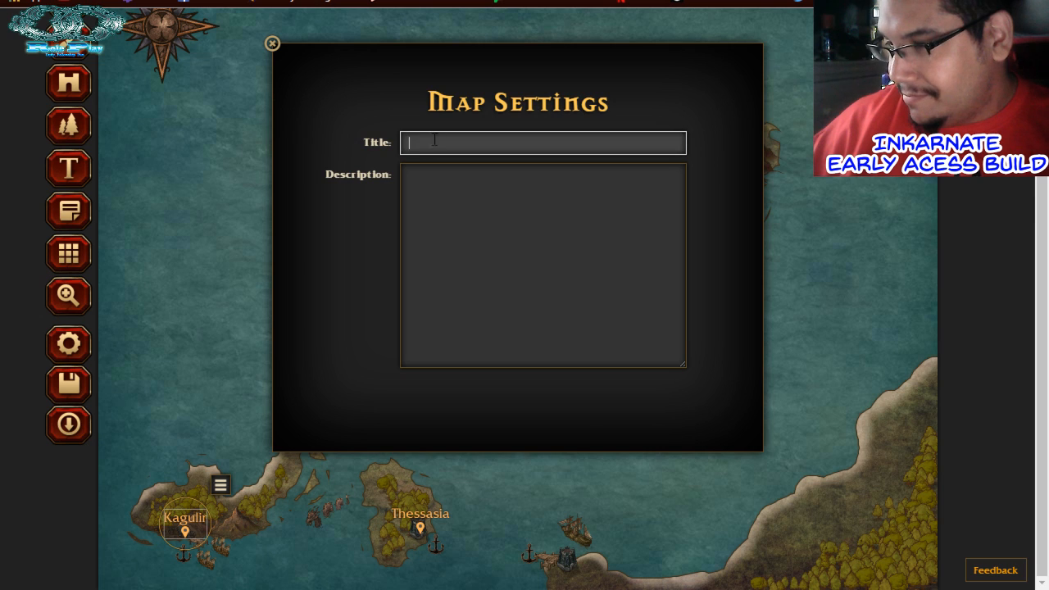
pyautogui.click(495, 215)
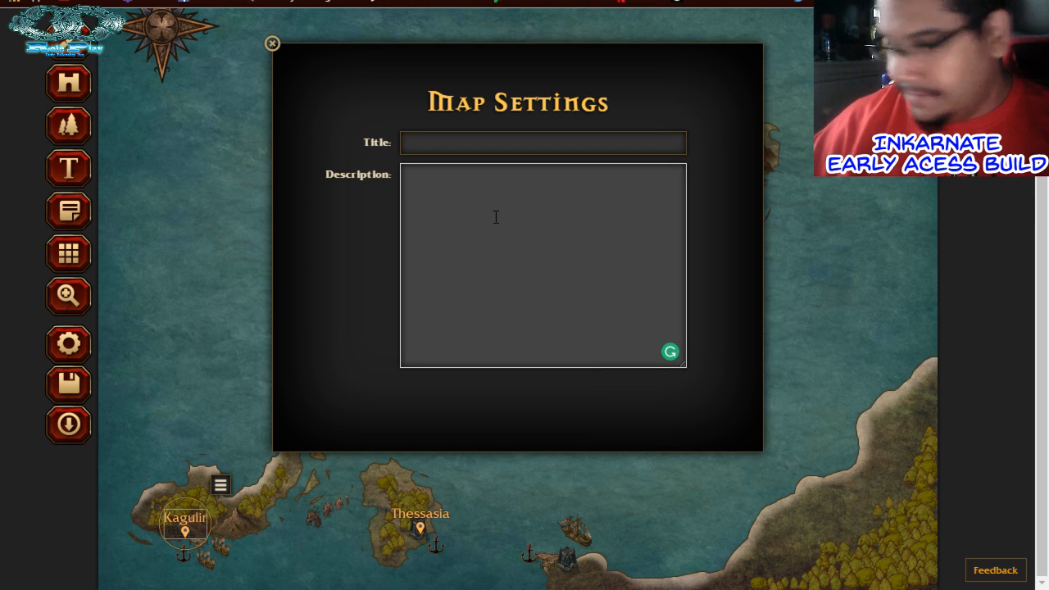
pyautogui.write('ol')
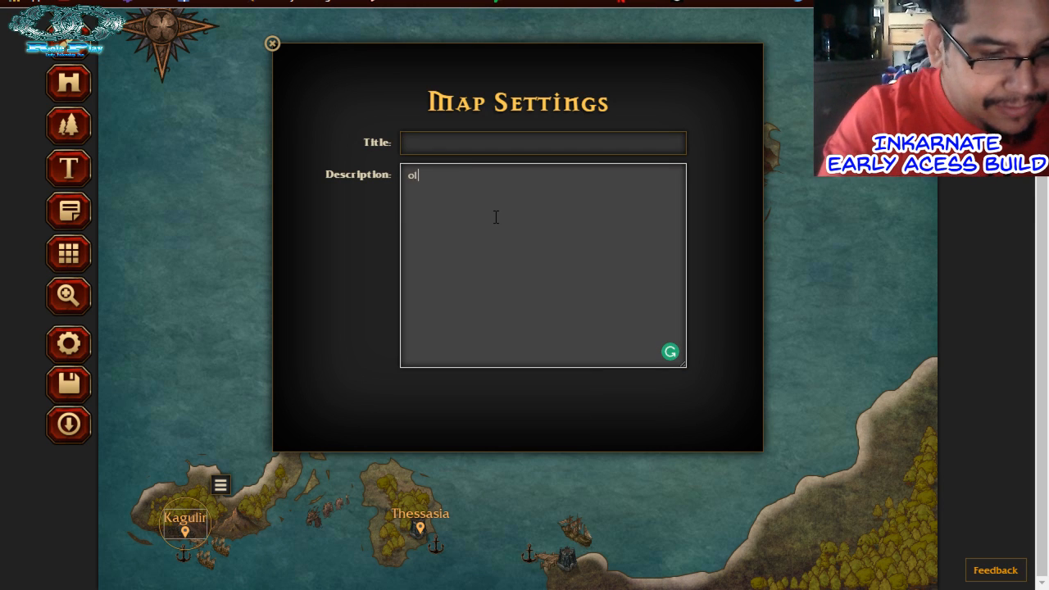
pyautogui.write('d dwarv')
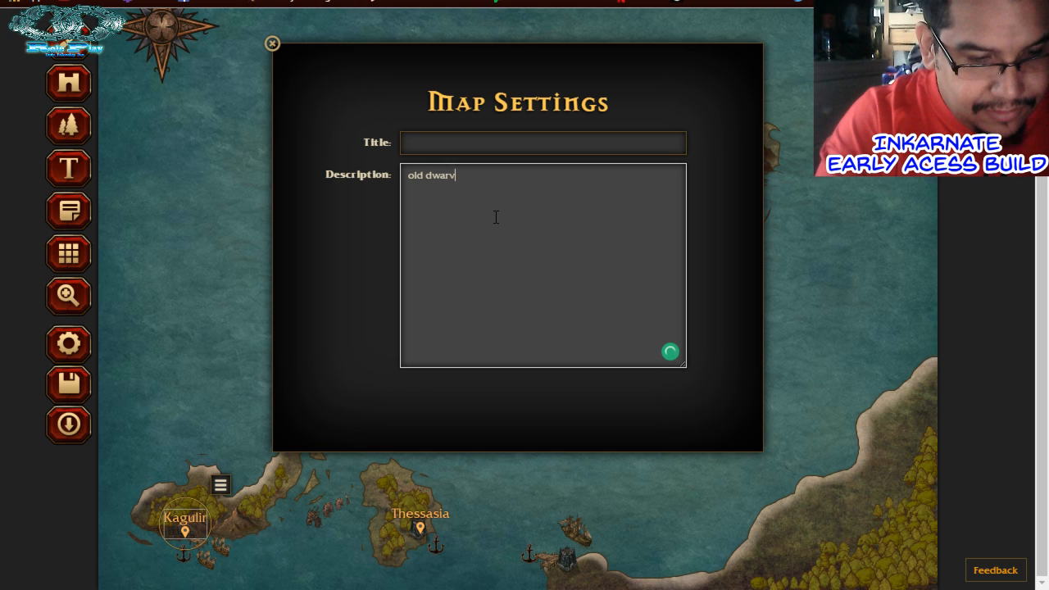
pyautogui.write('en kingo')
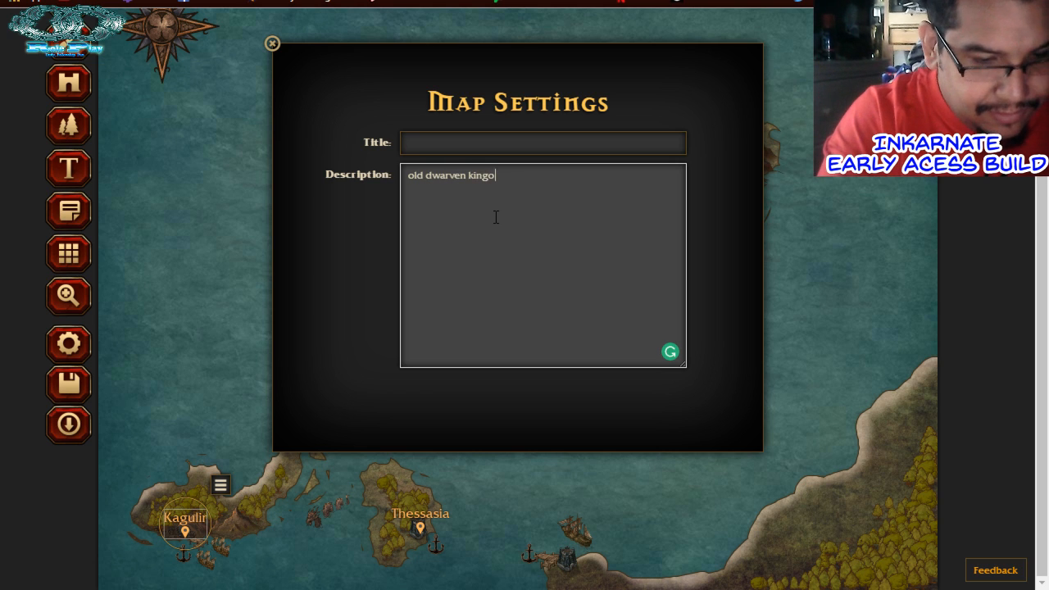
pyautogui.write('m "L')
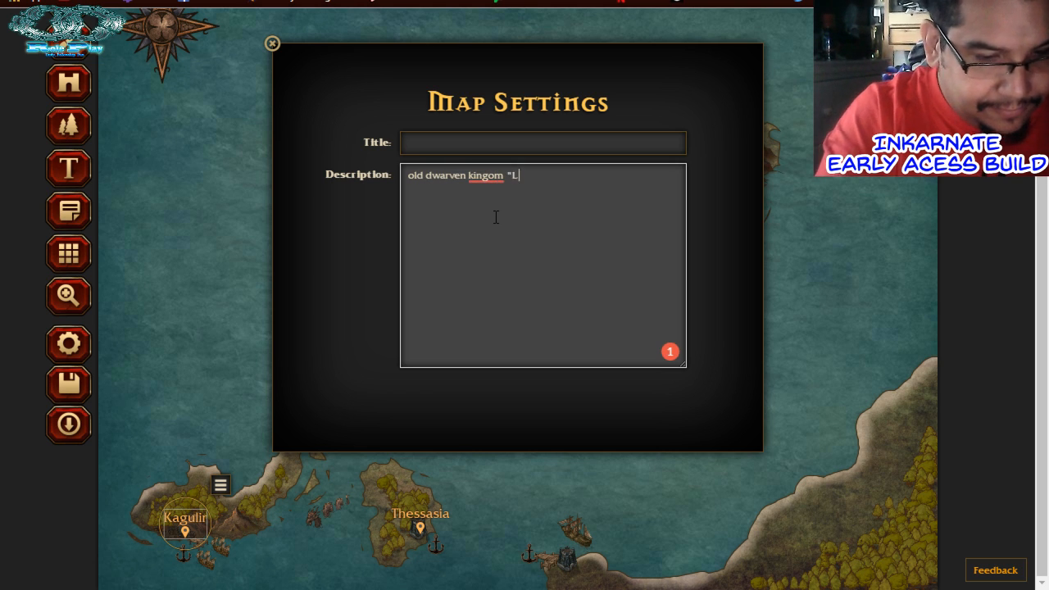
pyautogui.write('aGulir')
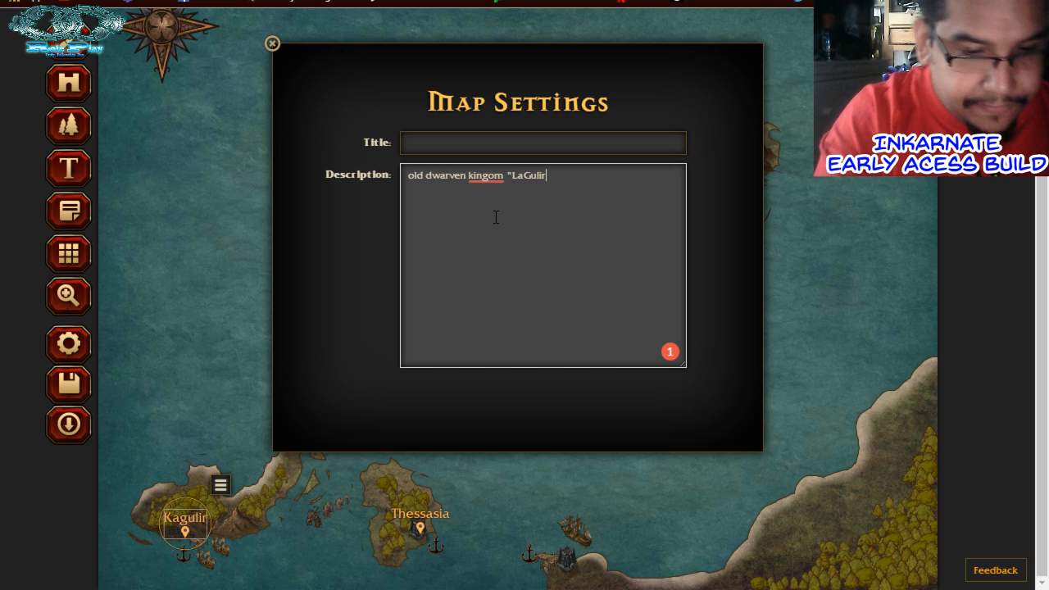
pyautogui.write('" follow')
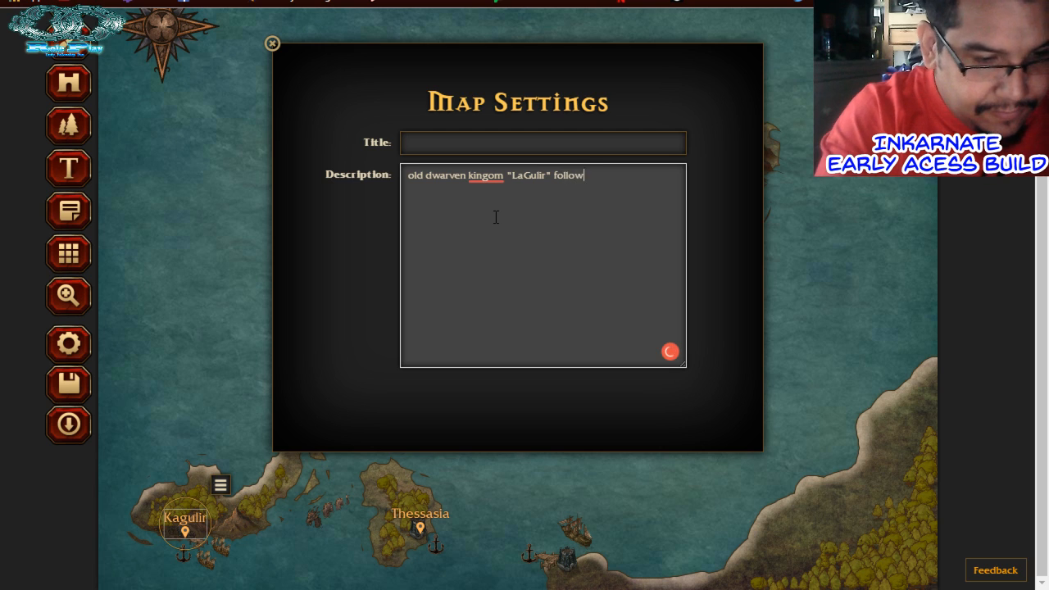
pyautogui.write('s a ')
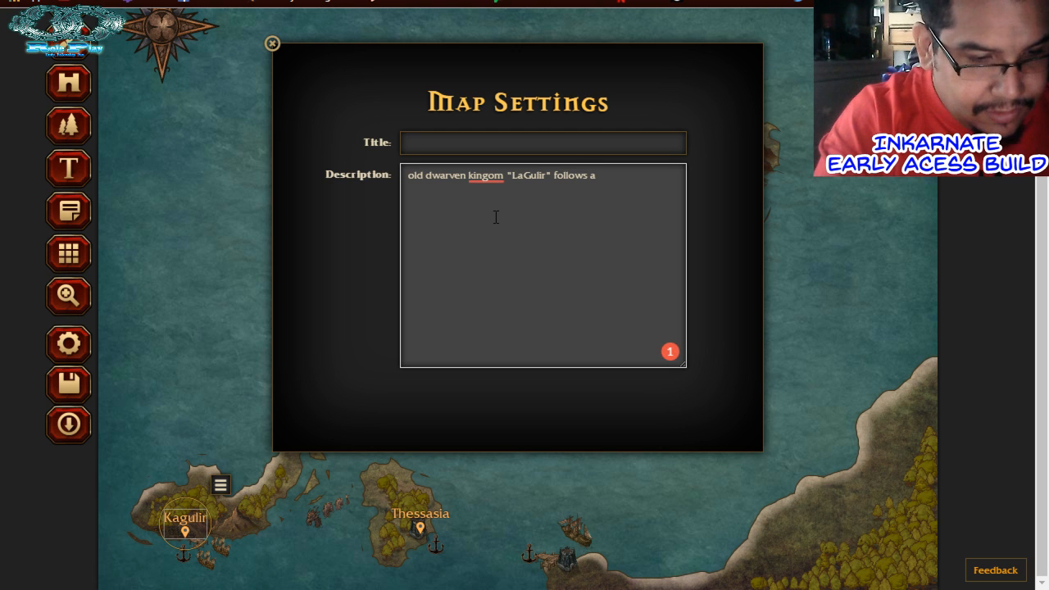
pyautogui.write('strong mn')
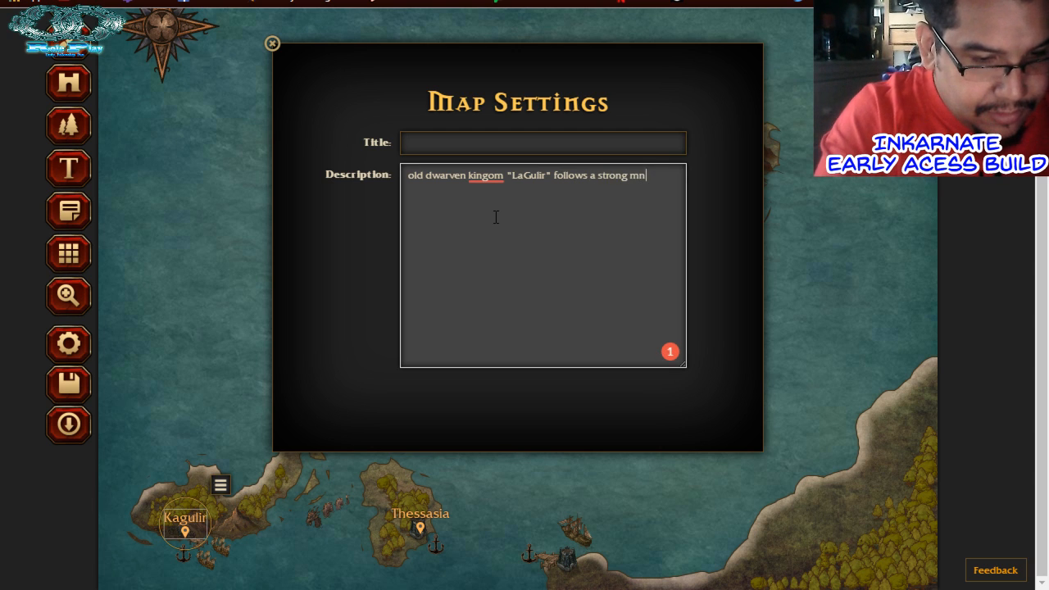
pyautogui.write('archy,')
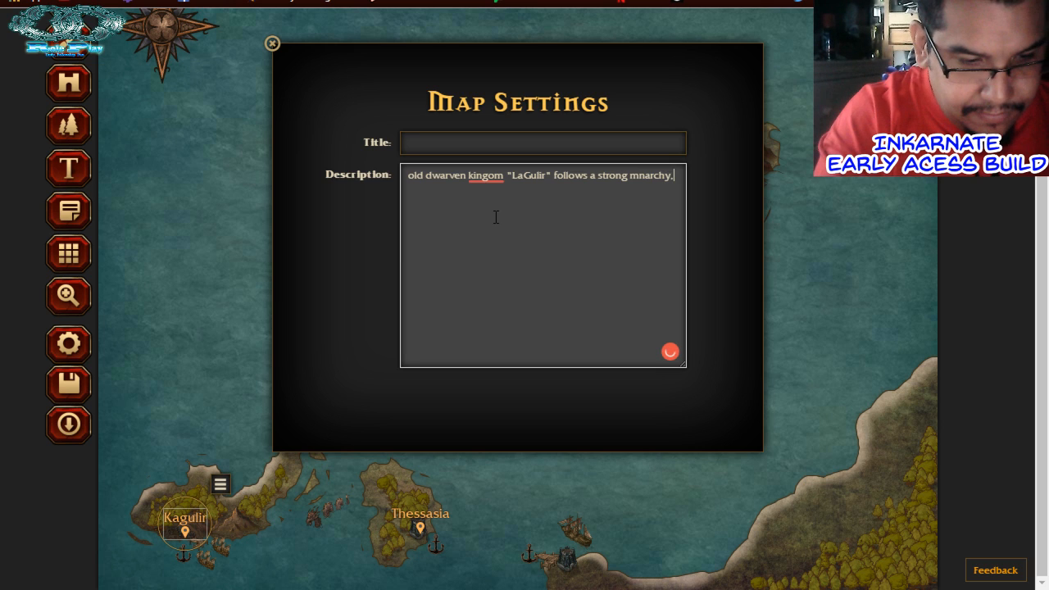
# Continue the map description's first sentence with "the underground kingdom is surrounded by many deadly natureal dangers."
pyautogui.write(' the und')
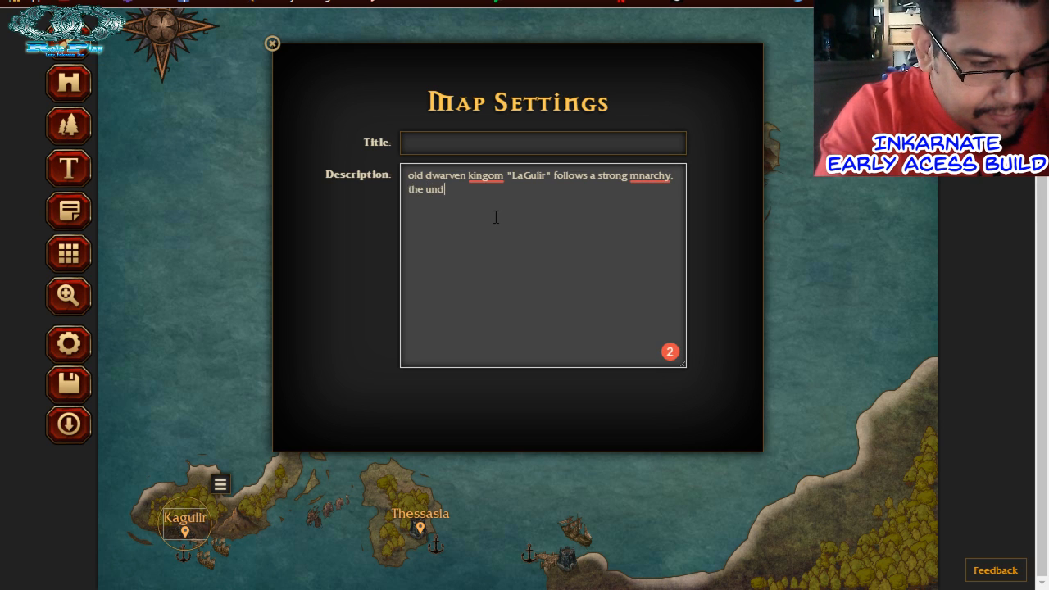
pyautogui.write('erground ')
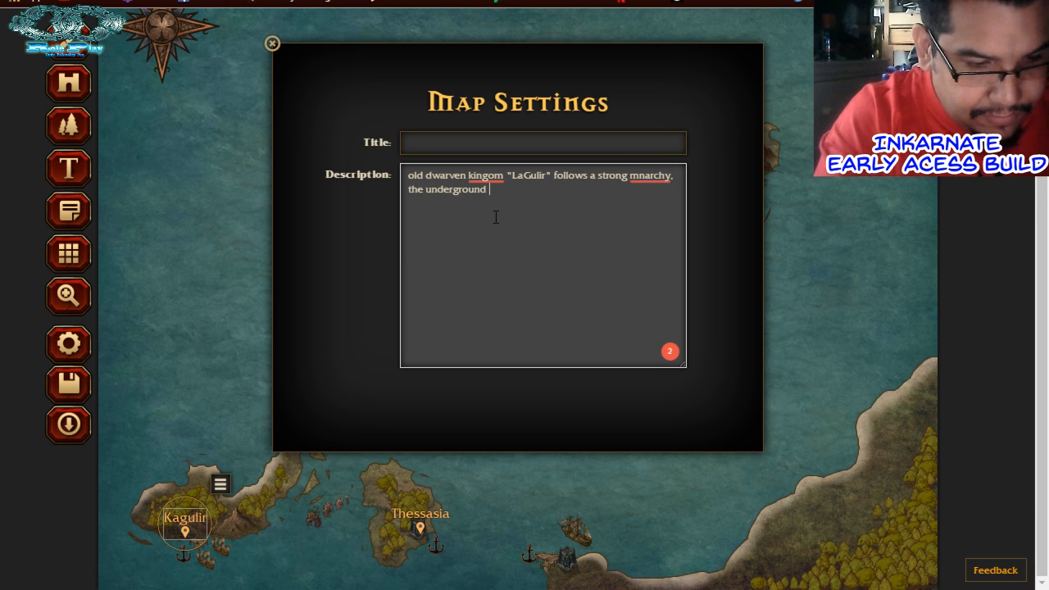
pyautogui.write('kingdom')
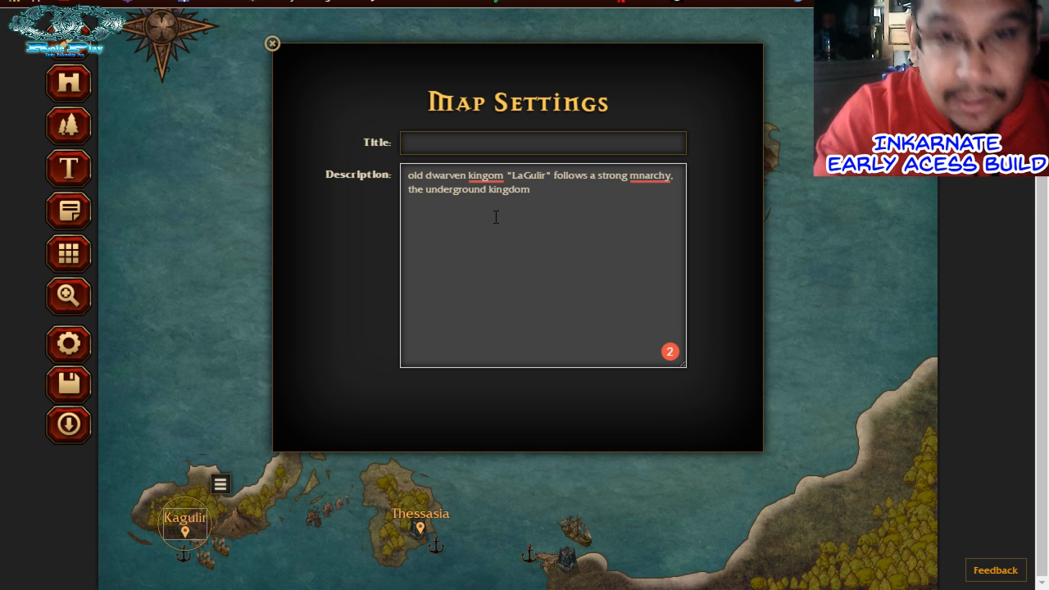
pyautogui.write(' is su')
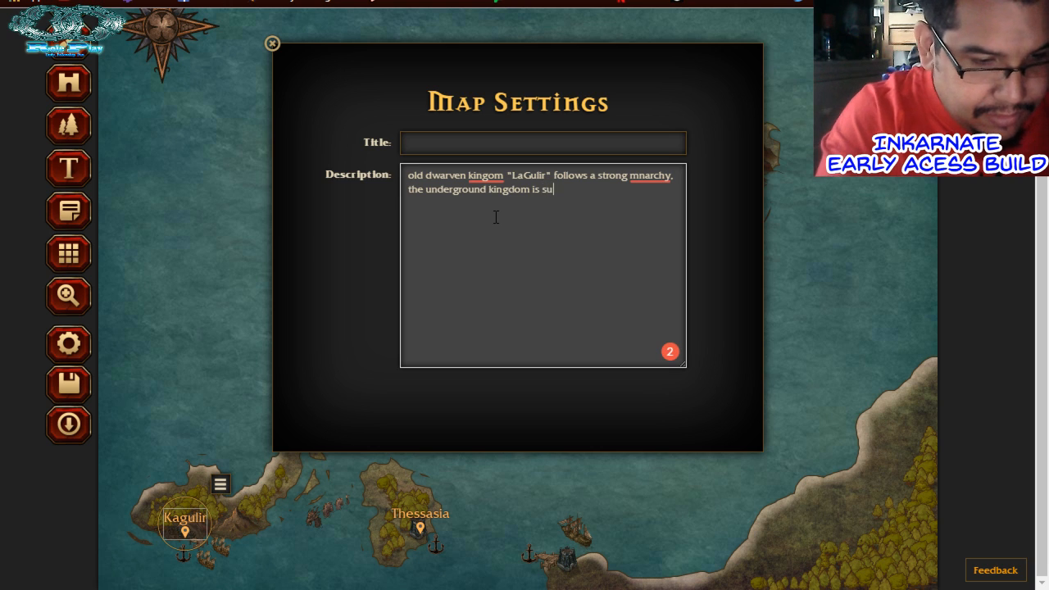
pyautogui.write('rrounded by many')
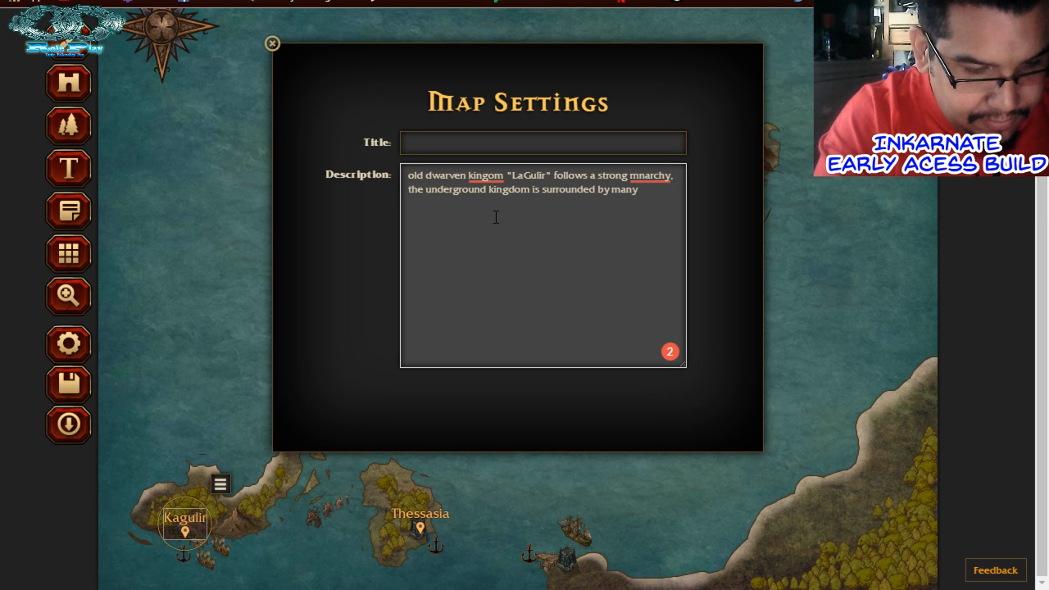
pyautogui.write(' dead')
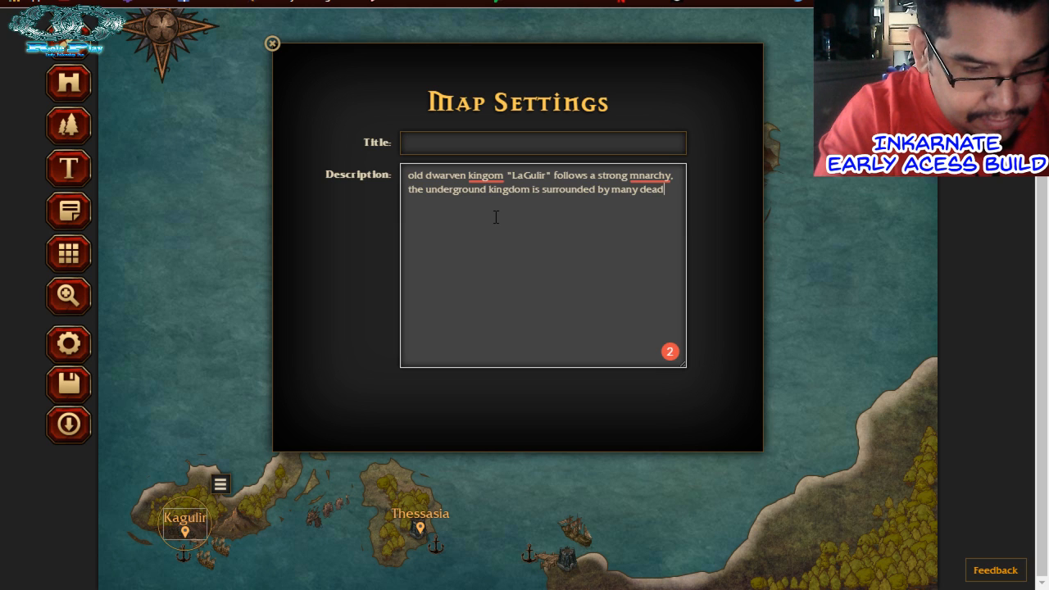
pyautogui.write('ly nature')
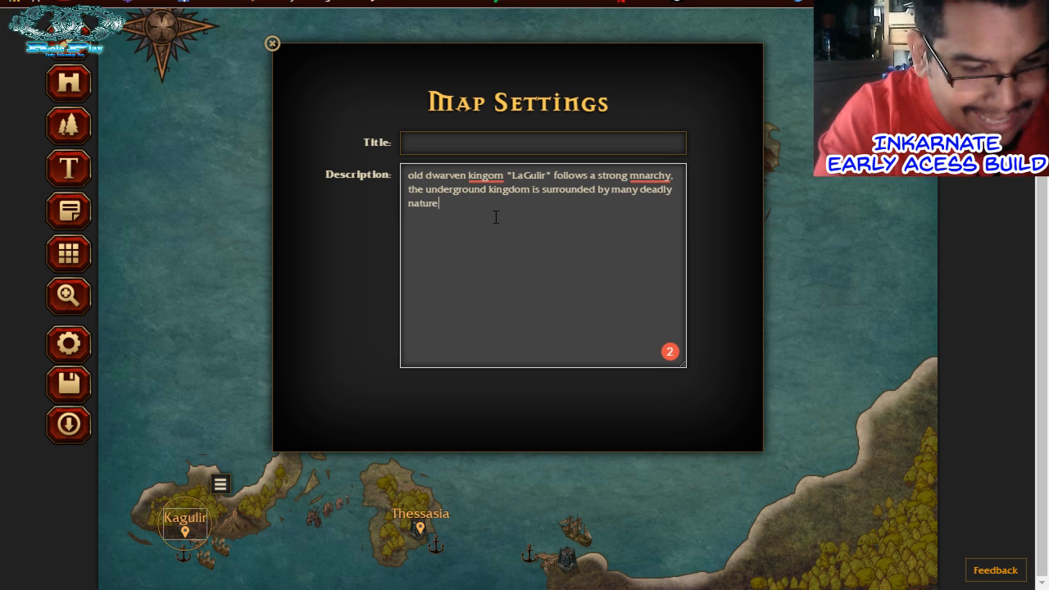
pyautogui.write('al danger')
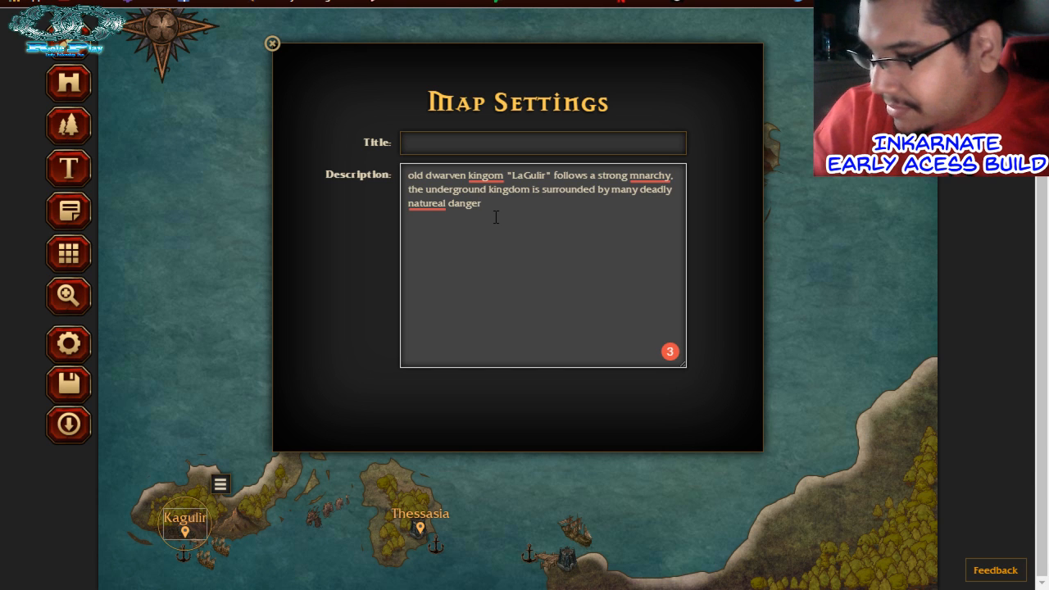
pyautogui.write('s.')
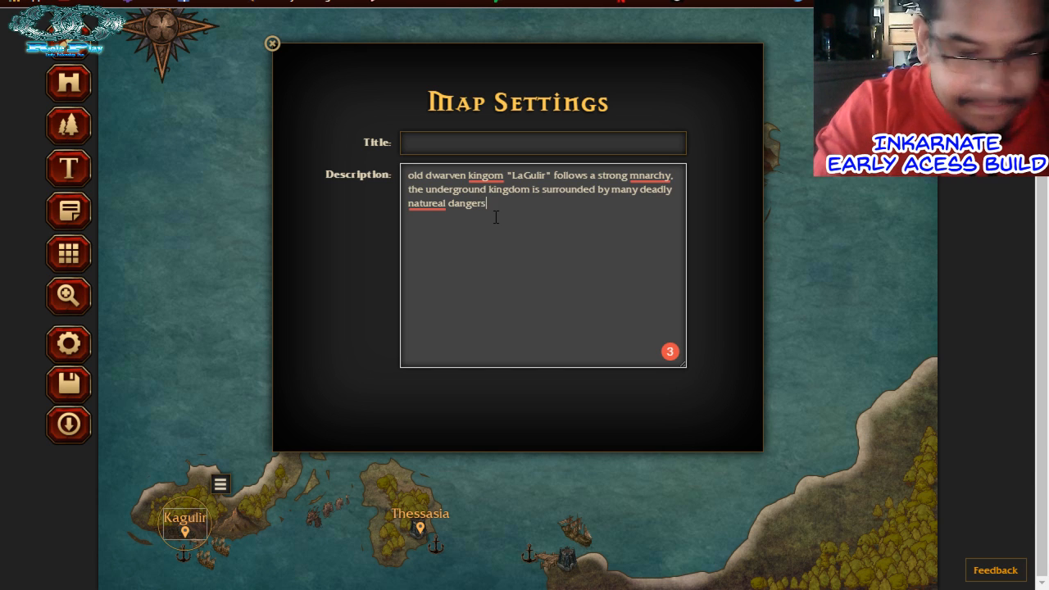
# Start a second paragraph in the map description with "now during the dwarves age of sail, the expanding dwarves are moving away from"
pyautogui.press('Return')
pyautogui.write('n')
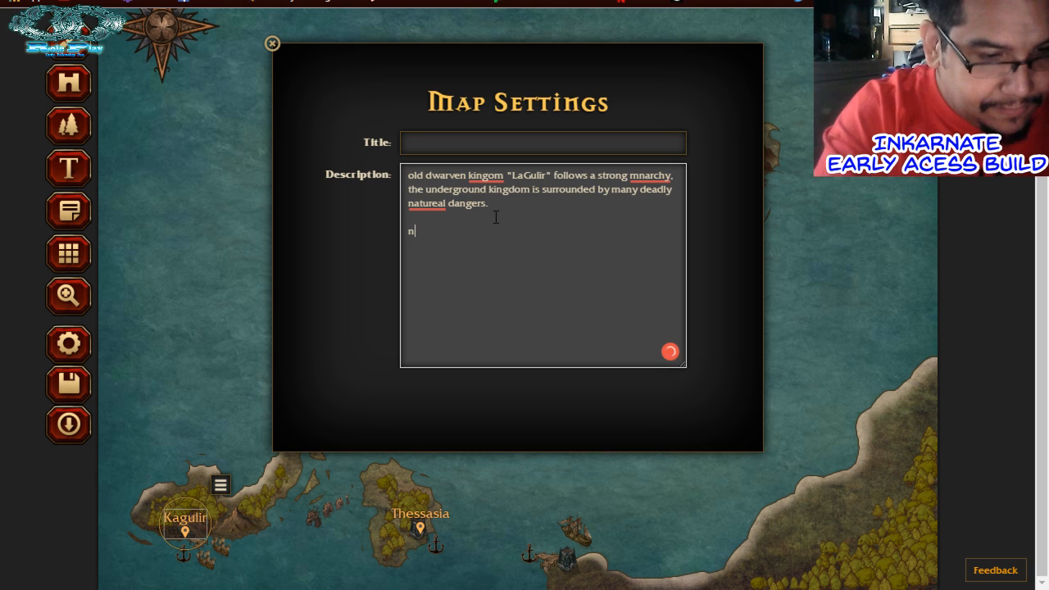
pyautogui.write('ow during the')
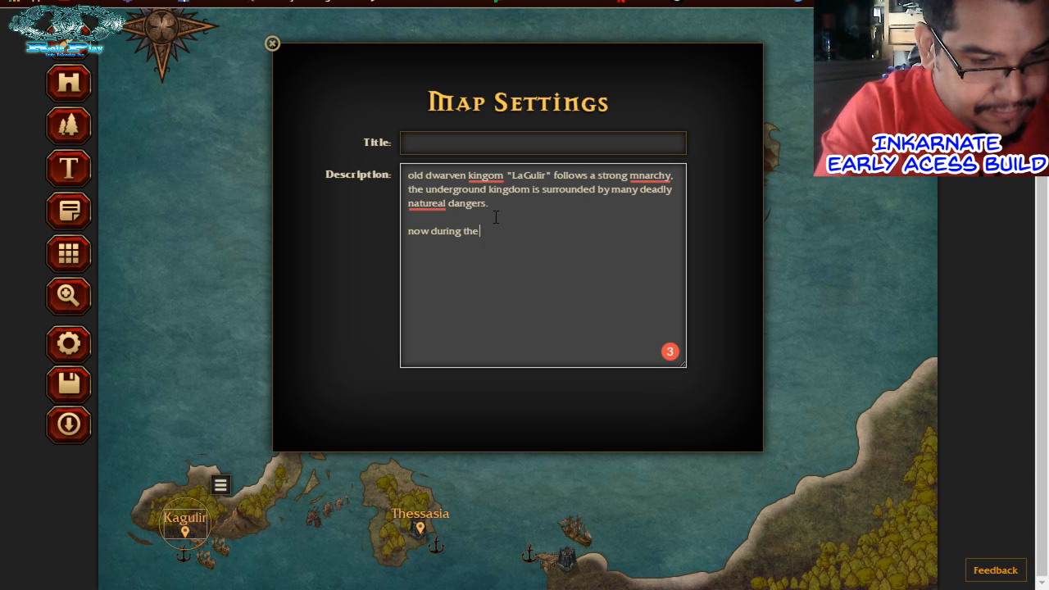
pyautogui.write(' dwarves ag')
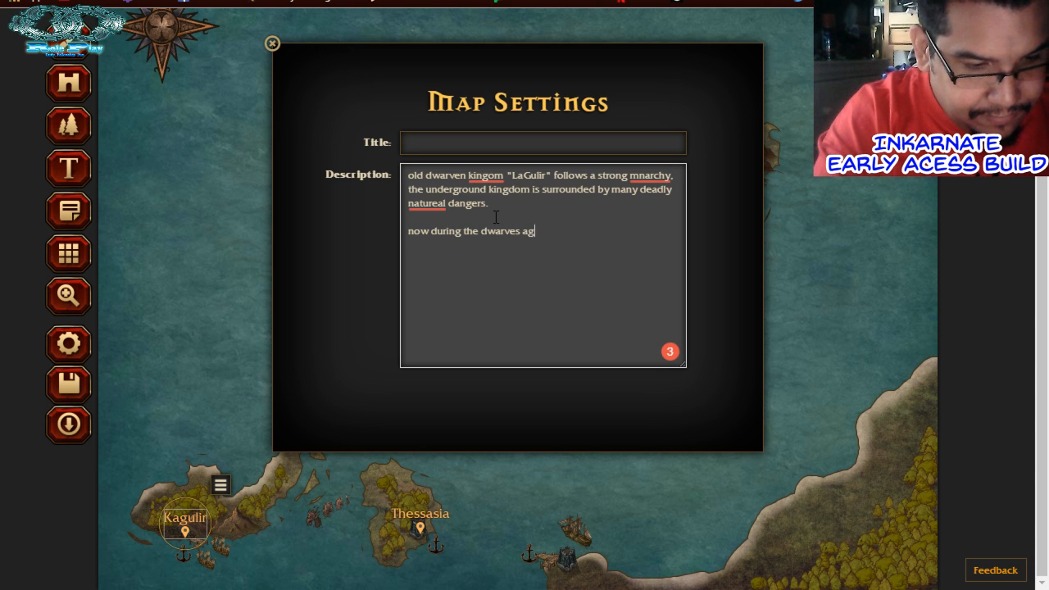
pyautogui.write('e of sail')
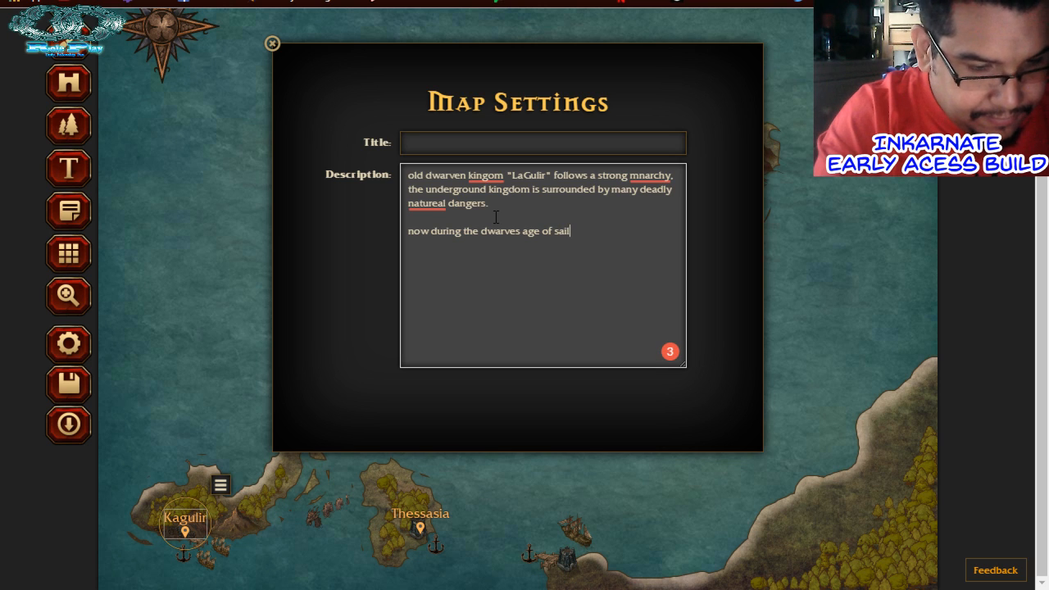
pyautogui.write(', t')
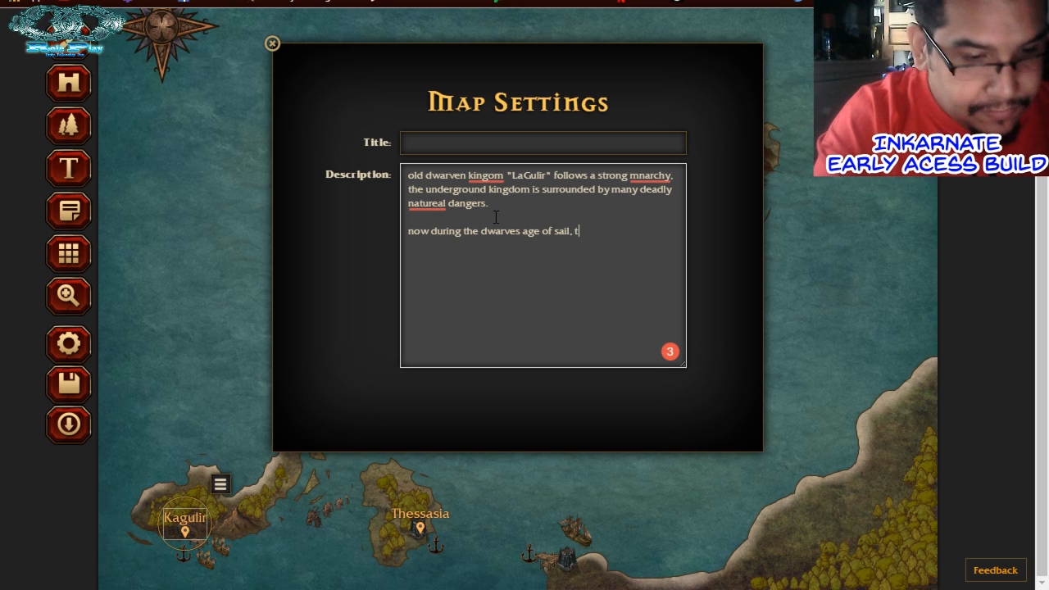
pyautogui.write('he expand')
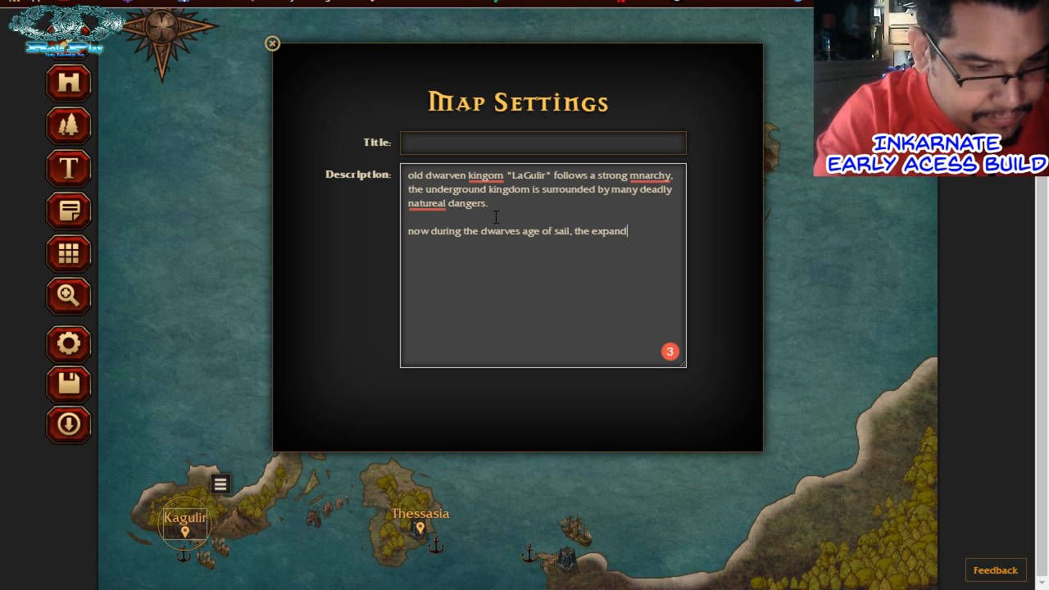
pyautogui.write('ing dwarve')
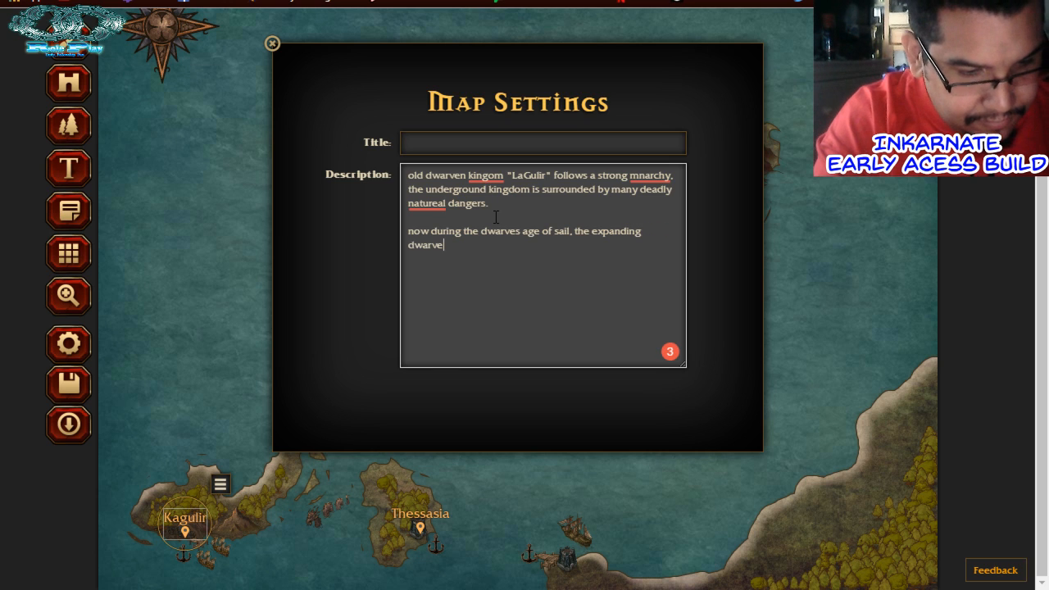
pyautogui.write('s are movi')
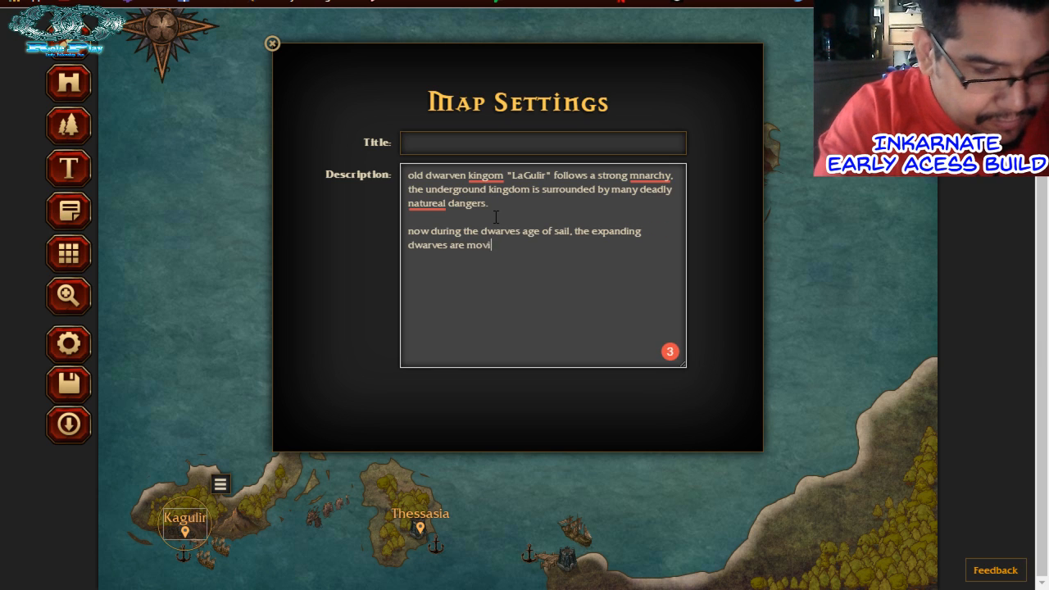
pyautogui.write('ng away from ')
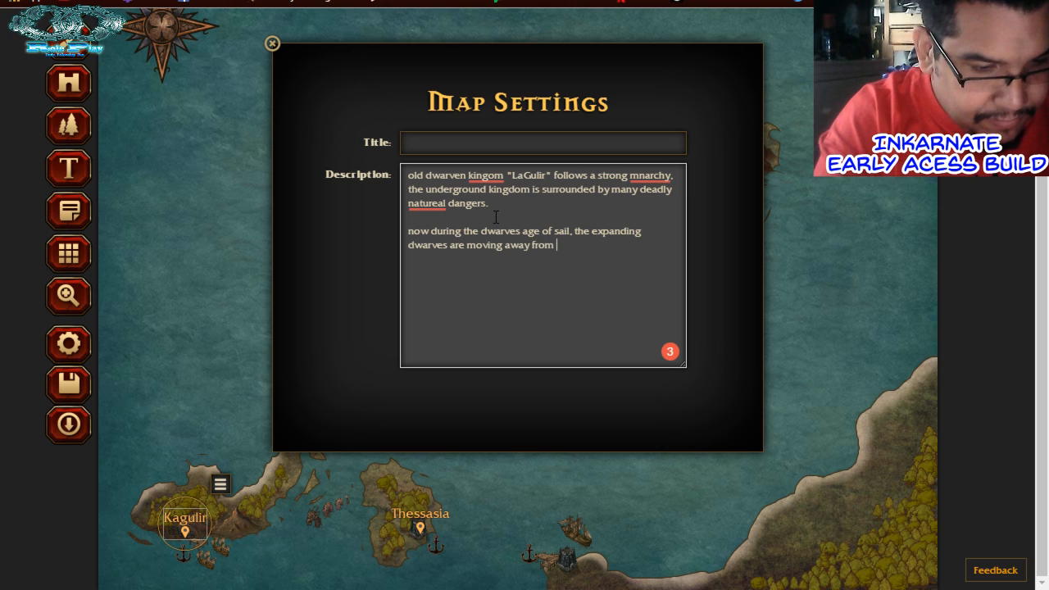
# Continue the second paragraph's sentence with "thier roots, thier ghheritage and living in an age of decadence"
pyautogui.write('thier root')
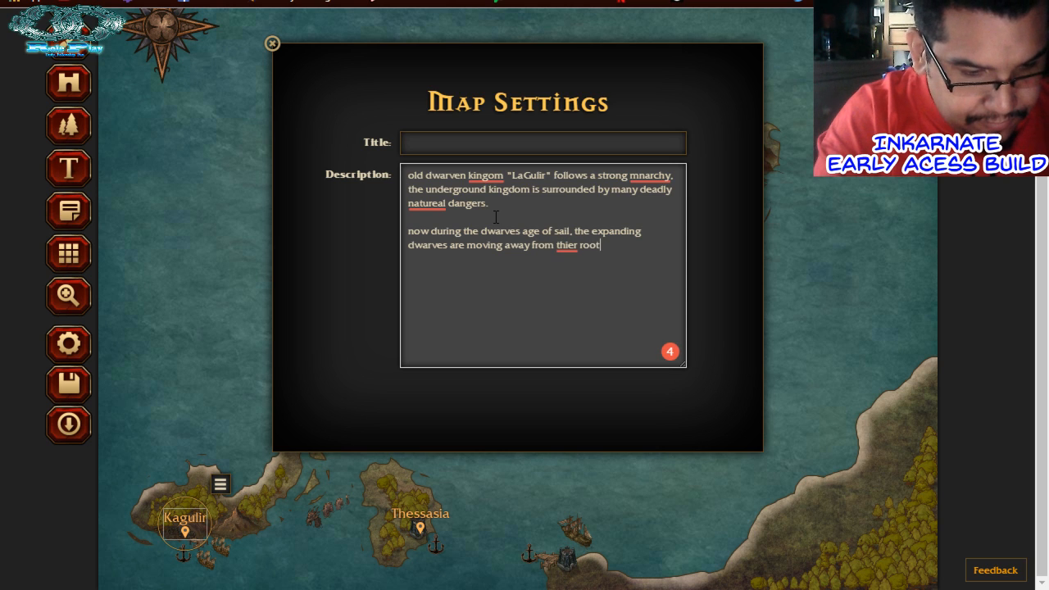
pyautogui.write('s, thier gh')
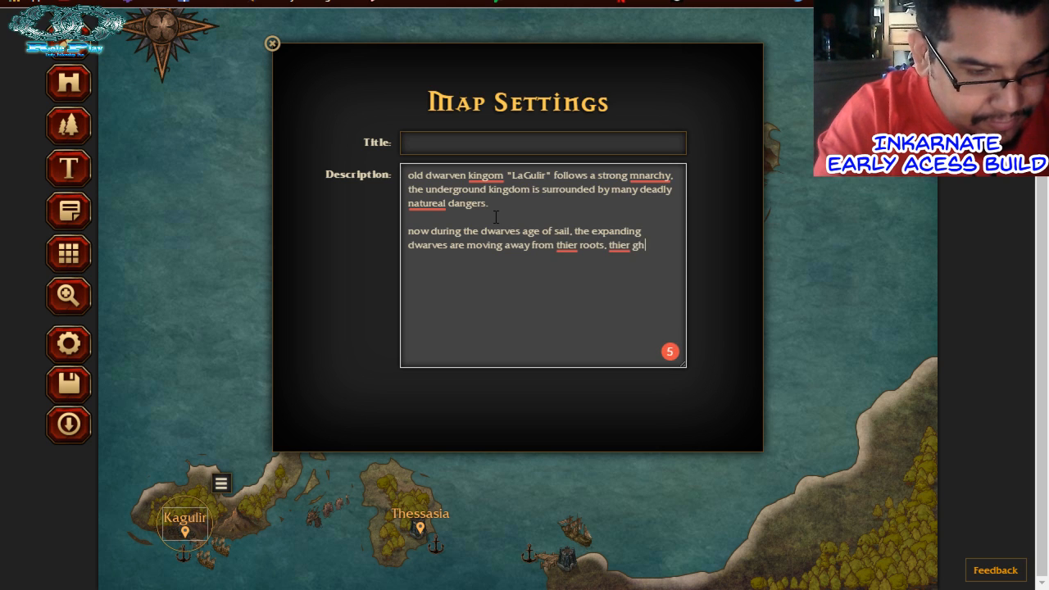
pyautogui.write('heritage and')
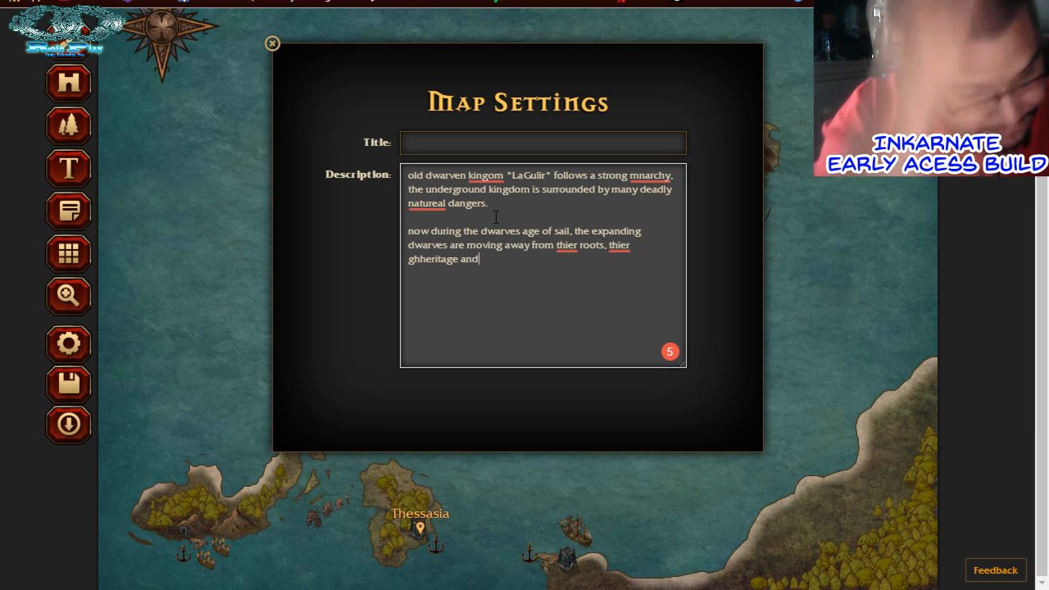
pyautogui.write(' living in an')
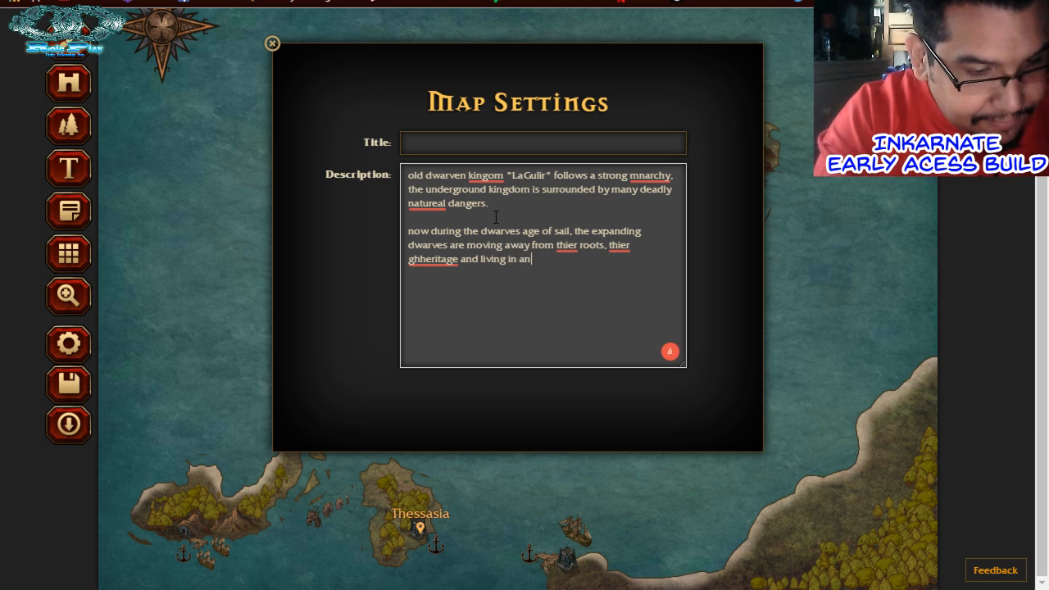
pyautogui.write(' age of dec')
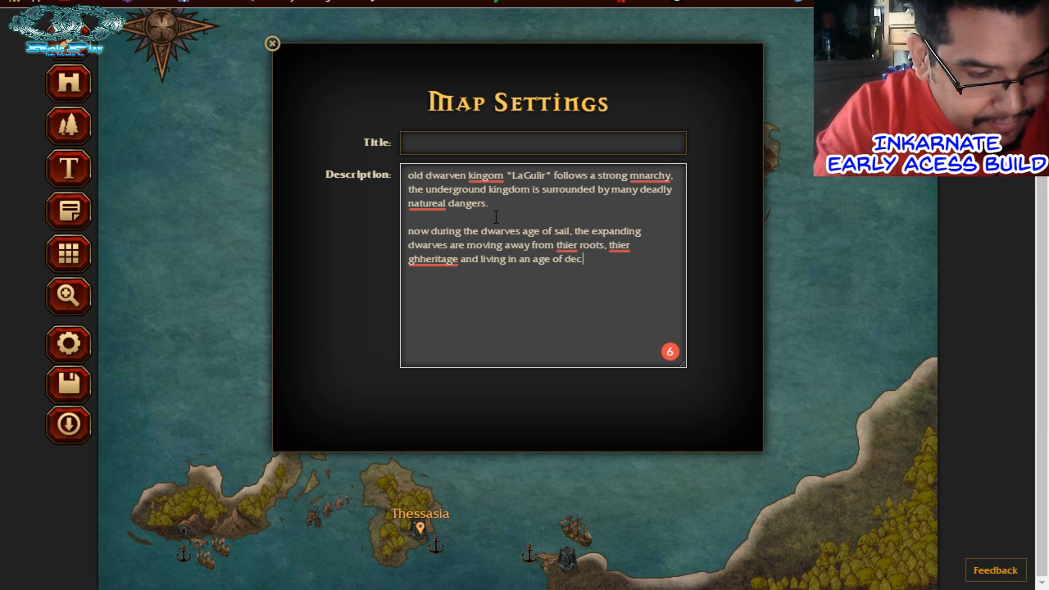
pyautogui.write('adence')
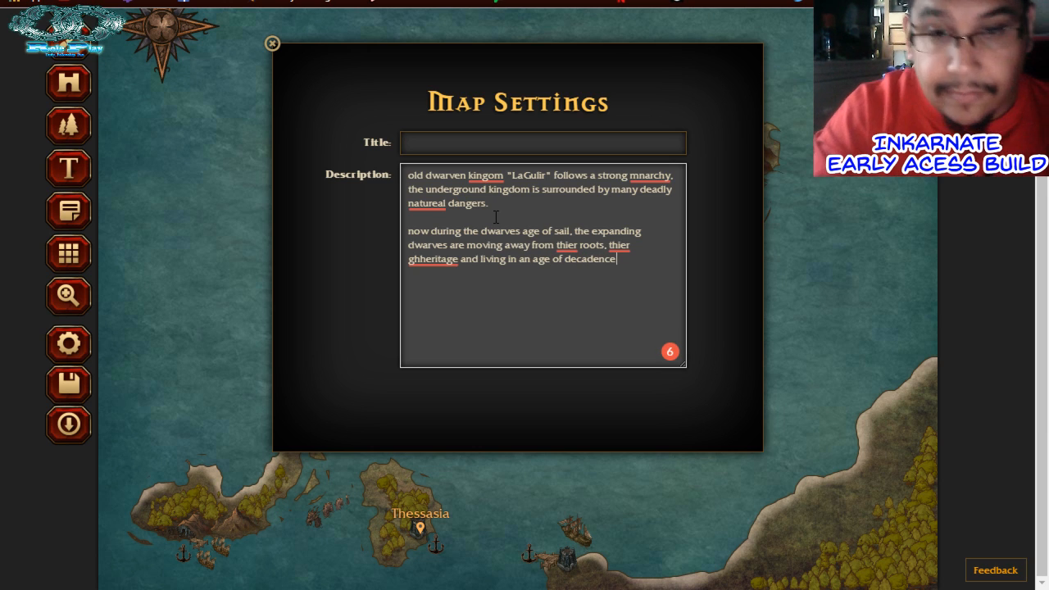
# End the sentence with a period and add a third paragraph reading "the old schoolers tend to not like this n"new""
pyautogui.write('.  the ')
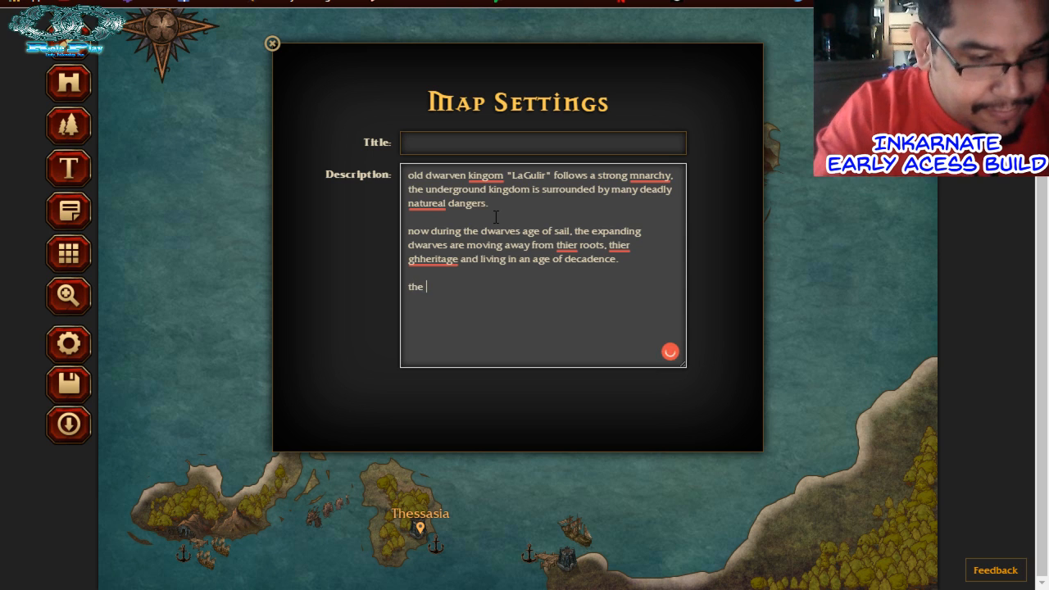
pyautogui.write('olds')
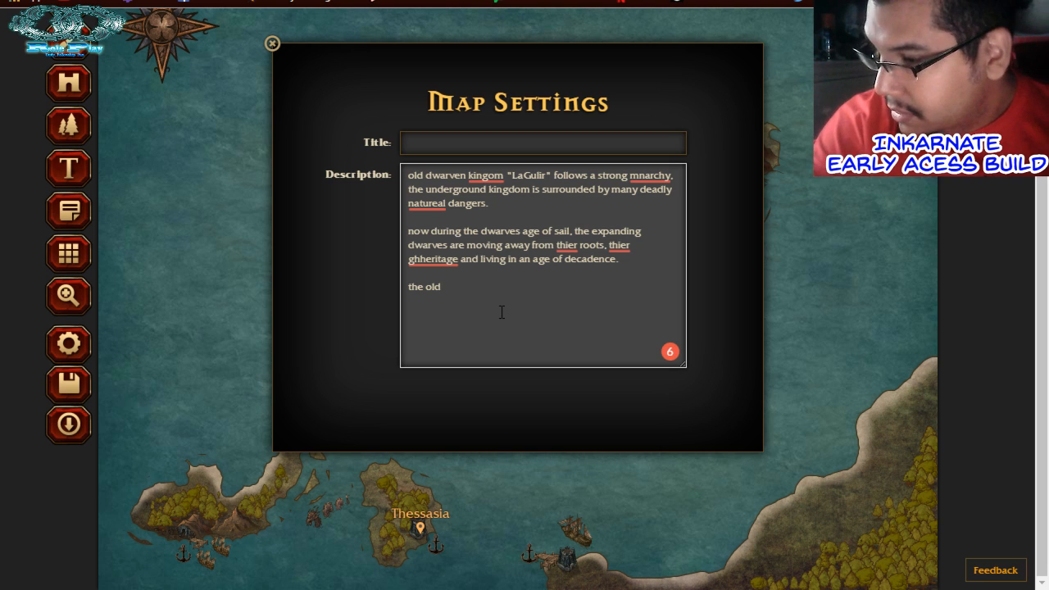
pyautogui.write('sch')
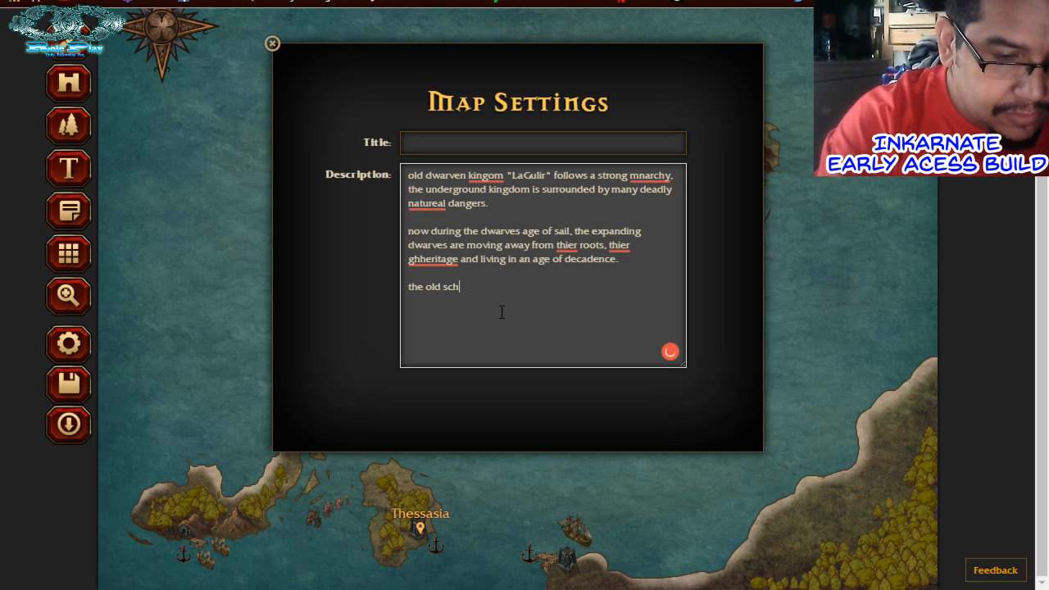
pyautogui.write('oolers')
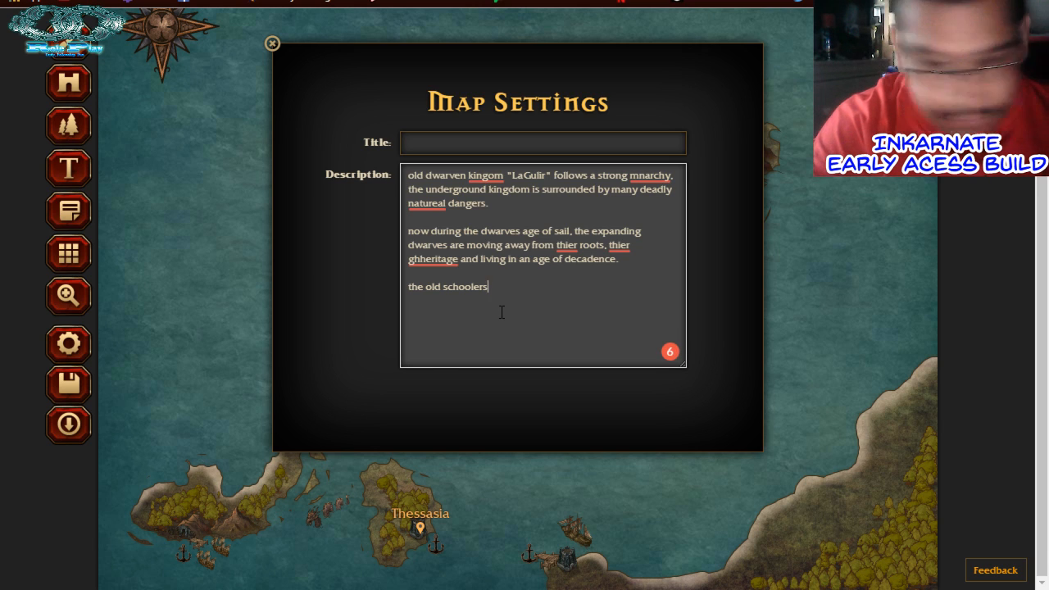
pyautogui.write(' tend')
pyautogui.write('to')
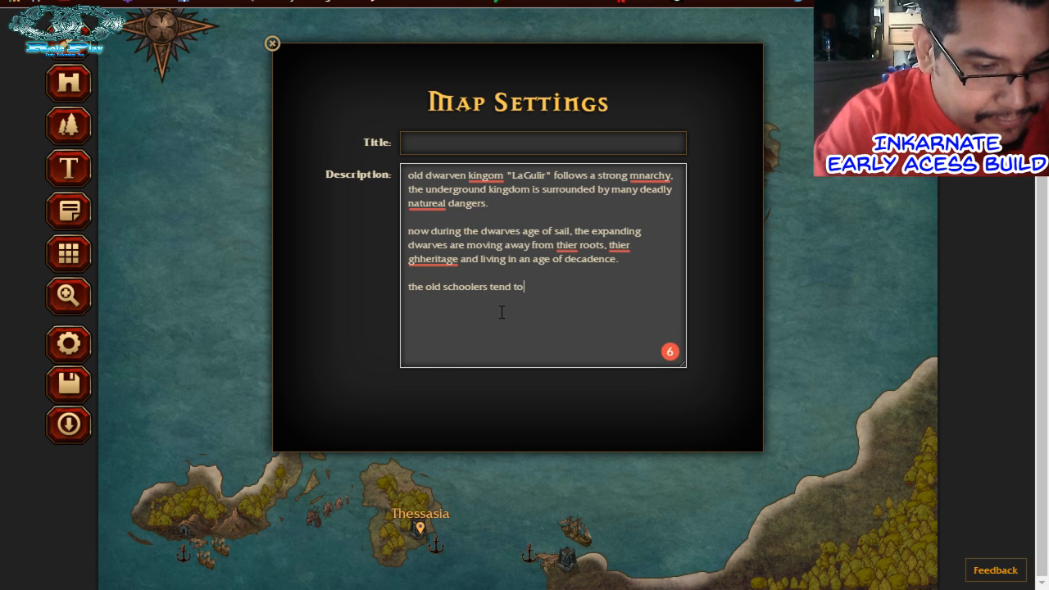
pyautogui.write(' not like this n')
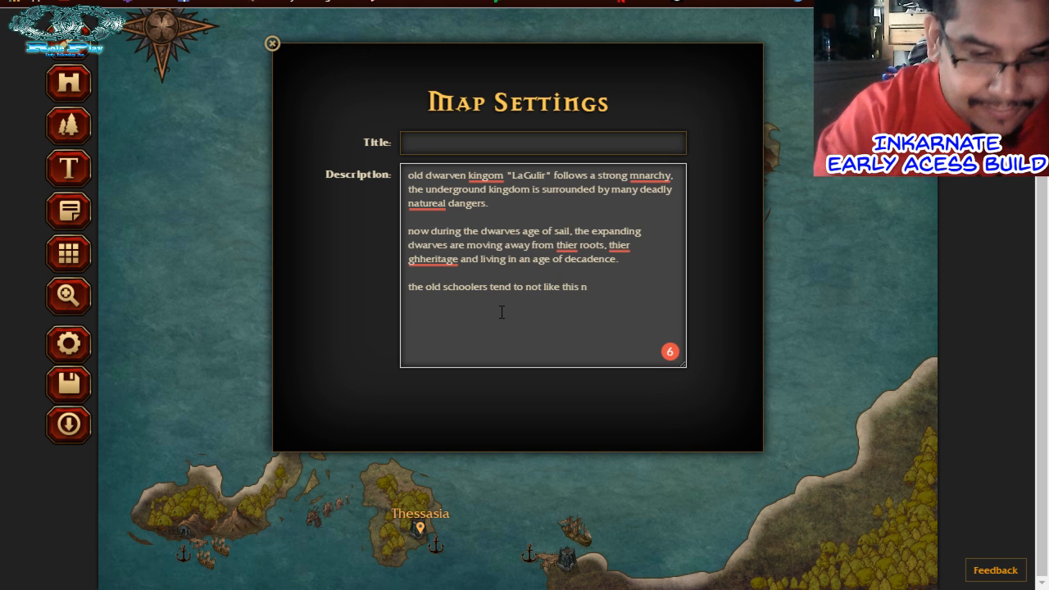
pyautogui.write('"new"')
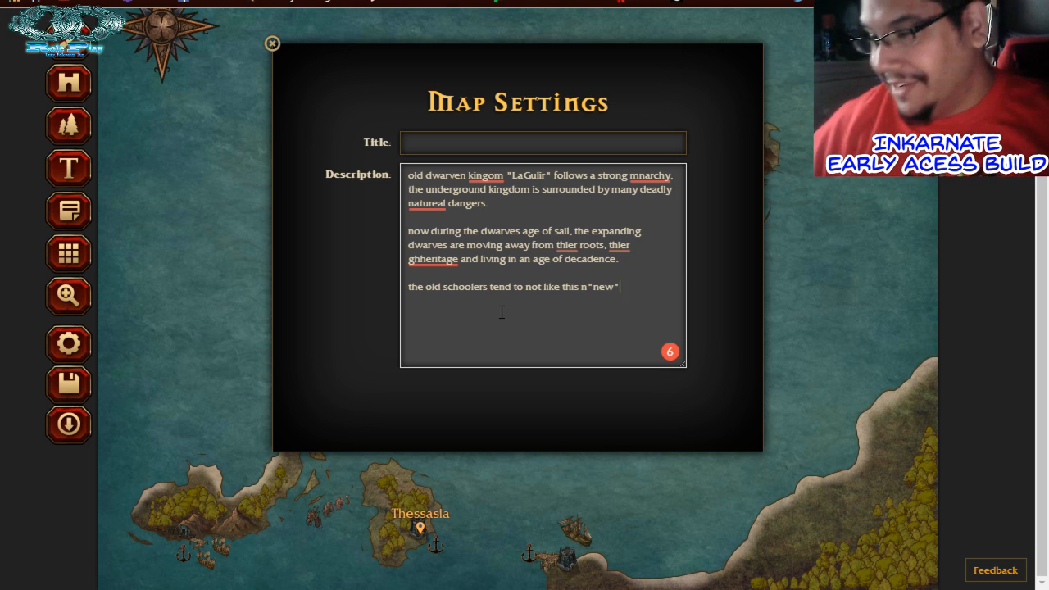
# Apply the spelling suggestions in the map description: "heritage", "their" for both "thier" words, "monarchy", "kingdom" and "natural"
pyautogui.moveTo(435, 259)
pyautogui.click(439, 283)
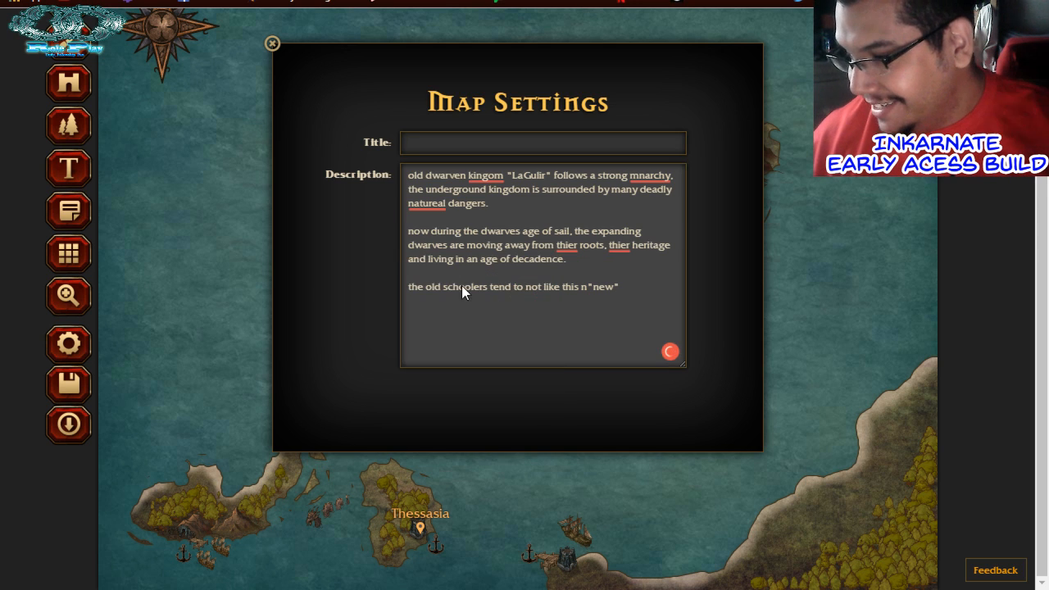
pyautogui.moveTo(566, 246)
pyautogui.click(574, 266)
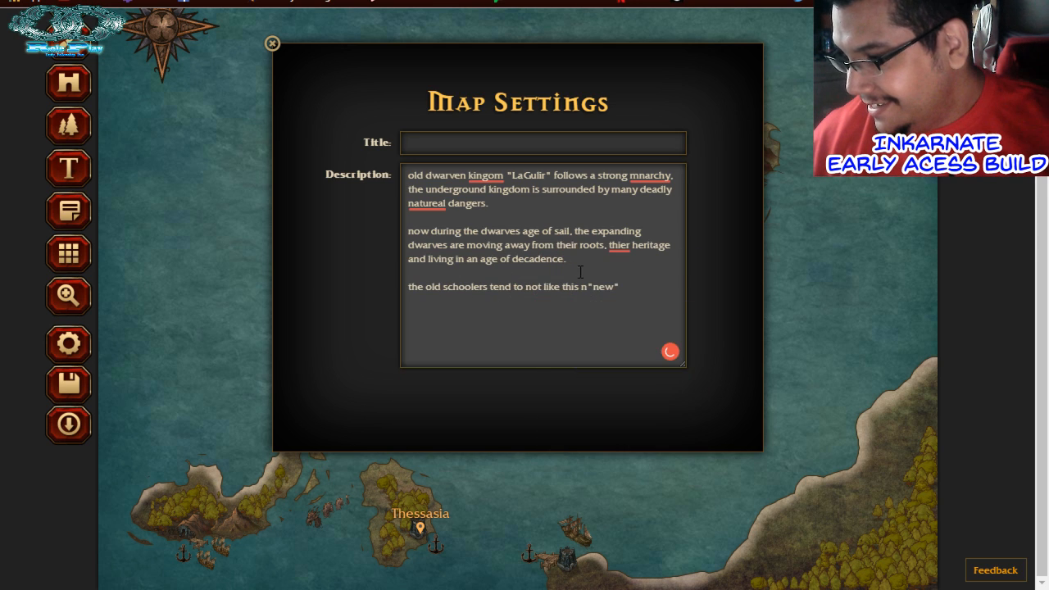
pyautogui.moveTo(619, 245)
pyautogui.click(628, 268)
pyautogui.moveTo(650, 175)
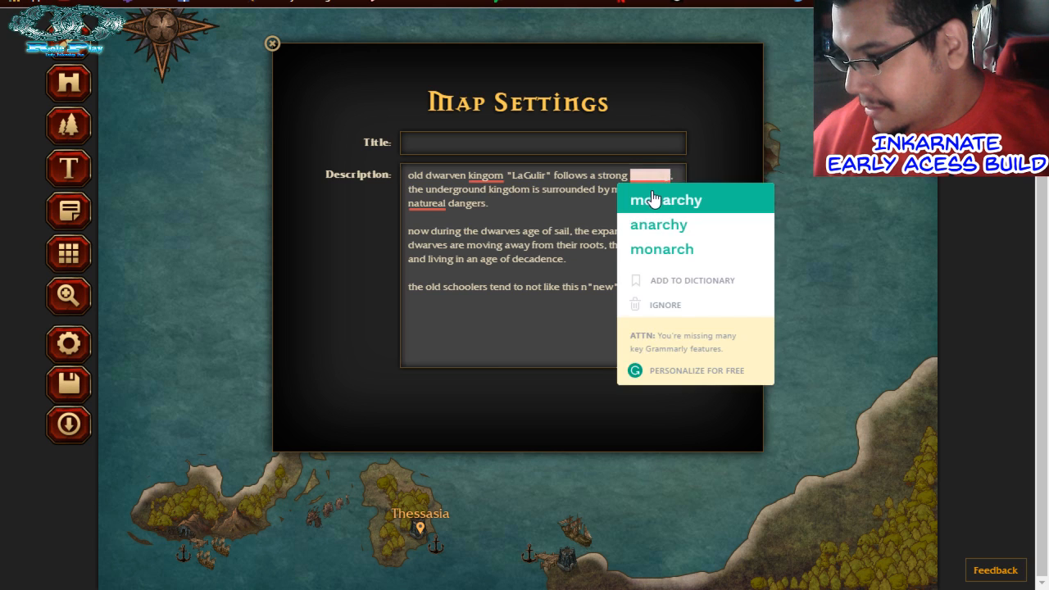
pyautogui.click(656, 197)
pyautogui.moveTo(499, 174)
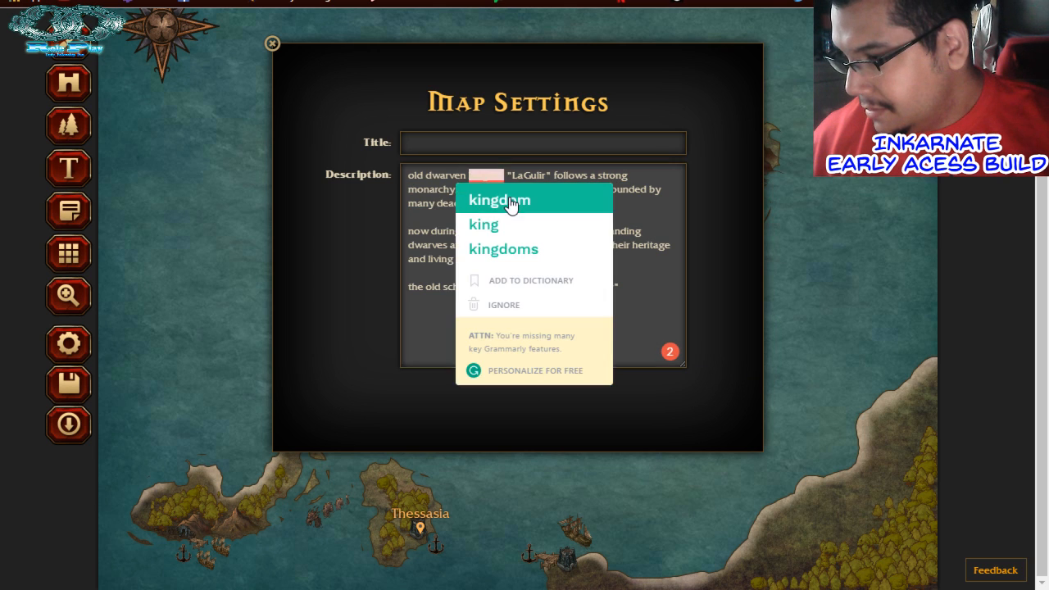
pyautogui.click(504, 200)
pyautogui.moveTo(492, 203)
pyautogui.click(512, 229)
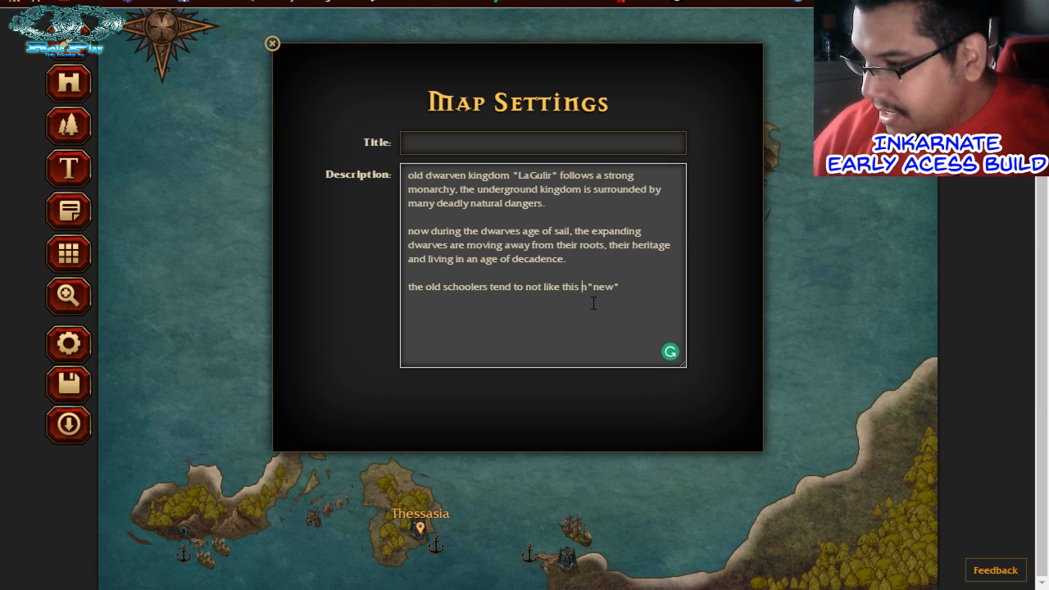
# Delete the stray "n" before "new" in the last line of the map description, and close the map settings
pyautogui.press('BackSpace')
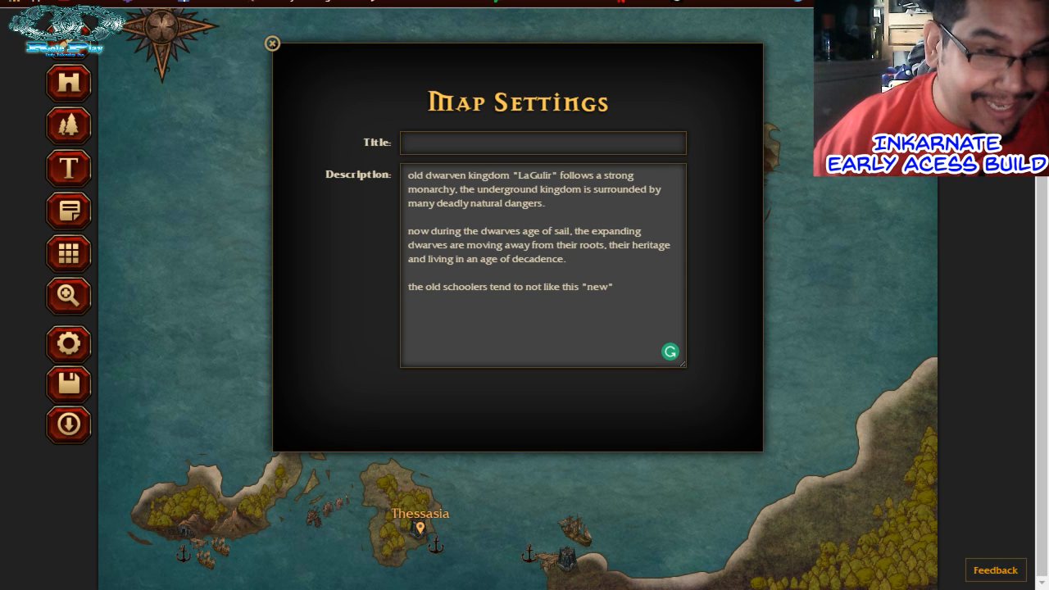
pyautogui.click(372, 234)
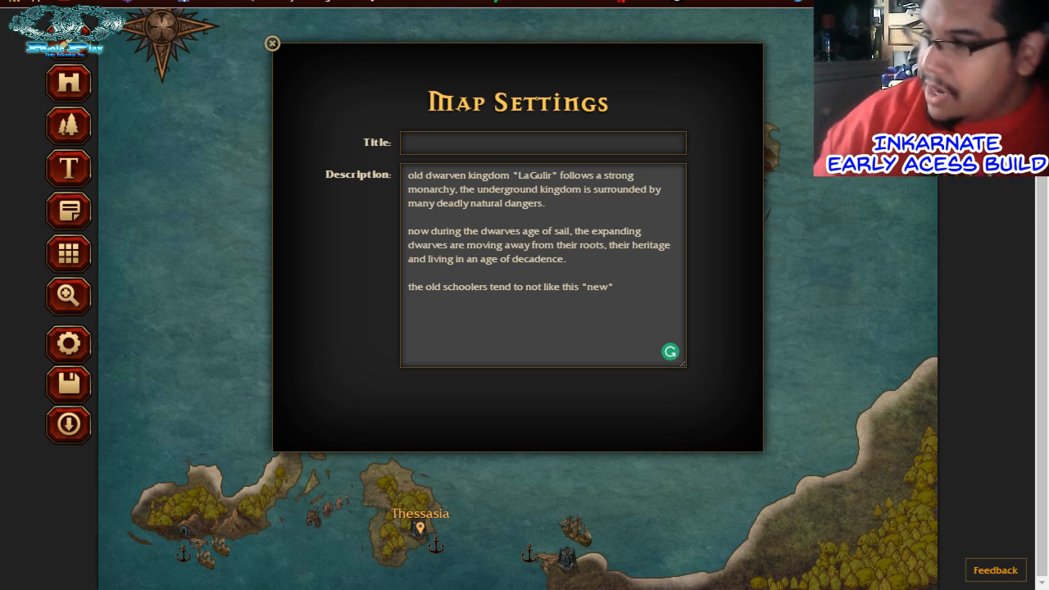
pyautogui.click(529, 277)
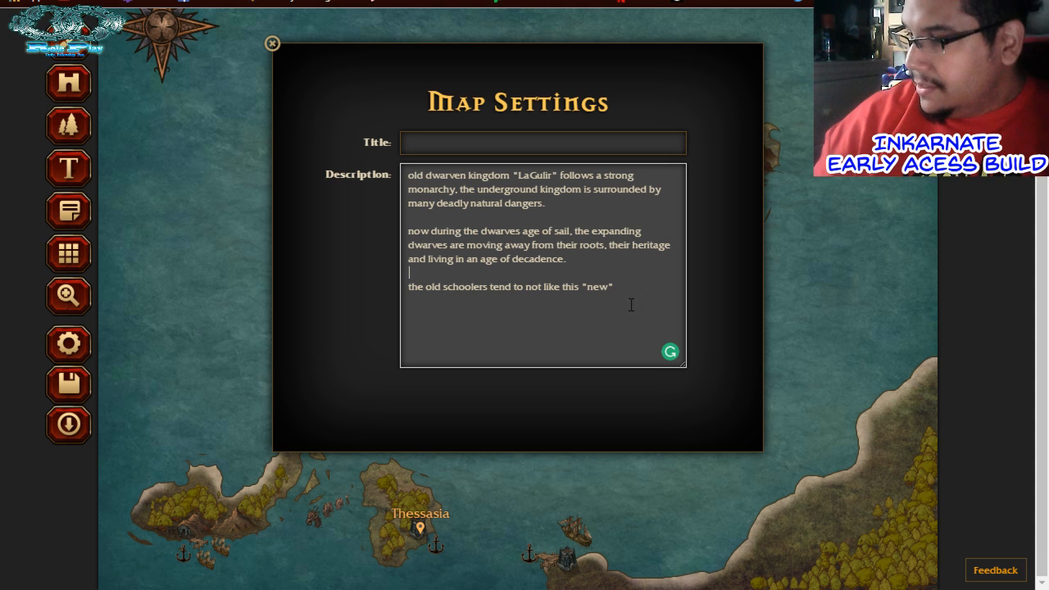
pyautogui.click(648, 293)
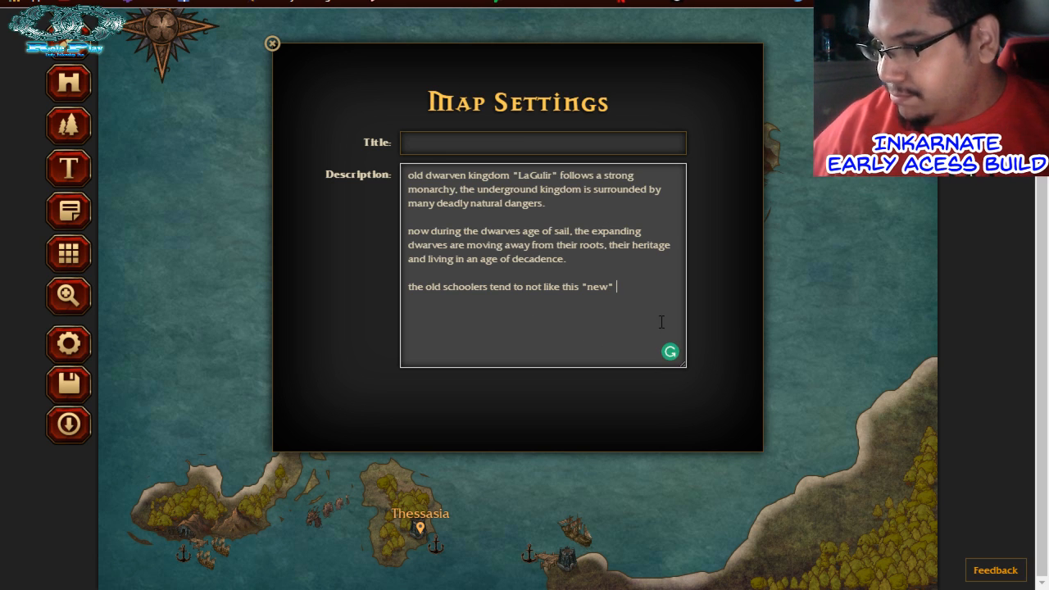
pyautogui.click(272, 43)
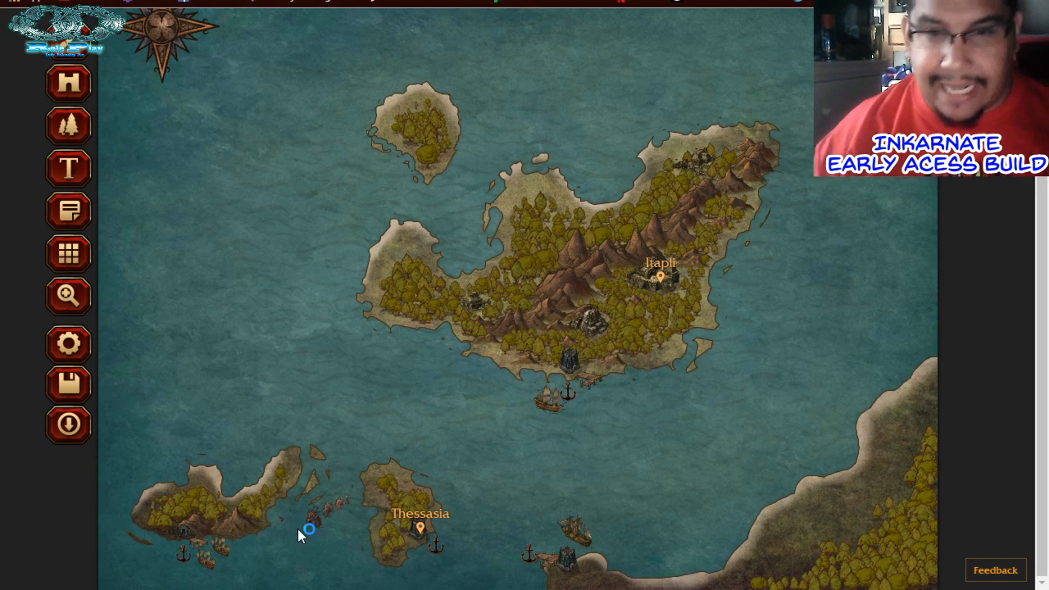
# Open the Itapli note, rename it "Ixmucane", and place the text cursor at the end of its description
pyautogui.click(662, 266)
pyautogui.doubleClick(516, 64)
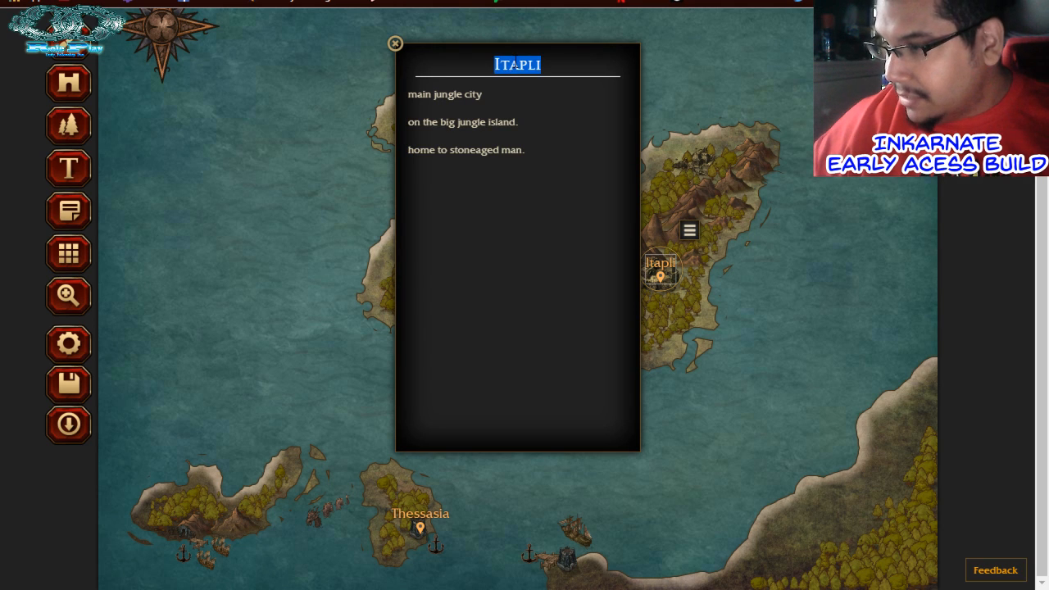
pyautogui.write('Ixmucane')
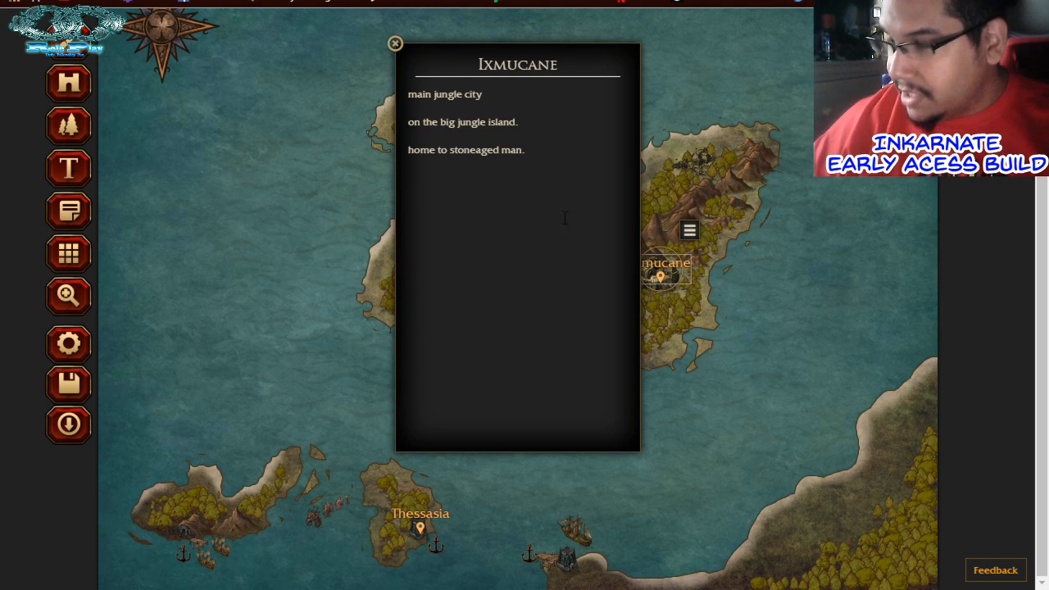
pyautogui.click(564, 258)
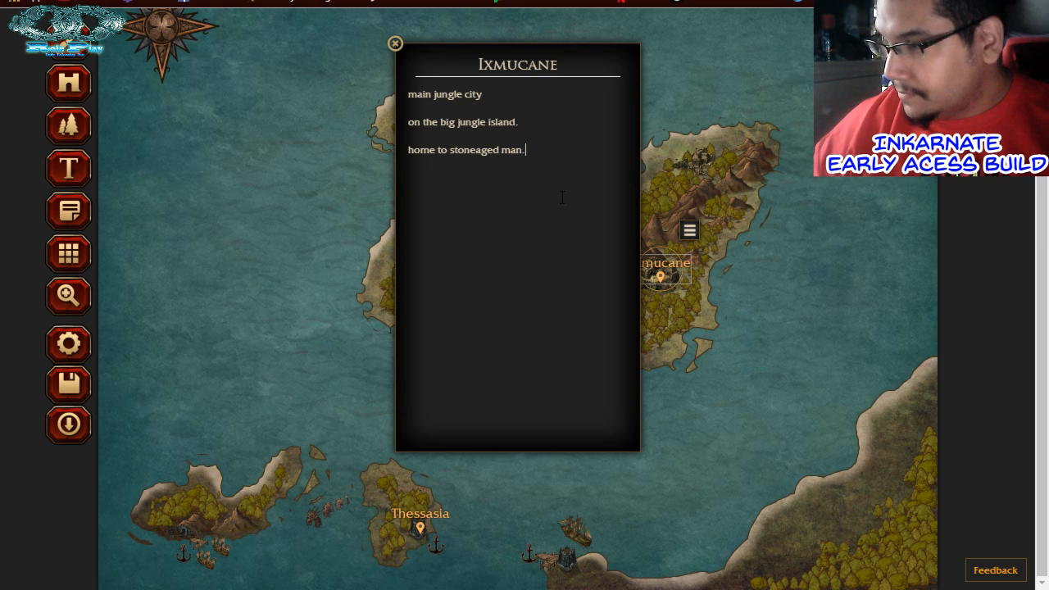
# Close the Ixmucane note and open the Thessasia note to read its description
pyautogui.click(394, 44)
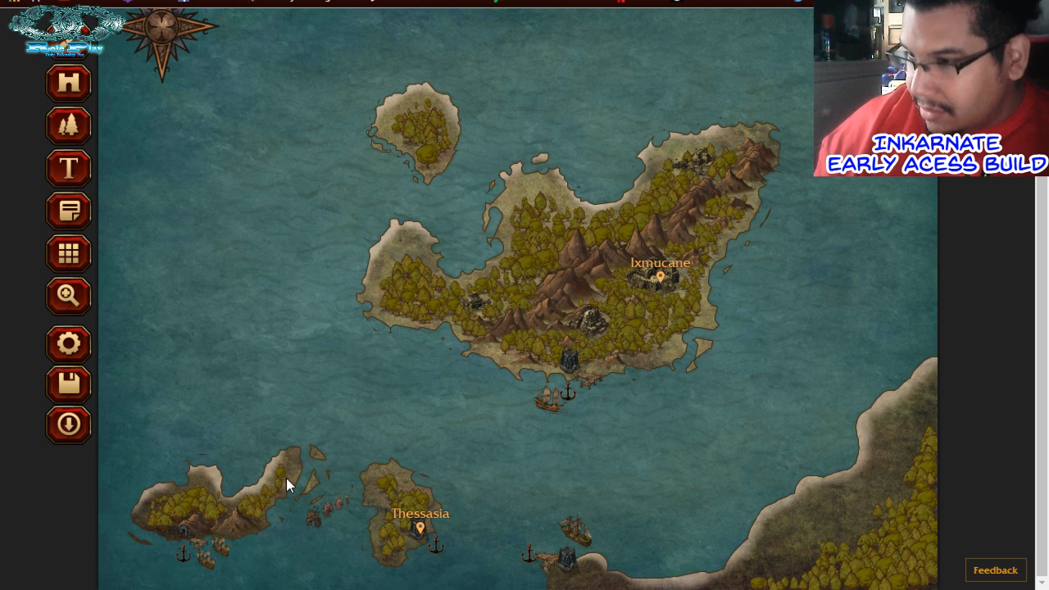
pyautogui.scroll(1, 286, 478)
pyautogui.scroll(-1, 286, 485)
pyautogui.click(422, 521)
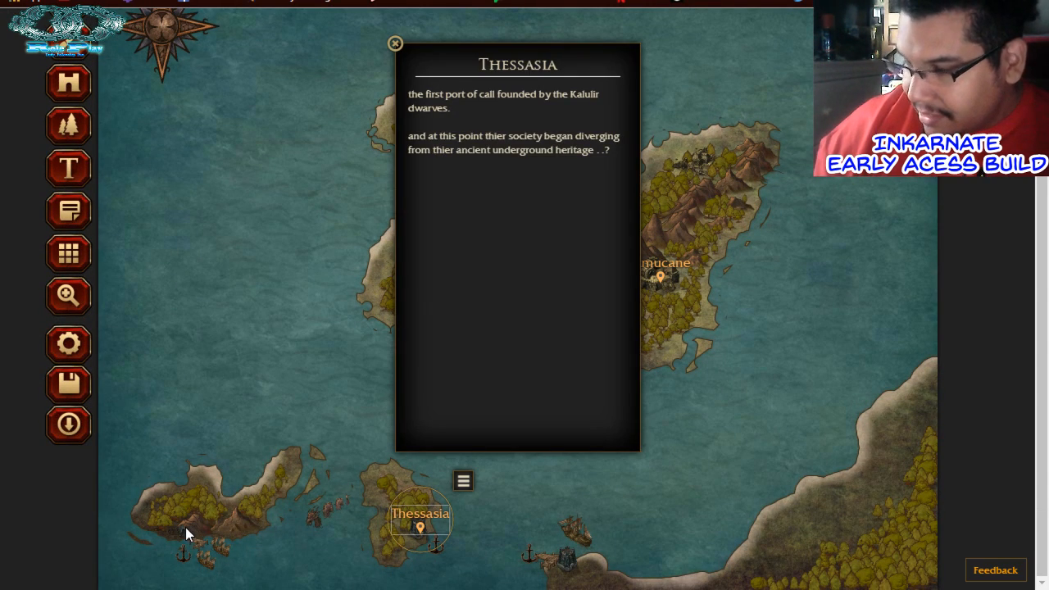
pyautogui.scroll(1, 232, 434)
pyautogui.scroll(-1, 232, 434)
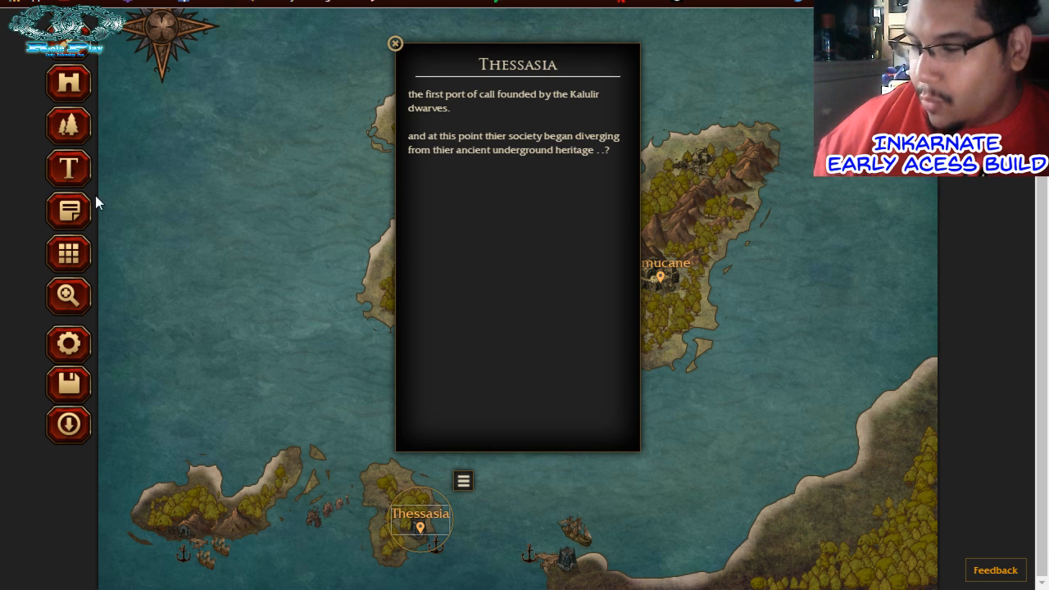
# Place a new note on the settlement of the small southwestern island, title it "Kagulir", and put the text cursor in its body
pyautogui.click(73, 177)
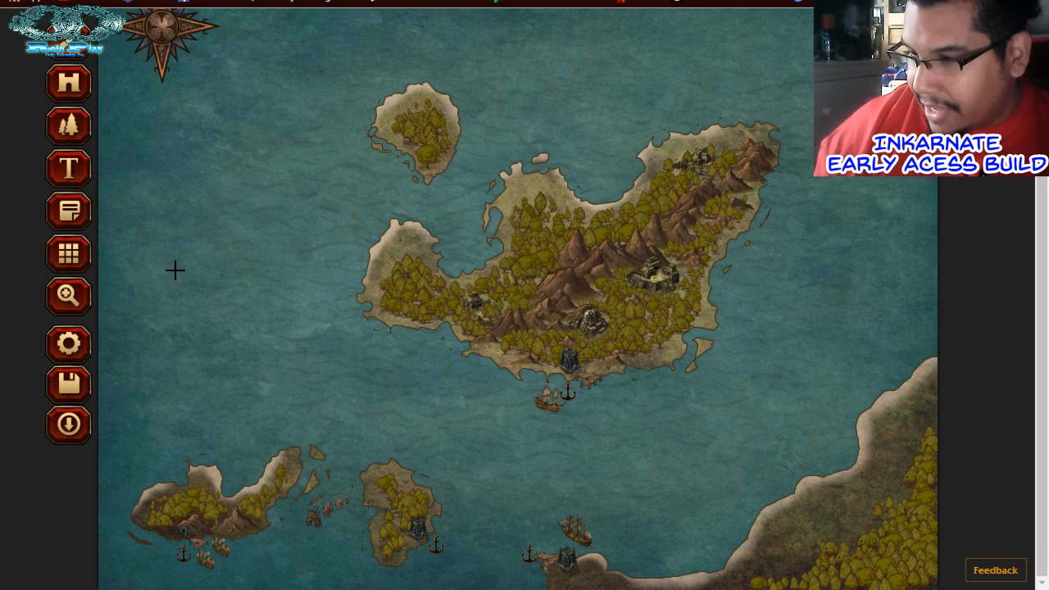
pyautogui.click(69, 229)
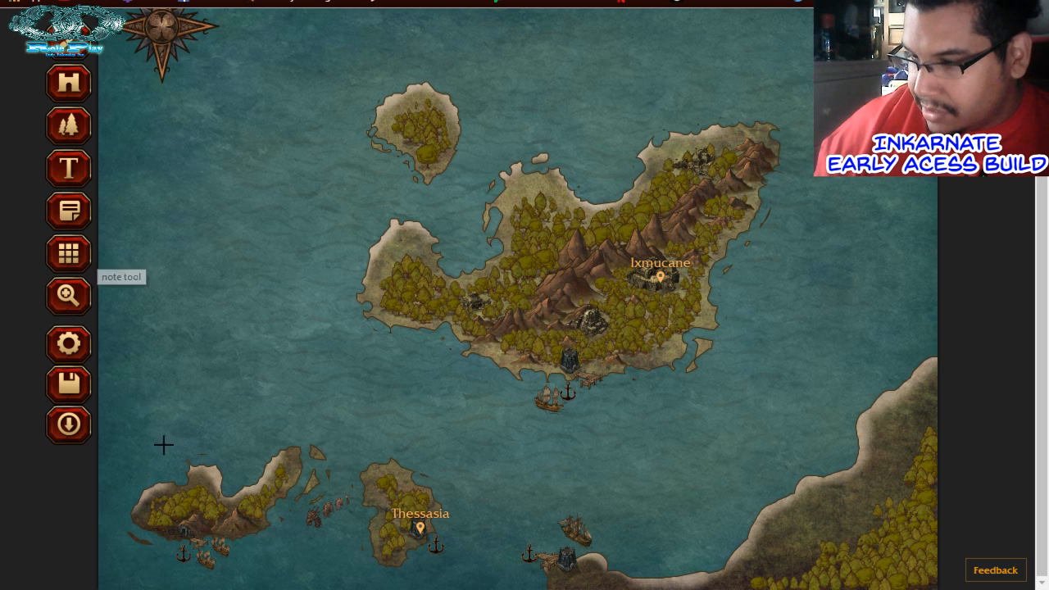
pyautogui.click(185, 527)
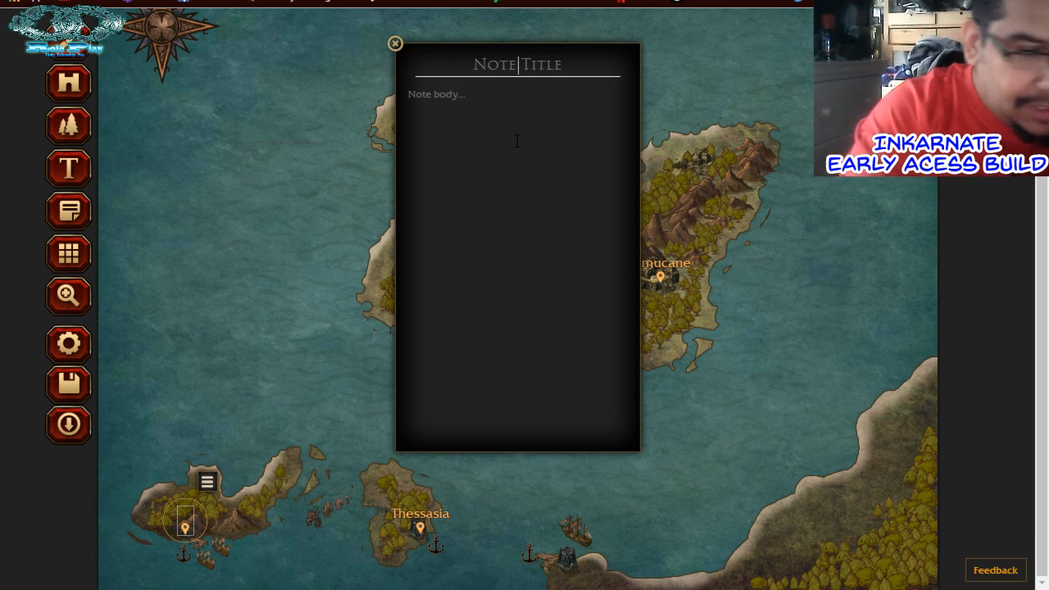
pyautogui.write('Kaguli')
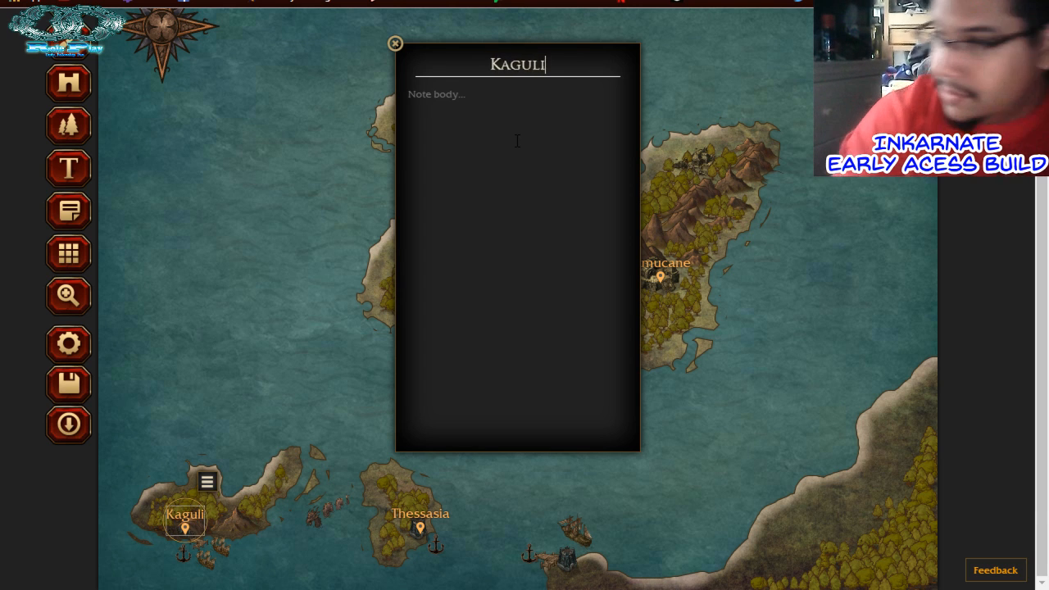
pyautogui.write('r')
pyautogui.click(475, 96)
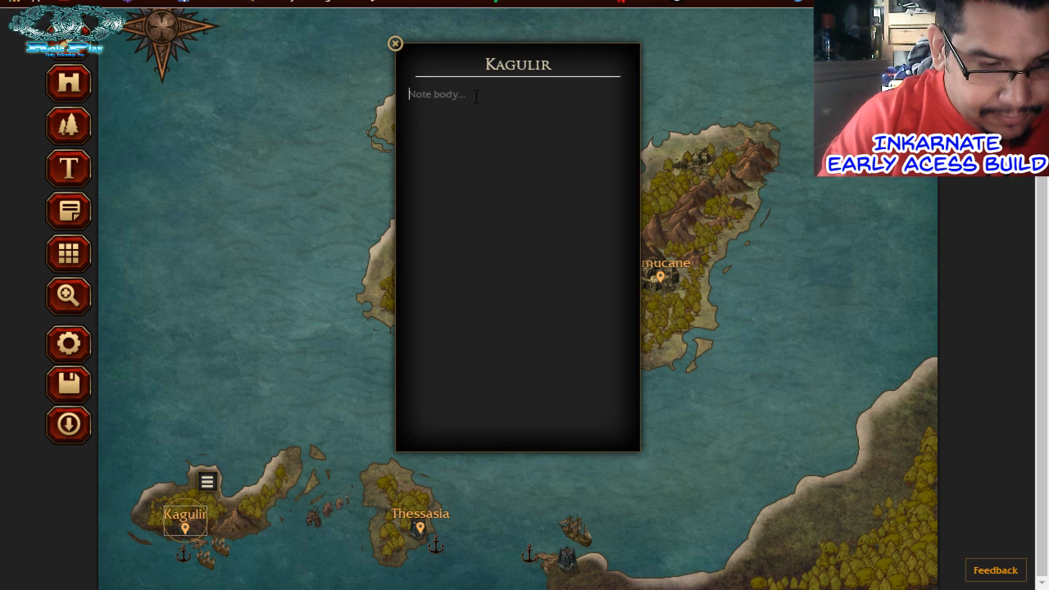
pyautogui.write('danged')
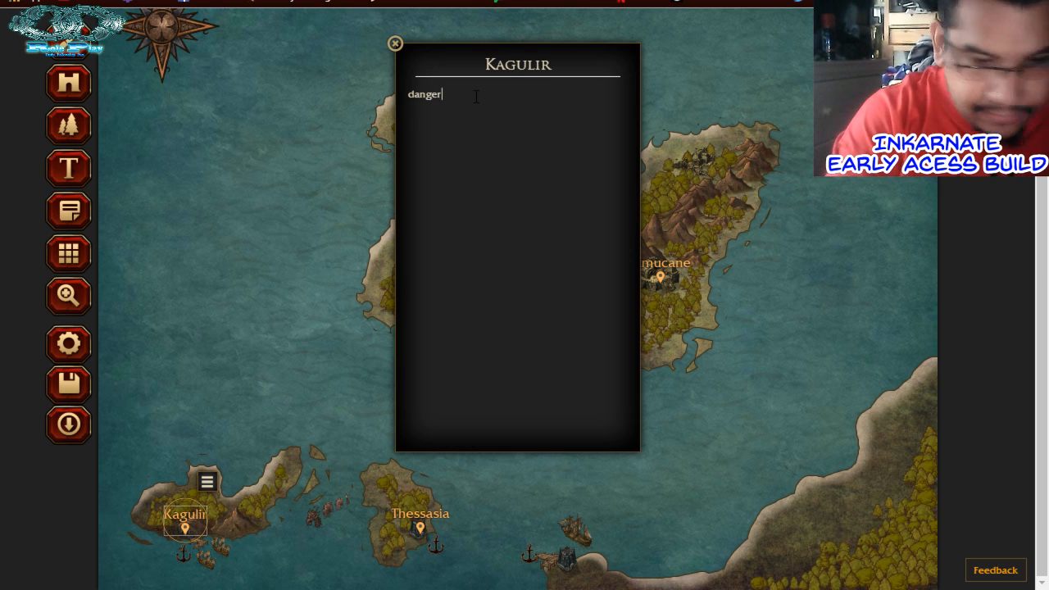
pyautogui.press('BackSpace')
pyautogui.press('BackSpace')
pyautogui.press('BackSpace')
pyautogui.press('BackSpace')
pyautogui.press('BackSpace')
pyautogui.press('BackSpace')
# Write "a dwarven empire rife with danger ar" as the start of the Kagulir note's description
pyautogui.write('a')
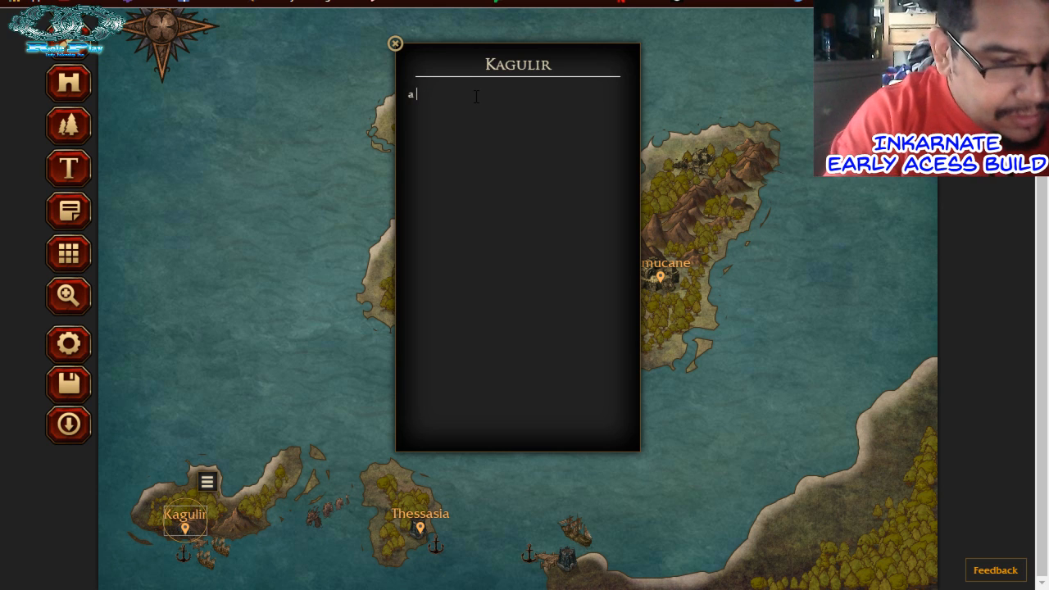
pyautogui.write(' dwarve')
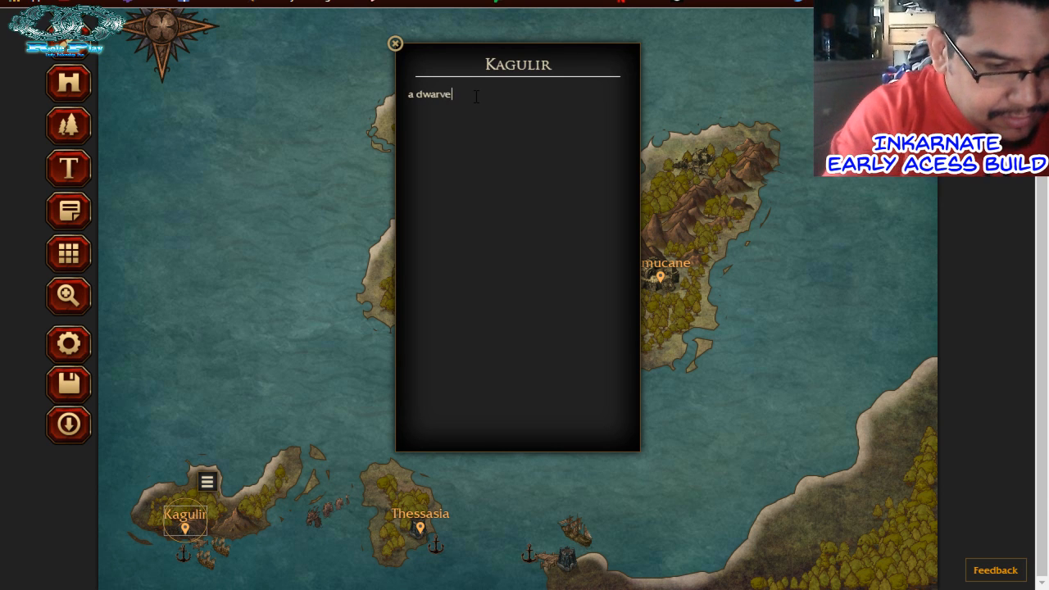
pyautogui.write('n empire ')
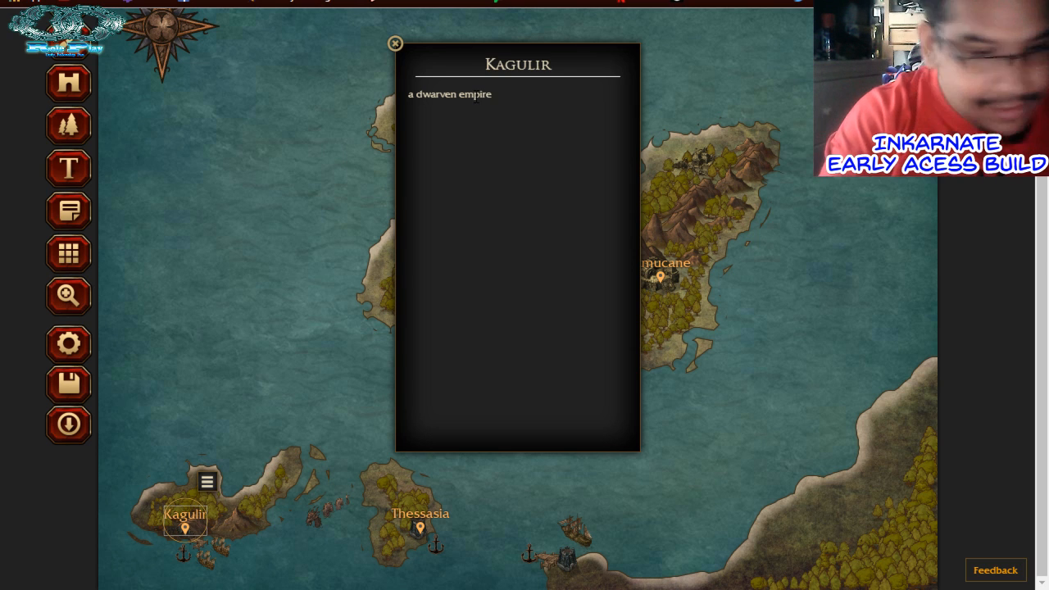
pyautogui.write('rife w')
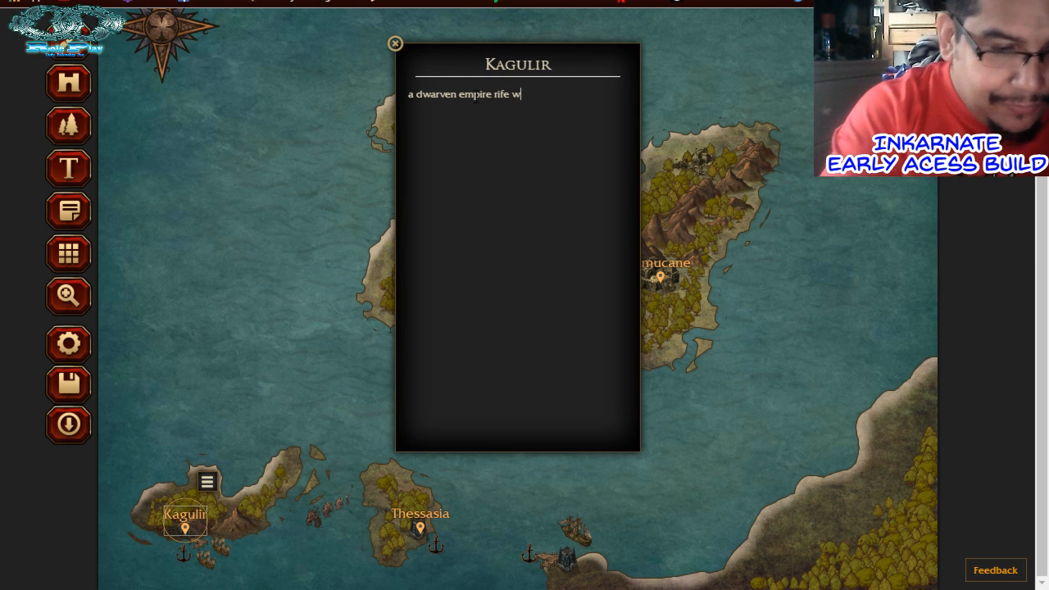
pyautogui.write('ith danger ar')
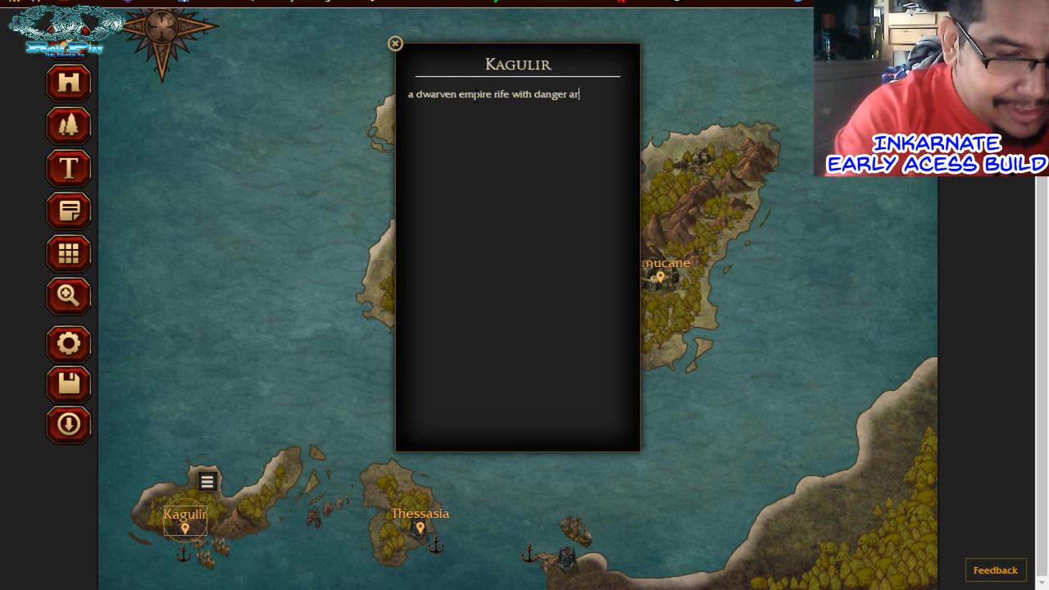
# Complete the Kagulir note's opening sentence with "around every corner (floods, lava flows, subteranean beasts etc.)"
pyautogui.write('ound every ')
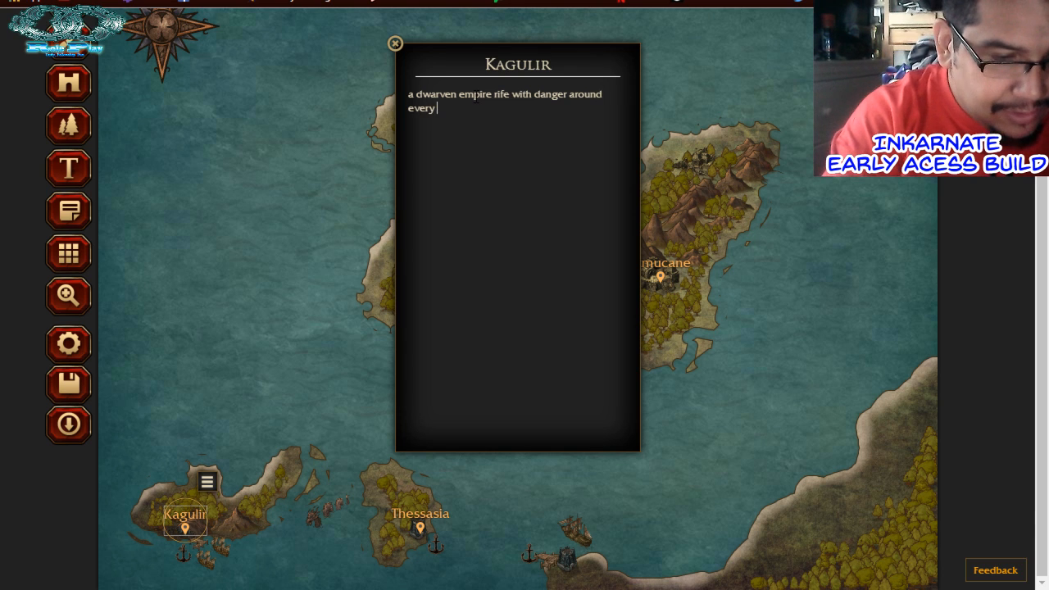
pyautogui.write('corner')
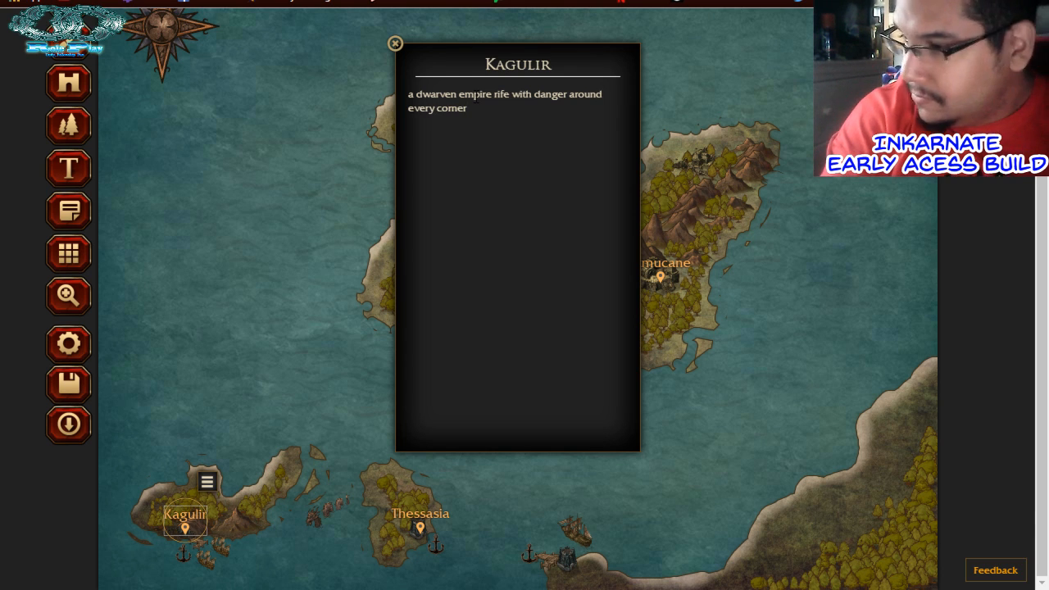
pyautogui.write(' (')
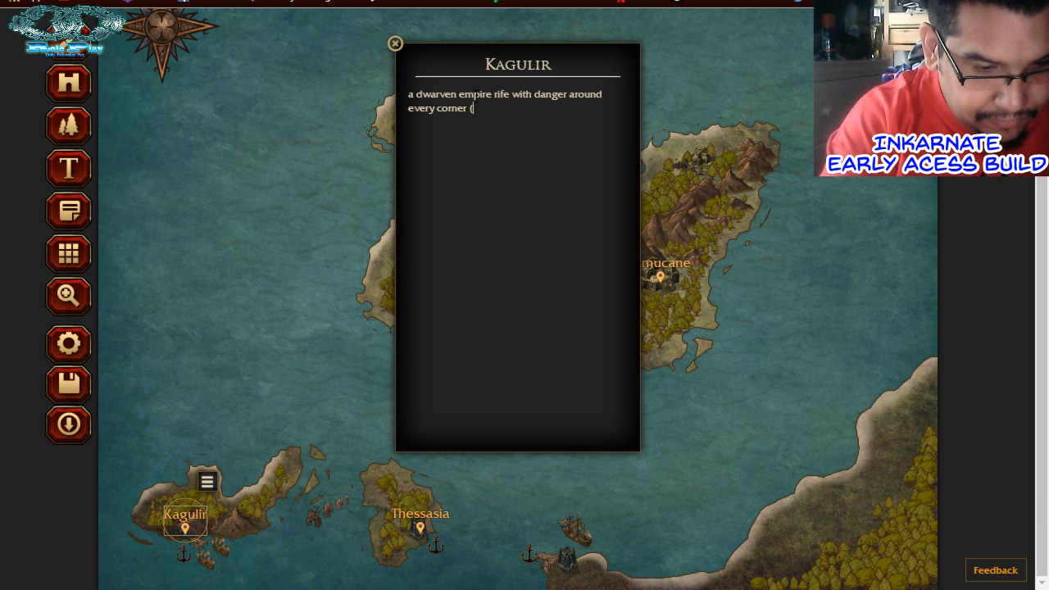
pyautogui.write('flo')
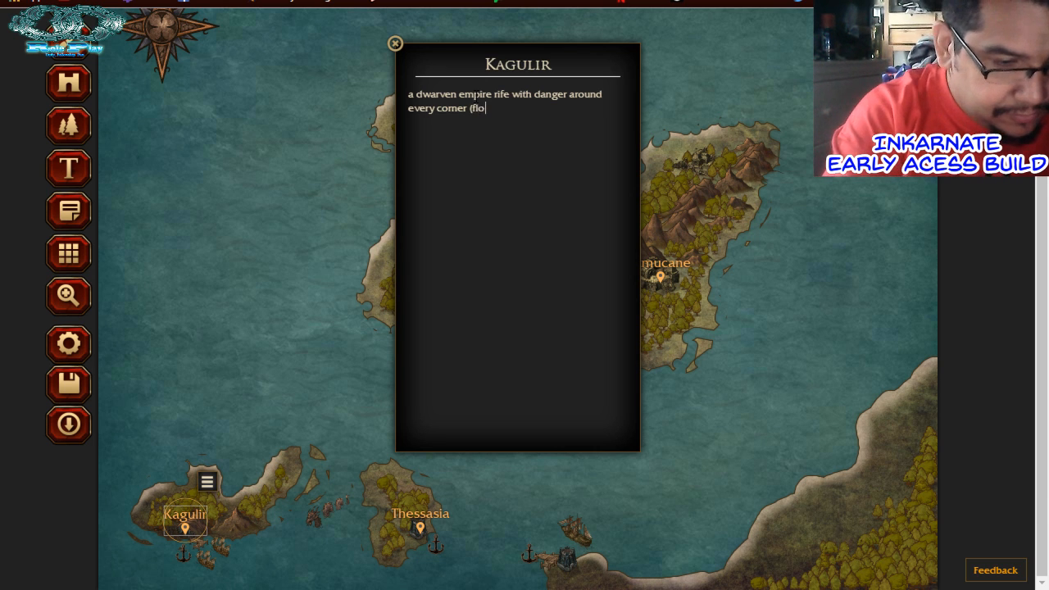
pyautogui.write('ods, lava')
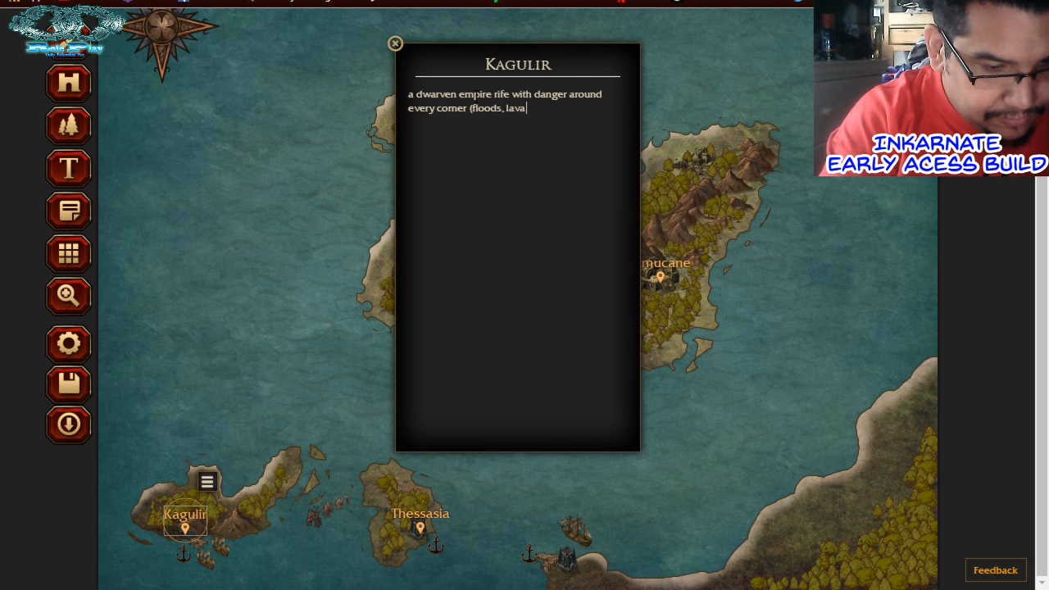
pyautogui.write(' floo')
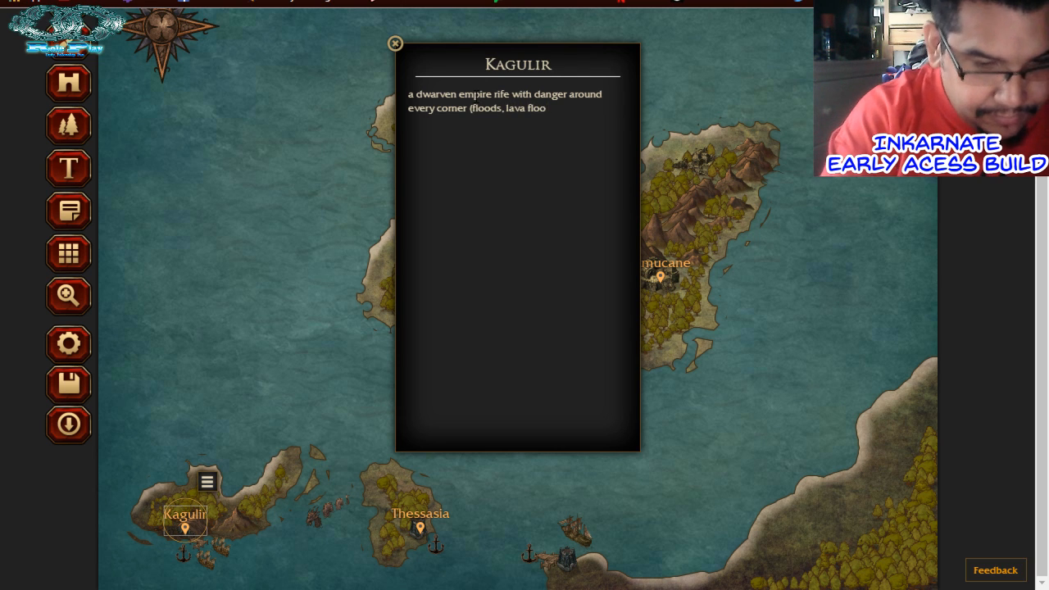
pyautogui.press('BackSpace')
pyautogui.write('ws')
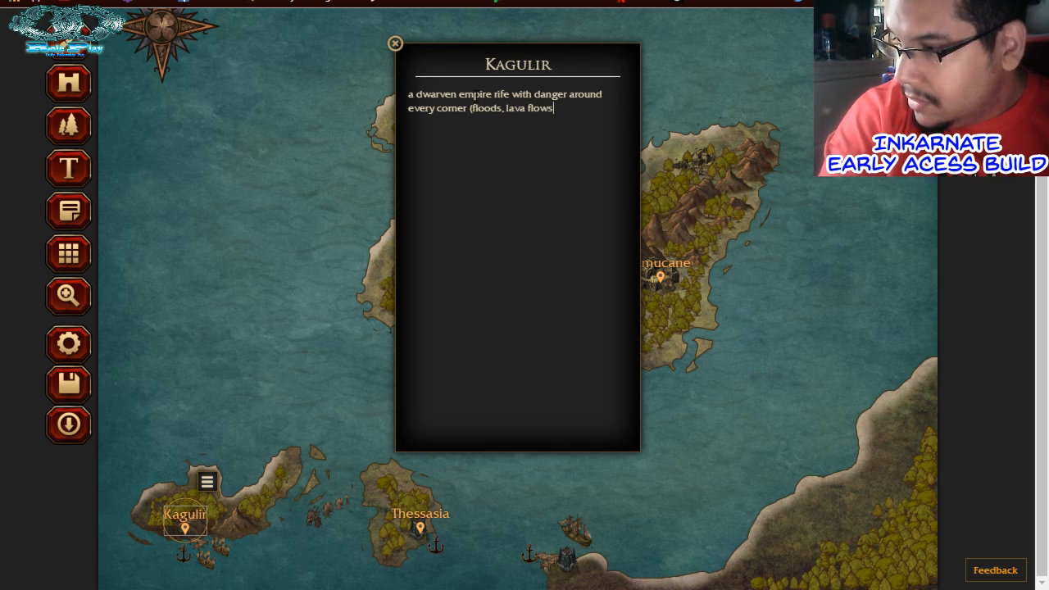
pyautogui.press('BackSpace')
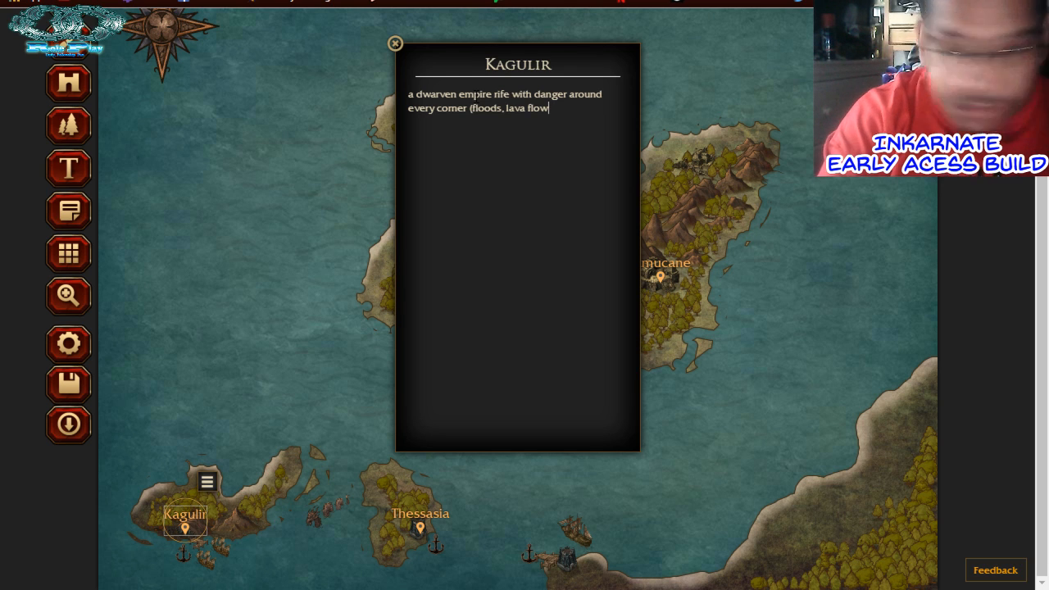
pyautogui.write('s')
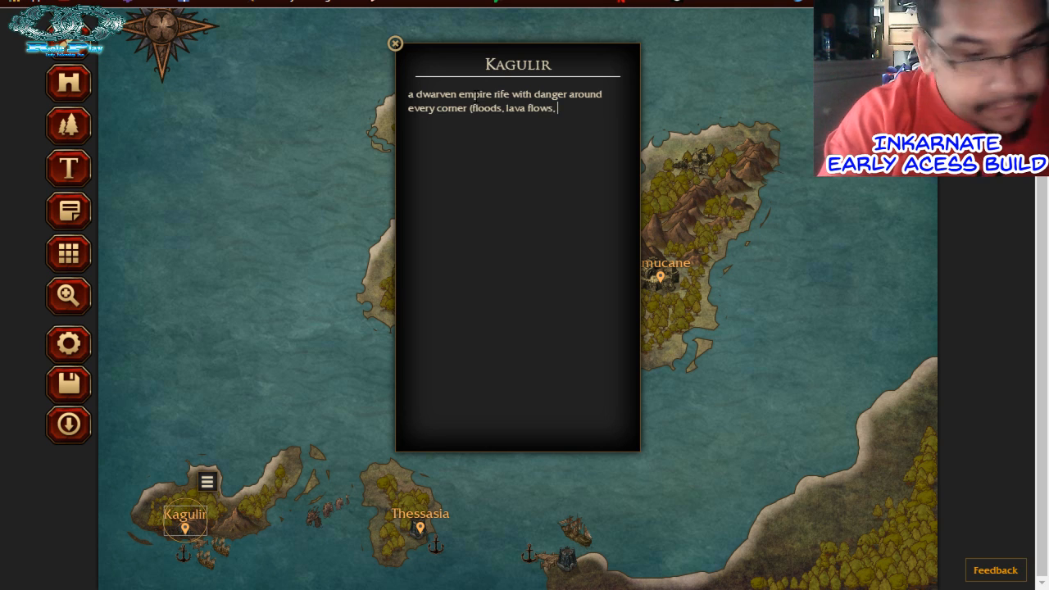
pyautogui.write(',')
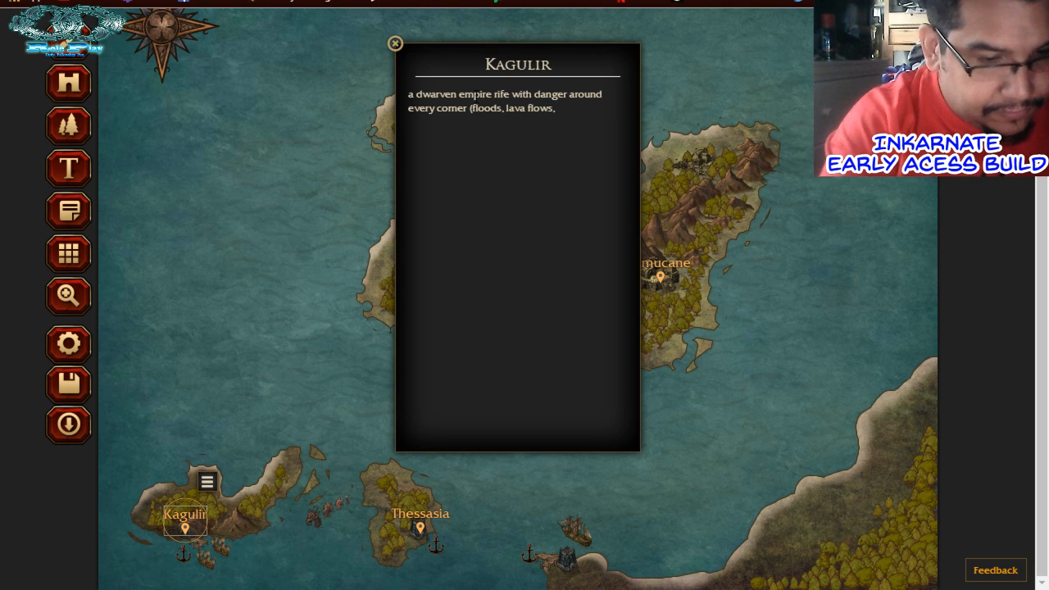
pyautogui.write(' subteran')
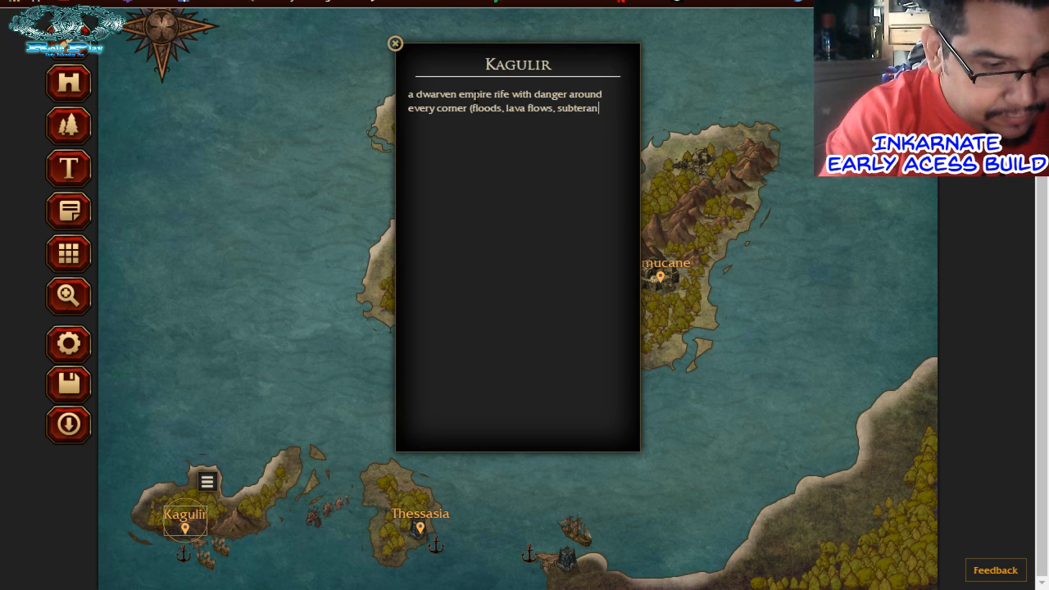
pyautogui.write('ean beasts ')
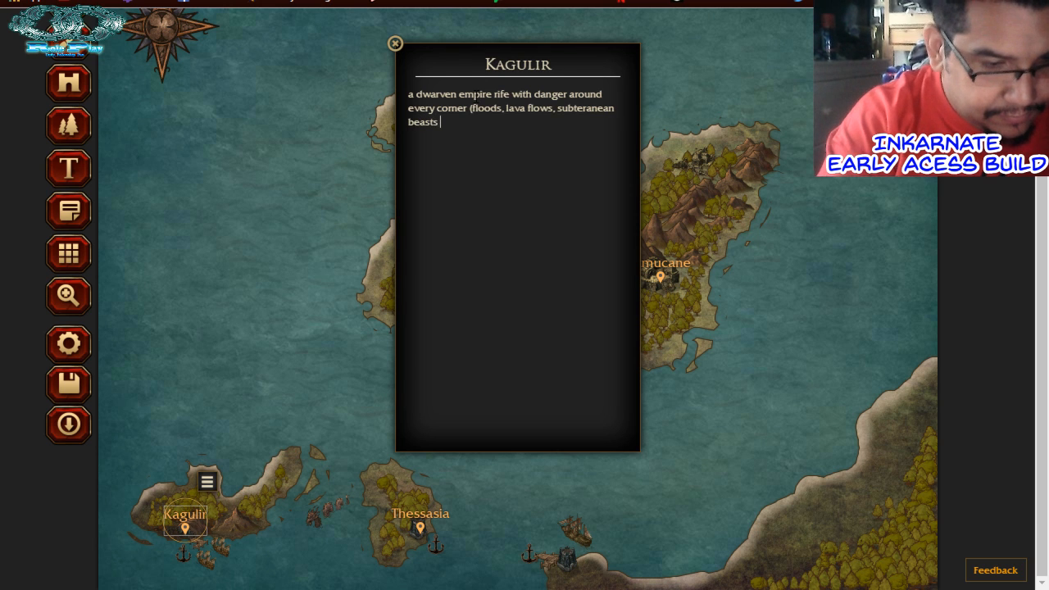
pyautogui.write('etc.)')
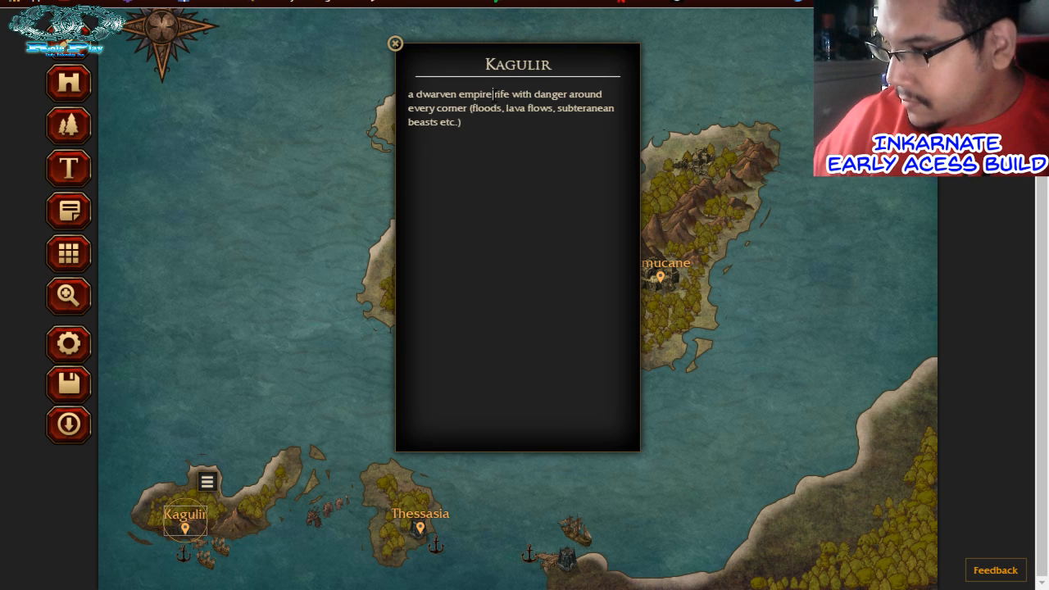
# Insert "deep beneath thesea," after "a dwarven empire" in the first sentence of the Kagulir note
pyautogui.write('deep ben')
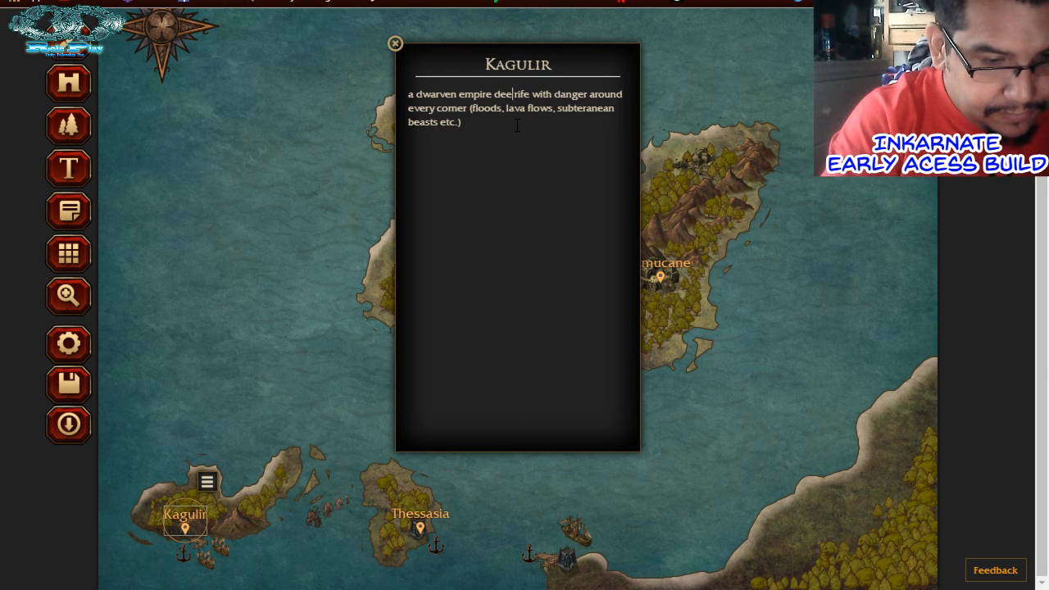
pyautogui.write('eath the')
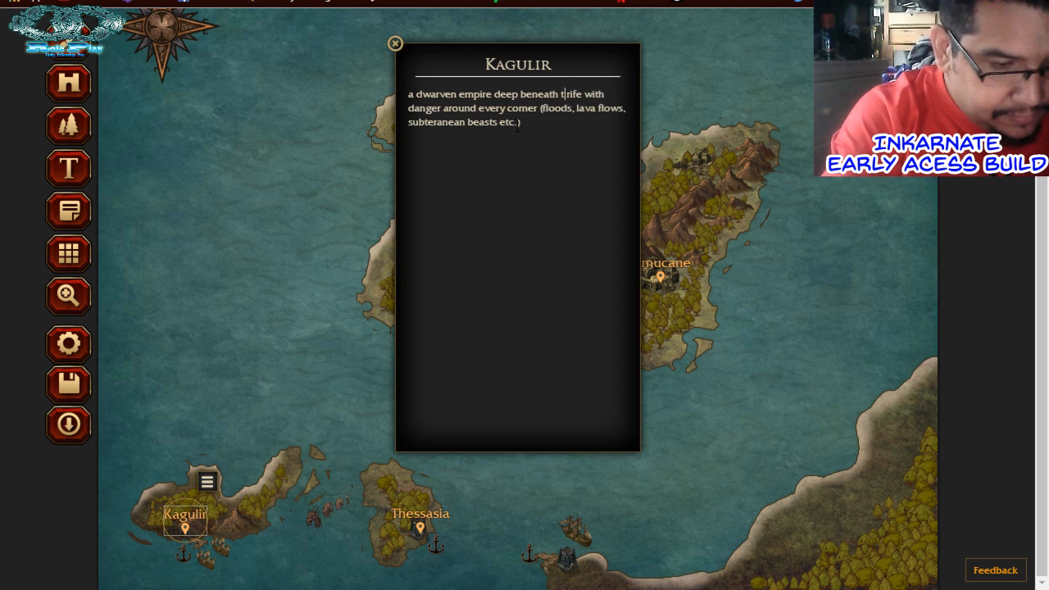
pyautogui.write('sea')
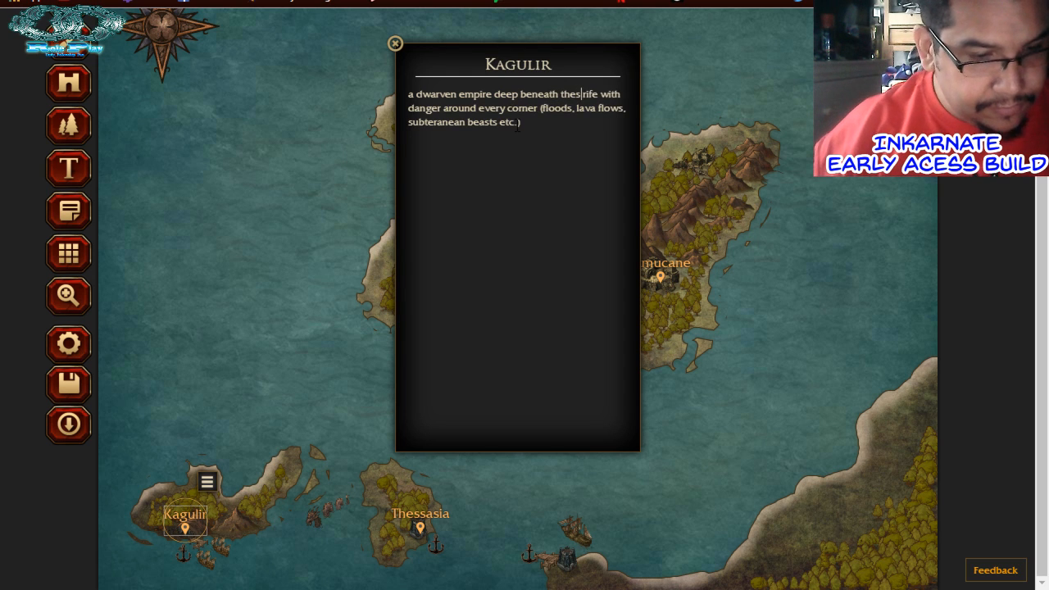
pyautogui.write(', ')
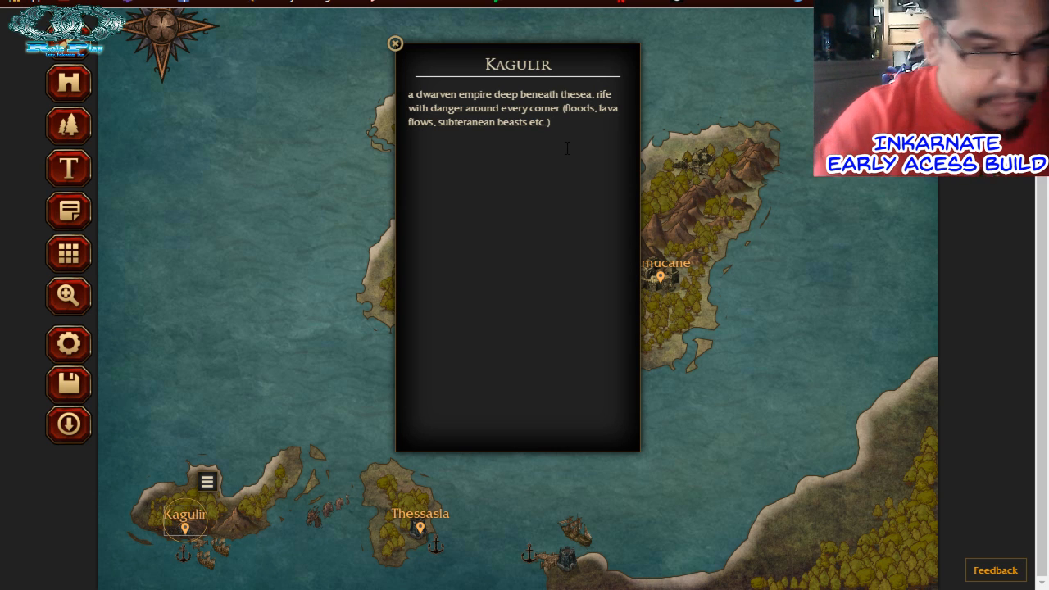
# Add a second paragraph to the Kagulir note: "the dwarves eventually made it to the surface and so begane thier age of sail/age of decadence."
pyautogui.write('the d')
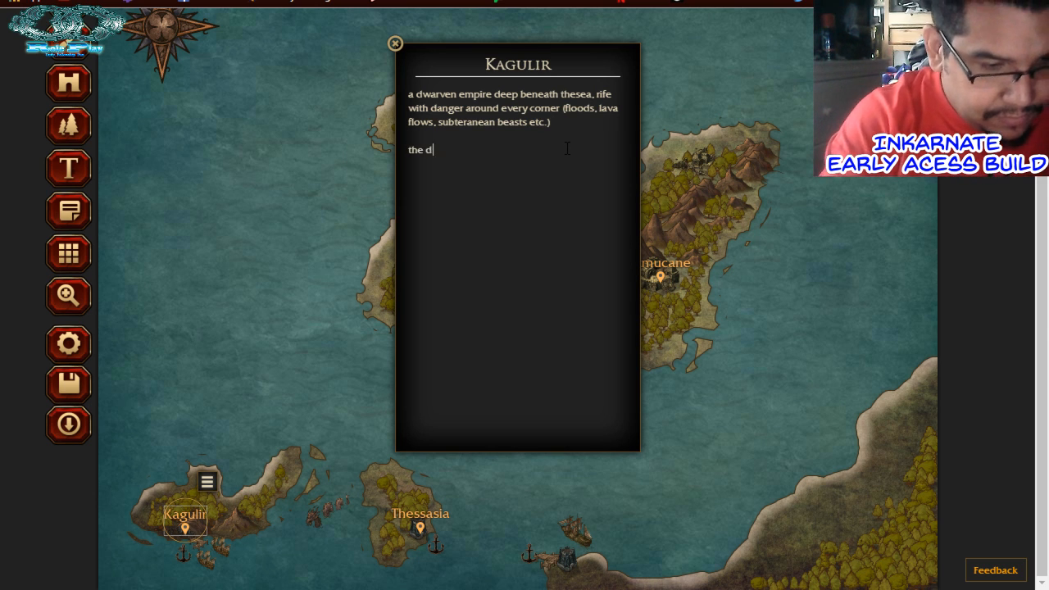
pyautogui.write('warves e')
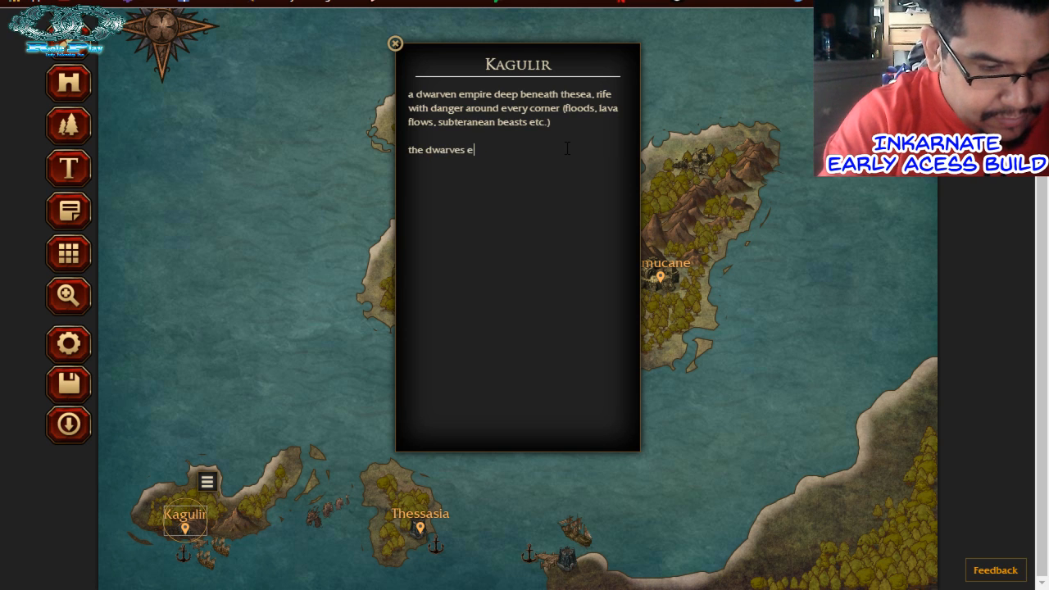
pyautogui.write('ventually')
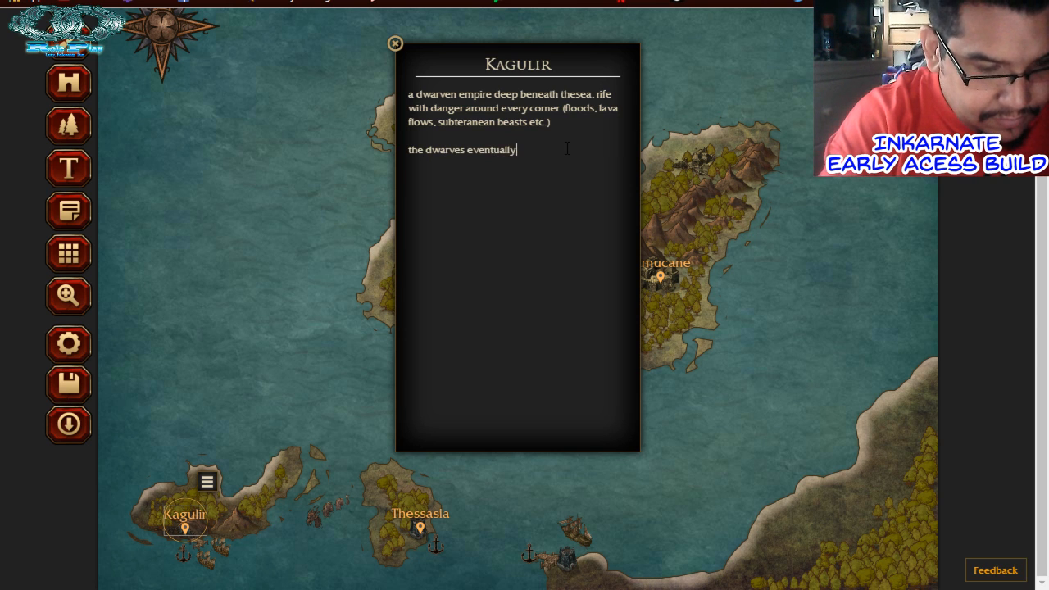
pyautogui.write(' made it t')
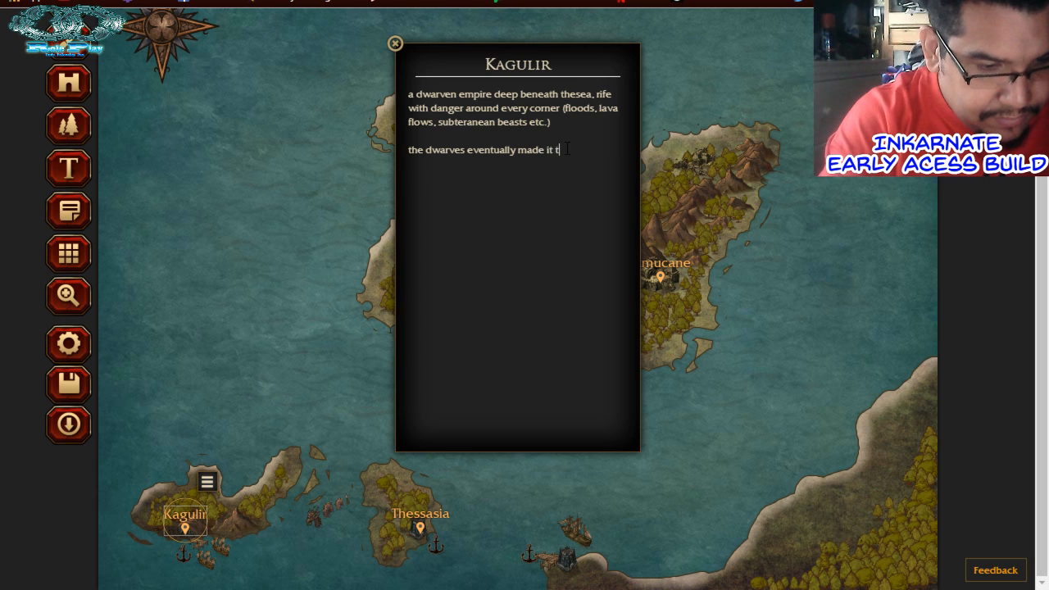
pyautogui.write('o the surface')
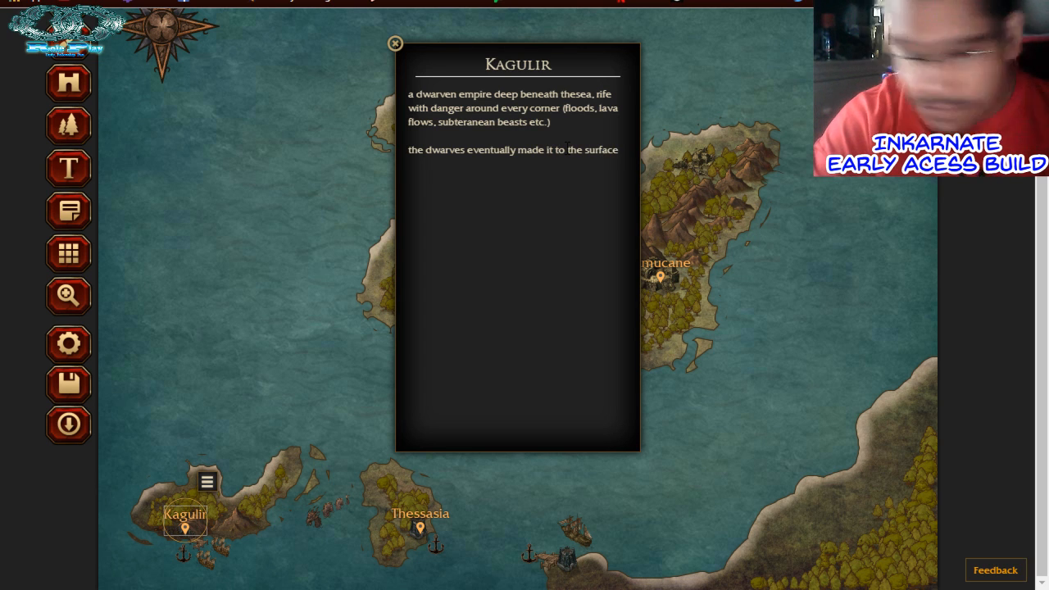
pyautogui.write(' and so be')
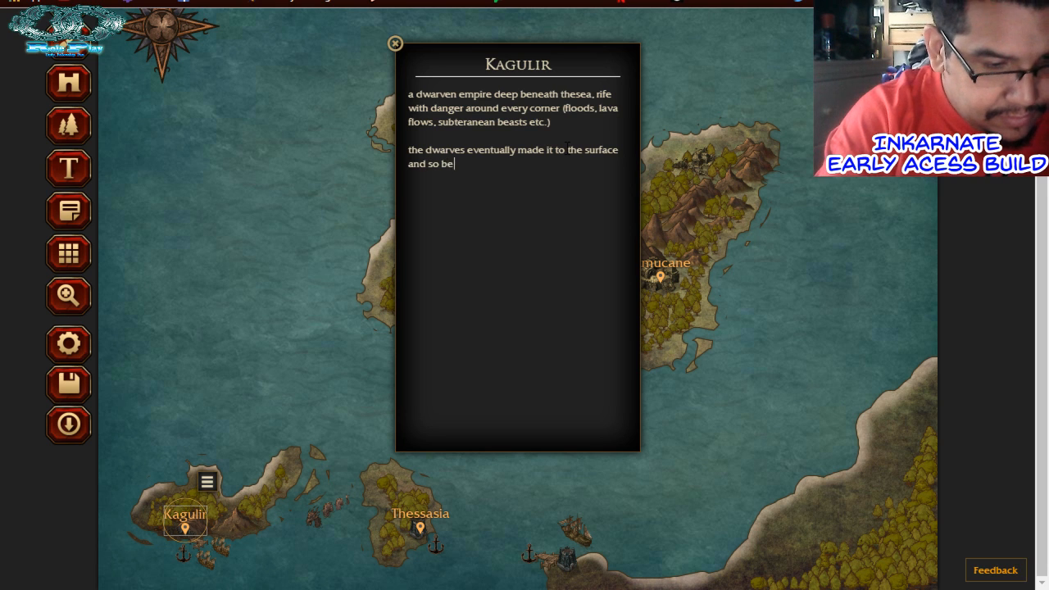
pyautogui.write('cane th')
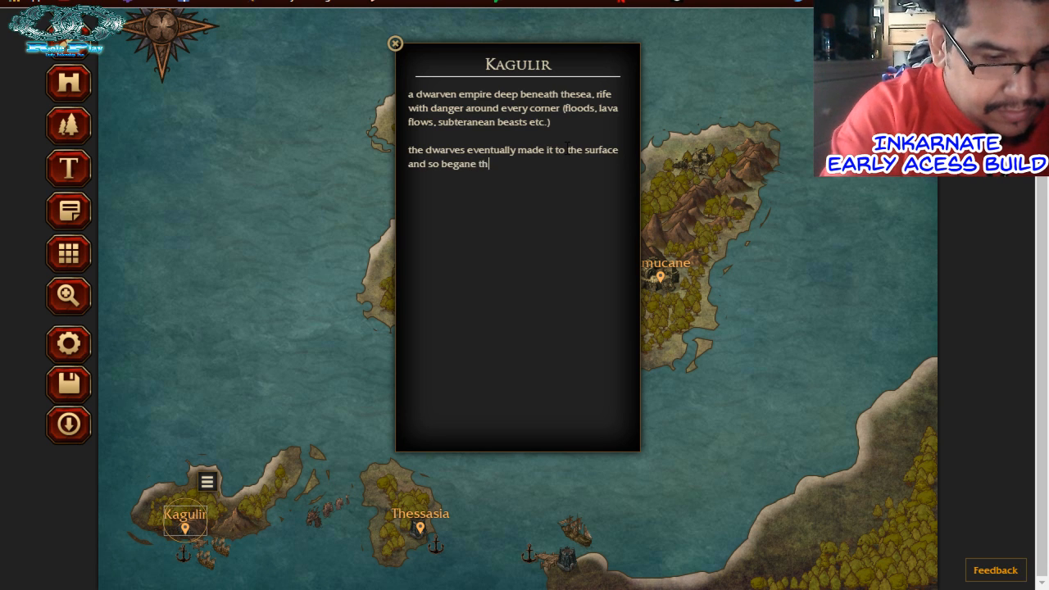
pyautogui.write('ier age ')
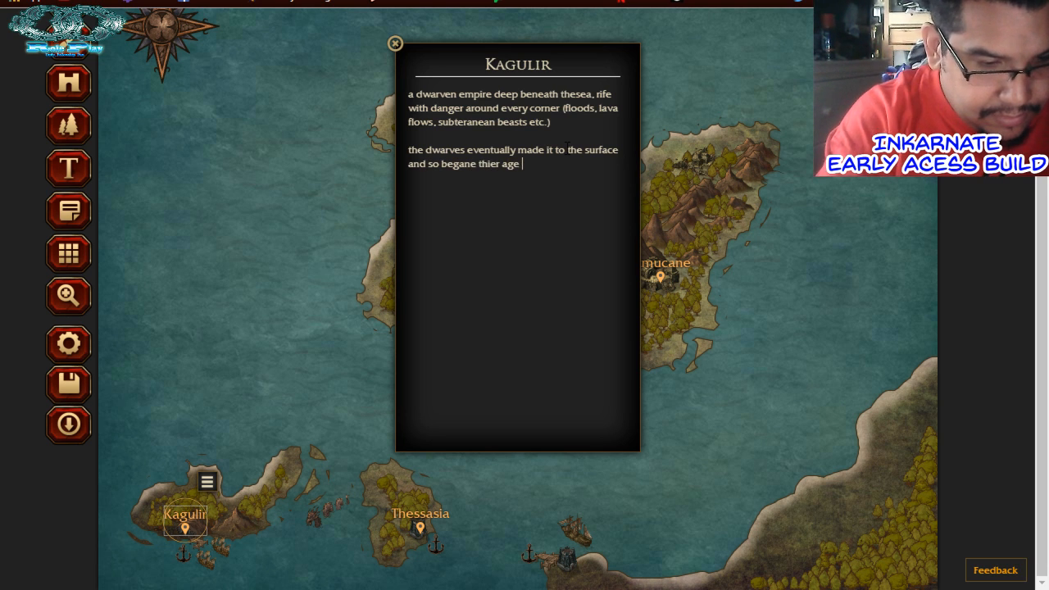
pyautogui.write('of sail')
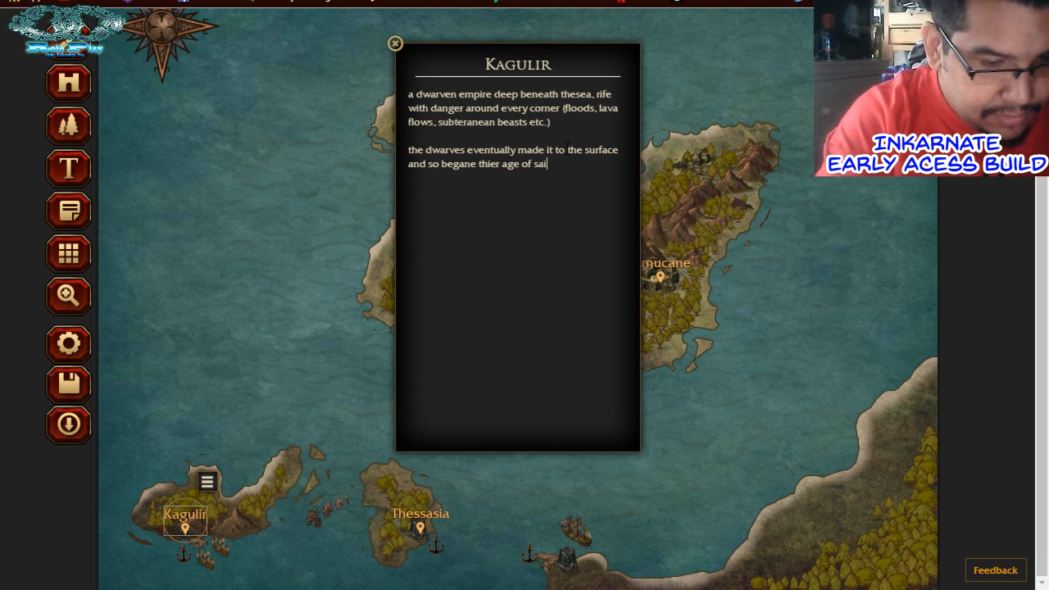
pyautogui.write('/ag')
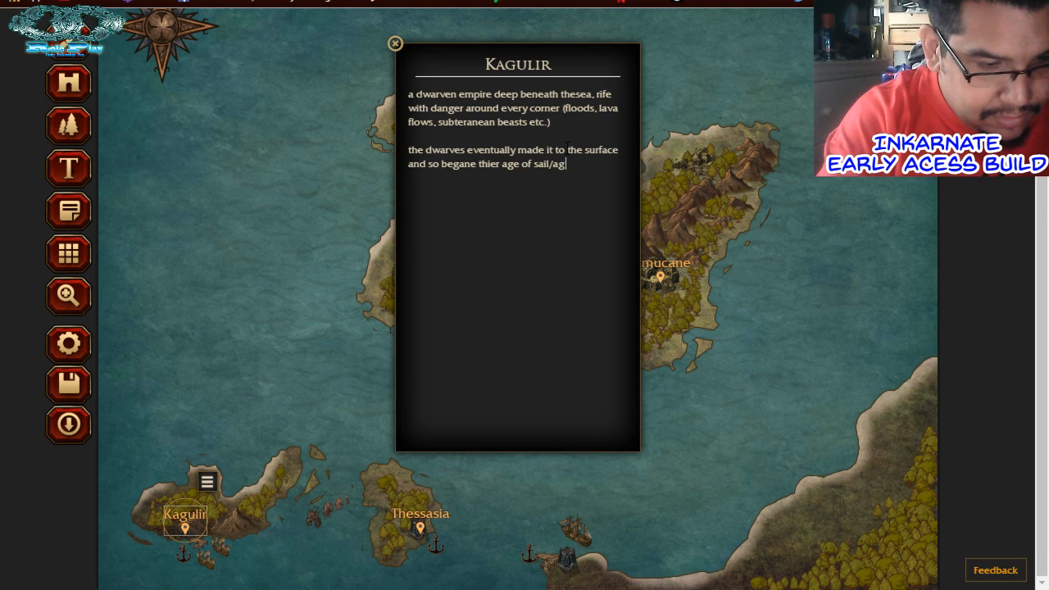
pyautogui.write('e of de')
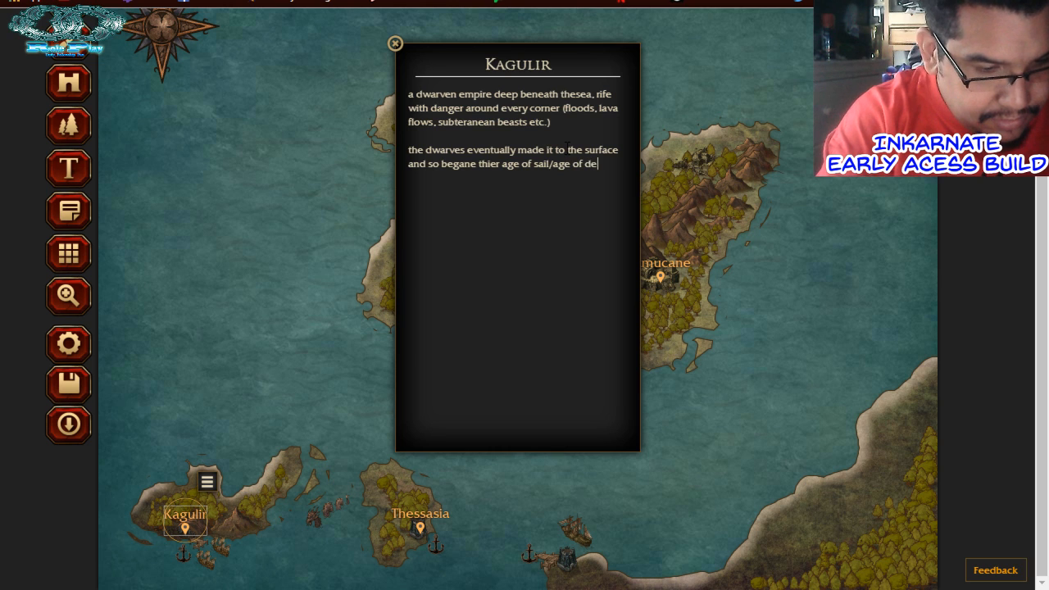
pyautogui.write('cadence')
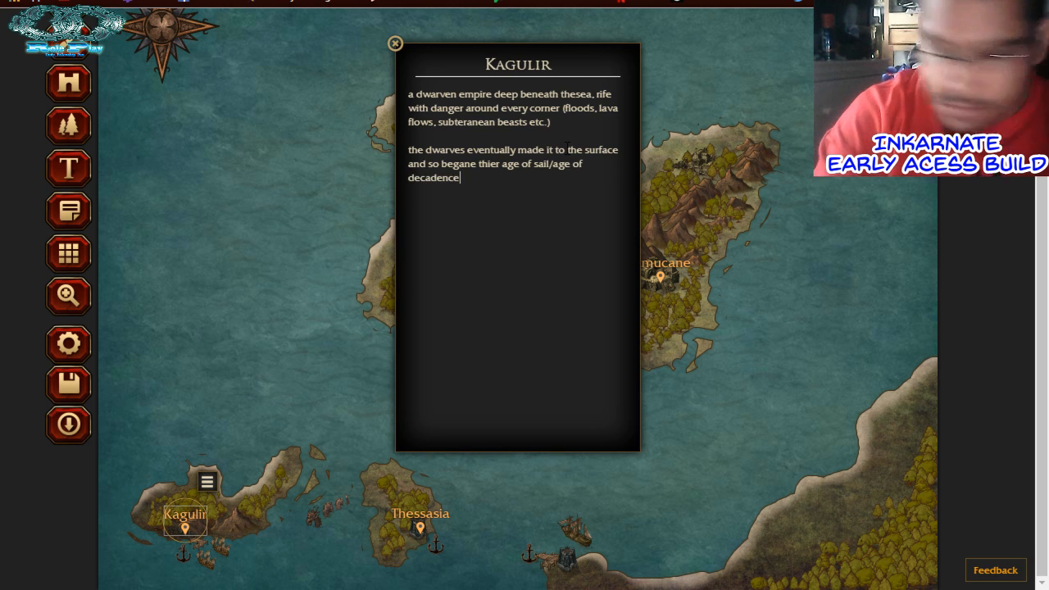
pyautogui.write('.')
# Start a third paragraph in the Kagulir note with "the Ka'Gulir are ruled by a monarch still,"
pyautogui.press('Return')
pyautogui.press('Return')
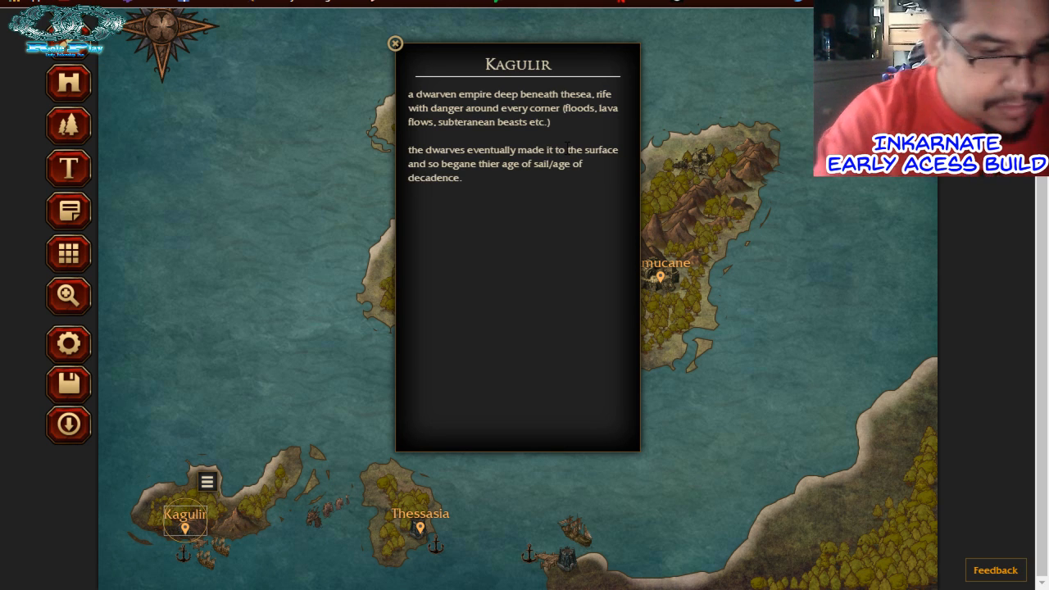
pyautogui.write('the K')
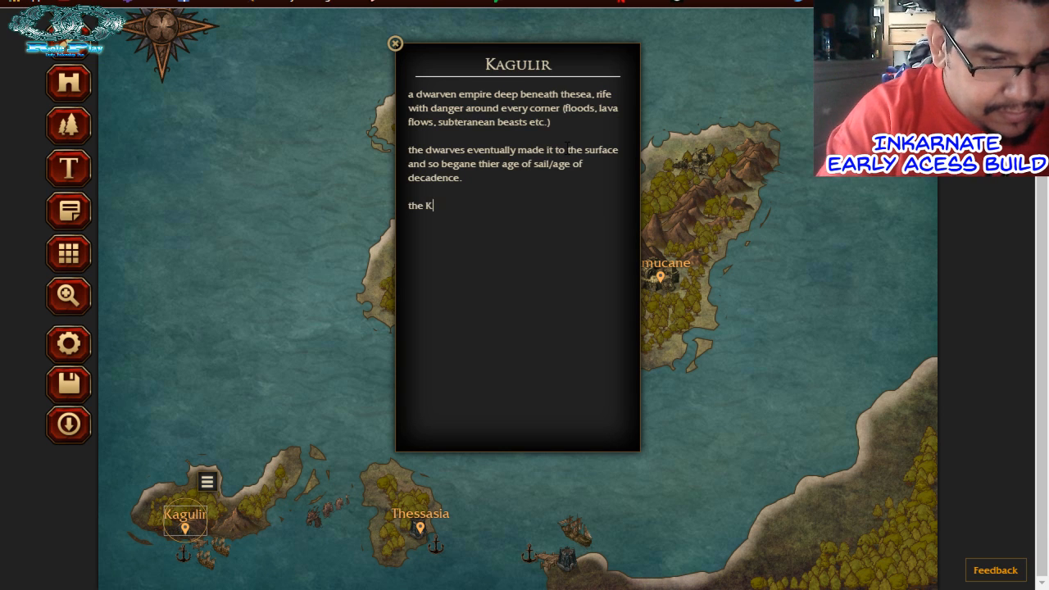
pyautogui.write("a'Gul")
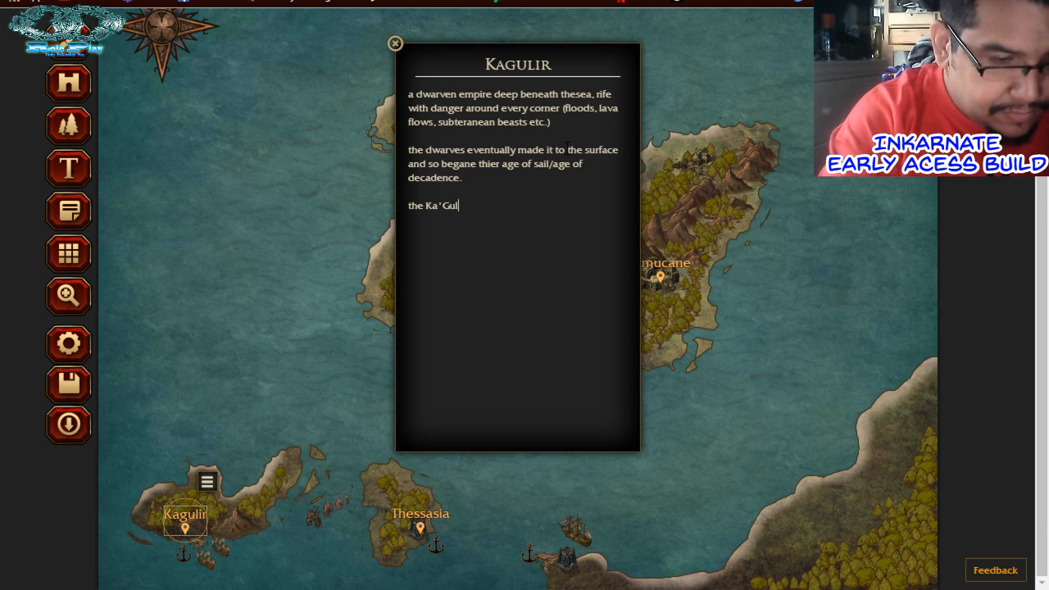
pyautogui.write('ir')
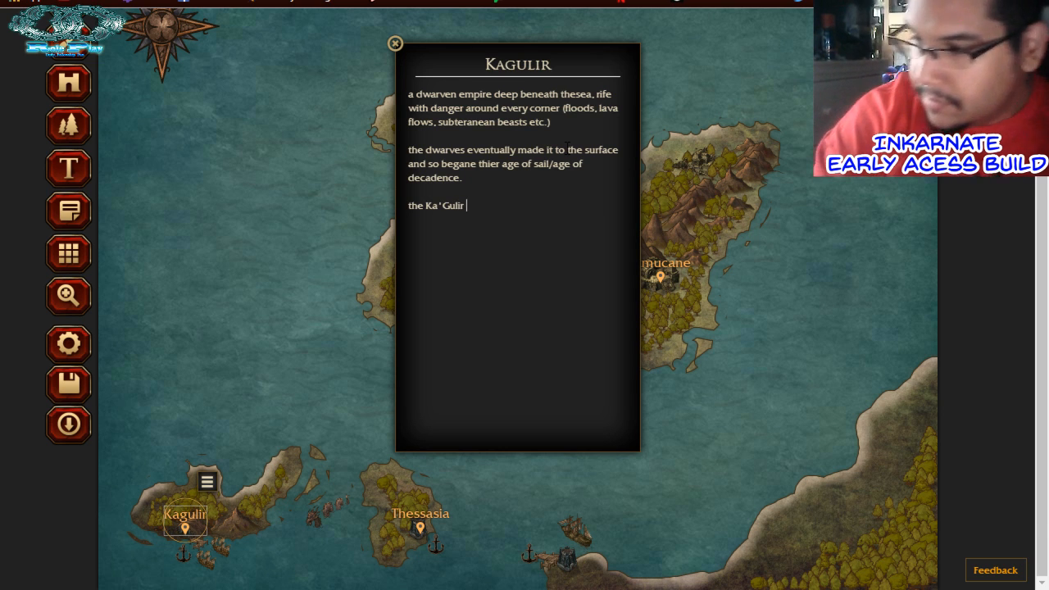
pyautogui.write(' are ruled ')
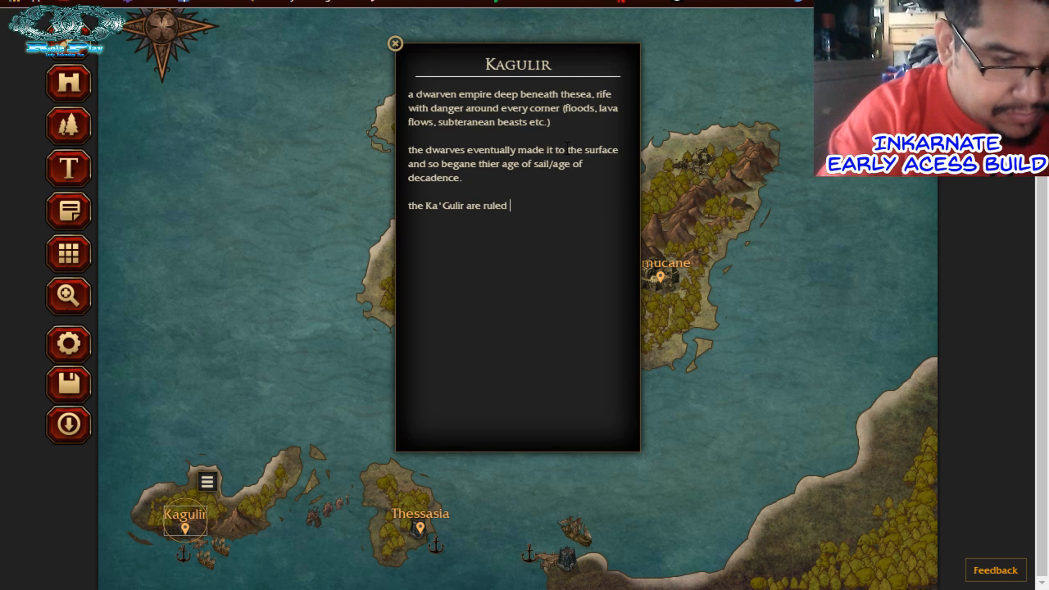
pyautogui.write('by a ')
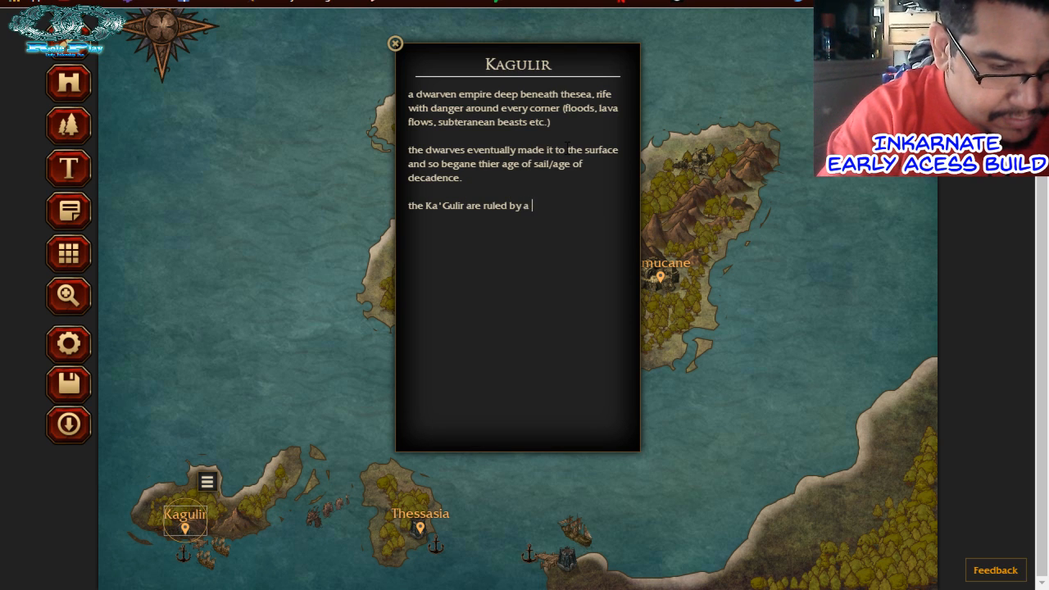
pyautogui.write('monarch')
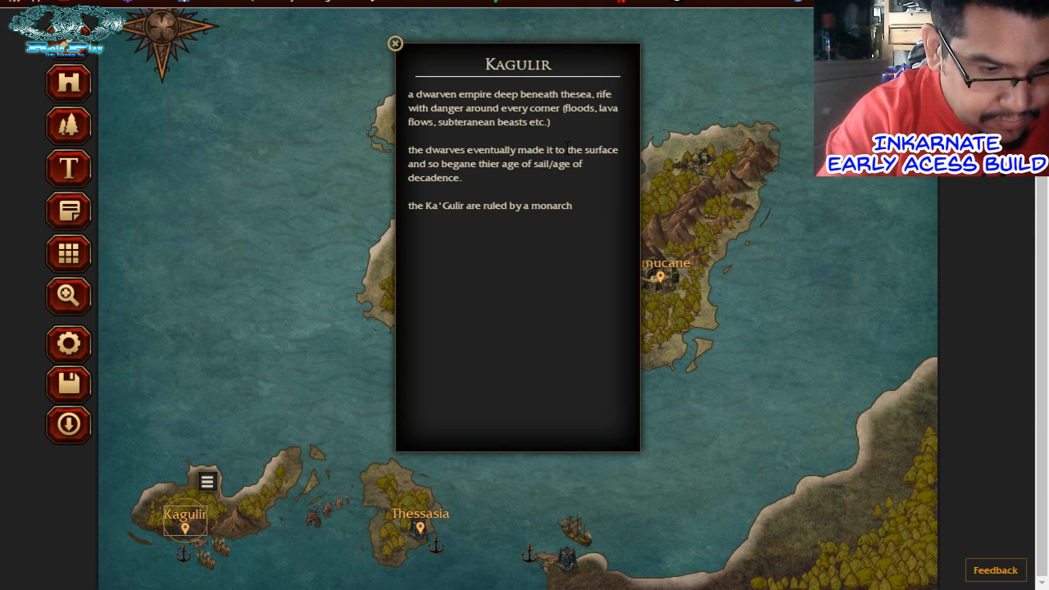
pyautogui.write(' still, ')
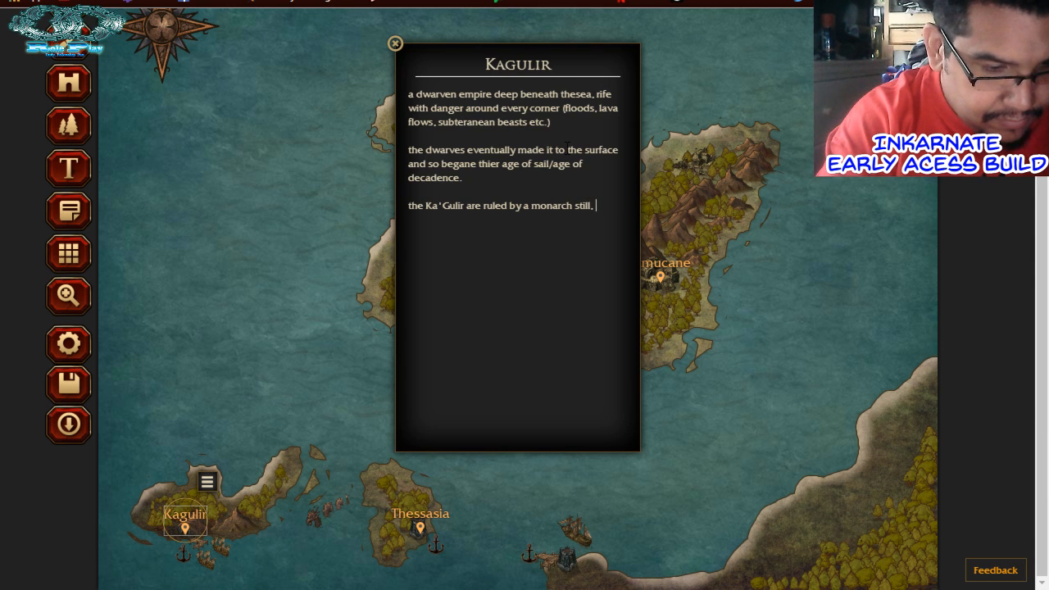
# Complete the third paragraph's sentence with "because of the old ways (relaying on a strong leader for survival)" and leave a blank line below it
pyautogui.write('because of ')
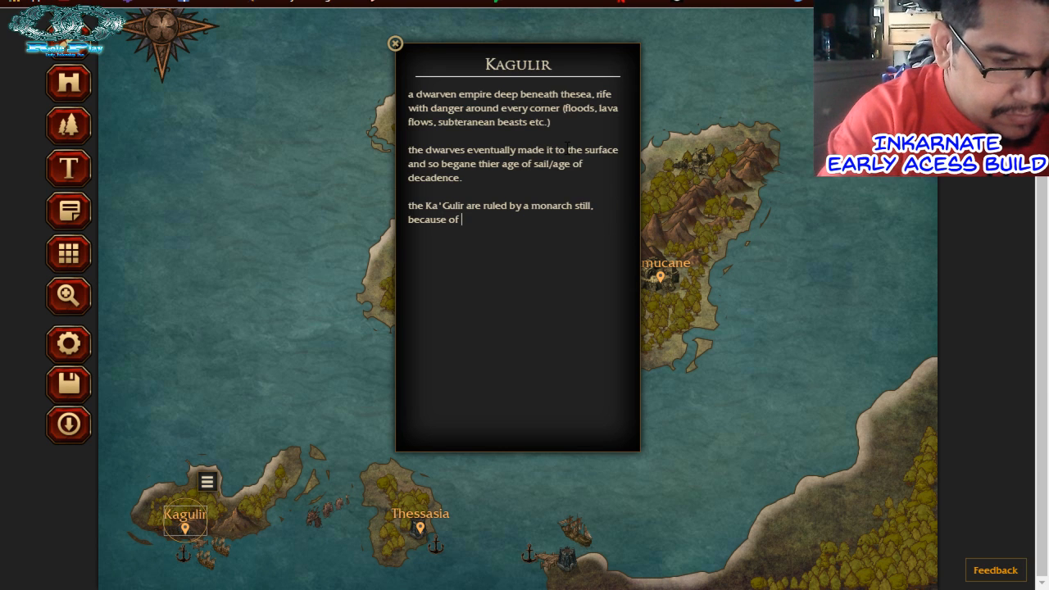
pyautogui.write('the old wa')
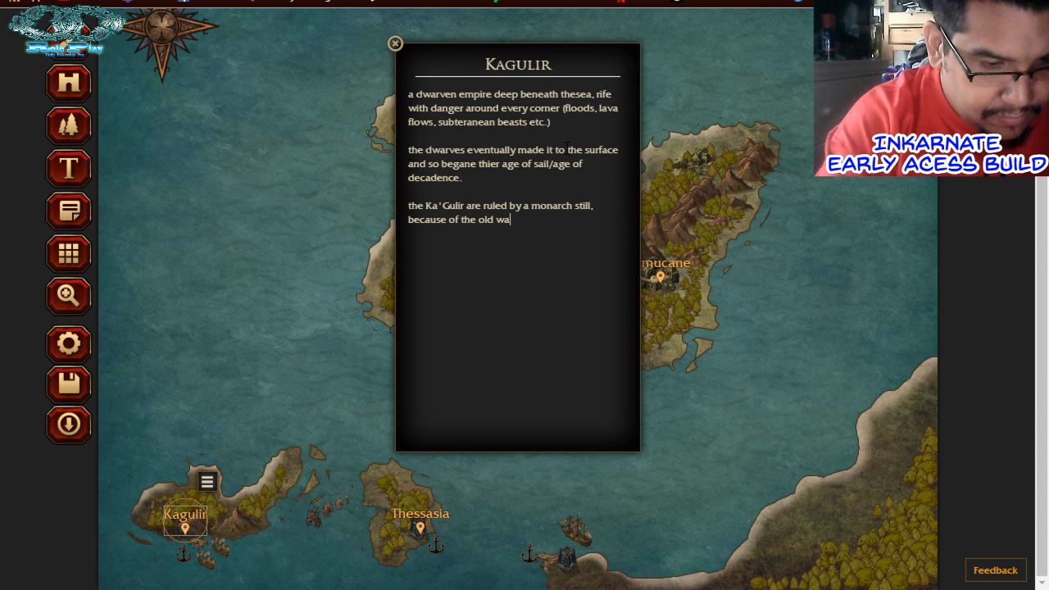
pyautogui.write('ys (rel')
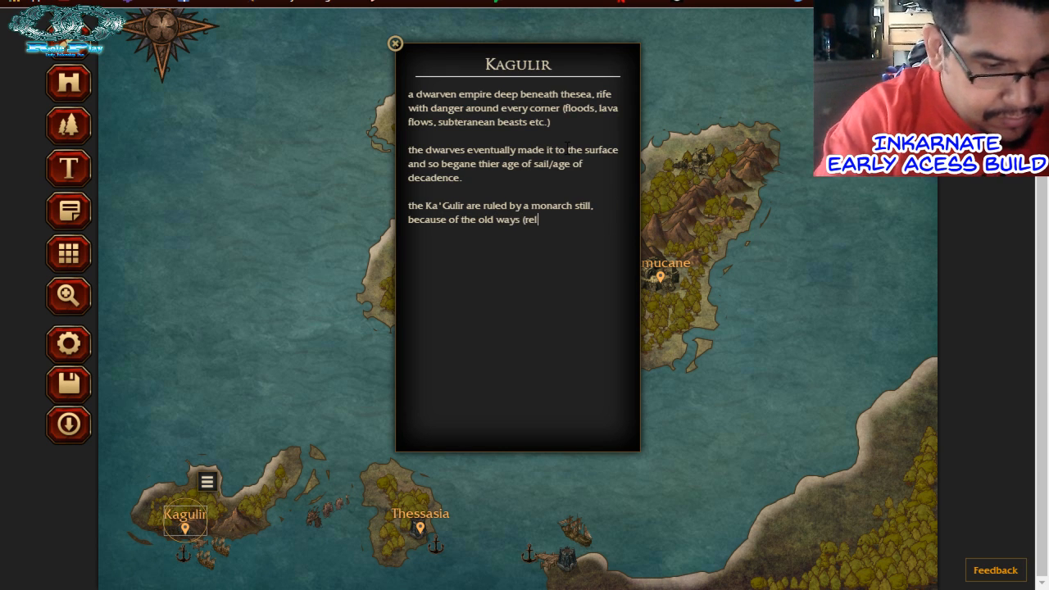
pyautogui.write('aying on a str')
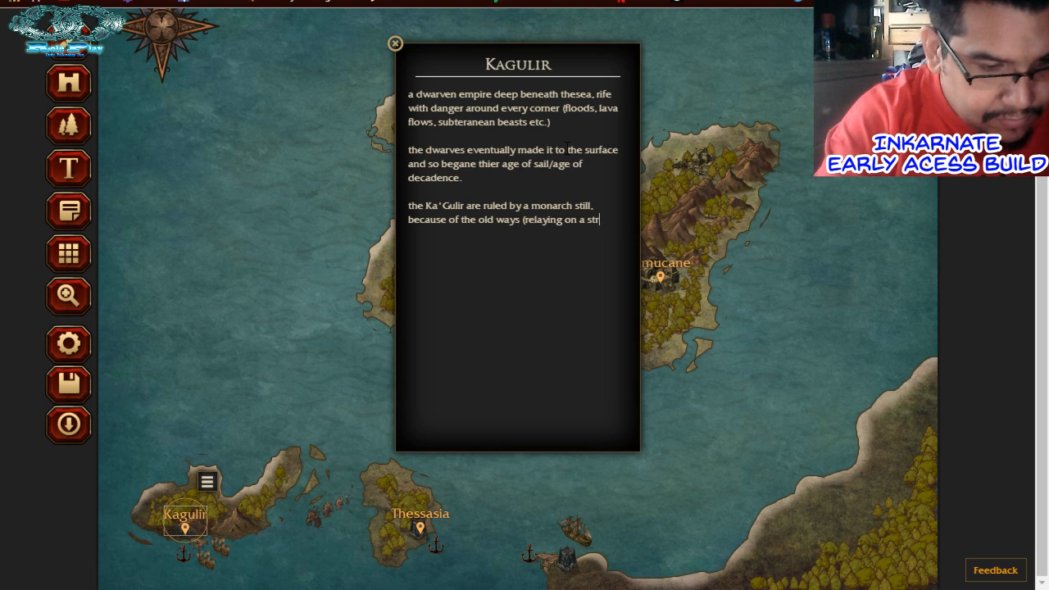
pyautogui.write('ong leader f')
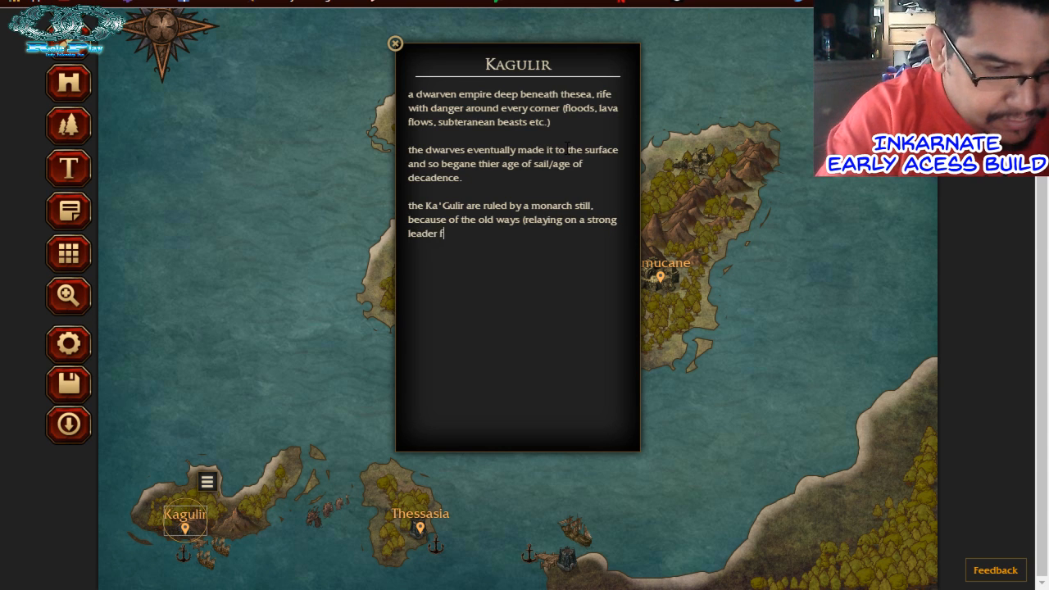
pyautogui.write('or survival)')
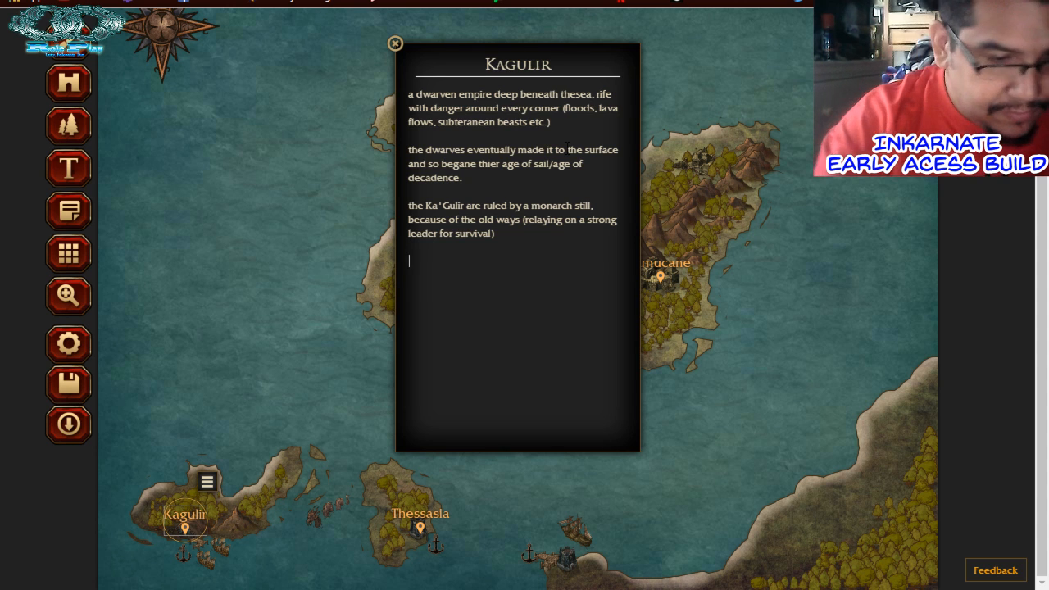
# Begin the fourth paragraph of the Kagulir note with "the "new age" dwarves are filled with wonderlust"
pyautogui.write('the ')
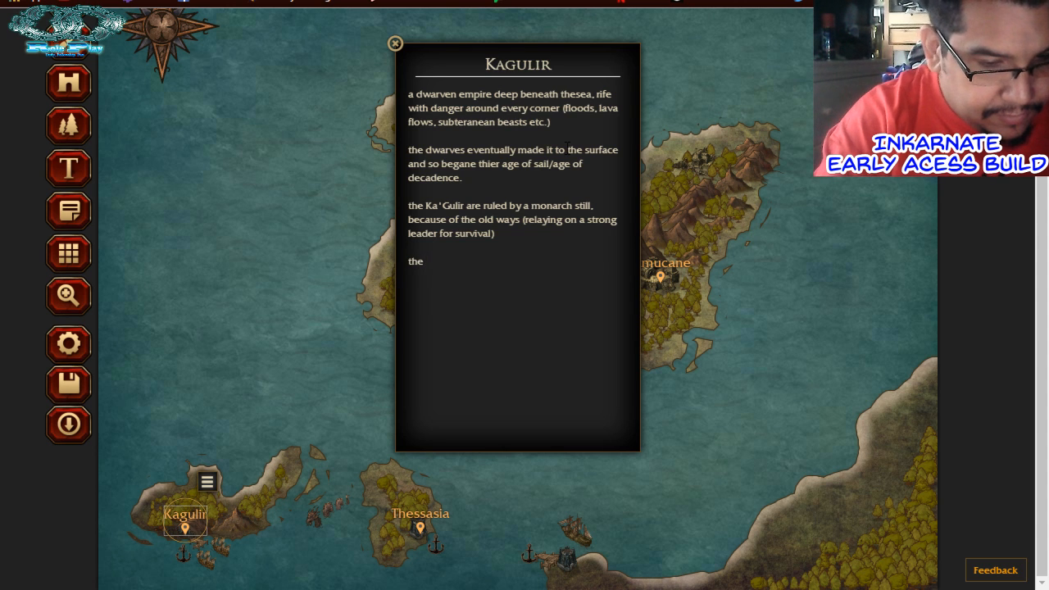
pyautogui.write('"new ')
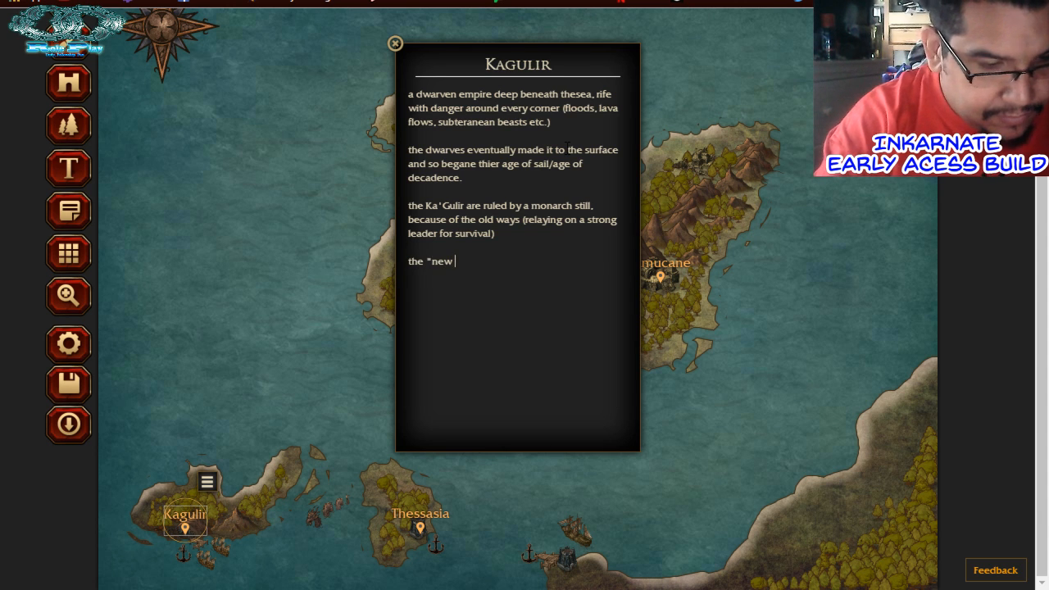
pyautogui.write('age" dwar')
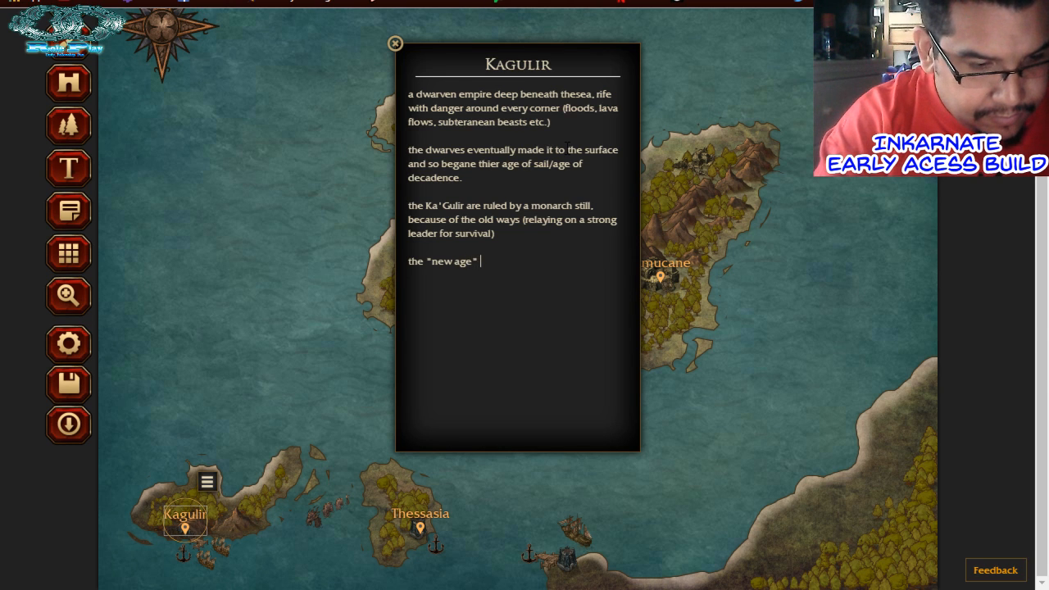
pyautogui.write('ves ')
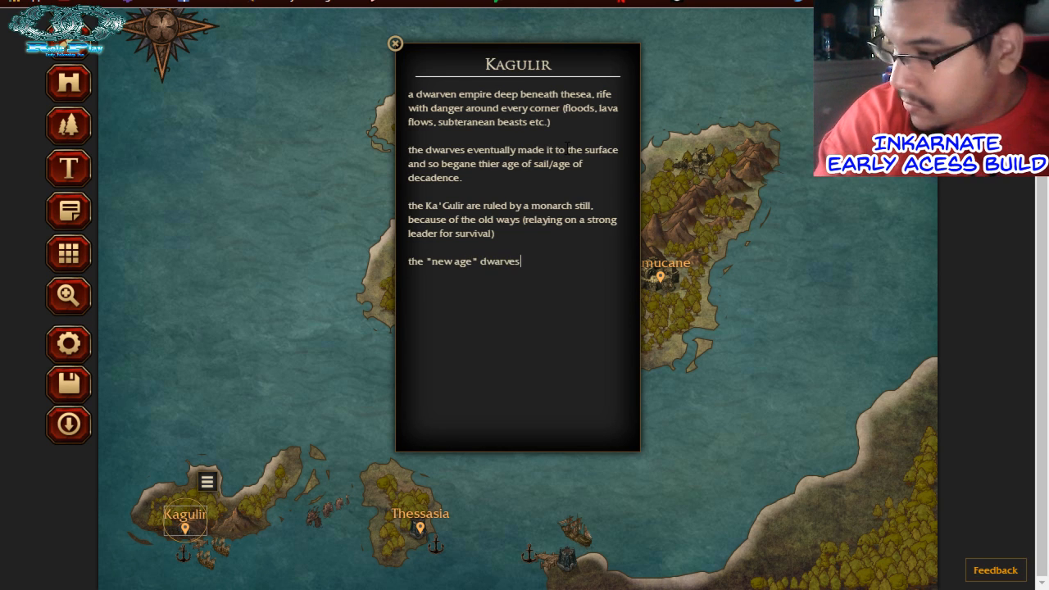
pyautogui.write('are ')
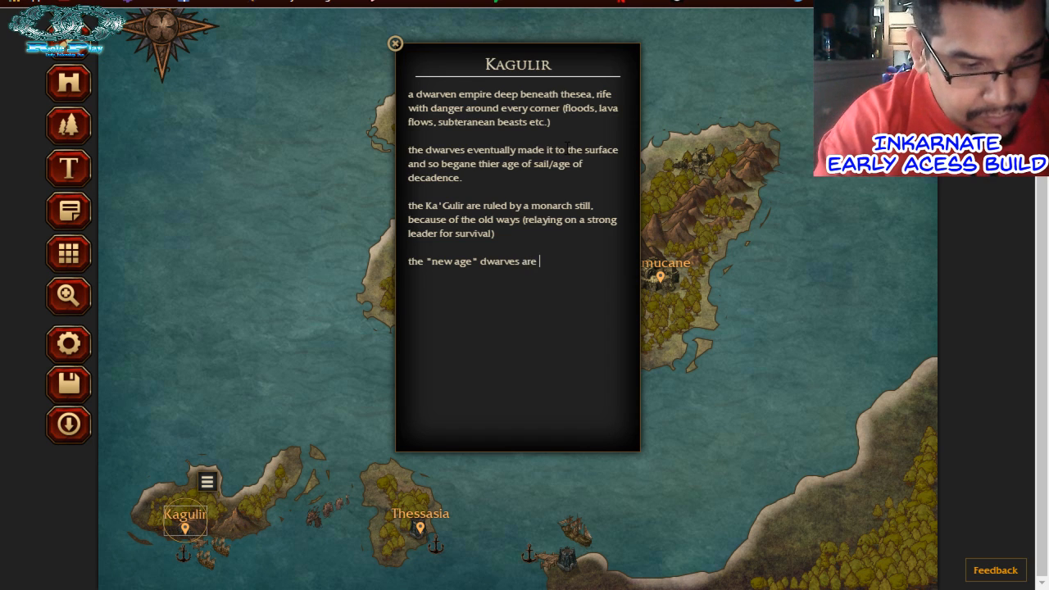
pyautogui.write('filled ')
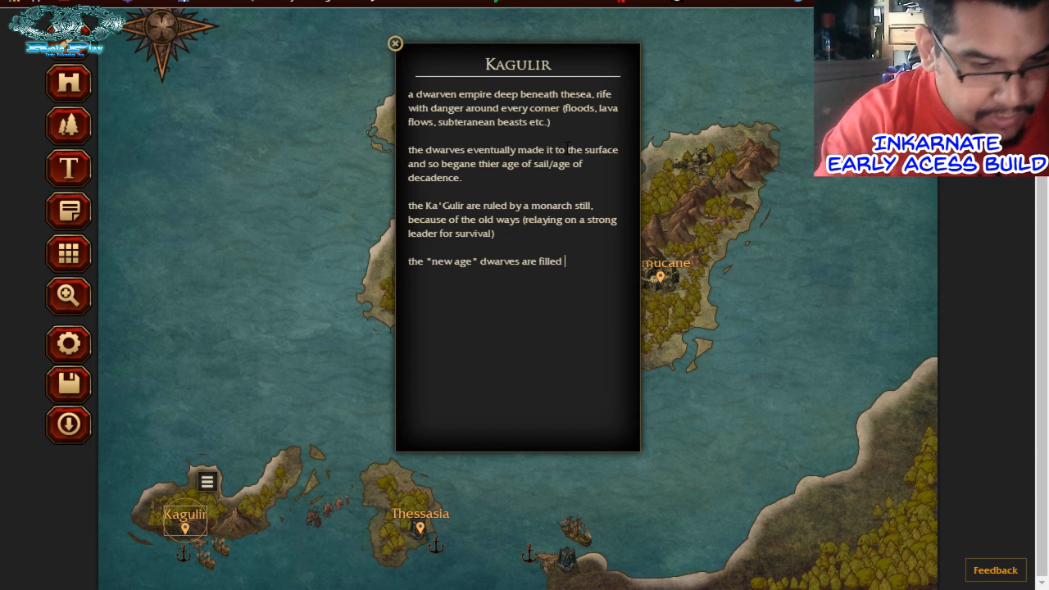
pyautogui.write('with')
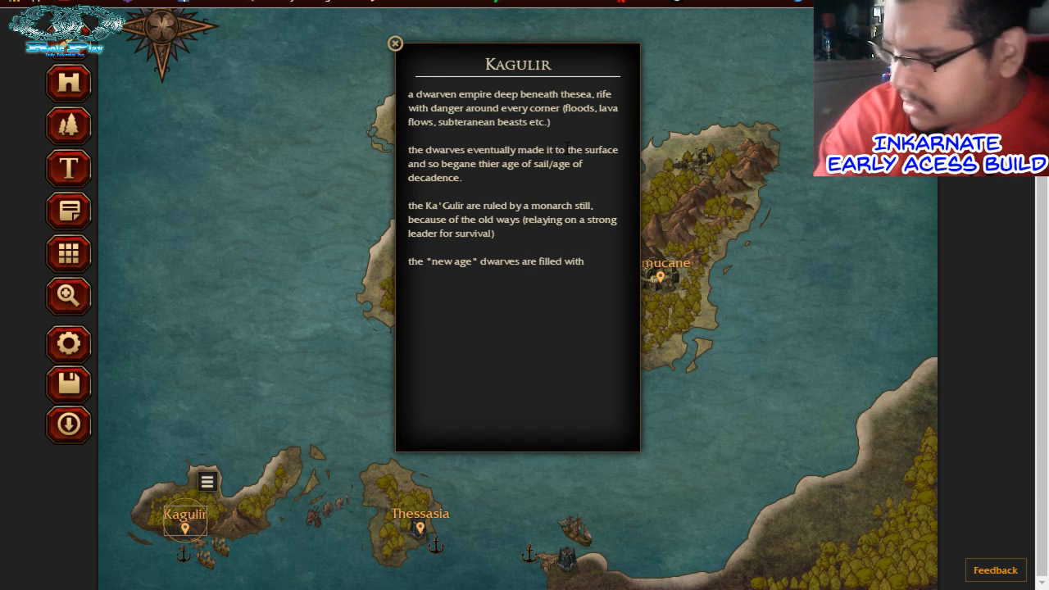
pyautogui.write(' wond')
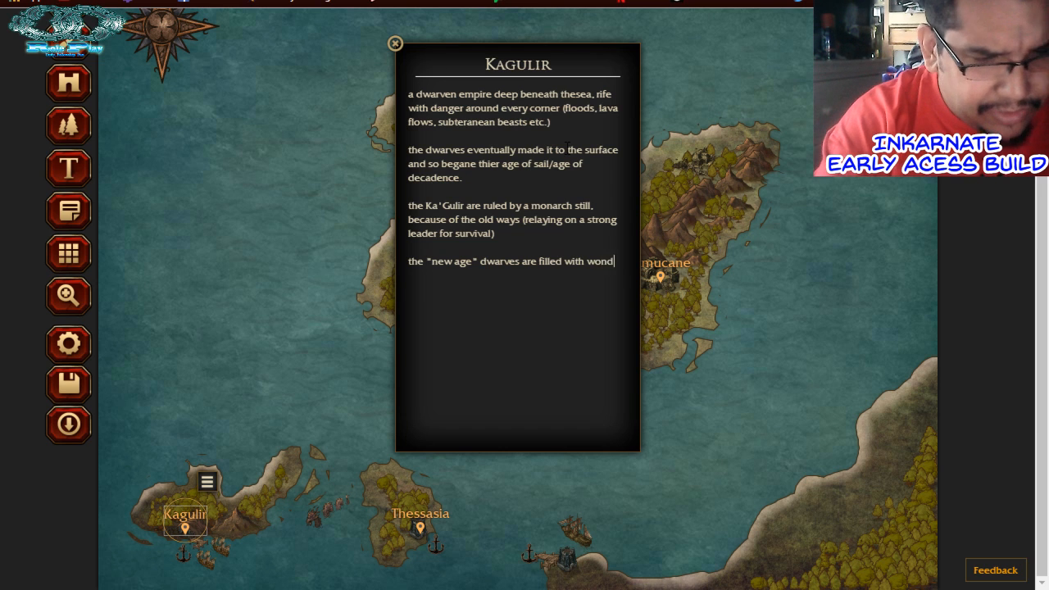
pyautogui.write('erlust')
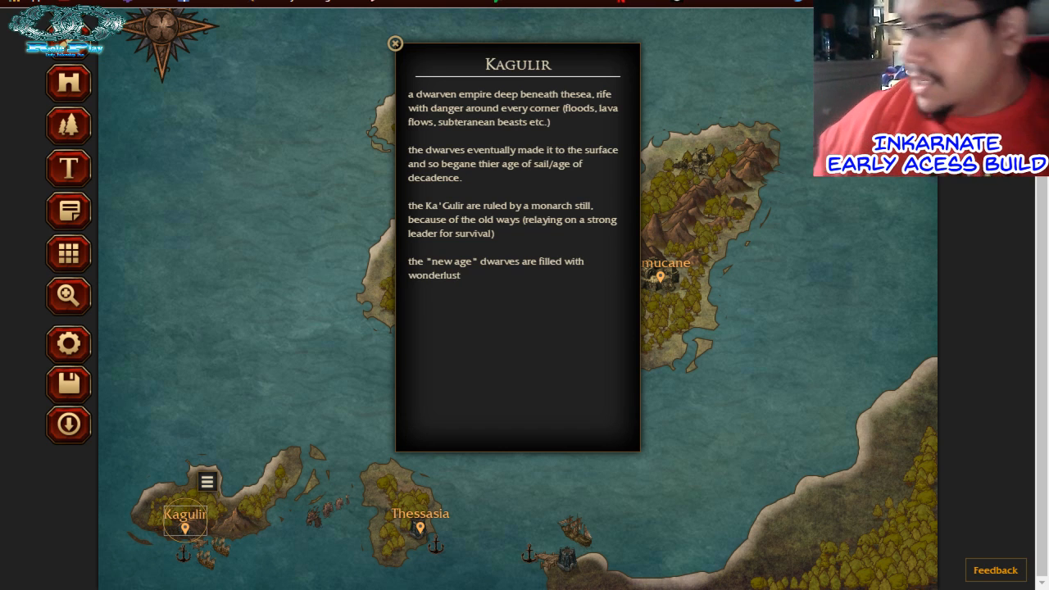
# Switch to Google in a new browser tab and search for "wanderlust" and "wanderlust synonym"
pyautogui.click(352, 1)
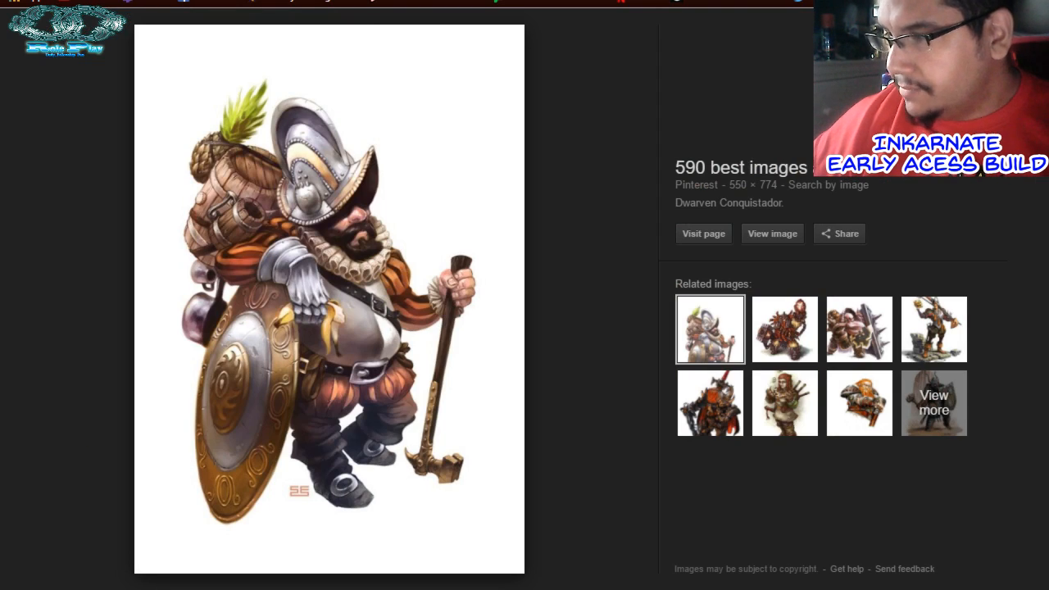
pyautogui.hotkey('ctrl', 't')
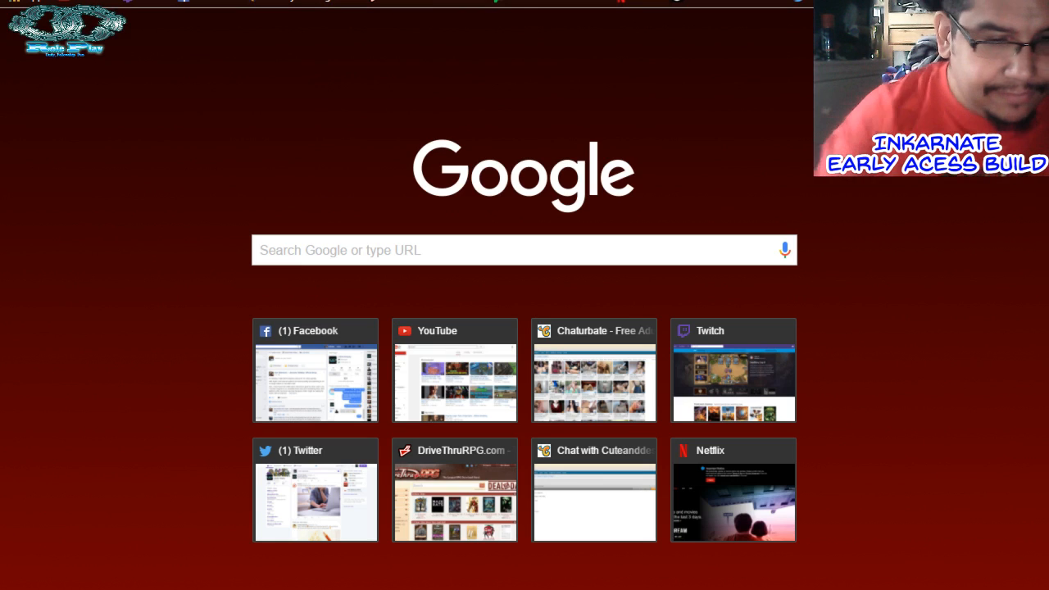
pyautogui.write('wonderlust')
pyautogui.press('Return')
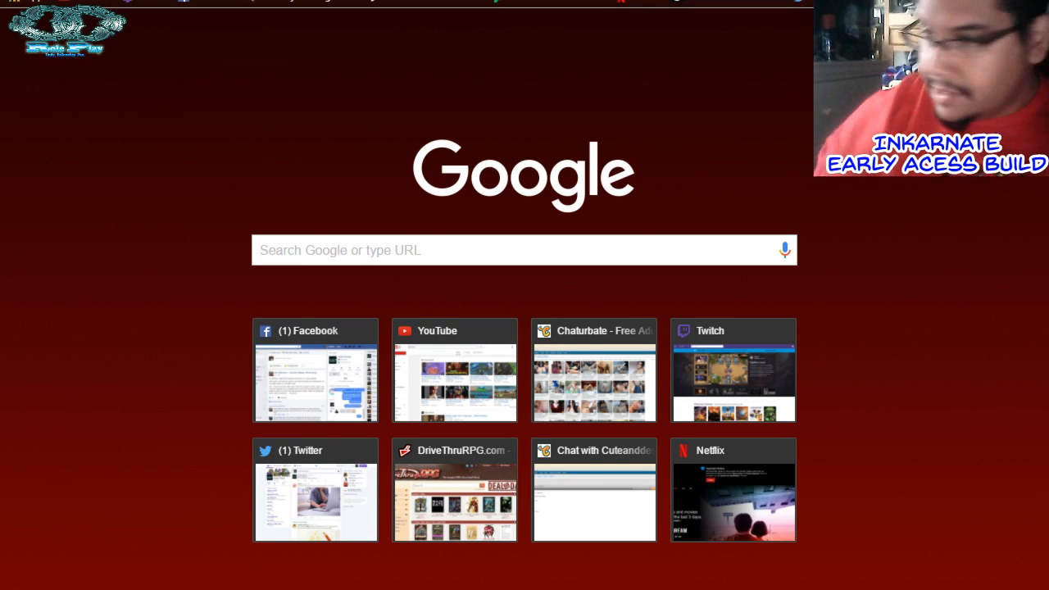
pyautogui.click(269, 159)
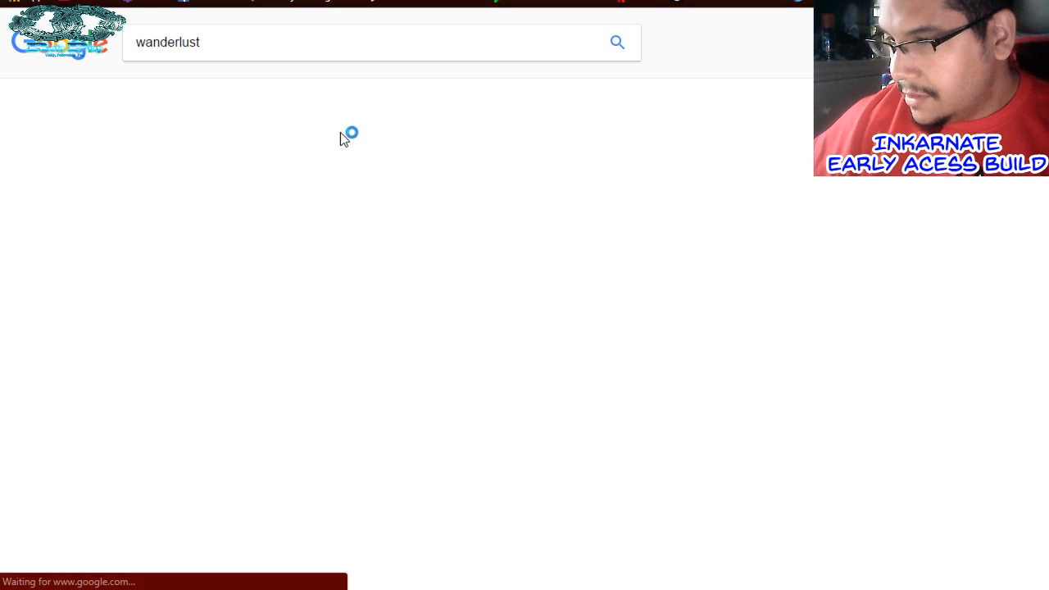
pyautogui.doubleClick(154, 43)
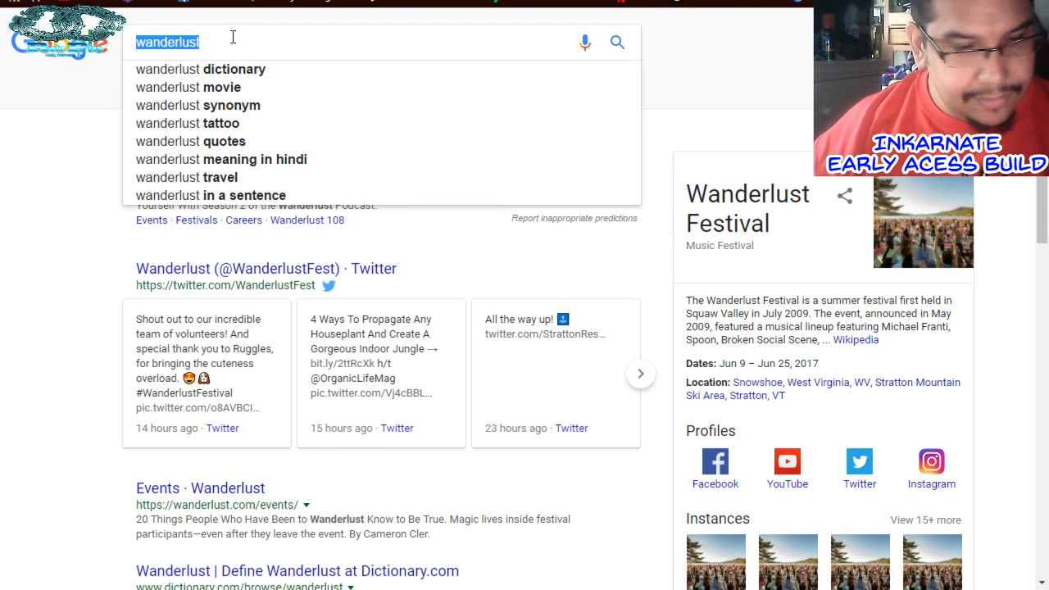
pyautogui.click(260, 107)
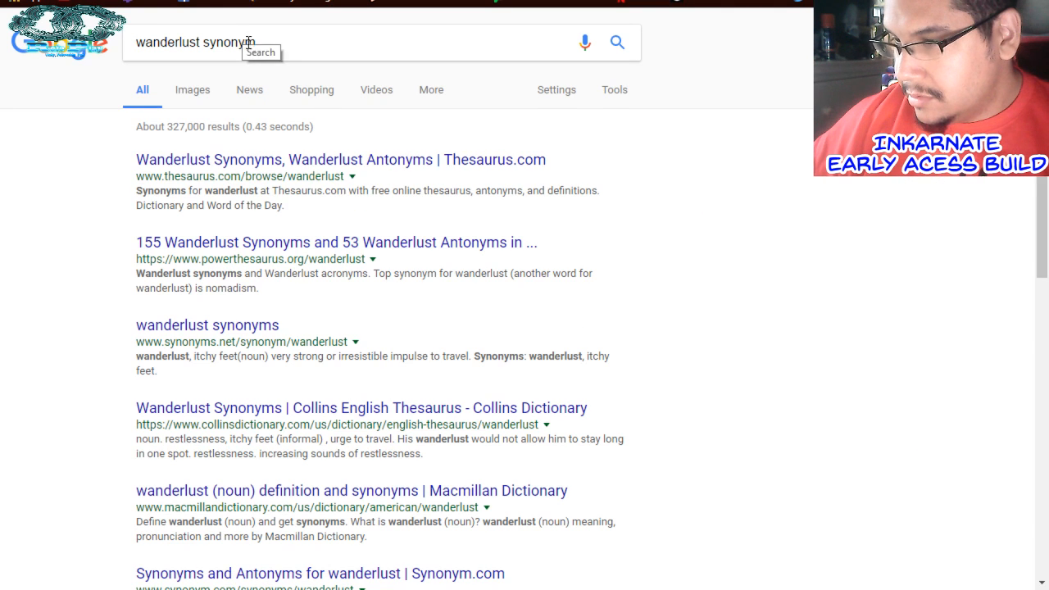
# Change the Google search to "wanderlust definitions" to check the word's meaning and spelling
pyautogui.doubleClick(249, 45)
pyautogui.write('d')
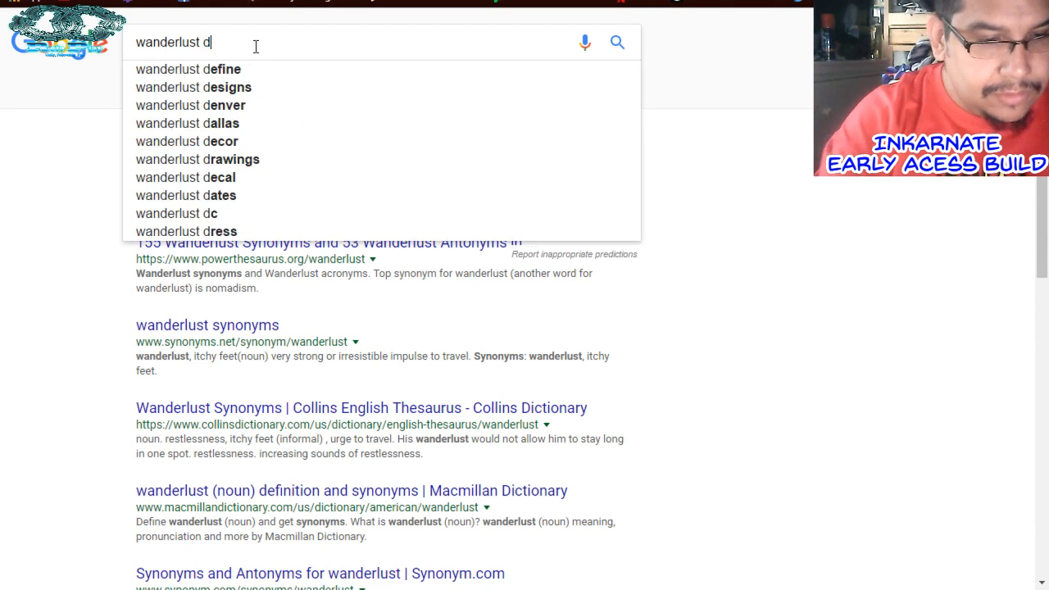
pyautogui.write('efin')
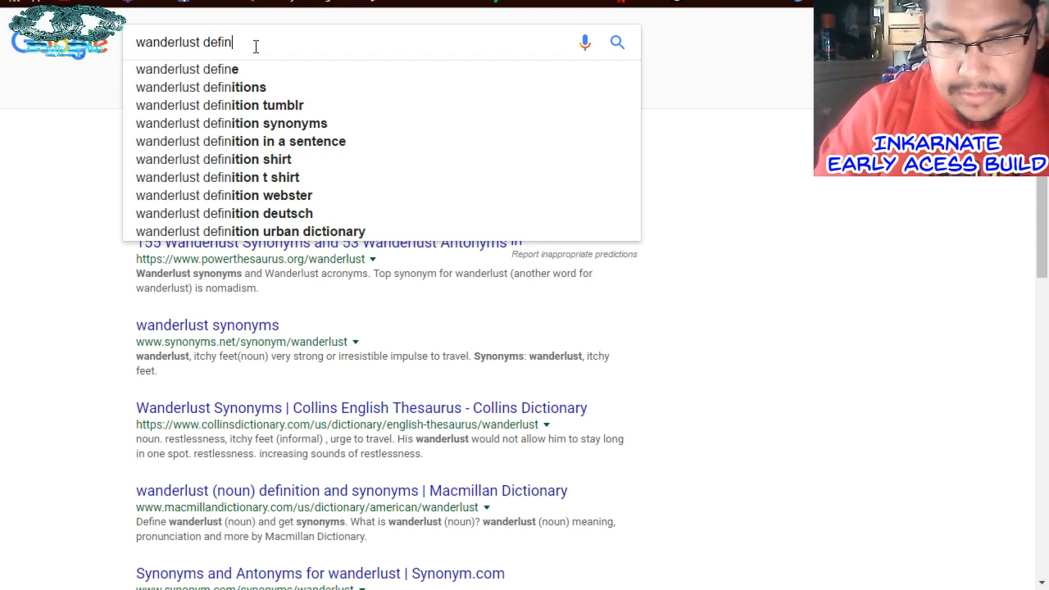
pyautogui.write('itions')
pyautogui.press('Return')
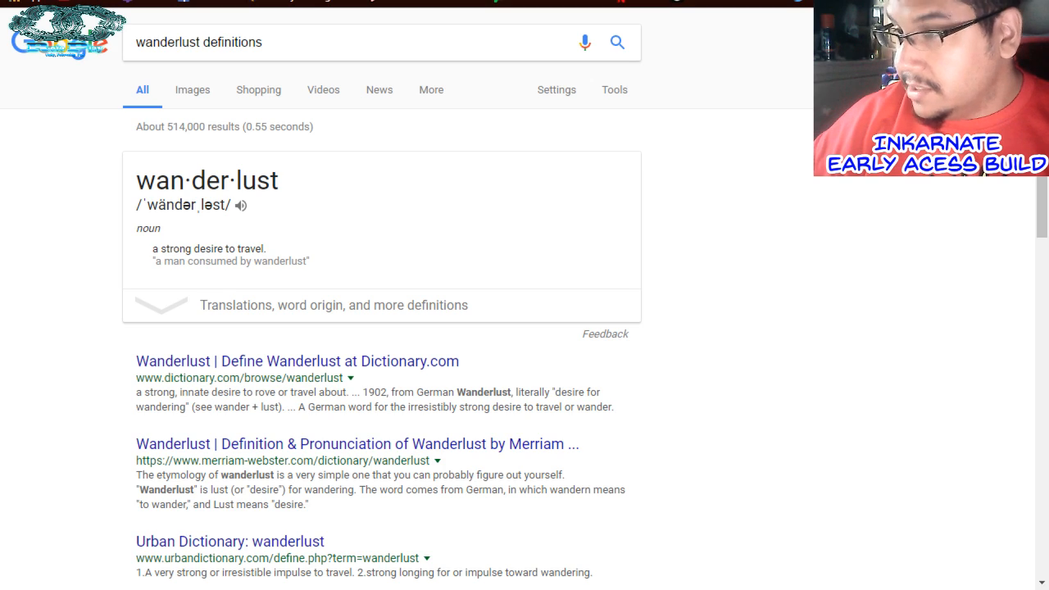
# Return to the map and correct "wonderlust" to "wanderlust" in the fourth paragraph of the Kagulir note
pyautogui.hotkey('ctrl', 'Tab')
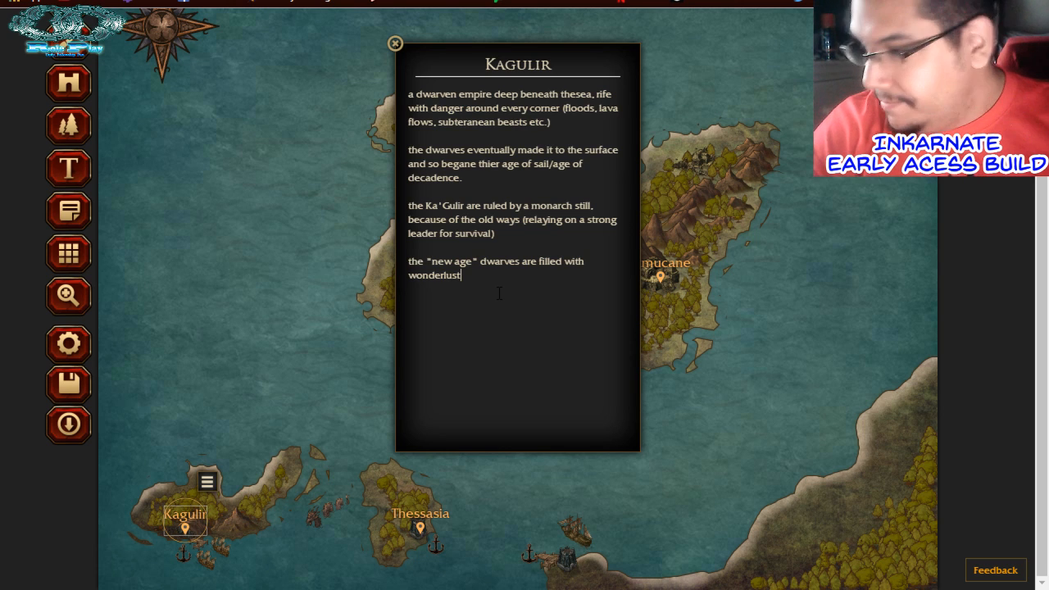
pyautogui.press('BackSpace')
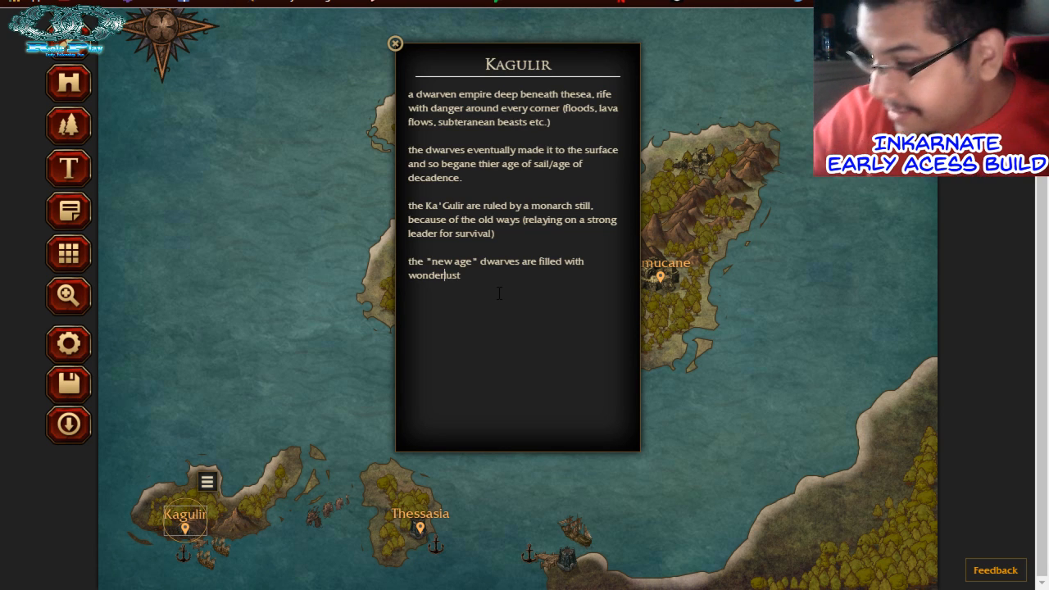
pyautogui.press('Left')
pyautogui.press('Left')
pyautogui.press('Left')
pyautogui.press('Left')
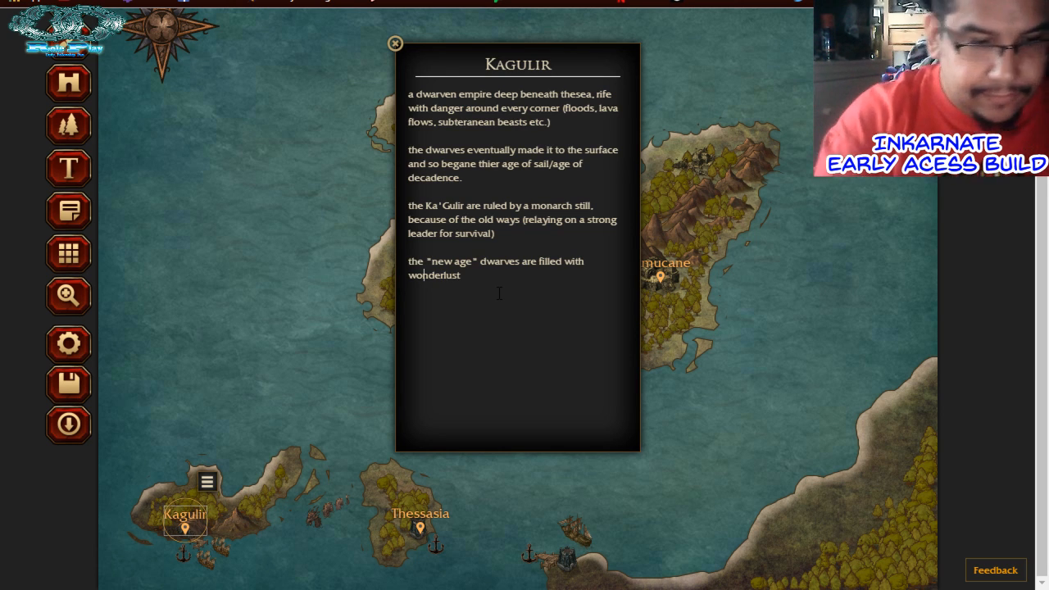
pyautogui.press('BackSpace')
pyautogui.write('a')
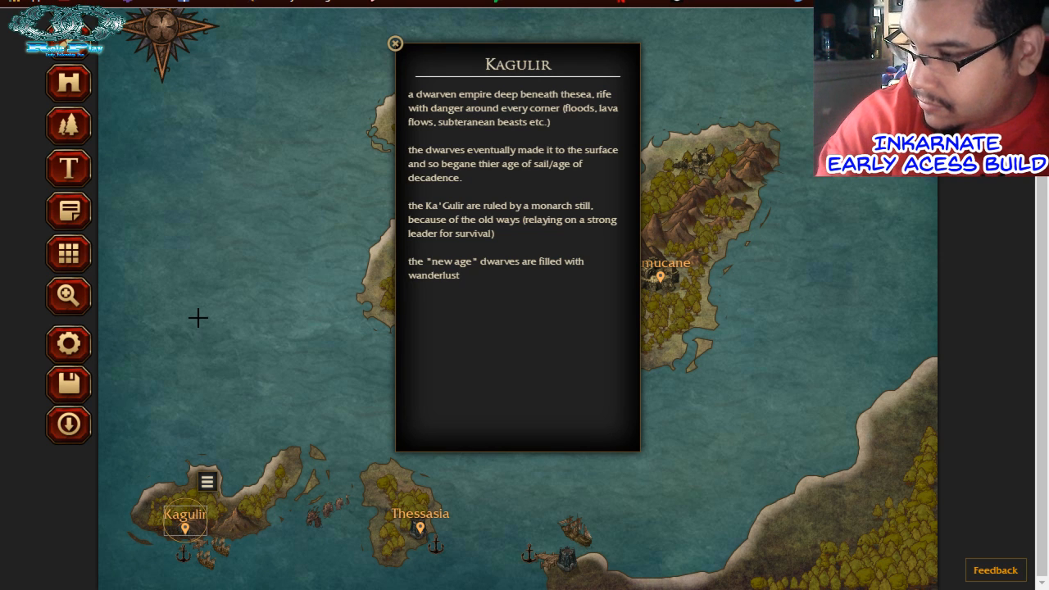
# Complete the fourth paragraph's first sentence with "and liuqor made from far more flavourful fruits."
pyautogui.write('and ')
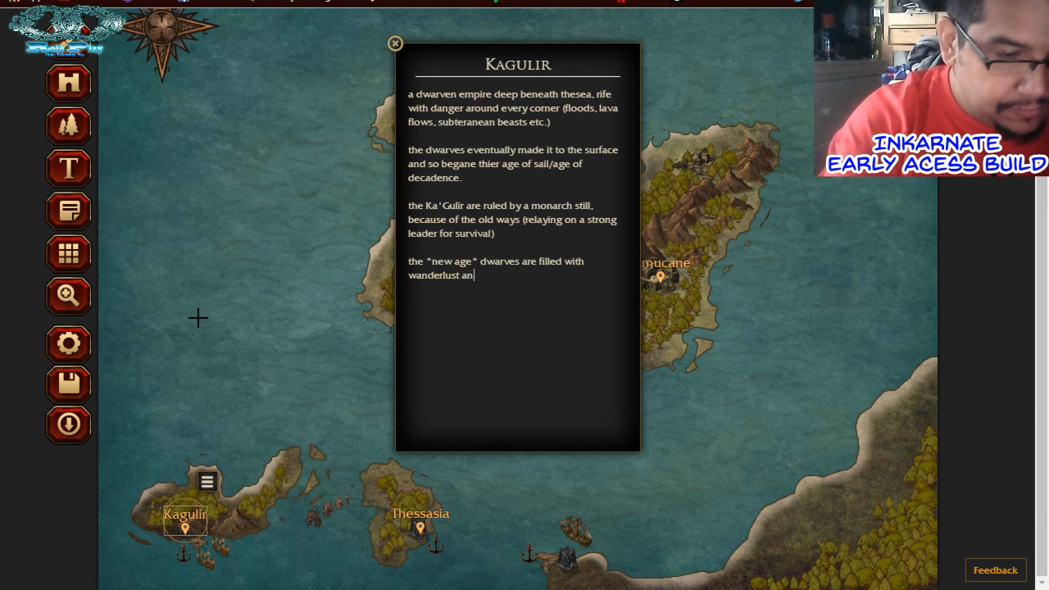
pyautogui.write('li')
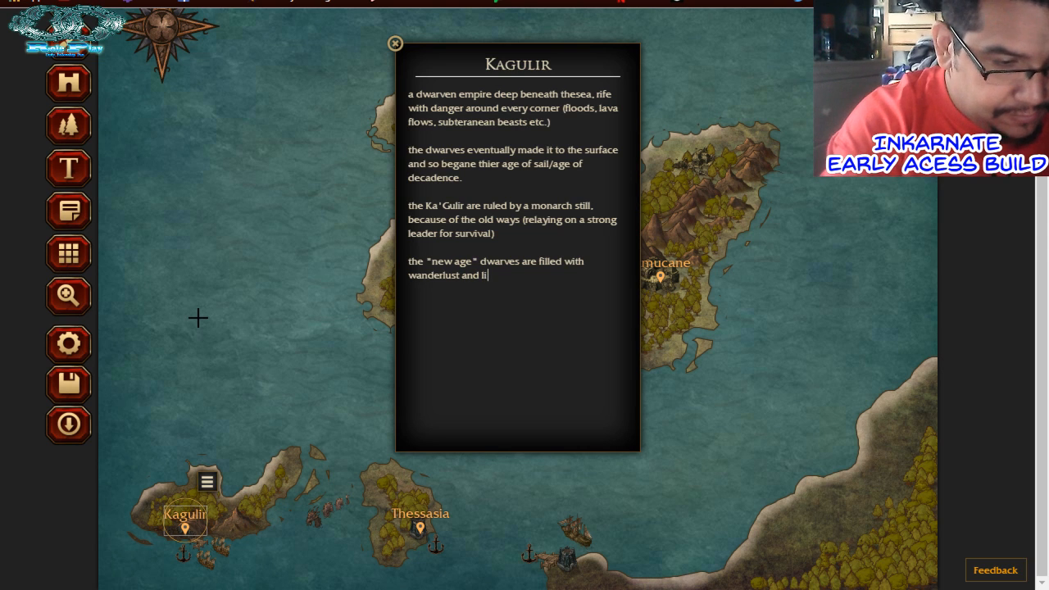
pyautogui.write('uqor m')
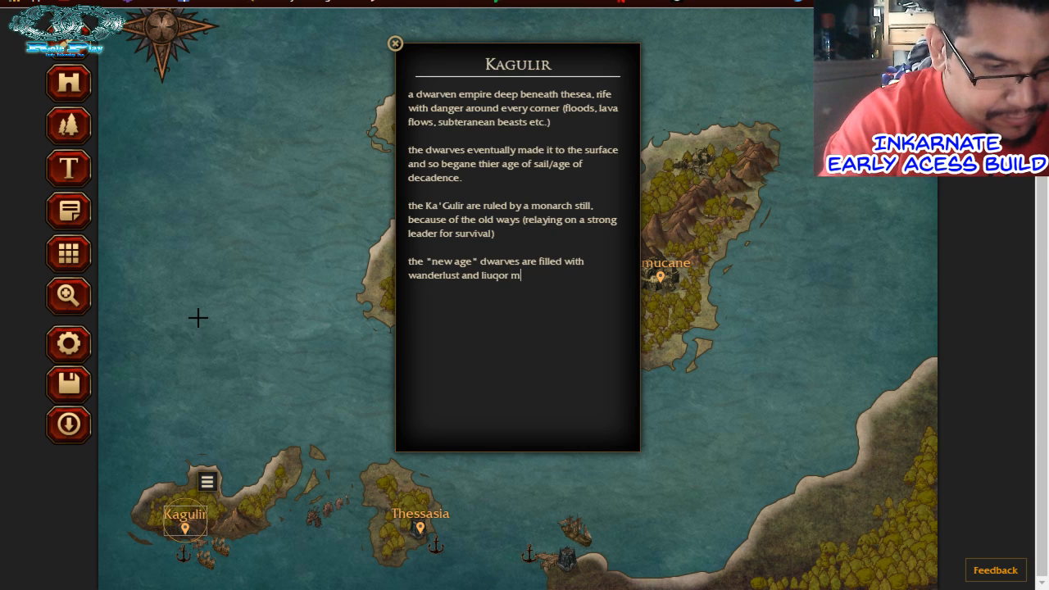
pyautogui.write('ade from ')
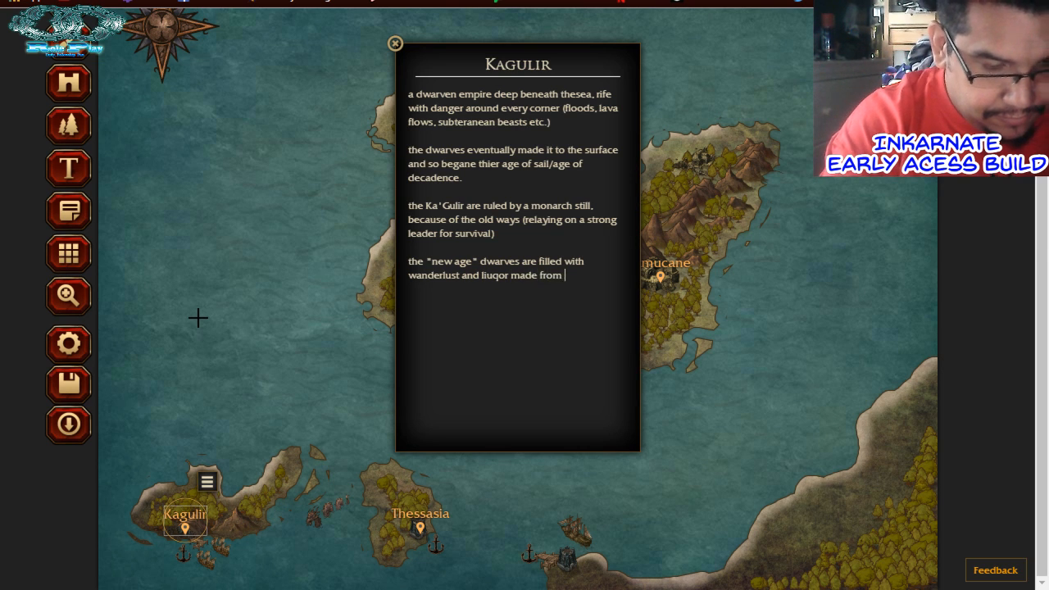
pyautogui.write('far more ')
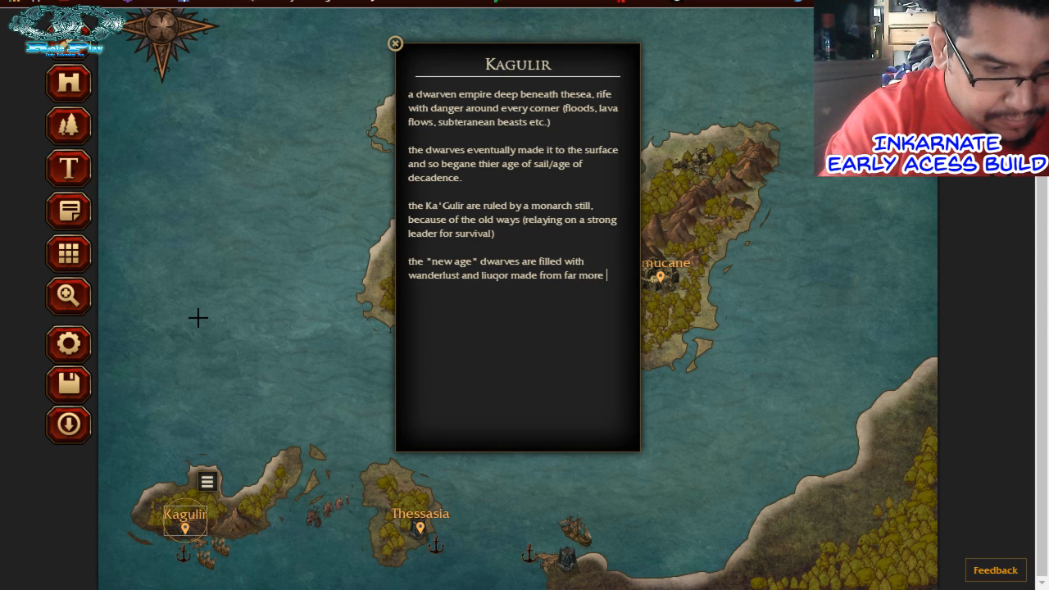
pyautogui.write('flavo')
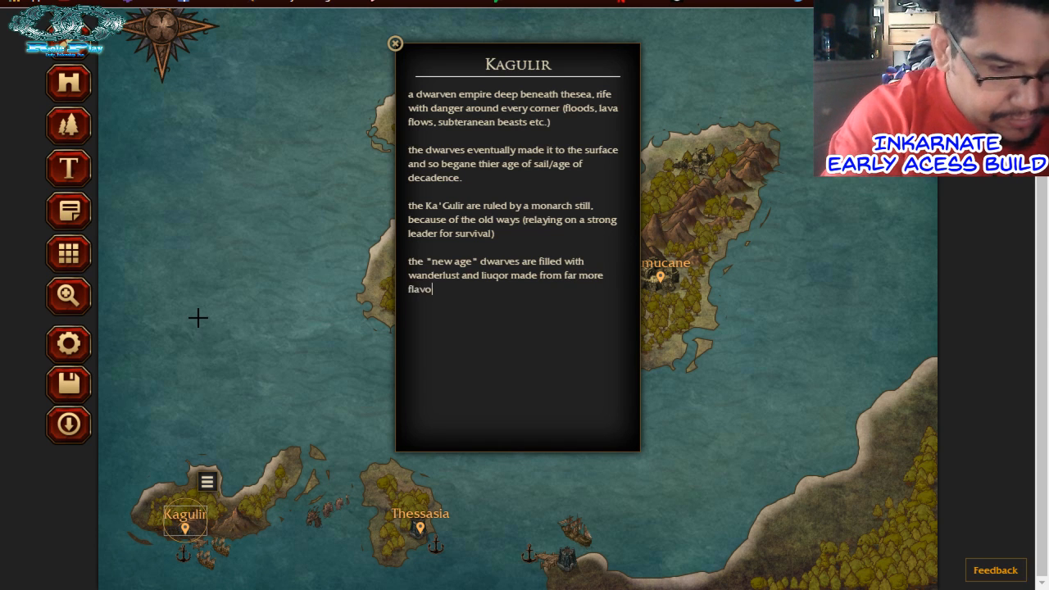
pyautogui.write('urful fr')
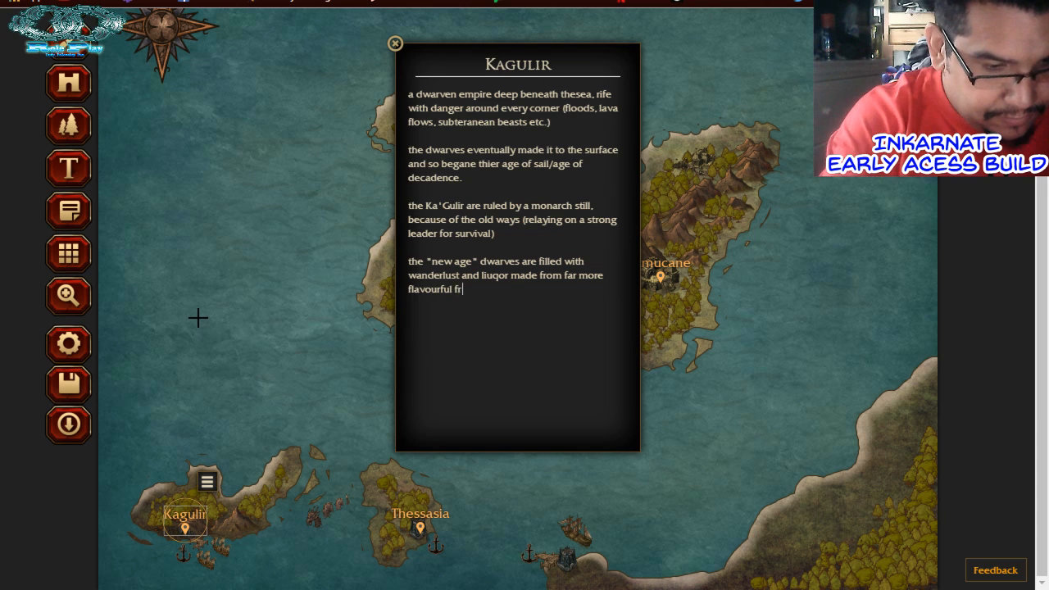
pyautogui.write('uits')
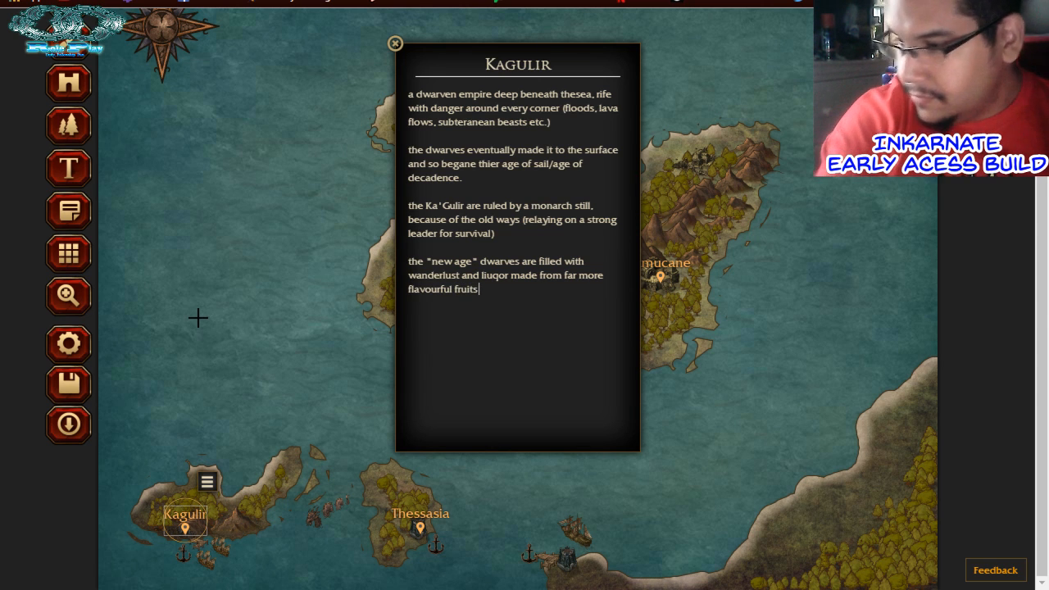
pyautogui.write('. ')
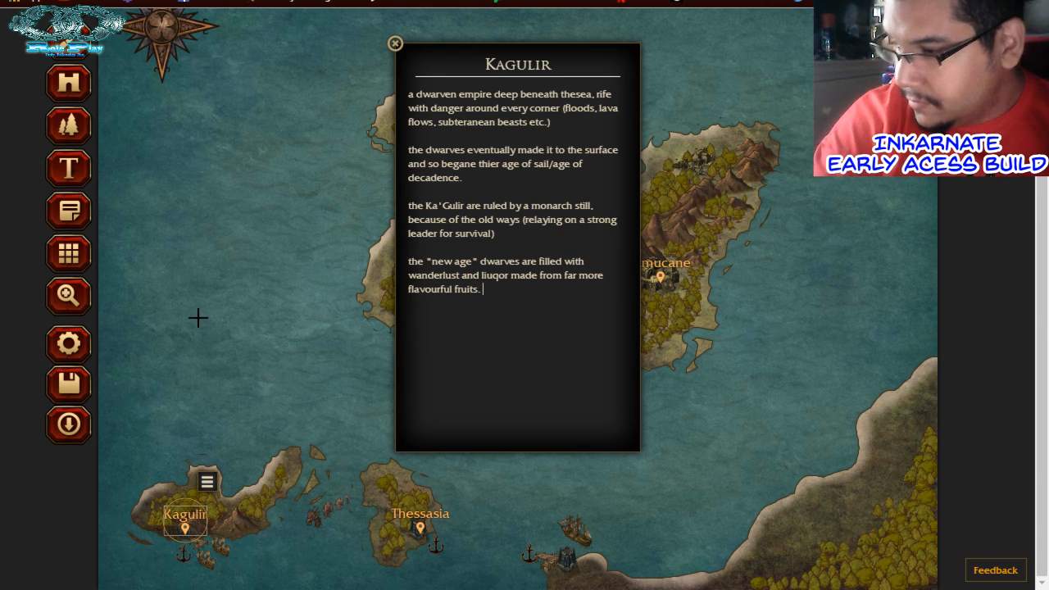
# Add the sentence "They are drifting further from thier roots, creating a strife between the old and the new." to the fourth paragraph
pyautogui.write('Th')
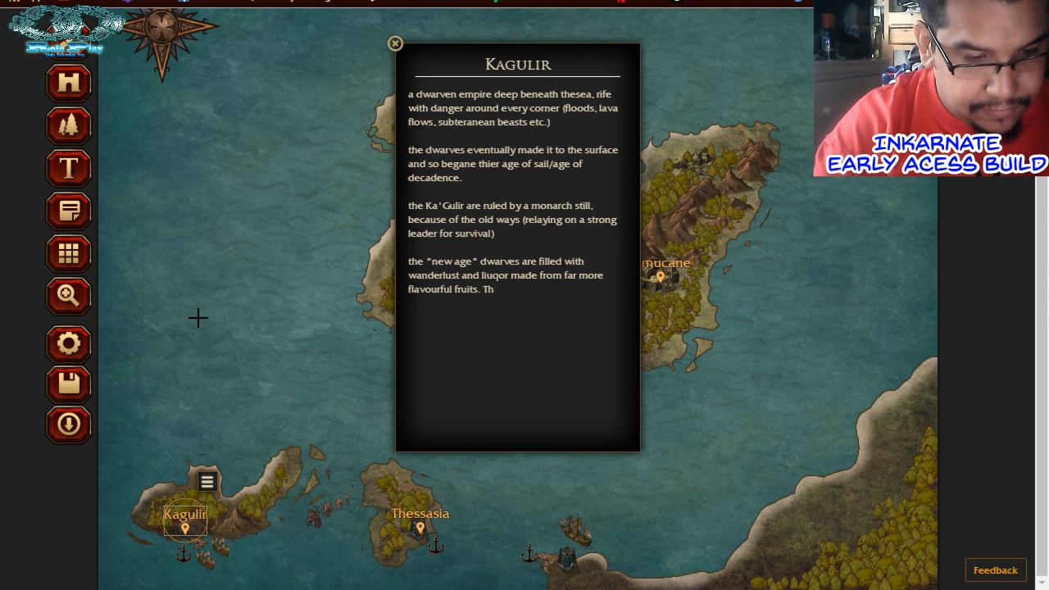
pyautogui.write('ey are dr')
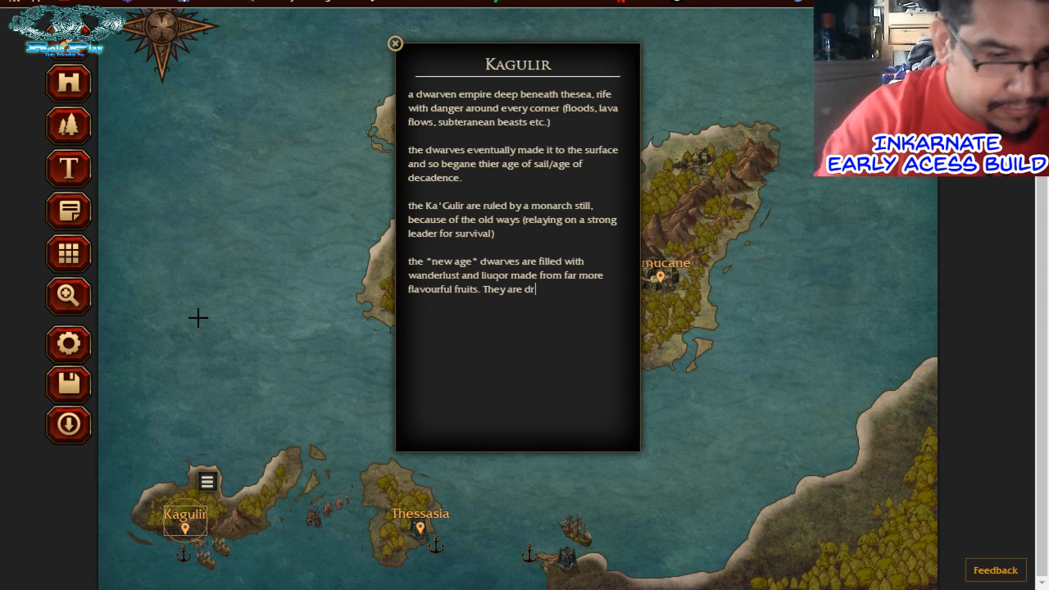
pyautogui.write('ifting fur')
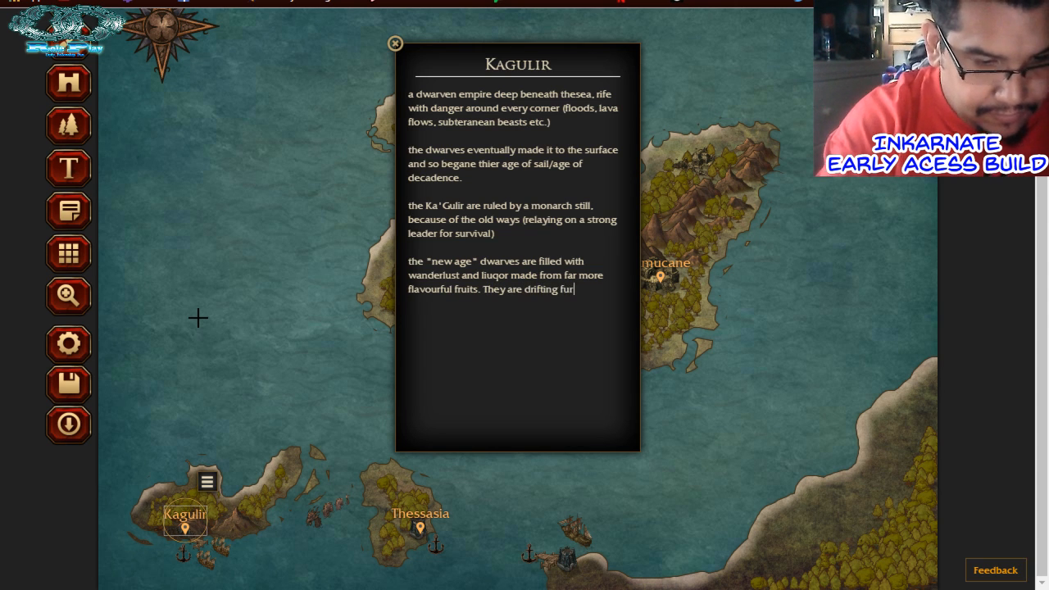
pyautogui.write('ther from thier ')
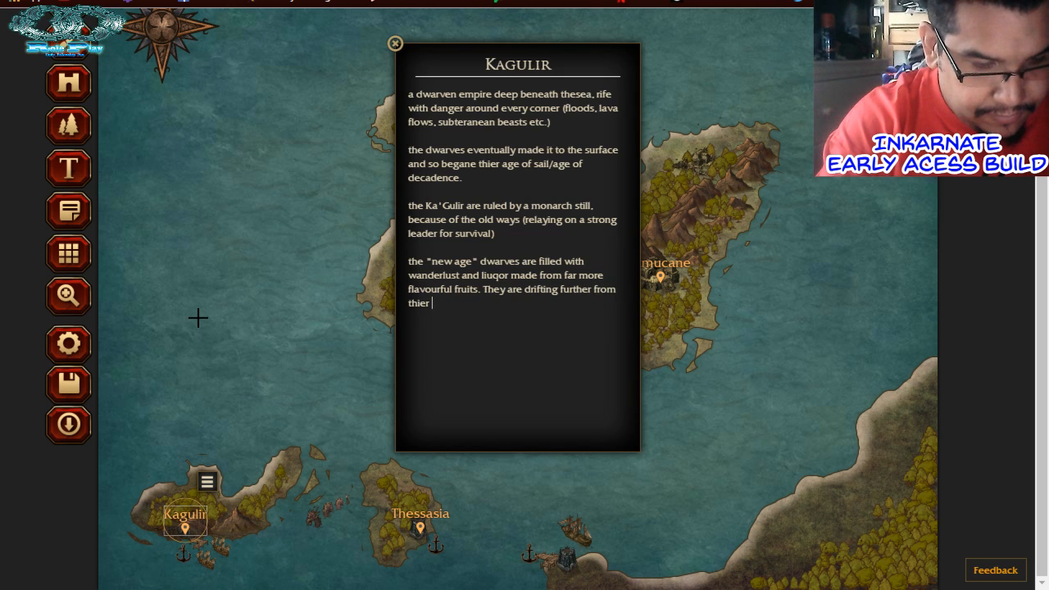
pyautogui.write('roots')
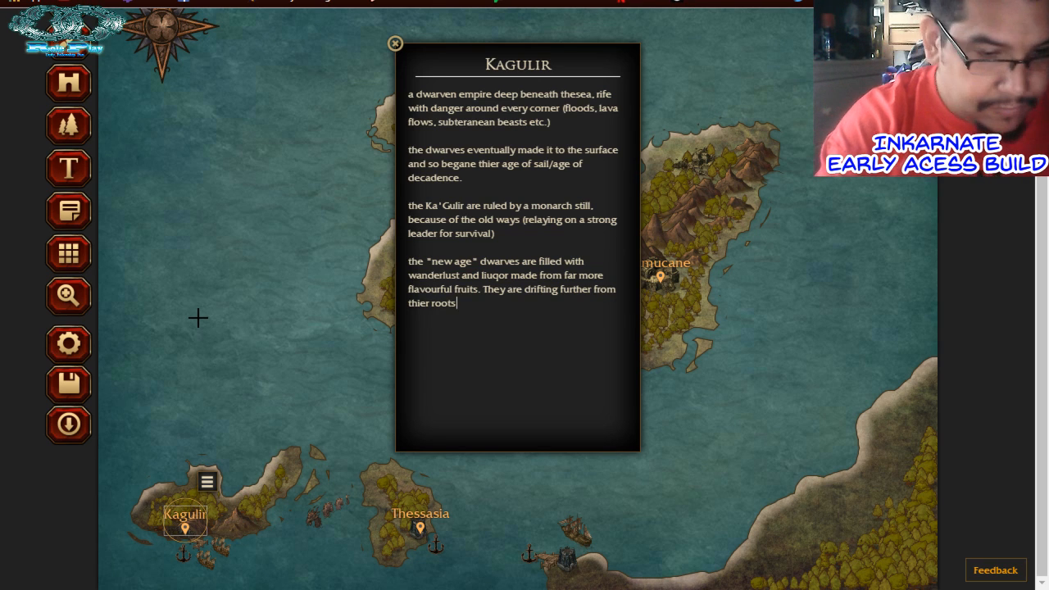
pyautogui.write(', creating ')
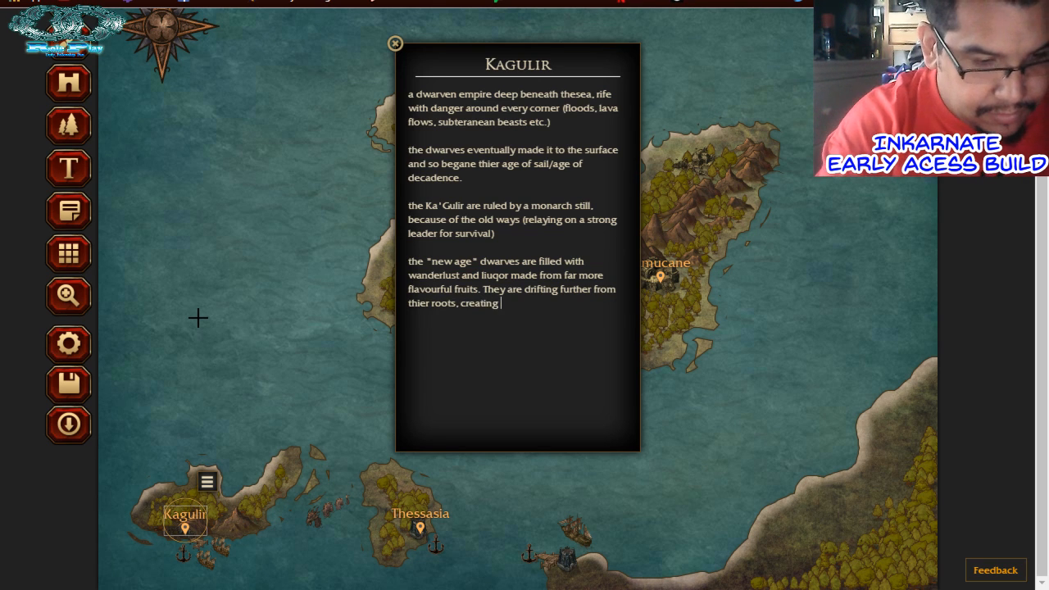
pyautogui.write('a ')
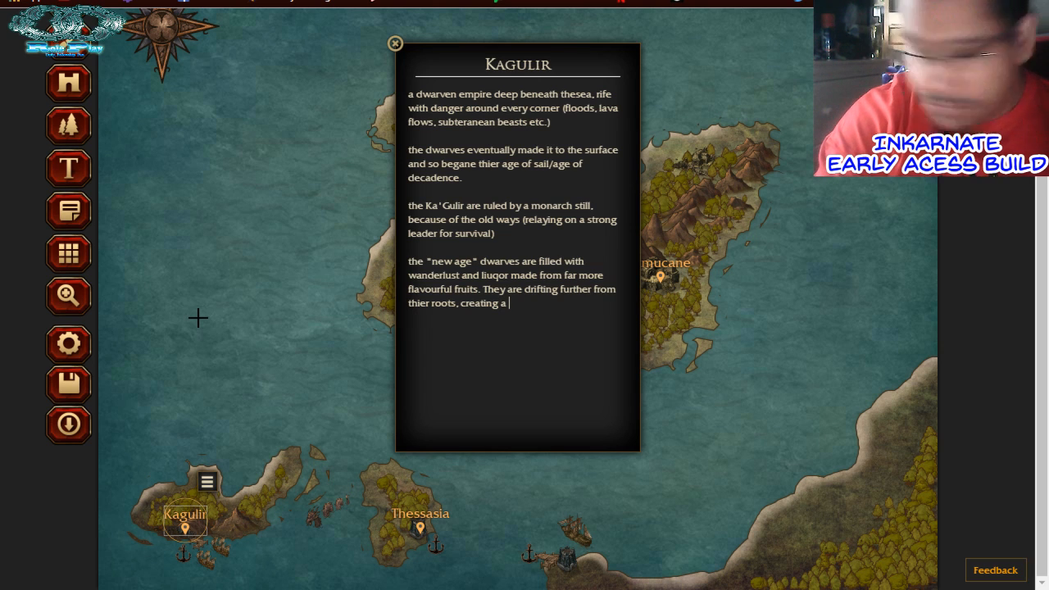
pyautogui.write('strife b')
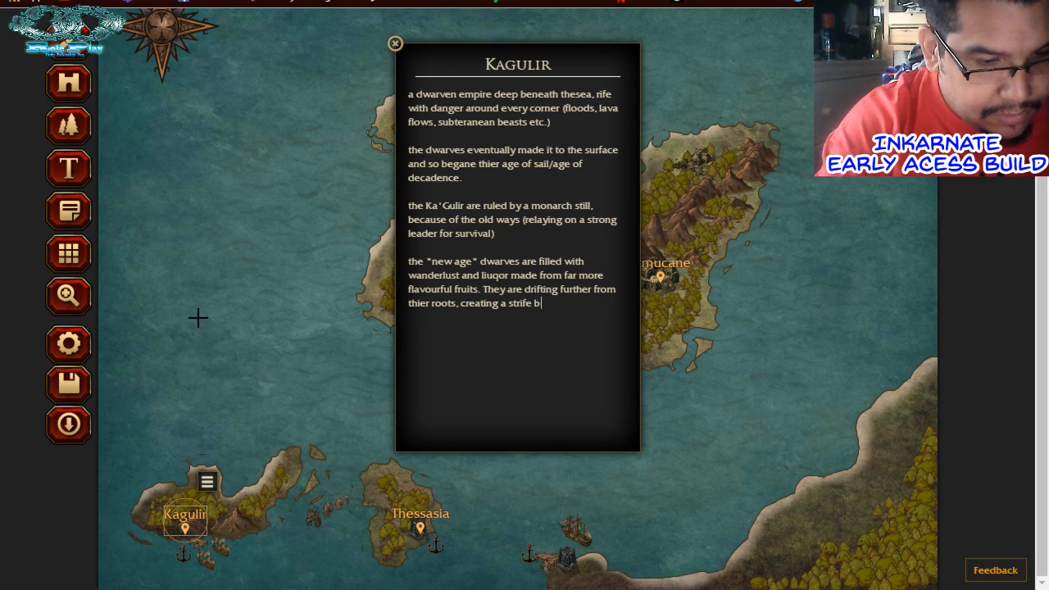
pyautogui.write('etween the')
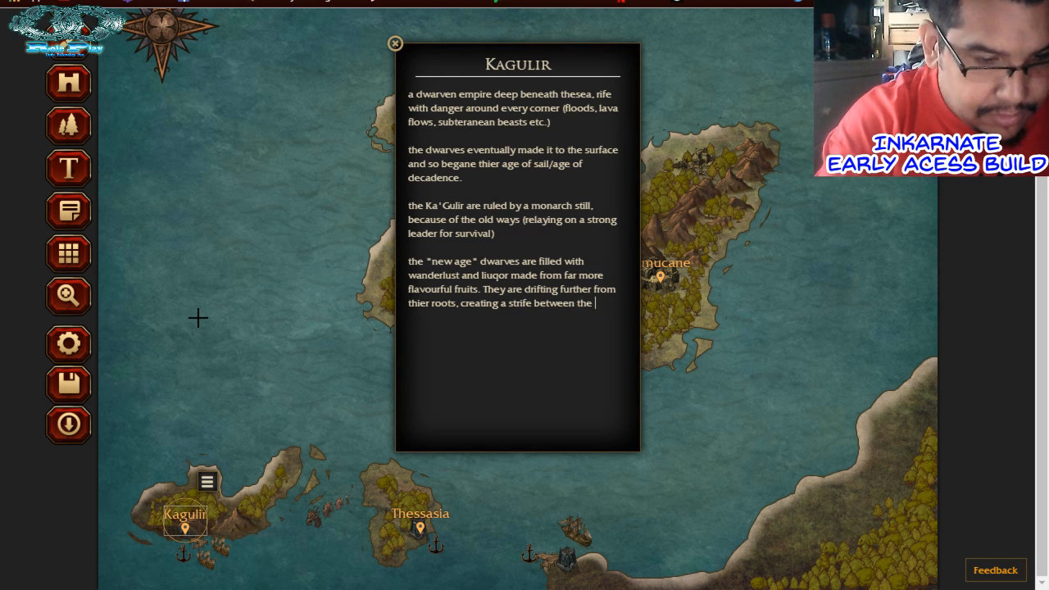
pyautogui.write(' old and the n')
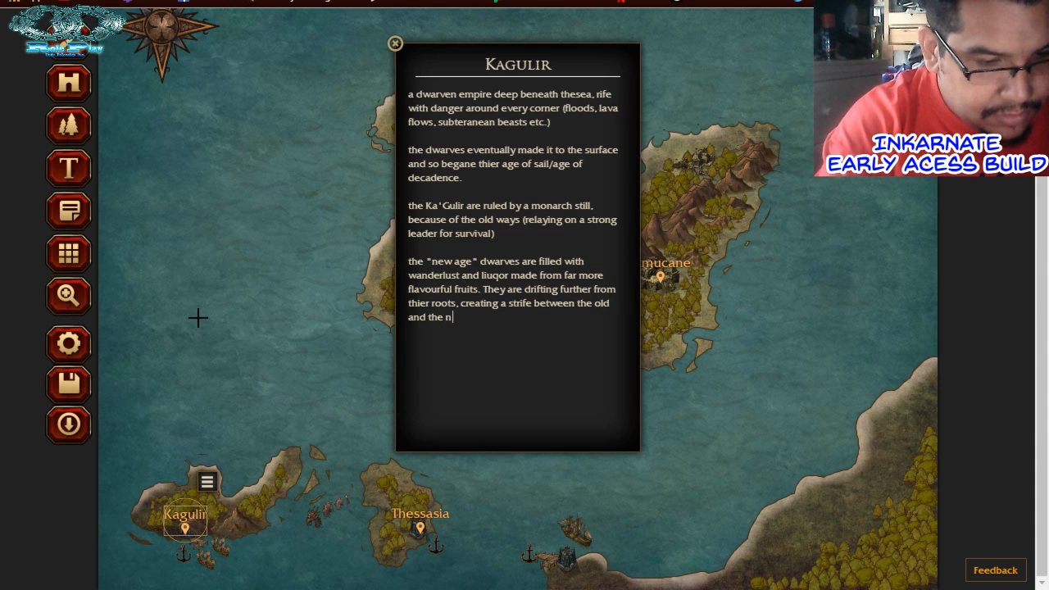
pyautogui.write('ew.')
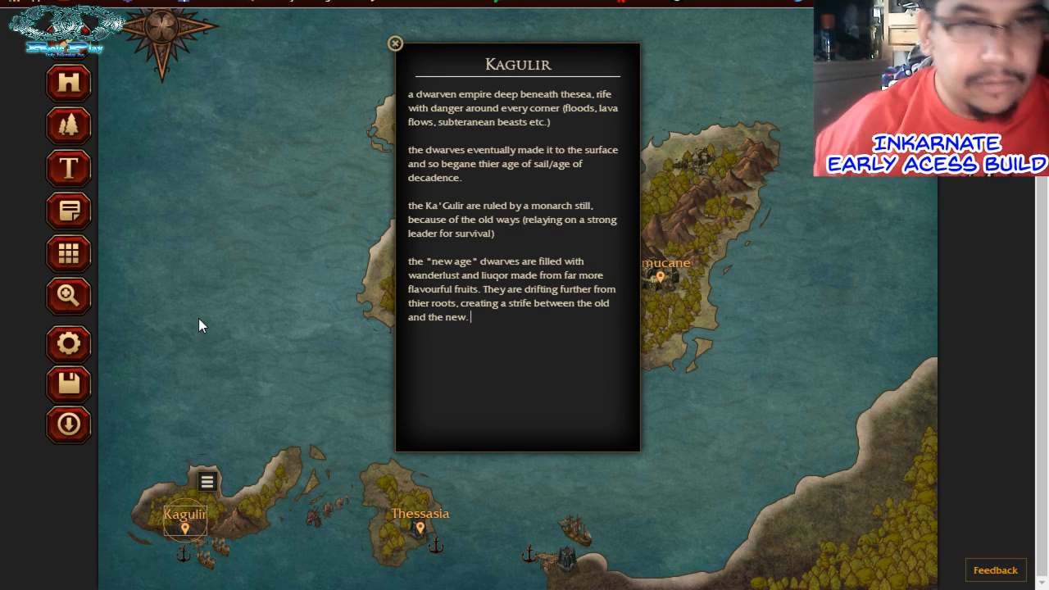
# Leave two blank lines below the fourth paragraph and start a fifth one with "dwarves are a croll between"
pyautogui.scroll(1, 231, 323)
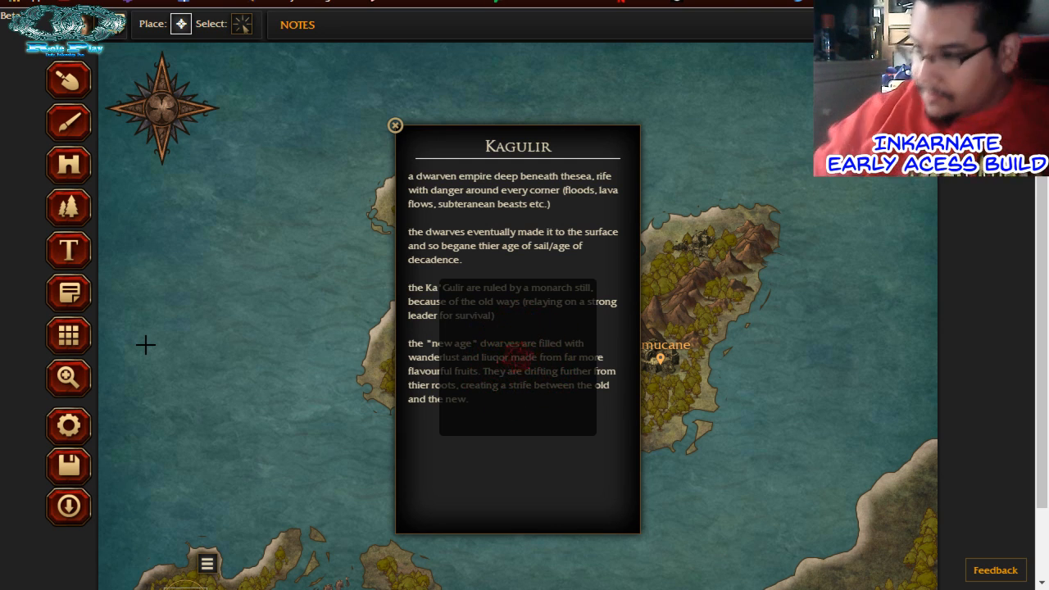
pyautogui.scroll(-1, 544, 377)
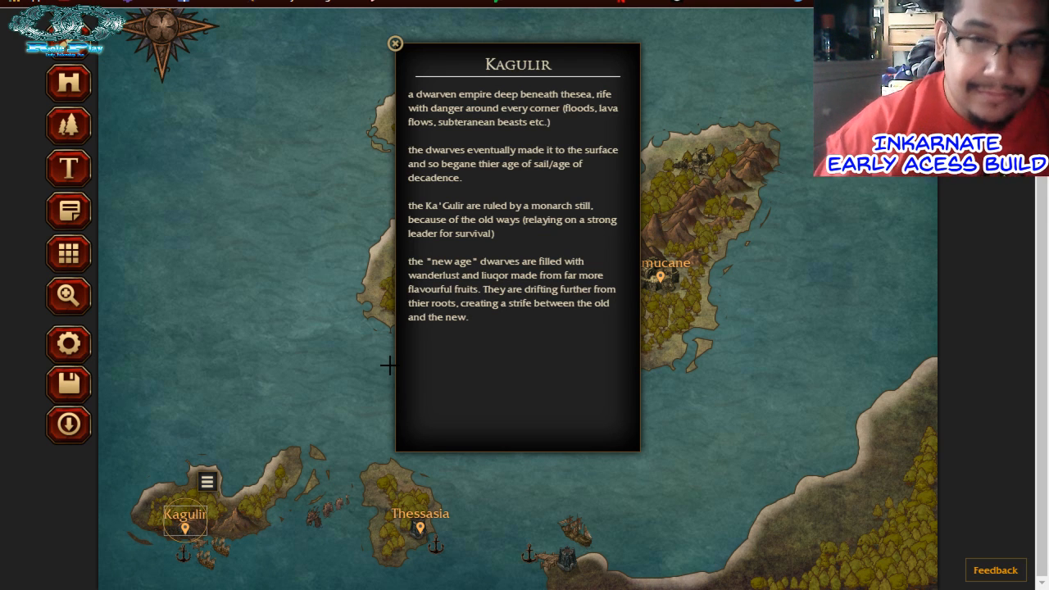
pyautogui.click(517, 336)
pyautogui.press('Return')
pyautogui.press('Return')
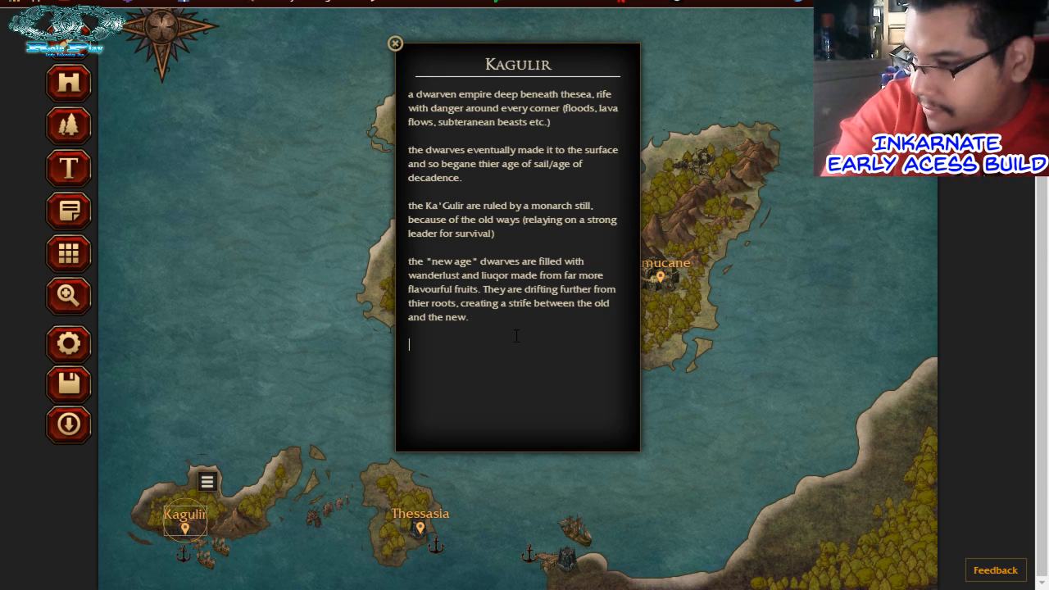
pyautogui.write('dwar')
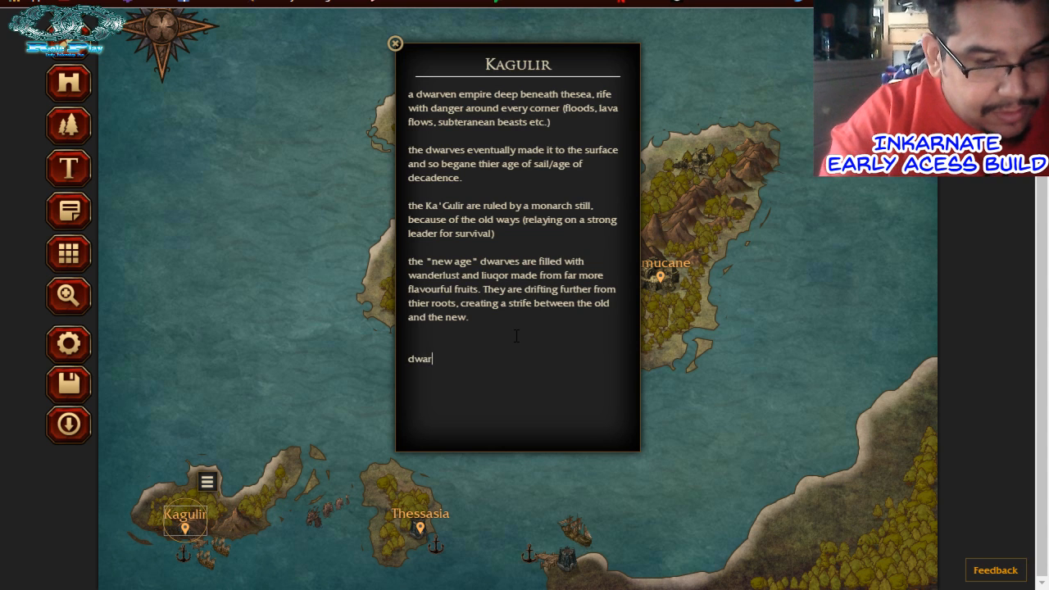
pyautogui.write('ves are a c')
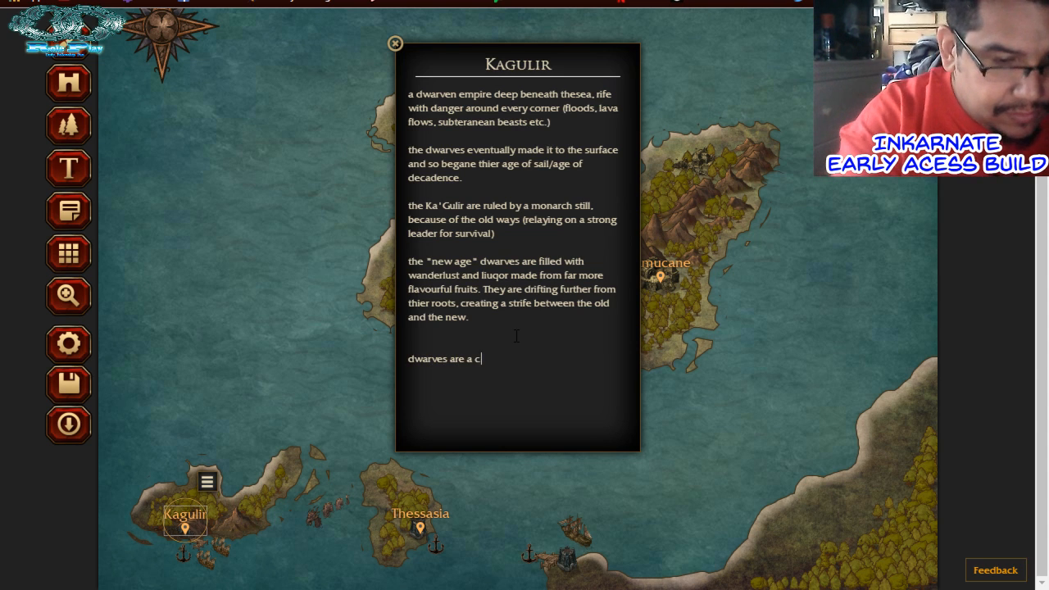
pyautogui.write('roll be')
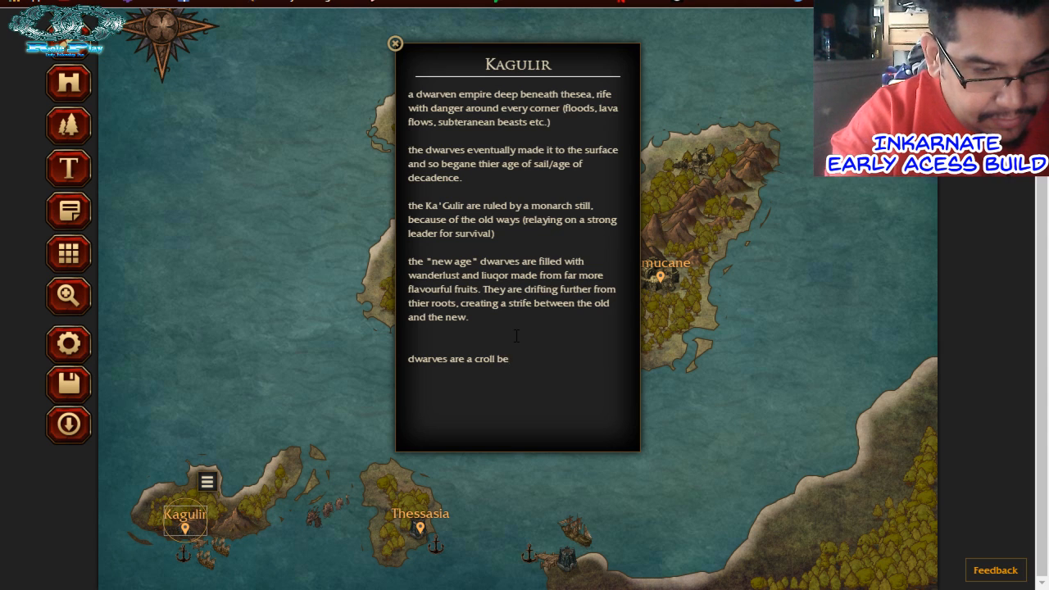
pyautogui.write('tween')
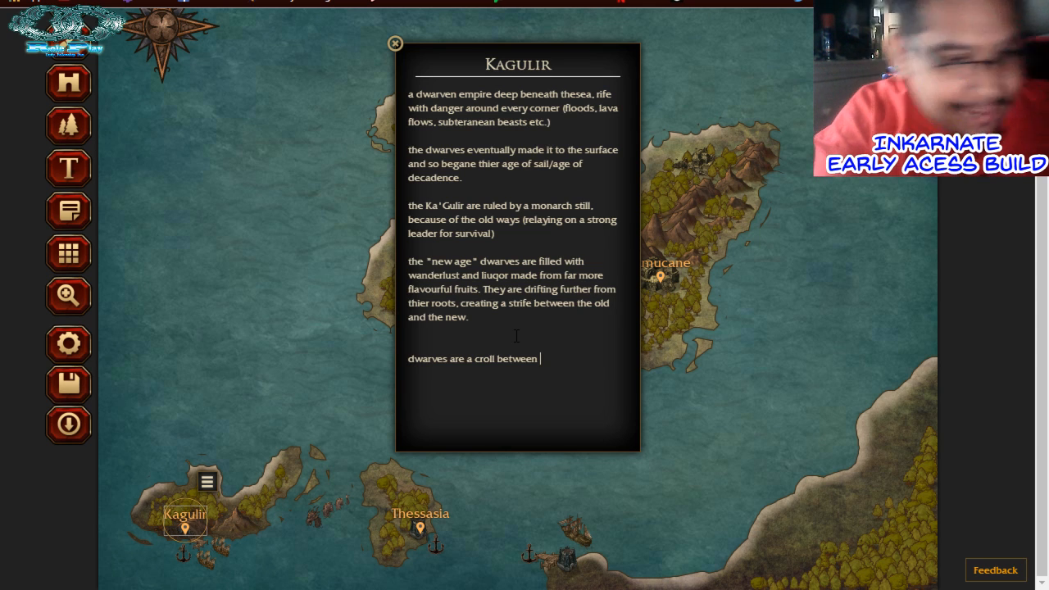
# Complete the fifth paragraph of the Kagulir note with "english/england and latin/spain/conqistadores"
pyautogui.write('english')
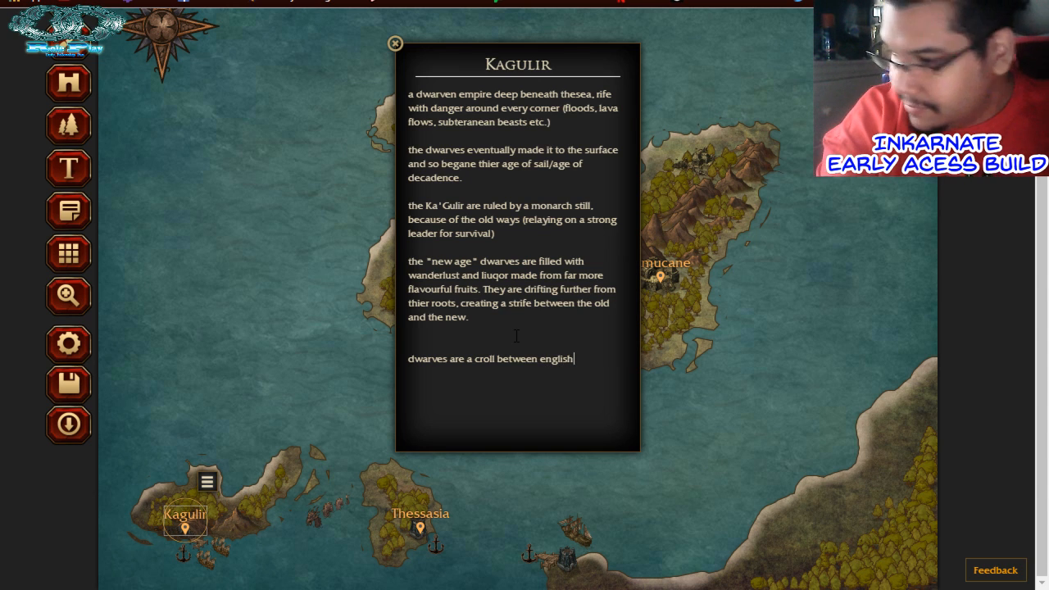
pyautogui.write('/eng')
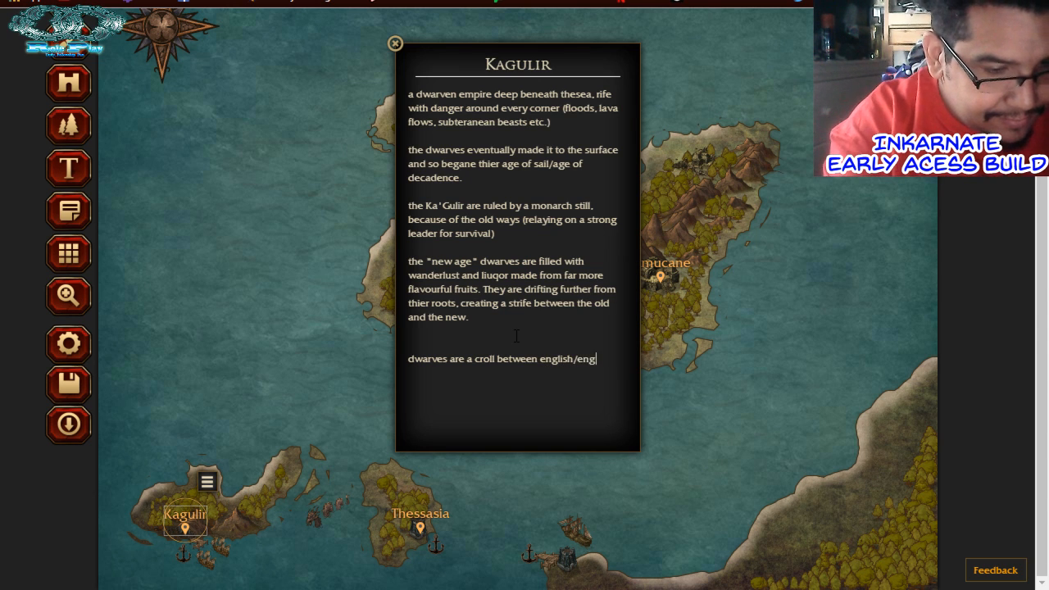
pyautogui.write('land ')
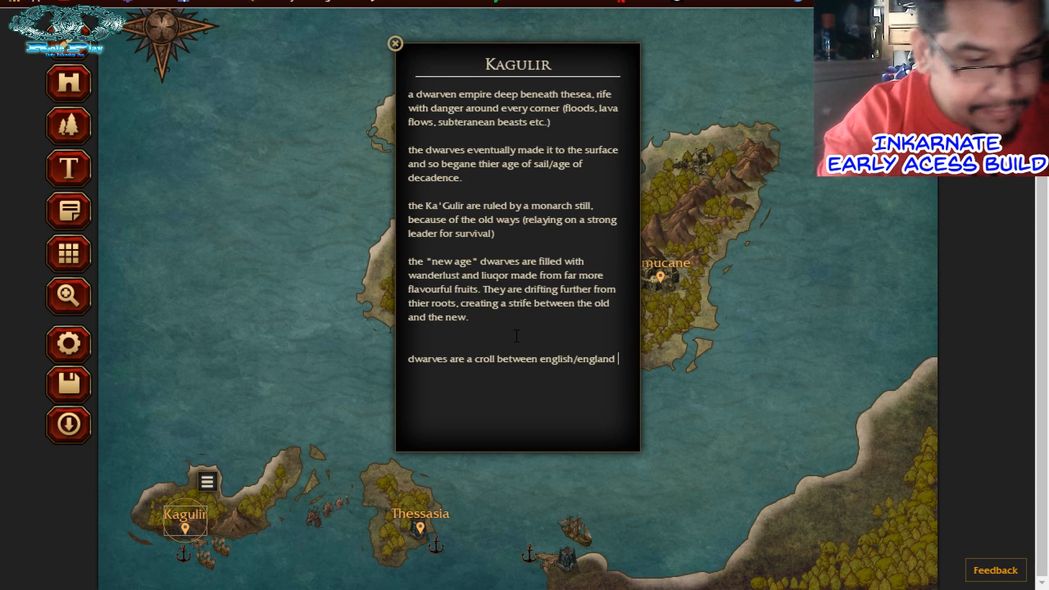
pyautogui.write('and latin/')
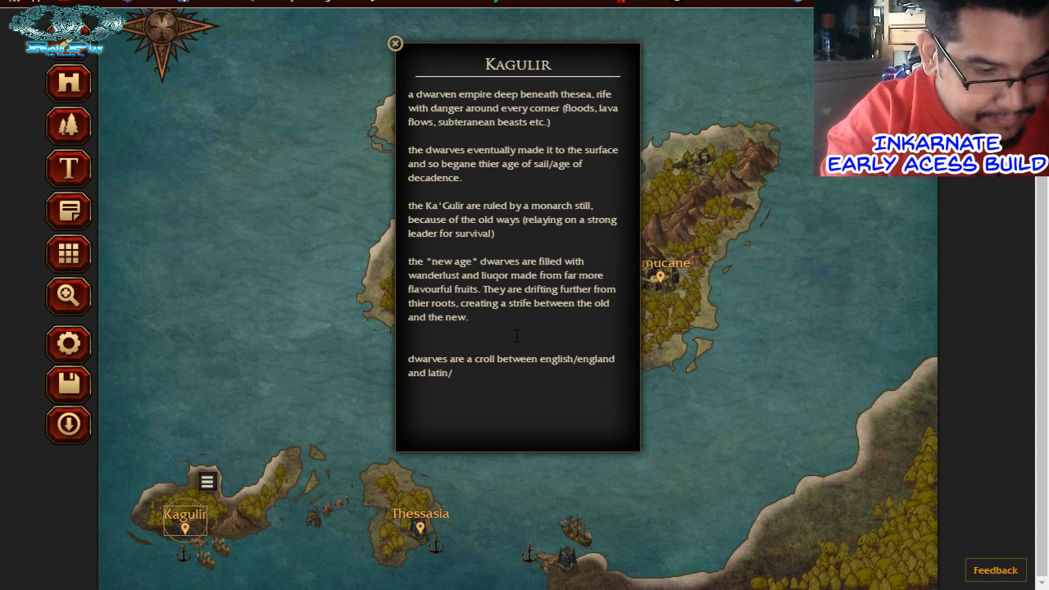
pyautogui.write('spain')
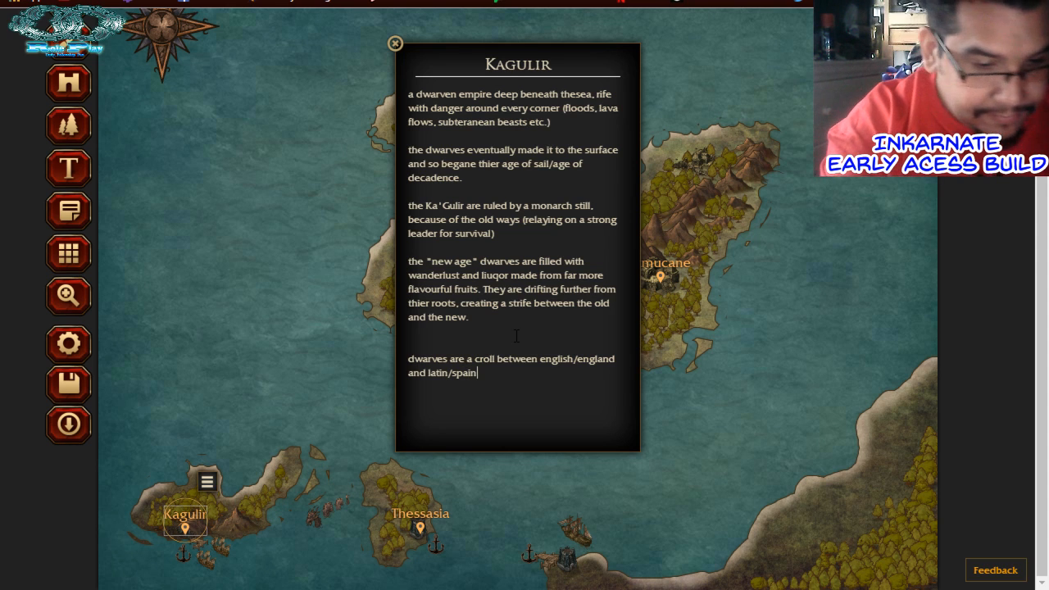
pyautogui.write('/conq')
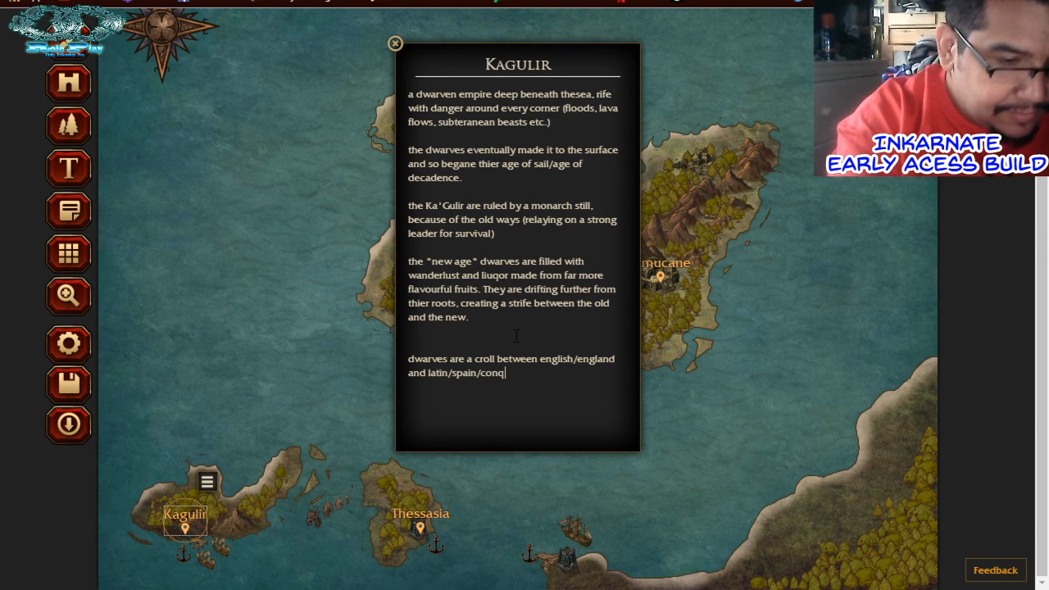
pyautogui.write('istadore')
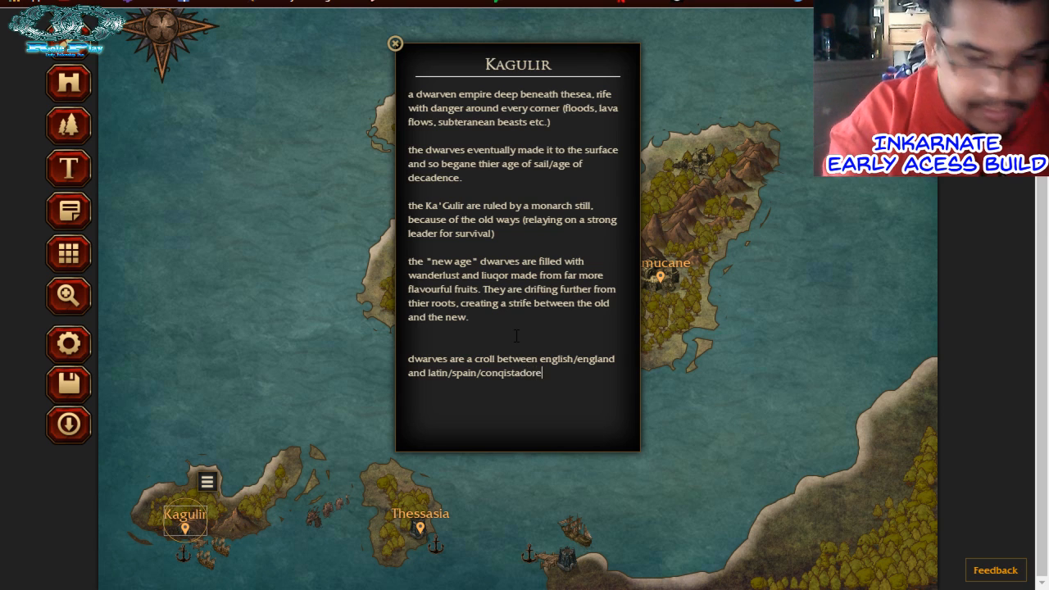
pyautogui.write('s')
# Add a separate paragraph reading "Ka-gulir, ka meaning 'of the house of Kaduul' and gulir meaning 'of inifinte golden hoards/hordes'?"
pyautogui.press('Return')
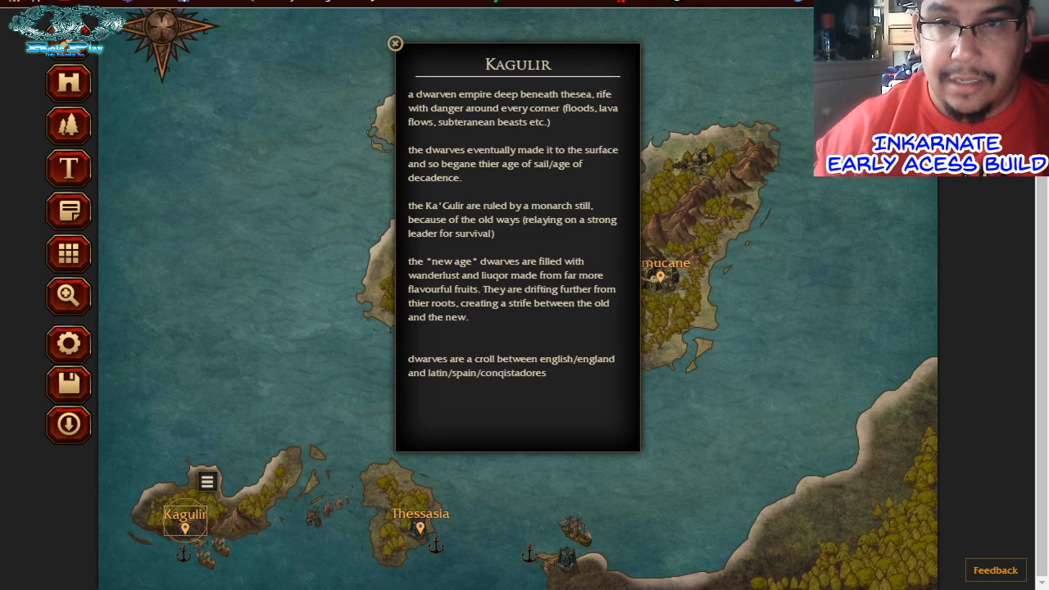
pyautogui.click(549, 405)
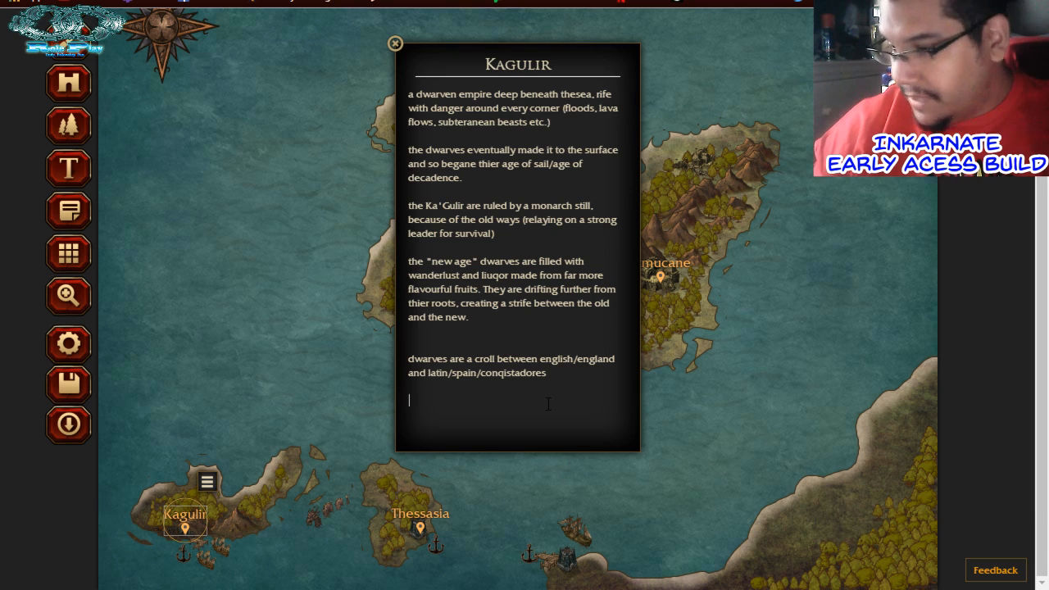
pyautogui.write("a-gulir, ka meaning 'of the house of Kaduul' and gulir meaning 'of inifinte golden hoards/hordes'?")
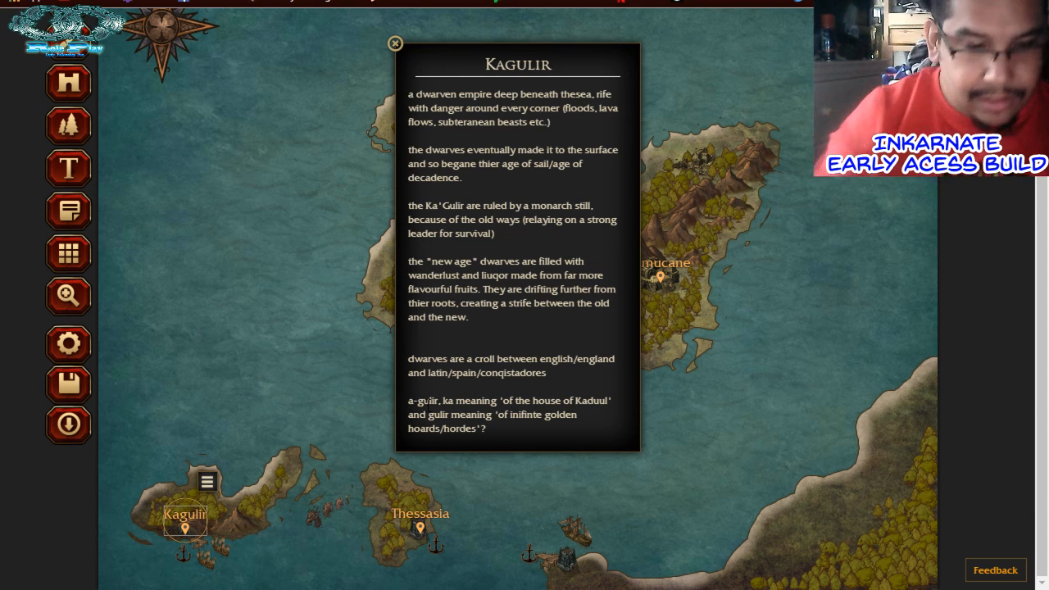
pyautogui.click(409, 400)
pyautogui.write('K')
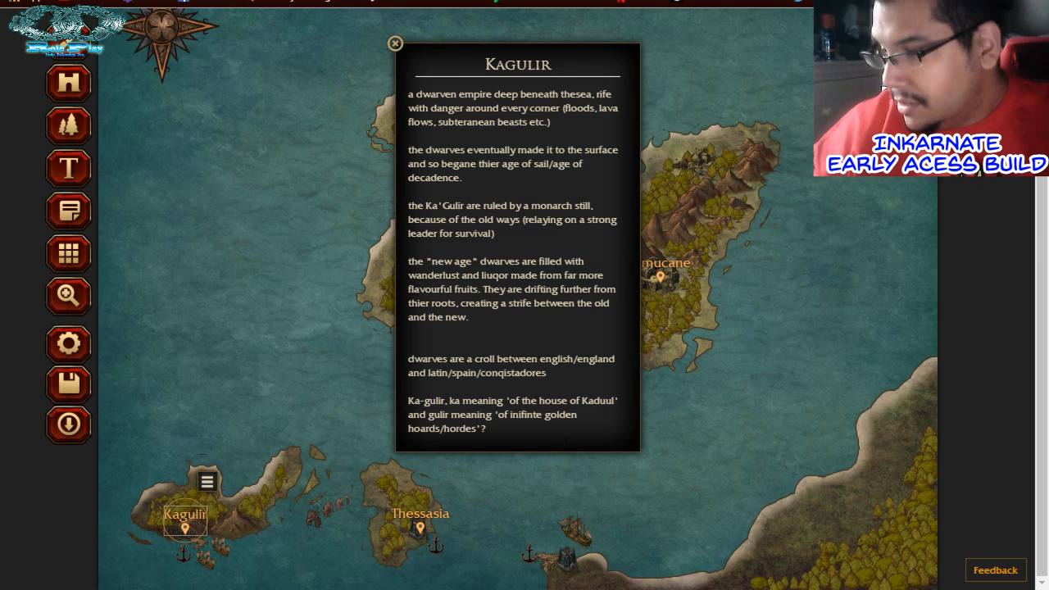
# Add a separate paragraph saying the house of Kaduul has ruled Kagulir for three centuries because its first ruler literally bailed the country out of debt
pyautogui.click(547, 440)
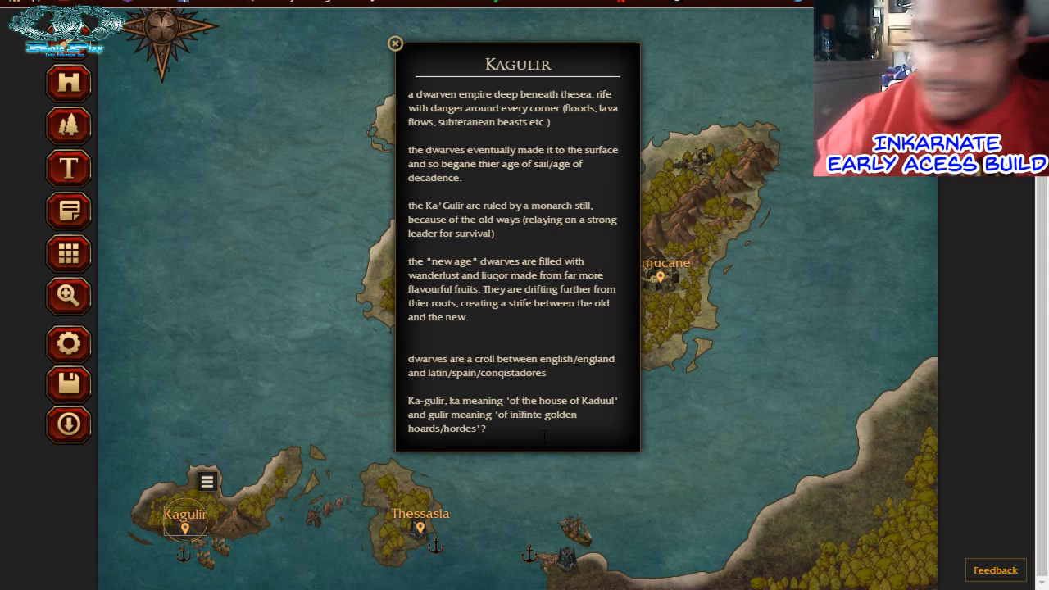
pyautogui.write('The house of Kaduul has ruled Kagulir for the last three centuries, because Consacio Kaduul I literally bailed the country out of debt.')
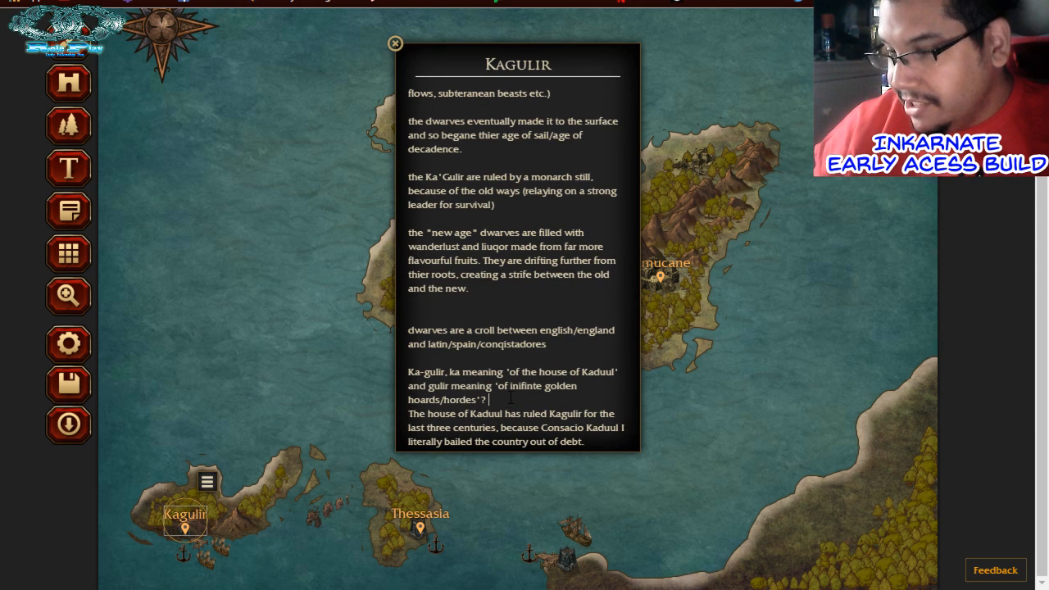
pyautogui.press('Return')
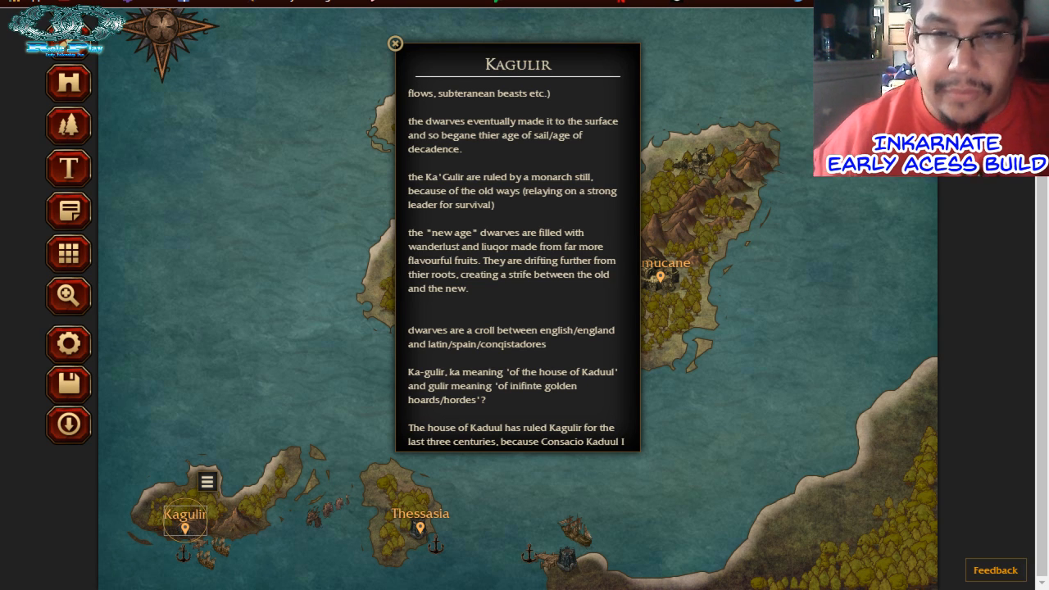
pyautogui.scroll(-1, 516, 271)
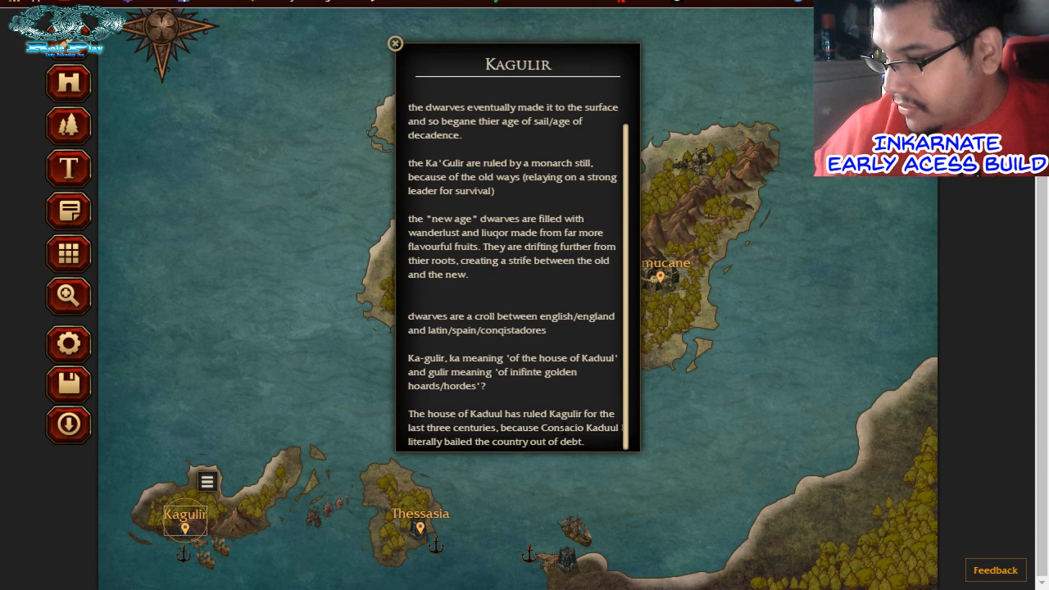
# Add the line "se dwarves have to trust a wise leader." directly below the paragraph on the house of Kaduul
pyautogui.press('Return')
pyautogui.write('se dwarves have to trust a wise leader.')
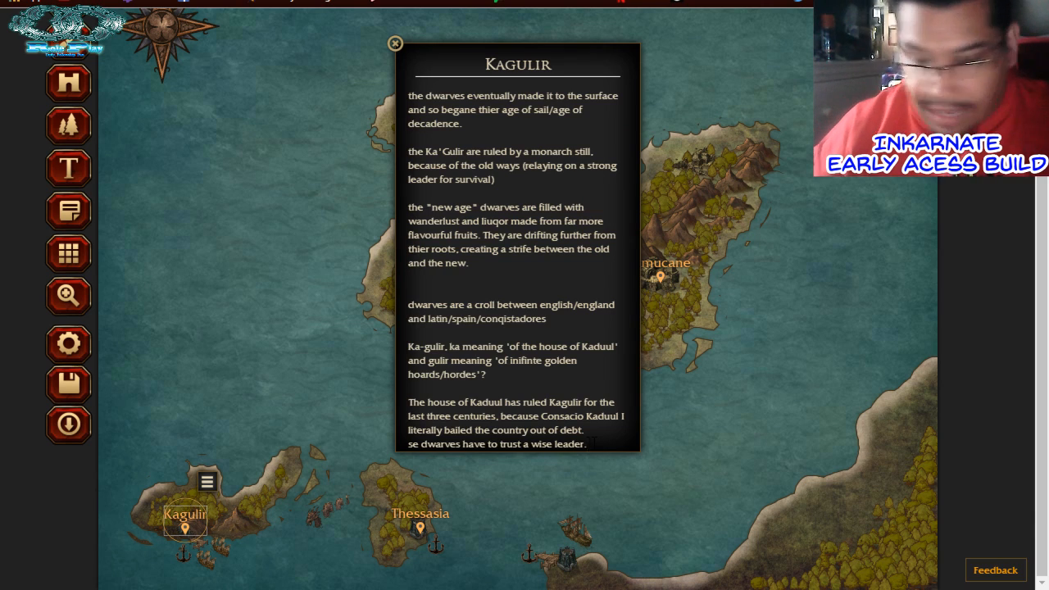
pyautogui.scroll(-1, 516, 270)
pyautogui.scroll(-1, 516, 270)
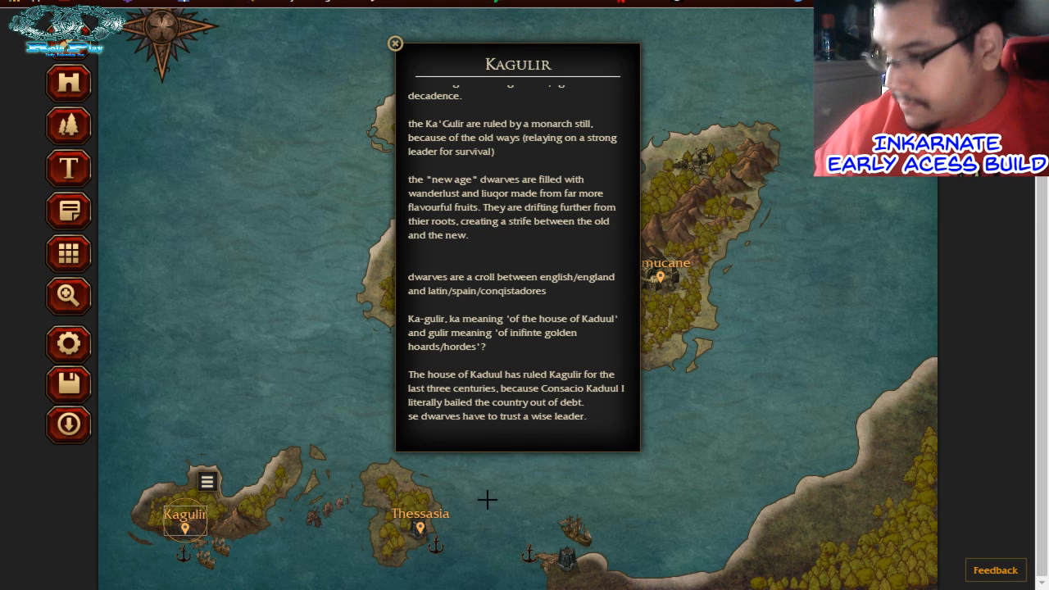
# Add the question "So are there dwarves that hate the new age of decadence?" as the last paragraph and close the Kagulir note
pyautogui.write('So are there dwarves that hate the new age of decadence?')
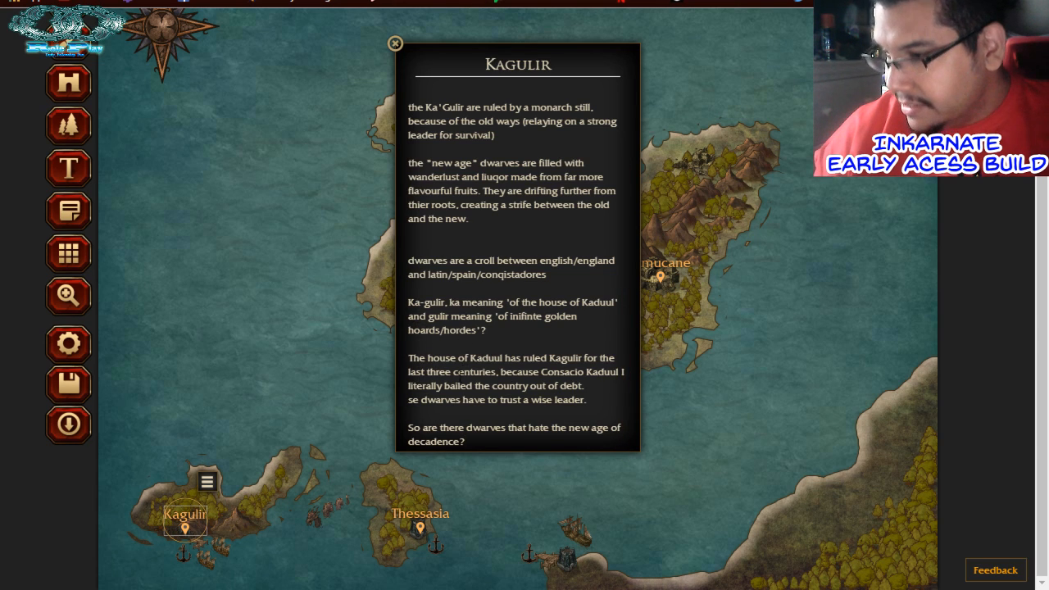
pyautogui.scroll(3, 456, 372)
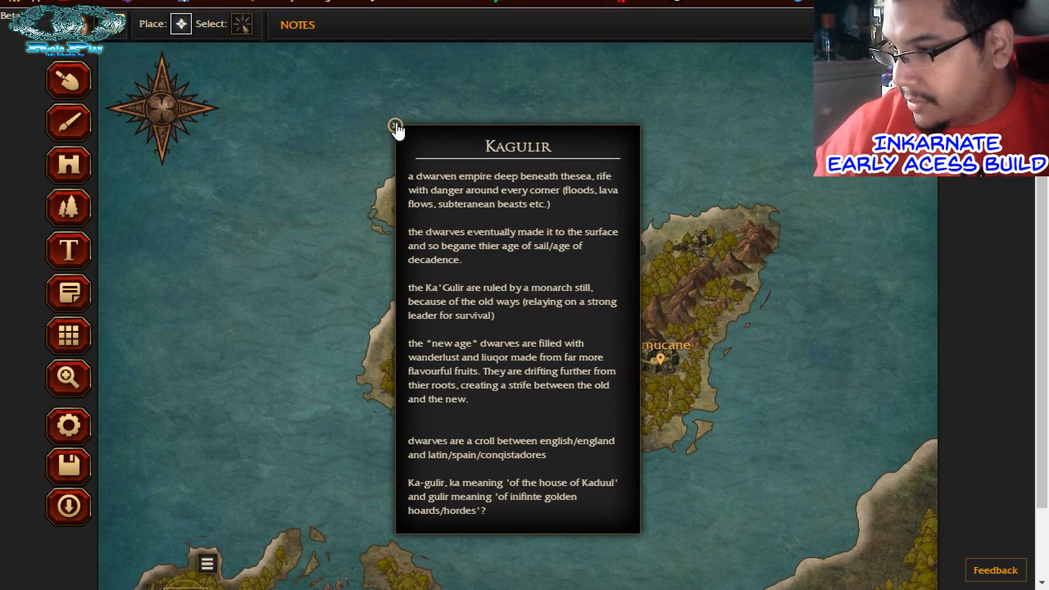
pyautogui.click(395, 42)
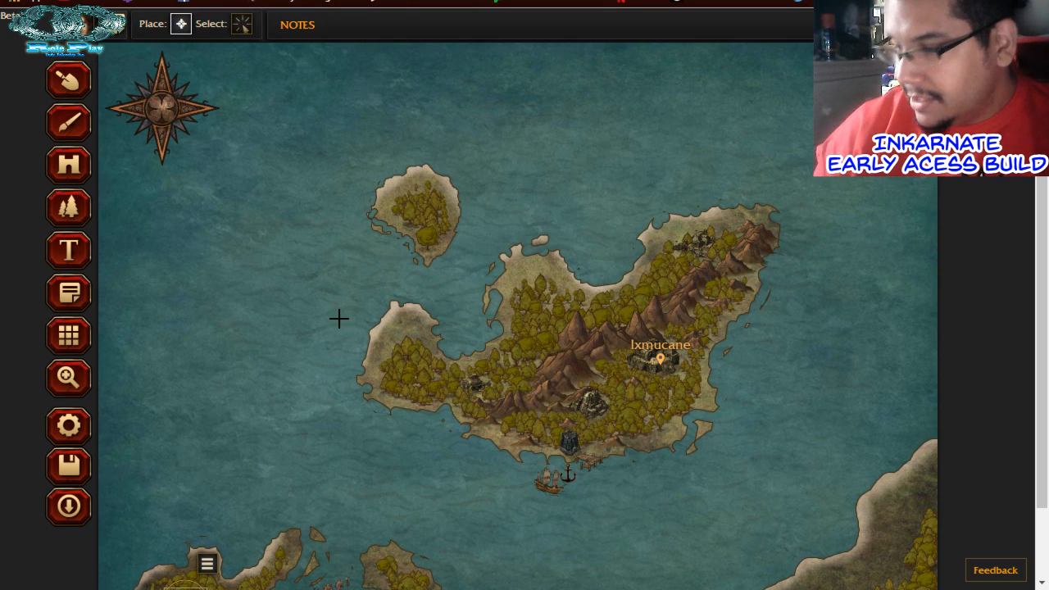
# Switch to the world map image and examine the islands south of the Sea of Mists, especially Kikogawa on Sherima
pyautogui.scroll(-1, 339, 318)
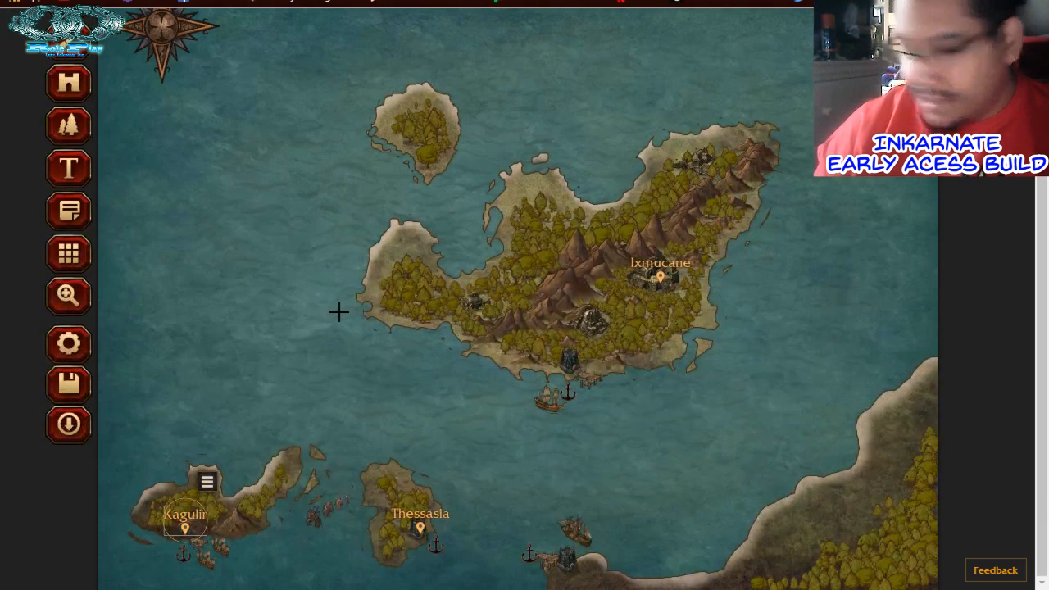
pyautogui.click(309, 358)
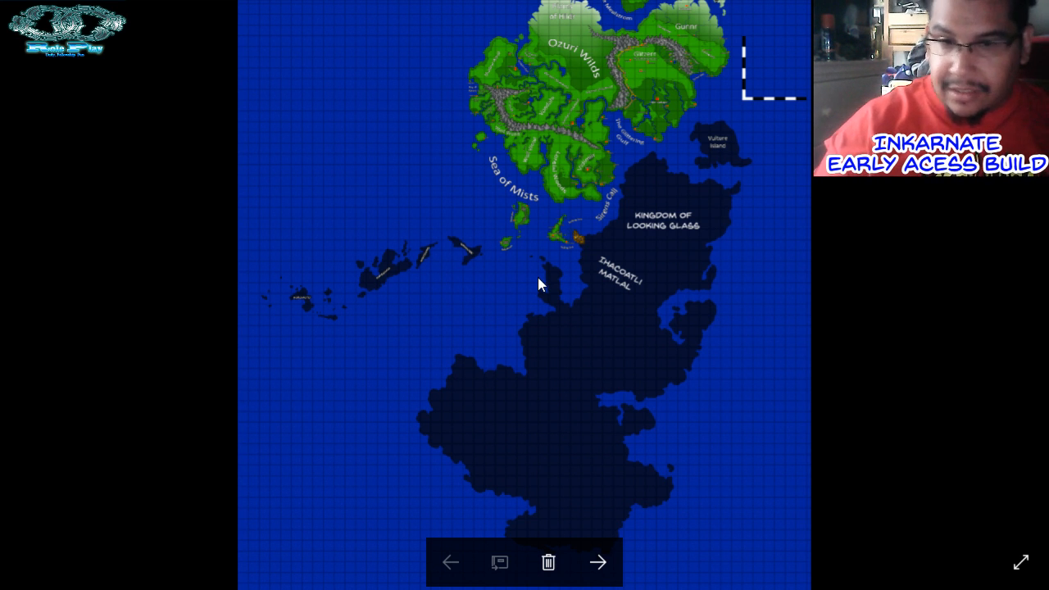
pyautogui.scroll(4, 545, 211)
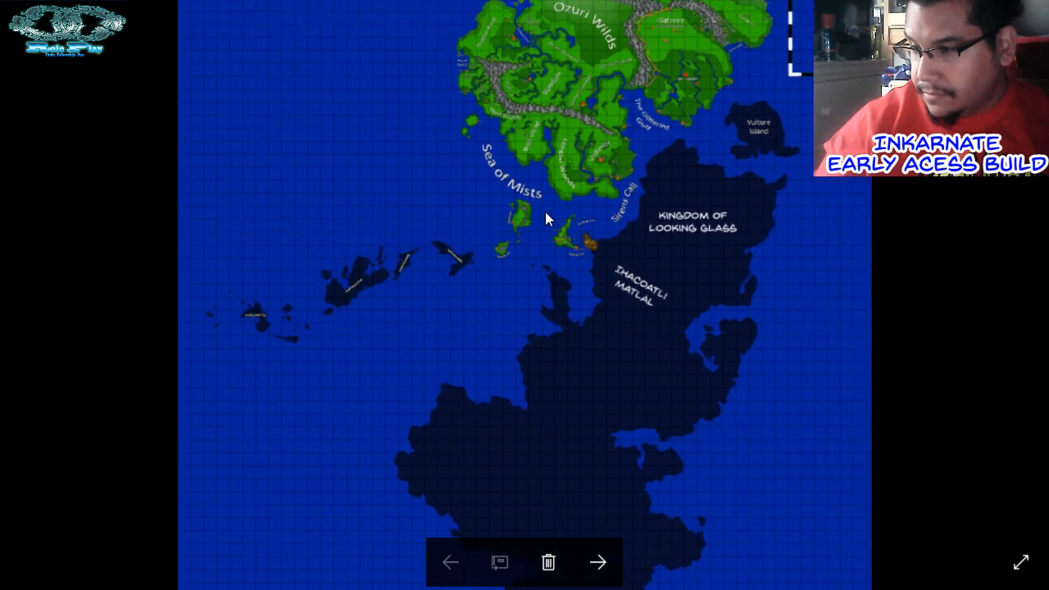
pyautogui.scroll(3, 501, 234)
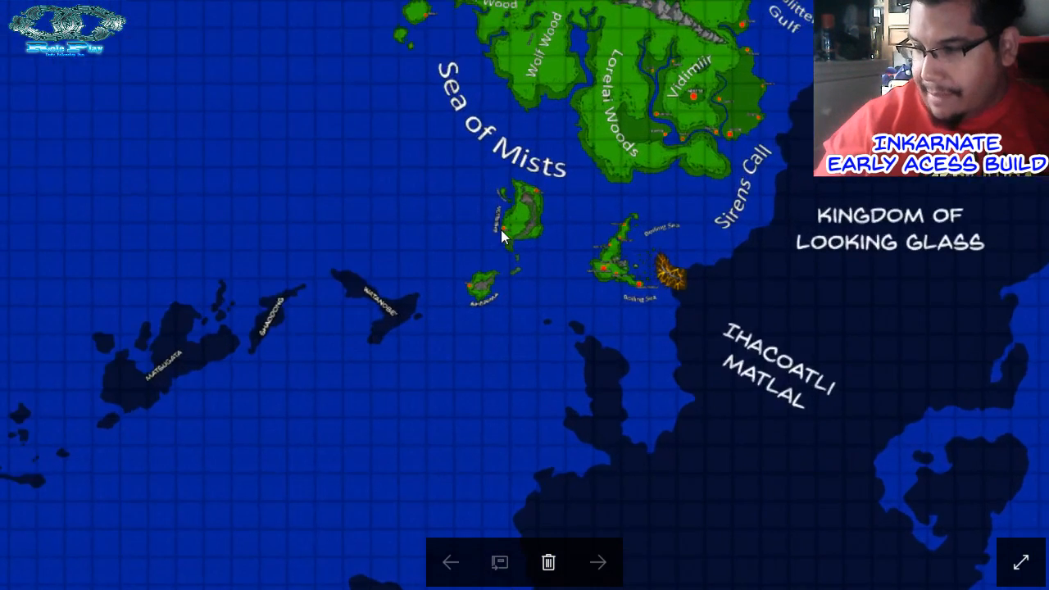
pyautogui.scroll(3, 505, 250)
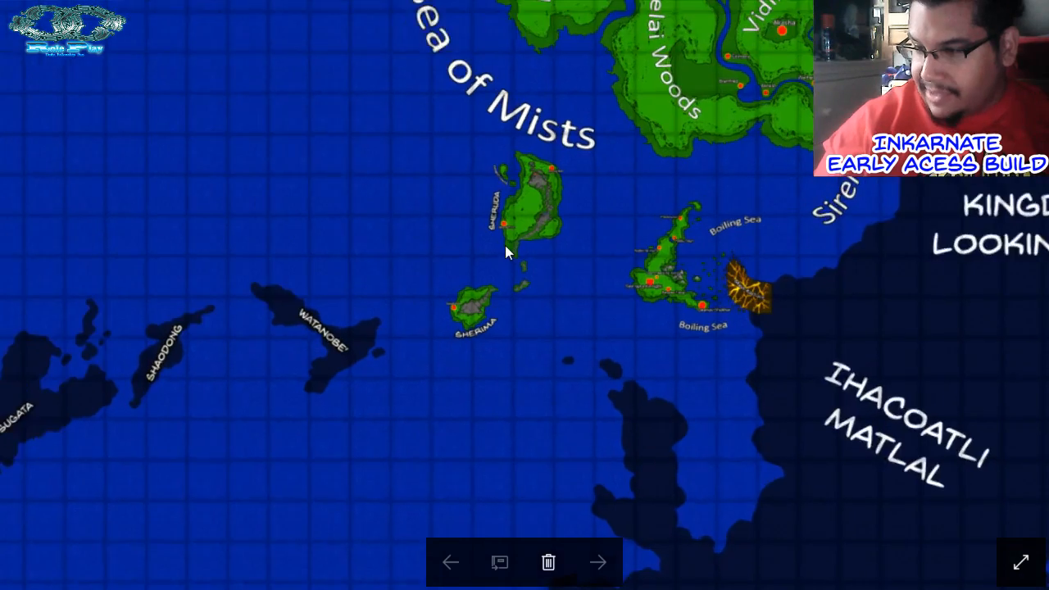
pyautogui.scroll(3, 555, 264)
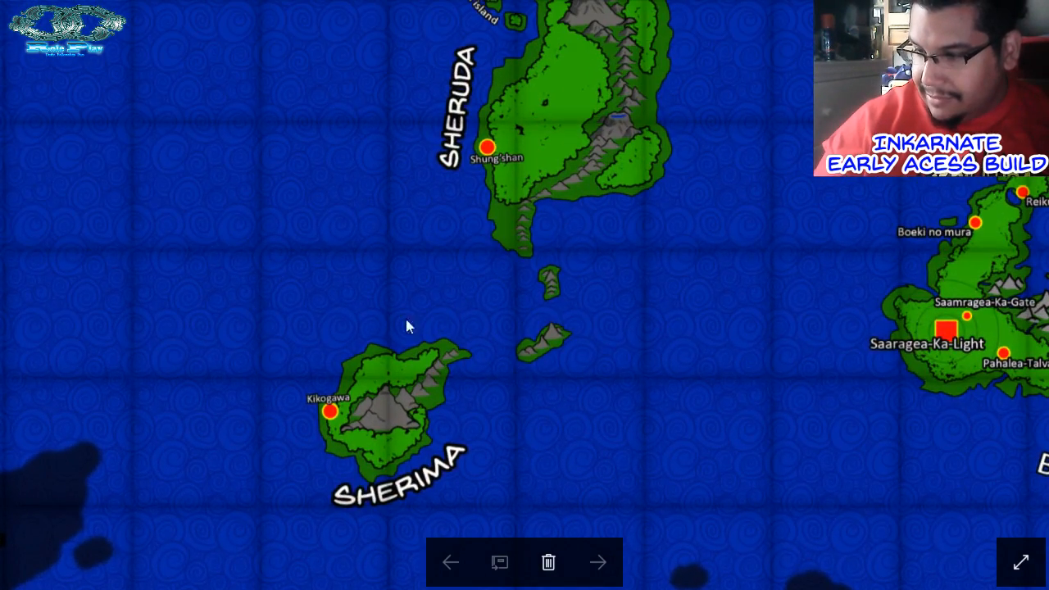
pyautogui.scroll(5, 347, 410)
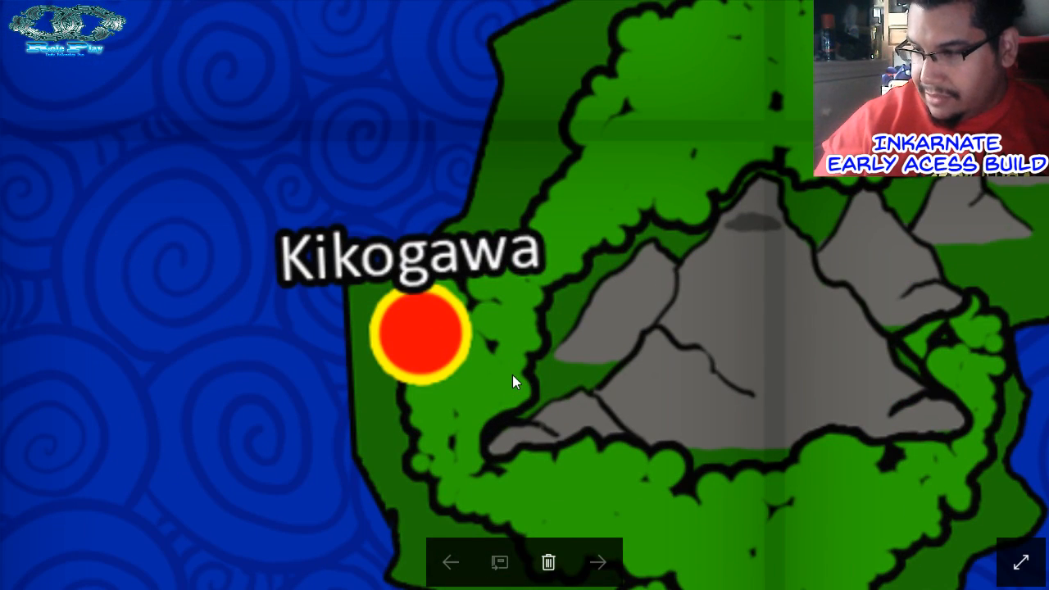
pyautogui.scroll(-5, 513, 375)
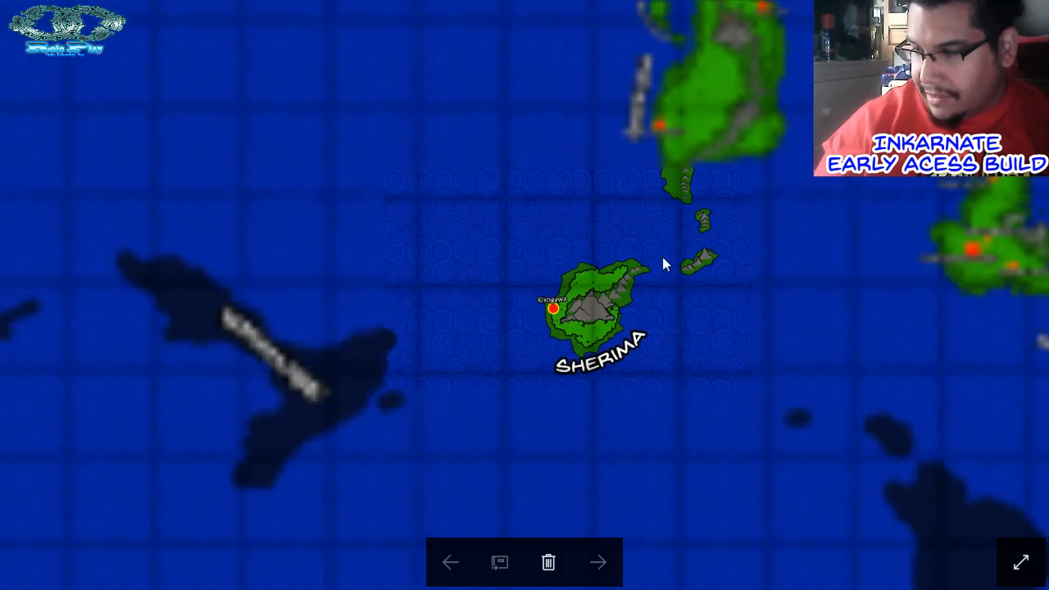
# Examine the mainland from Wolf Wood and the Forgotten Peaks to the Ozuri Wilds and Glitzern, including its position relative to the southern lands
pyautogui.moveTo(684, 234)
pyautogui.mouseDown()
pyautogui.moveTo(618, 395)
pyautogui.moveTo(598, 484)
pyautogui.mouseUp()
pyautogui.moveTo(687, 206); pyautogui.dragTo(626, 405)
pyautogui.moveTo(677, 299); pyautogui.dragTo(635, 493)
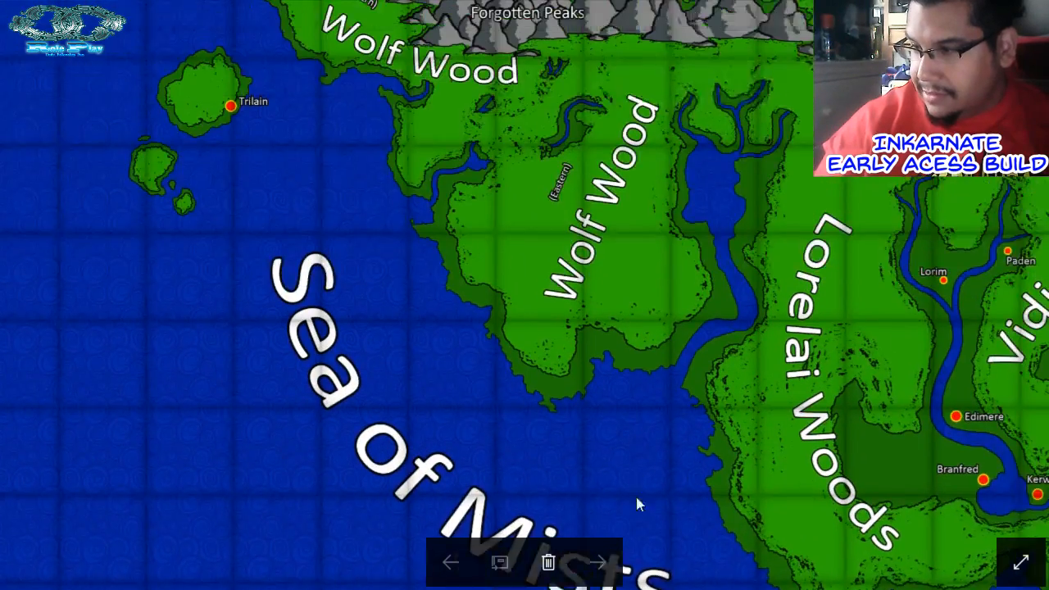
pyautogui.moveTo(599, 284); pyautogui.dragTo(641, 416)
pyautogui.moveTo(304, 159); pyautogui.dragTo(337, 485)
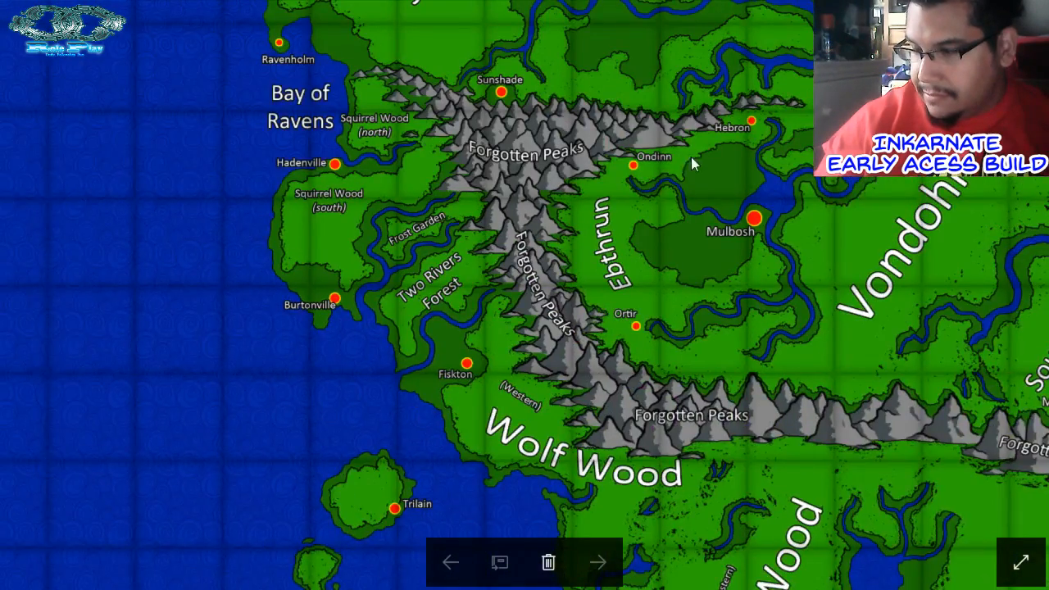
pyautogui.moveTo(691, 156); pyautogui.dragTo(572, 358)
pyautogui.moveTo(672, 233)
pyautogui.mouseDown()
pyautogui.moveTo(397, 373)
pyautogui.moveTo(283, 446)
pyautogui.mouseUp()
pyautogui.moveTo(687, 369); pyautogui.dragTo(427, 161)
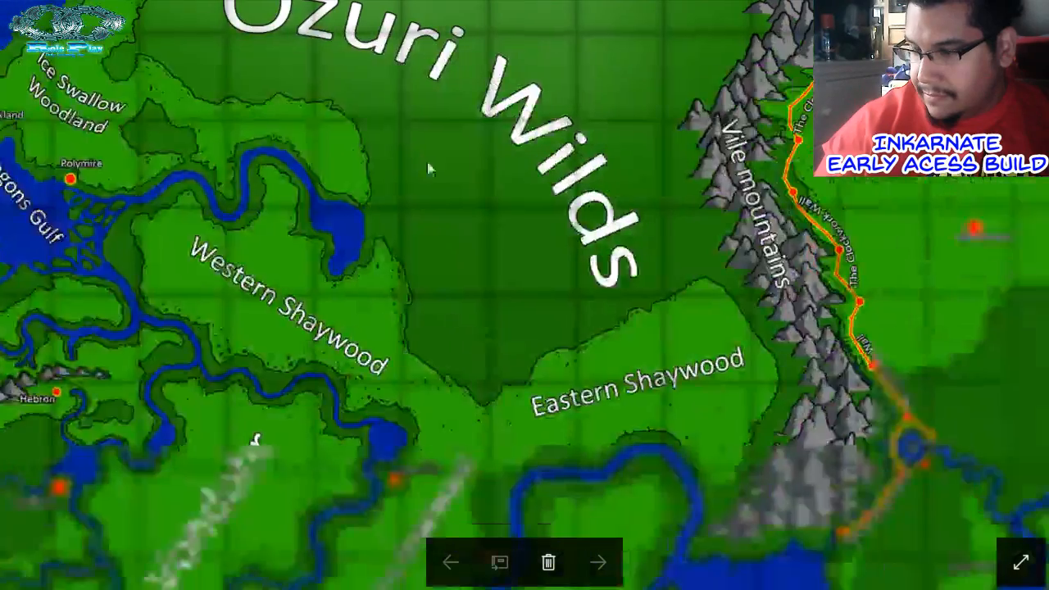
pyautogui.scroll(-5, 434, 323)
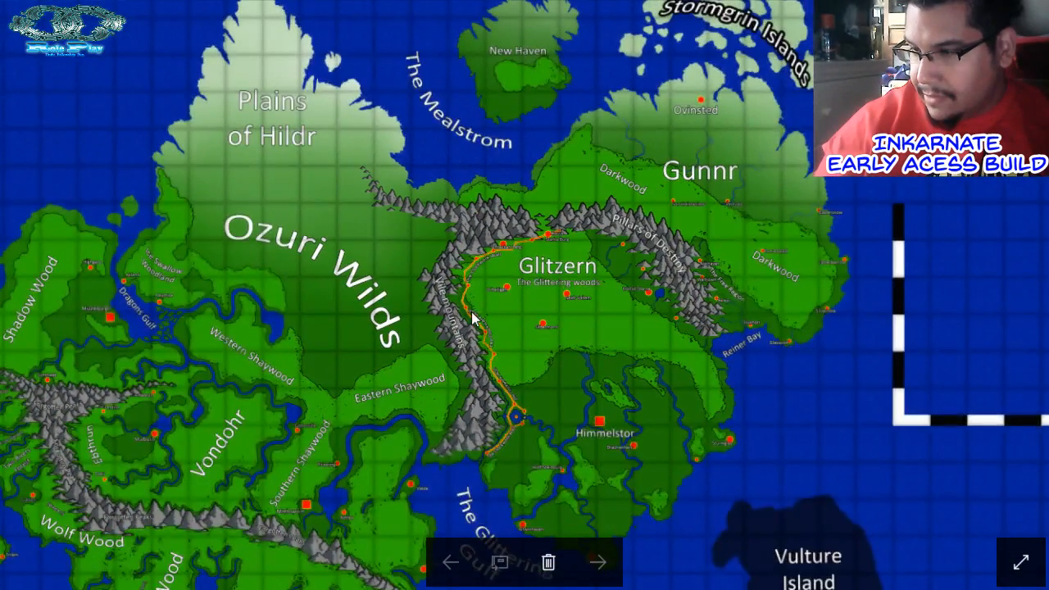
pyautogui.scroll(-4, 475, 305)
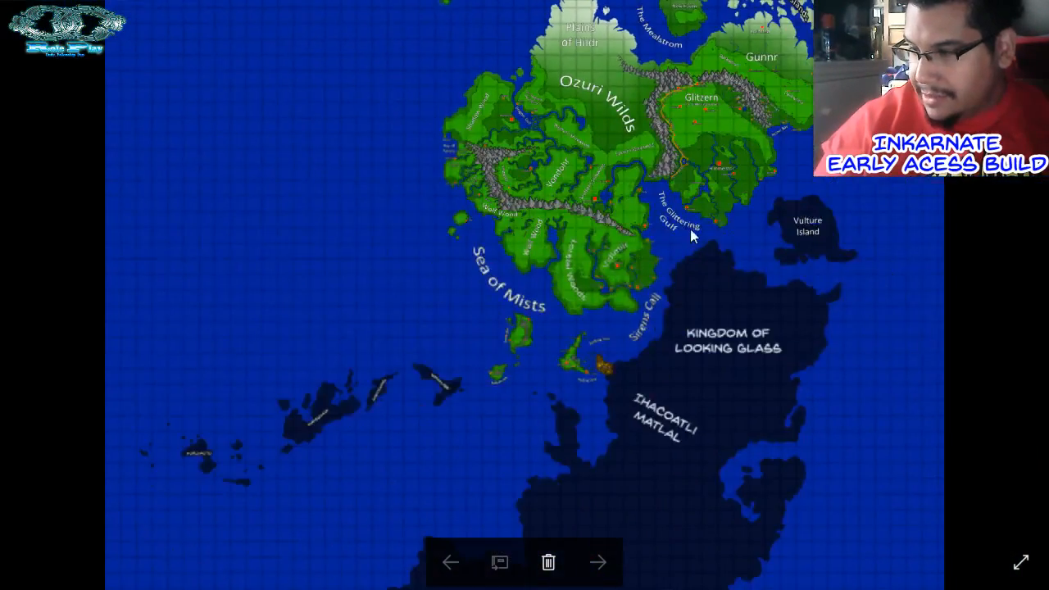
pyautogui.scroll(-3, 691, 236)
pyautogui.scroll(2, 691, 236)
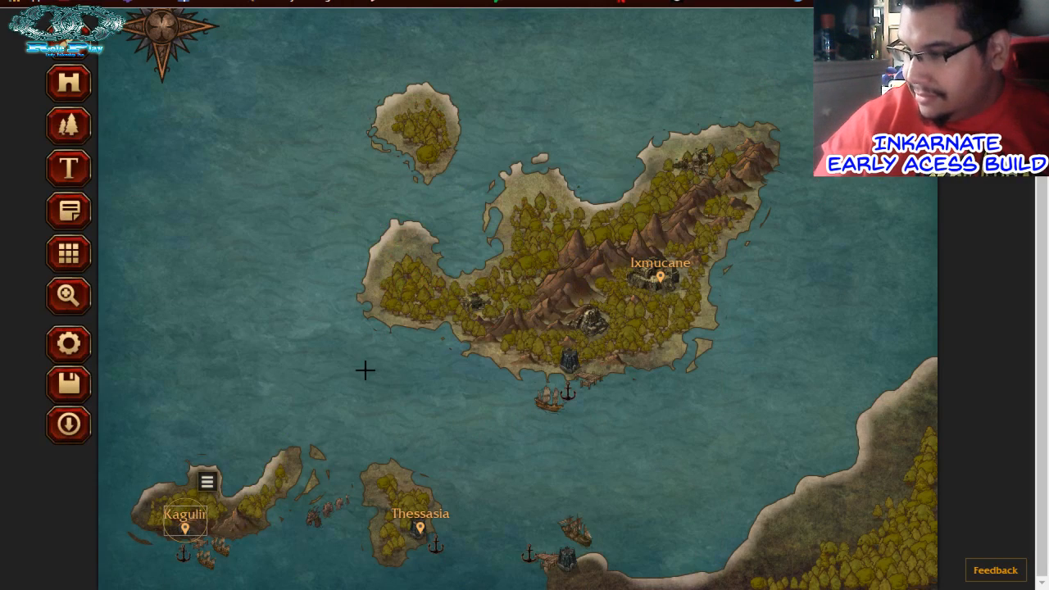
pyautogui.click(391, 413)
pyautogui.scroll(1, 610, 55)
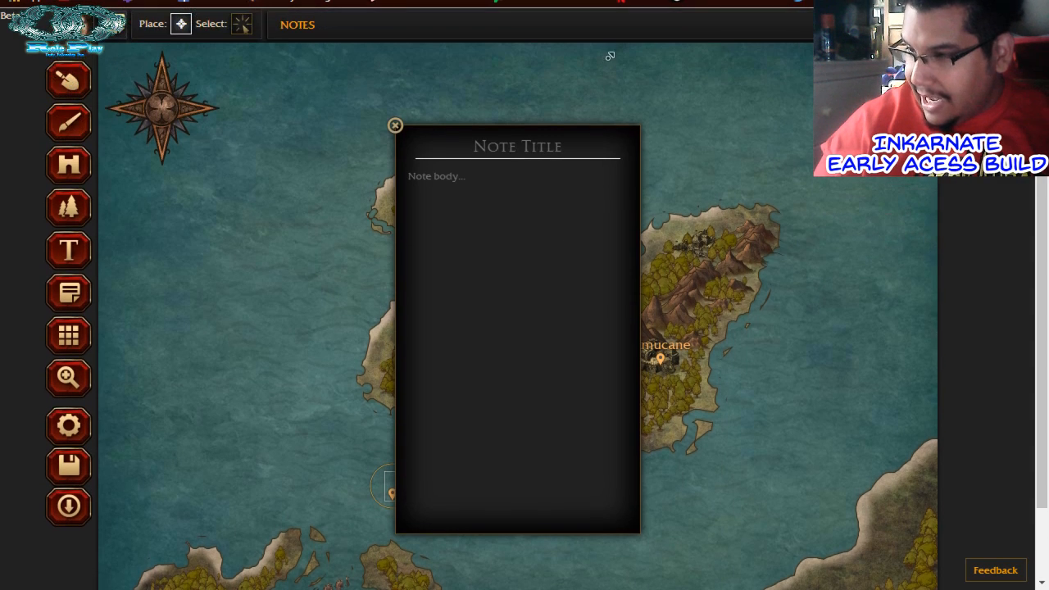
pyautogui.click(395, 126)
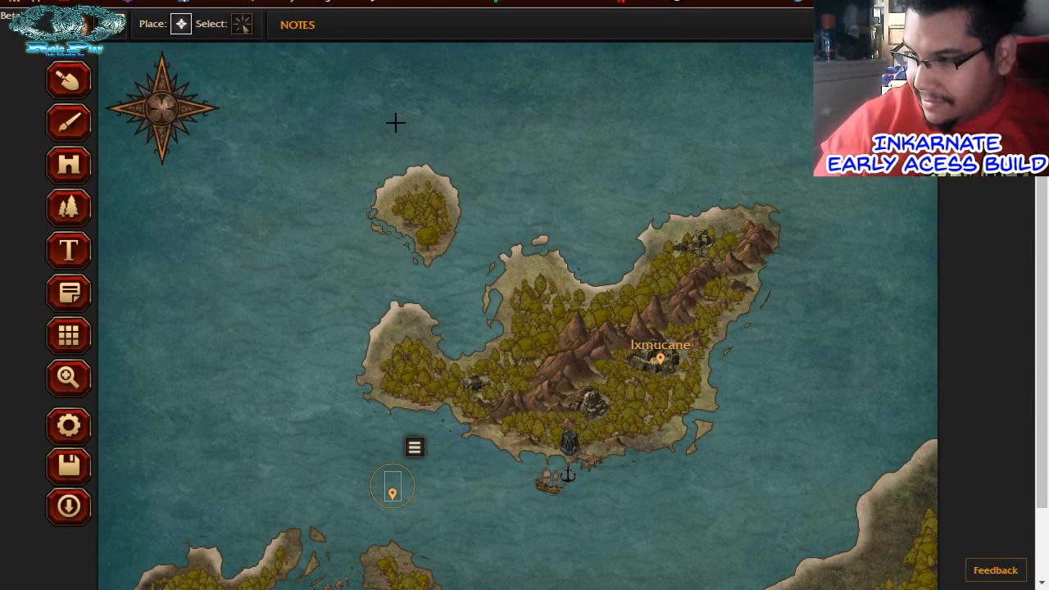
pyautogui.click(415, 447)
pyautogui.click(465, 494)
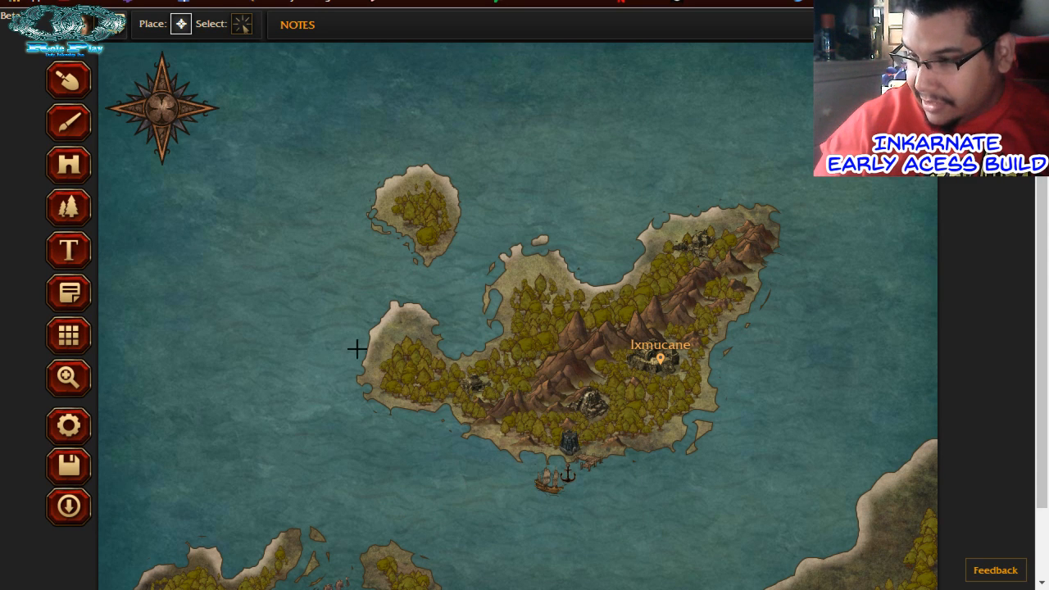
# Leave the island map for the maps list, discarding unsaved changes, and create a new blank map
pyautogui.scroll(-1, 356, 348)
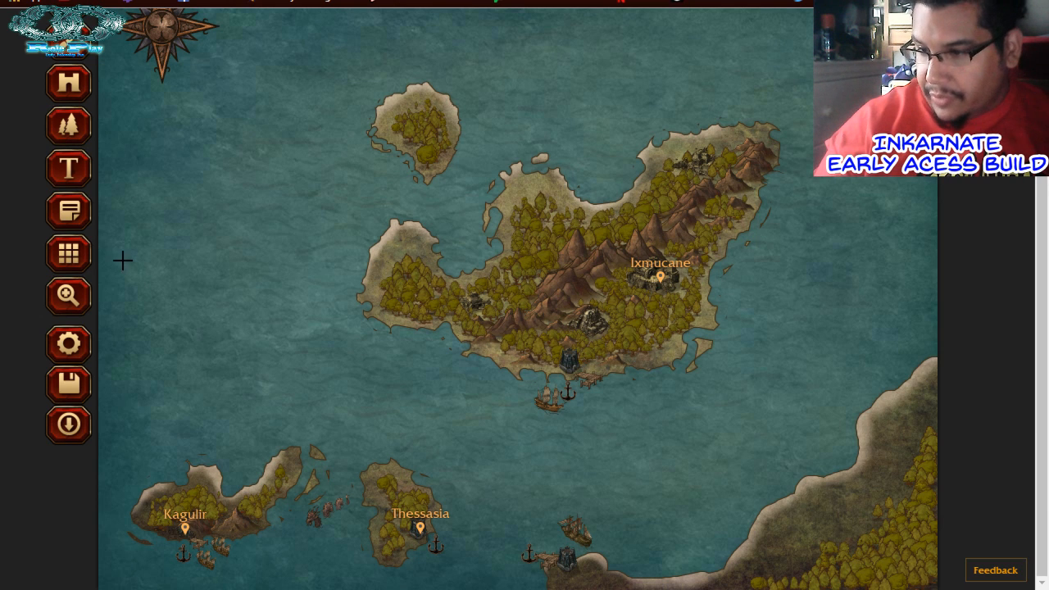
pyautogui.click(70, 39)
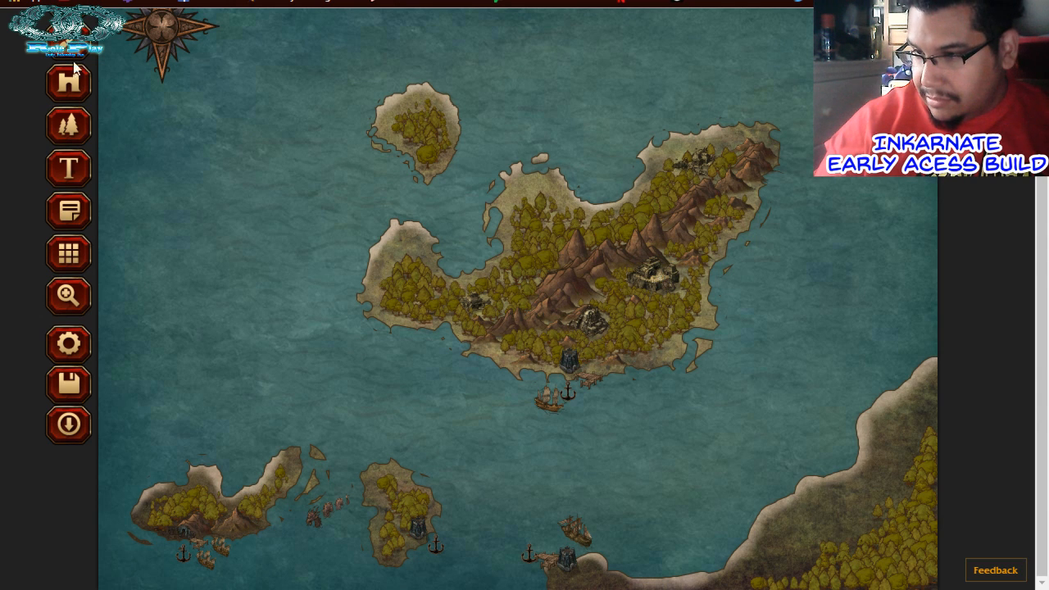
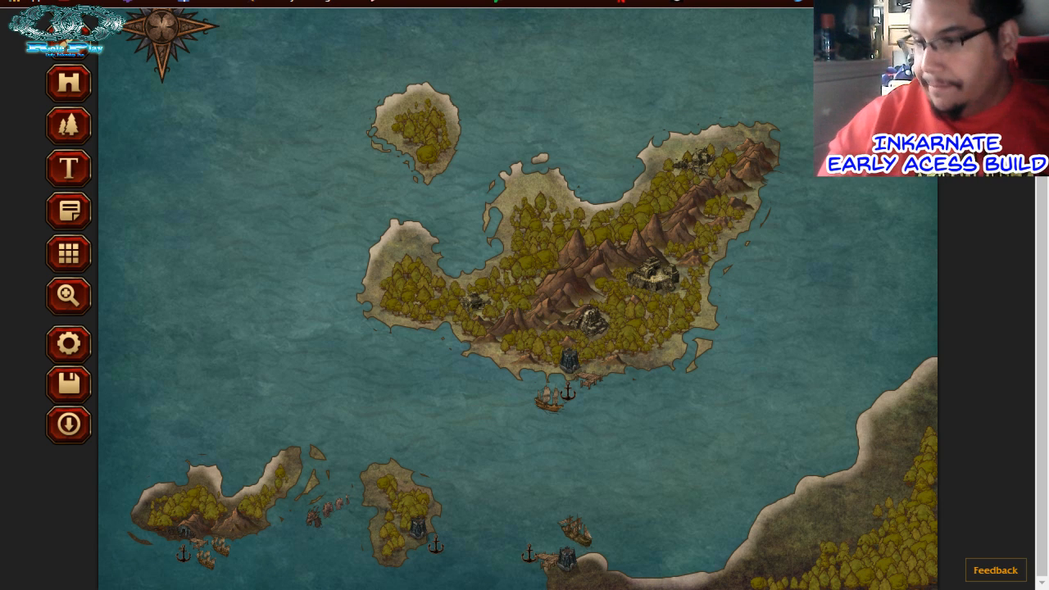
pyautogui.scroll(1, 327, 187)
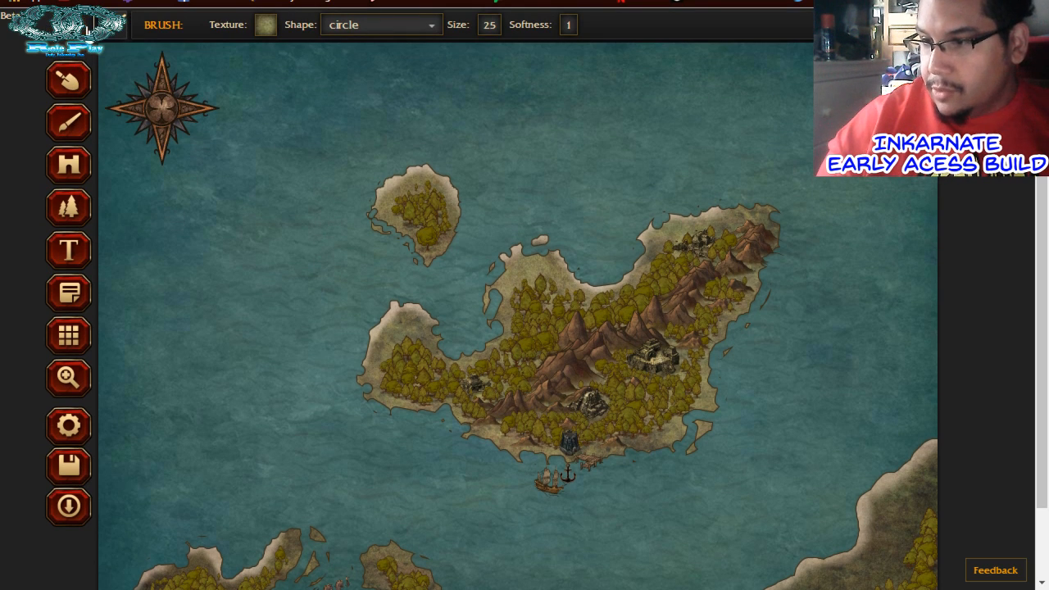
pyautogui.click(92, 23)
pyautogui.click(120, 64)
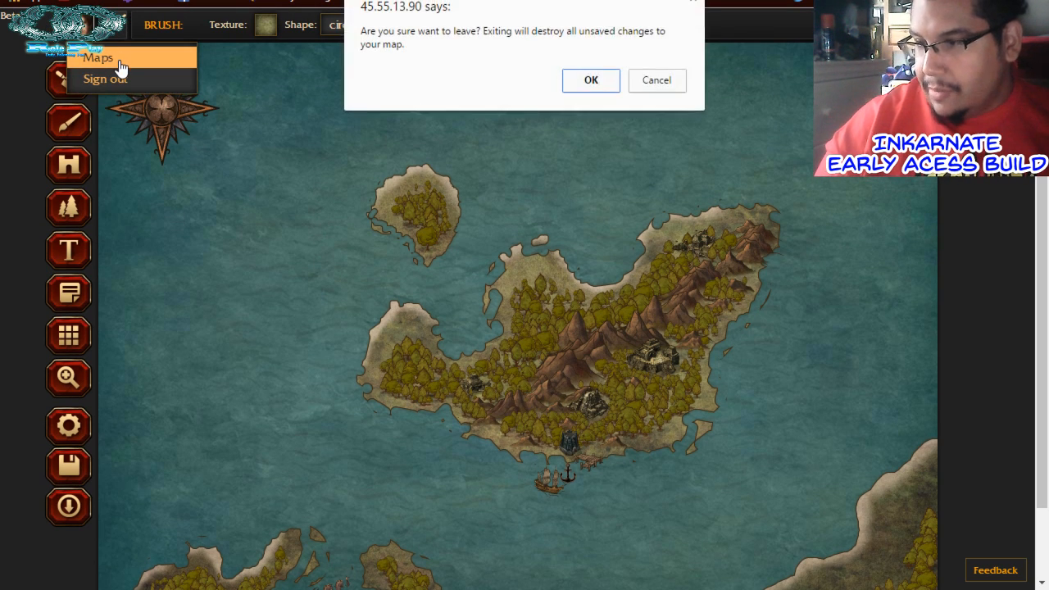
pyautogui.click(583, 85)
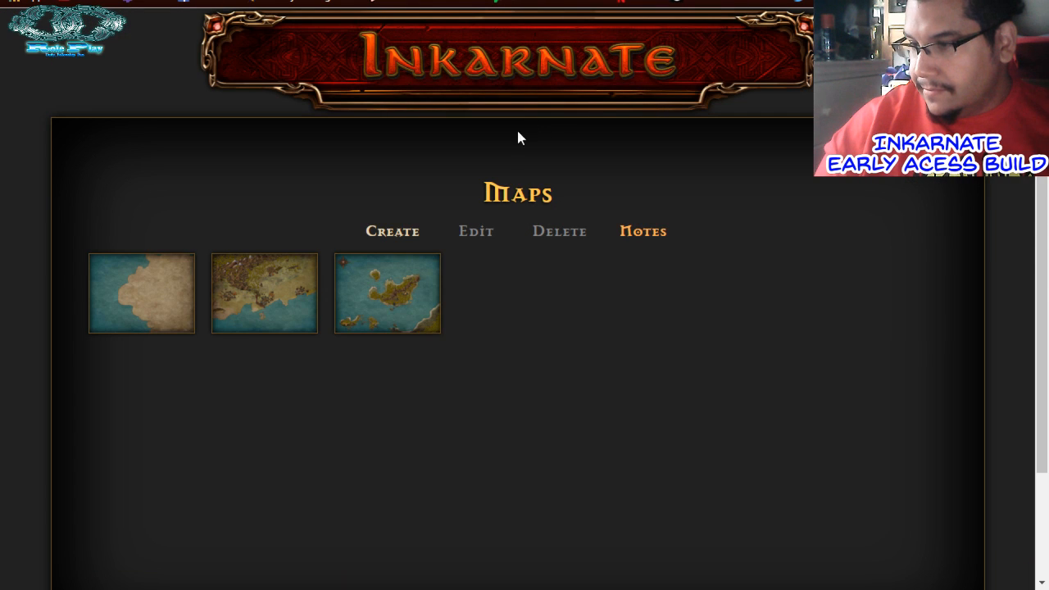
pyautogui.click(389, 232)
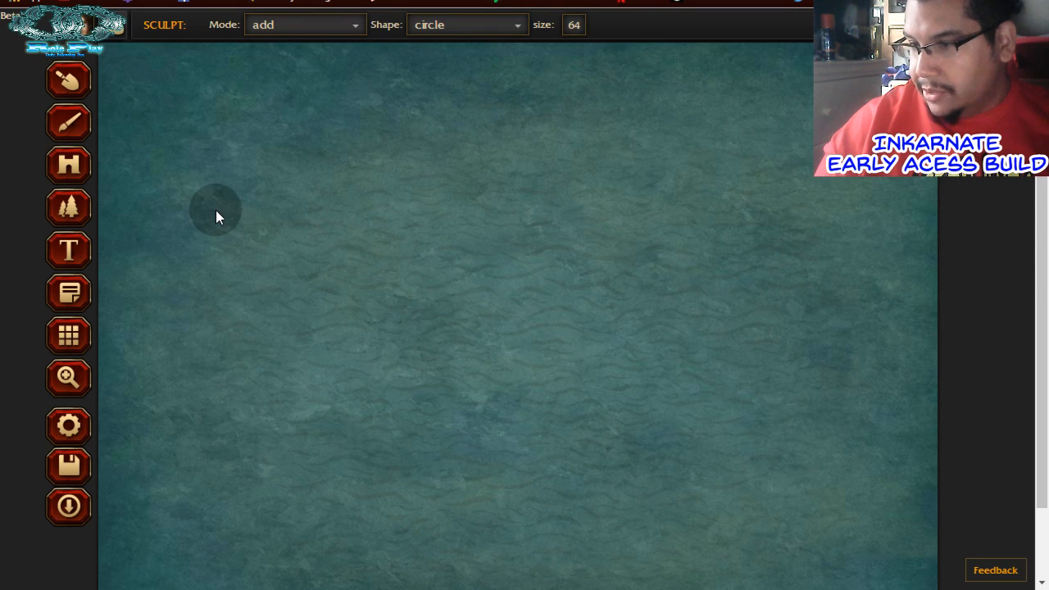
# Sculpt a winding coastal strip of land from the map's northwest edge to its southeast edge with the size 64 circle brush
pyautogui.scroll(-1, 542, 126)
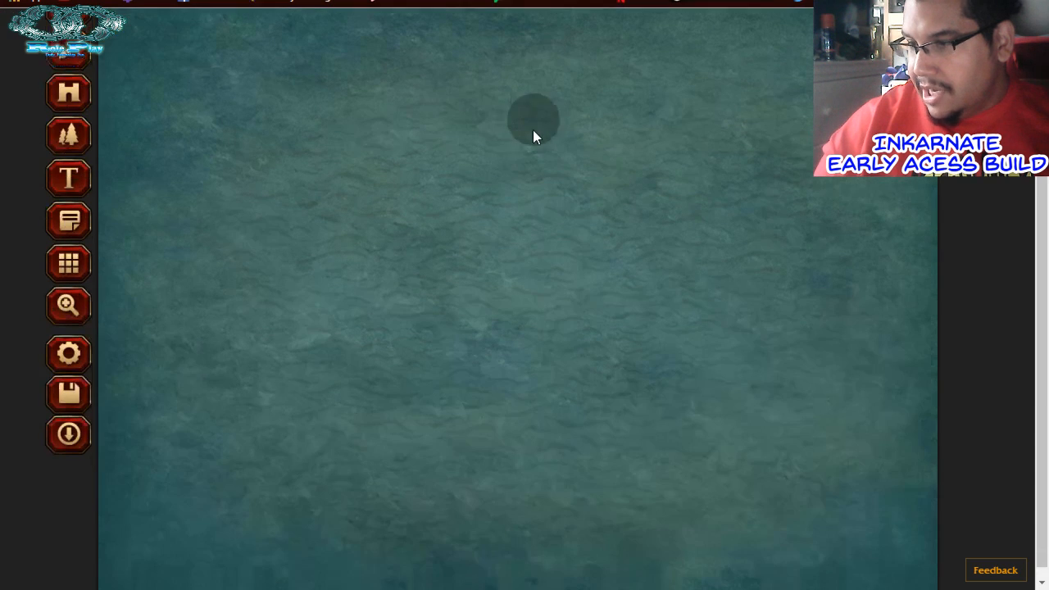
pyautogui.scroll(1, 532, 128)
pyautogui.scroll(-1, 210, 143)
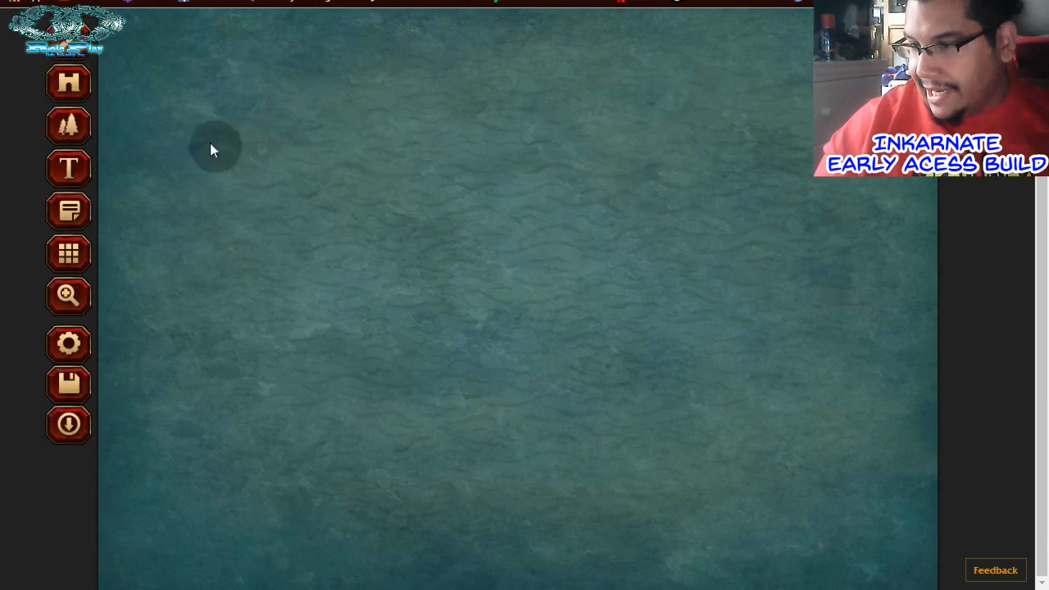
pyautogui.moveTo(123, 164)
pyautogui.mouseDown()
pyautogui.moveTo(249, 250)
pyautogui.moveTo(312, 362)
pyautogui.moveTo(417, 426)
pyautogui.moveTo(561, 486)
pyautogui.moveTo(687, 511)
pyautogui.moveTo(790, 498)
pyautogui.moveTo(938, 555)
pyautogui.moveTo(956, 550)
pyautogui.moveTo(878, 499)
pyautogui.moveTo(765, 486)
pyautogui.mouseUp()
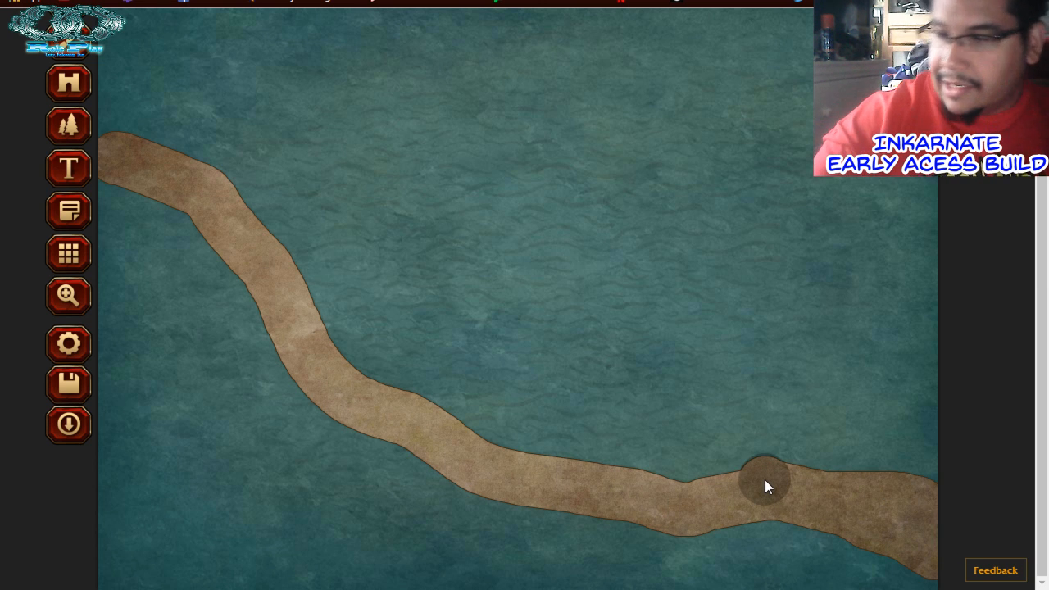
# Set the sculpt size to 128 and fill the whole area northeast of the coastal strip with land
pyautogui.scroll(1, 764, 487)
pyautogui.scroll(1, 765, 491)
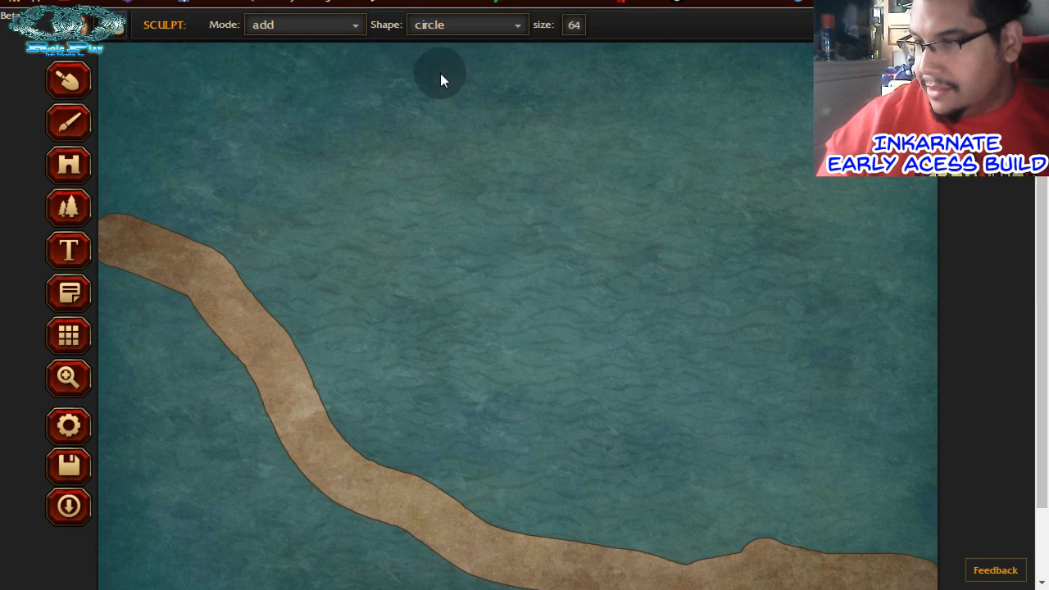
pyautogui.click(574, 27)
pyautogui.moveTo(590, 42); pyautogui.dragTo(661, 51)
pyautogui.moveTo(722, 275)
pyautogui.mouseDown()
pyautogui.moveTo(656, 325)
pyautogui.moveTo(881, 517)
pyautogui.moveTo(760, 397)
pyautogui.moveTo(796, 524)
pyautogui.moveTo(619, 518)
pyautogui.moveTo(490, 482)
pyautogui.moveTo(349, 370)
pyautogui.moveTo(218, 199)
pyautogui.moveTo(195, 215)
pyautogui.moveTo(762, 439)
pyautogui.moveTo(632, 358)
pyautogui.moveTo(606, 241)
pyautogui.moveTo(700, 254)
pyautogui.moveTo(954, 476)
pyautogui.moveTo(941, 544)
pyautogui.moveTo(864, 226)
pyautogui.moveTo(790, 147)
pyautogui.moveTo(740, 175)
pyautogui.moveTo(499, 106)
pyautogui.moveTo(372, 173)
pyautogui.moveTo(119, 92)
pyautogui.mouseUp()
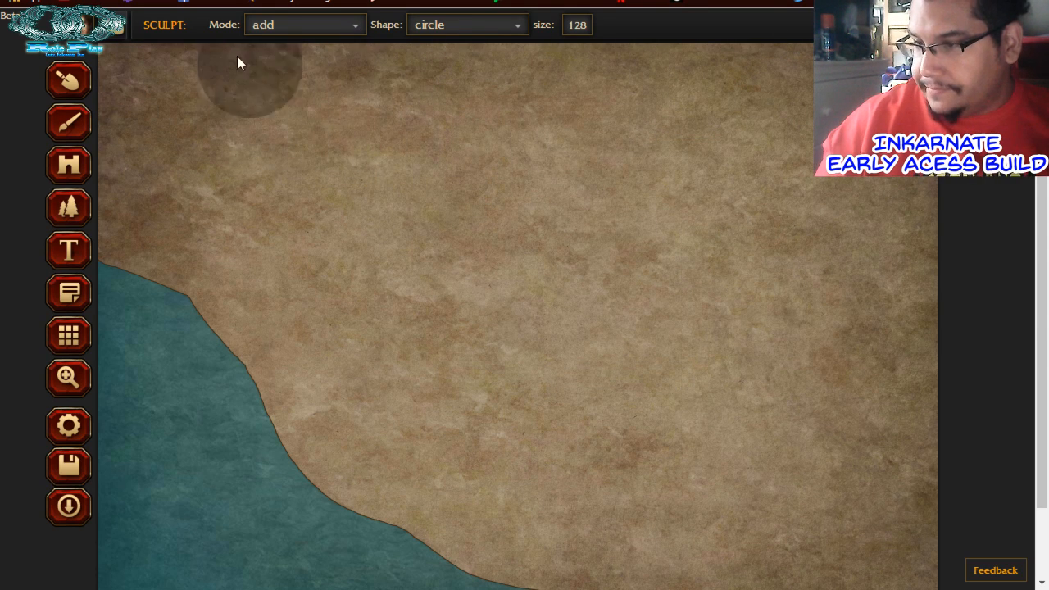
pyautogui.scroll(-1, 852, 330)
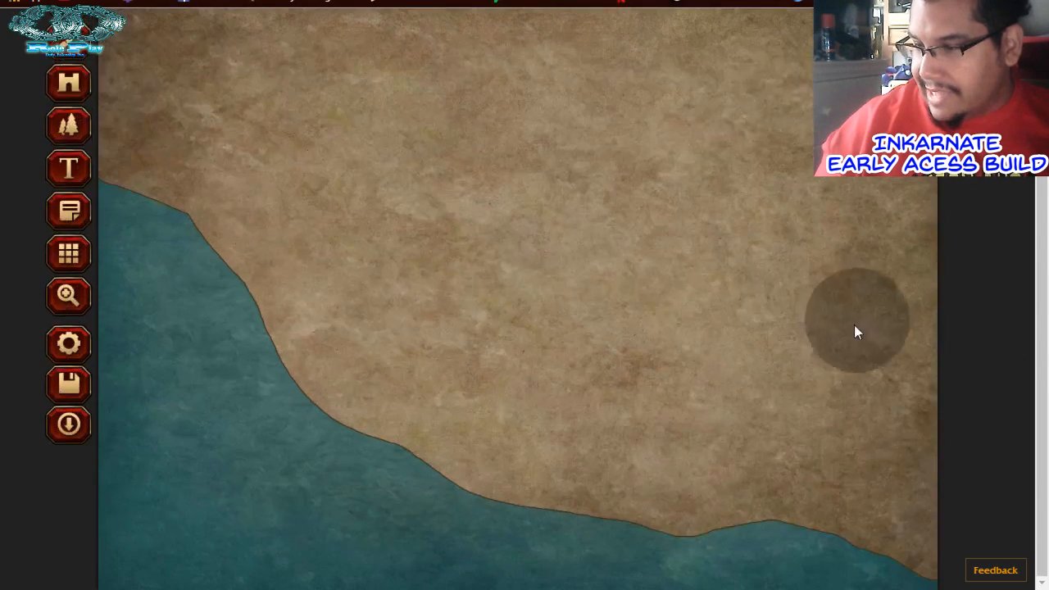
# Switch sculpting to subtract at size 39 and carve rounded notches down the western coastline
pyautogui.scroll(1, 442, 312)
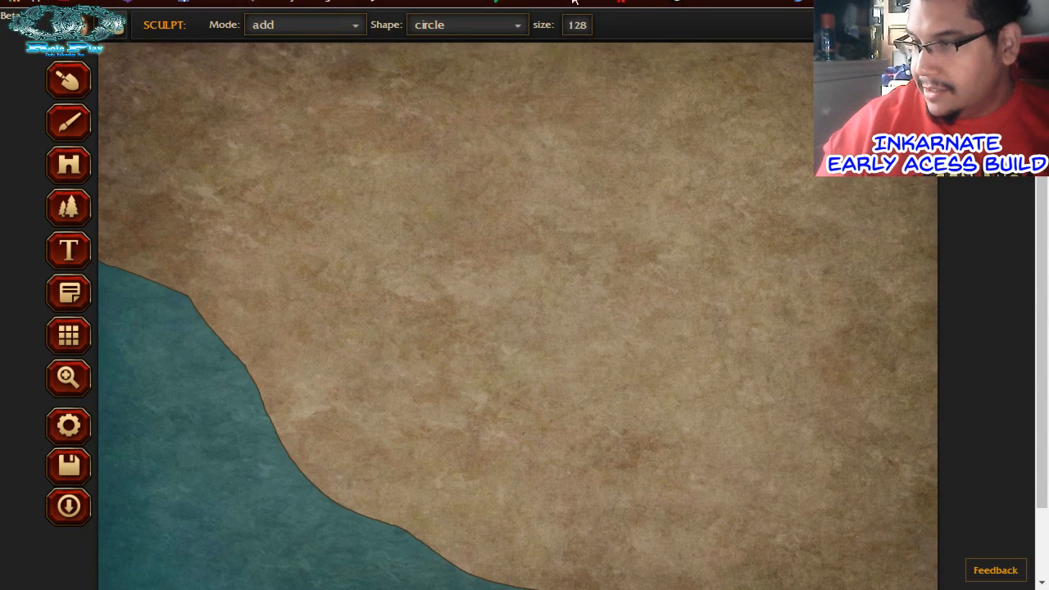
pyautogui.click(569, 25)
pyautogui.click(546, 48)
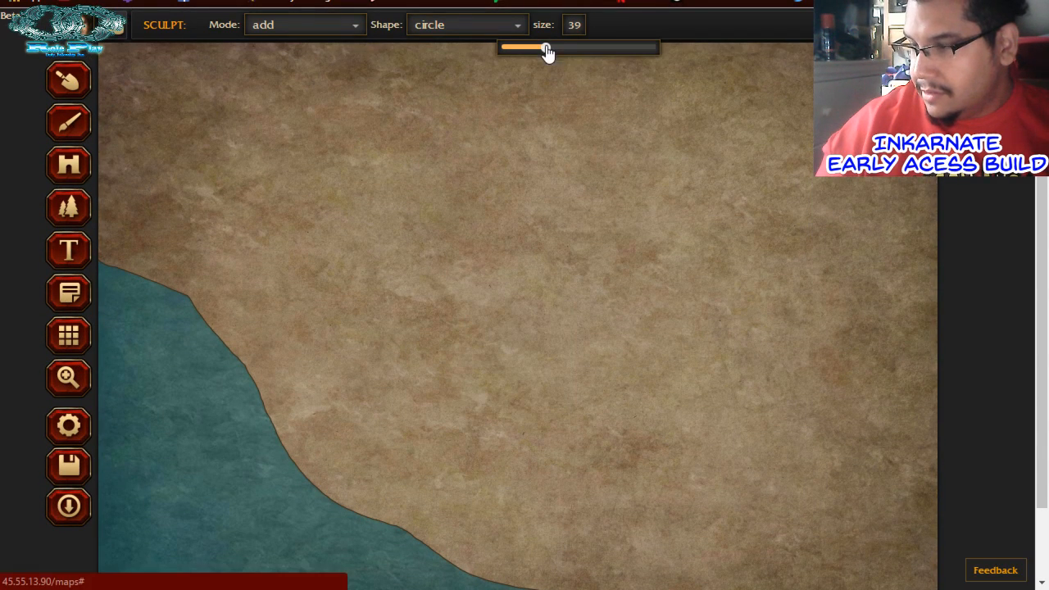
pyautogui.click(348, 24)
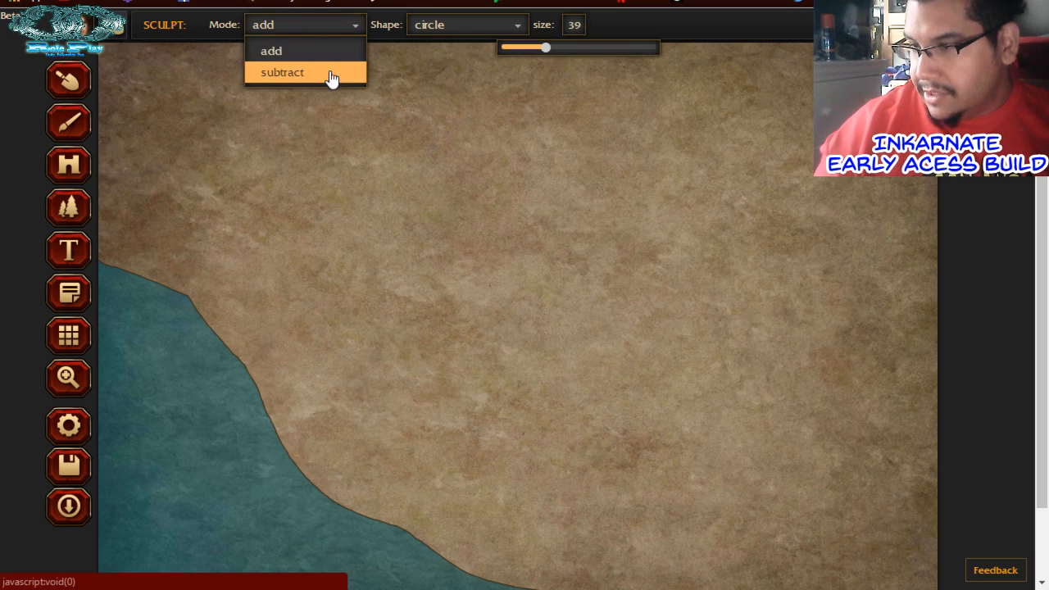
pyautogui.click(330, 73)
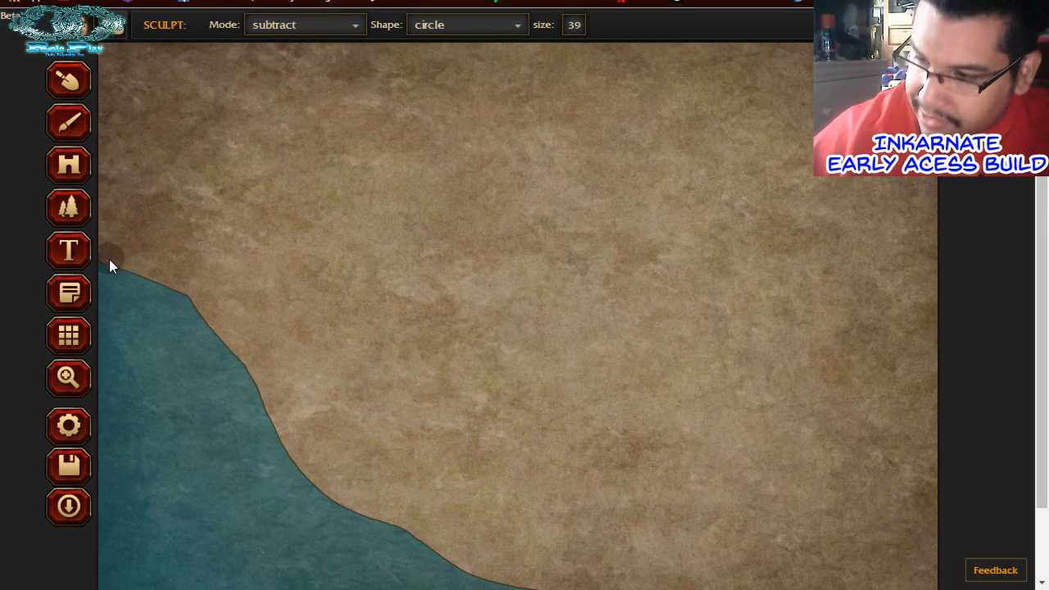
pyautogui.moveTo(146, 278)
pyautogui.mouseDown()
pyautogui.moveTo(225, 349)
pyautogui.moveTo(279, 421)
pyautogui.moveTo(309, 507)
pyautogui.moveTo(353, 534)
pyautogui.moveTo(301, 487)
pyautogui.mouseUp()
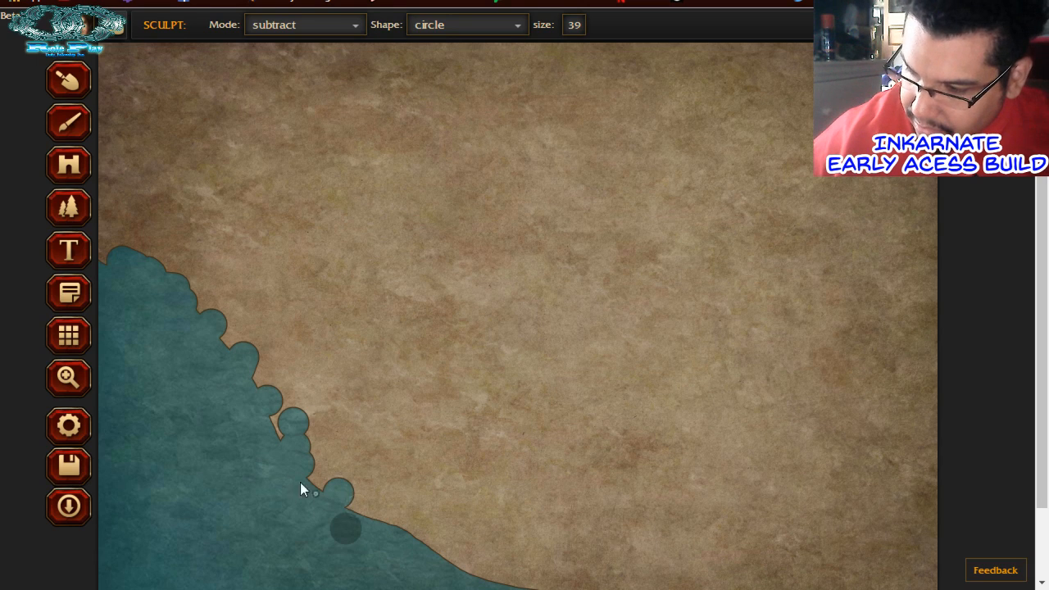
pyautogui.moveTo(345, 529); pyautogui.dragTo(387, 519)
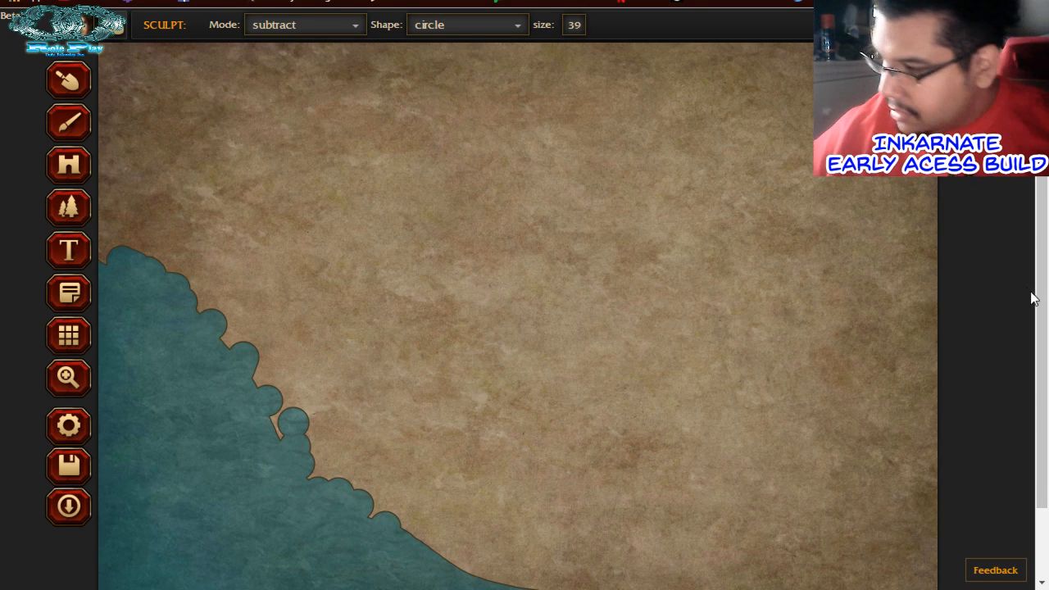
# Carve inlets and small inland ponds along the southern coast from east to west, and along the northwestern shore
pyautogui.scroll(-1, 1045, 318)
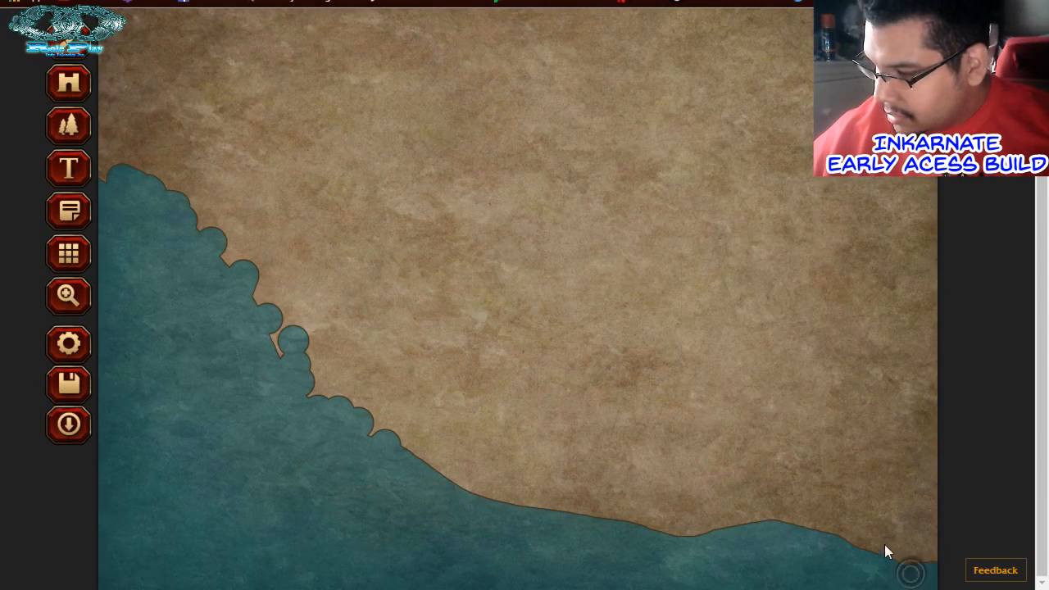
pyautogui.moveTo(788, 519)
pyautogui.mouseDown()
pyautogui.moveTo(737, 524)
pyautogui.moveTo(691, 520)
pyautogui.moveTo(639, 499)
pyautogui.moveTo(600, 454)
pyautogui.mouseUp()
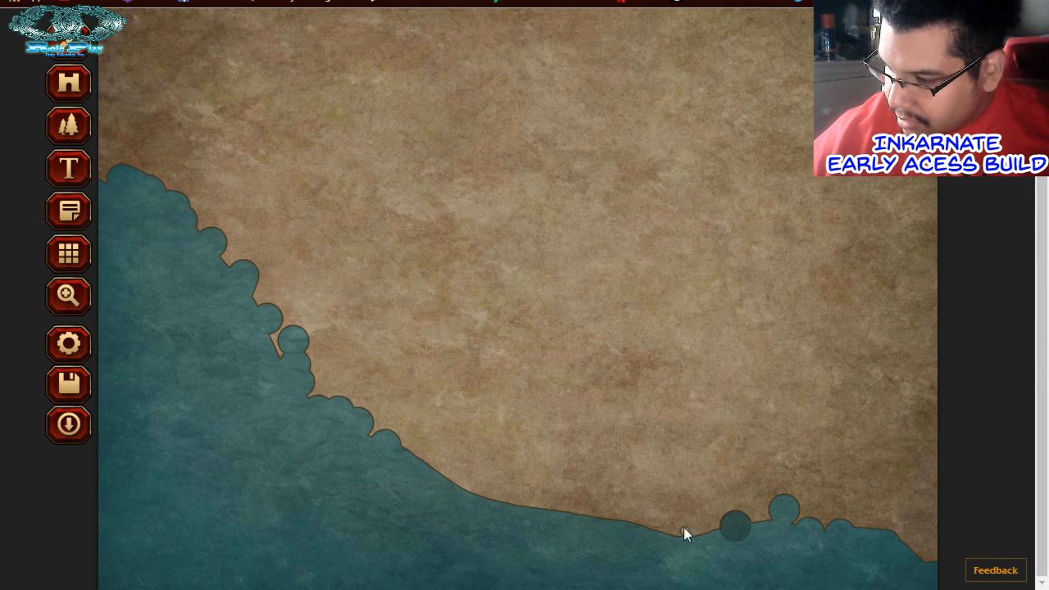
pyautogui.moveTo(683, 527)
pyautogui.mouseDown()
pyautogui.moveTo(465, 439)
pyautogui.moveTo(426, 463)
pyautogui.moveTo(518, 509)
pyautogui.moveTo(588, 522)
pyautogui.moveTo(445, 483)
pyautogui.moveTo(394, 439)
pyautogui.mouseUp()
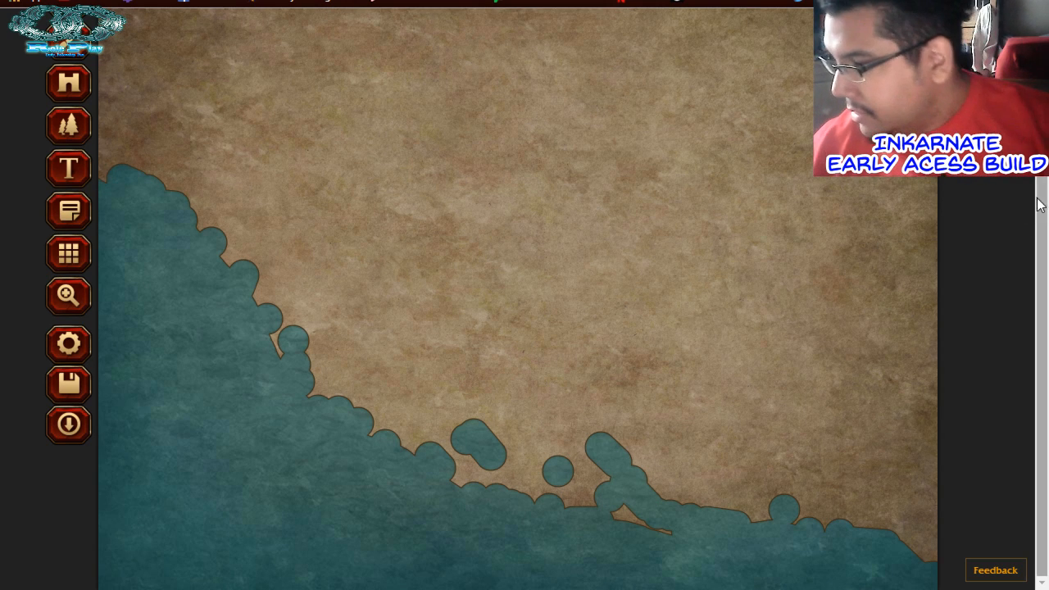
pyautogui.moveTo(1041, 200); pyautogui.dragTo(1041, 131)
pyautogui.moveTo(140, 257)
pyautogui.mouseDown()
pyautogui.moveTo(256, 349)
pyautogui.moveTo(287, 435)
pyautogui.mouseUp()
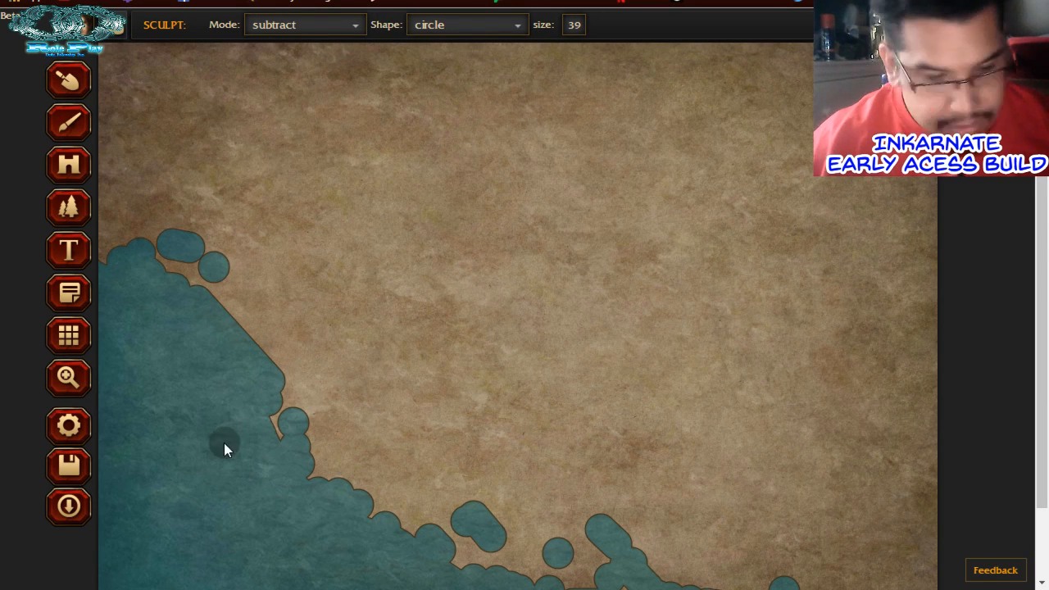
# Add land back over the straight cut on the northwestern shore, and recut that stretch into rounded notches in subtract mode
pyautogui.click(345, 27)
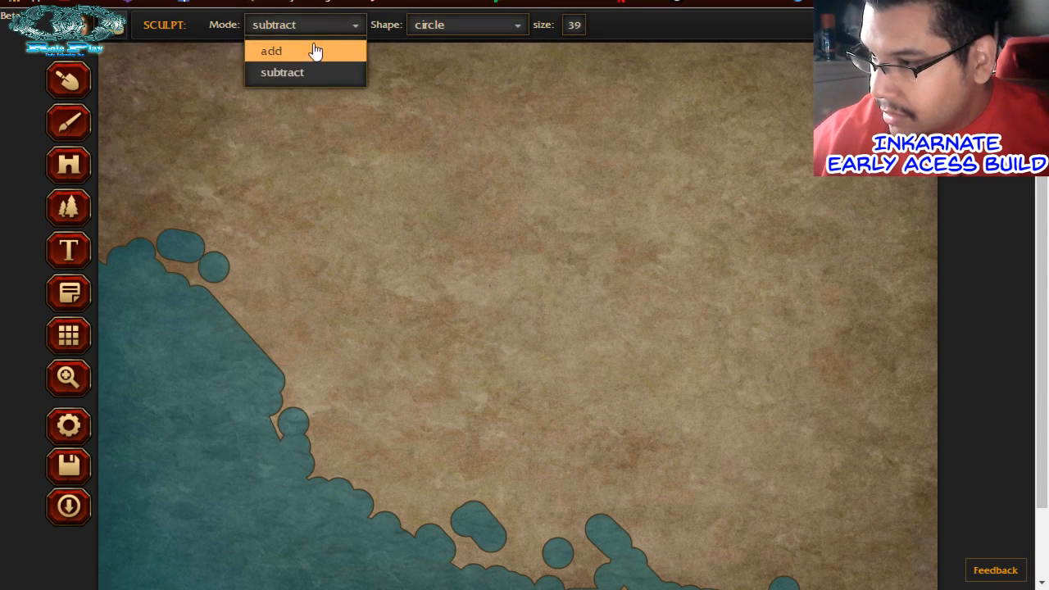
pyautogui.click(271, 51)
pyautogui.click(263, 352)
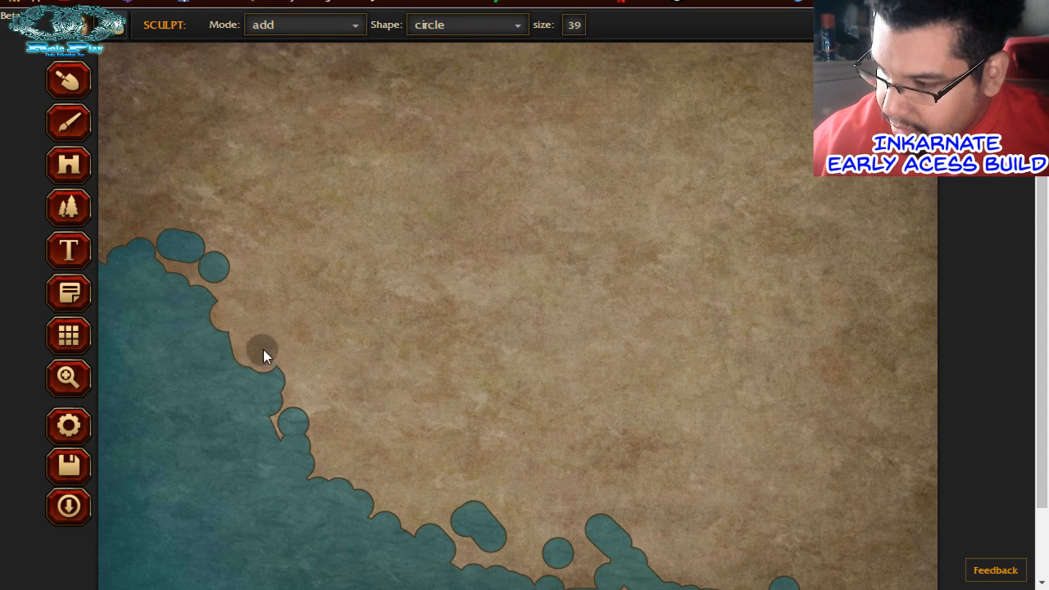
pyautogui.click(352, 31)
pyautogui.click(282, 72)
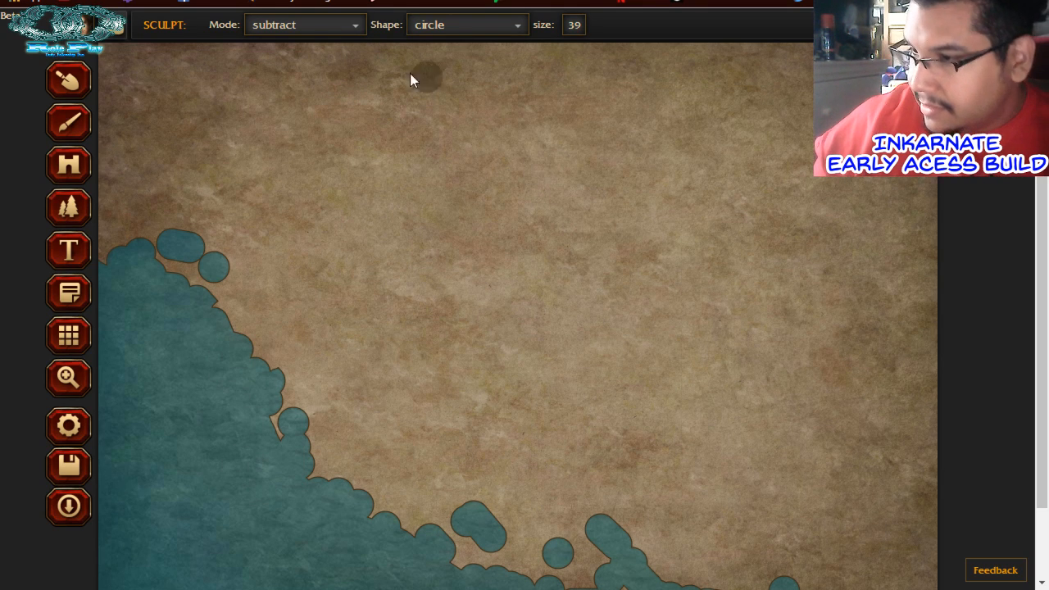
# Reduce the sculpt size to 14 and carve the northwestern shore more finely, joining its two small ponds into an inlet
pyautogui.click(518, 26)
pyautogui.click(573, 25)
pyautogui.moveTo(546, 47); pyautogui.dragTo(509, 50)
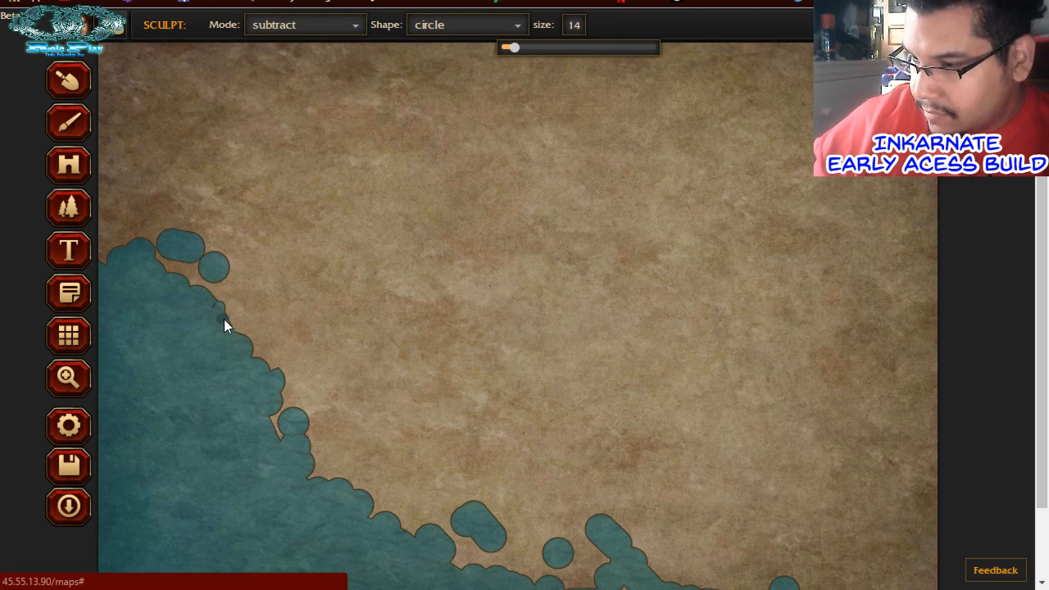
pyautogui.moveTo(223, 318)
pyautogui.mouseDown()
pyautogui.moveTo(229, 336)
pyautogui.moveTo(208, 358)
pyautogui.mouseUp()
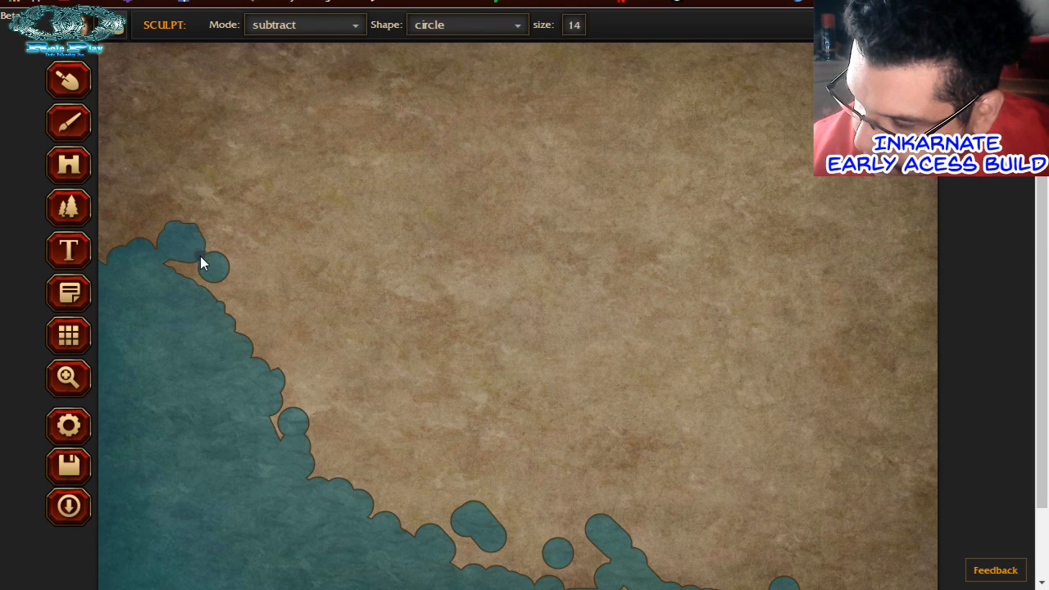
pyautogui.moveTo(200, 257); pyautogui.dragTo(225, 261)
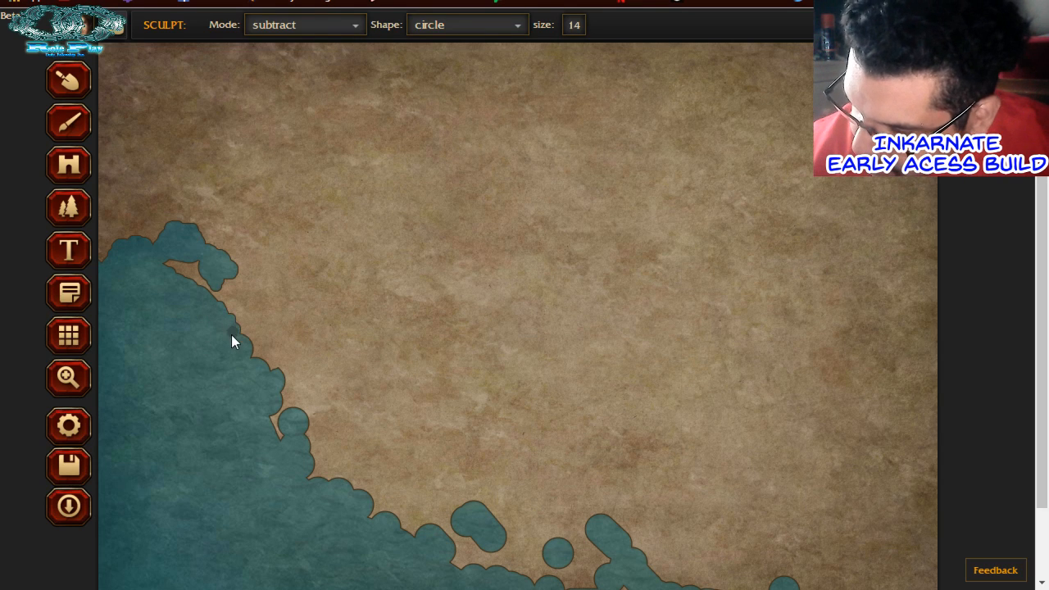
# Roughen the rest of the western and southwestern coast with fine cuts, linking the round ponds into one irregular inlet
pyautogui.moveTo(272, 368); pyautogui.dragTo(277, 387)
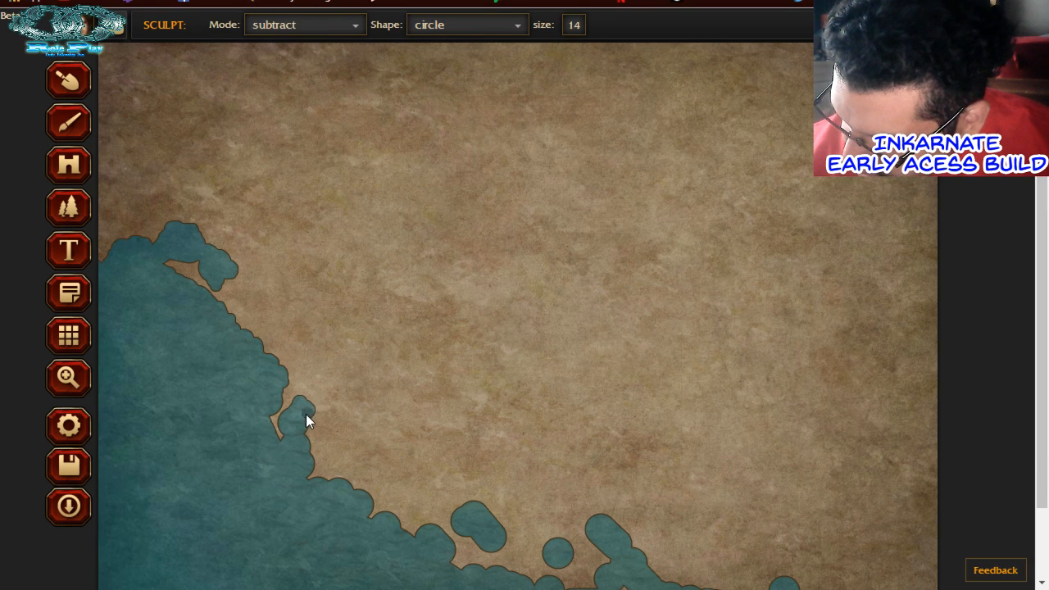
pyautogui.moveTo(312, 465)
pyautogui.mouseDown()
pyautogui.moveTo(358, 476)
pyautogui.moveTo(370, 514)
pyautogui.moveTo(415, 537)
pyautogui.moveTo(409, 520)
pyautogui.moveTo(438, 533)
pyautogui.mouseUp()
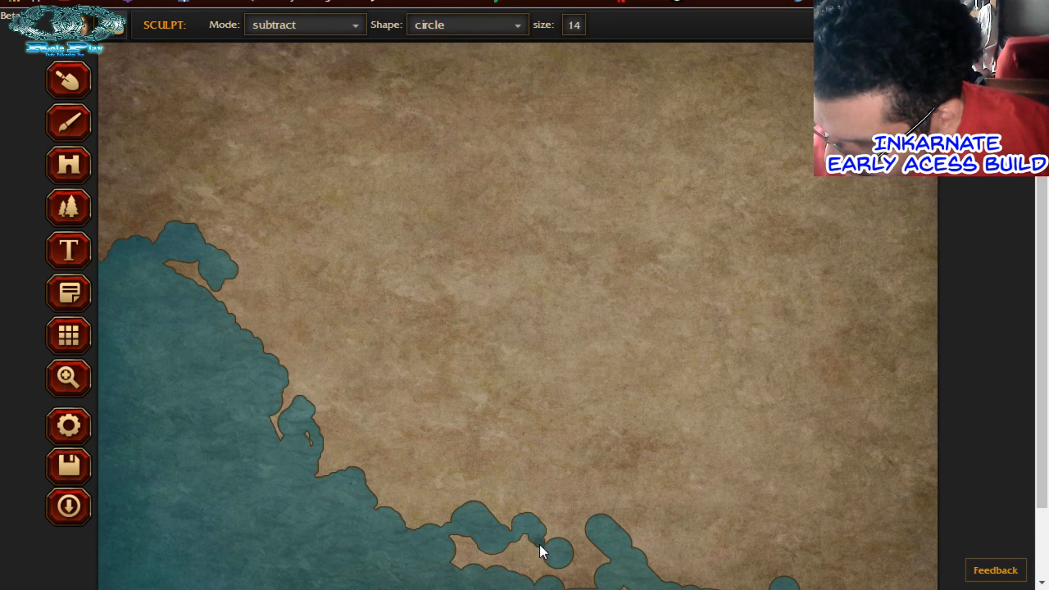
pyautogui.moveTo(540, 552); pyautogui.dragTo(564, 558)
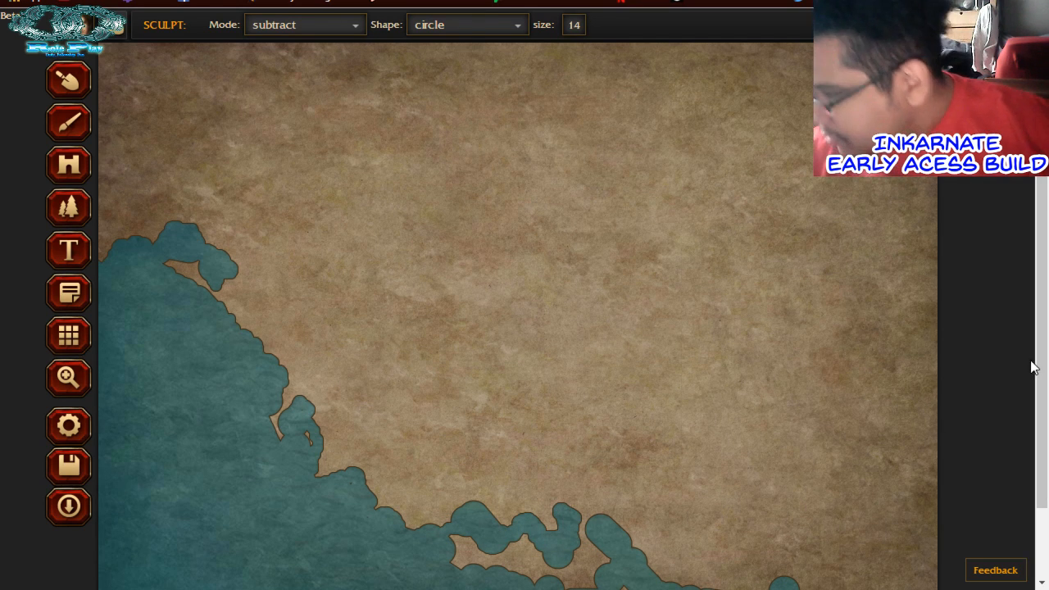
# Carve the eastern end of the southern coast into small inlets and islets, out to the map's edge
pyautogui.scroll(-1, 1044, 426)
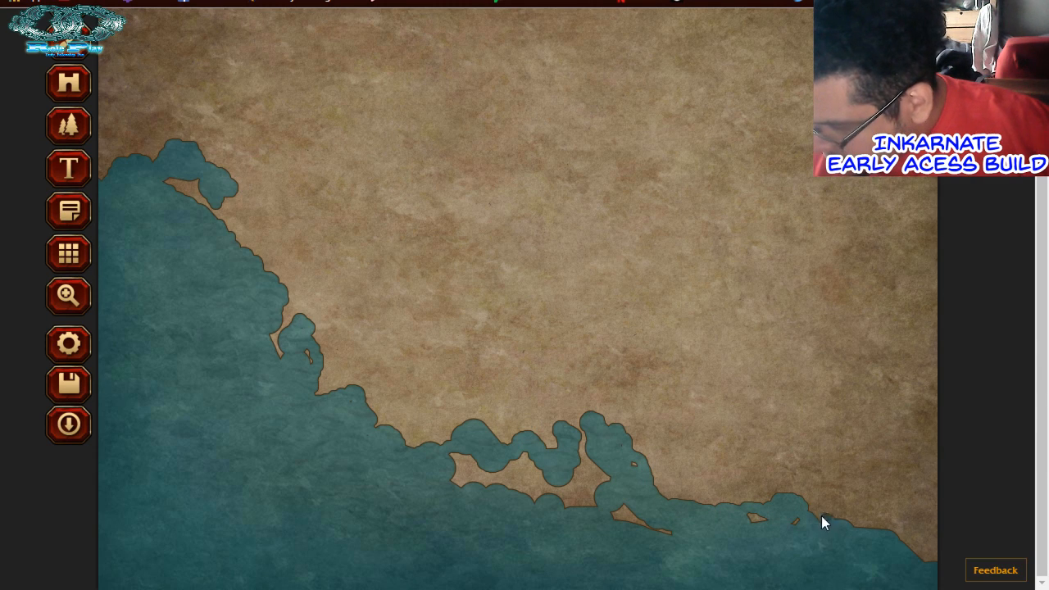
pyautogui.moveTo(822, 516); pyautogui.dragTo(944, 547)
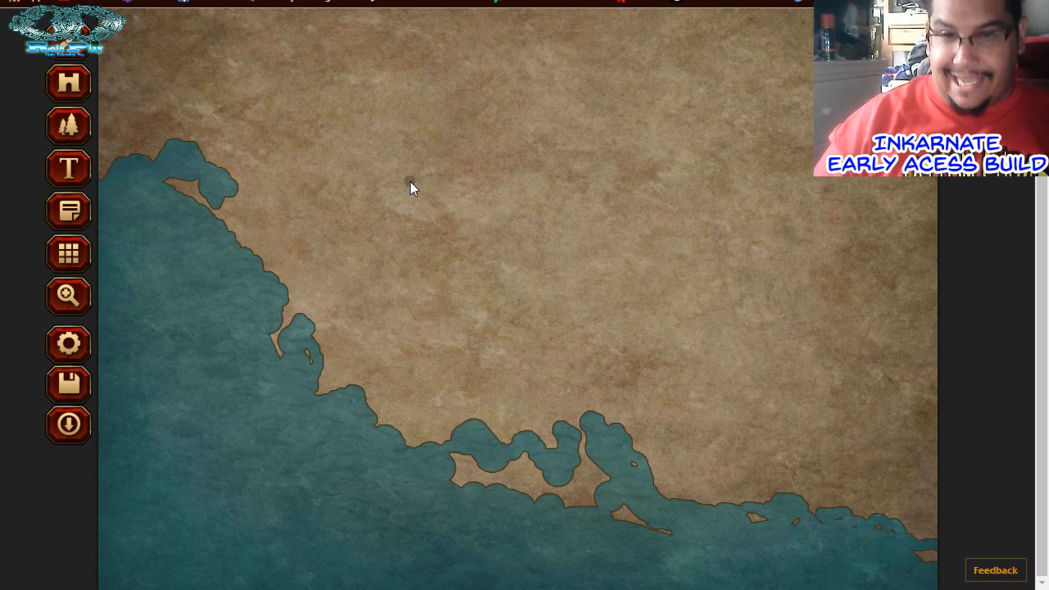
# Paint the whole landmass with the Biome-01 texture using a circular brush of size 113
pyautogui.scroll(1, 408, 183)
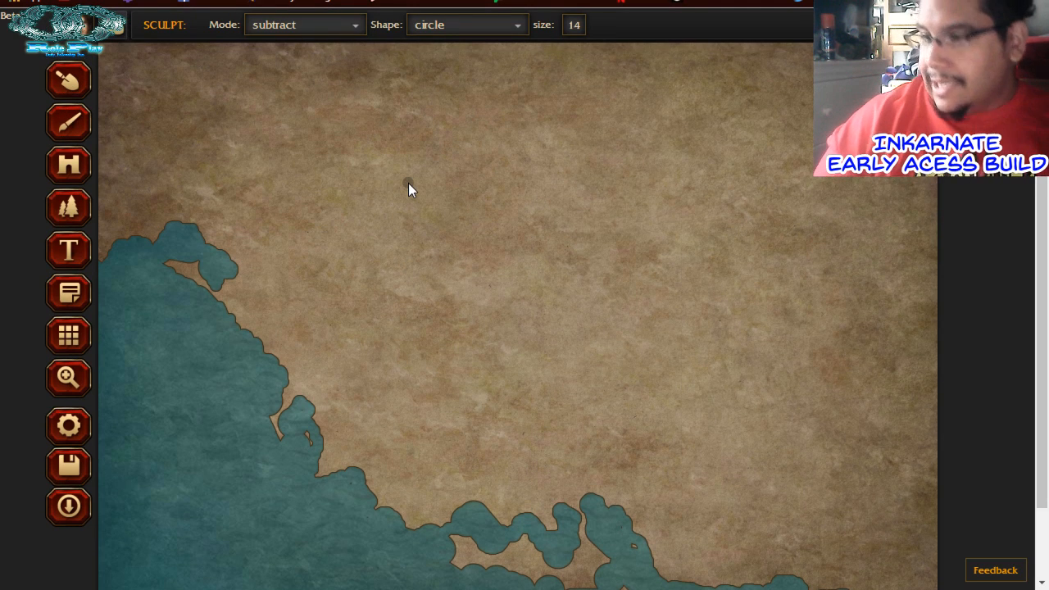
pyautogui.click(80, 124)
pyautogui.click(265, 25)
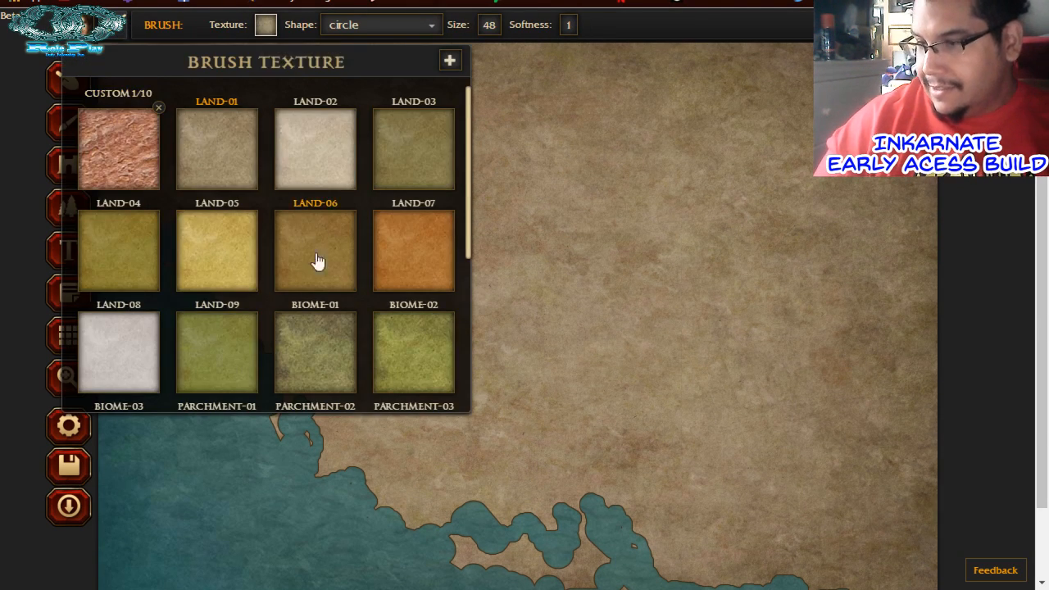
pyautogui.click(333, 360)
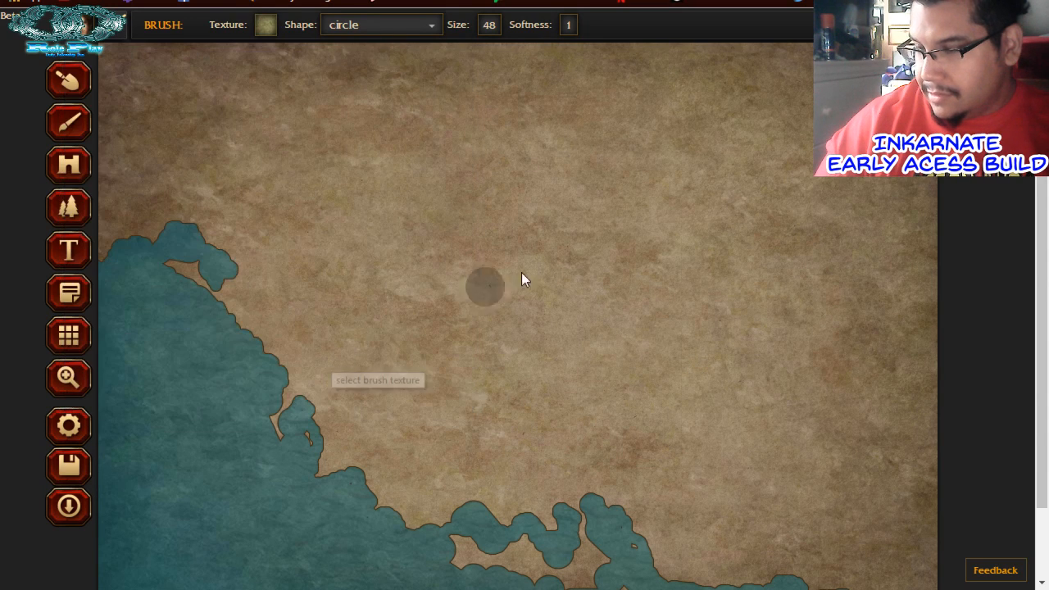
pyautogui.click(489, 26)
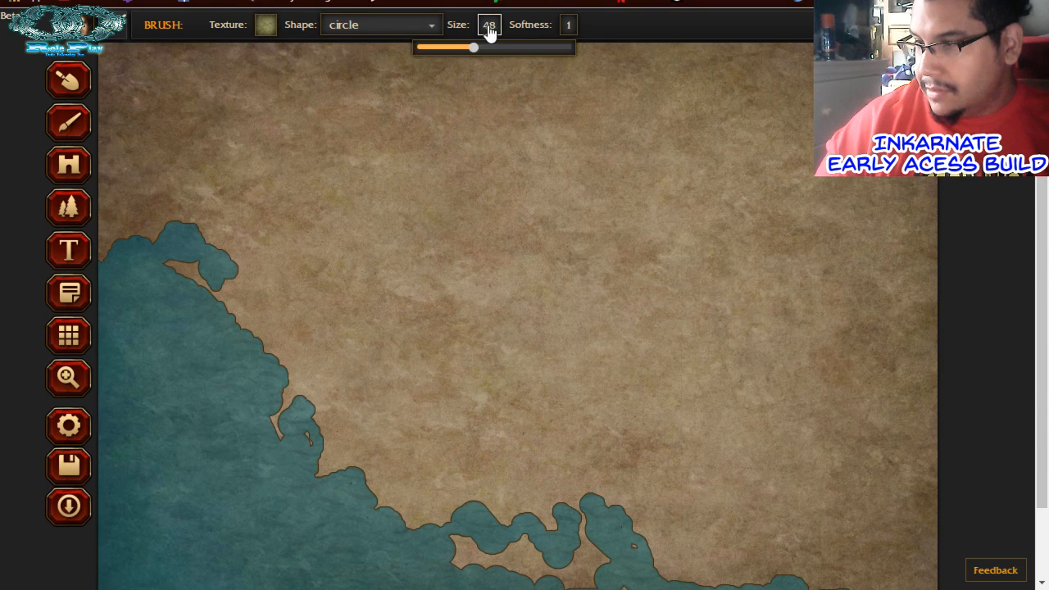
pyautogui.click(552, 48)
pyautogui.moveTo(499, 194)
pyautogui.mouseDown()
pyautogui.moveTo(448, 237)
pyautogui.moveTo(950, 267)
pyautogui.moveTo(1009, 338)
pyautogui.moveTo(887, 587)
pyautogui.moveTo(913, 517)
pyautogui.moveTo(925, 351)
pyautogui.moveTo(179, 391)
pyautogui.mouseUp()
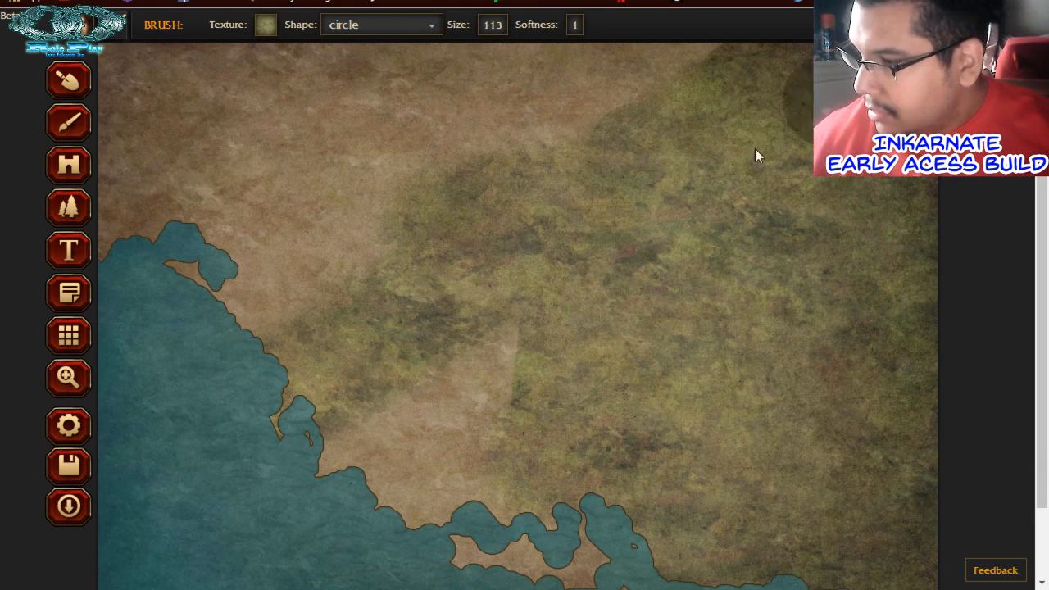
pyautogui.moveTo(756, 155)
pyautogui.mouseDown()
pyautogui.moveTo(503, 453)
pyautogui.moveTo(663, 343)
pyautogui.moveTo(380, 511)
pyautogui.moveTo(277, 228)
pyautogui.moveTo(107, 204)
pyautogui.moveTo(199, 154)
pyautogui.moveTo(347, 216)
pyautogui.moveTo(541, 65)
pyautogui.mouseUp()
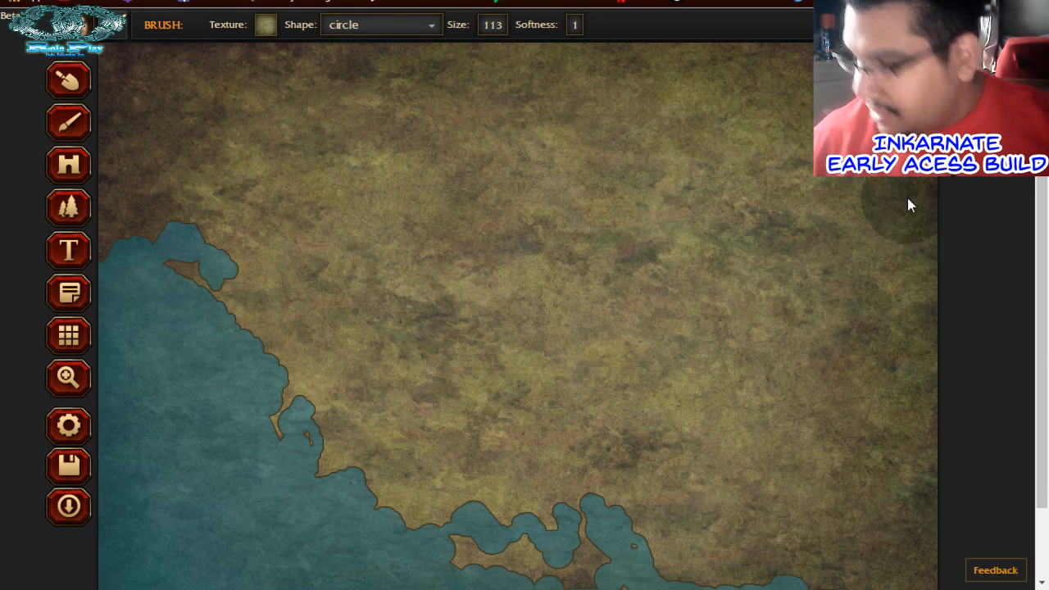
pyautogui.scroll(-1, 1046, 476)
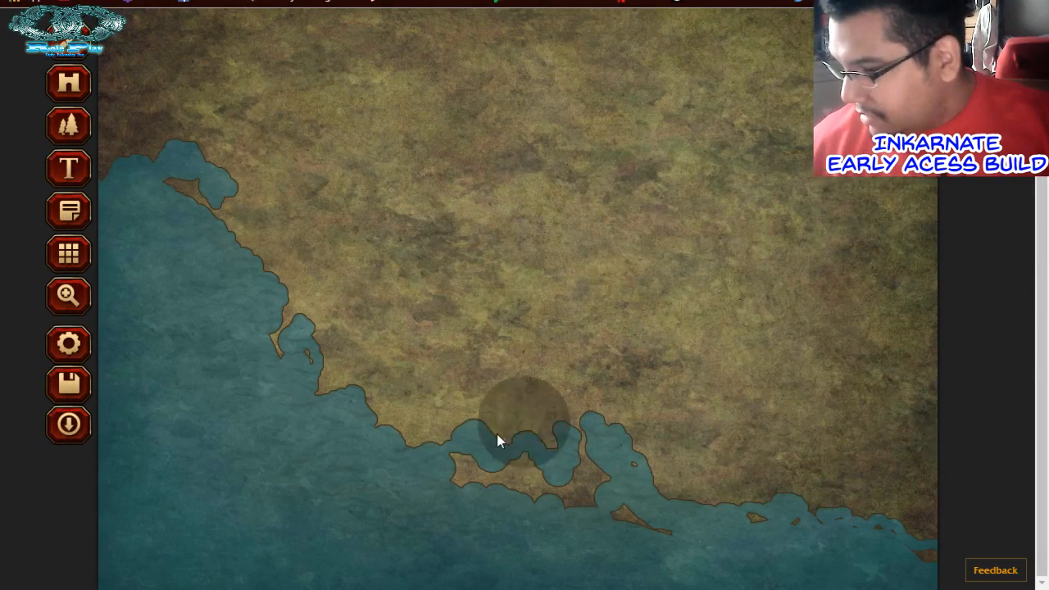
# Paint a thin Land-01 fringe along the western and southern coastline with a size 16 brush
pyautogui.scroll(1, 1033, 383)
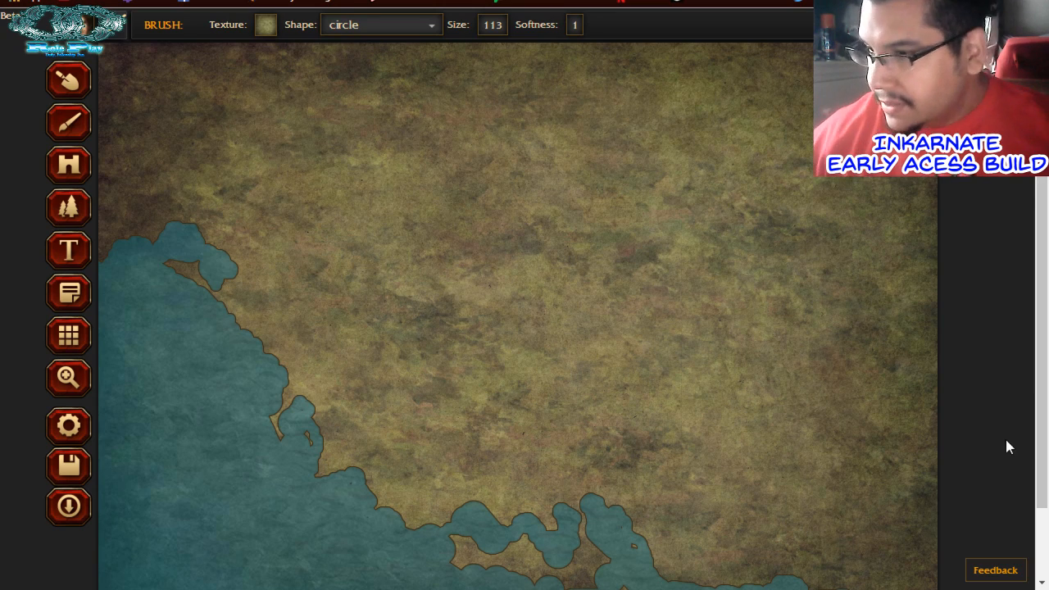
pyautogui.click(266, 24)
pyautogui.click(206, 176)
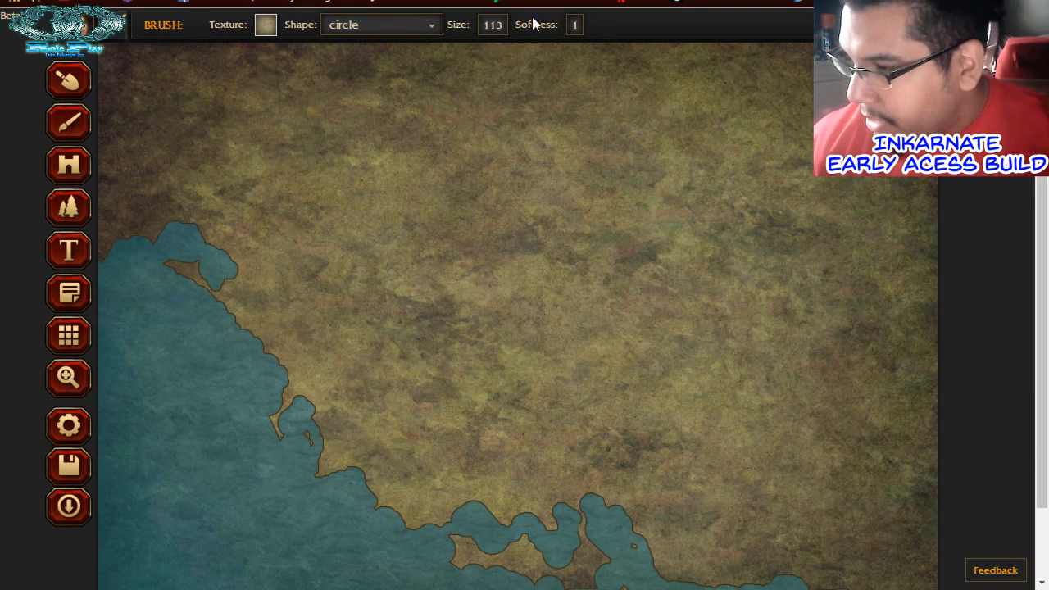
pyautogui.click(493, 25)
pyautogui.click(437, 48)
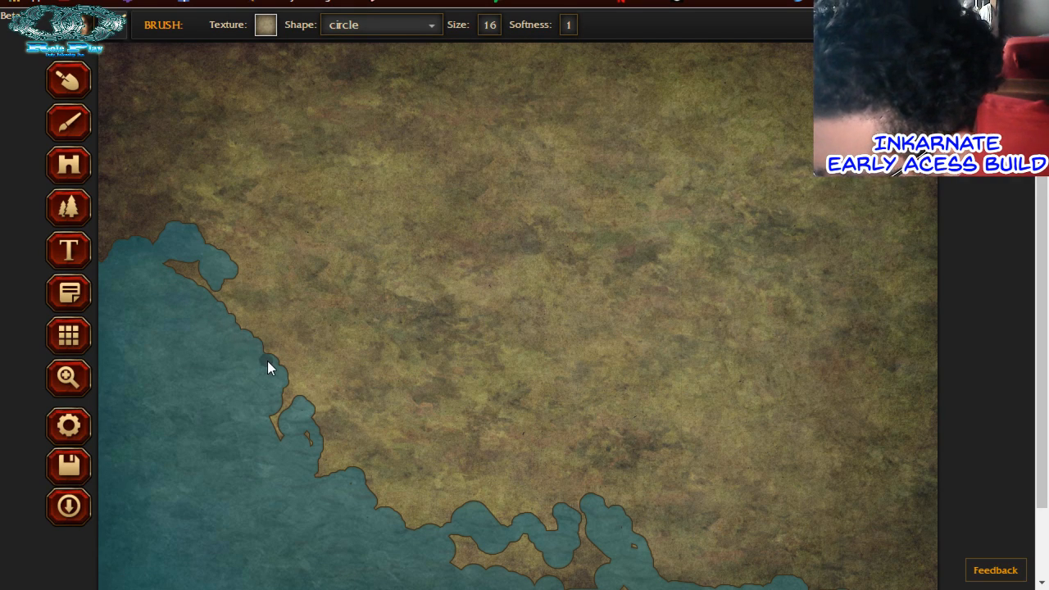
pyautogui.moveTo(287, 439)
pyautogui.mouseDown()
pyautogui.moveTo(276, 418)
pyautogui.moveTo(290, 406)
pyautogui.moveTo(309, 421)
pyautogui.moveTo(304, 432)
pyautogui.mouseUp()
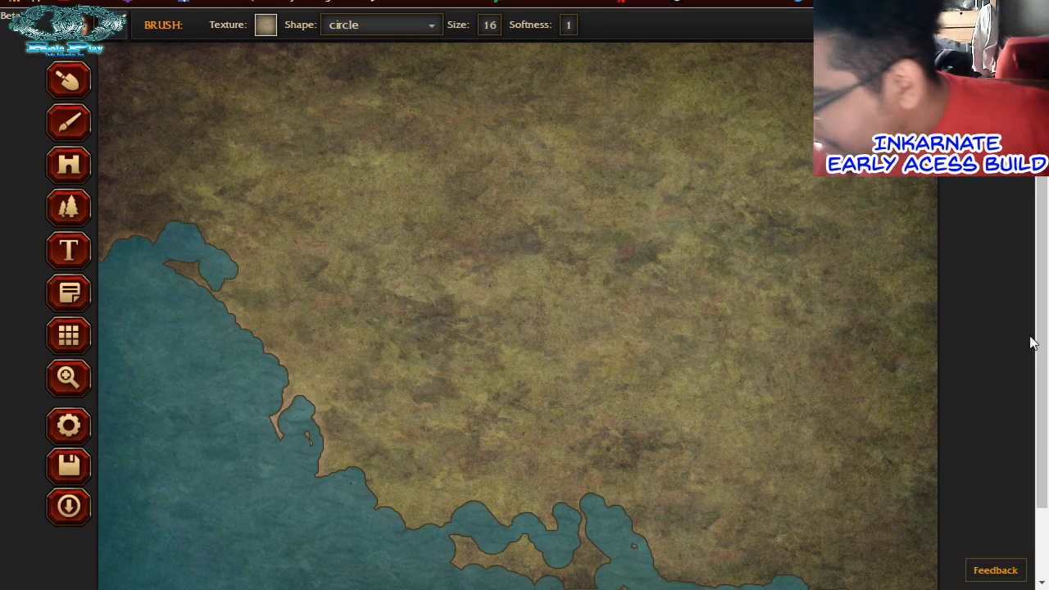
pyautogui.scroll(-1, 1032, 343)
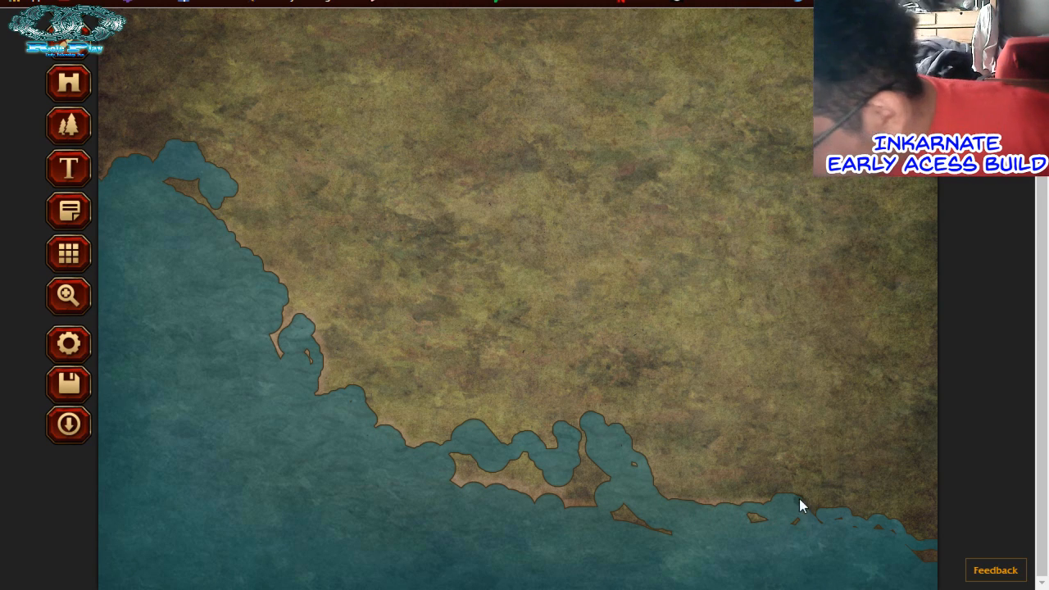
pyautogui.moveTo(779, 500); pyautogui.dragTo(803, 514)
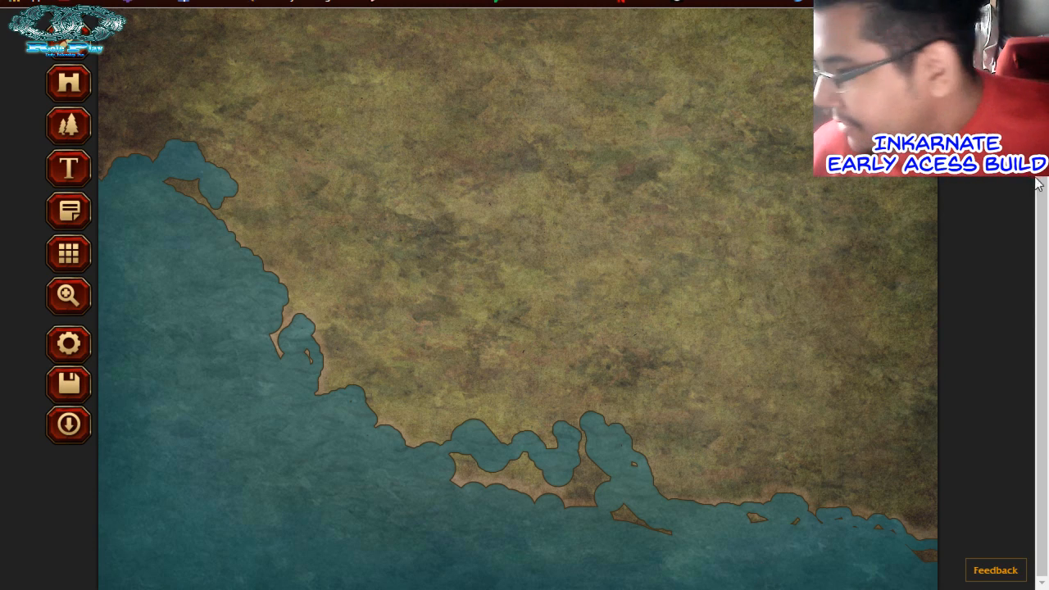
# Place three stamps of the Mountains pattern at 100% scale in a range running toward the northeastern edge
pyautogui.moveTo(1042, 155); pyautogui.dragTo(1042, 82)
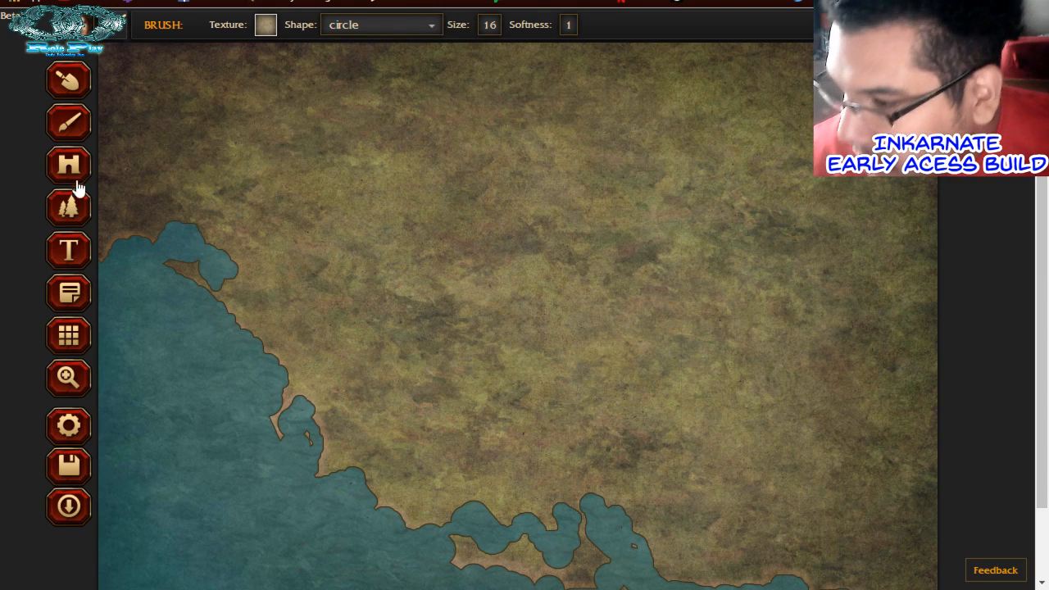
pyautogui.click(76, 211)
pyautogui.click(356, 26)
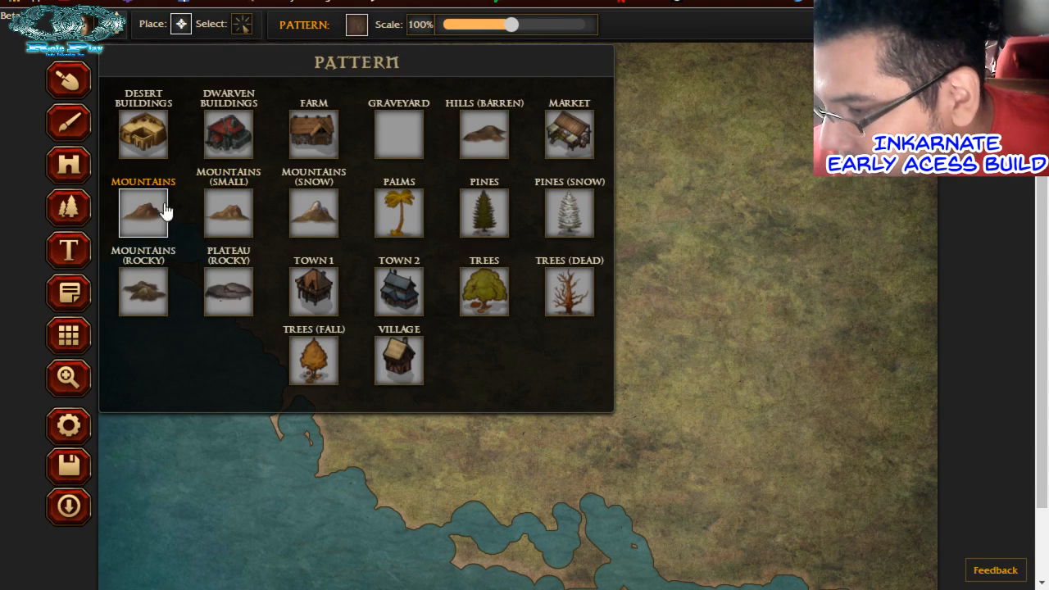
pyautogui.click(702, 293)
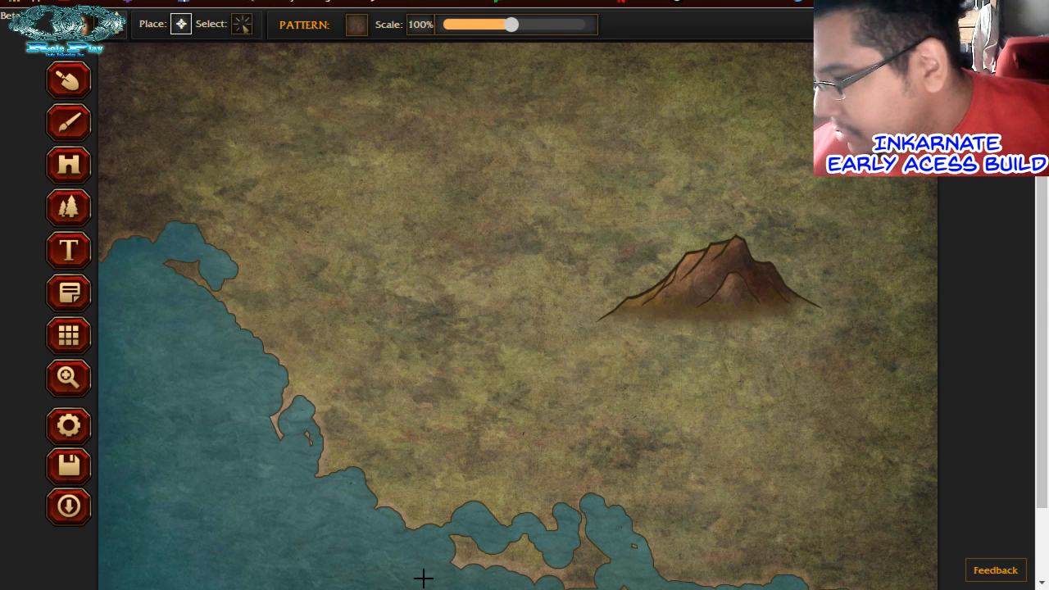
pyautogui.click(902, 205)
pyautogui.click(835, 250)
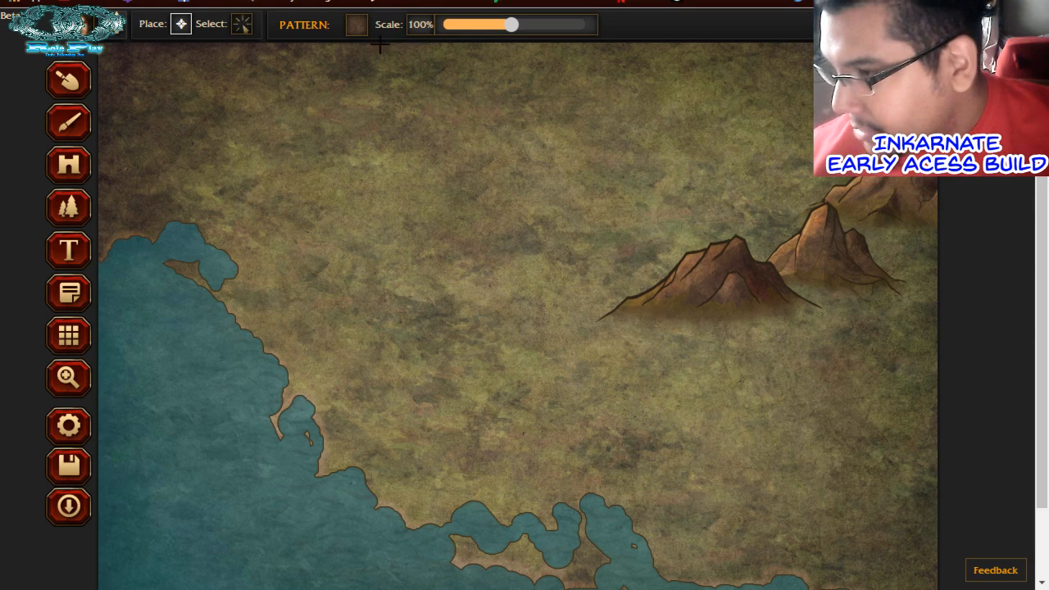
# Raise the pattern scale to 145% and place two larger, overlapping mountains west of the existing range
pyautogui.click(347, 31)
pyautogui.moveTo(511, 25); pyautogui.dragTo(532, 24)
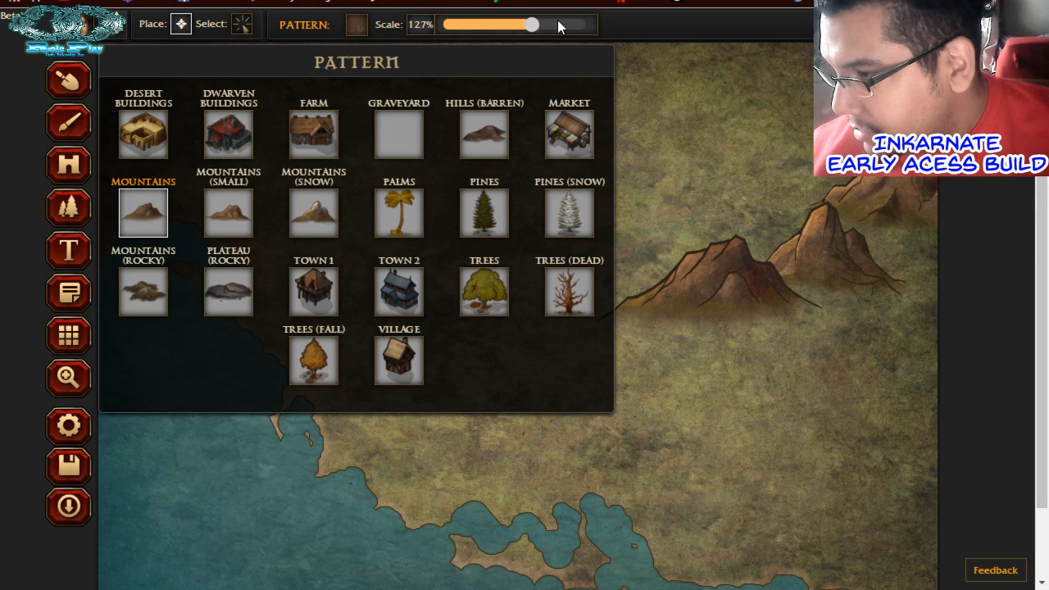
pyautogui.moveTo(543, 27); pyautogui.dragTo(546, 25)
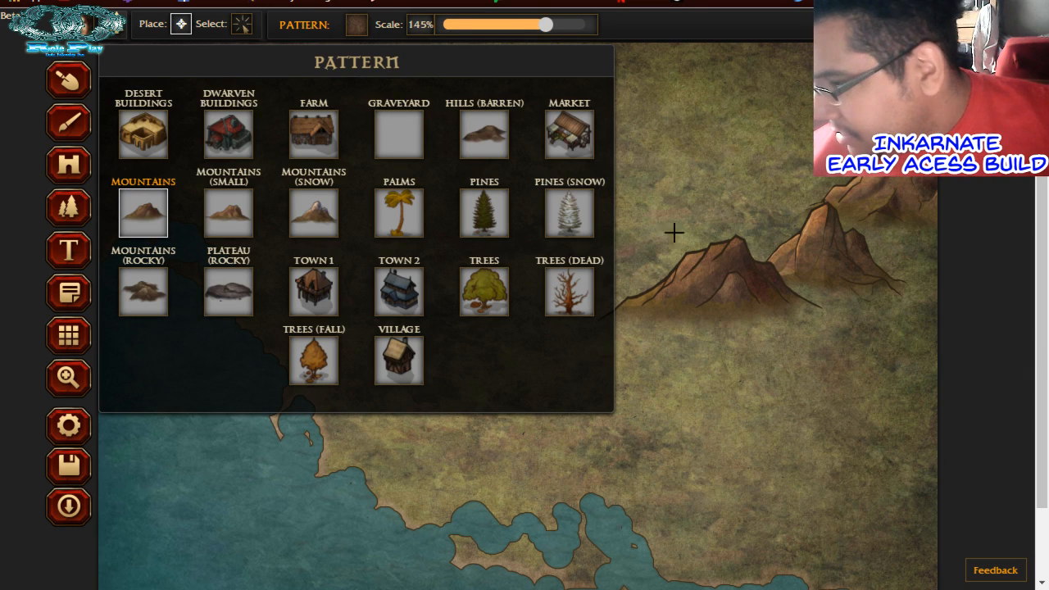
pyautogui.click(627, 268)
pyautogui.click(572, 271)
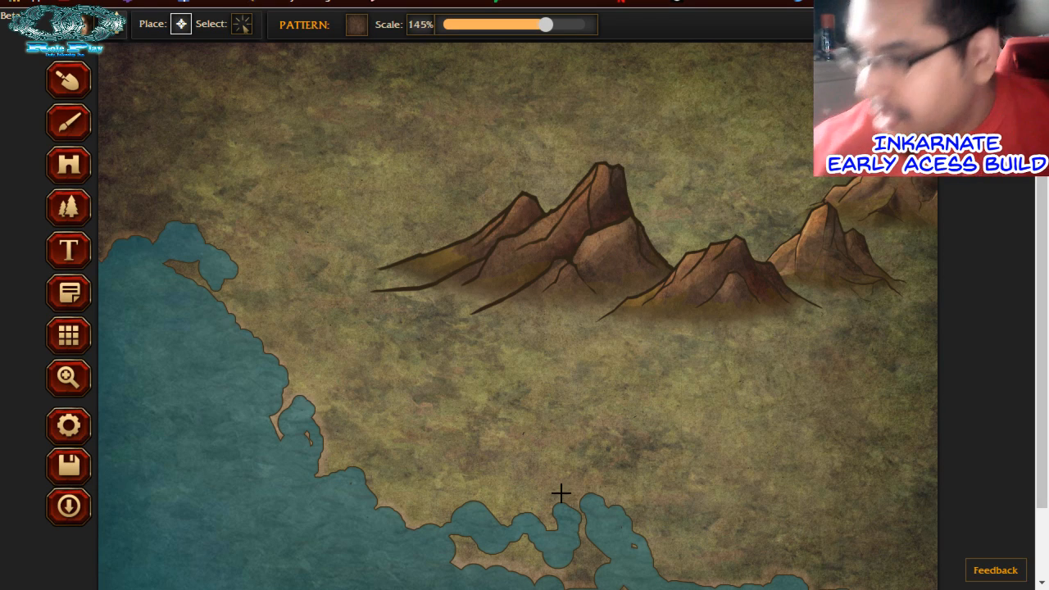
# Switch to placing single objects and set their scale to 100%
pyautogui.click(82, 168)
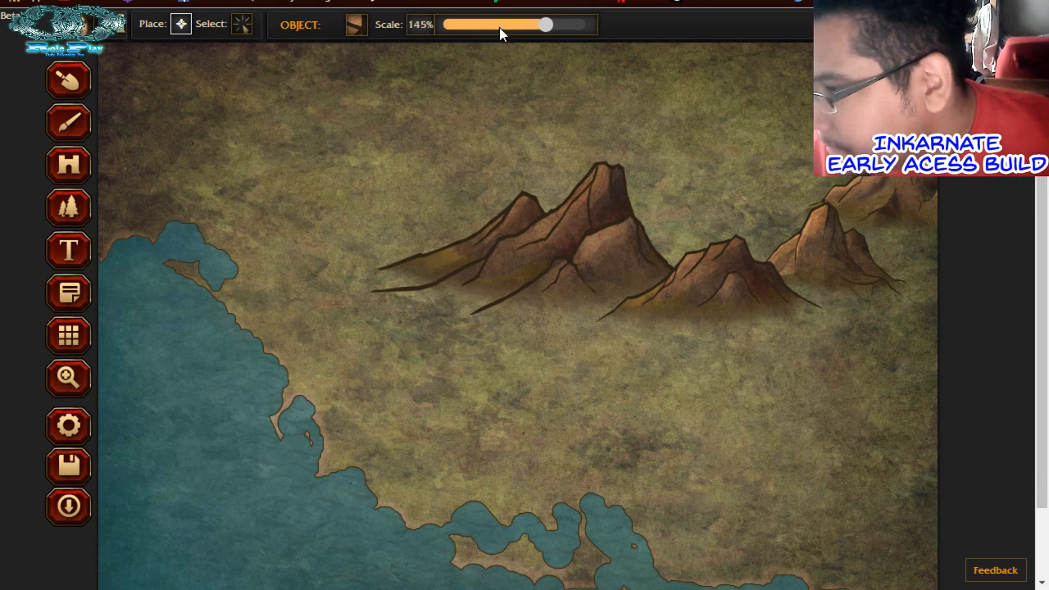
pyautogui.moveTo(499, 27); pyautogui.dragTo(512, 33)
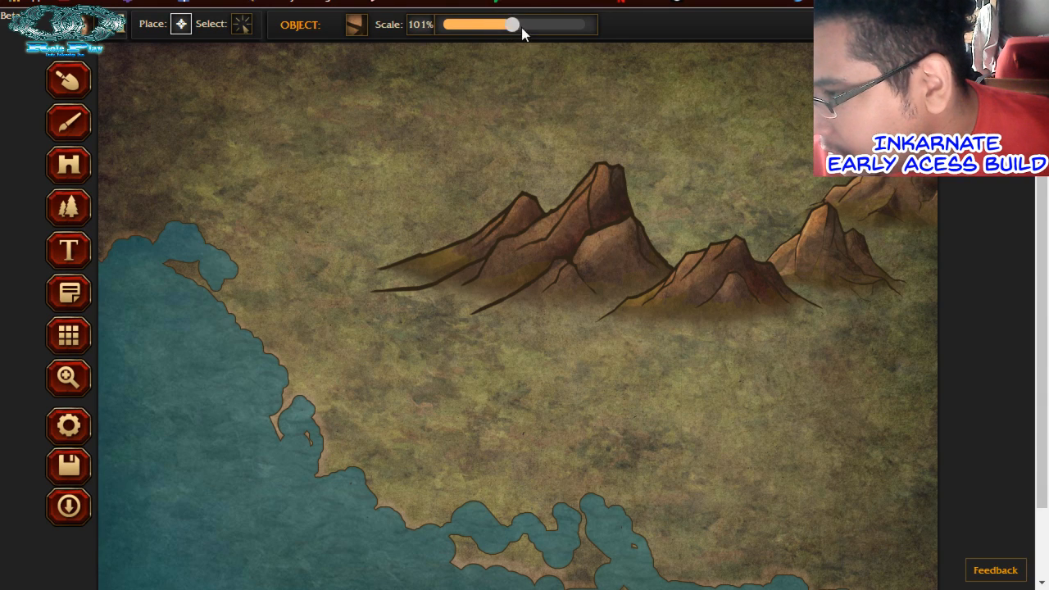
pyautogui.rightClick(509, 26)
pyautogui.click(484, 100)
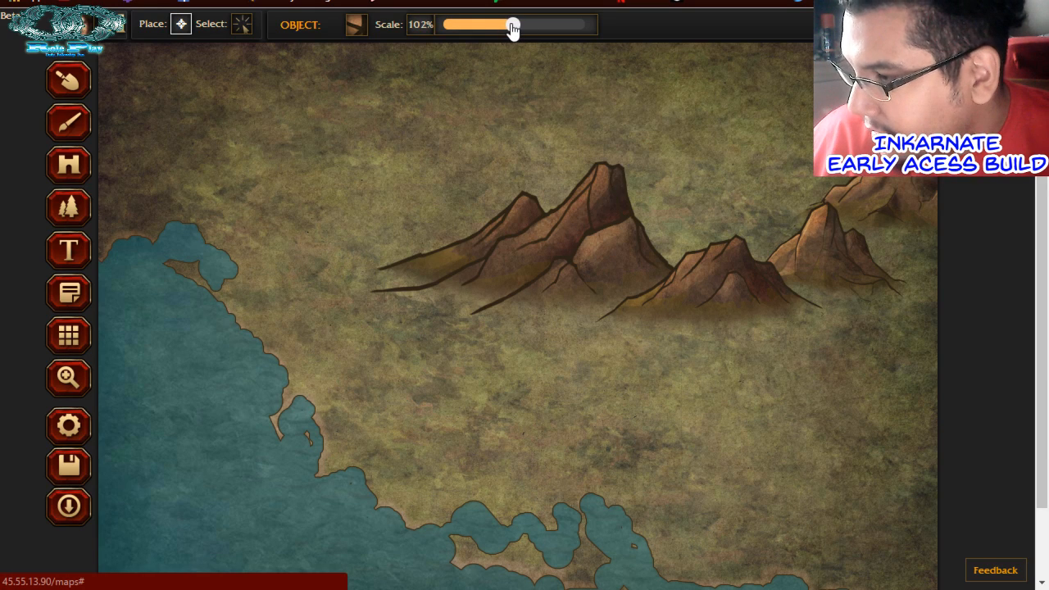
pyautogui.moveTo(511, 29); pyautogui.dragTo(512, 33)
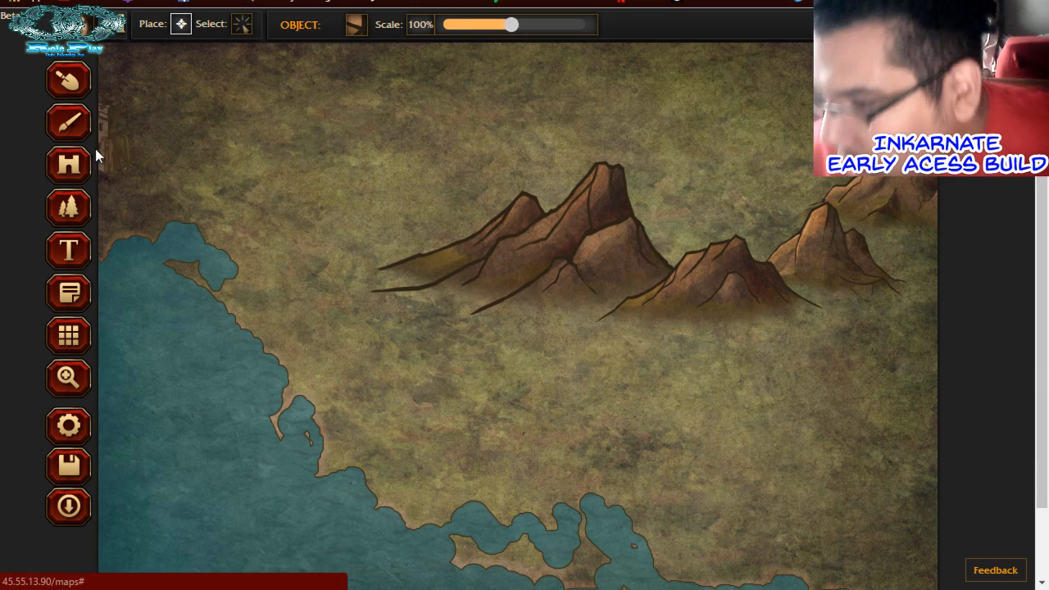
pyautogui.click(355, 24)
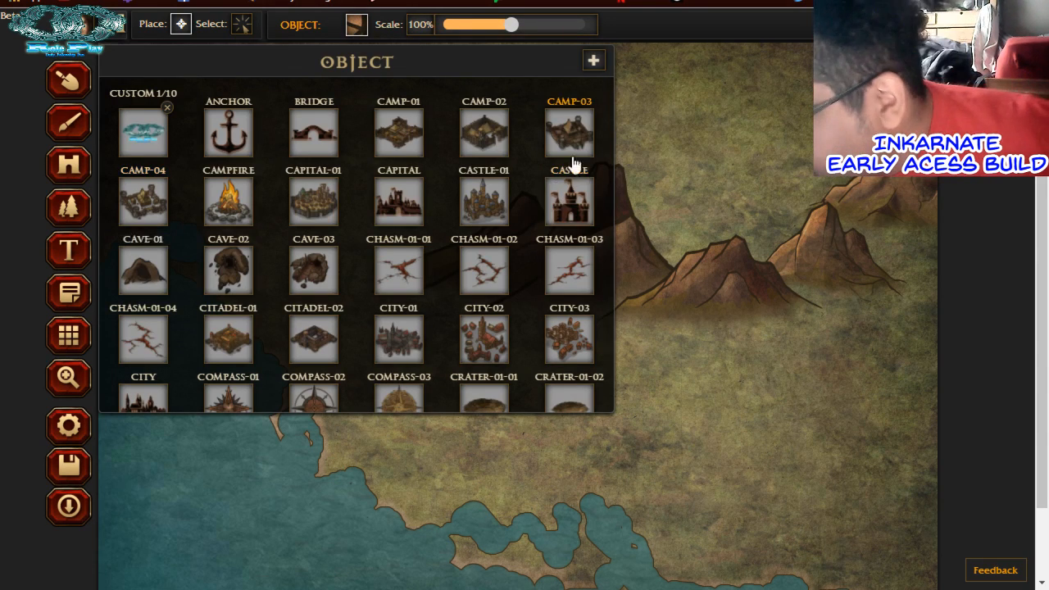
pyautogui.click(606, 107)
pyautogui.click(609, 144)
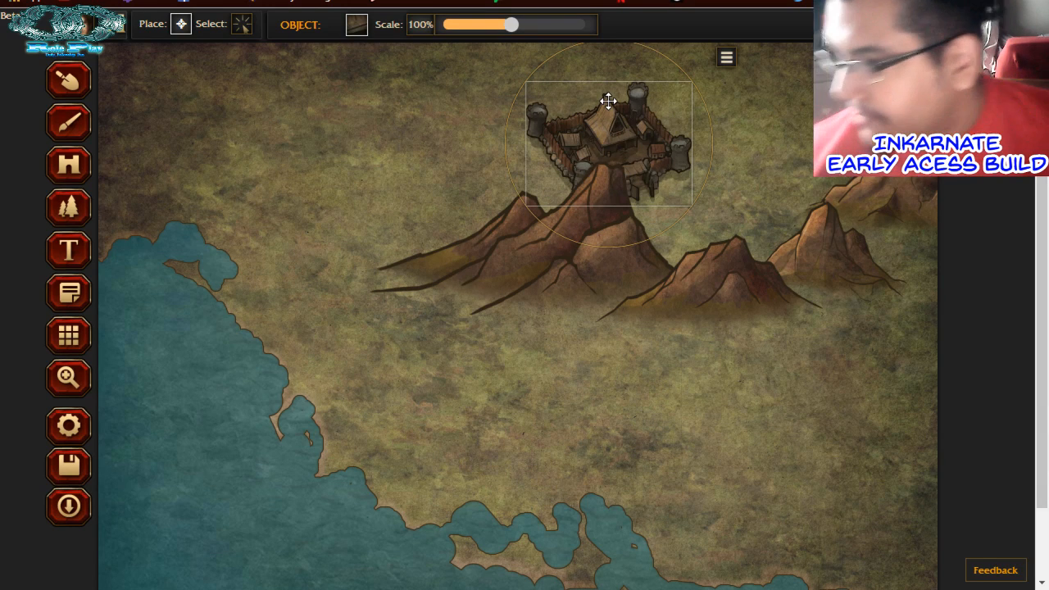
pyautogui.click(726, 57)
pyautogui.click(779, 86)
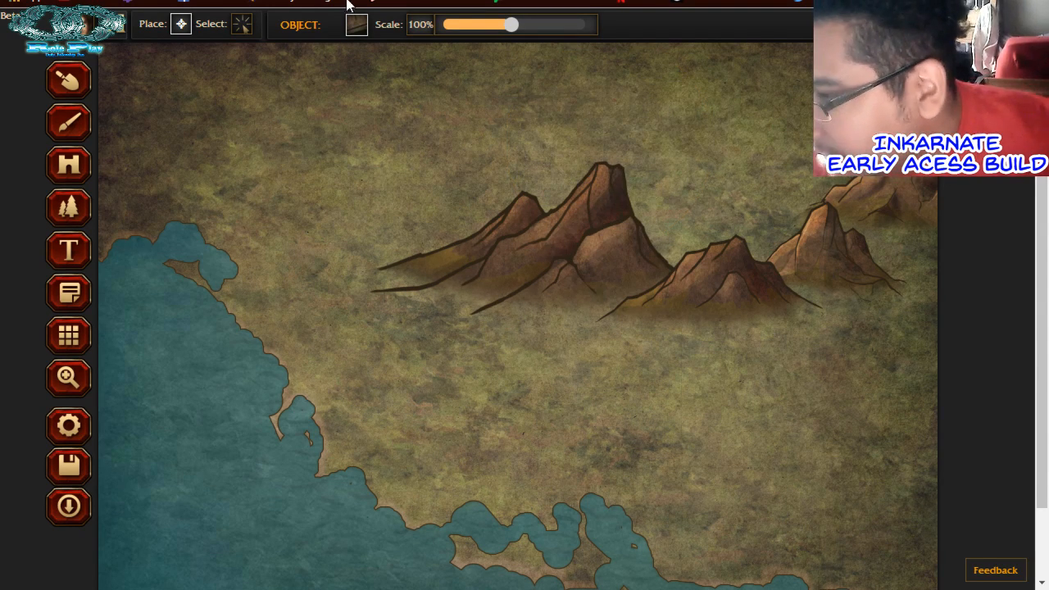
# Place a Dwarven-Mine-01-01 object at the foot of the mountains between the two peak groups and scale it to 59%
pyautogui.click(359, 29)
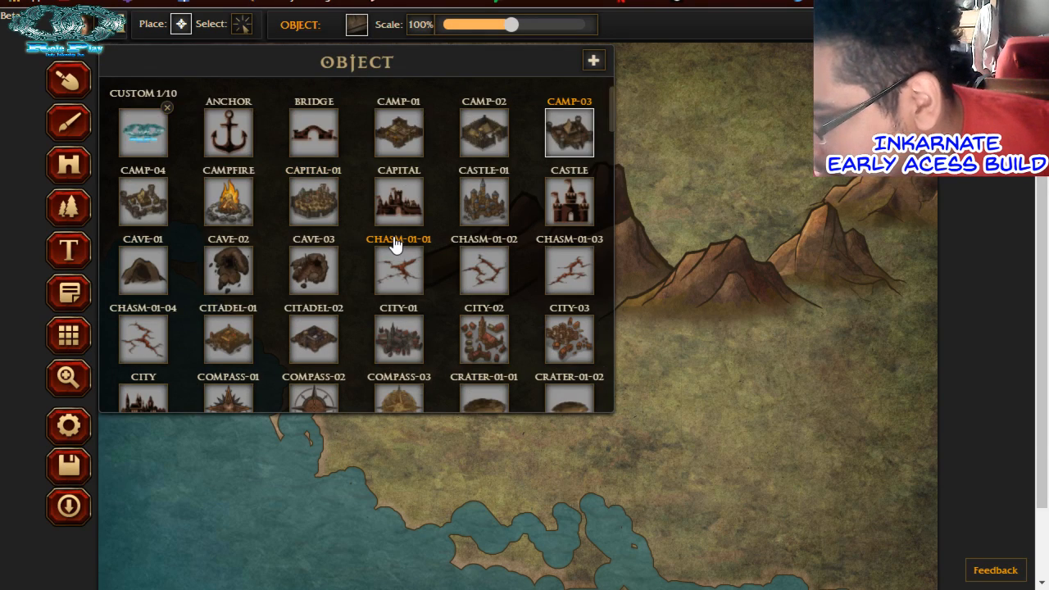
pyautogui.scroll(-2, 396, 245)
pyautogui.scroll(-2, 396, 245)
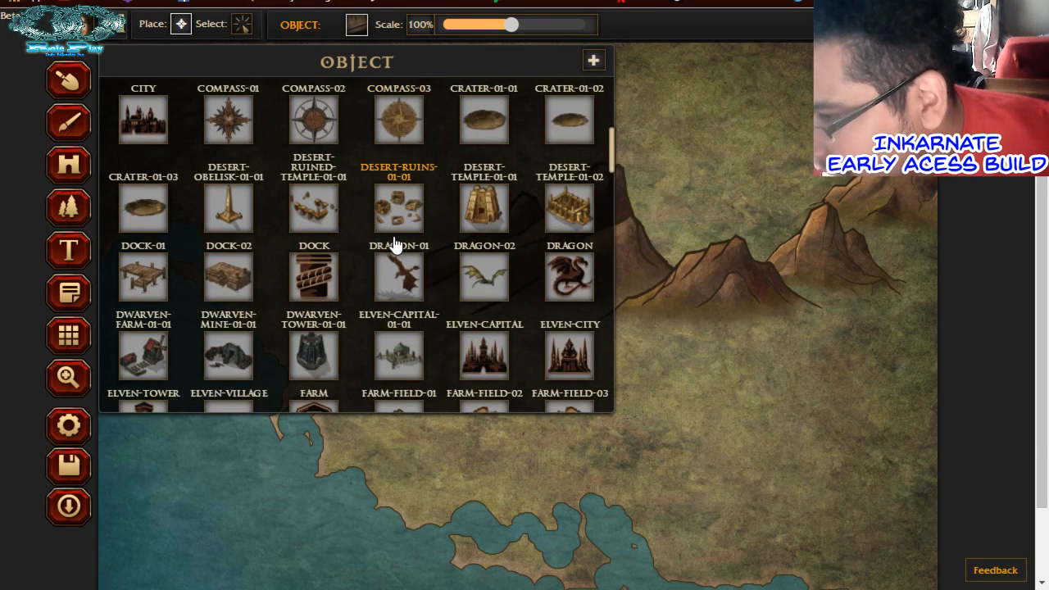
pyautogui.scroll(-1, 396, 245)
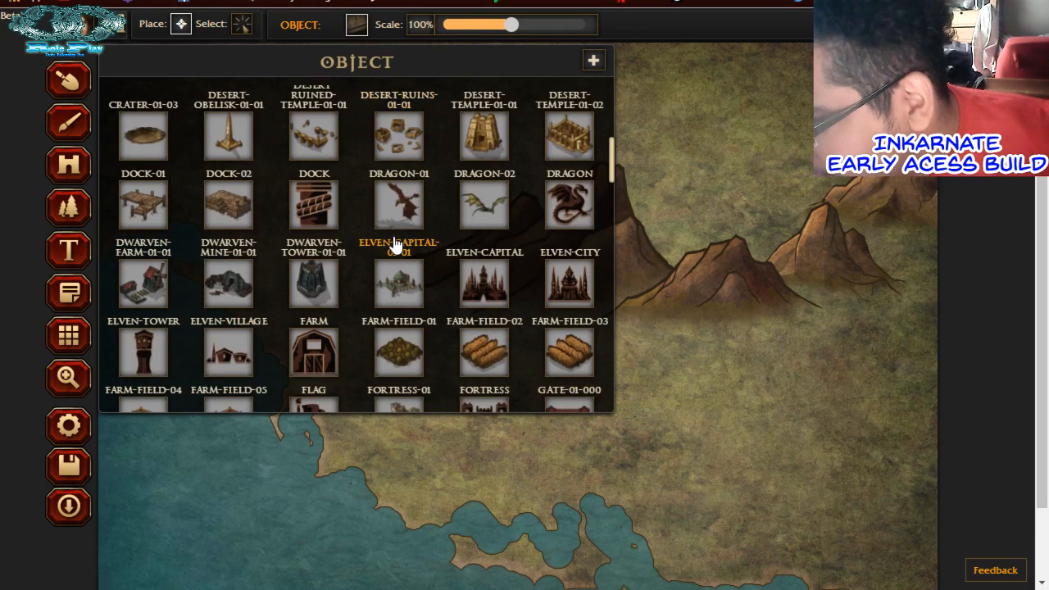
pyautogui.click(229, 283)
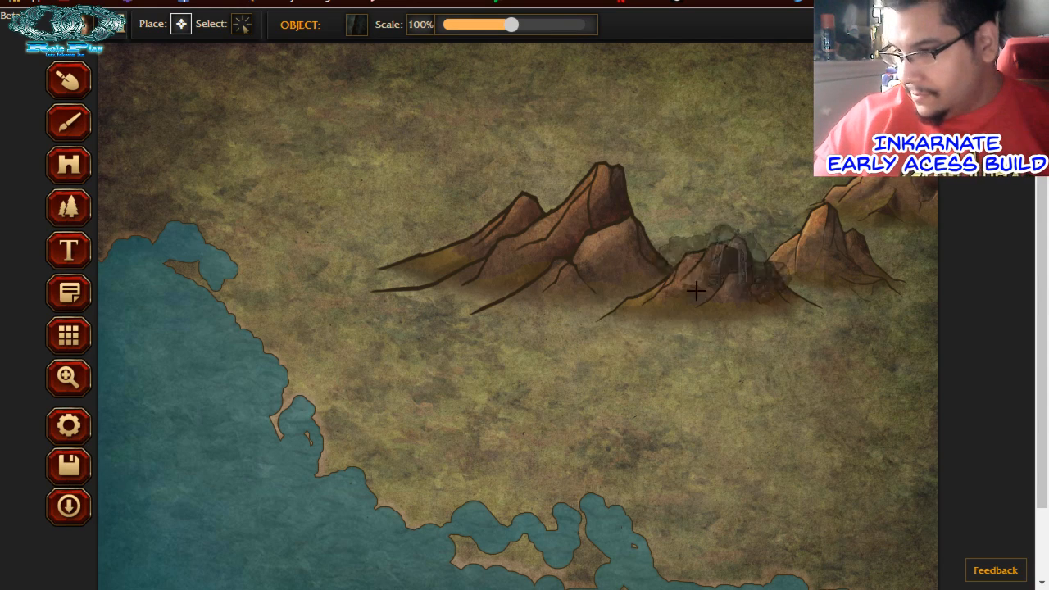
pyautogui.click(654, 320)
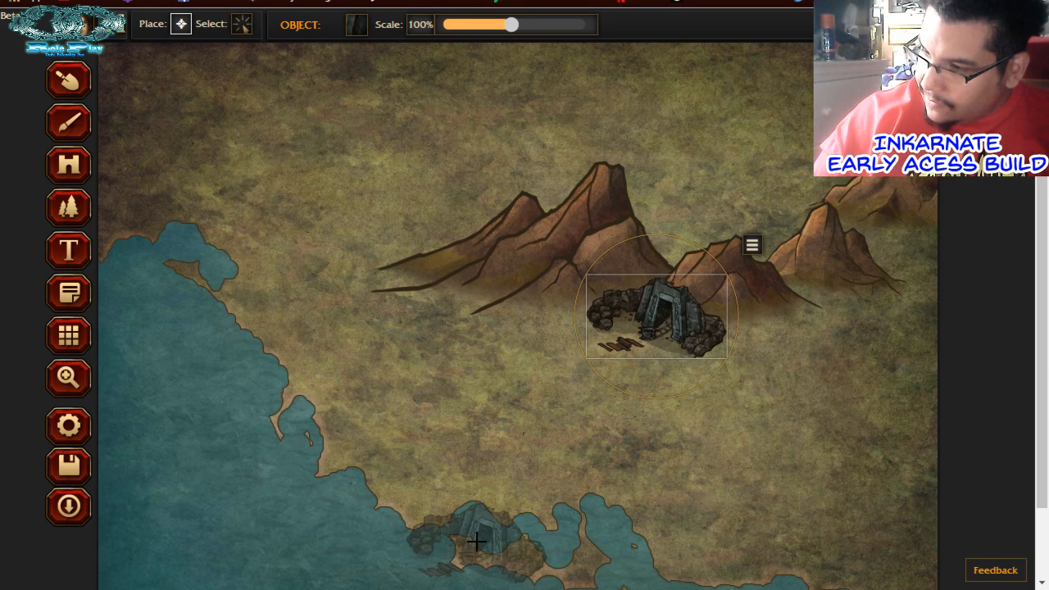
pyautogui.click(477, 26)
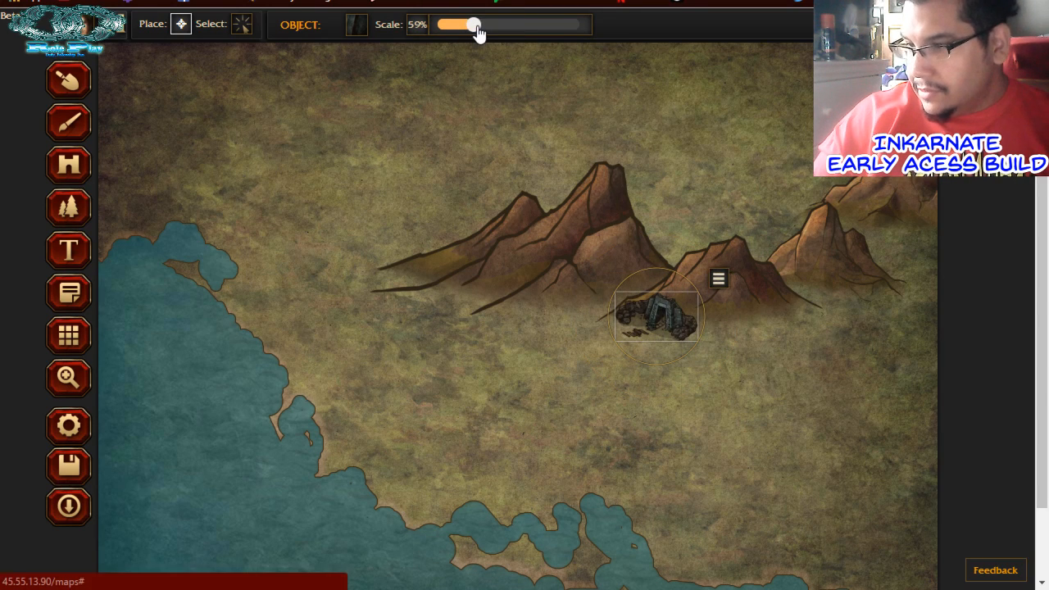
# Move the dwarven mine slightly southeast along the foot of the mountains
pyautogui.moveTo(477, 27); pyautogui.dragTo(478, 35)
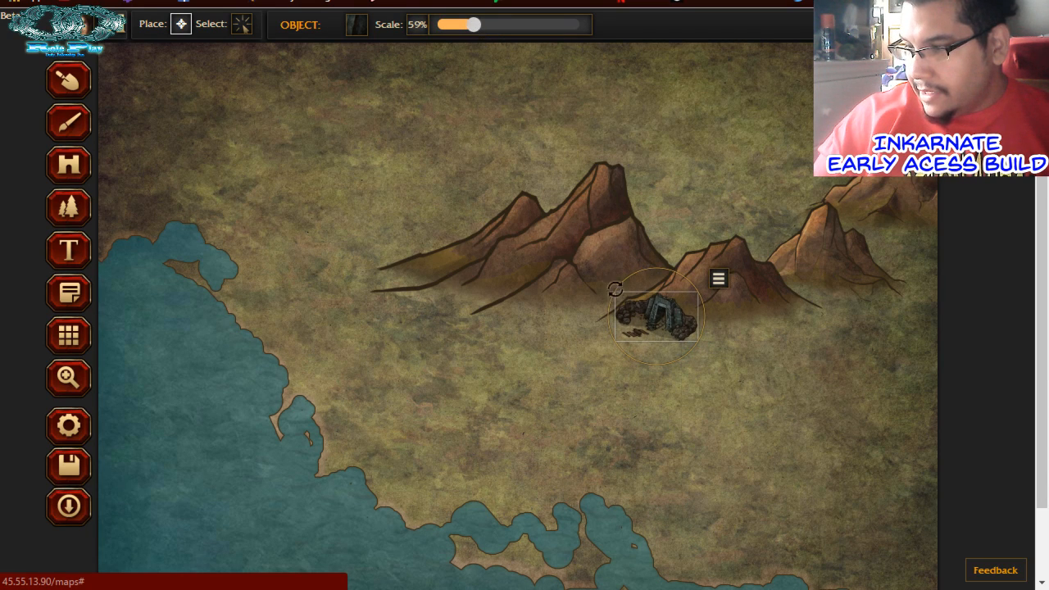
pyautogui.moveTo(648, 319); pyautogui.dragTo(672, 330)
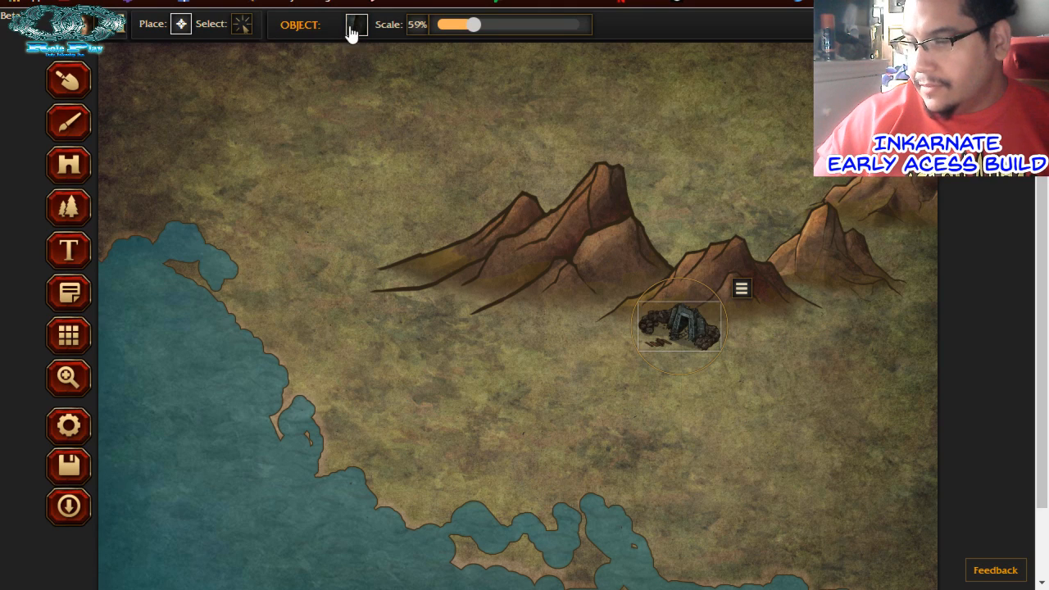
# Switch to placing patterns, choose the red-roofed house pattern and stamp four houses at 59% scale, two on each side of the mine
pyautogui.click(66, 209)
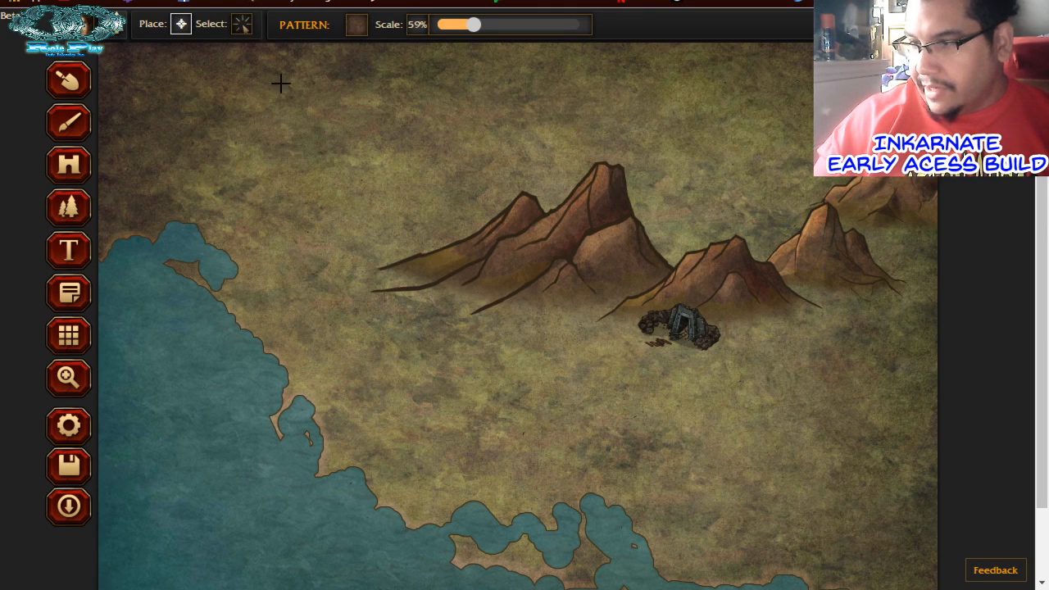
pyautogui.click(355, 27)
pyautogui.click(223, 130)
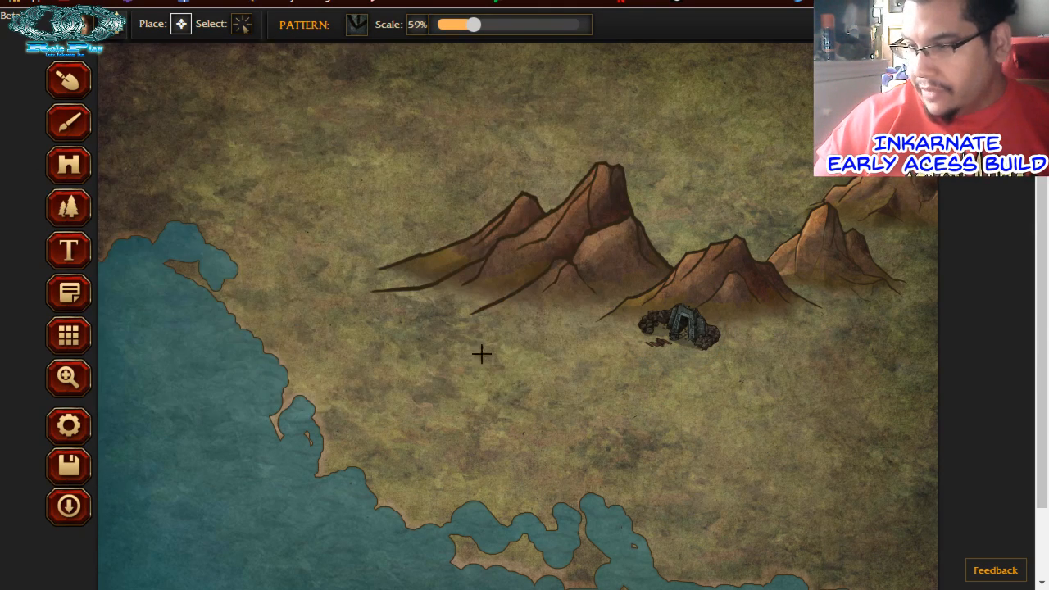
pyautogui.click(558, 335)
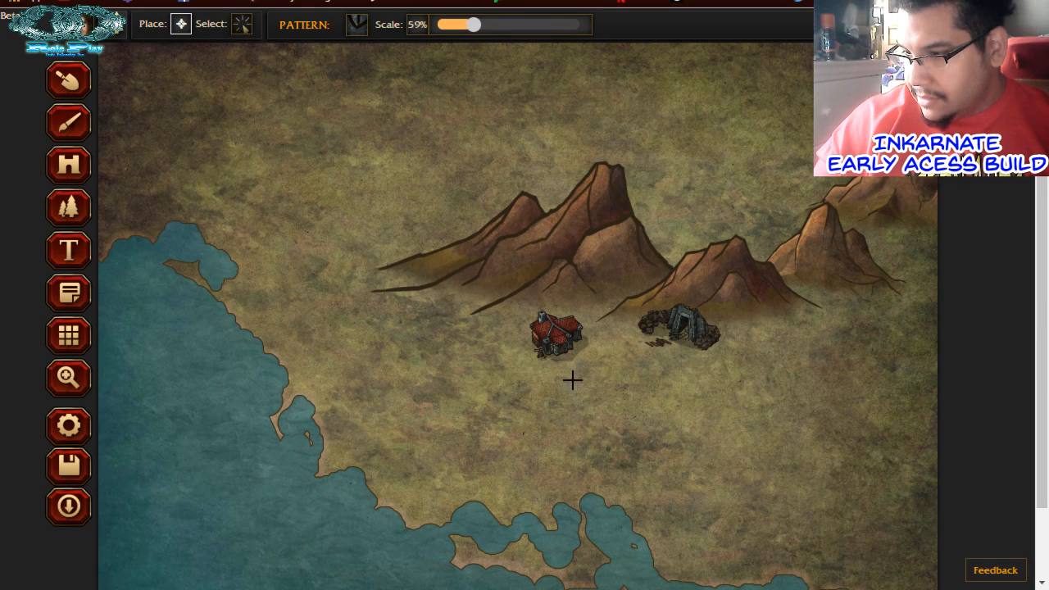
pyautogui.click(761, 348)
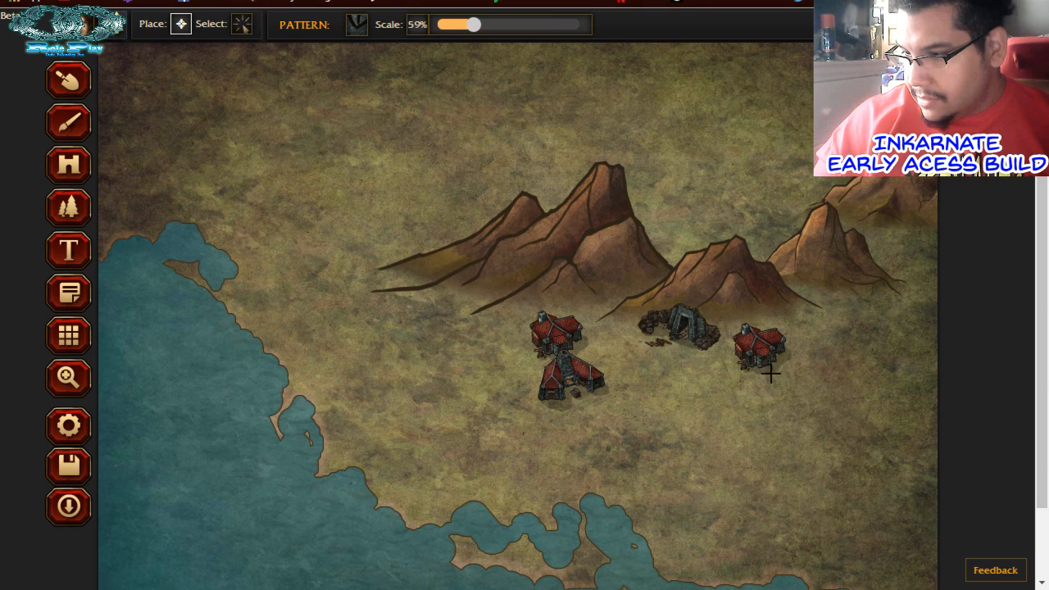
pyautogui.click(775, 388)
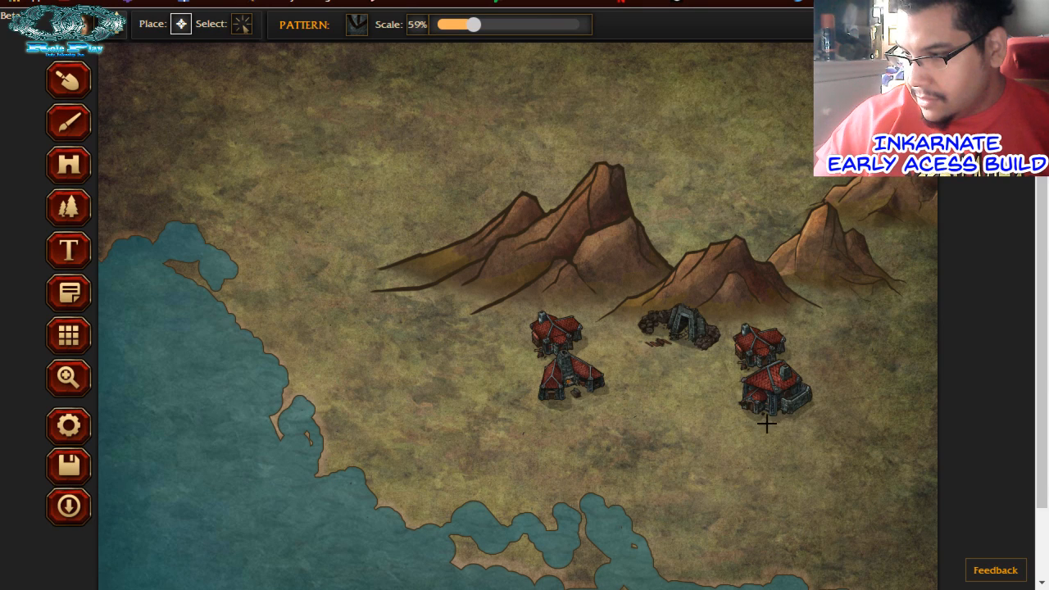
# Stamp four more red-roofed houses at 59% scale west and south of the western pair to form a village
pyautogui.click(493, 327)
pyautogui.click(556, 455)
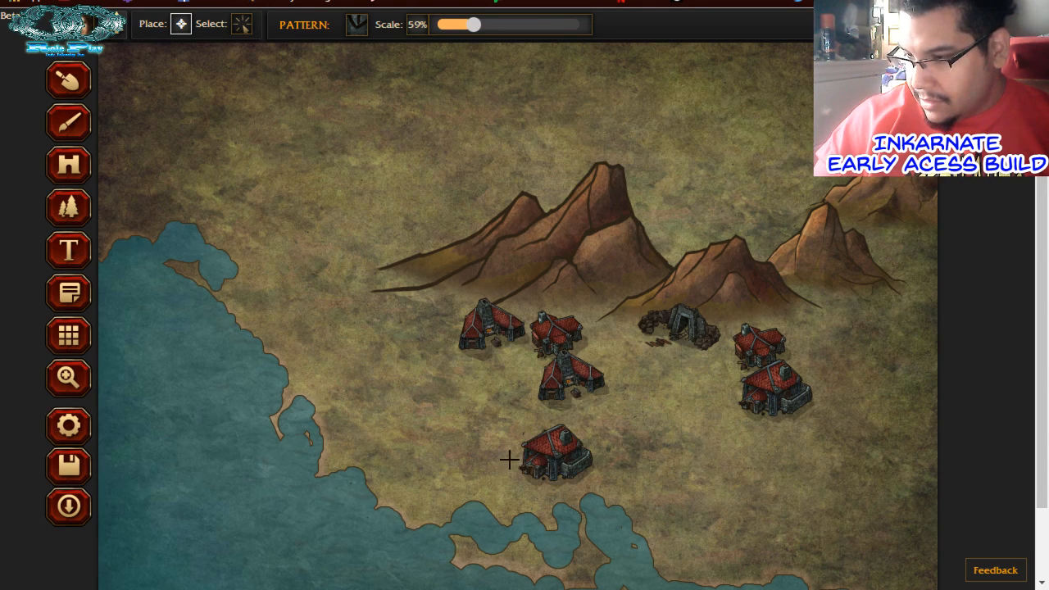
pyautogui.click(467, 447)
pyautogui.click(486, 402)
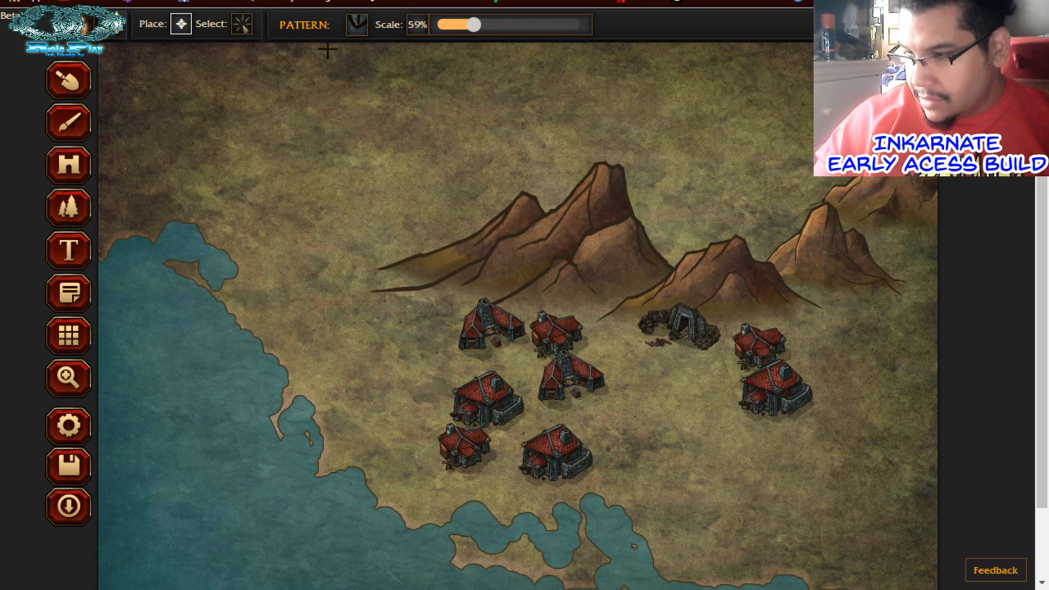
# Lower the pattern scale to 34% and stamp two small houses at the village's western edge
pyautogui.click(452, 26)
pyautogui.click(434, 358)
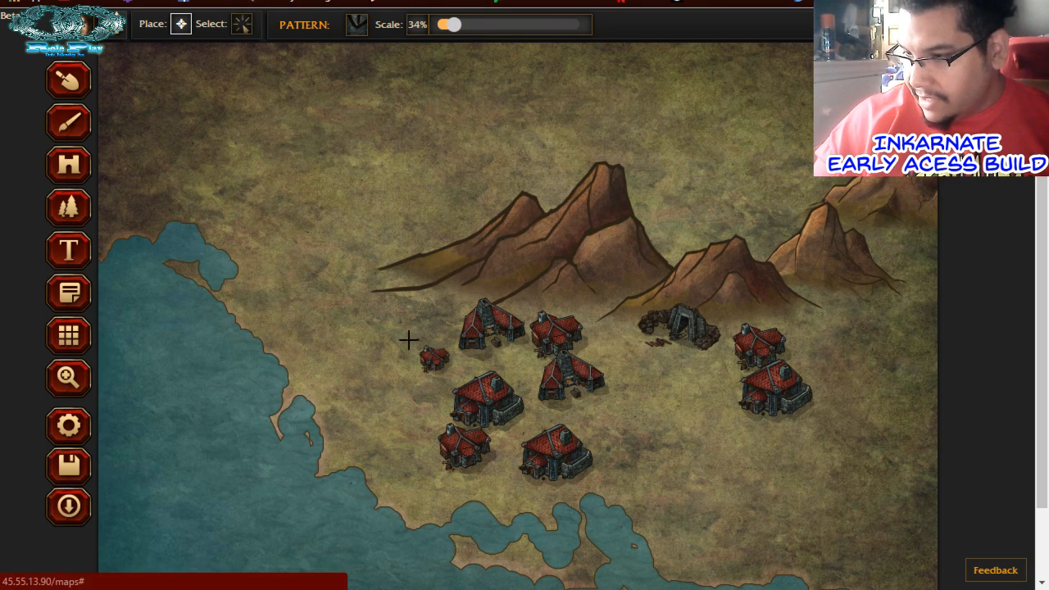
pyautogui.click(409, 329)
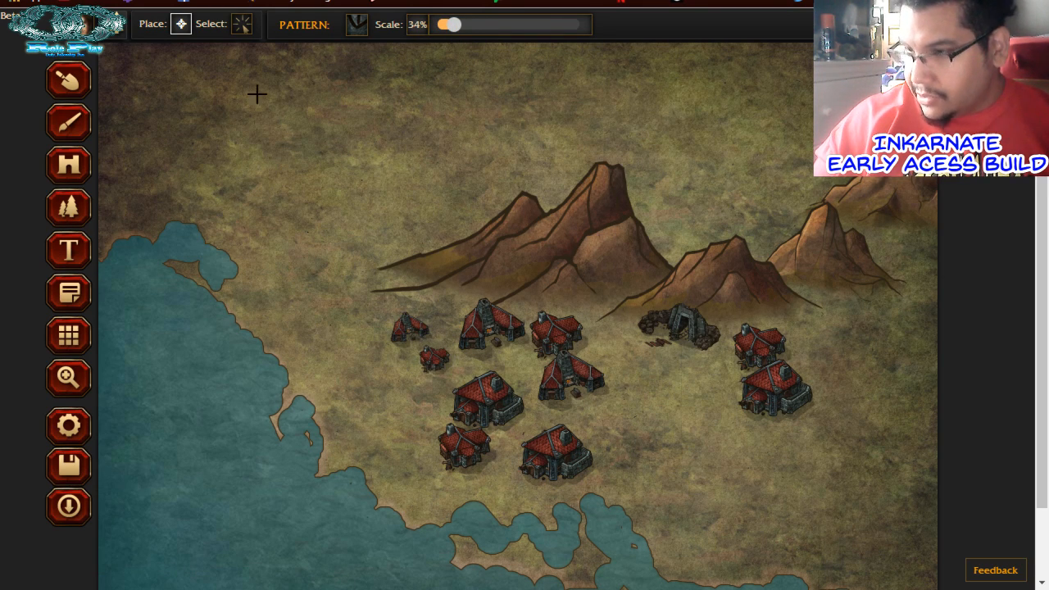
# Delete the two small houses at the village's western edge
pyautogui.click(241, 25)
pyautogui.click(414, 326)
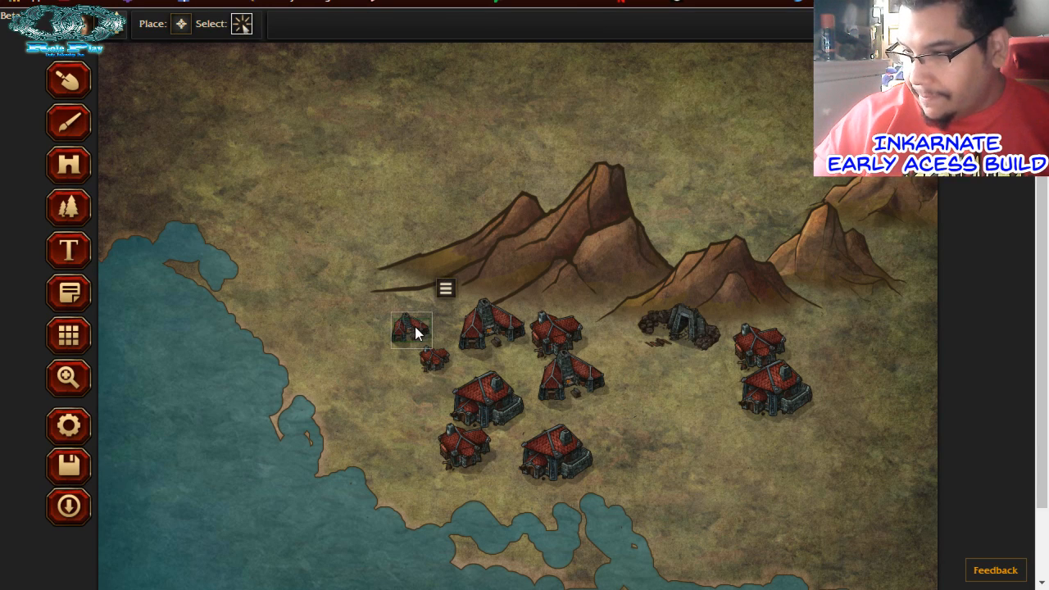
pyautogui.click(445, 288)
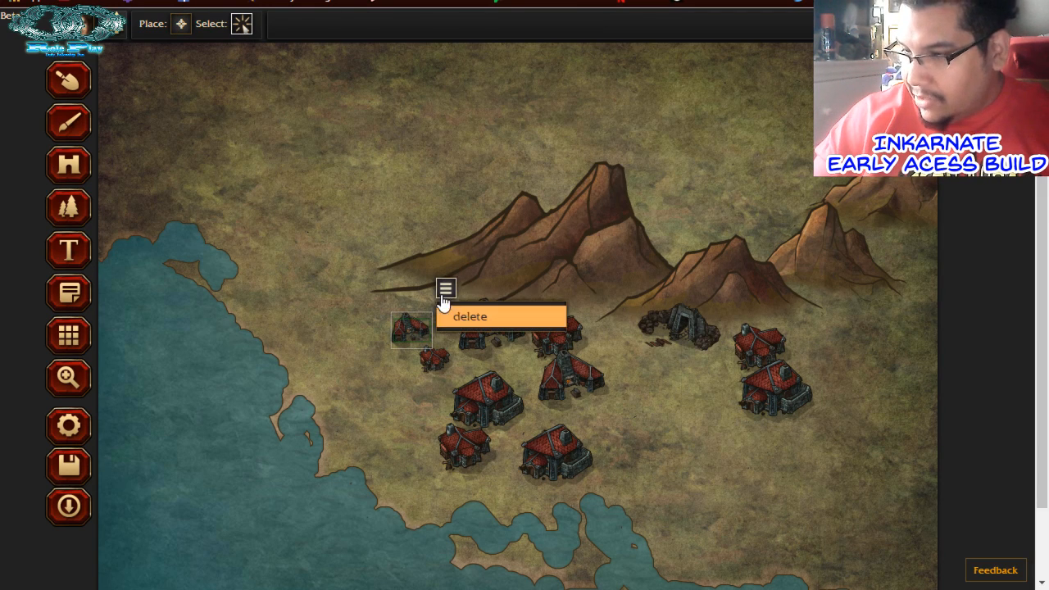
pyautogui.click(474, 316)
pyautogui.click(435, 358)
pyautogui.click(465, 323)
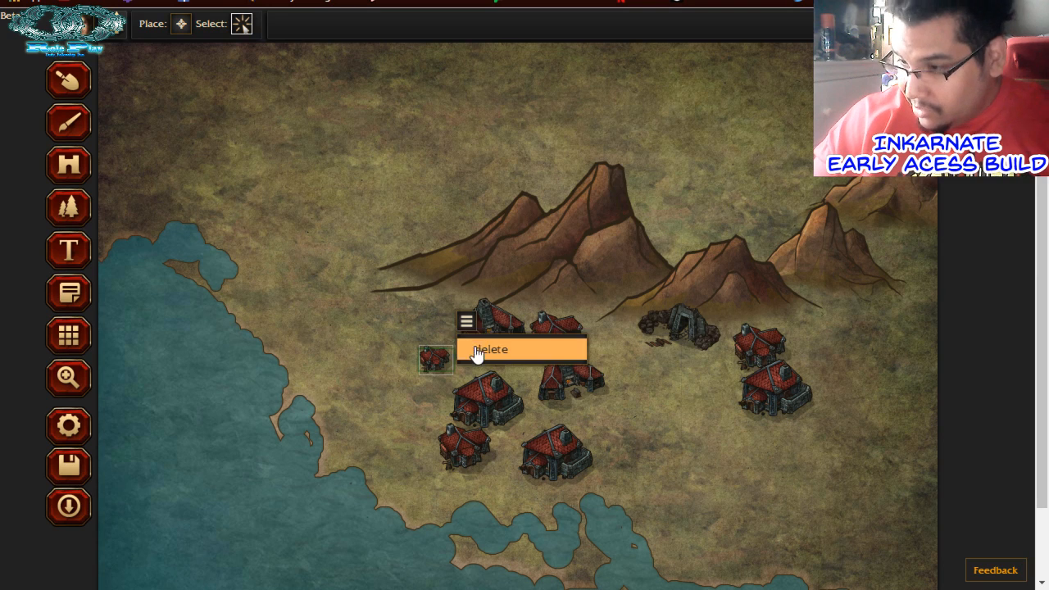
pyautogui.click(477, 353)
# Set the pattern scale to 51% and stamp one house west of the village and two more near the southeastern coast
pyautogui.click(179, 28)
pyautogui.moveTo(446, 25); pyautogui.dragTo(466, 28)
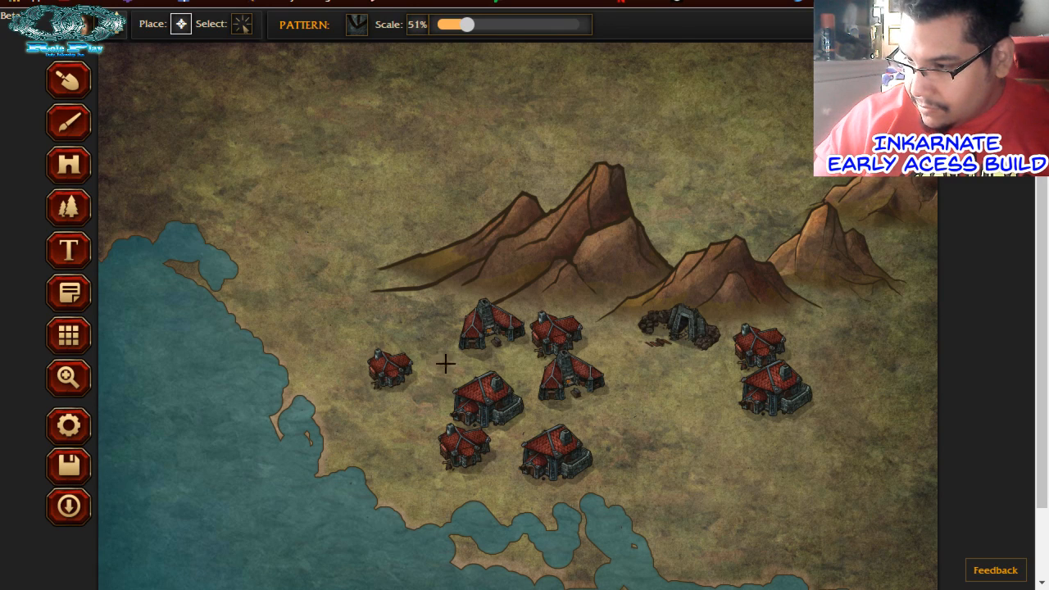
pyautogui.click(697, 482)
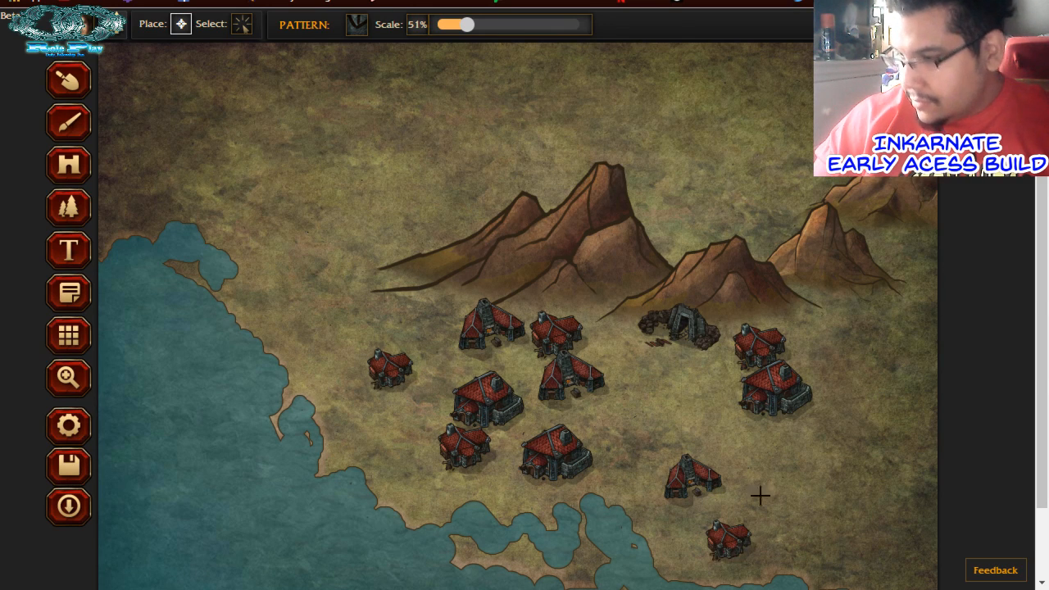
# Switch to placing single objects and place a Chasm-01-01 object at 51% scale between the mine and the eastern houses
pyautogui.click(74, 167)
pyautogui.click(356, 24)
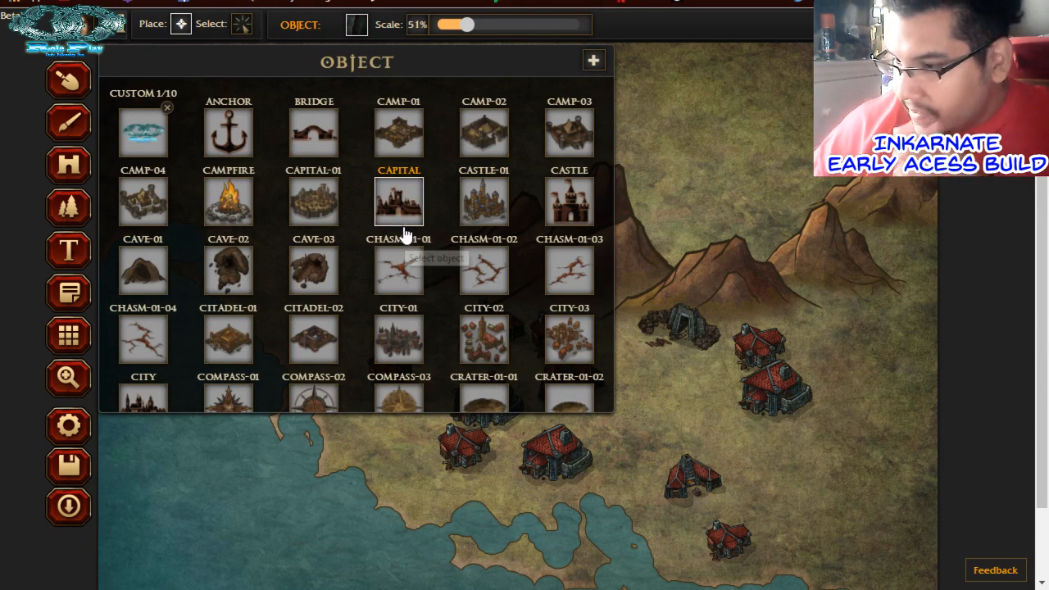
pyautogui.scroll(-4, 399, 240)
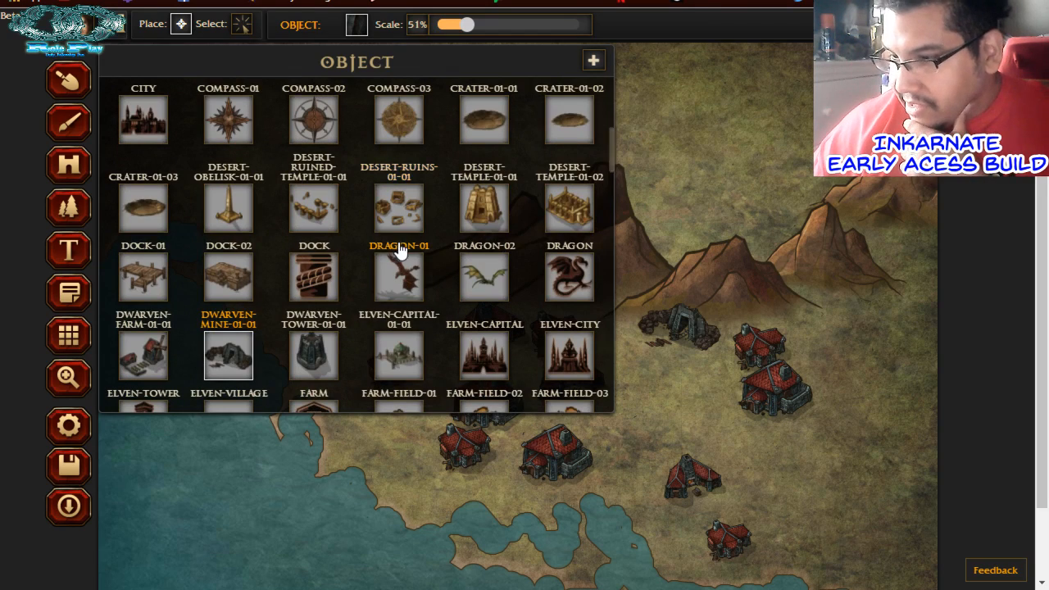
pyautogui.scroll(3, 393, 262)
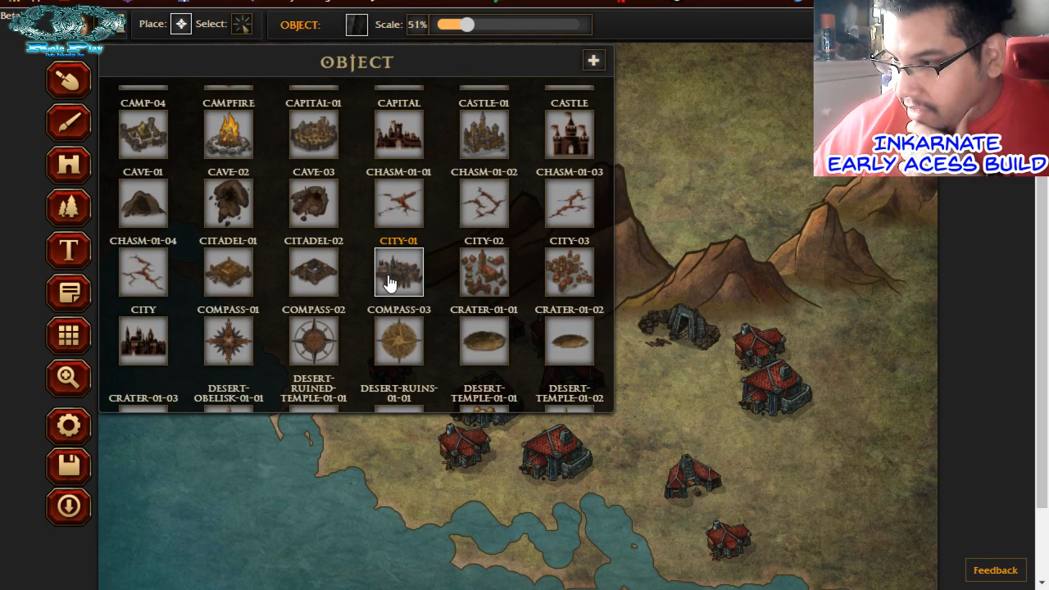
pyautogui.click(400, 220)
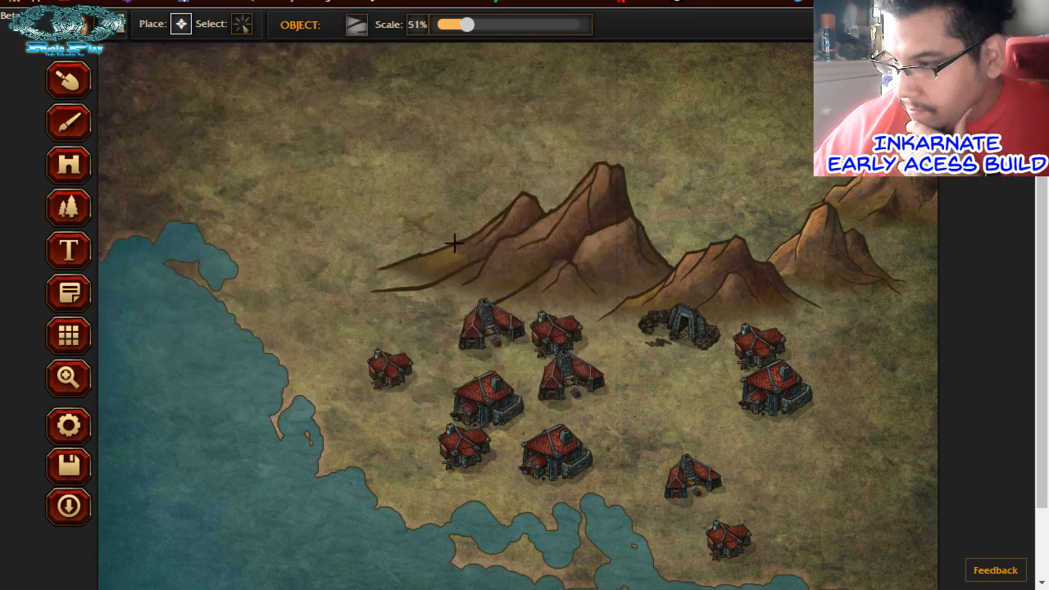
pyautogui.click(705, 358)
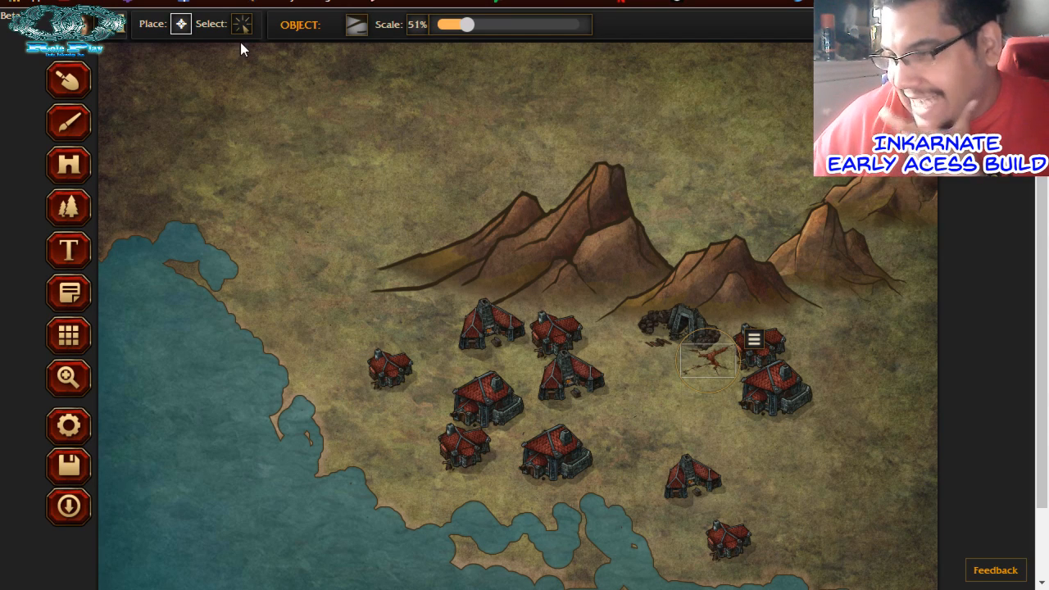
# Place two Dwarven-Farm-01-01 objects at 51% scale side by side in the southeast of the mainland
pyautogui.click(355, 40)
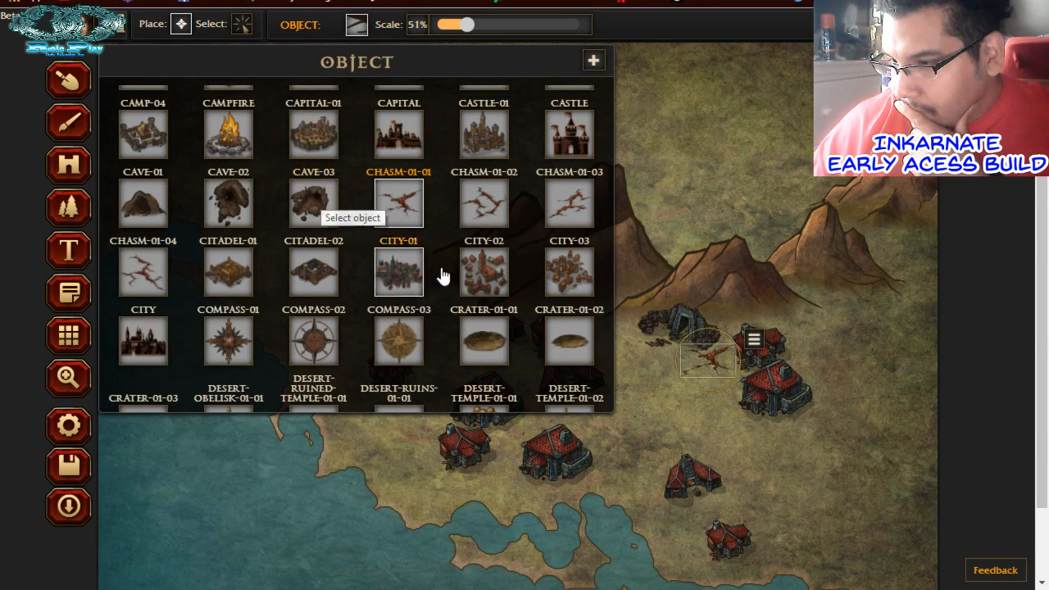
pyautogui.scroll(-1, 463, 291)
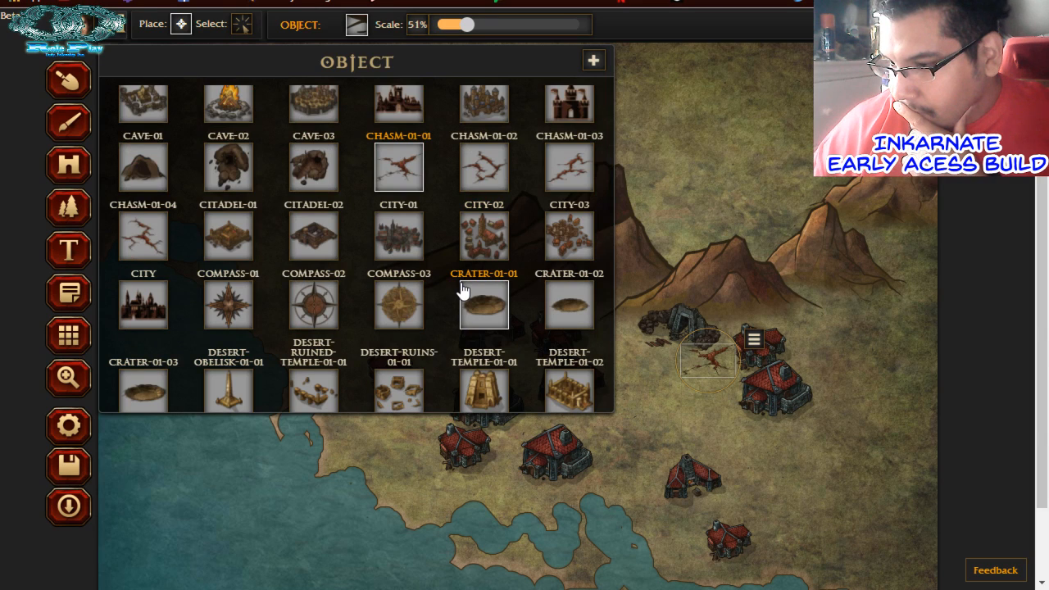
pyautogui.scroll(-3, 463, 291)
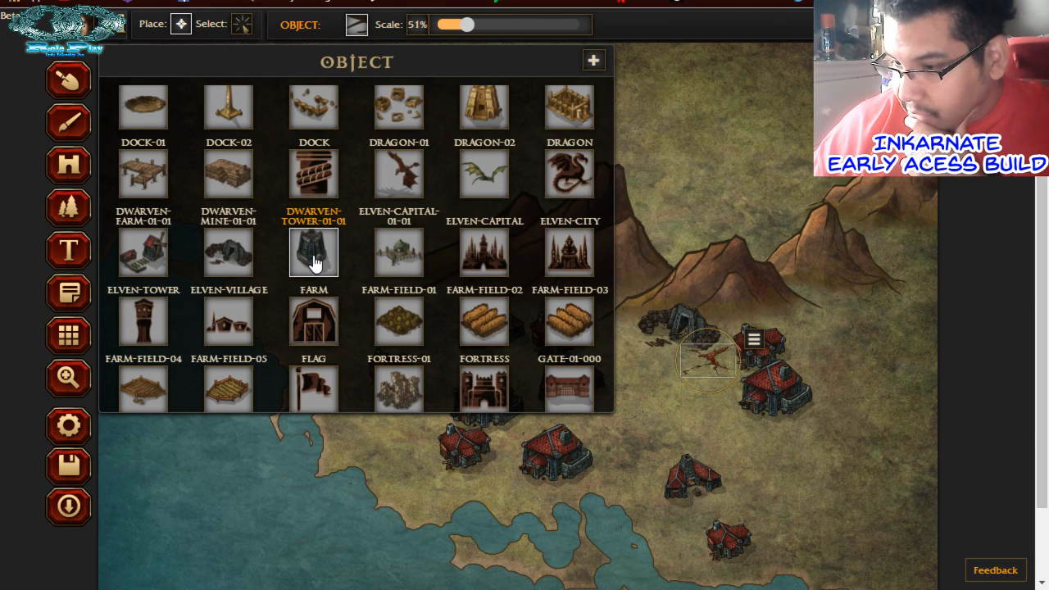
pyautogui.click(146, 254)
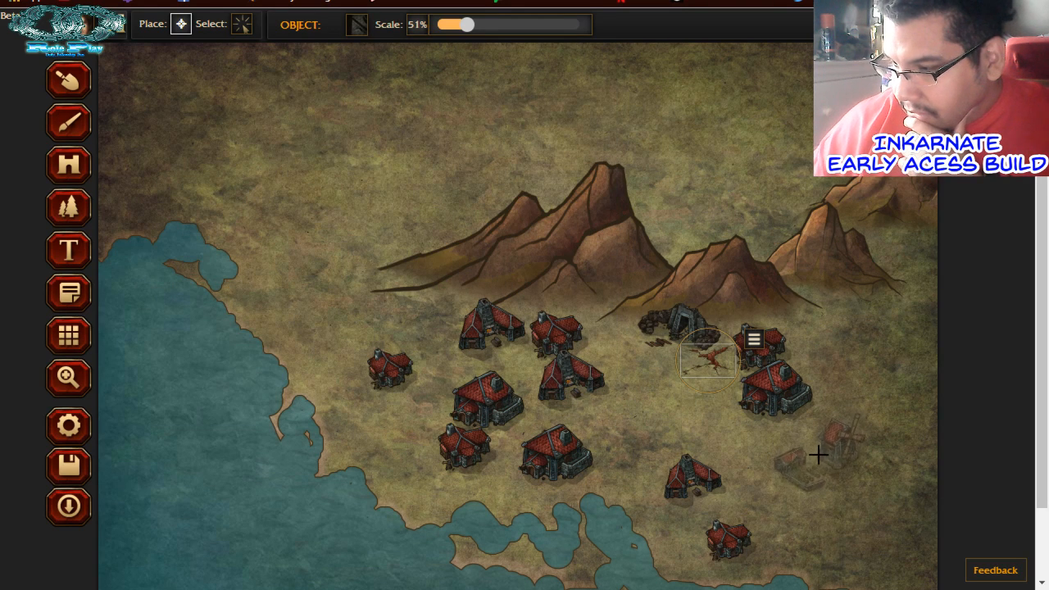
pyautogui.click(813, 465)
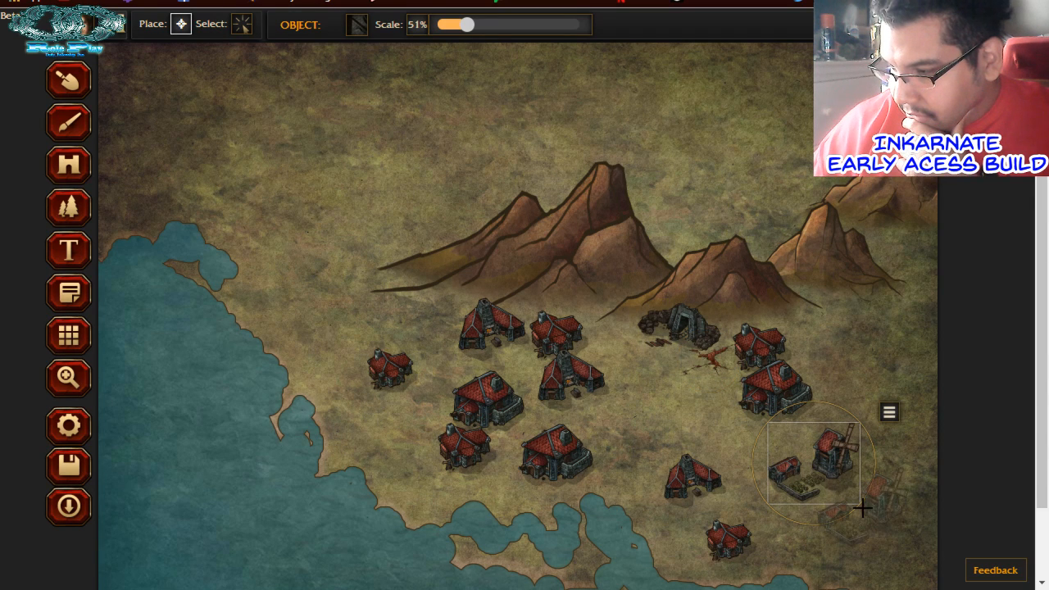
pyautogui.click(863, 508)
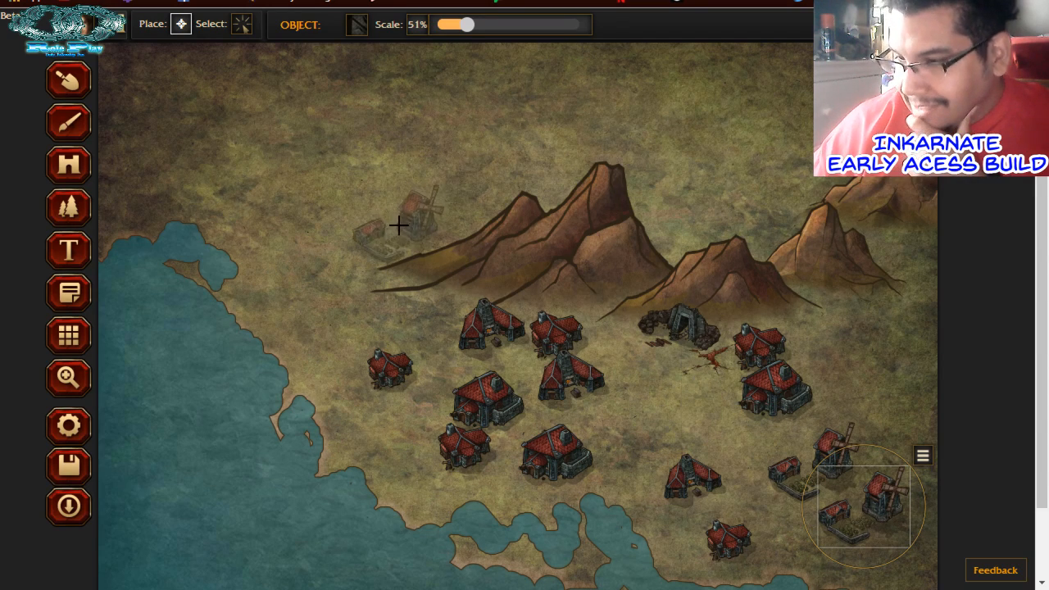
# Place two Dock-02 objects at 51% scale along the southwestern shoreline, south of the village
pyautogui.scroll(-1, 398, 227)
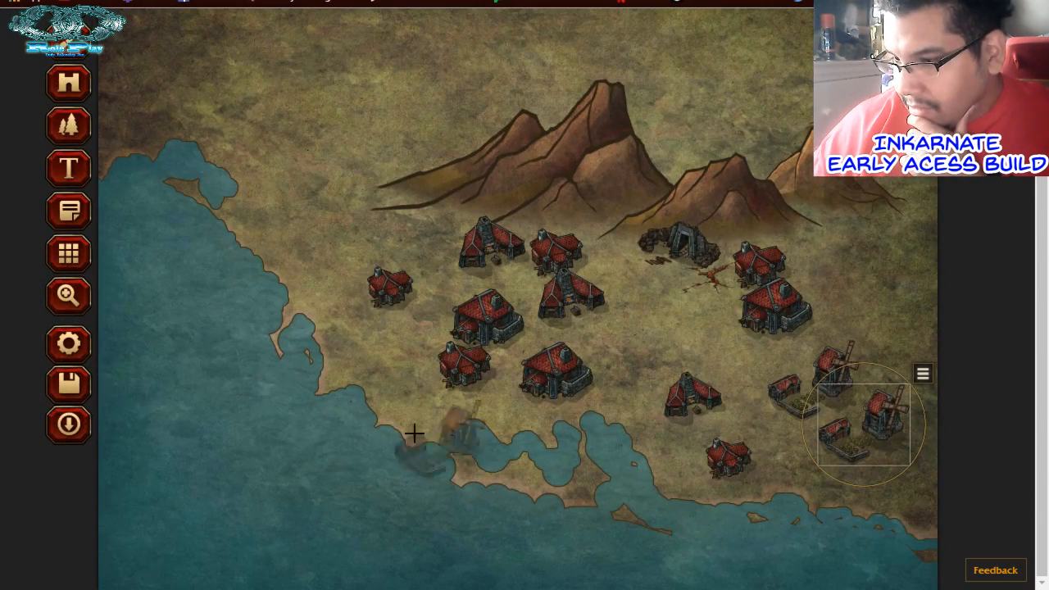
pyautogui.scroll(1, 320, 235)
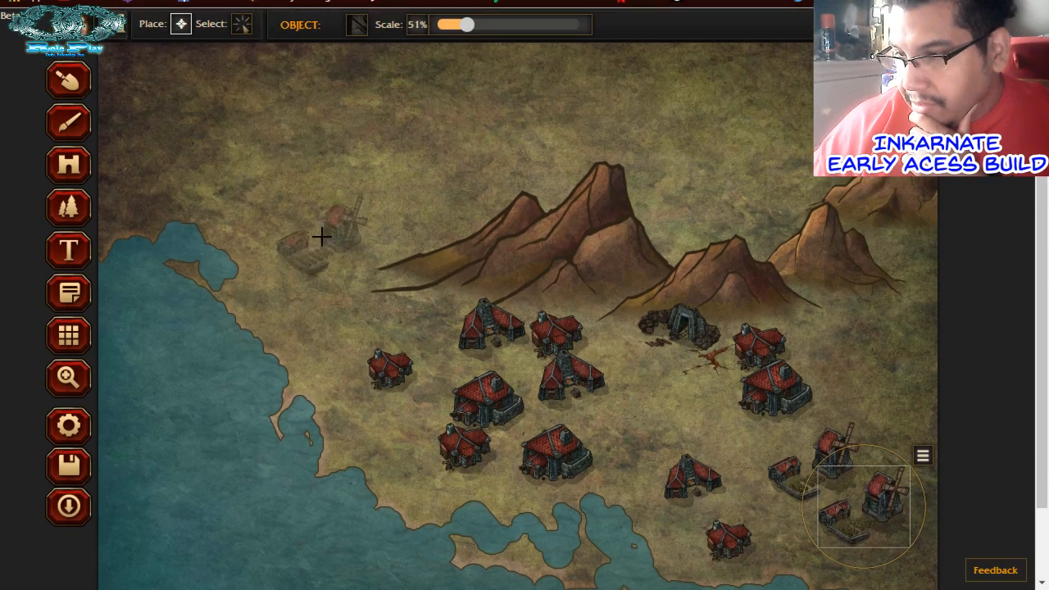
pyautogui.click(356, 25)
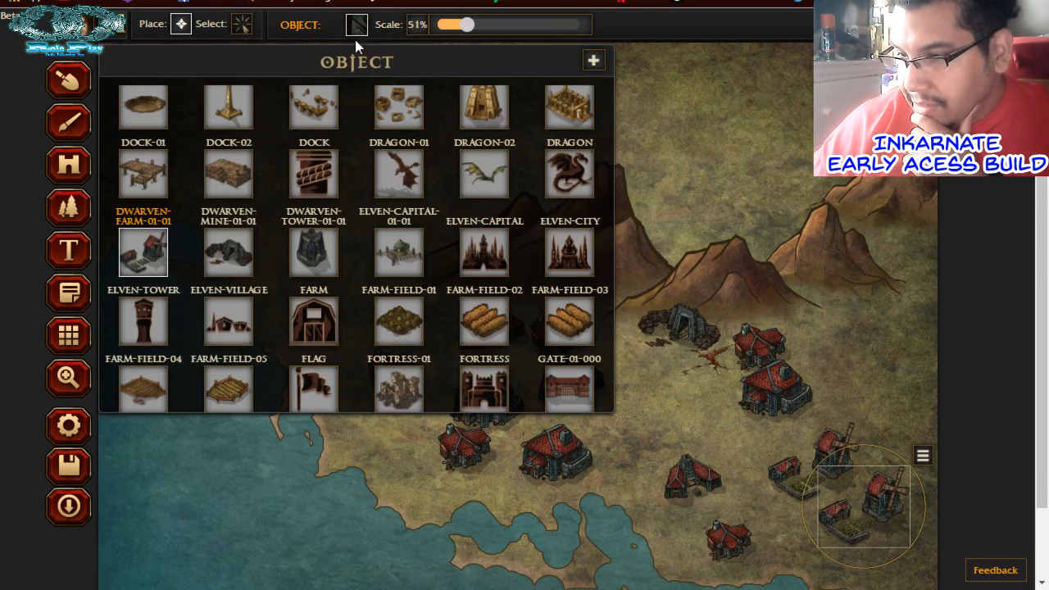
pyautogui.click(232, 205)
pyautogui.scroll(-1, 352, 432)
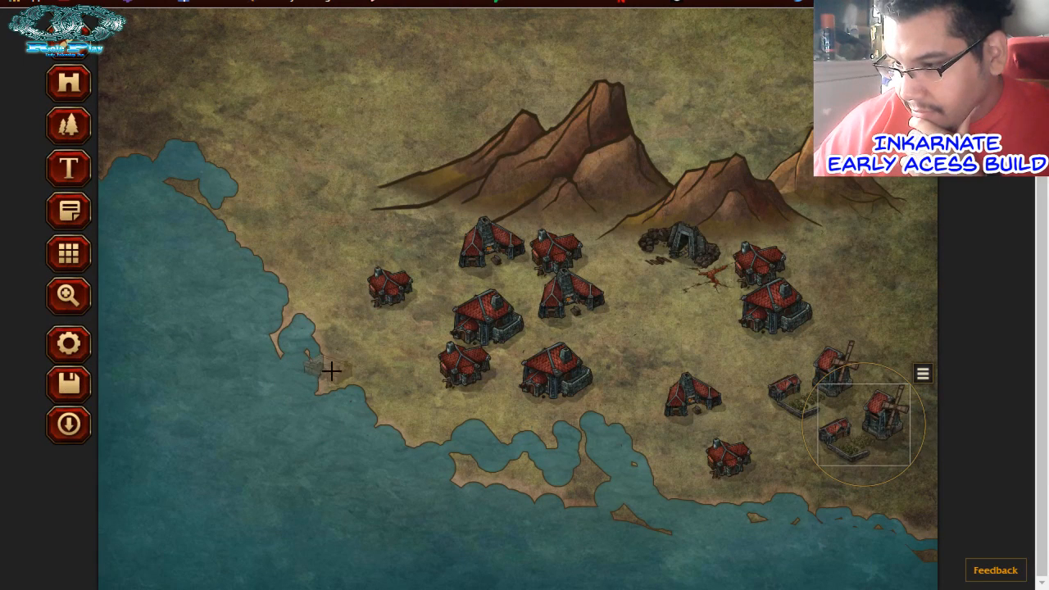
pyautogui.click(360, 385)
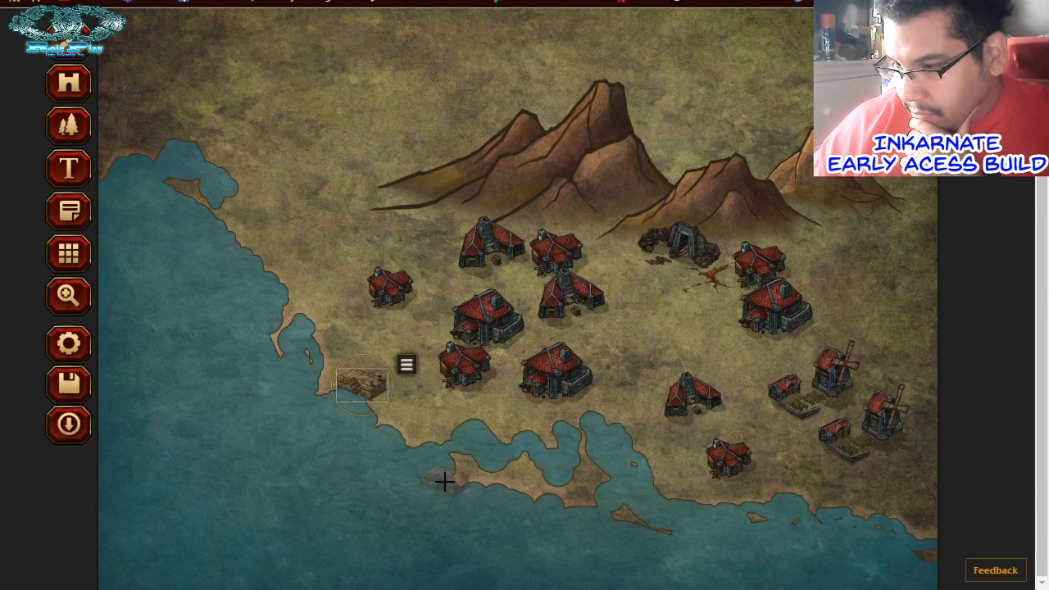
pyautogui.click(430, 431)
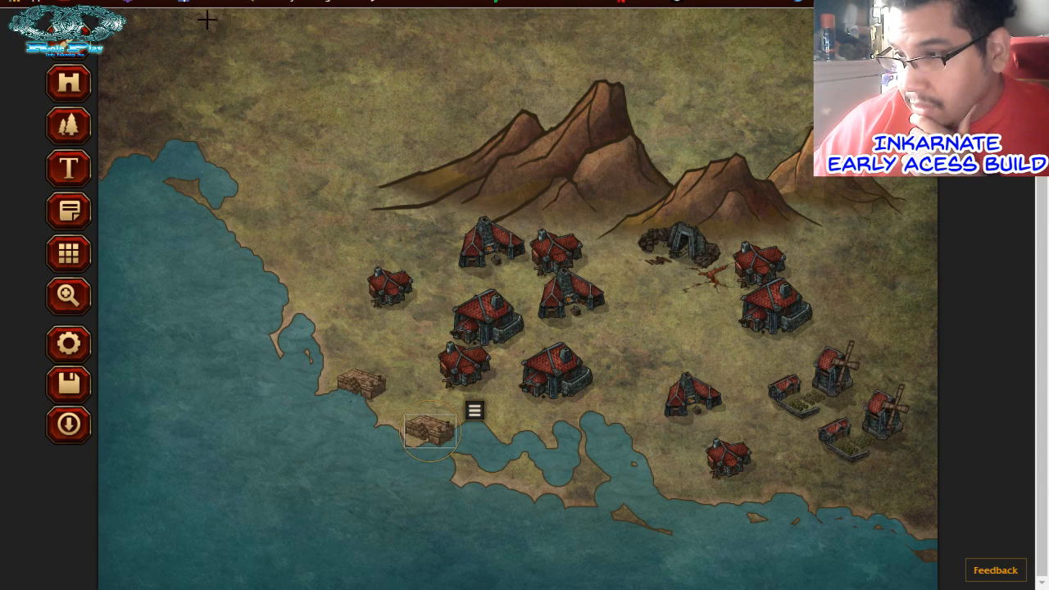
# Place three Dock-01 objects at 51% scale along the shoreline, two beside the western Dock-02 and one beside the other, and deselect them
pyautogui.scroll(1, 284, 162)
pyautogui.click(351, 29)
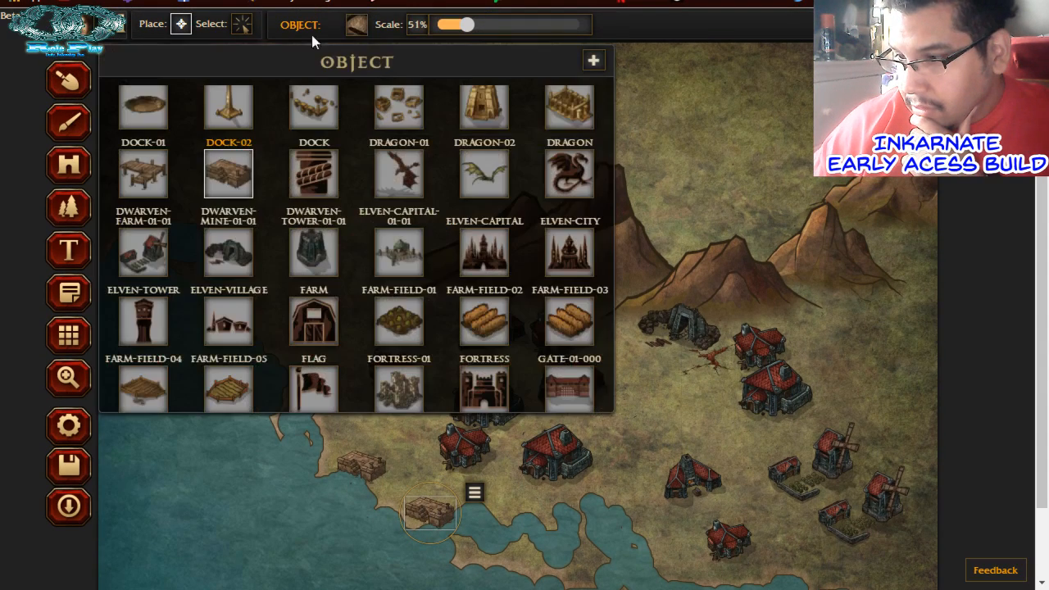
pyautogui.click(164, 197)
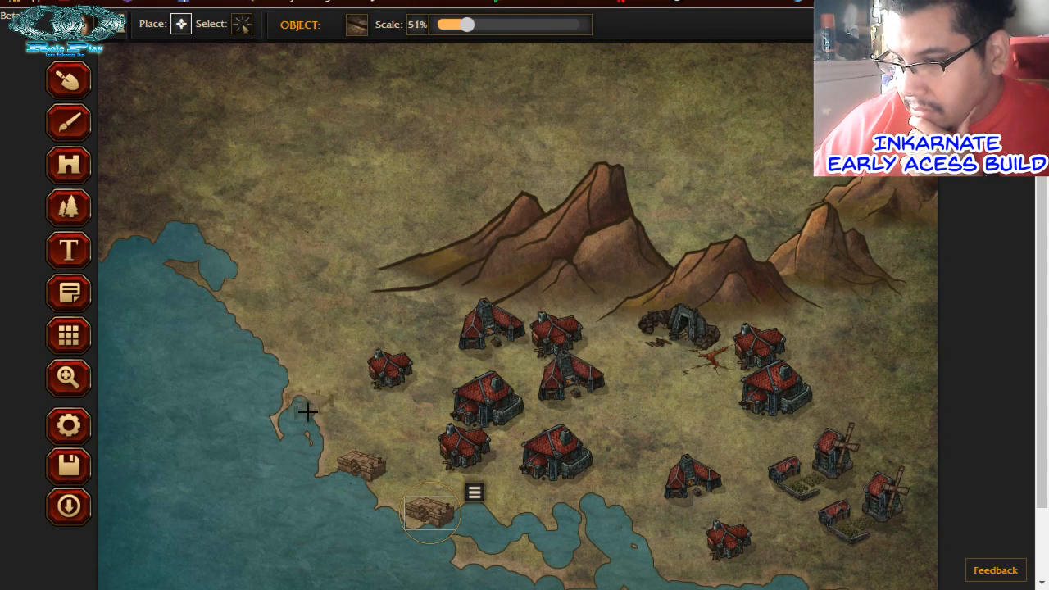
pyautogui.click(314, 461)
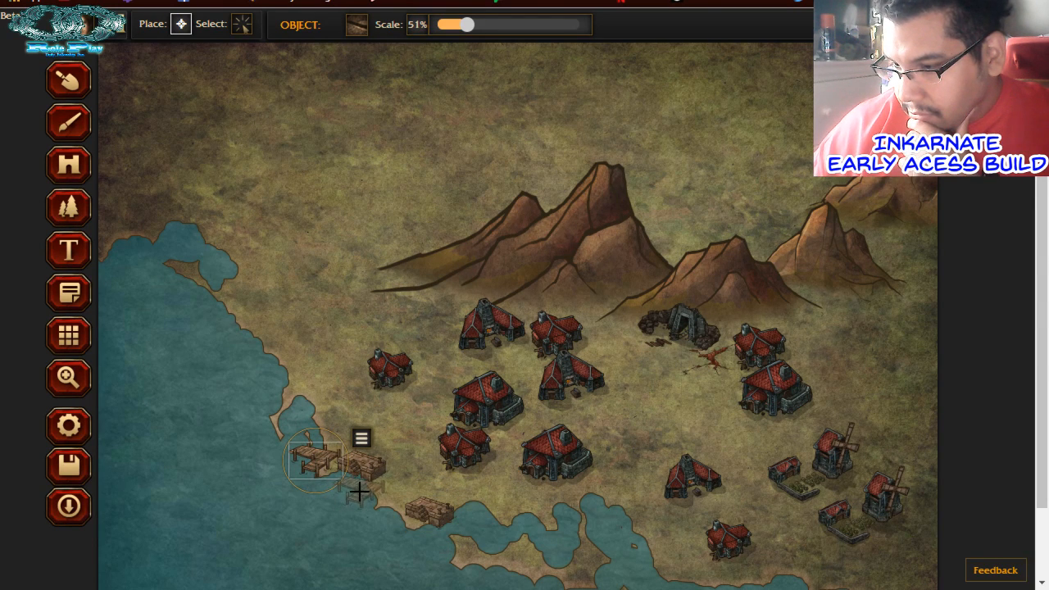
pyautogui.click(355, 488)
pyautogui.moveTo(355, 487); pyautogui.dragTo(323, 479)
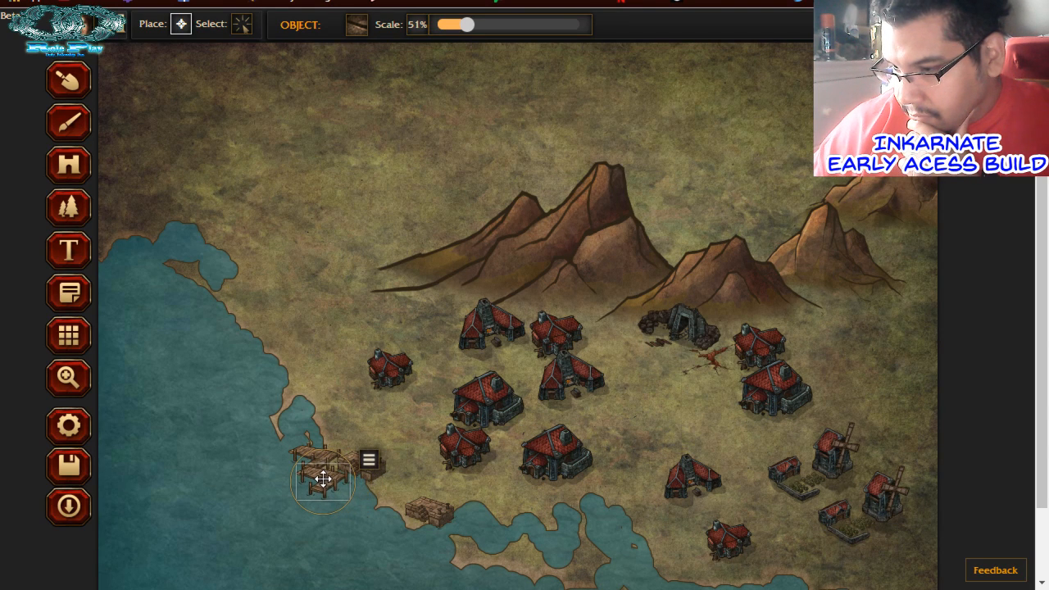
pyautogui.click(373, 505)
pyautogui.scroll(-1, 355, 531)
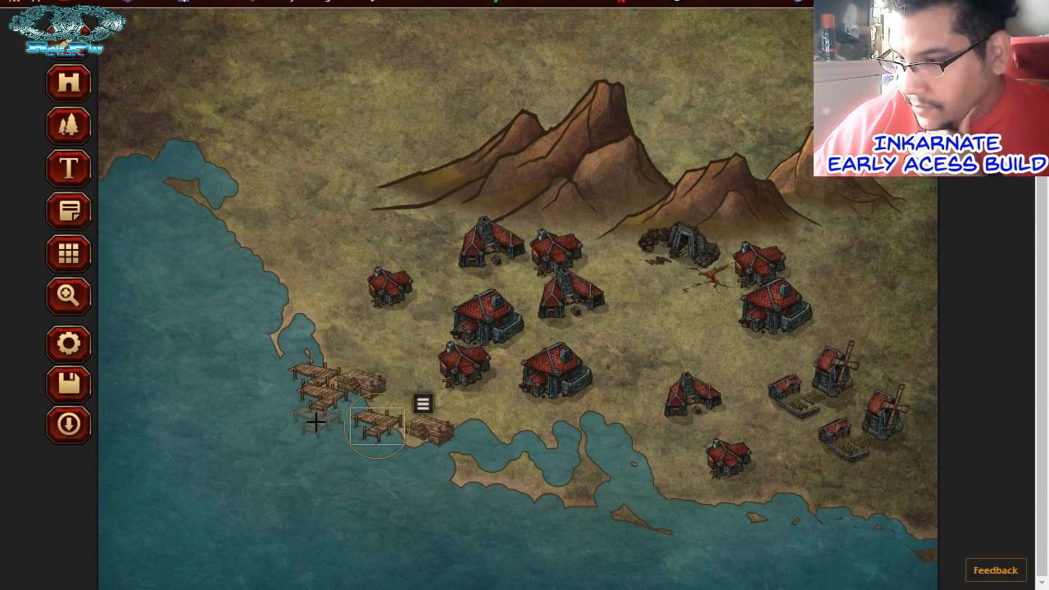
pyautogui.scroll(1, 312, 419)
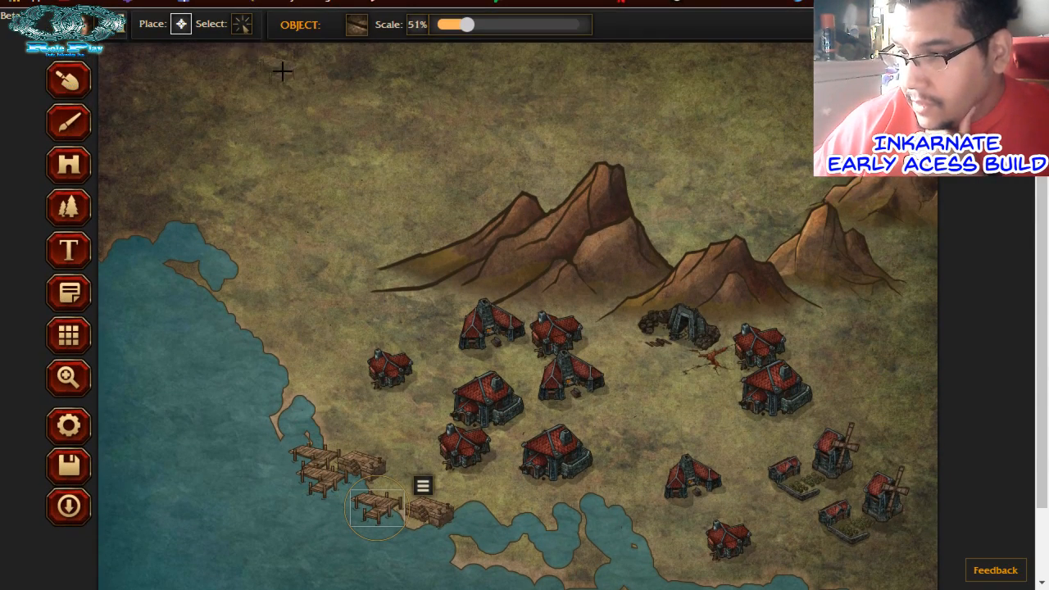
pyautogui.click(242, 25)
pyautogui.click(181, 24)
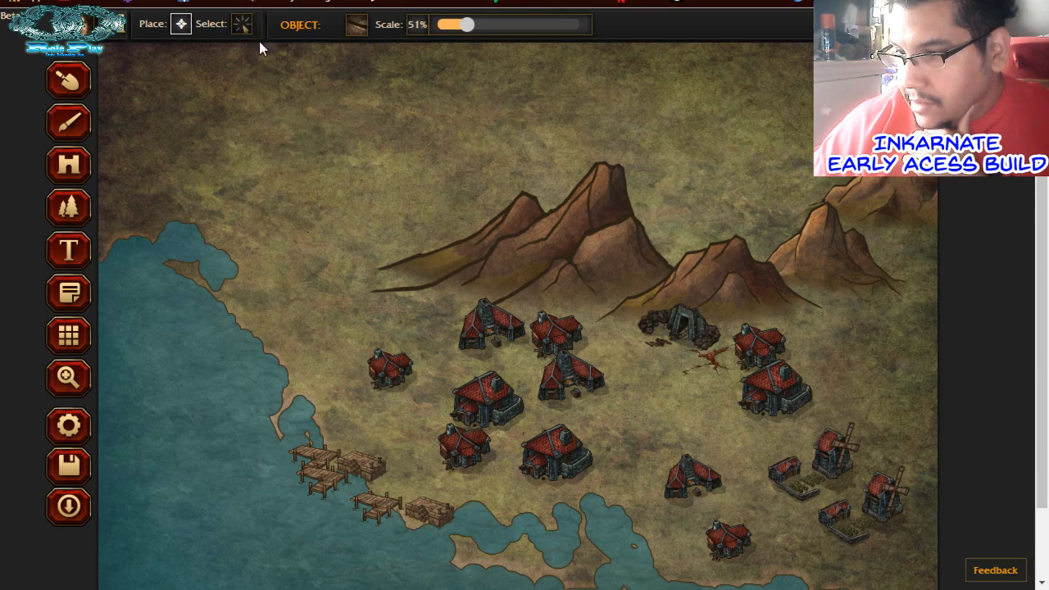
# Place a Dwarven-Tower-01-01 object at 87% scale between the village houses and the mine
pyautogui.click(356, 25)
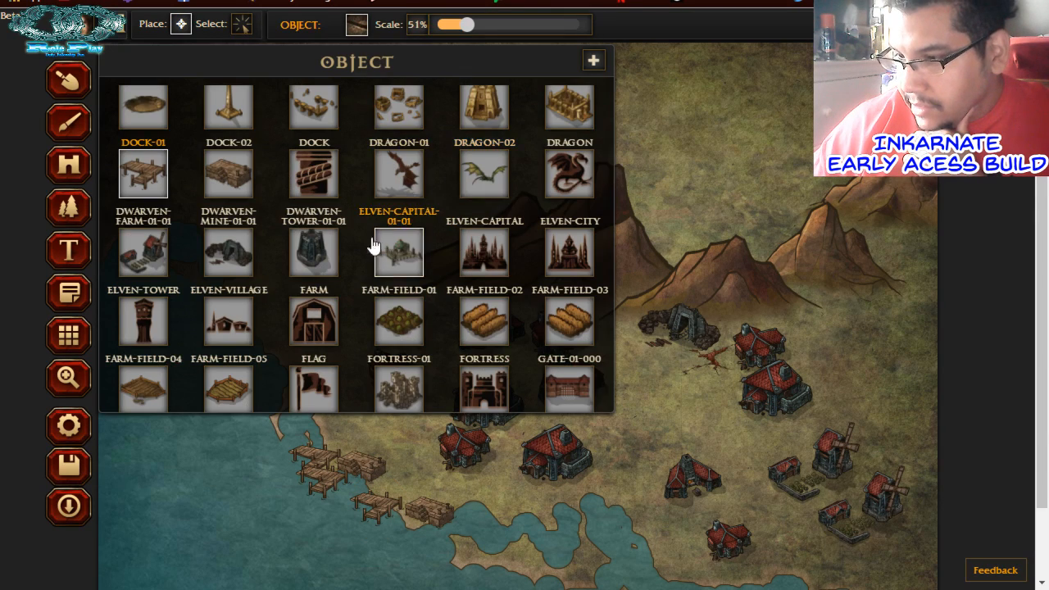
pyautogui.click(388, 205)
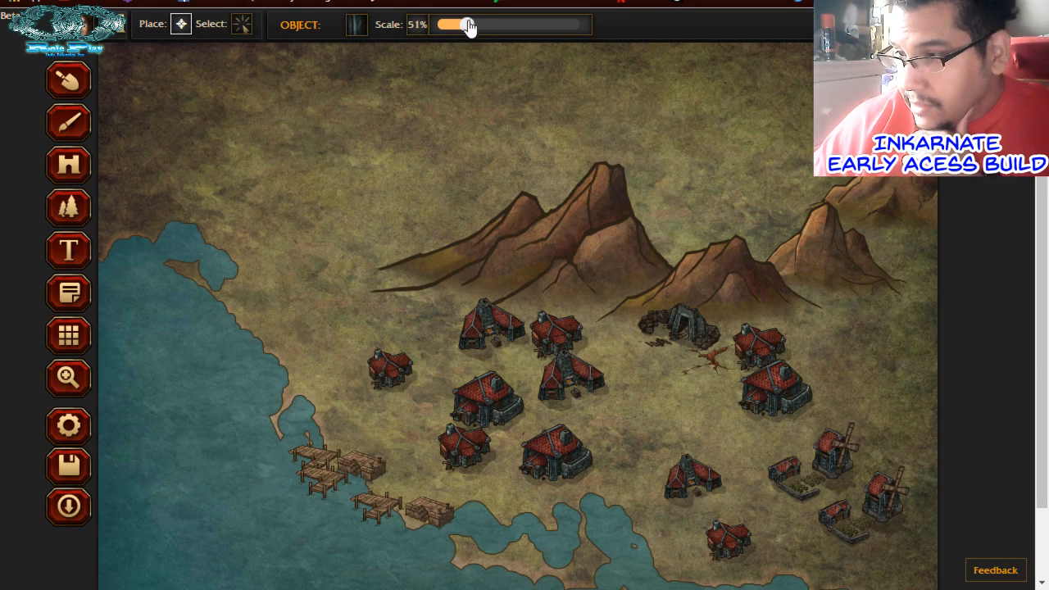
pyautogui.moveTo(468, 25); pyautogui.dragTo(478, 25)
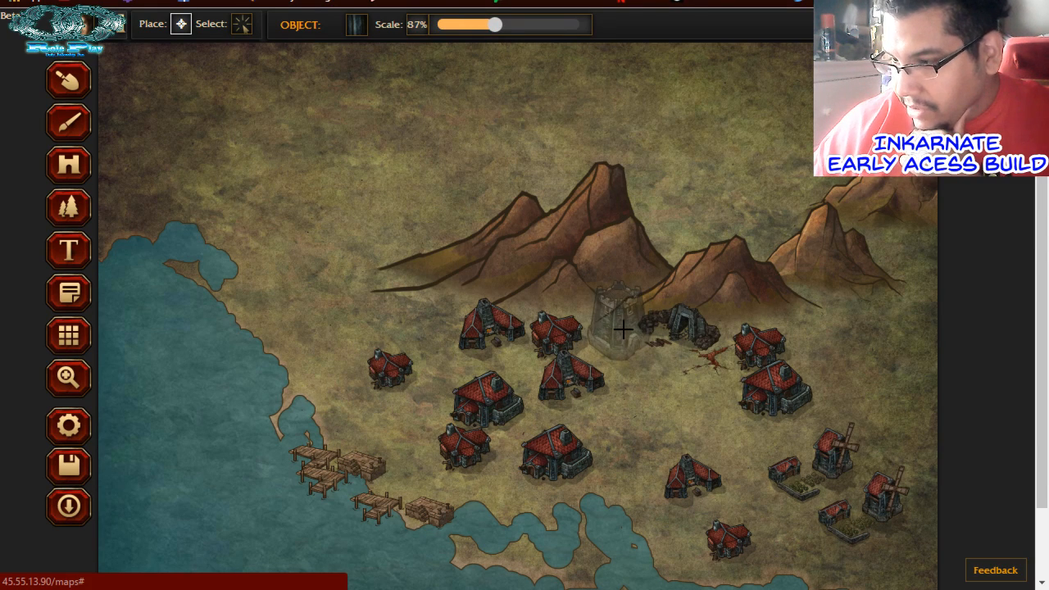
pyautogui.click(616, 322)
pyautogui.click(617, 321)
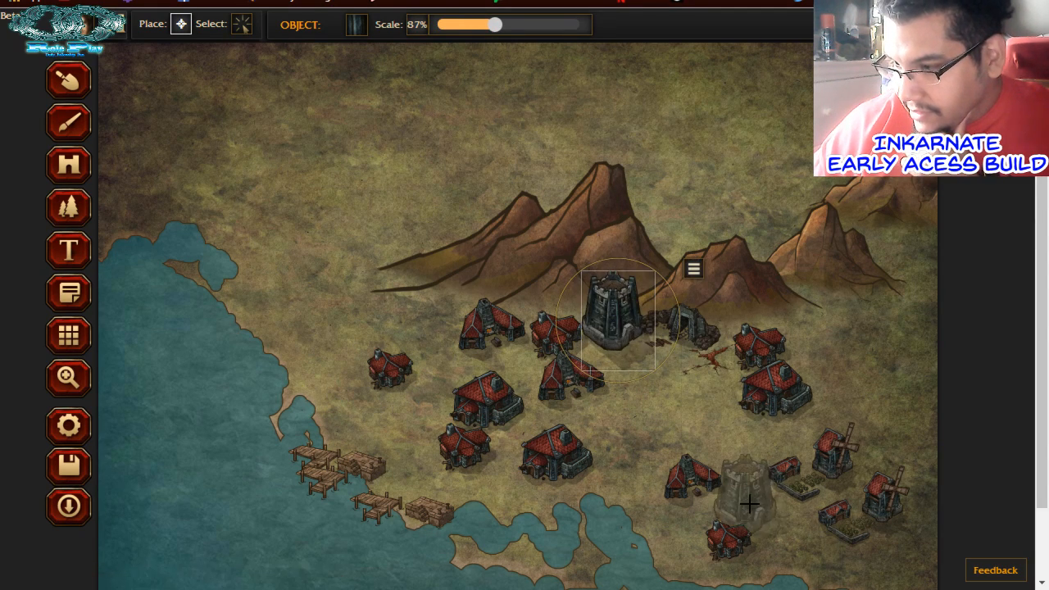
# Reduce the selected tower's scale to 83% and place a Hay-02 object at that scale just northwest of the farms
pyautogui.click(356, 27)
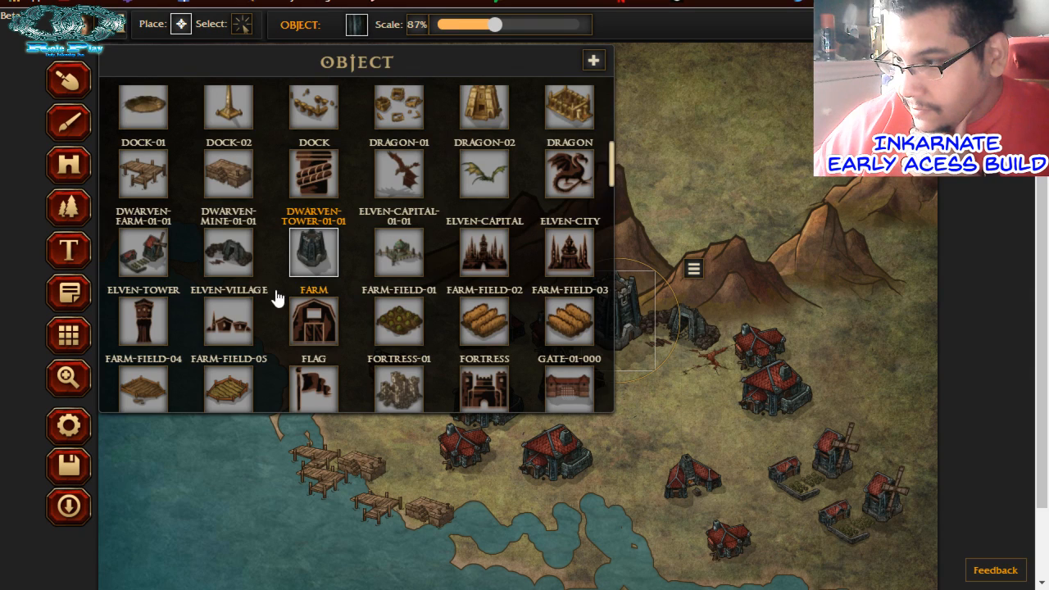
pyautogui.scroll(1, 273, 302)
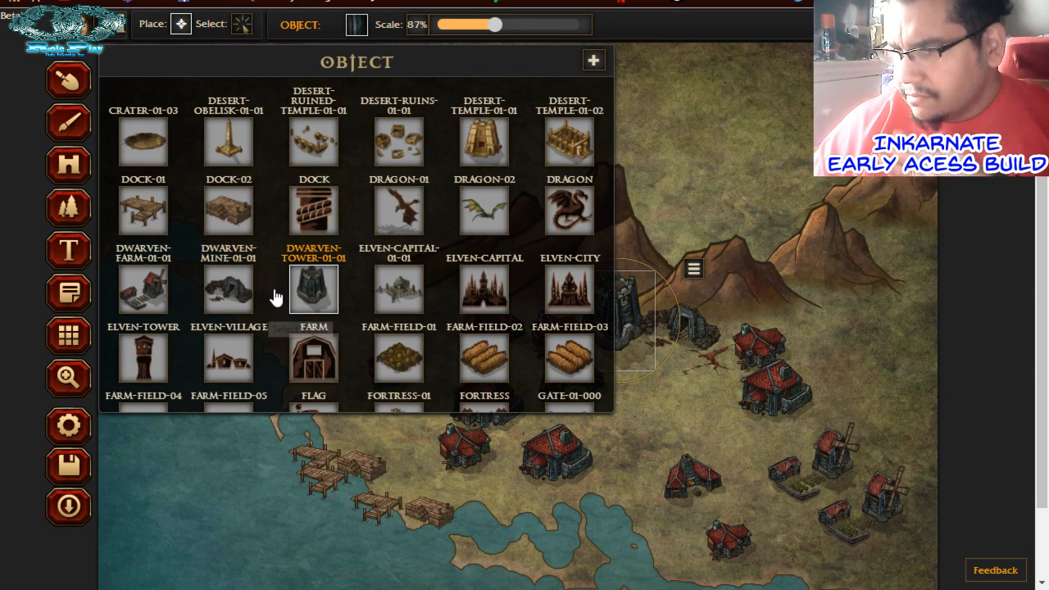
pyautogui.scroll(-3, 291, 301)
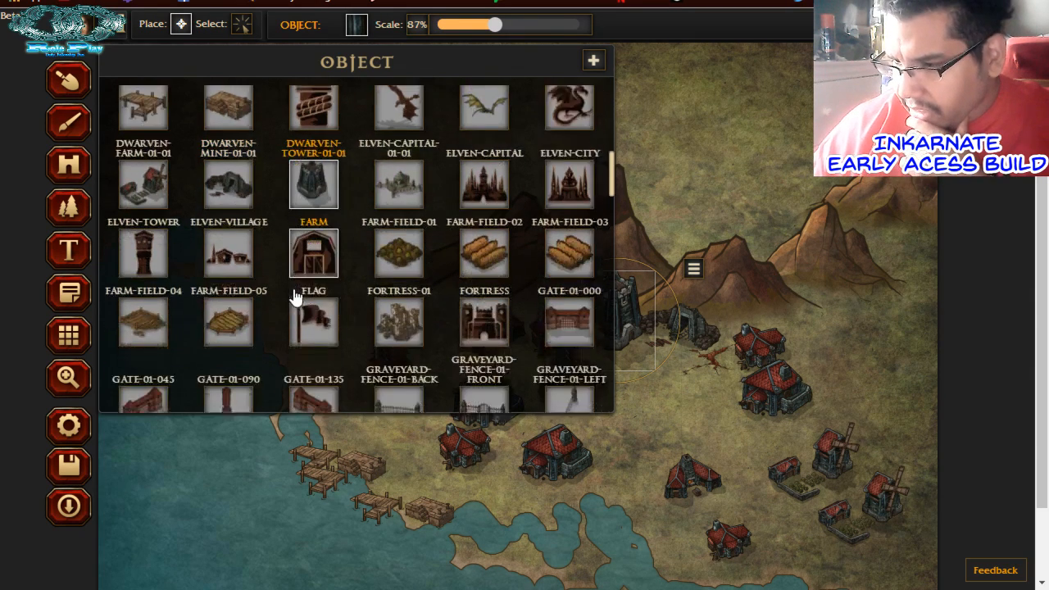
pyautogui.scroll(-2, 297, 297)
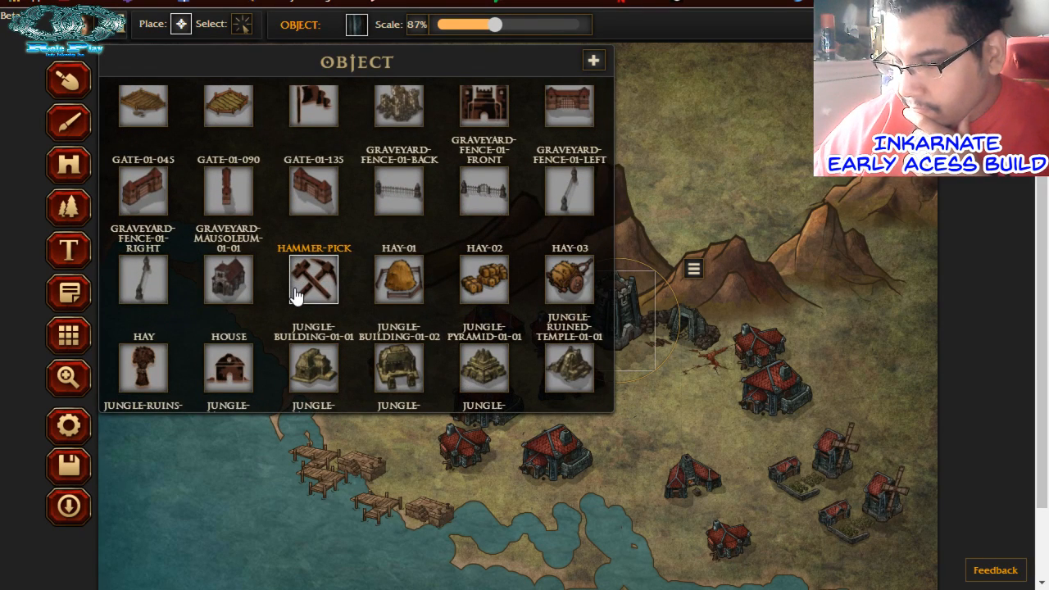
pyautogui.scroll(1, 296, 297)
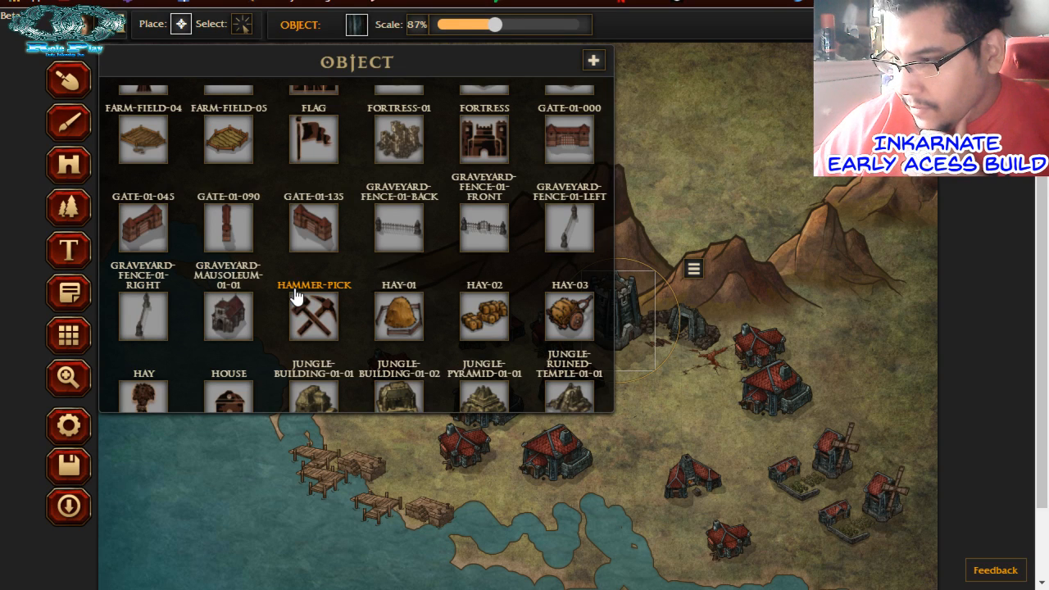
pyautogui.click(489, 330)
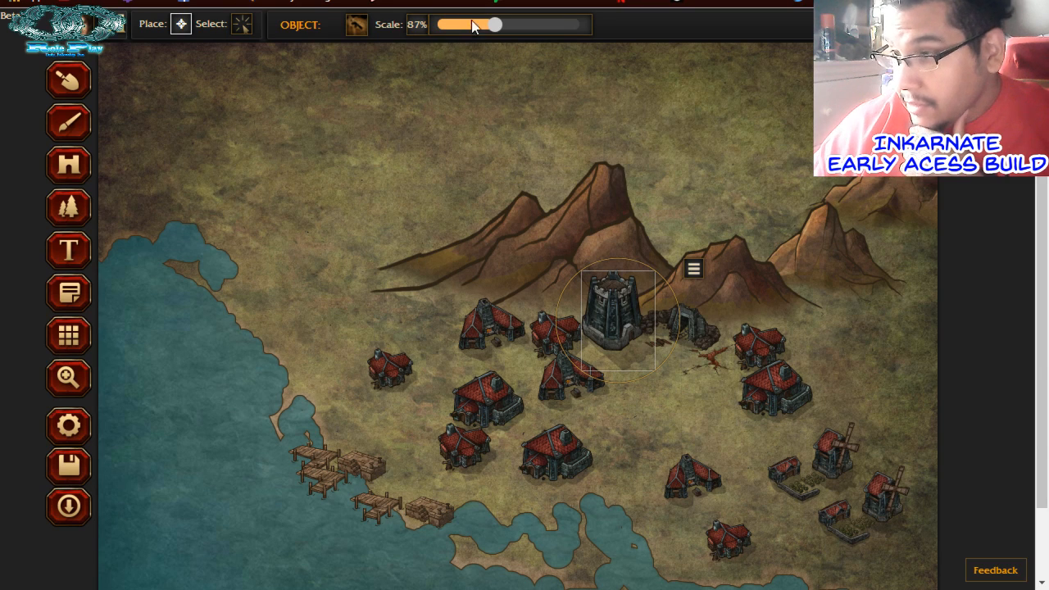
pyautogui.moveTo(496, 25)
pyautogui.mouseDown()
pyautogui.moveTo(459, 27)
pyautogui.moveTo(491, 31)
pyautogui.mouseUp()
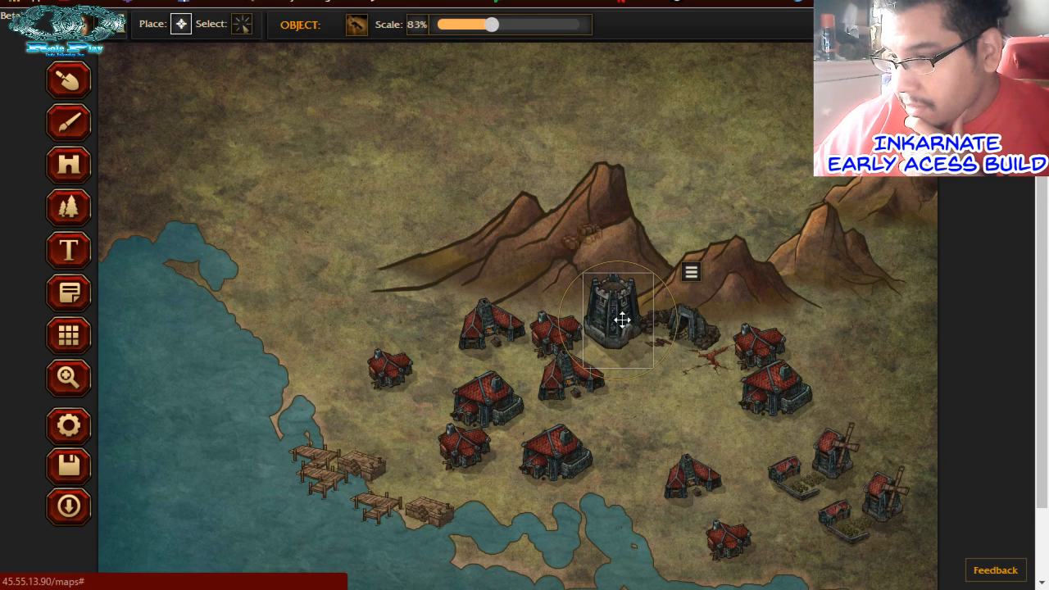
pyautogui.click(743, 467)
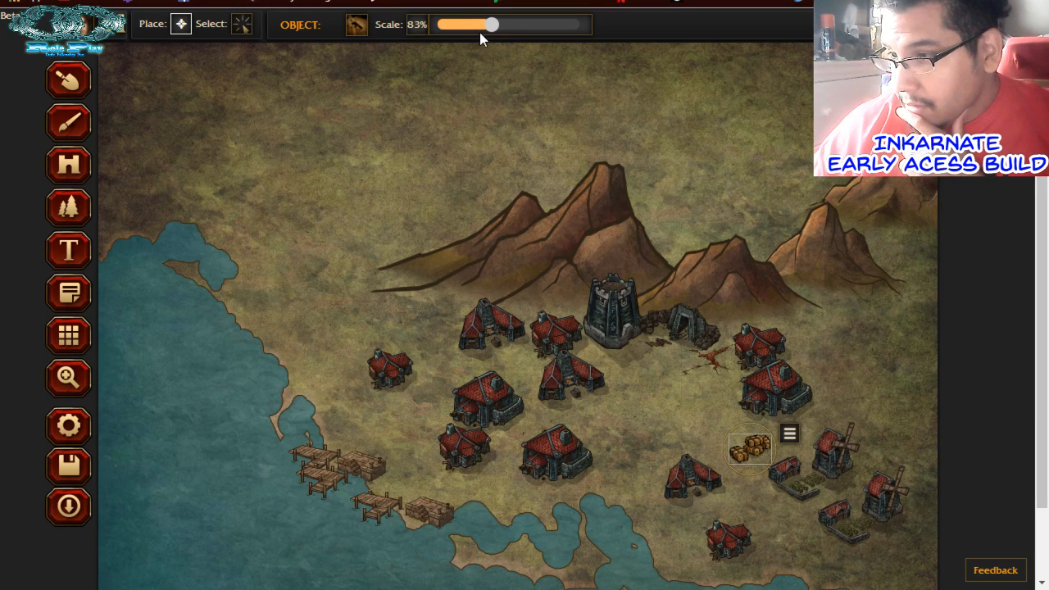
# Scale the hay to 52%, move it beside the western farm, and place a second Hay-02 at the southern edge of the other farm
pyautogui.moveTo(483, 29); pyautogui.dragTo(467, 29)
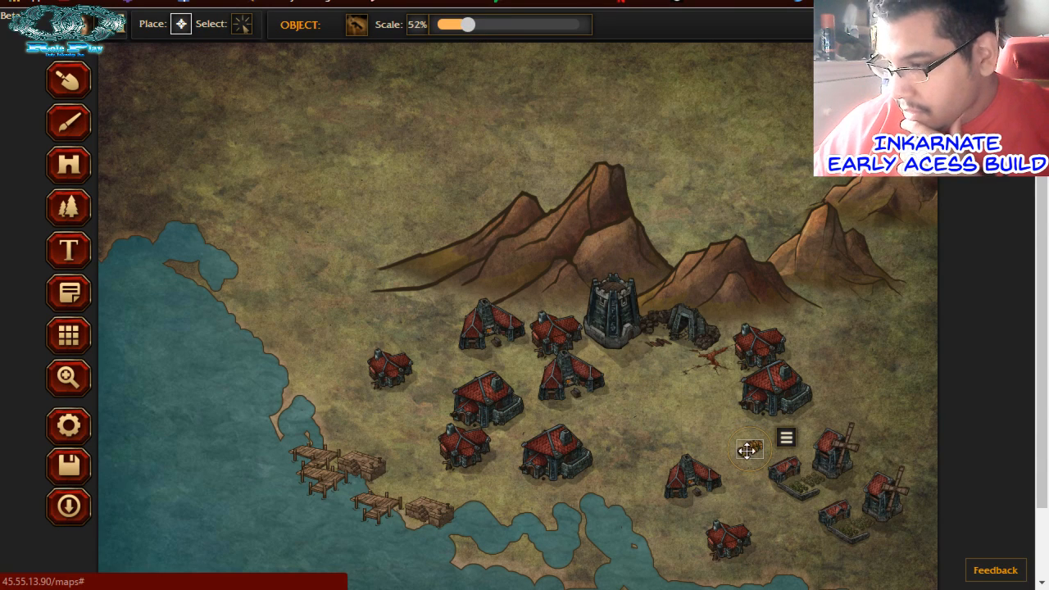
pyautogui.moveTo(749, 447); pyautogui.dragTo(773, 493)
pyautogui.click(783, 517)
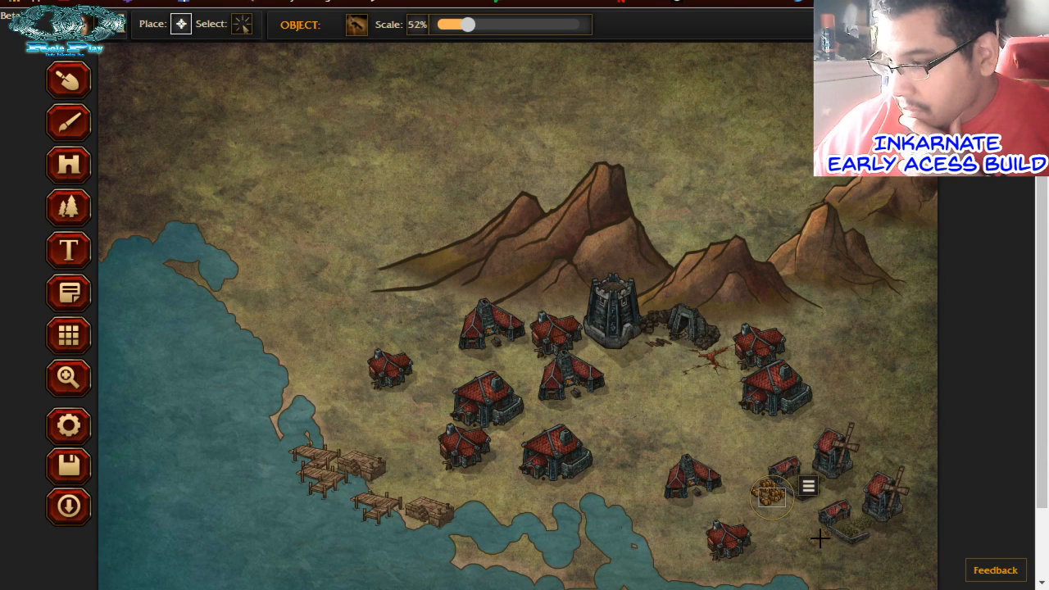
pyautogui.click(856, 549)
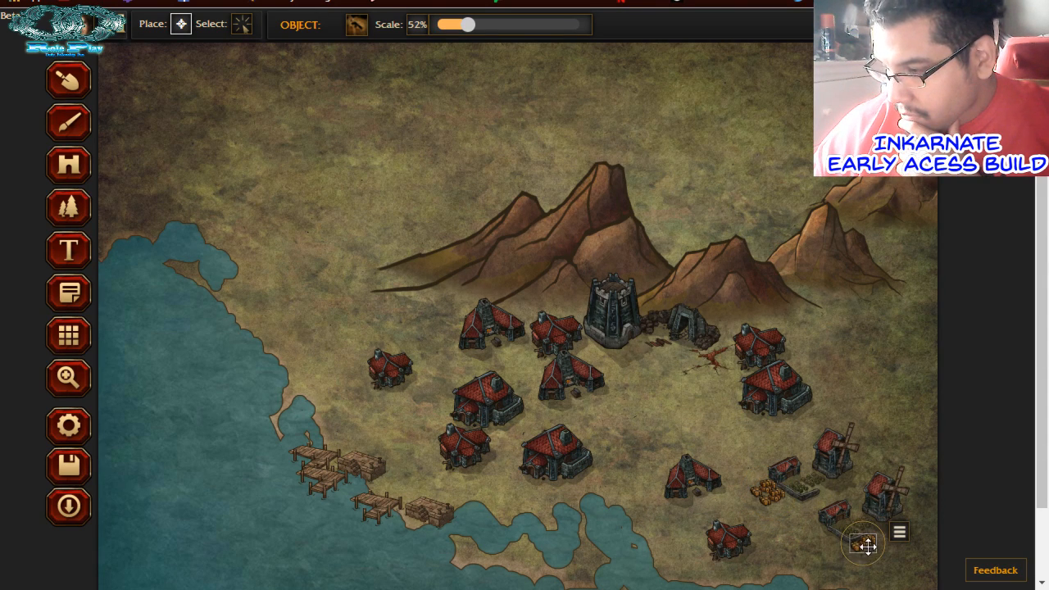
# Place a Hay-01 object at 52% scale behind each farm and shift the second one beside the eastern farm's building
pyautogui.click(360, 26)
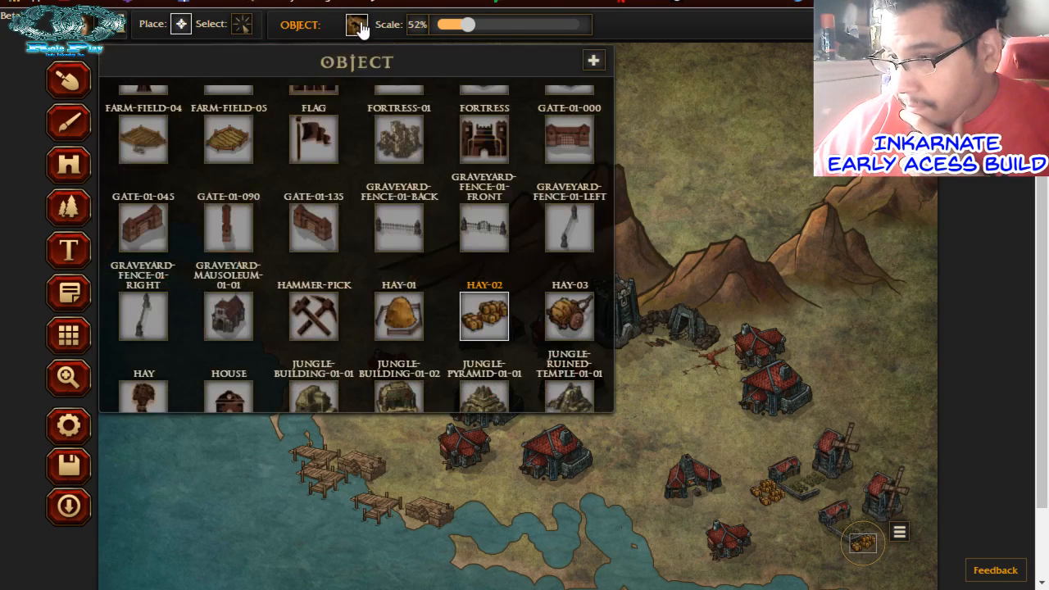
pyautogui.click(400, 316)
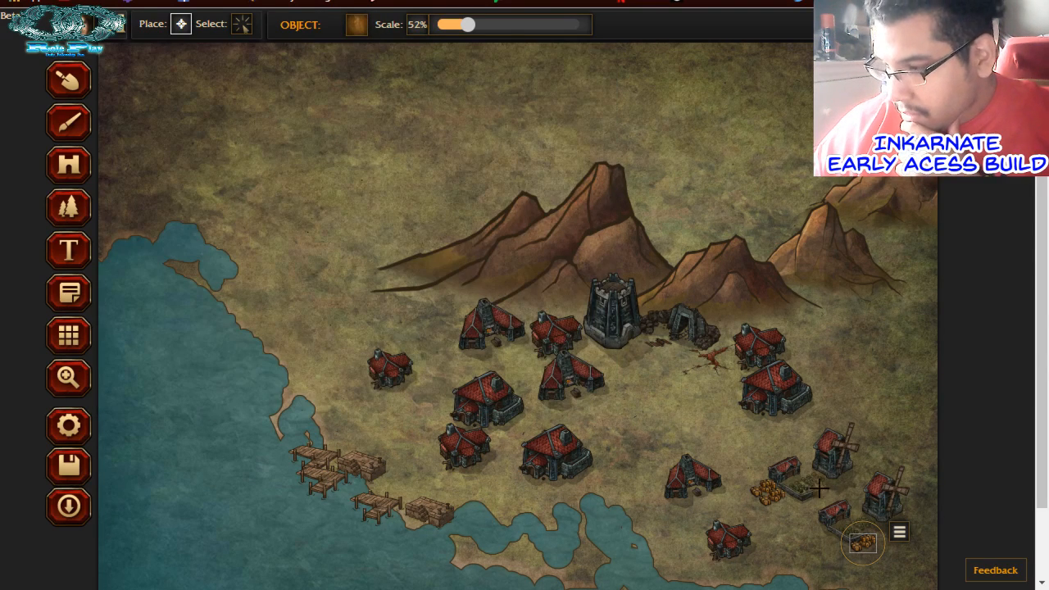
pyautogui.click(770, 465)
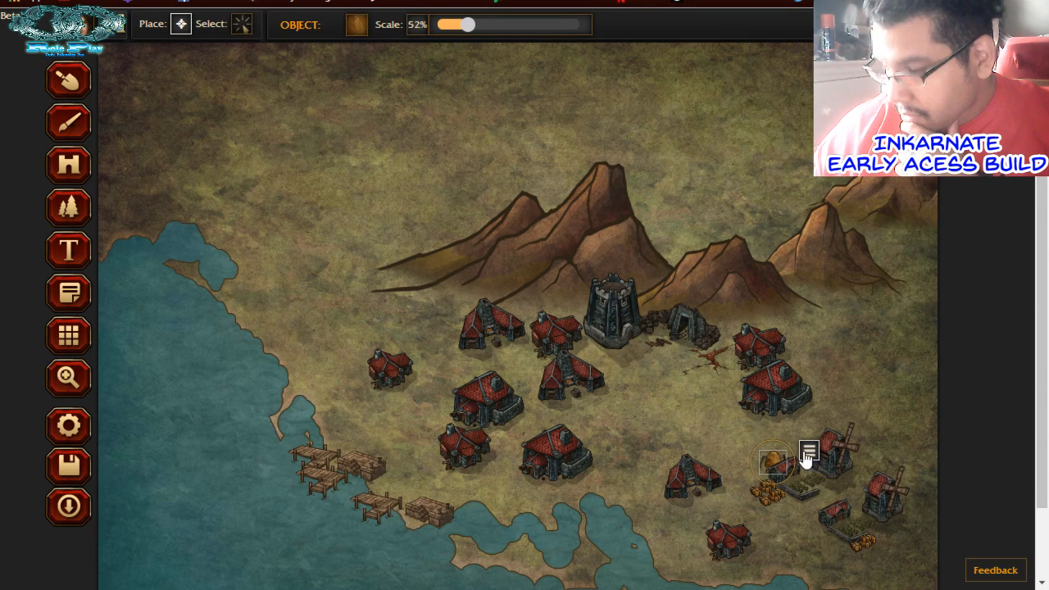
pyautogui.click(863, 498)
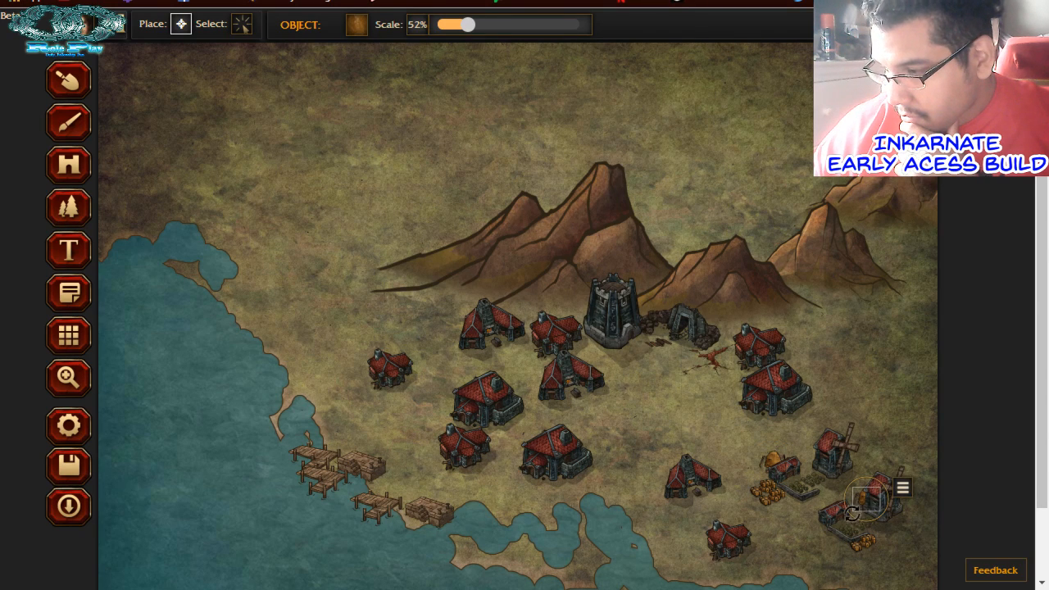
pyautogui.click(836, 511)
pyautogui.moveTo(836, 511); pyautogui.dragTo(853, 506)
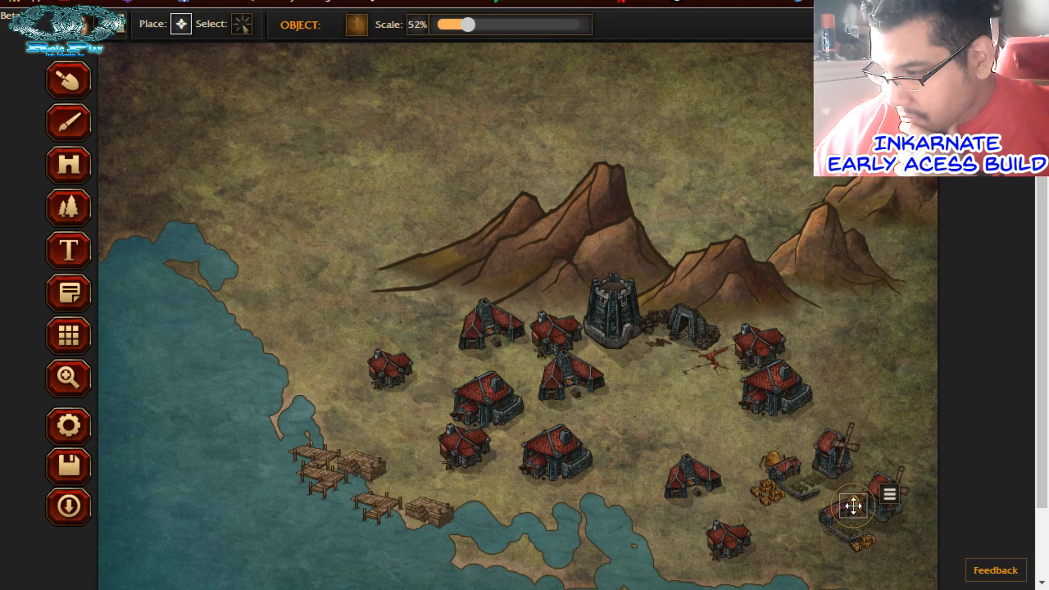
# Push the second haystack to the back and to the front again, and move it east of the northern windmill
pyautogui.click(897, 505)
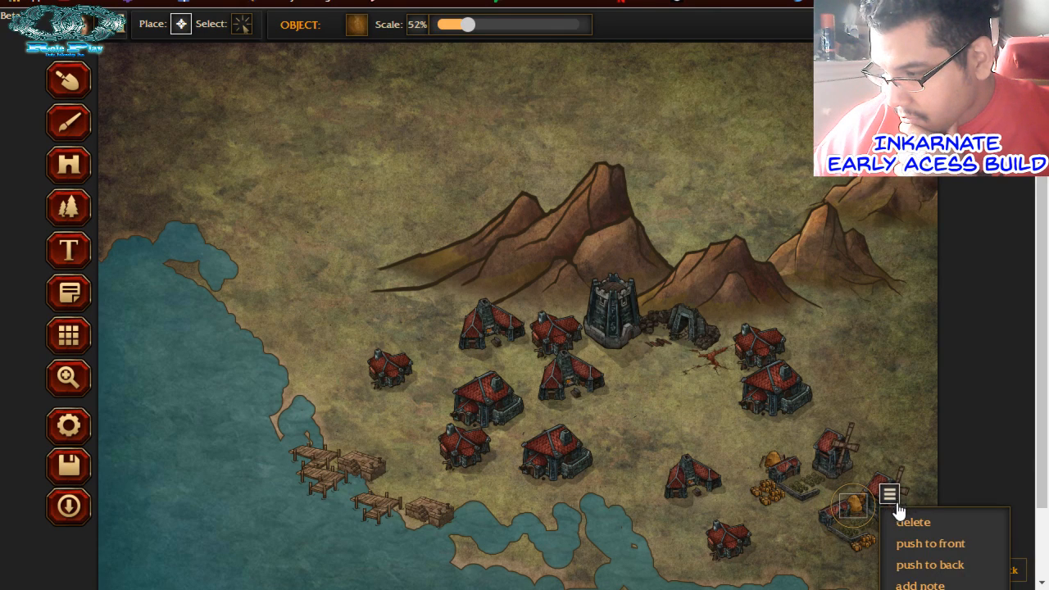
pyautogui.click(923, 564)
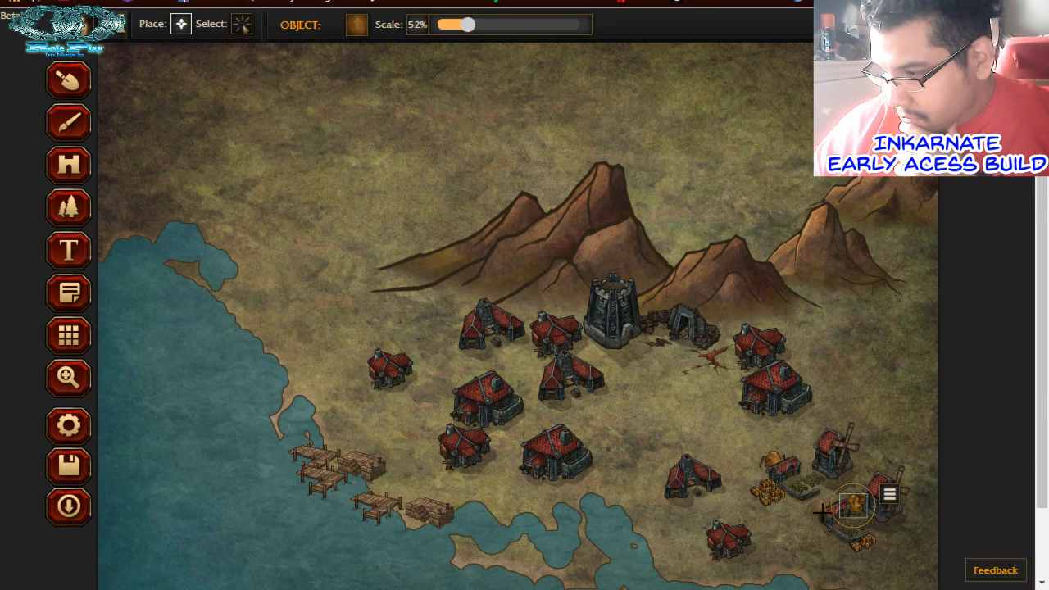
pyautogui.click(888, 498)
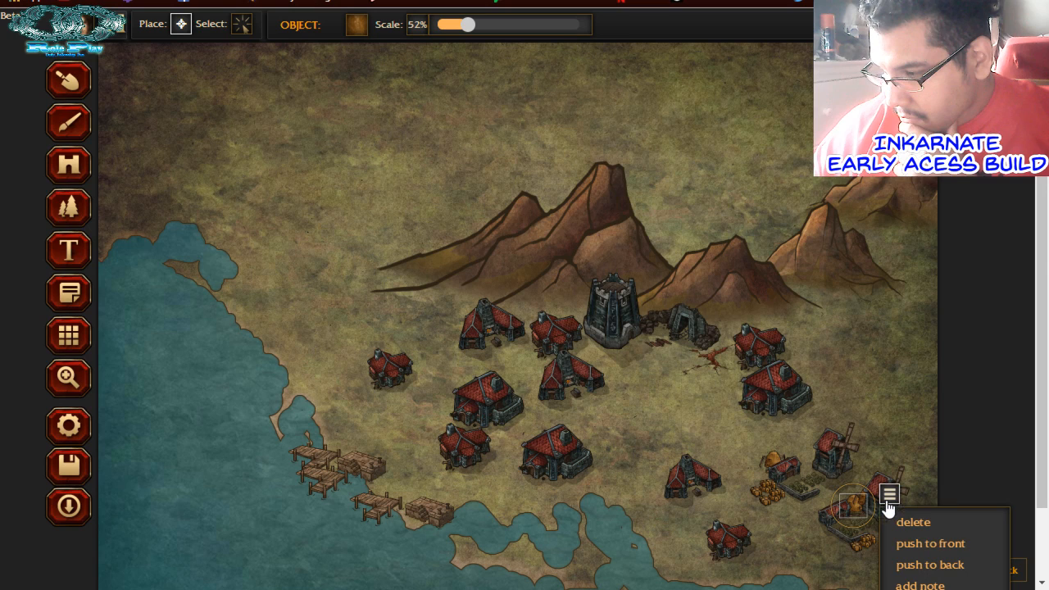
pyautogui.click(952, 545)
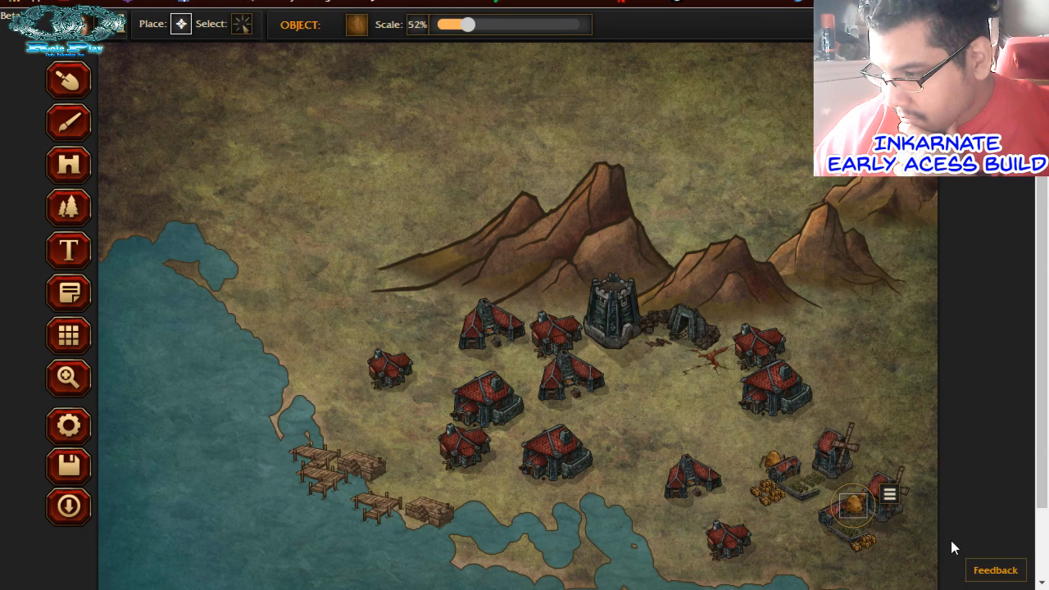
pyautogui.moveTo(855, 509); pyautogui.dragTo(890, 436)
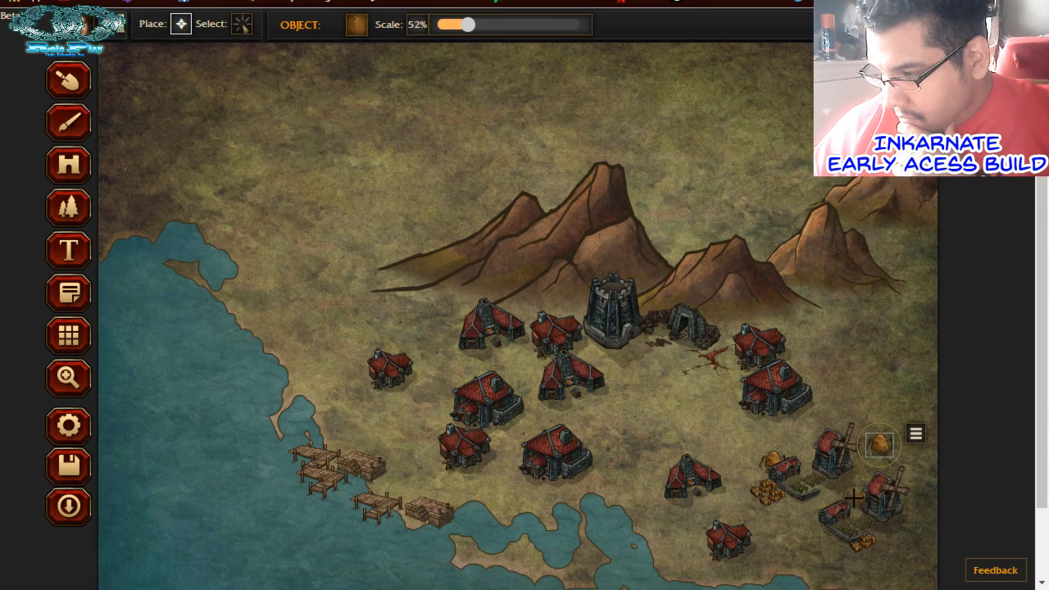
# Select the overlapping farm and windmill group, nudge it very slightly south, and deselect it
pyautogui.click(241, 24)
pyautogui.click(858, 499)
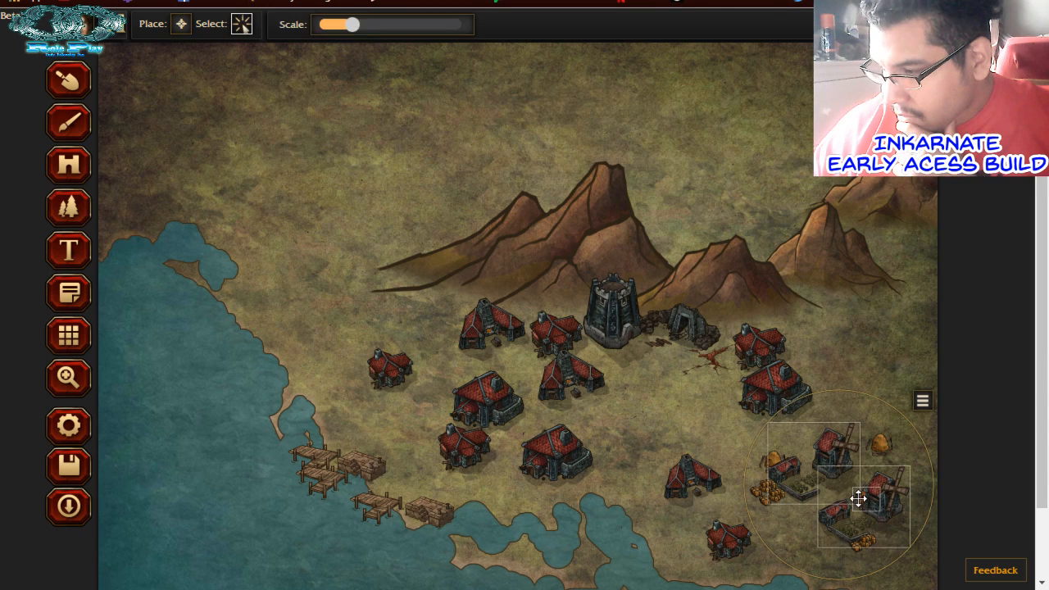
pyautogui.click(902, 447)
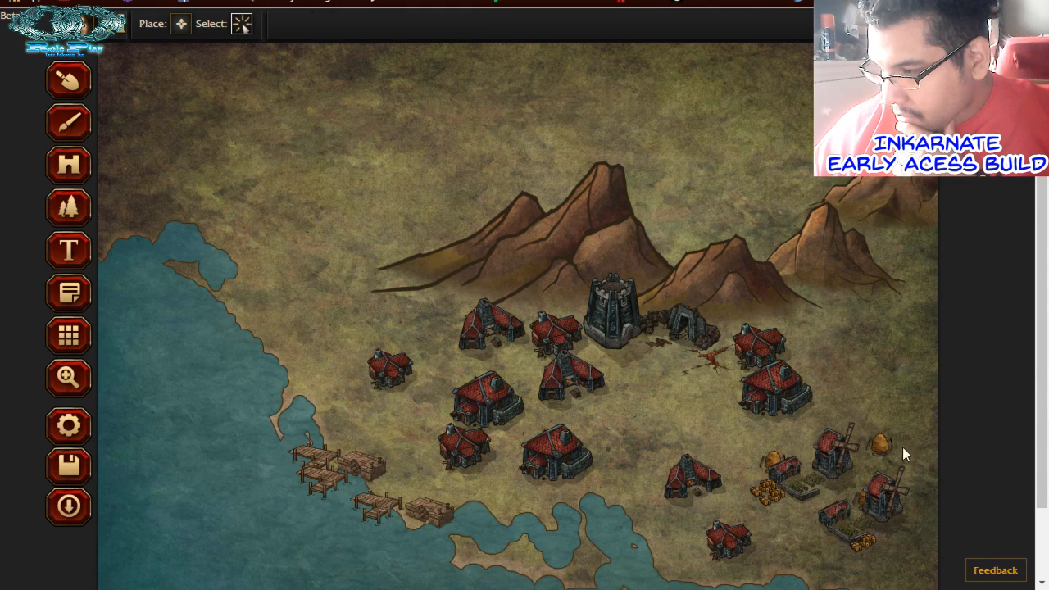
pyautogui.click(857, 496)
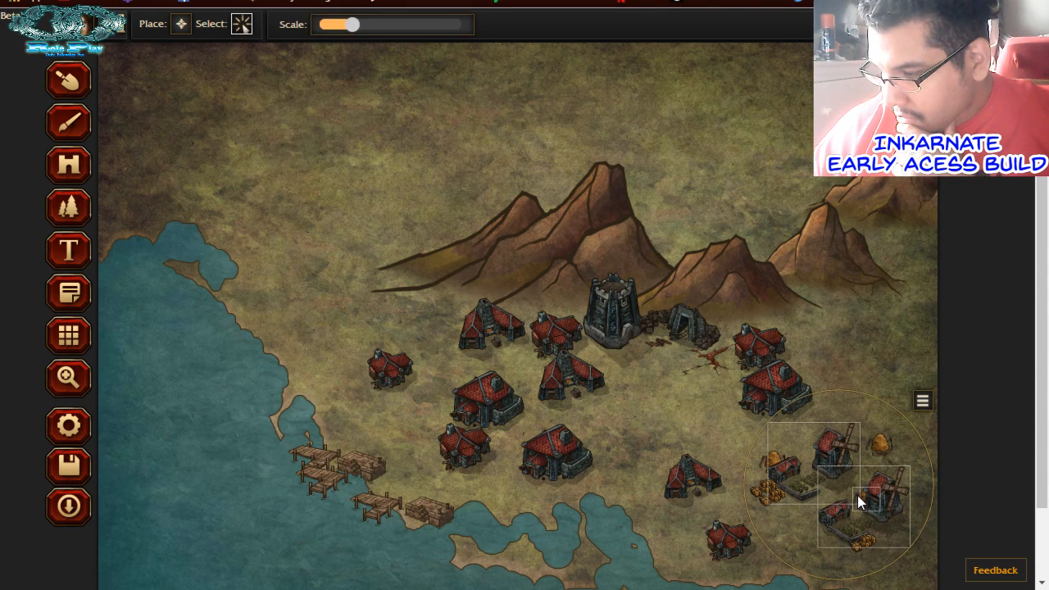
pyautogui.moveTo(864, 500); pyautogui.dragTo(861, 500)
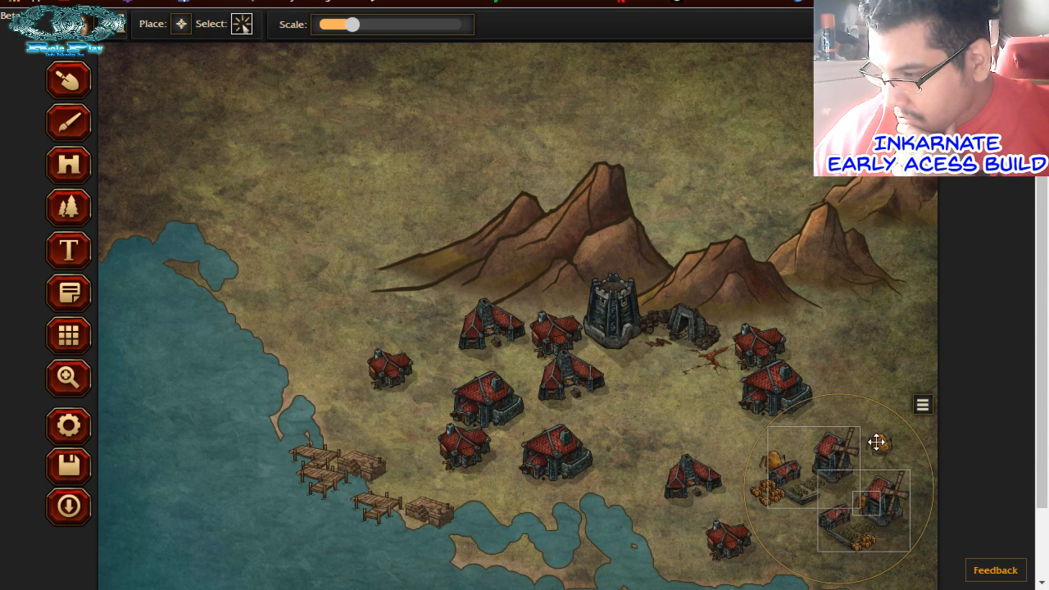
pyautogui.click(894, 329)
# Move the haystack east of the northern windmill onto the southern farm's building and push it to the back
pyautogui.click(881, 448)
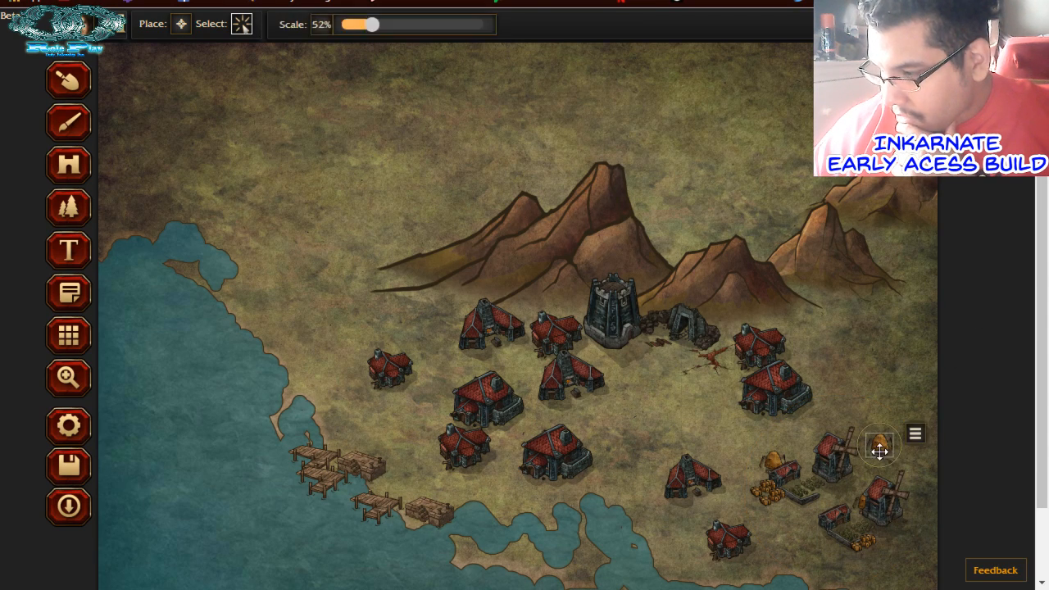
pyautogui.moveTo(879, 449); pyautogui.dragTo(824, 517)
pyautogui.click(859, 507)
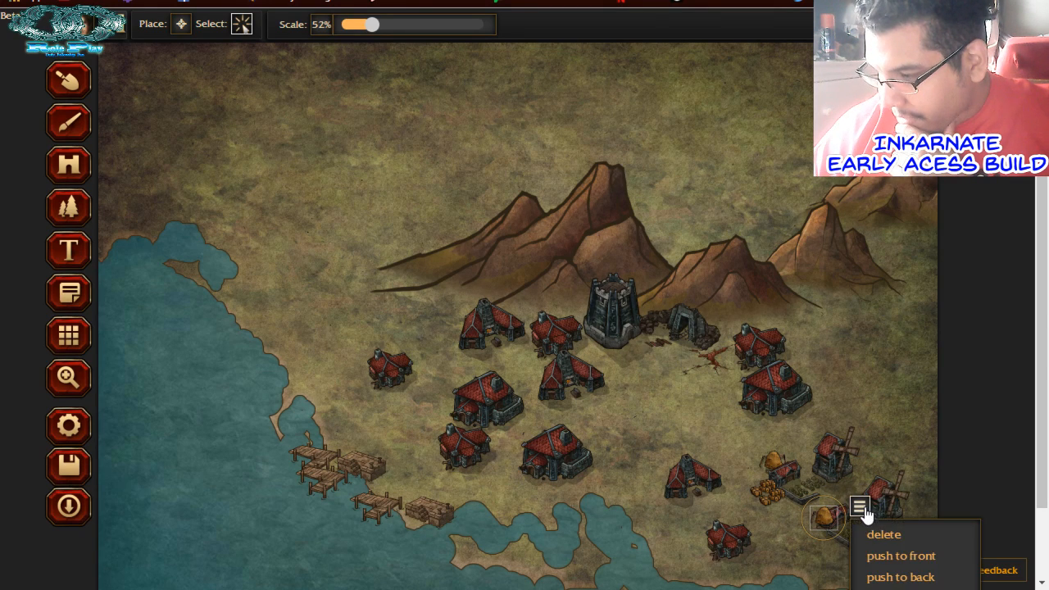
pyautogui.click(901, 575)
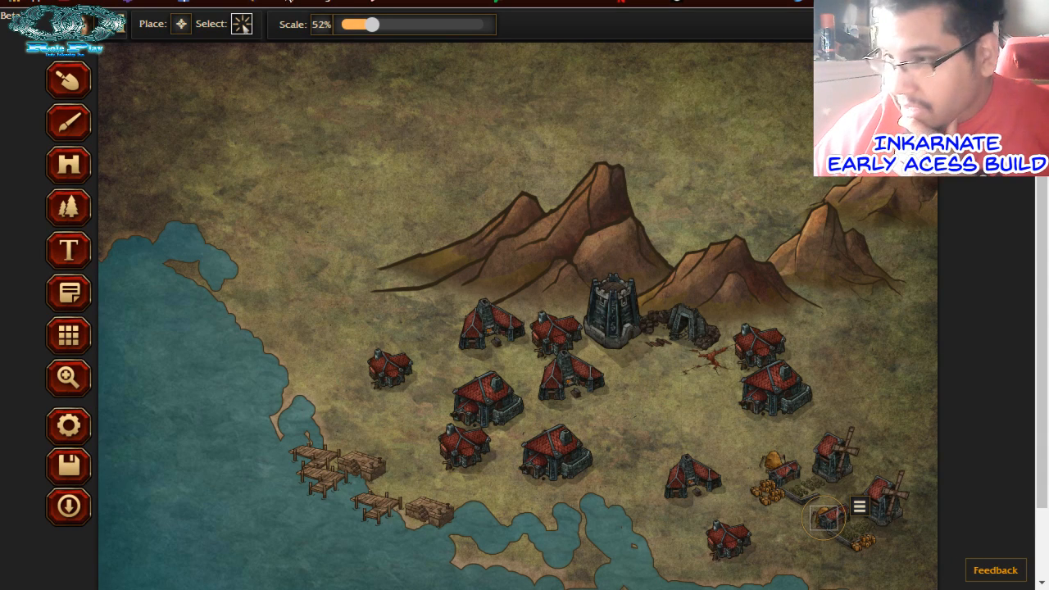
# Place a Hay-03 object at 52% scale at the southeastern edge of the southern farm
pyautogui.click(180, 22)
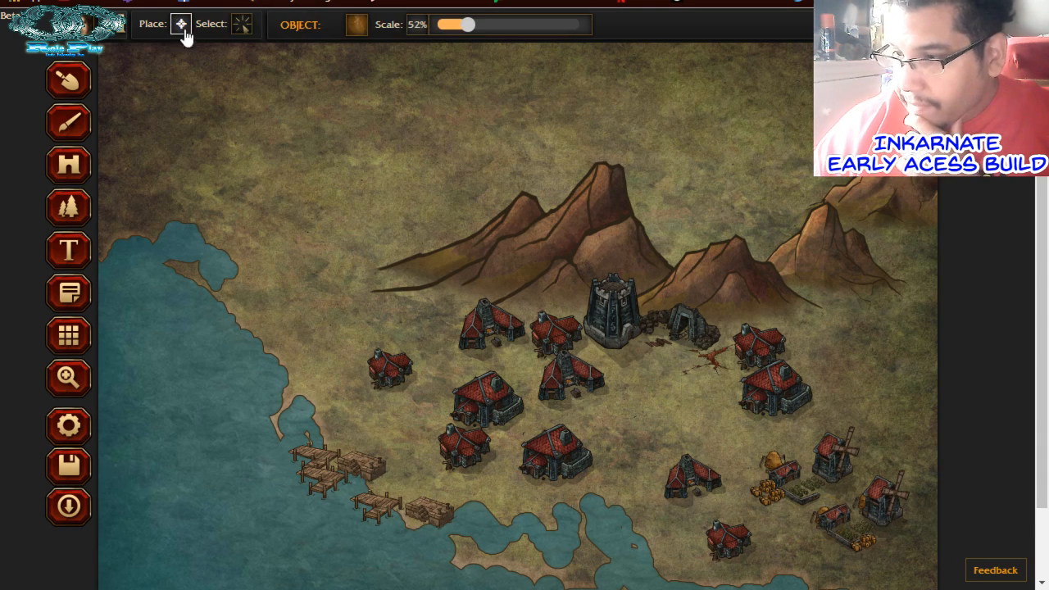
pyautogui.click(355, 26)
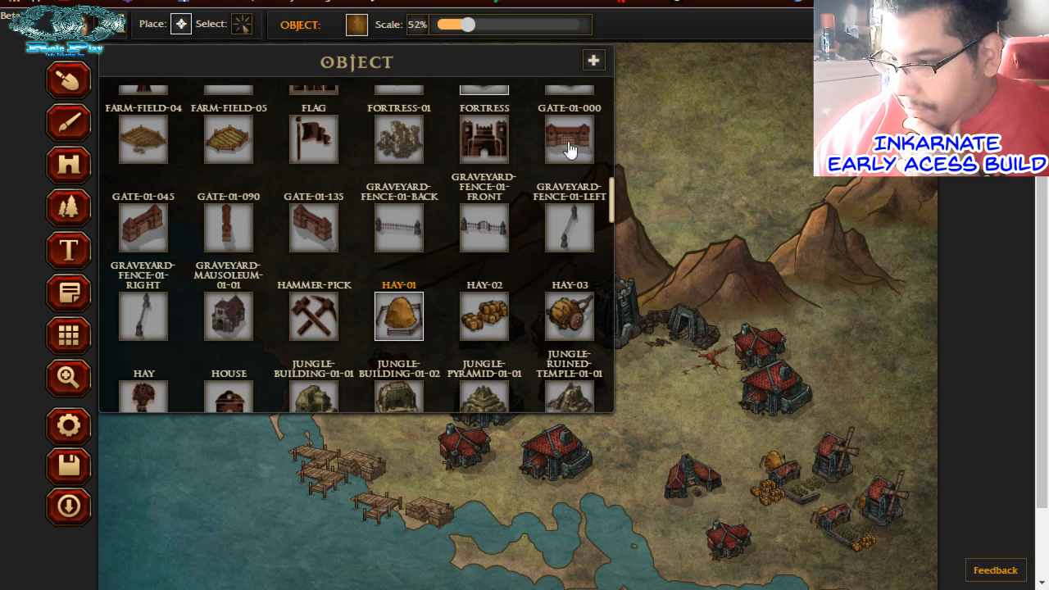
pyautogui.click(578, 320)
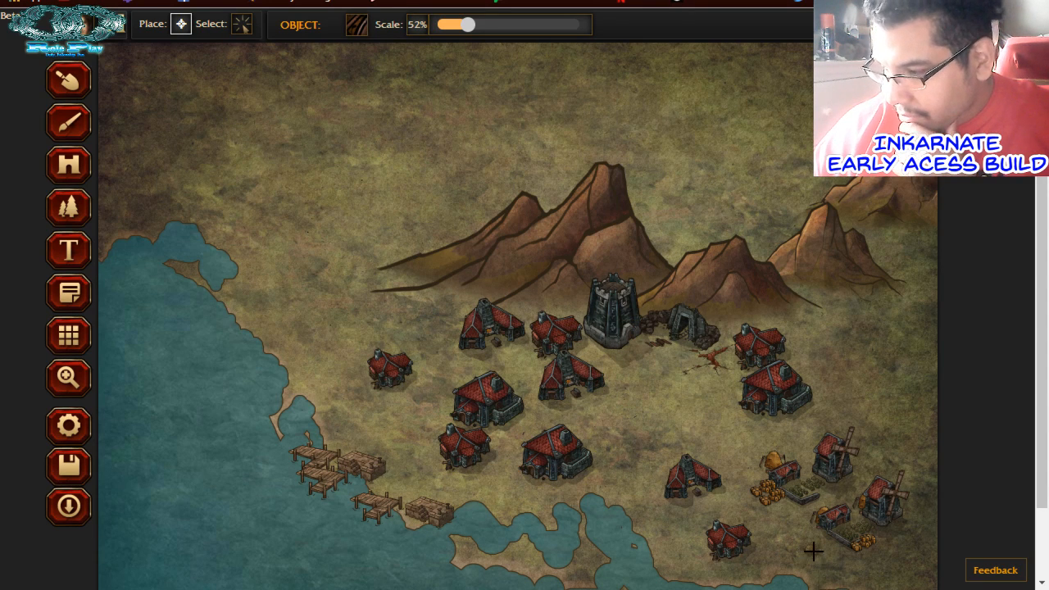
pyautogui.click(865, 555)
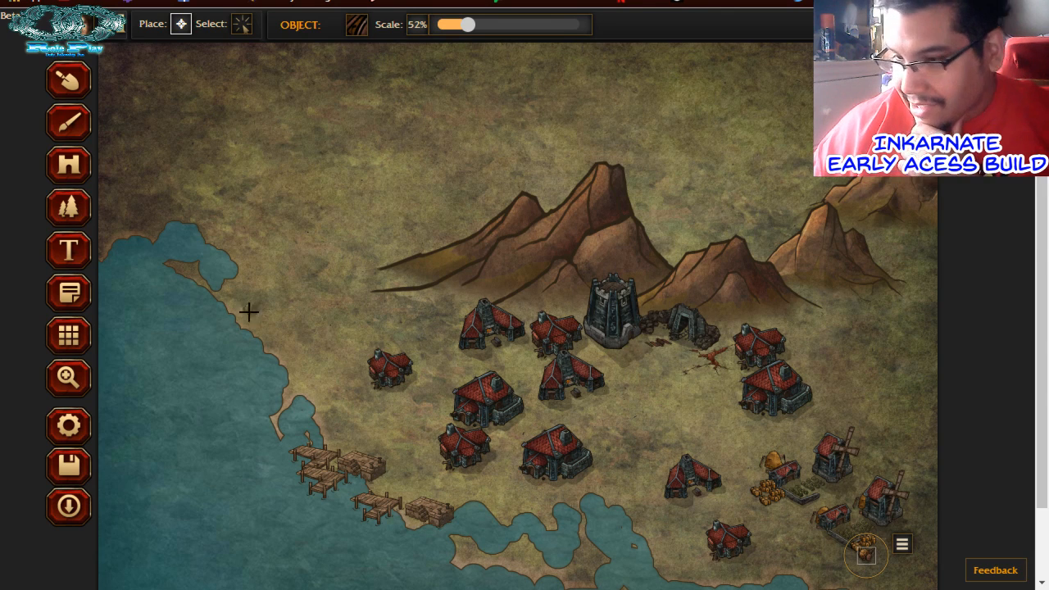
# Try the Parchment-03 and Parchment-01 brush textures on the open ground in the middle of the village
pyautogui.click(68, 123)
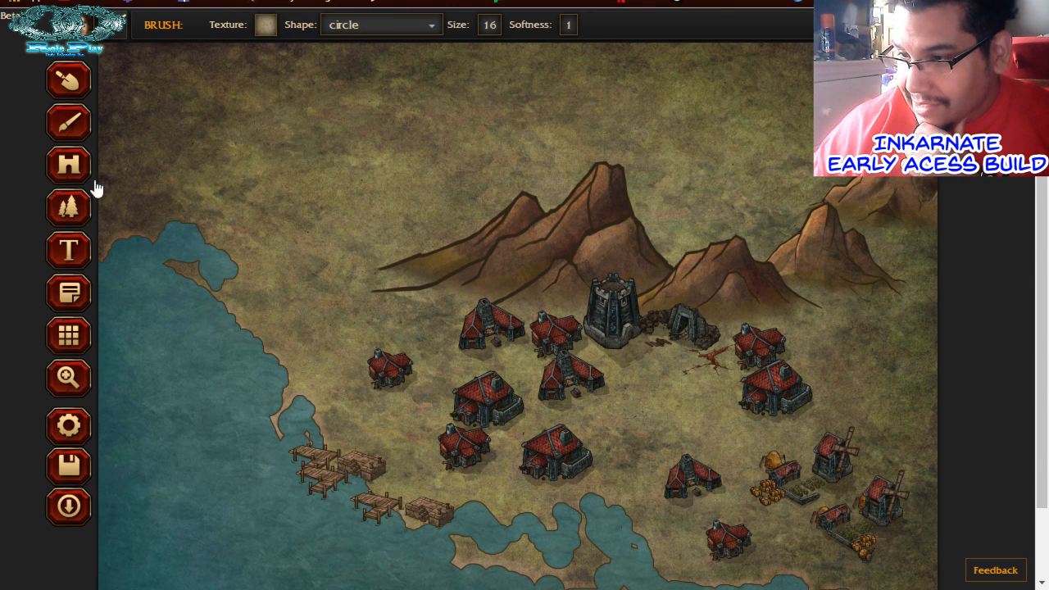
pyautogui.click(260, 31)
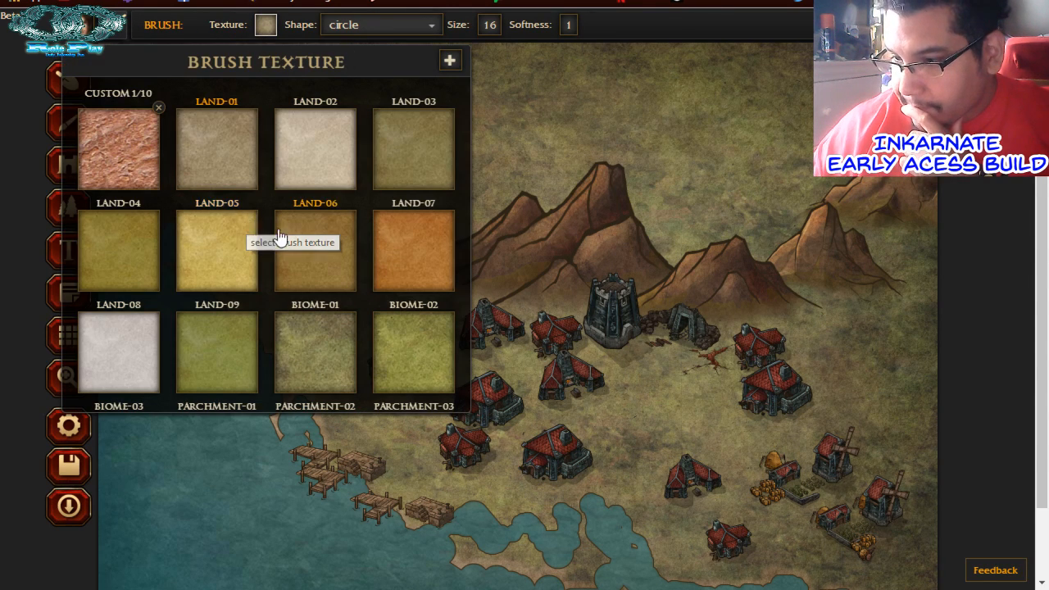
pyautogui.scroll(-3, 380, 298)
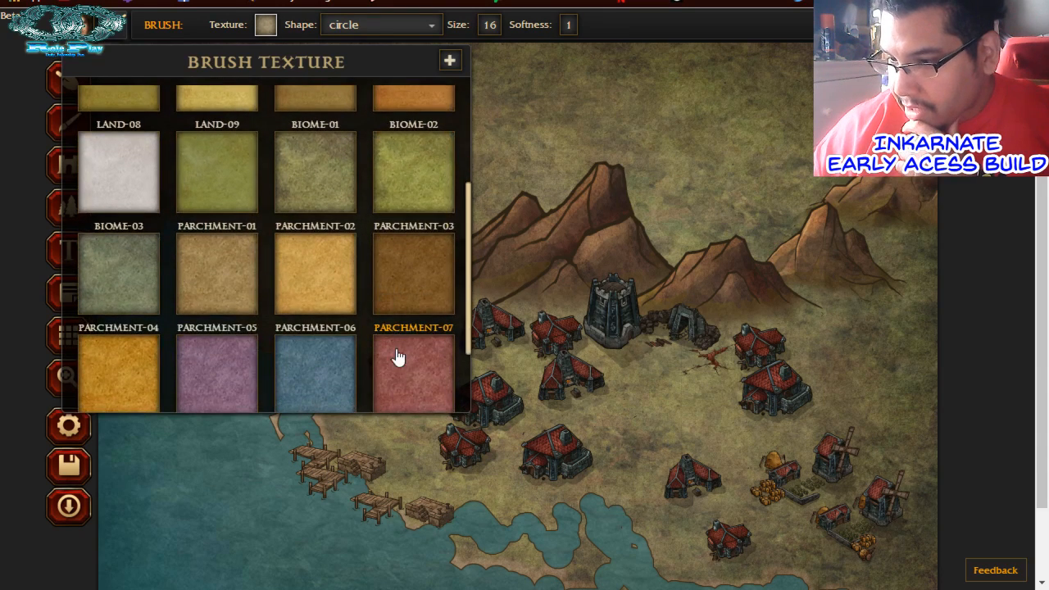
pyautogui.click(433, 282)
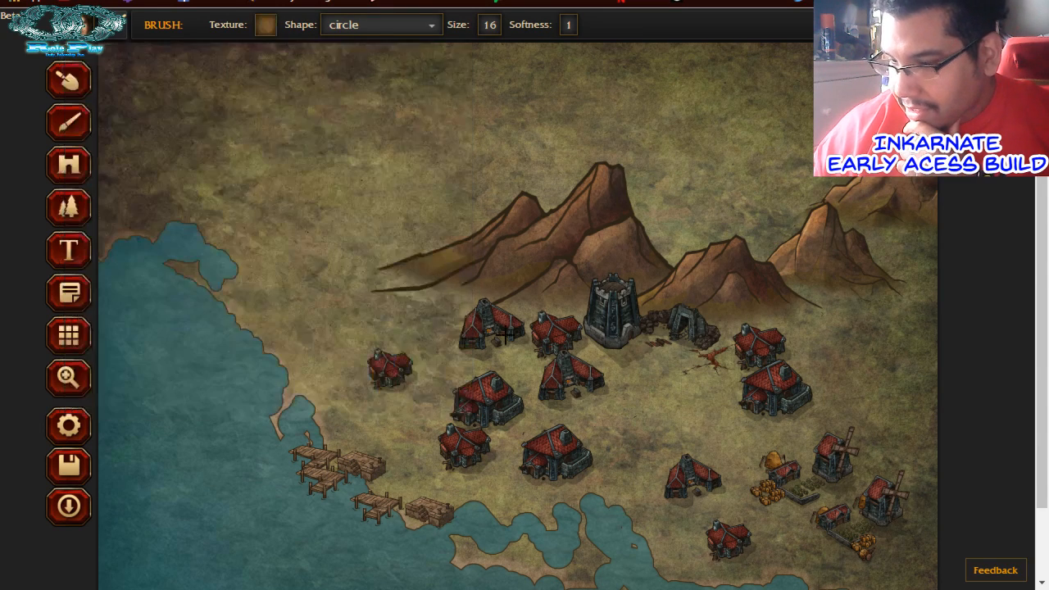
pyautogui.click(652, 426)
pyautogui.click(264, 29)
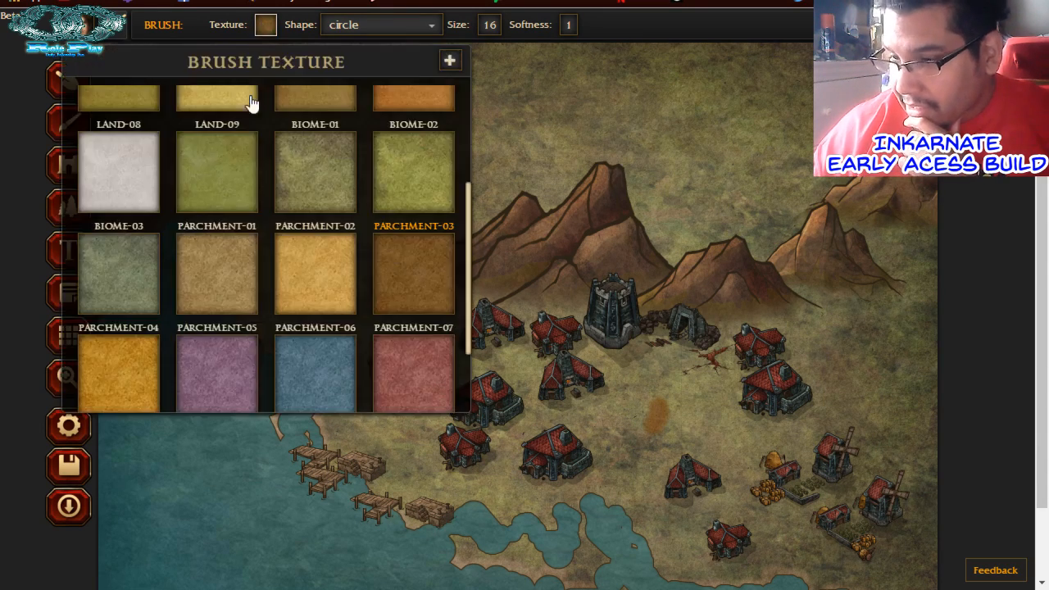
pyautogui.click(271, 250)
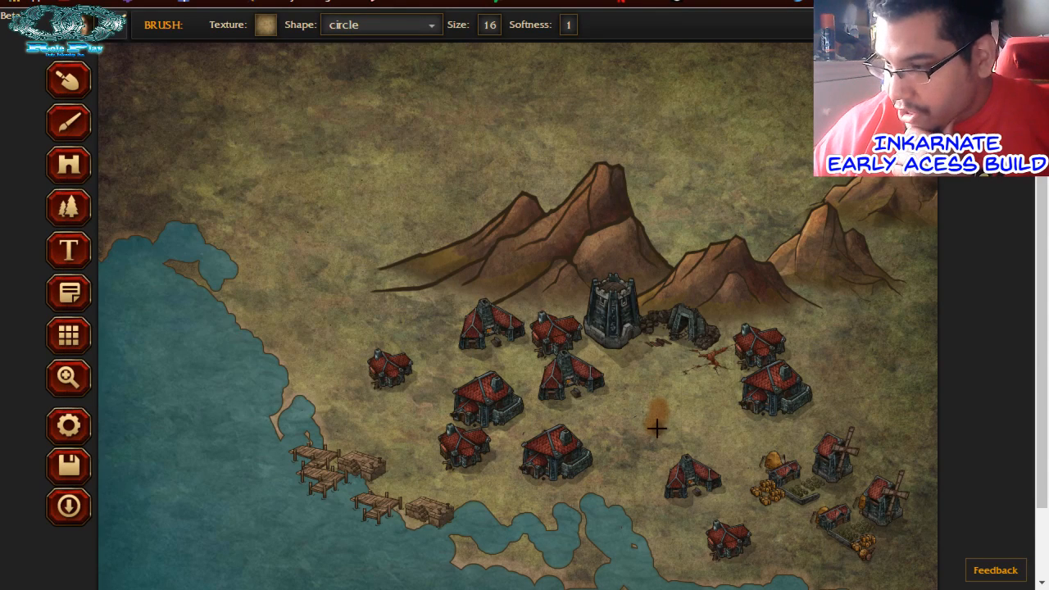
pyautogui.moveTo(657, 428); pyautogui.dragTo(672, 399)
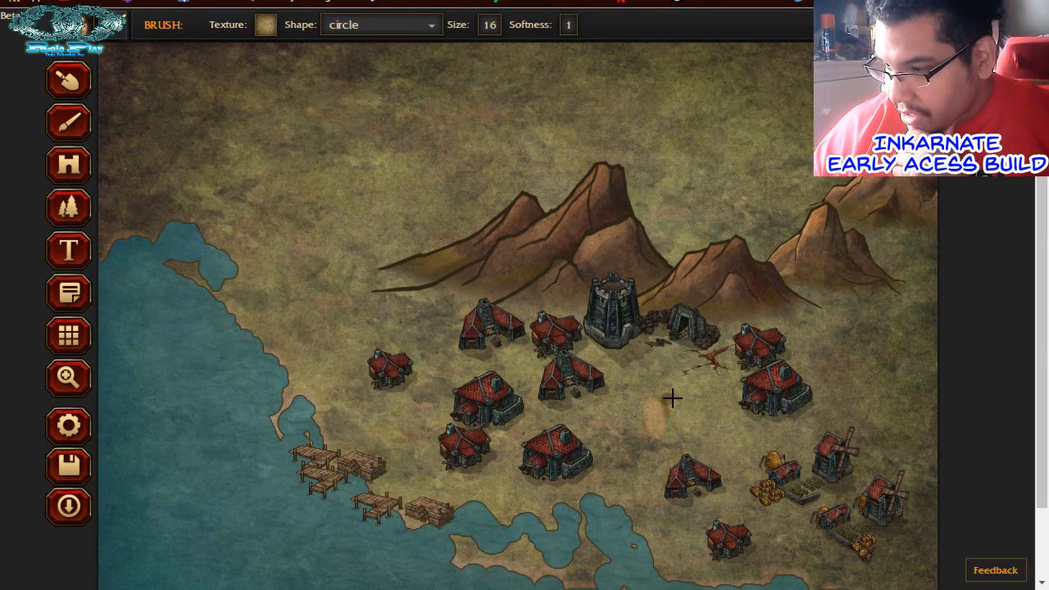
# Try the Land-04 texture and the custom red rock texture over the same patch of village ground
pyautogui.click(275, 26)
pyautogui.scroll(-3, 333, 208)
pyautogui.scroll(3, 332, 209)
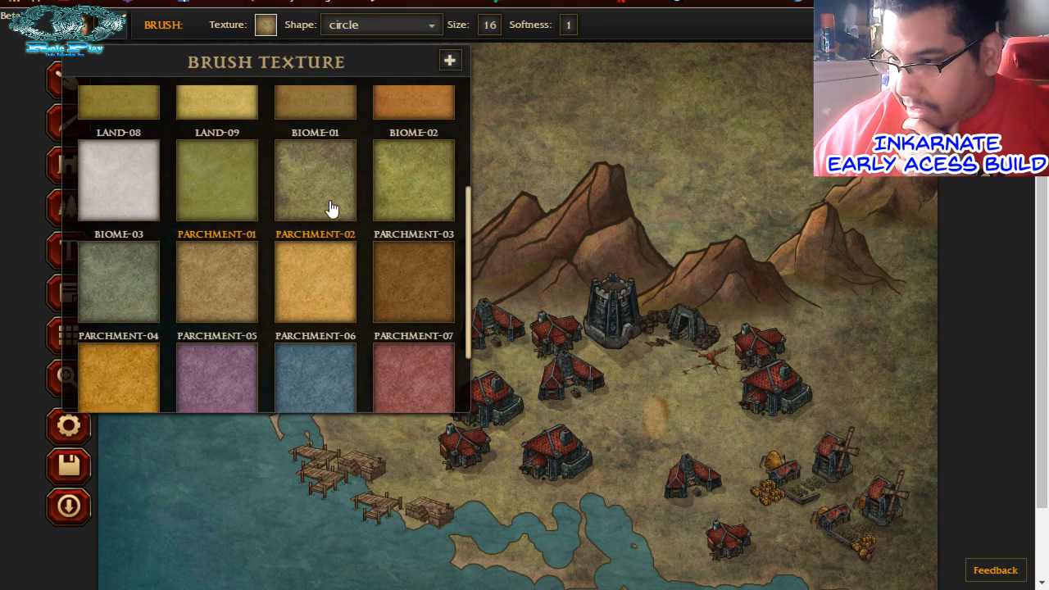
pyautogui.scroll(3, 332, 209)
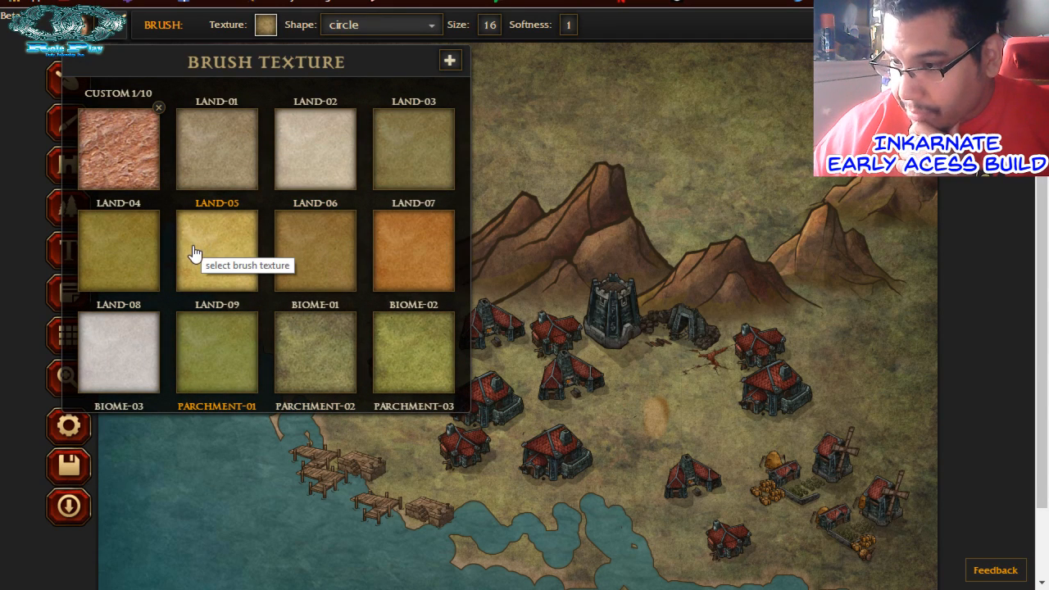
pyautogui.click(134, 254)
pyautogui.moveTo(623, 452)
pyautogui.mouseDown()
pyautogui.moveTo(674, 450)
pyautogui.moveTo(640, 403)
pyautogui.moveTo(668, 420)
pyautogui.mouseUp()
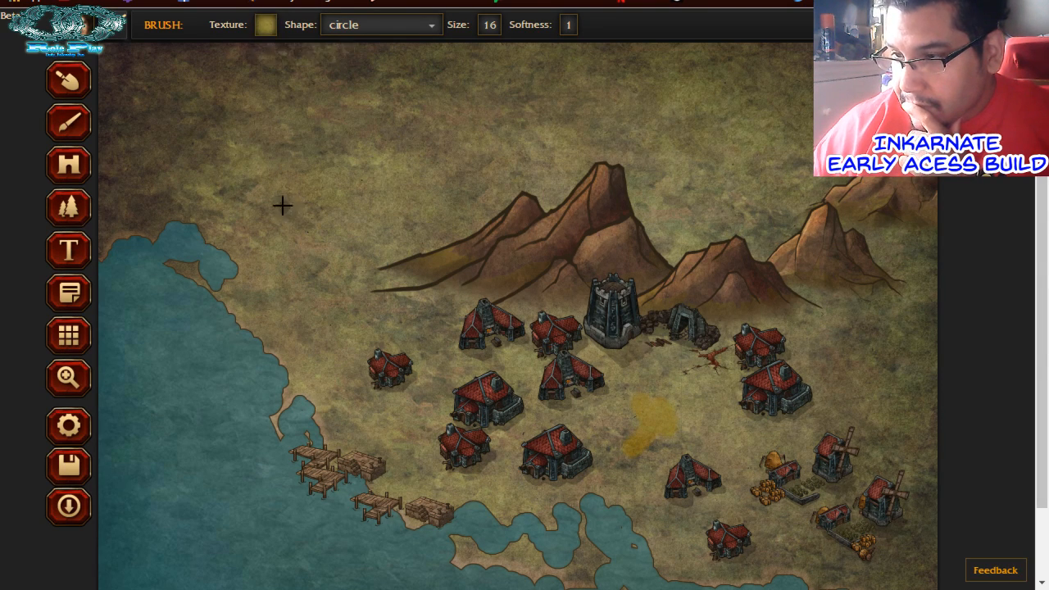
pyautogui.click(265, 24)
pyautogui.click(160, 153)
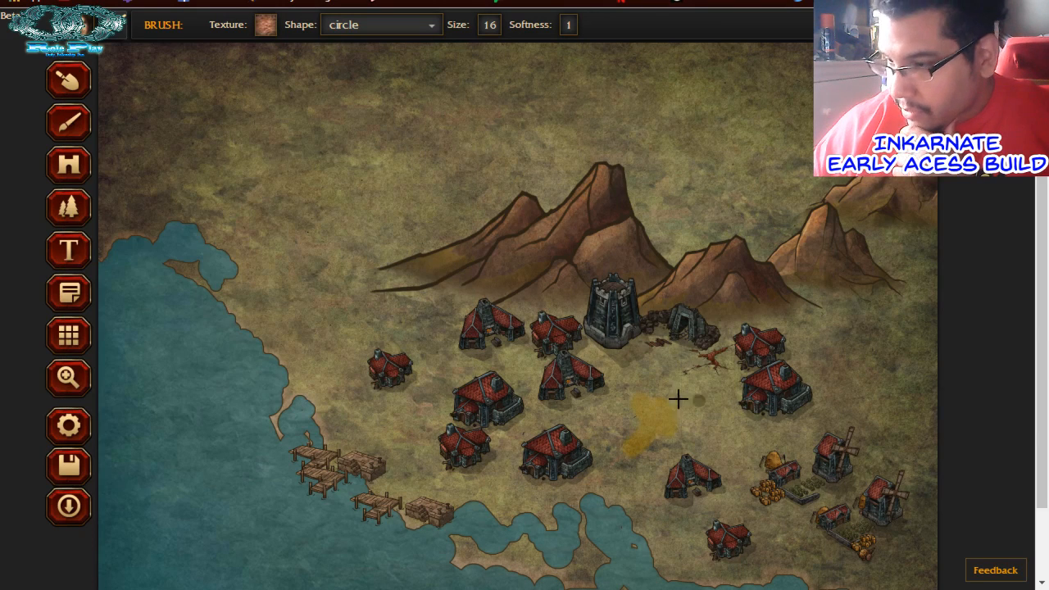
pyautogui.moveTo(677, 399)
pyautogui.mouseDown()
pyautogui.moveTo(644, 456)
pyautogui.moveTo(638, 410)
pyautogui.moveTo(635, 445)
pyautogui.moveTo(658, 407)
pyautogui.moveTo(628, 464)
pyautogui.mouseUp()
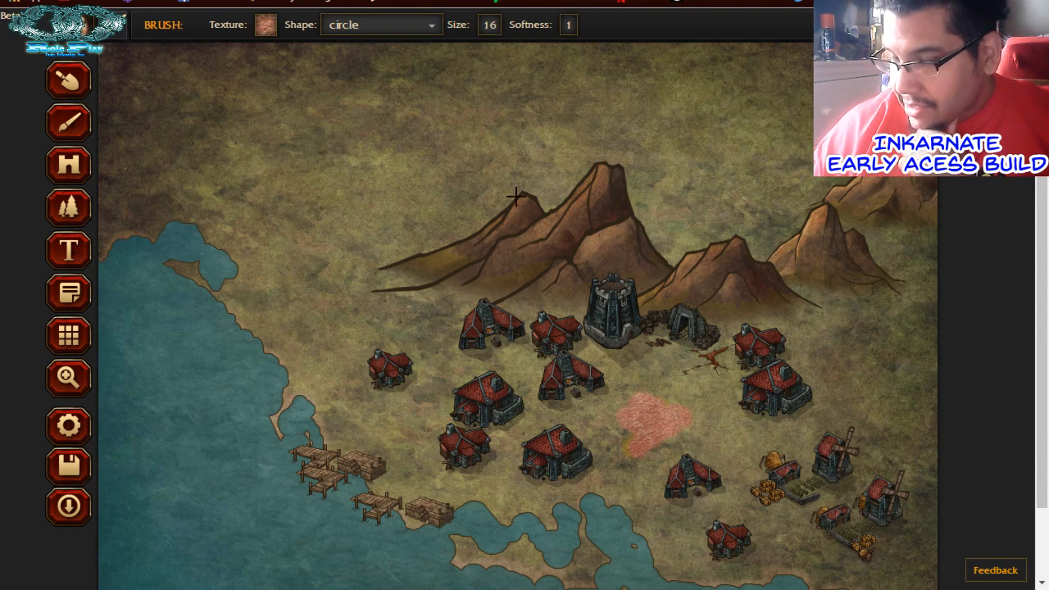
# Paint the village ground with the Land-01 texture, from the docks around the houses to the mine and farms
pyautogui.click(266, 26)
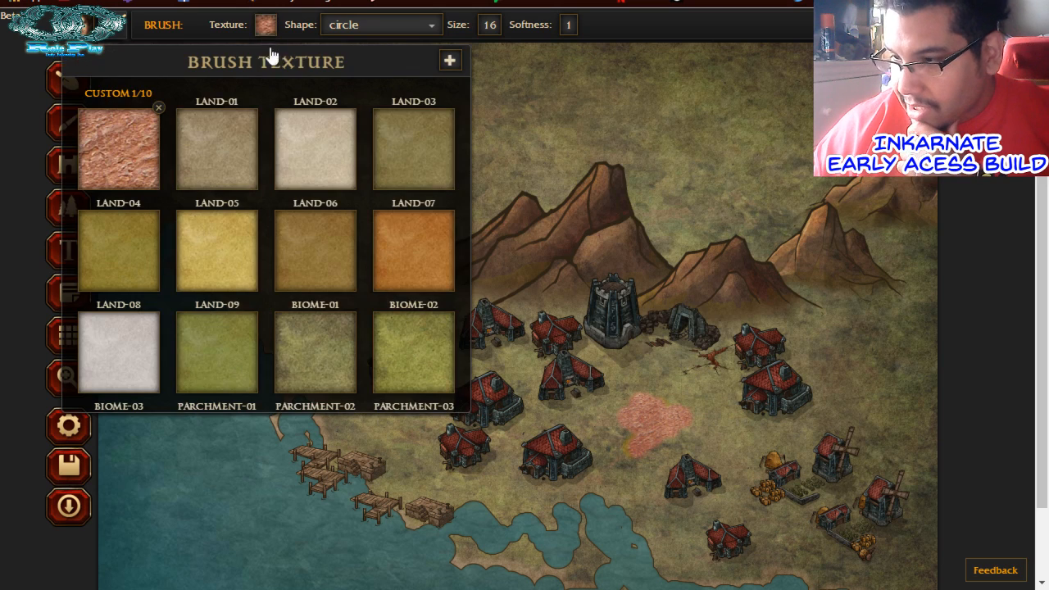
pyautogui.click(246, 135)
pyautogui.moveTo(710, 422)
pyautogui.mouseDown()
pyautogui.moveTo(660, 425)
pyautogui.moveTo(668, 435)
pyautogui.moveTo(664, 422)
pyautogui.moveTo(649, 434)
pyautogui.moveTo(652, 419)
pyautogui.moveTo(631, 420)
pyautogui.moveTo(647, 395)
pyautogui.moveTo(654, 403)
pyautogui.moveTo(623, 396)
pyautogui.moveTo(624, 365)
pyautogui.moveTo(669, 344)
pyautogui.moveTo(641, 358)
pyautogui.moveTo(646, 377)
pyautogui.moveTo(639, 358)
pyautogui.moveTo(605, 358)
pyautogui.moveTo(637, 414)
pyautogui.moveTo(652, 398)
pyautogui.moveTo(674, 423)
pyautogui.moveTo(658, 440)
pyautogui.moveTo(648, 396)
pyautogui.moveTo(660, 387)
pyautogui.moveTo(716, 412)
pyautogui.moveTo(755, 414)
pyautogui.moveTo(727, 347)
pyautogui.moveTo(711, 350)
pyautogui.moveTo(701, 375)
pyautogui.moveTo(681, 364)
pyautogui.moveTo(670, 381)
pyautogui.moveTo(680, 391)
pyautogui.moveTo(659, 369)
pyautogui.moveTo(604, 402)
pyautogui.moveTo(574, 401)
pyautogui.moveTo(562, 416)
pyautogui.moveTo(593, 414)
pyautogui.moveTo(512, 415)
pyautogui.moveTo(506, 439)
pyautogui.moveTo(454, 474)
pyautogui.moveTo(384, 485)
pyautogui.moveTo(422, 506)
pyautogui.moveTo(346, 445)
pyautogui.moveTo(422, 483)
pyautogui.moveTo(399, 452)
pyautogui.moveTo(404, 392)
pyautogui.moveTo(456, 453)
pyautogui.moveTo(413, 445)
pyautogui.moveTo(465, 405)
pyautogui.mouseUp()
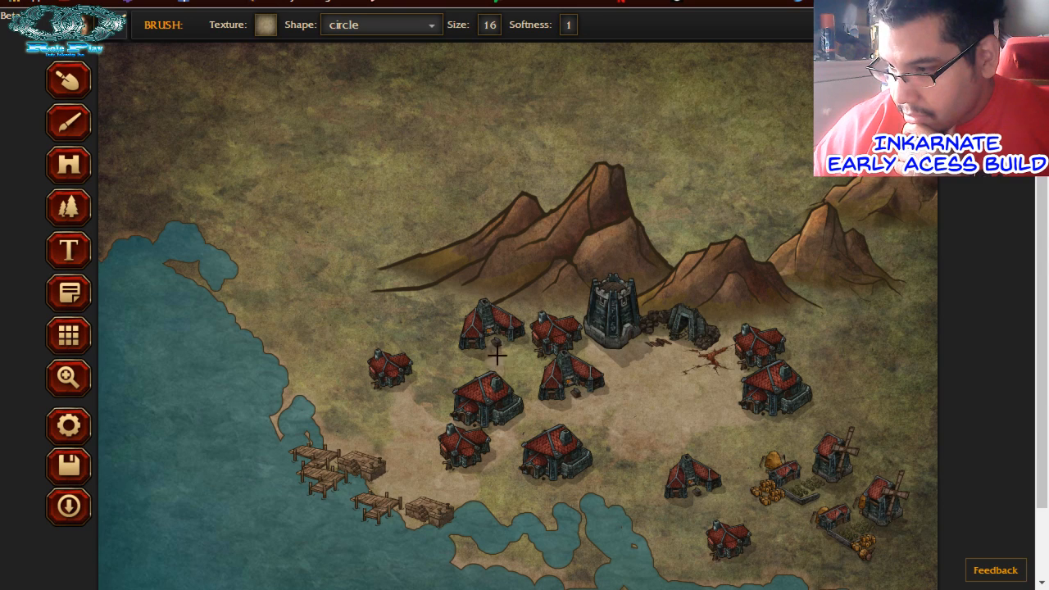
pyautogui.moveTo(498, 354)
pyautogui.mouseDown()
pyautogui.moveTo(537, 398)
pyautogui.moveTo(508, 385)
pyautogui.moveTo(516, 414)
pyautogui.moveTo(580, 447)
pyautogui.mouseUp()
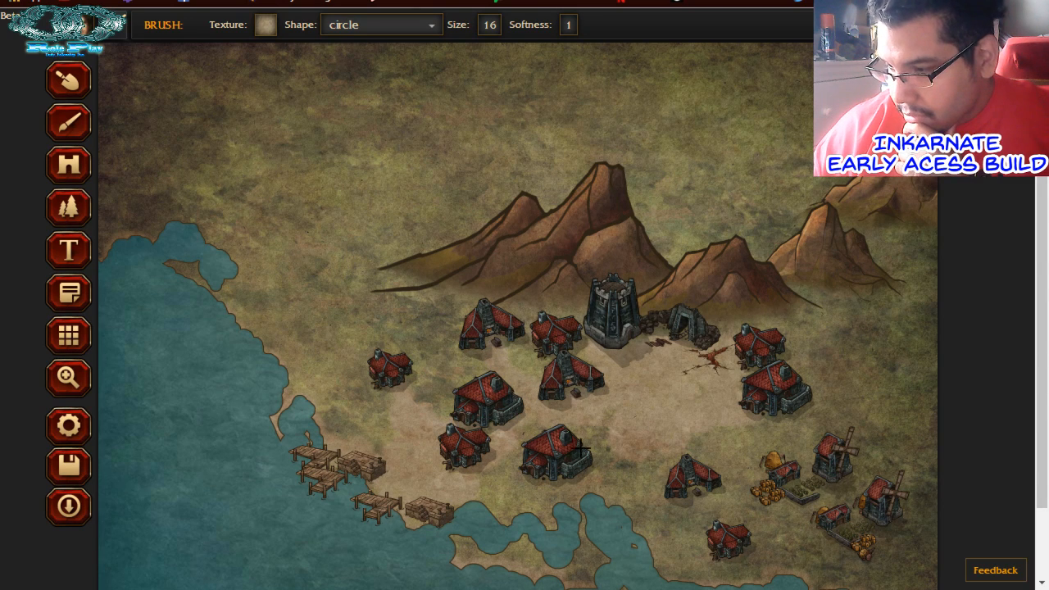
pyautogui.moveTo(531, 478)
pyautogui.mouseDown()
pyautogui.moveTo(499, 473)
pyautogui.moveTo(499, 488)
pyautogui.moveTo(476, 480)
pyautogui.moveTo(536, 449)
pyautogui.moveTo(698, 499)
pyautogui.moveTo(742, 562)
pyautogui.moveTo(754, 499)
pyautogui.moveTo(736, 494)
pyautogui.moveTo(693, 416)
pyautogui.moveTo(720, 484)
pyautogui.moveTo(820, 547)
pyautogui.moveTo(878, 549)
pyautogui.mouseUp()
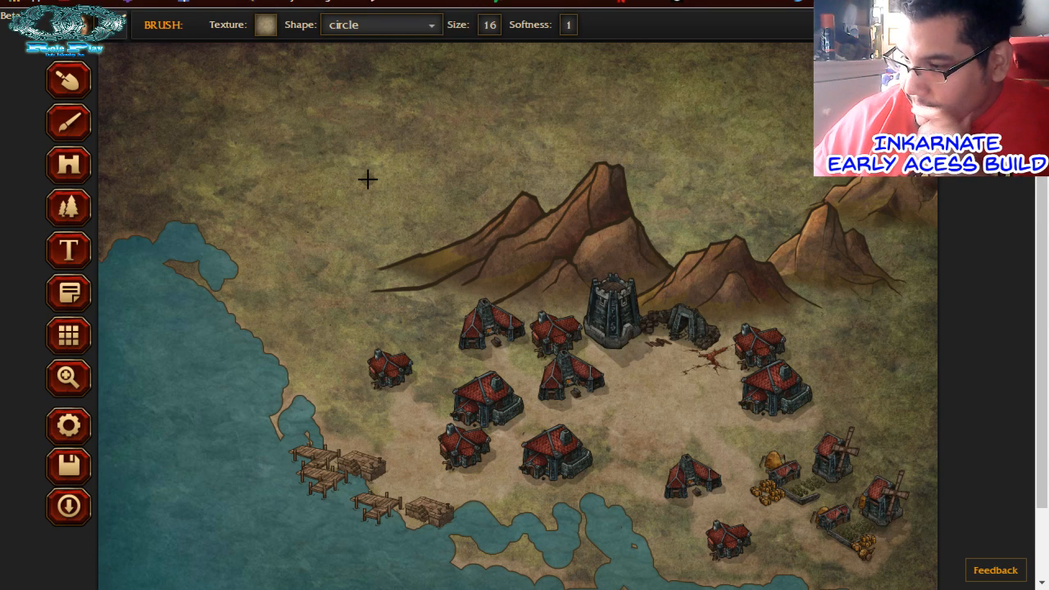
# Place four objects from the Trees pattern north and northwest of the mountains: one at 96%, one at 142% and two at 200% scale
pyautogui.click(73, 209)
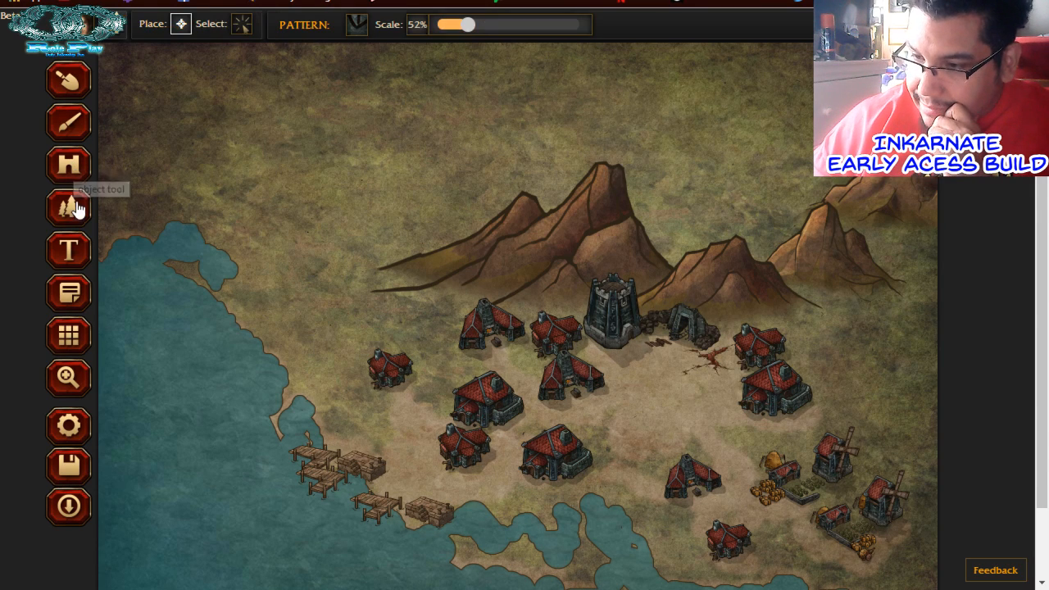
pyautogui.click(361, 27)
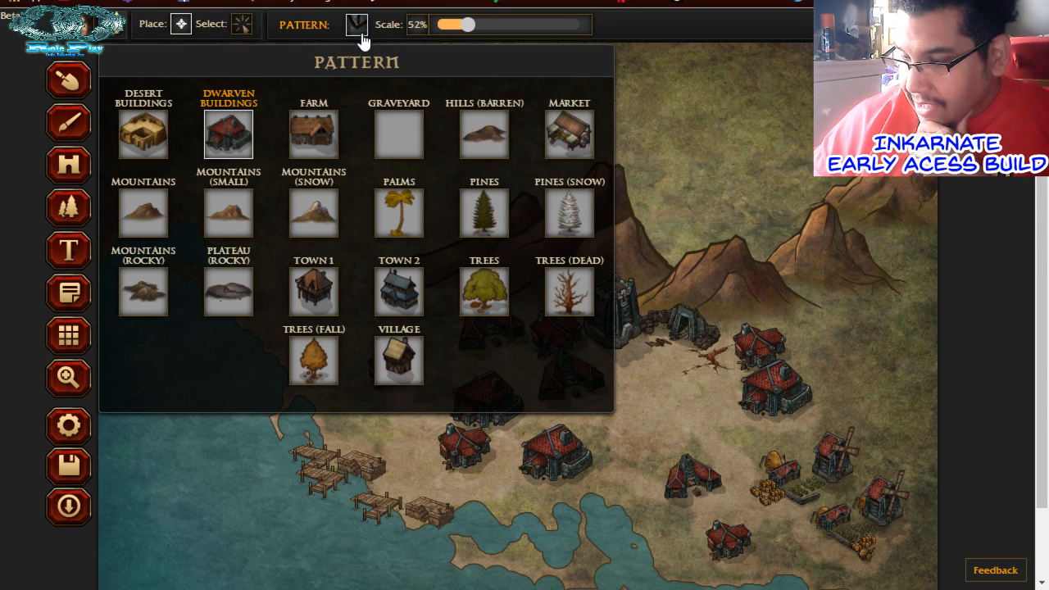
pyautogui.click(507, 311)
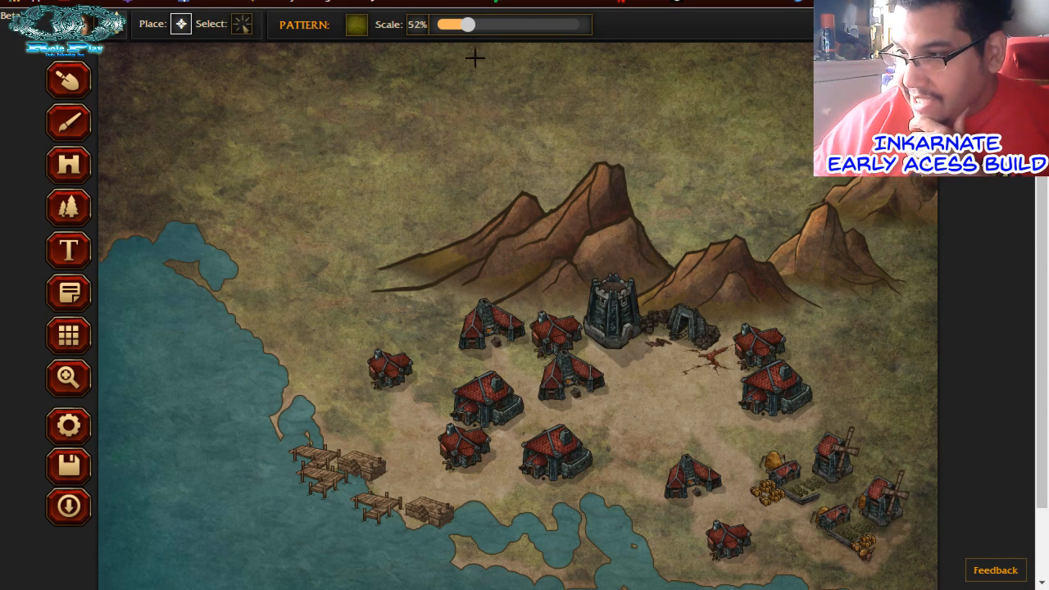
pyautogui.moveTo(495, 25); pyautogui.dragTo(501, 26)
pyautogui.click(561, 93)
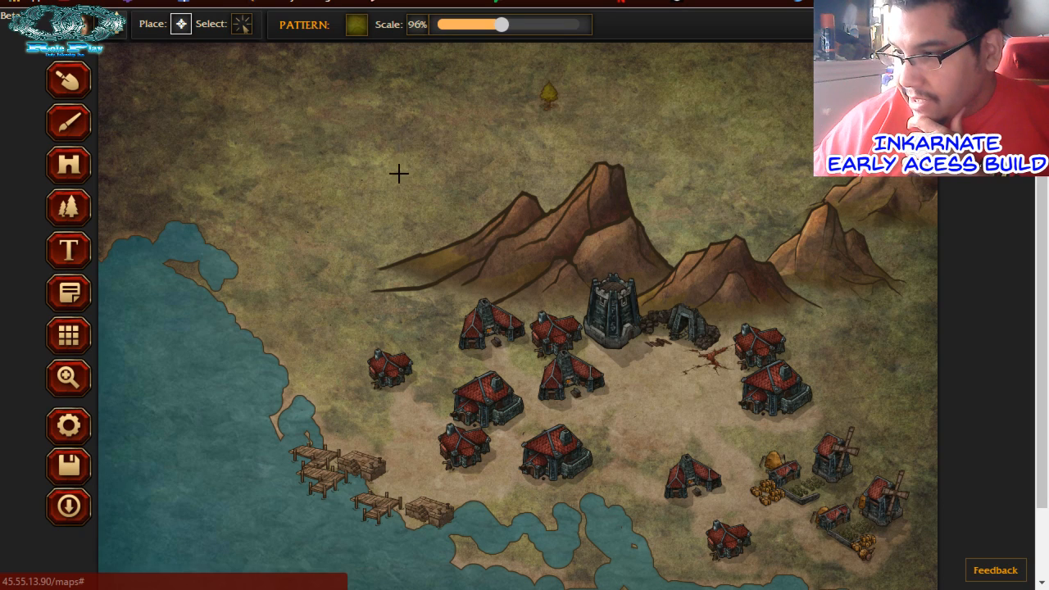
pyautogui.click(544, 25)
pyautogui.click(389, 160)
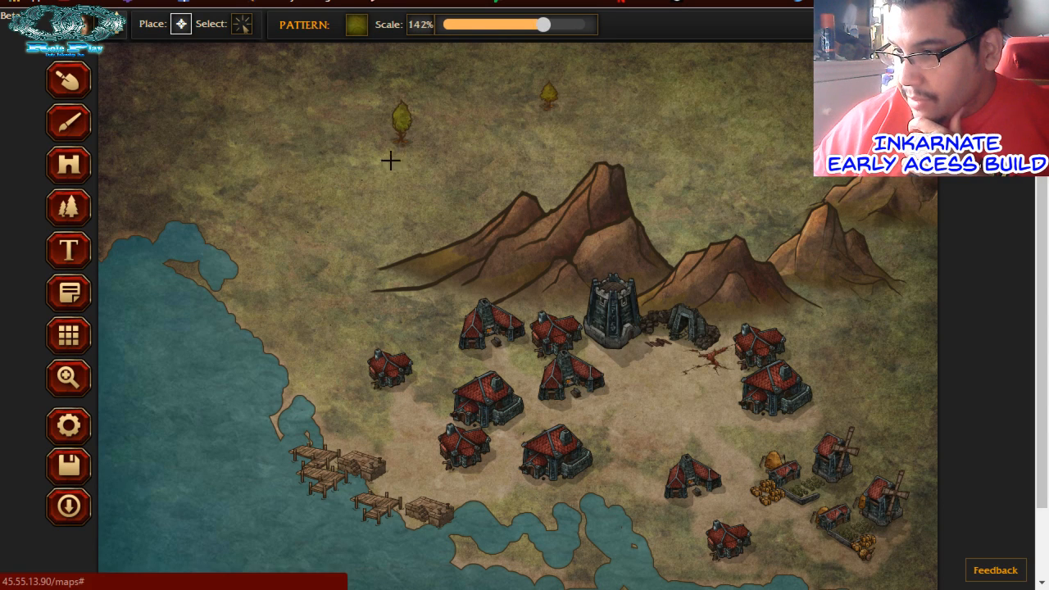
pyautogui.click(587, 25)
pyautogui.click(456, 184)
pyautogui.click(331, 170)
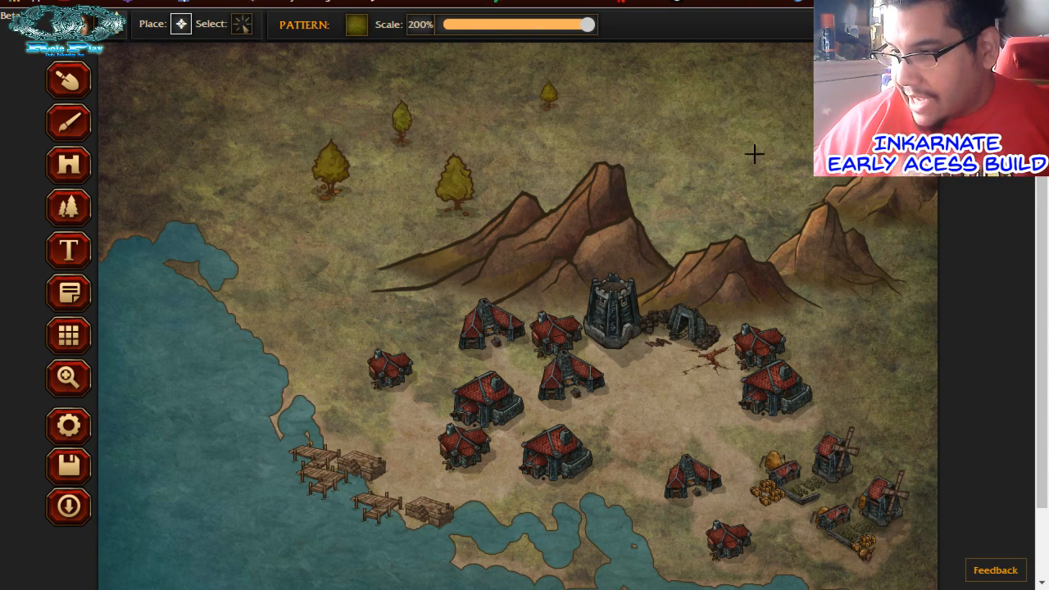
# Add more trees at 200% scale north of the mountains, clustered toward the northeast, and two along the eastern mountains' southeastern foot
pyautogui.click(800, 69)
pyautogui.click(779, 79)
pyautogui.click(648, 135)
pyautogui.click(783, 131)
pyautogui.click(776, 146)
pyautogui.click(745, 172)
pyautogui.click(728, 202)
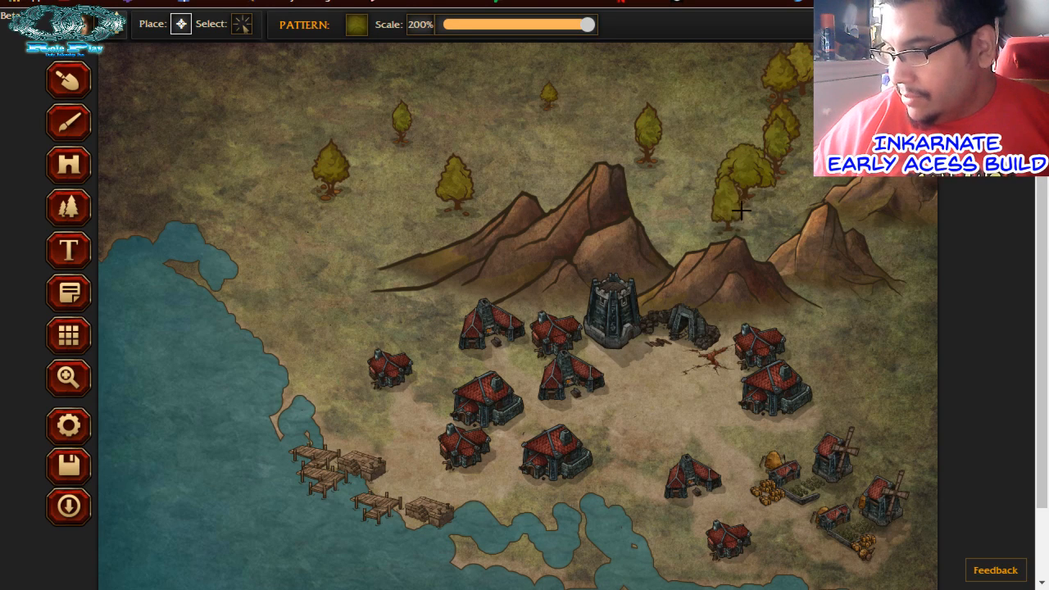
pyautogui.click(747, 210)
pyautogui.click(912, 258)
pyautogui.click(839, 308)
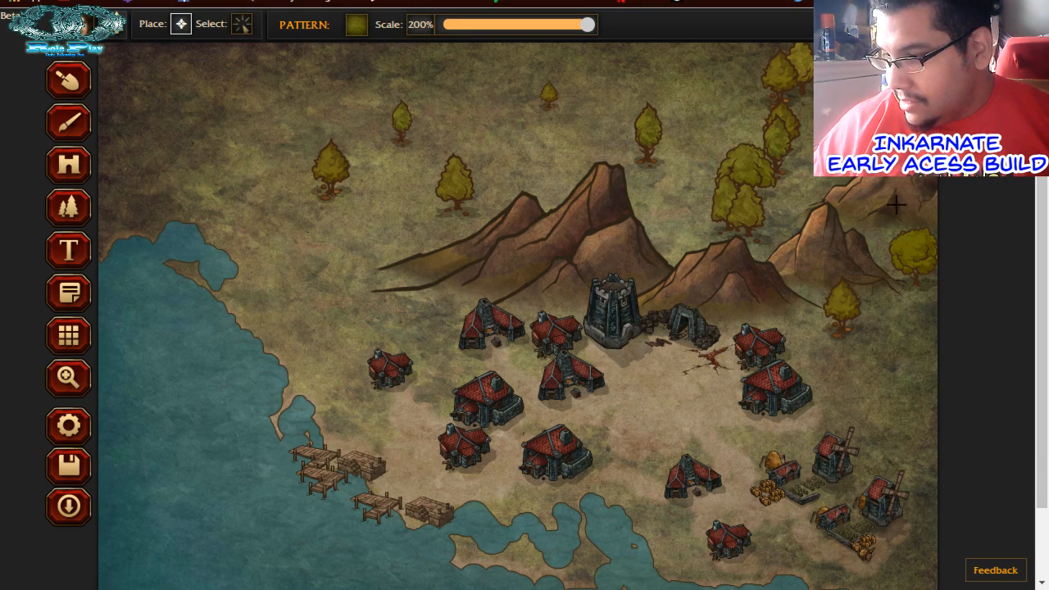
# Place more trees at 200% scale north of the central mountains and across the northwest, down to the mountains' western foot
pyautogui.click(631, 100)
pyautogui.click(598, 67)
pyautogui.click(591, 108)
pyautogui.click(563, 119)
pyautogui.click(509, 94)
pyautogui.click(401, 65)
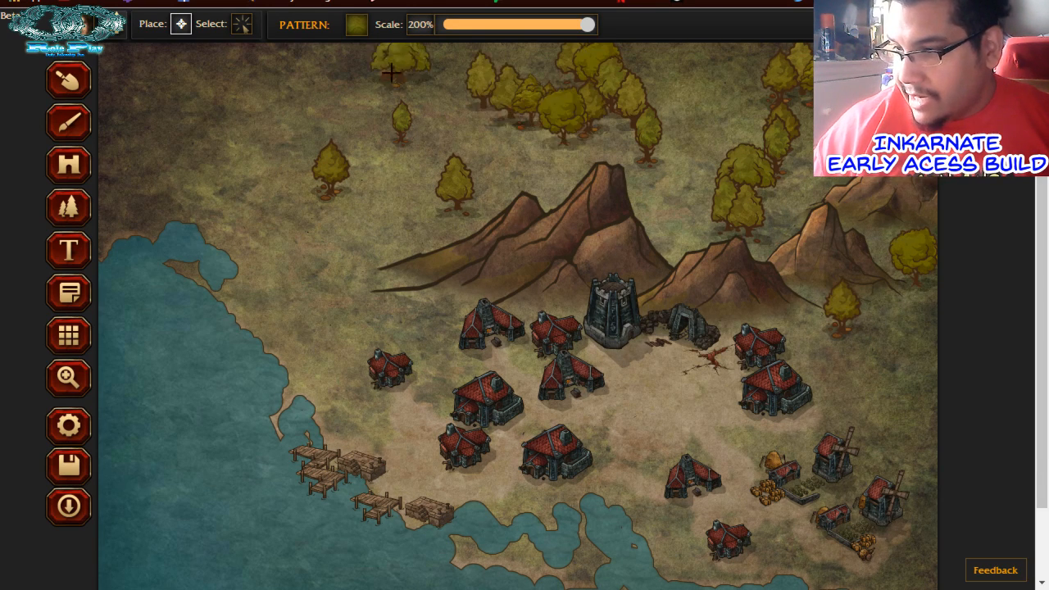
pyautogui.click(369, 89)
pyautogui.click(265, 131)
pyautogui.moveTo(265, 144)
pyautogui.mouseDown()
pyautogui.moveTo(132, 77)
pyautogui.moveTo(164, 67)
pyautogui.moveTo(213, 130)
pyautogui.moveTo(338, 124)
pyautogui.moveTo(423, 153)
pyautogui.moveTo(475, 183)
pyautogui.moveTo(435, 211)
pyautogui.moveTo(366, 219)
pyautogui.moveTo(448, 207)
pyautogui.mouseUp()
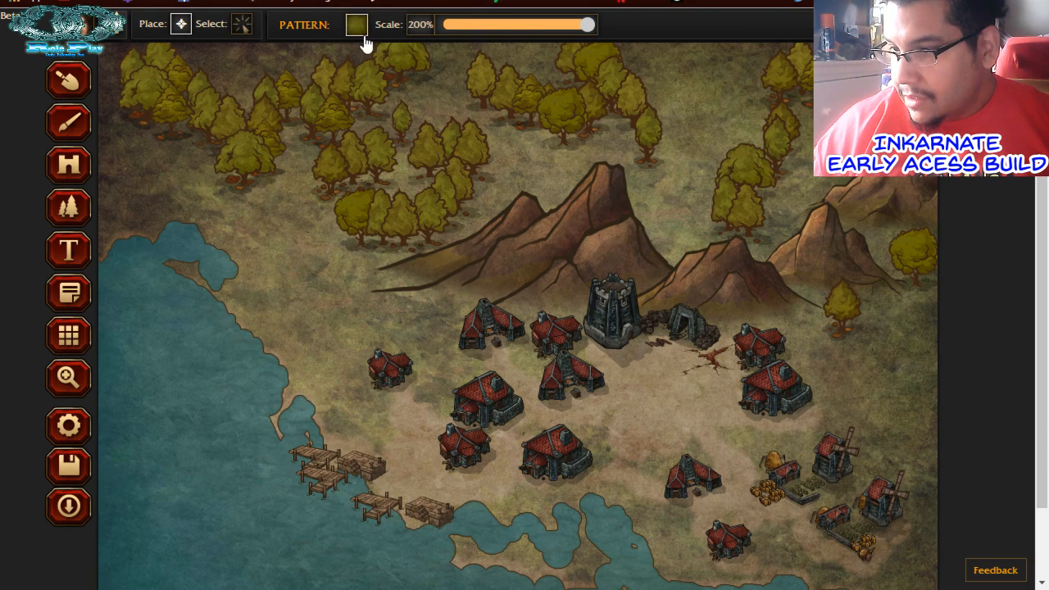
# Fill forest gaps with trees at 133% scale and extend them along the mountains' eastern and western feet
pyautogui.click(535, 25)
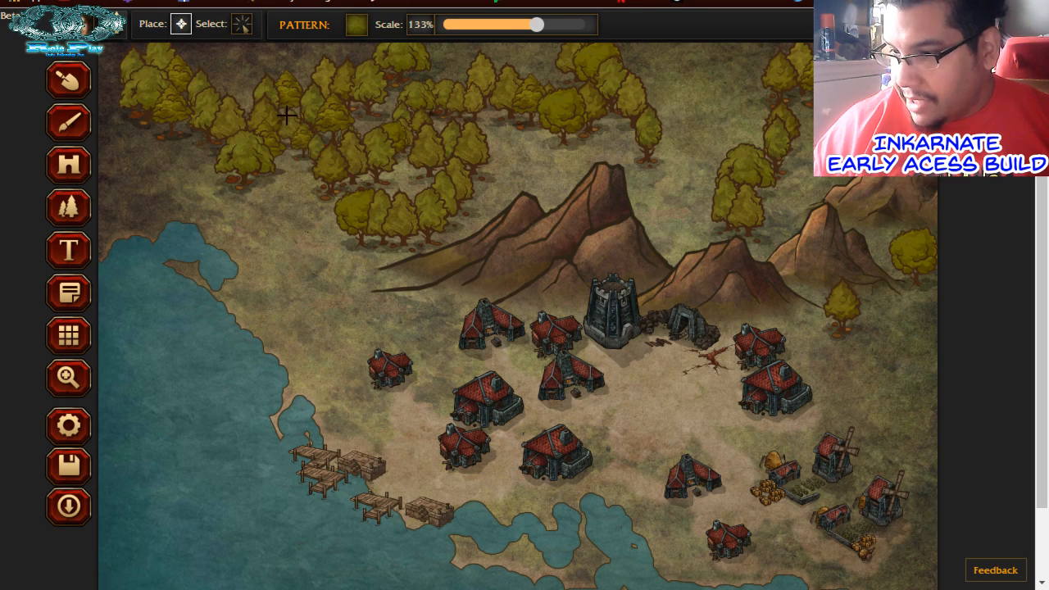
pyautogui.moveTo(287, 115)
pyautogui.mouseDown()
pyautogui.moveTo(242, 154)
pyautogui.moveTo(176, 126)
pyautogui.moveTo(426, 228)
pyautogui.moveTo(549, 147)
pyautogui.moveTo(689, 121)
pyautogui.moveTo(677, 144)
pyautogui.moveTo(710, 216)
pyautogui.moveTo(775, 173)
pyautogui.moveTo(805, 191)
pyautogui.moveTo(677, 173)
pyautogui.moveTo(679, 232)
pyautogui.mouseUp()
pyautogui.moveTo(872, 275)
pyautogui.mouseDown()
pyautogui.moveTo(881, 229)
pyautogui.moveTo(905, 259)
pyautogui.mouseUp()
pyautogui.moveTo(851, 298)
pyautogui.mouseDown()
pyautogui.moveTo(834, 301)
pyautogui.moveTo(928, 283)
pyautogui.mouseUp()
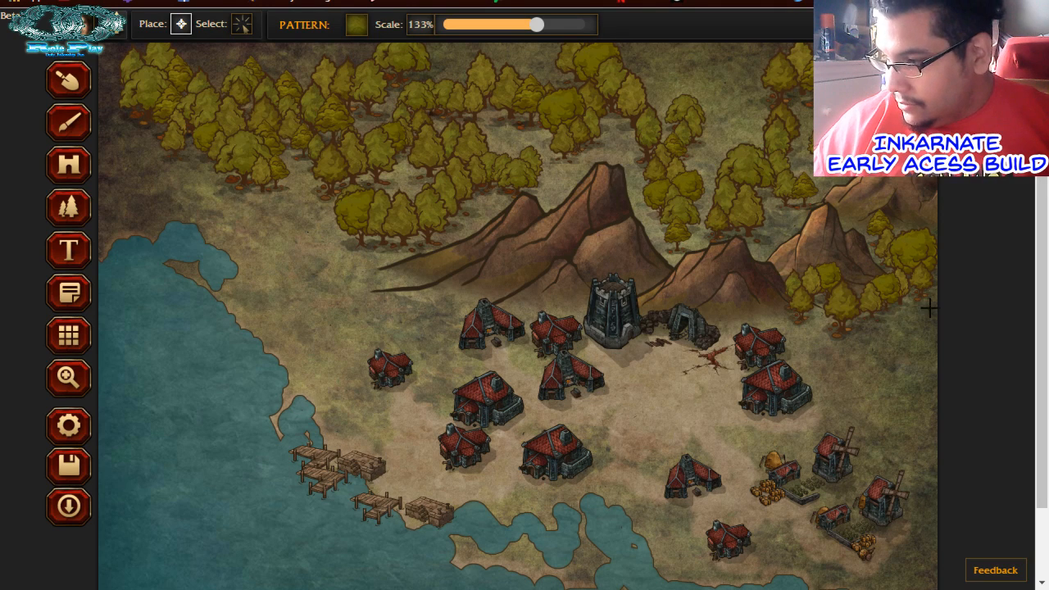
pyautogui.moveTo(929, 307)
pyautogui.mouseDown()
pyautogui.moveTo(900, 315)
pyautogui.moveTo(929, 330)
pyautogui.mouseUp()
pyautogui.moveTo(406, 260)
pyautogui.mouseDown()
pyautogui.moveTo(363, 258)
pyautogui.moveTo(366, 272)
pyautogui.moveTo(397, 281)
pyautogui.mouseUp()
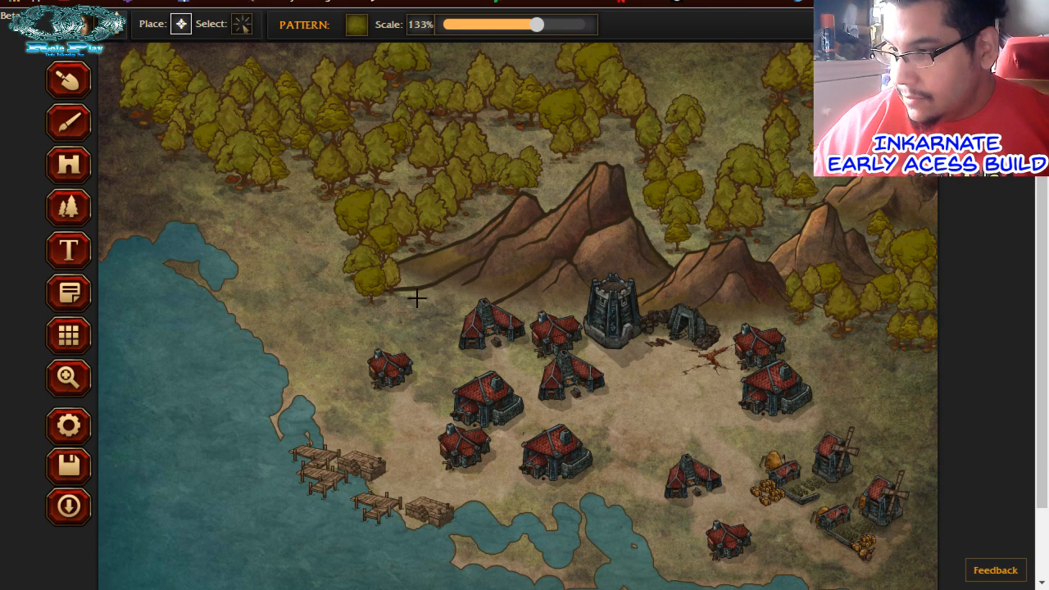
pyautogui.click(456, 298)
pyautogui.moveTo(463, 307)
pyautogui.mouseDown()
pyautogui.moveTo(404, 293)
pyautogui.moveTo(352, 328)
pyautogui.mouseUp()
pyautogui.click(555, 202)
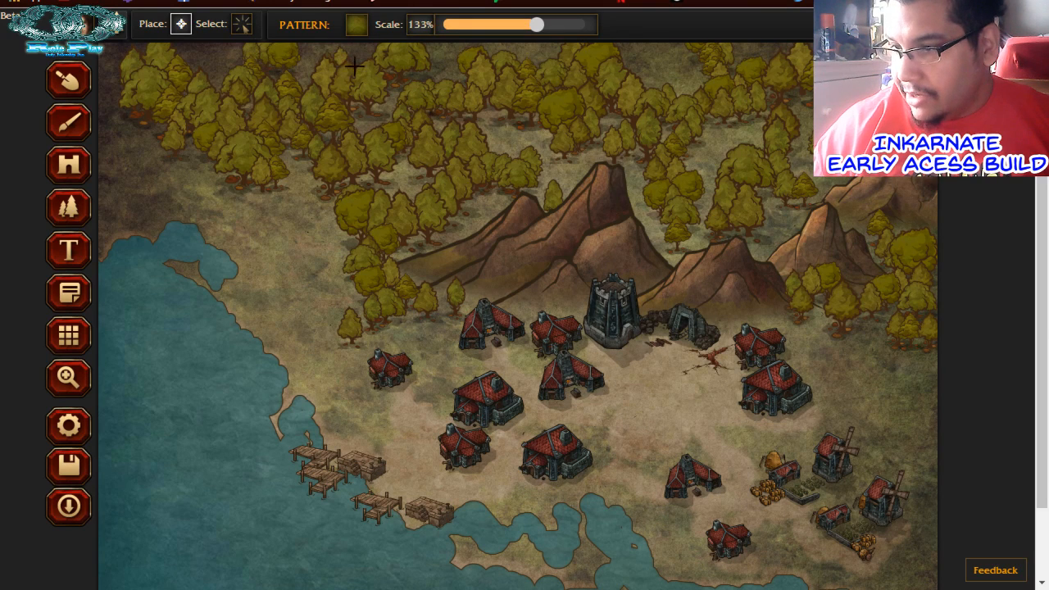
# Thicken the northern forest with trees at 110% scale, extending it down the eastern map edge and west to the coast
pyautogui.moveTo(511, 32); pyautogui.dragTo(519, 30)
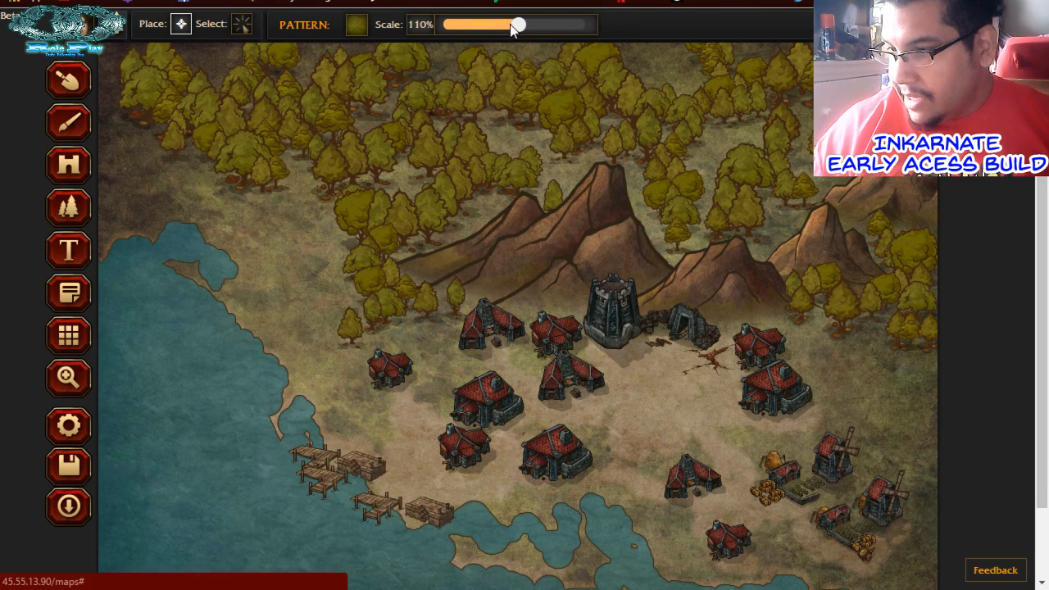
pyautogui.moveTo(331, 148)
pyautogui.mouseDown()
pyautogui.moveTo(185, 123)
pyautogui.moveTo(135, 156)
pyautogui.moveTo(357, 166)
pyautogui.moveTo(476, 145)
pyautogui.moveTo(481, 120)
pyautogui.moveTo(636, 105)
pyautogui.moveTo(599, 52)
pyautogui.moveTo(435, 54)
pyautogui.mouseUp()
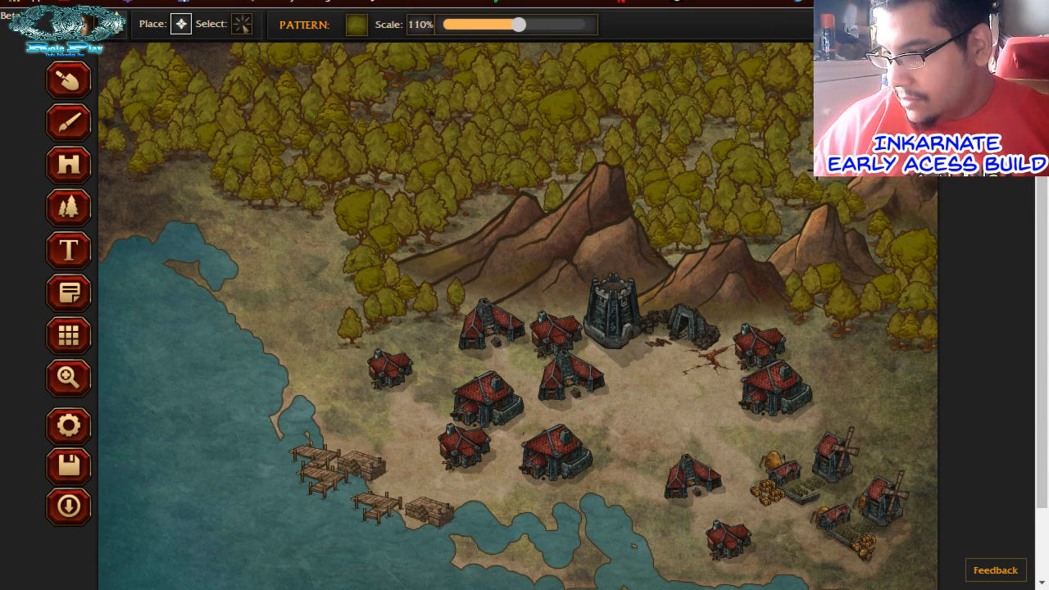
pyautogui.moveTo(719, 164)
pyautogui.mouseDown()
pyautogui.moveTo(738, 140)
pyautogui.moveTo(683, 154)
pyautogui.mouseUp()
pyautogui.moveTo(515, 193)
pyautogui.mouseDown()
pyautogui.moveTo(440, 230)
pyautogui.moveTo(434, 252)
pyautogui.mouseUp()
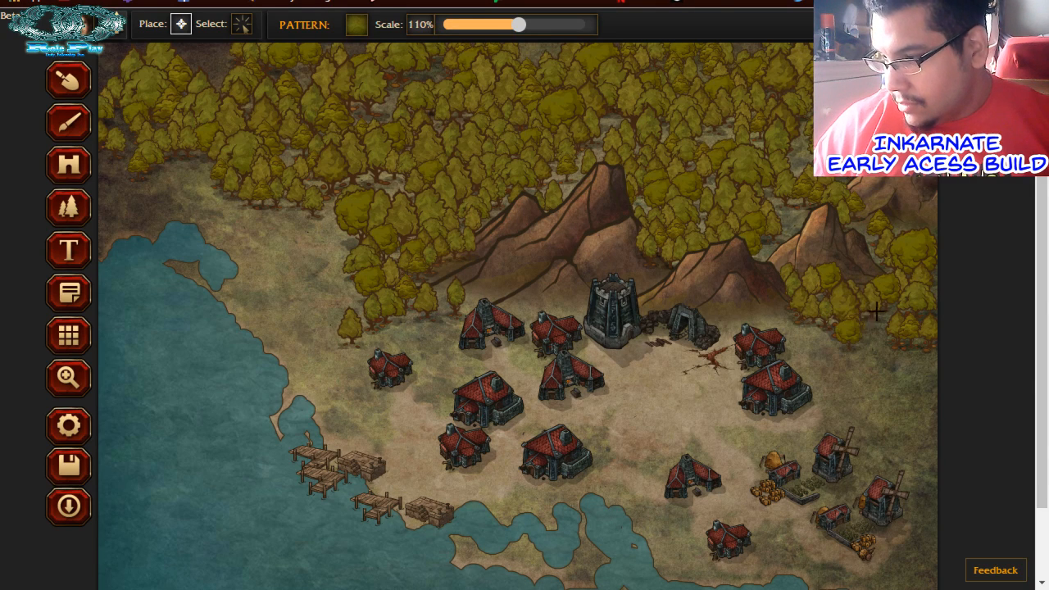
pyautogui.moveTo(886, 361)
pyautogui.mouseDown()
pyautogui.moveTo(931, 367)
pyautogui.moveTo(891, 372)
pyautogui.moveTo(898, 400)
pyautogui.moveTo(941, 422)
pyautogui.mouseUp()
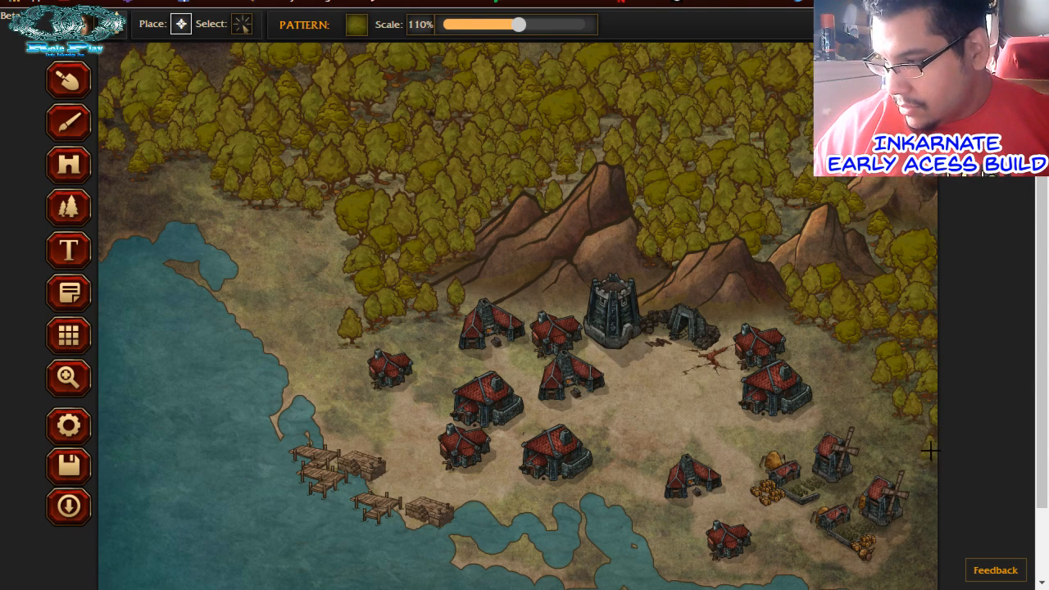
pyautogui.moveTo(378, 387)
pyautogui.mouseDown()
pyautogui.moveTo(340, 318)
pyautogui.moveTo(336, 283)
pyautogui.moveTo(335, 313)
pyautogui.moveTo(271, 260)
pyautogui.moveTo(265, 287)
pyautogui.moveTo(279, 258)
pyautogui.moveTo(225, 210)
pyautogui.moveTo(158, 201)
pyautogui.moveTo(188, 178)
pyautogui.moveTo(147, 167)
pyautogui.moveTo(115, 221)
pyautogui.moveTo(106, 164)
pyautogui.mouseUp()
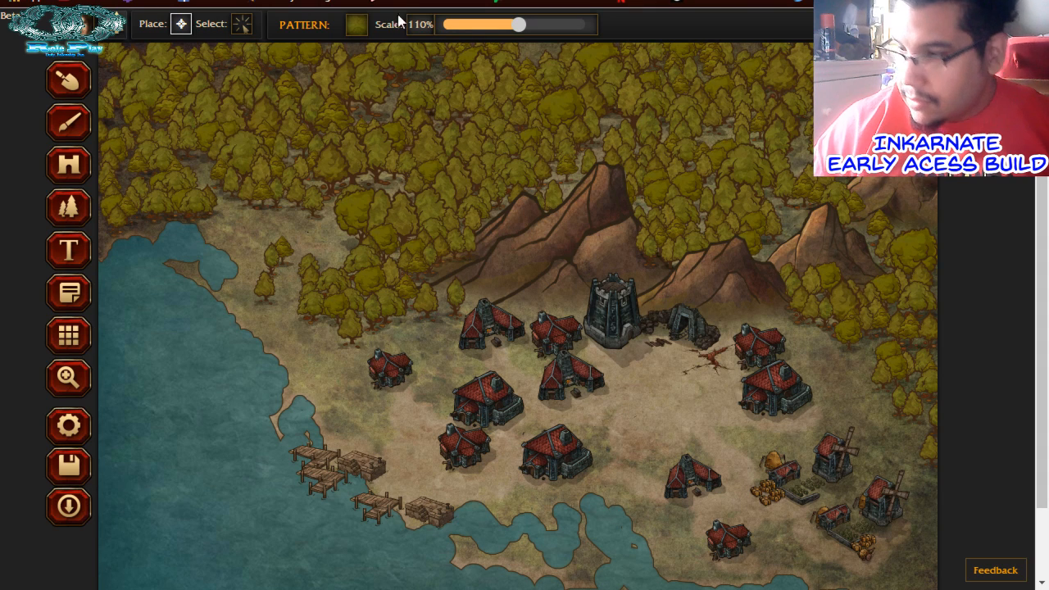
# Scatter small trees at 78% scale along the village's northern and western edges, beside the eastern houses and in the southeast corner
pyautogui.moveTo(498, 33); pyautogui.dragTo(489, 31)
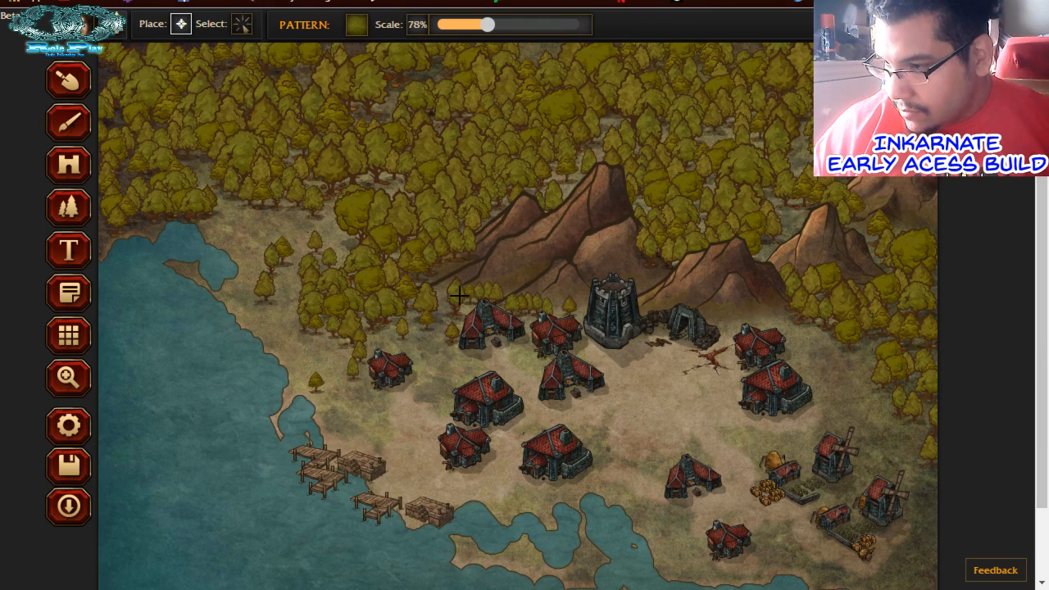
pyautogui.moveTo(714, 320)
pyautogui.mouseDown()
pyautogui.moveTo(797, 325)
pyautogui.moveTo(803, 348)
pyautogui.moveTo(845, 372)
pyautogui.moveTo(843, 392)
pyautogui.moveTo(912, 443)
pyautogui.mouseUp()
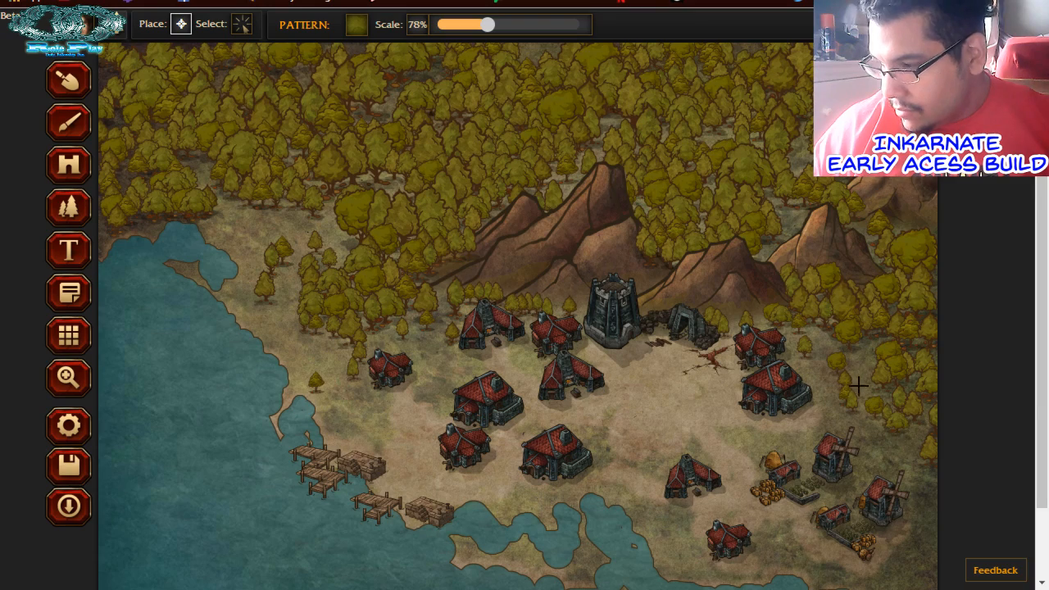
pyautogui.scroll(-1, 965, 457)
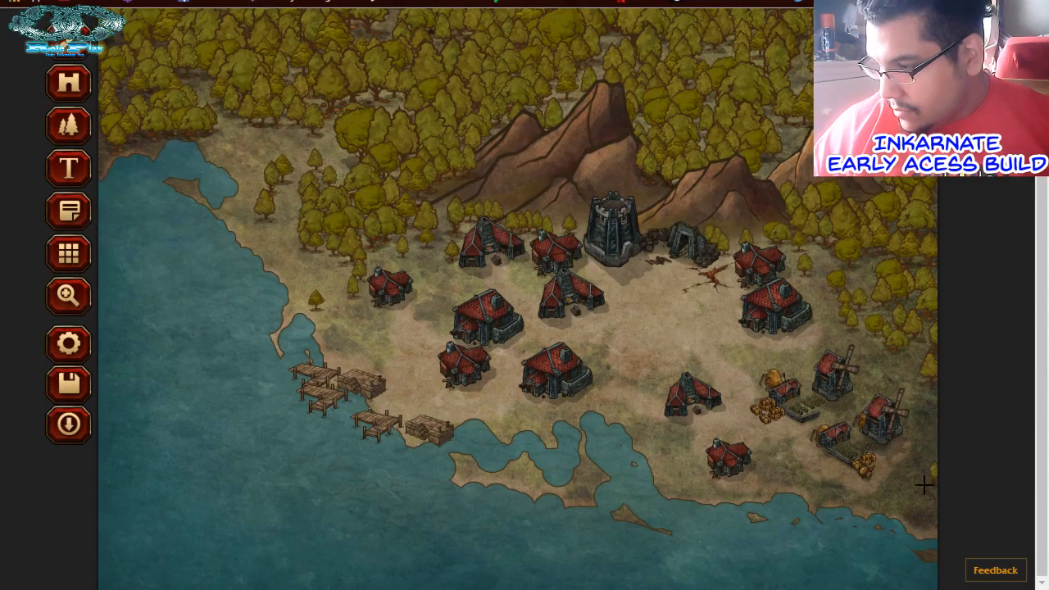
pyautogui.scroll(1, 433, 343)
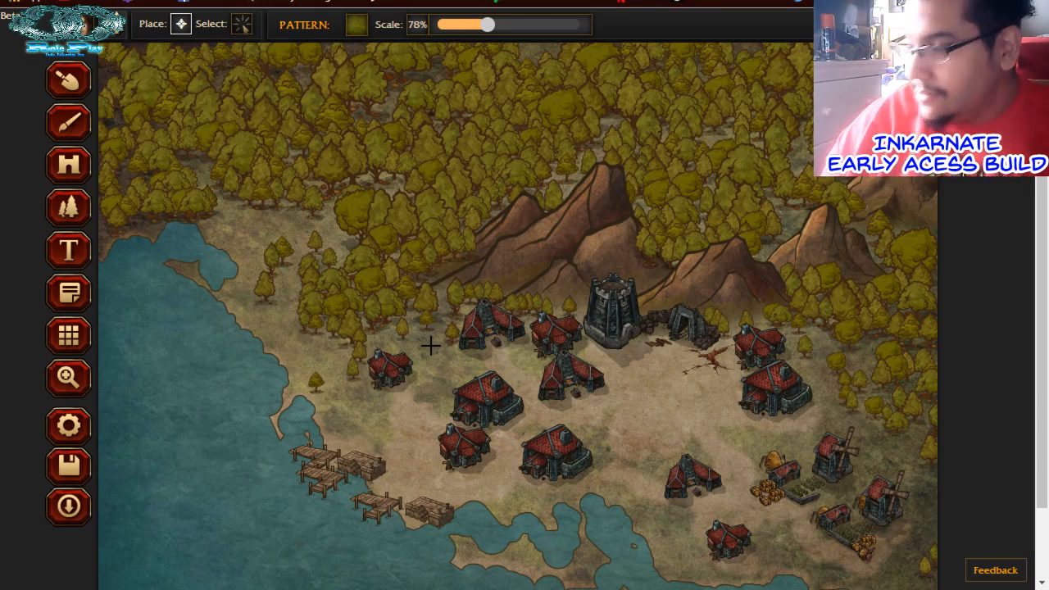
pyautogui.scroll(-1, 393, 411)
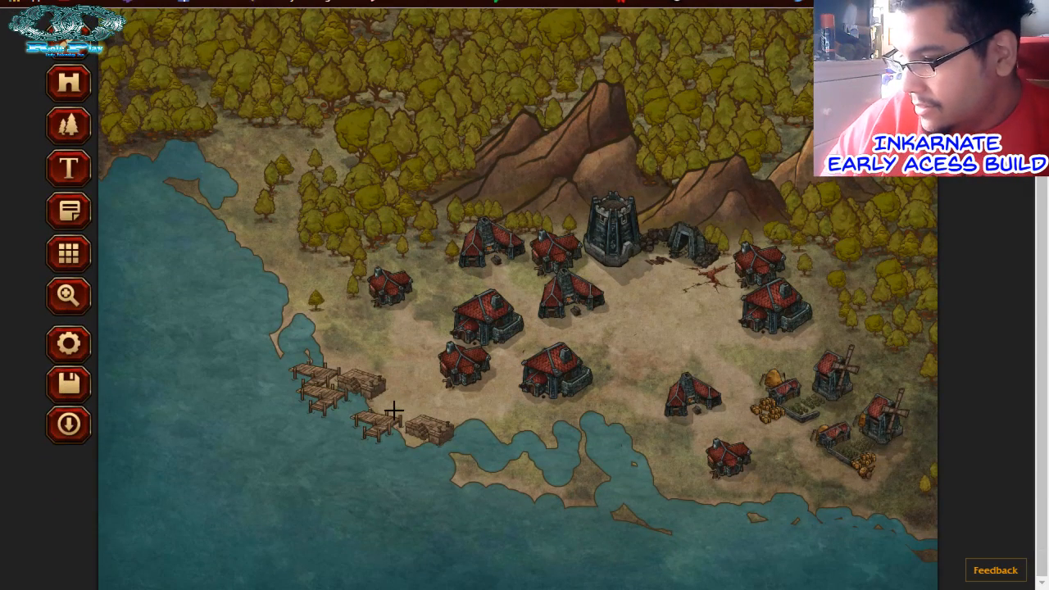
pyautogui.scroll(1, 320, 300)
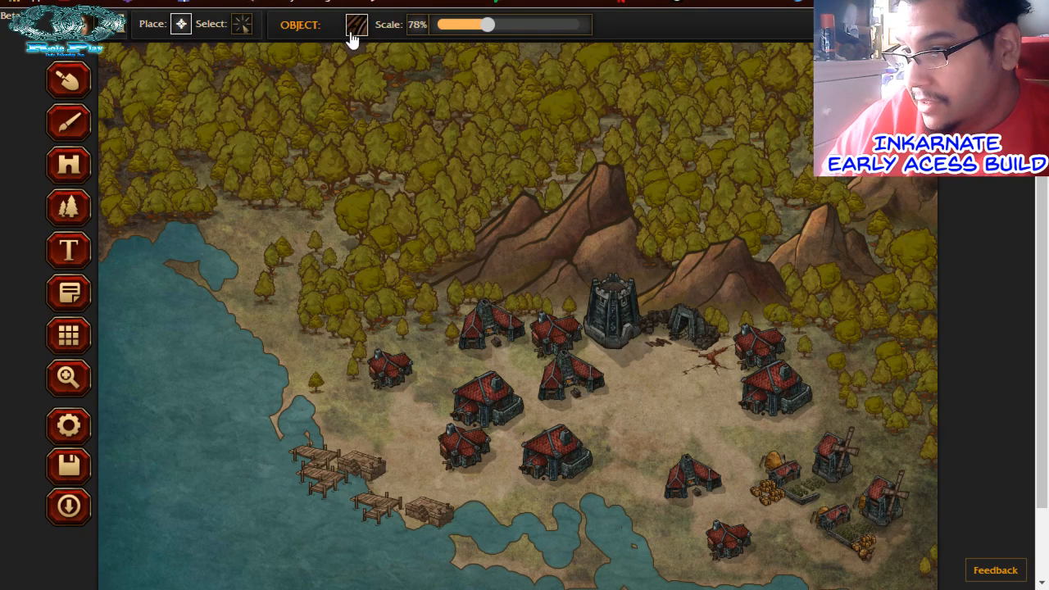
# Choose the Ship-01-02 object from the object library
pyautogui.click(356, 25)
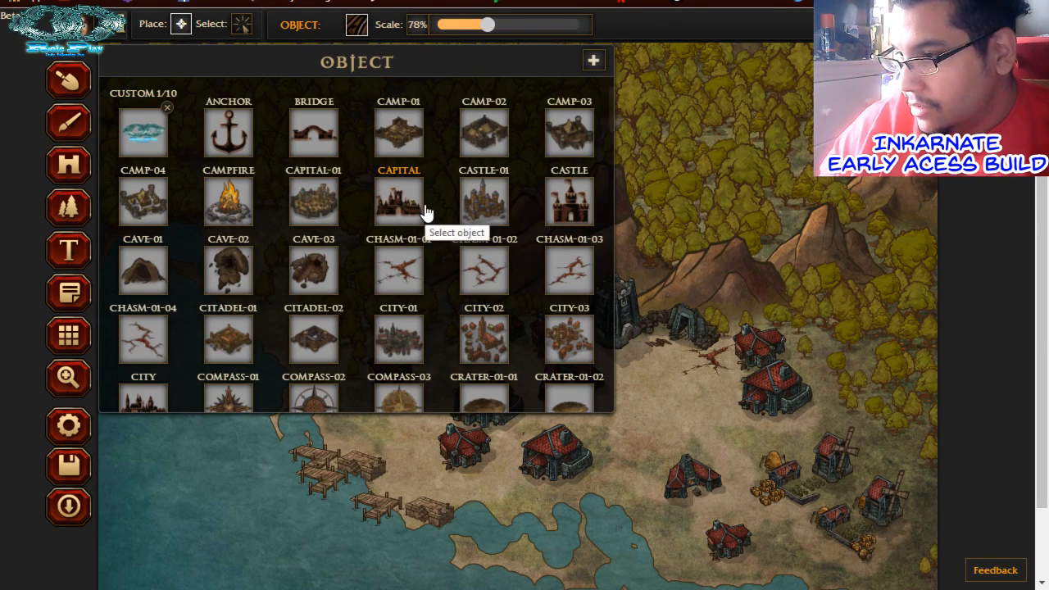
pyautogui.scroll(-4, 426, 213)
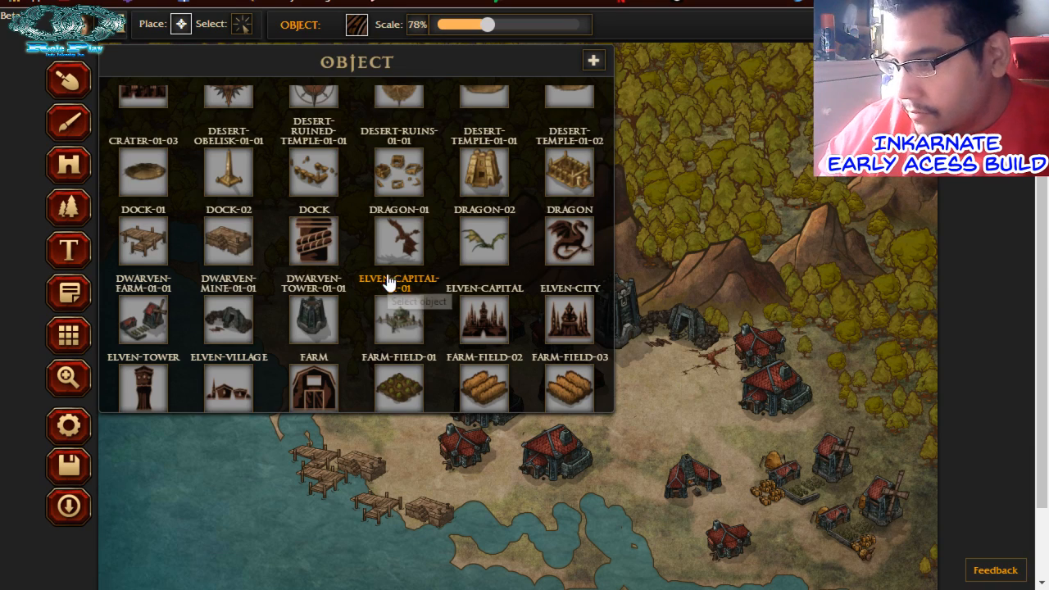
pyautogui.scroll(-3, 414, 336)
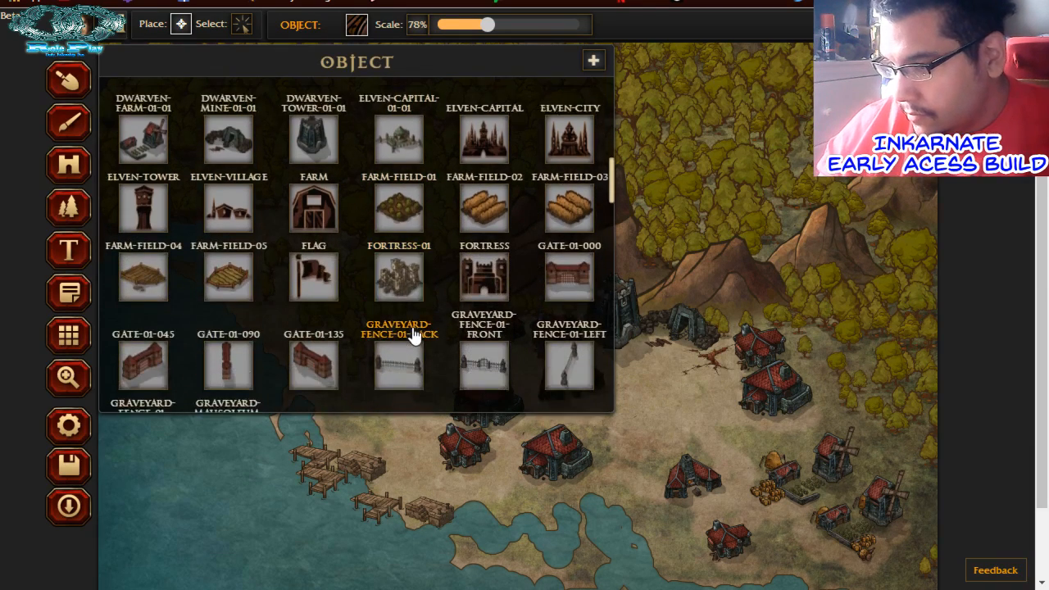
pyautogui.scroll(-3, 414, 336)
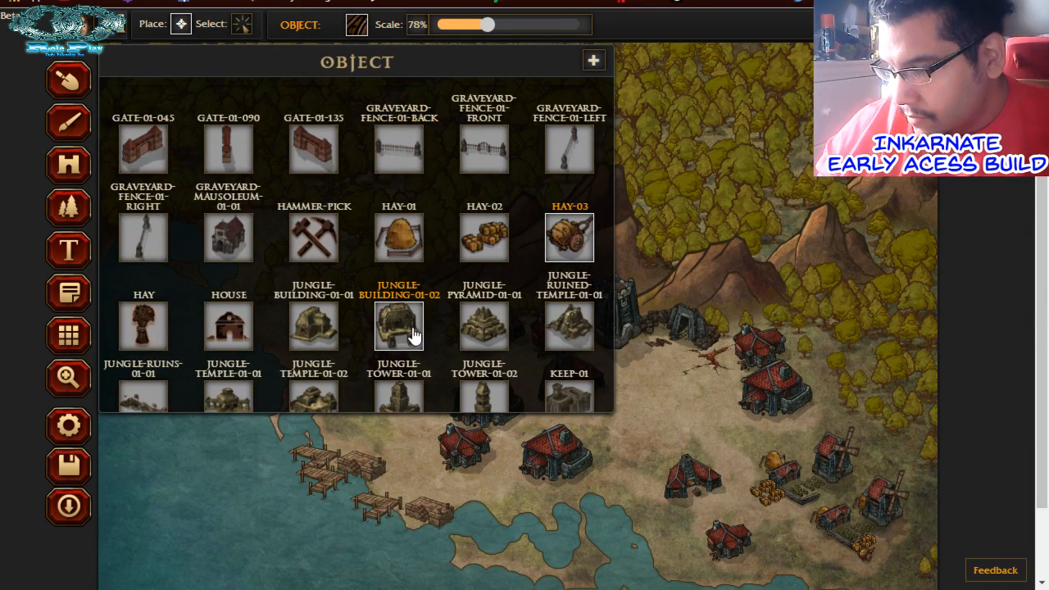
pyautogui.scroll(-3, 414, 336)
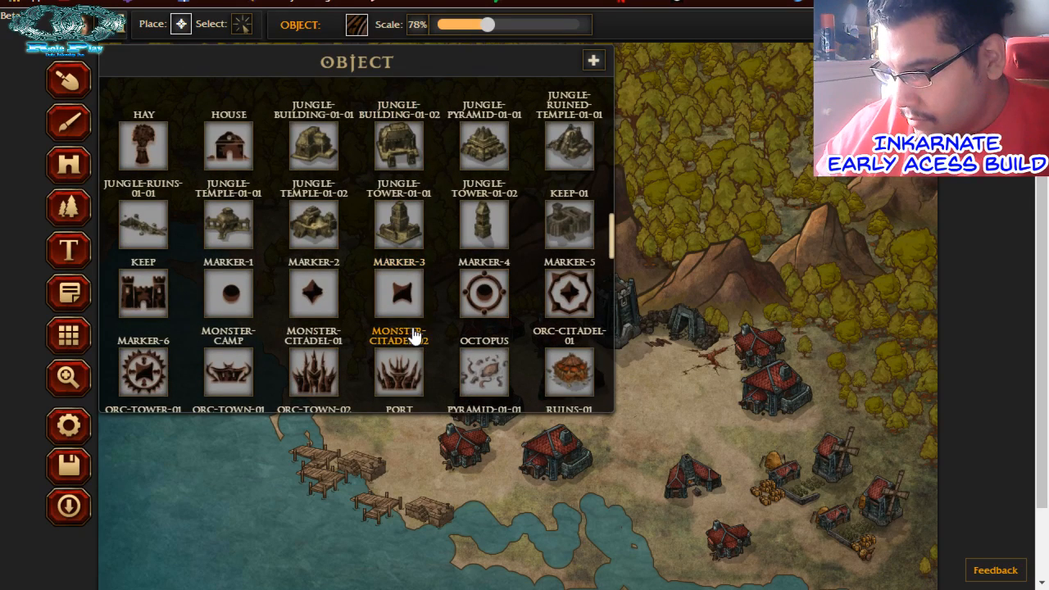
pyautogui.scroll(-3, 414, 336)
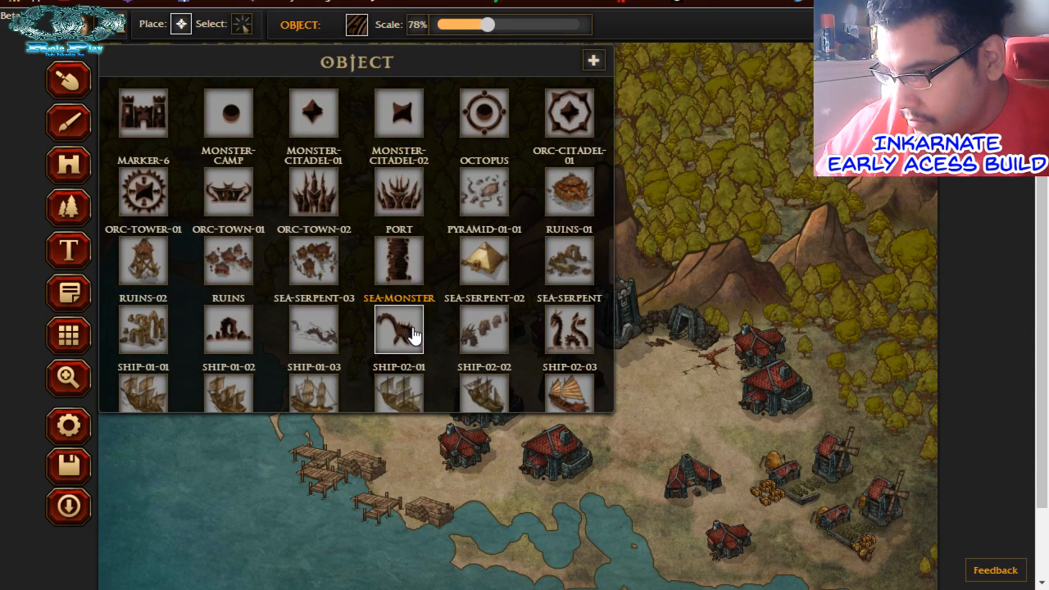
pyautogui.scroll(-2, 414, 336)
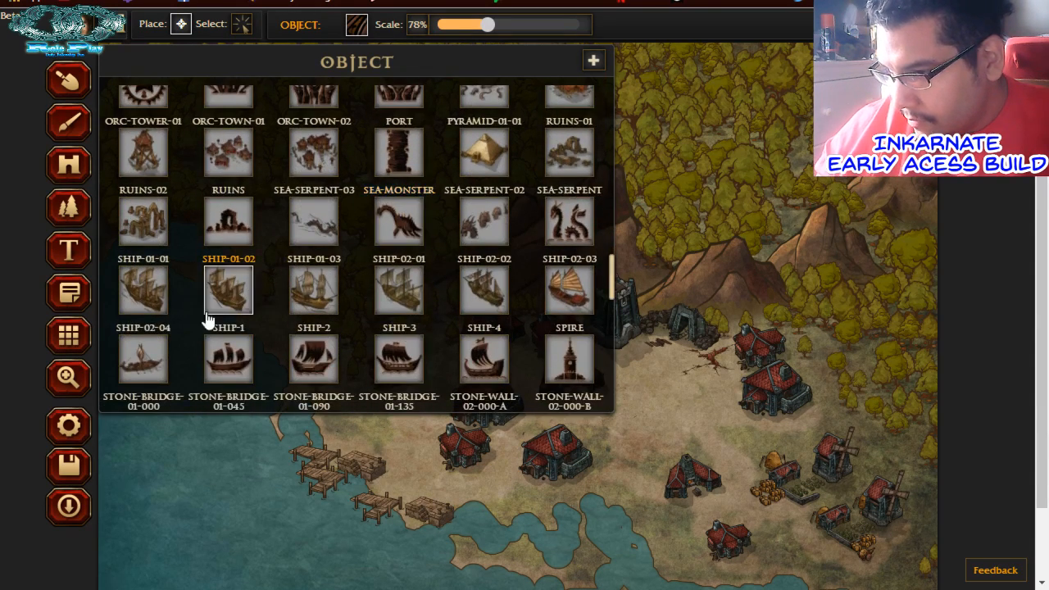
pyautogui.click(252, 303)
# Place five Ship-01-02 objects at 46% scale in the water beside the docks, moving two of them closer to the piers
pyautogui.scroll(-2, 464, 344)
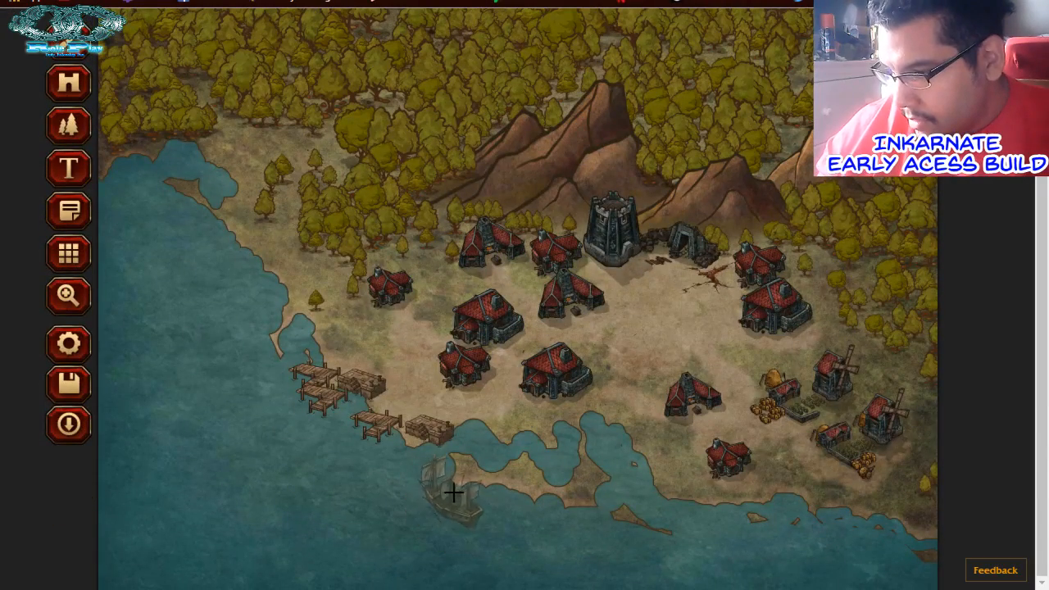
pyautogui.scroll(2, 467, 357)
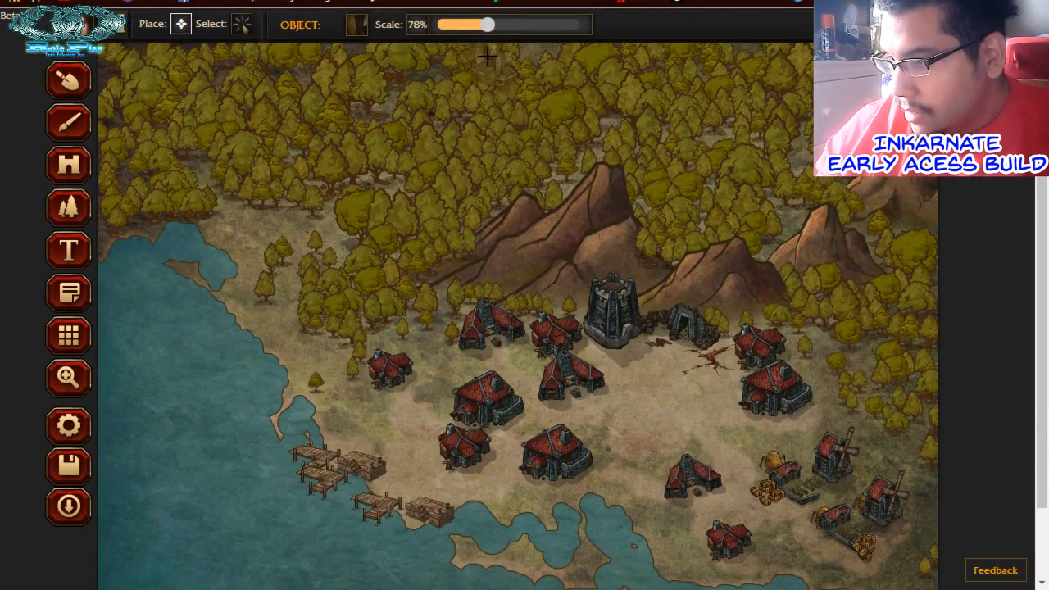
pyautogui.click(463, 29)
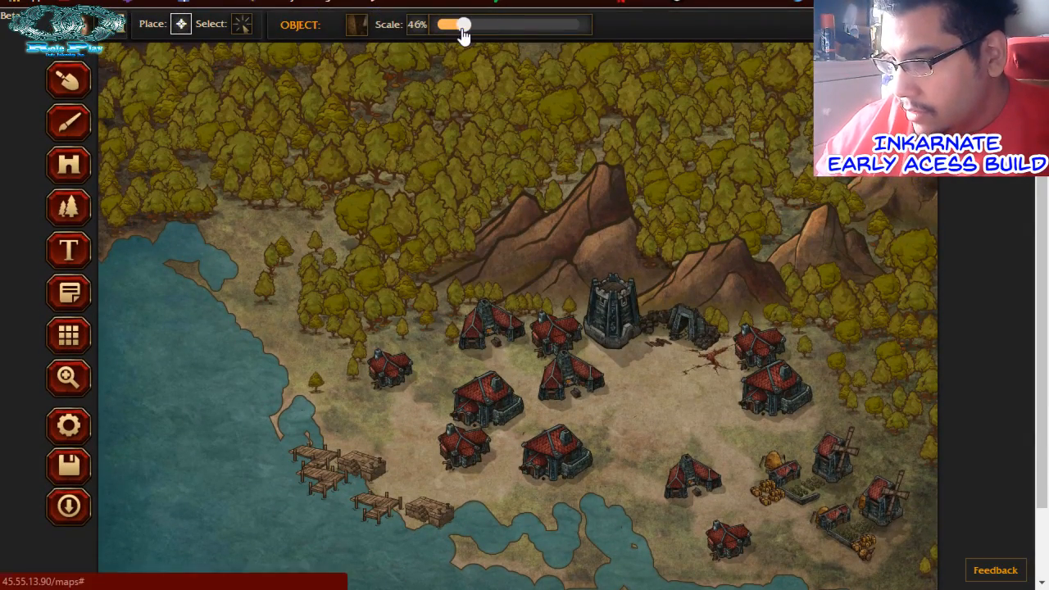
pyautogui.scroll(-2, 418, 443)
pyautogui.click(408, 449)
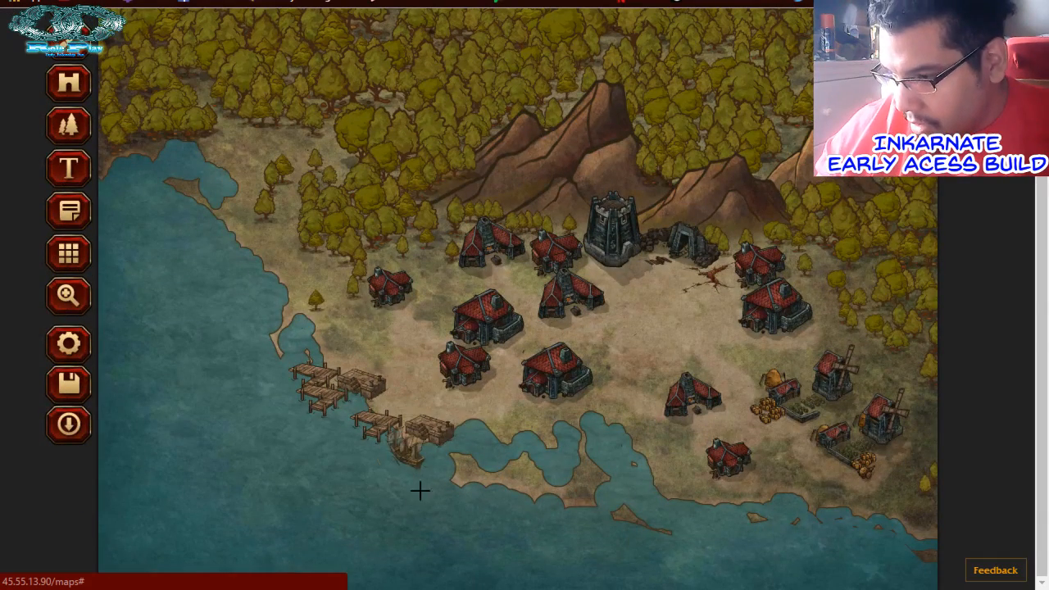
pyautogui.moveTo(407, 448); pyautogui.dragTo(412, 475)
pyautogui.click(320, 475)
pyautogui.moveTo(329, 478); pyautogui.dragTo(377, 455)
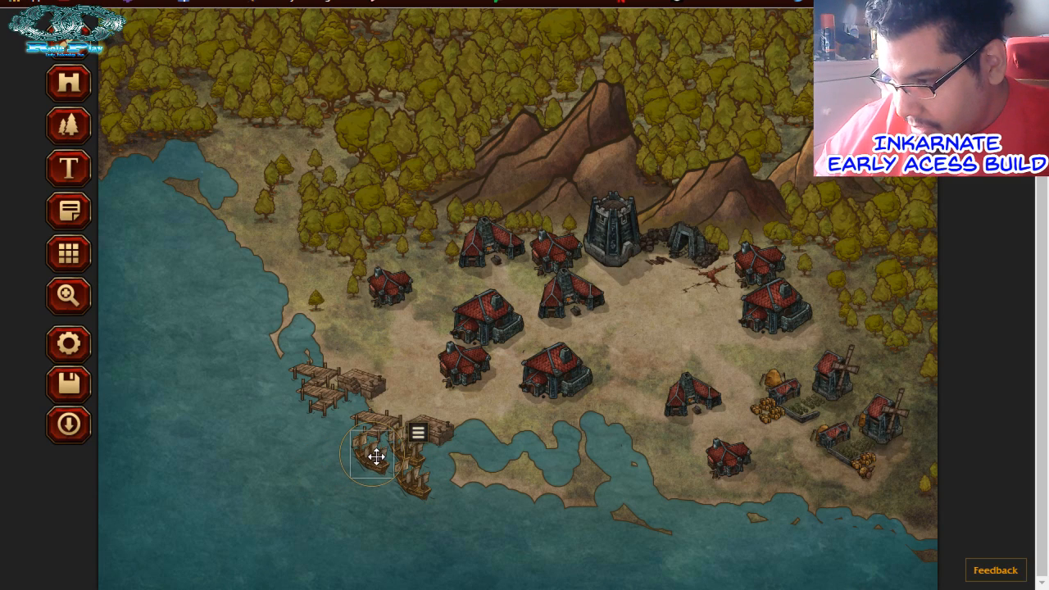
pyautogui.click(283, 403)
pyautogui.click(306, 468)
pyautogui.moveTo(305, 468); pyautogui.dragTo(321, 423)
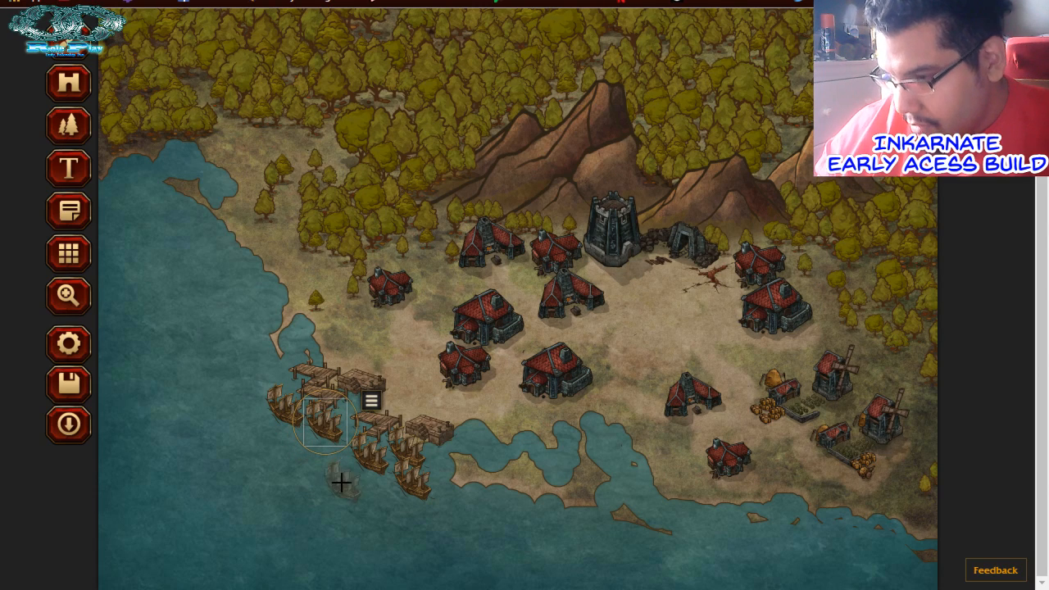
# Place one ship of a different design at 46% scale in the open water southwest of the docks
pyautogui.scroll(1, 264, 109)
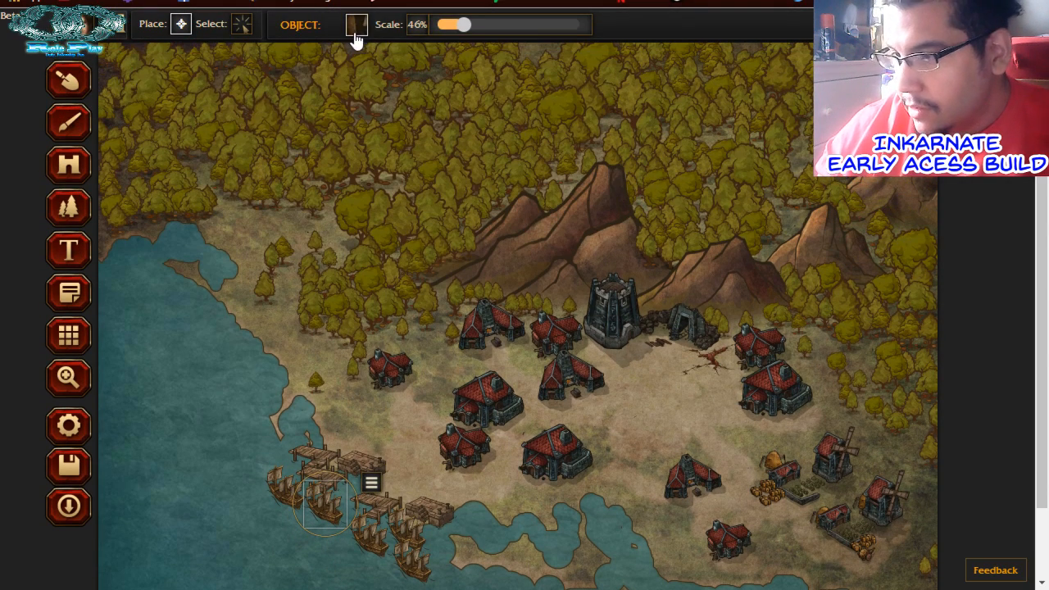
pyautogui.click(357, 24)
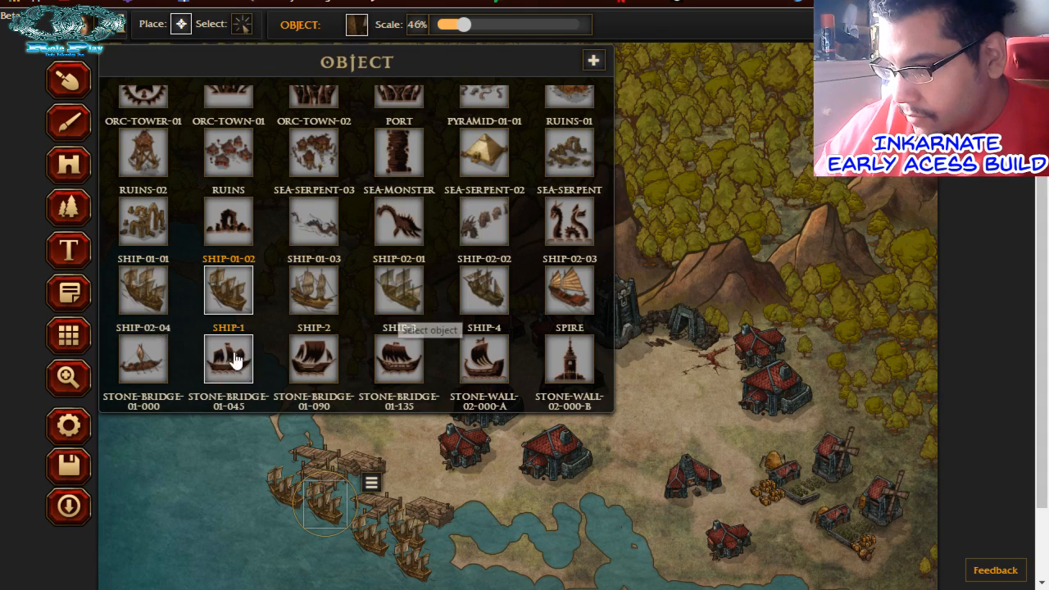
pyautogui.scroll(-3, 438, 316)
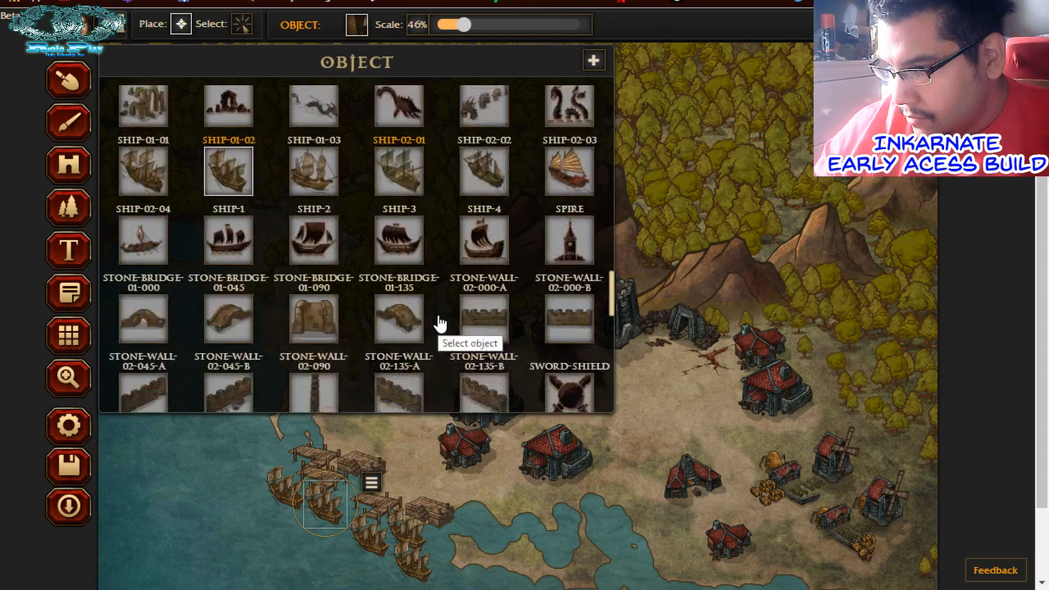
pyautogui.scroll(1, 300, 361)
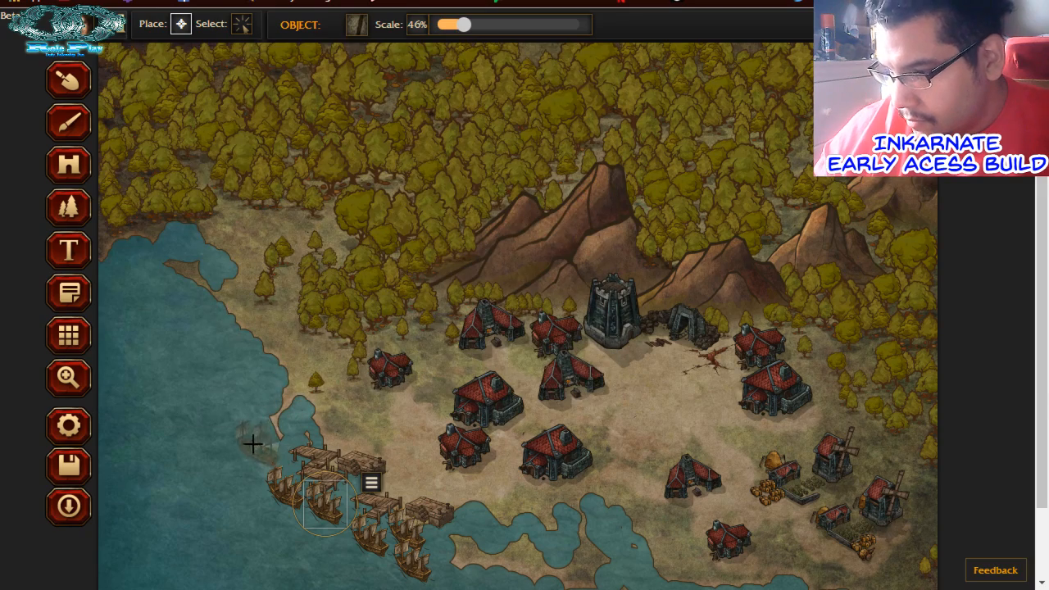
pyautogui.scroll(-1, 245, 478)
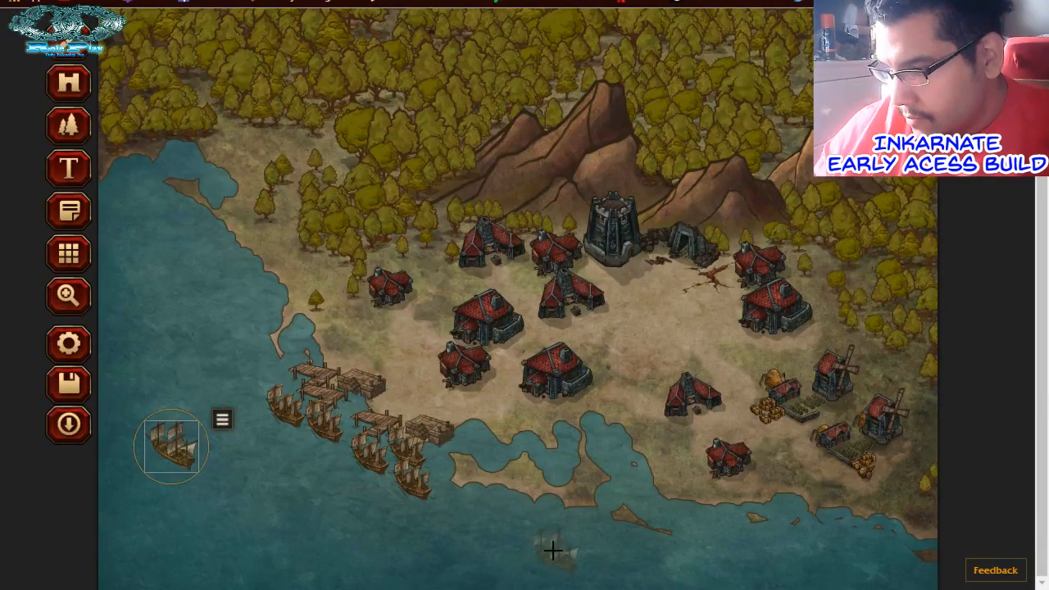
pyautogui.scroll(1, 509, 529)
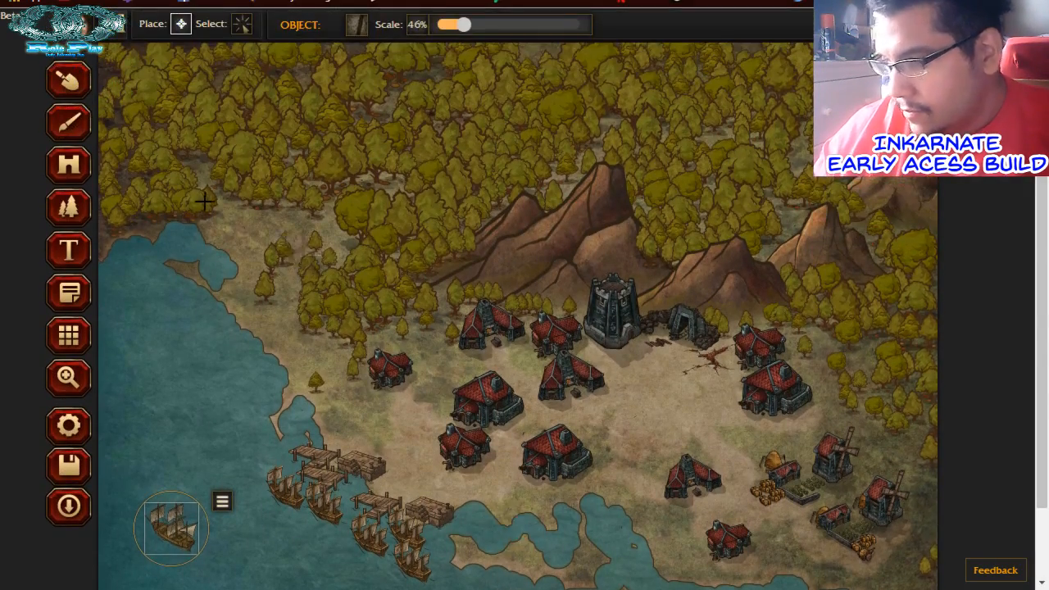
pyautogui.scroll(-1, 469, 332)
pyautogui.scroll(1, 163, 393)
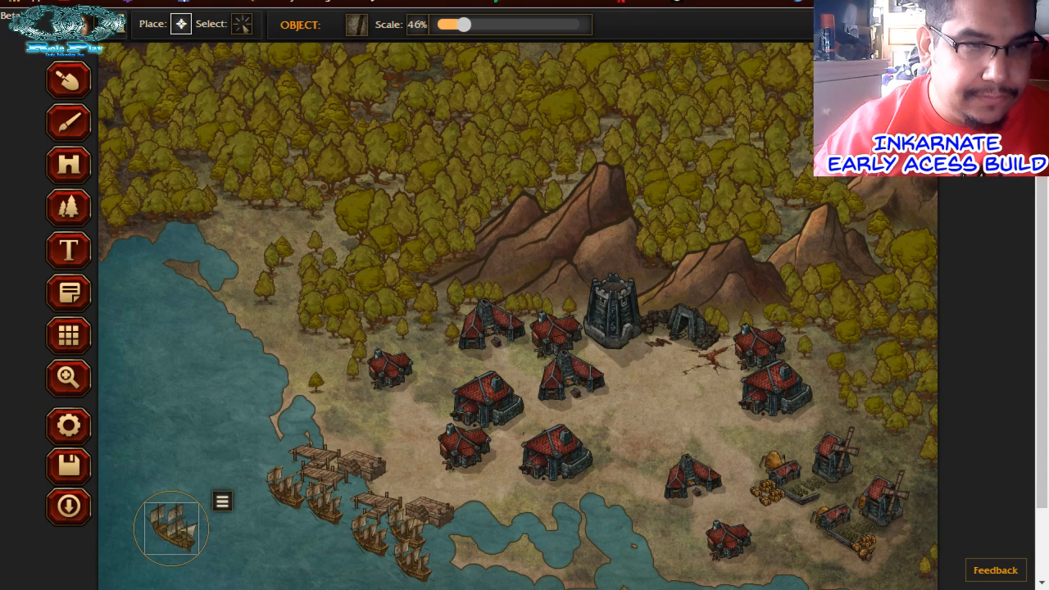
# Switch to the Photos app and maximize its window to view the Turbin_mimic_Food_4_Thought.png artwork
pyautogui.hotkey('alt', 'Tab')
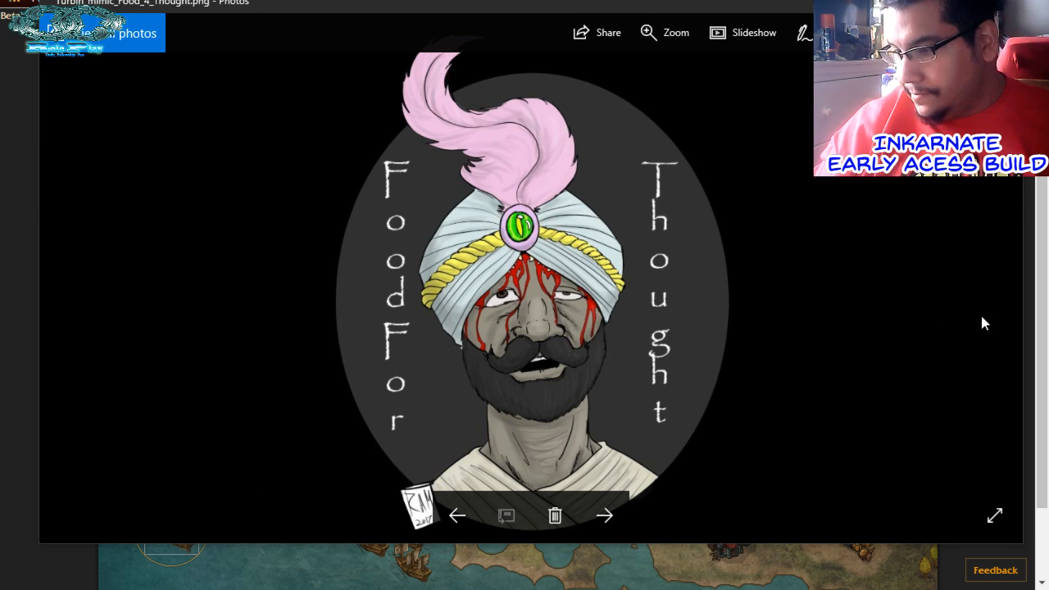
pyautogui.click(967, 1)
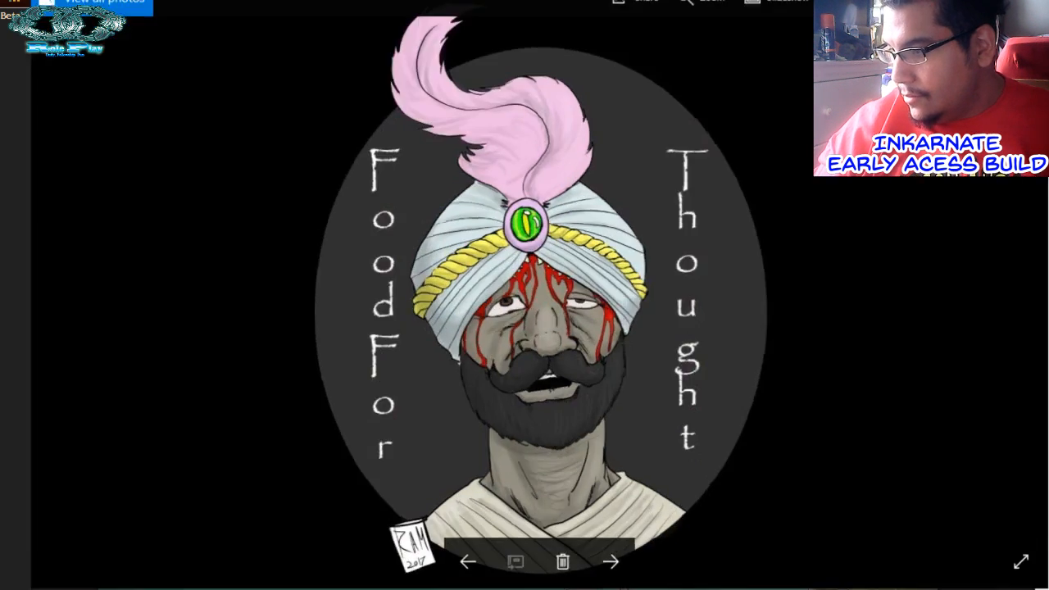